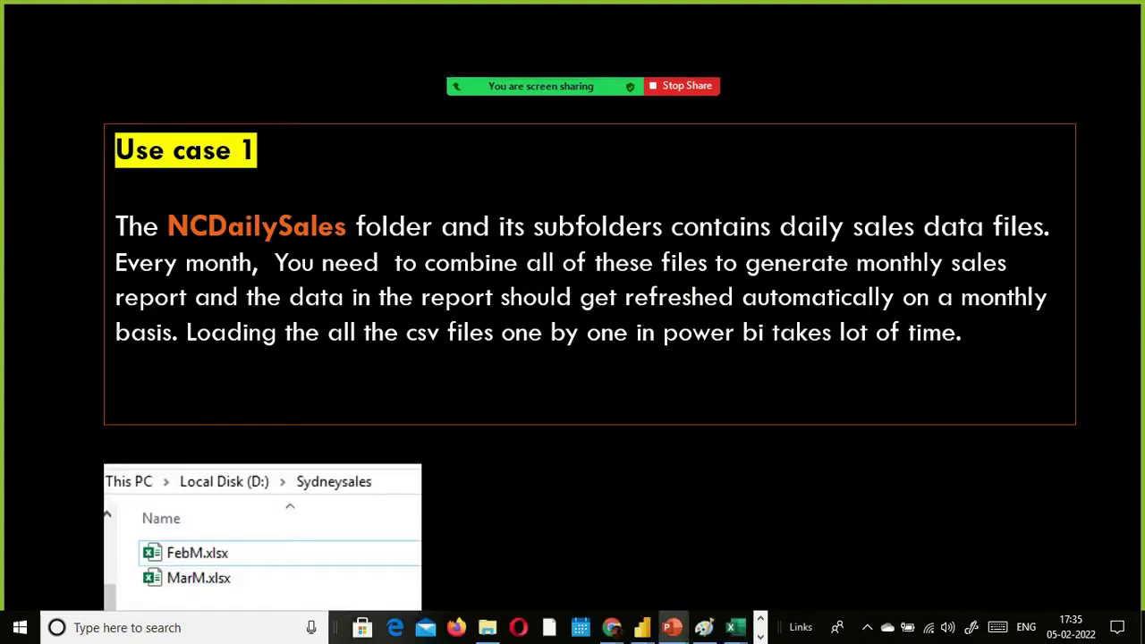
{"action": "left_click_drag", "start_coordinate": [303, 497], "coordinate": [390, 484]}
{"action": "left_click_drag", "start_coordinate": [234, 539], "coordinate": [225, 516]}
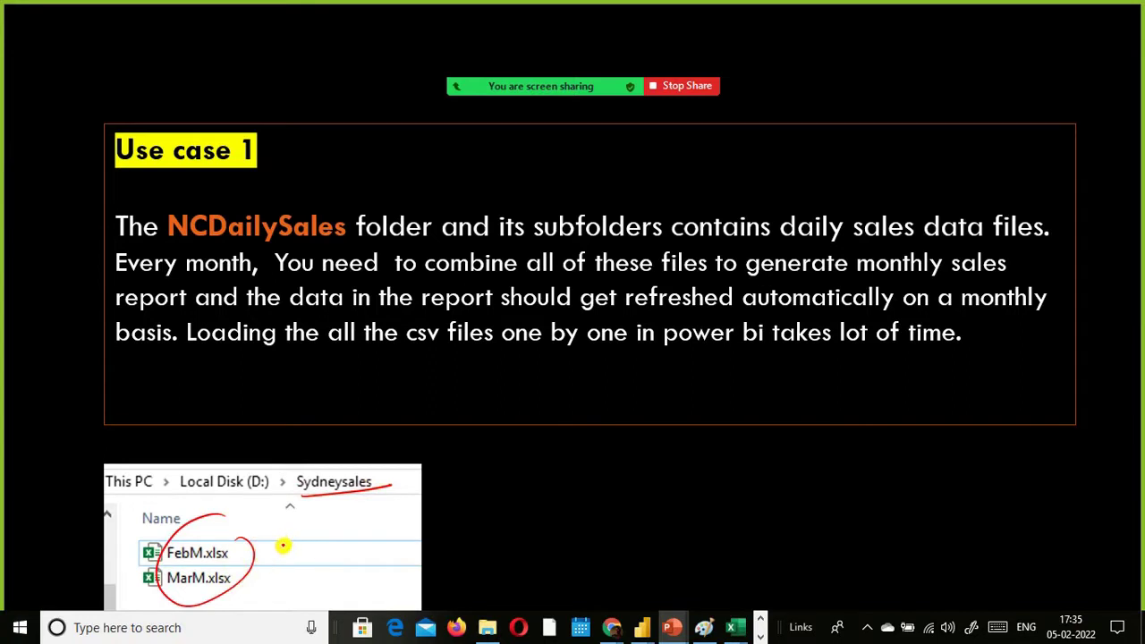
{"action": "mouse_move", "coordinate": [265, 558]}
{"action": "left_mouse_down"}
{"action": "mouse_move", "coordinate": [280, 547]}
{"action": "mouse_move", "coordinate": [280, 564]}
{"action": "left_mouse_up"}
{"action": "mouse_move", "coordinate": [332, 525]}
{"action": "left_mouse_down"}
{"action": "mouse_move", "coordinate": [349, 536]}
{"action": "mouse_move", "coordinate": [390, 506]}
{"action": "mouse_move", "coordinate": [397, 516]}
{"action": "left_mouse_up"}
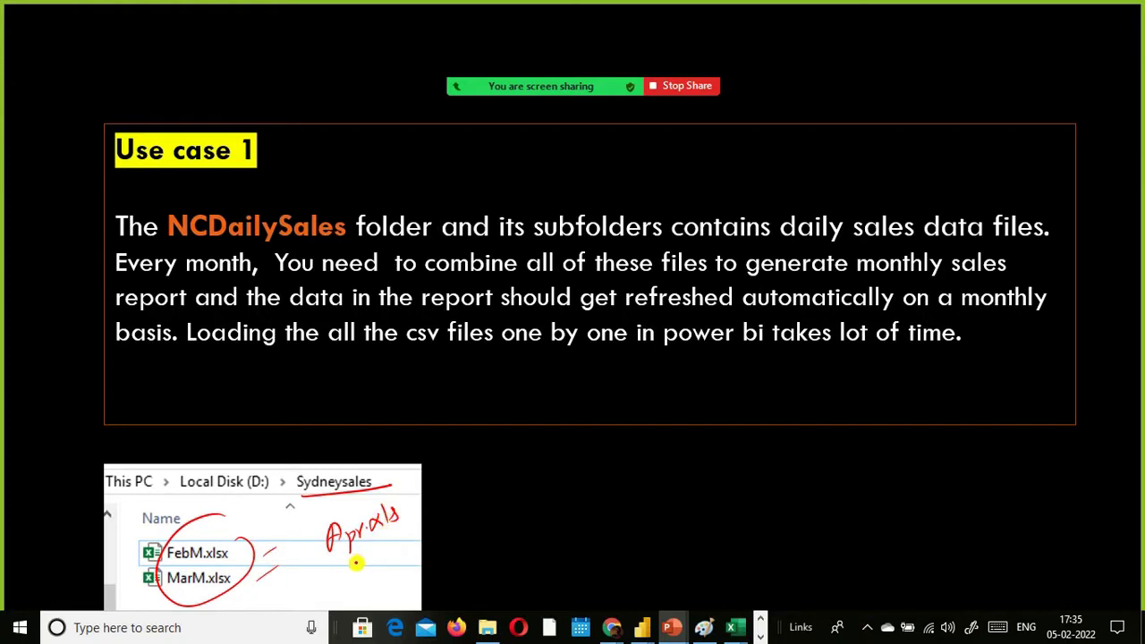
{"action": "key", "text": "Right"}
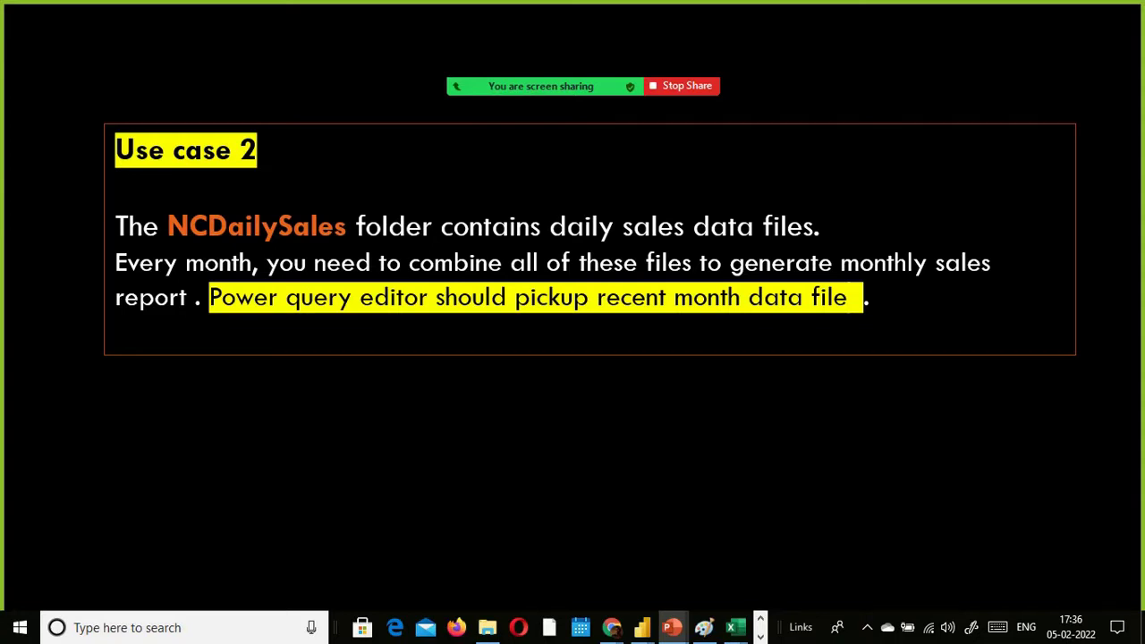
{"action": "key", "text": "Right"}
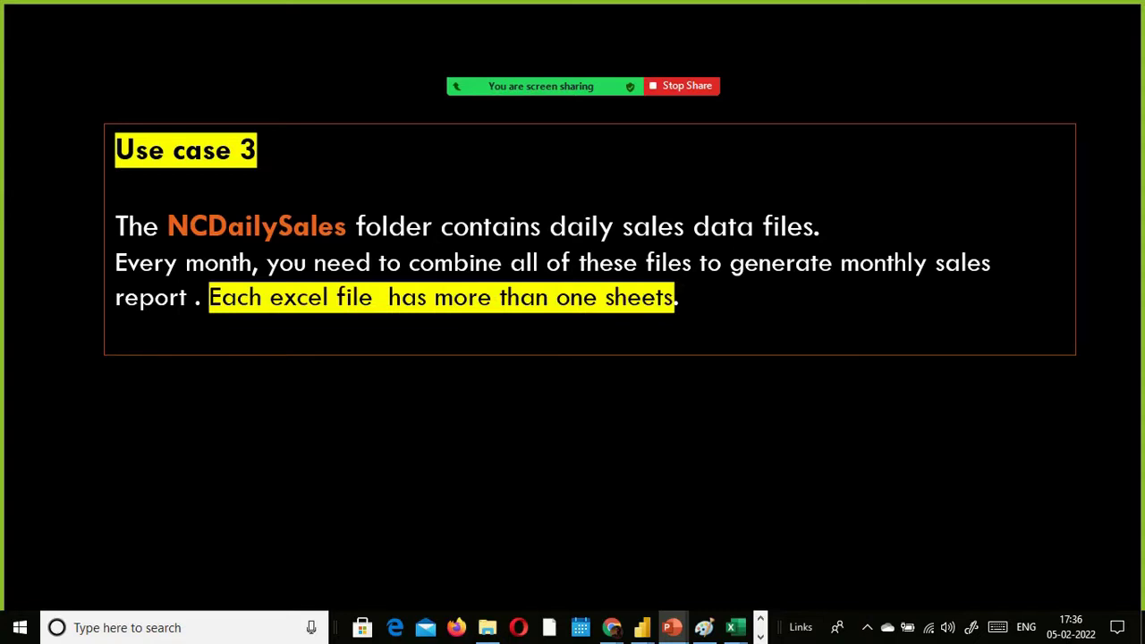
{"action": "key", "text": "Right"}
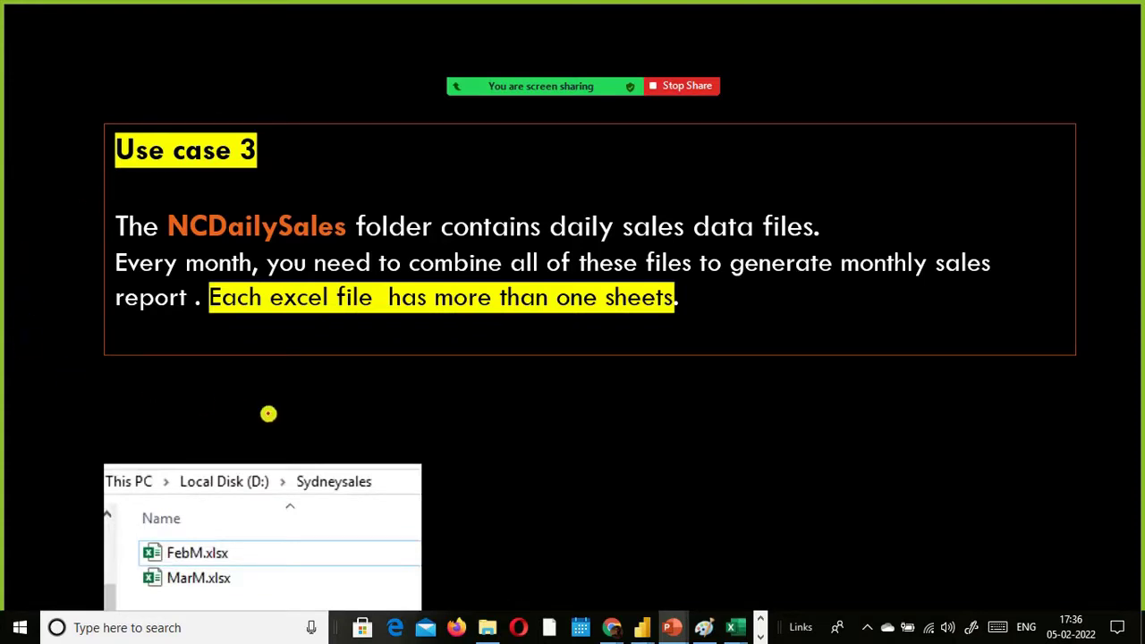
{"action": "left_click_drag", "start_coordinate": [282, 484], "coordinate": [345, 493]}
{"action": "left_click_drag", "start_coordinate": [149, 519], "coordinate": [187, 523]}
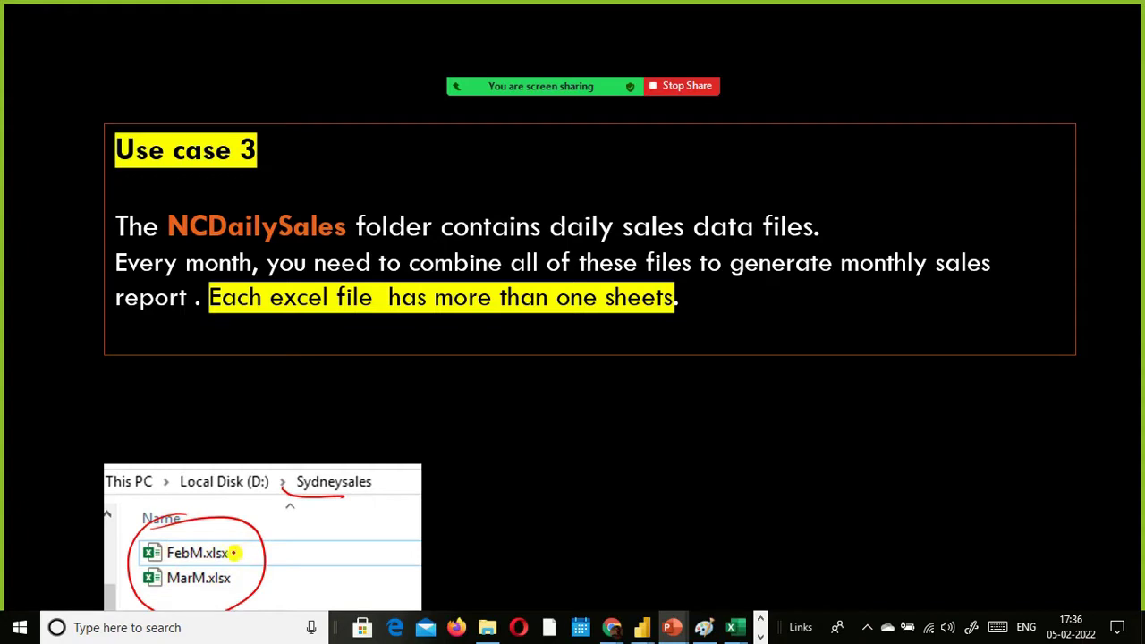
{"action": "mouse_move", "coordinate": [230, 556]}
{"action": "left_mouse_down"}
{"action": "mouse_move", "coordinate": [266, 543]}
{"action": "mouse_move", "coordinate": [259, 570]}
{"action": "left_mouse_up"}
{"action": "left_click_drag", "start_coordinate": [195, 593], "coordinate": [207, 591]}
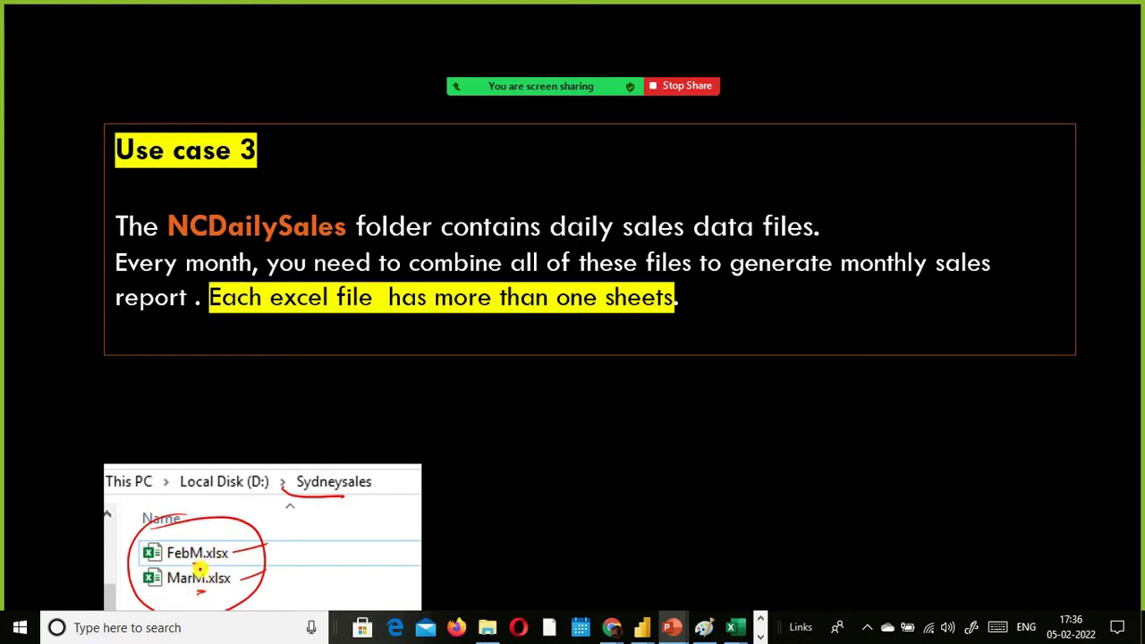
{"action": "left_click_drag", "start_coordinate": [191, 566], "coordinate": [202, 564]}
{"action": "mouse_move", "coordinate": [347, 523]}
{"action": "left_mouse_down"}
{"action": "mouse_move", "coordinate": [355, 537]}
{"action": "mouse_move", "coordinate": [325, 552]}
{"action": "mouse_move", "coordinate": [387, 554]}
{"action": "mouse_move", "coordinate": [341, 580]}
{"action": "mouse_move", "coordinate": [389, 560]}
{"action": "left_mouse_up"}
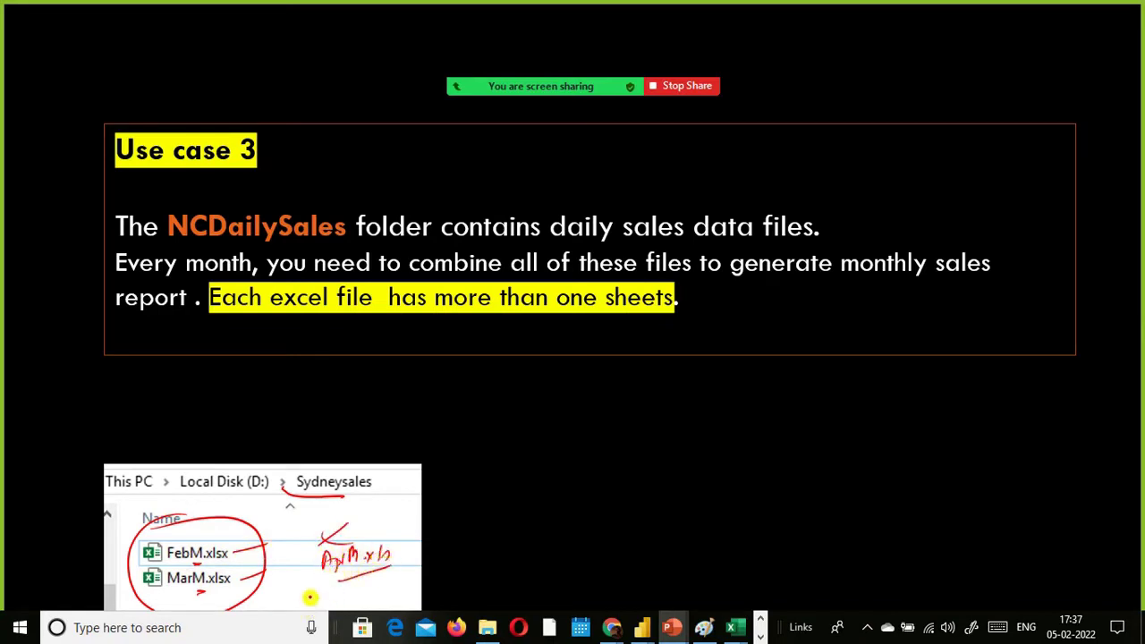
{"action": "left_click_drag", "start_coordinate": [309, 596], "coordinate": [335, 563]}
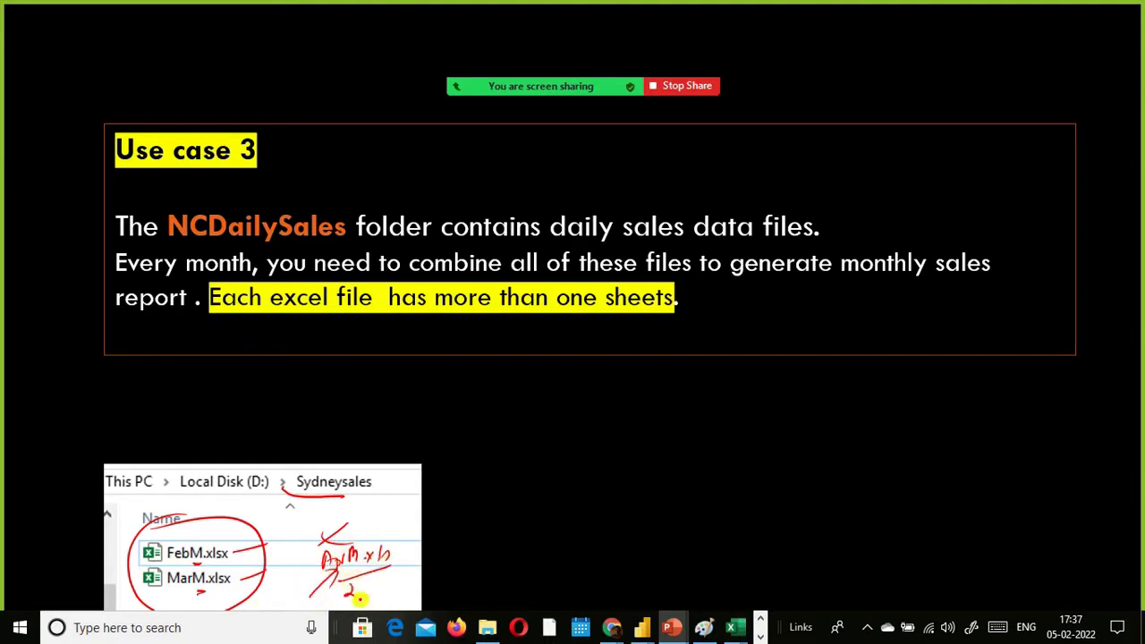
{"action": "left_click_drag", "start_coordinate": [343, 583], "coordinate": [357, 596]}
{"action": "mouse_move", "coordinate": [264, 528]}
{"action": "left_mouse_down"}
{"action": "mouse_move", "coordinate": [276, 567]}
{"action": "mouse_move", "coordinate": [268, 585]}
{"action": "left_mouse_up"}
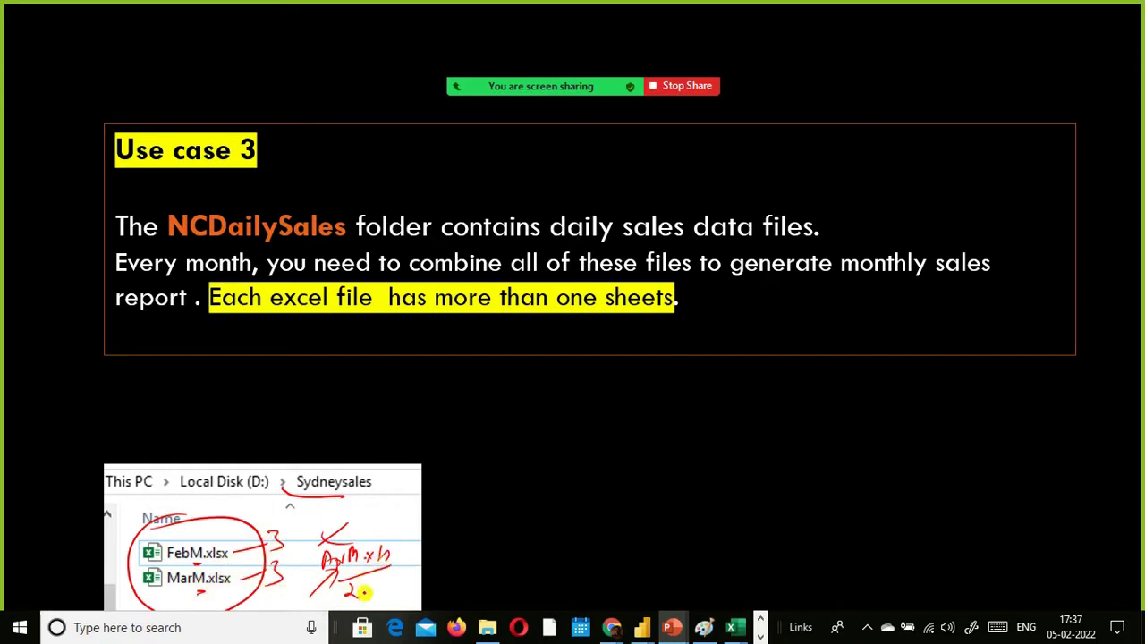
{"action": "left_click_drag", "start_coordinate": [370, 585], "coordinate": [373, 585]}
Switch to the untitled Power BI Desktop report and open the full list of data source connectors.
{"action": "key", "text": "alt+Tab"}
{"action": "key", "text": "alt+Tab"}
{"action": "key", "text": "alt+Tab"}
{"action": "key", "text": "alt+Tab"}
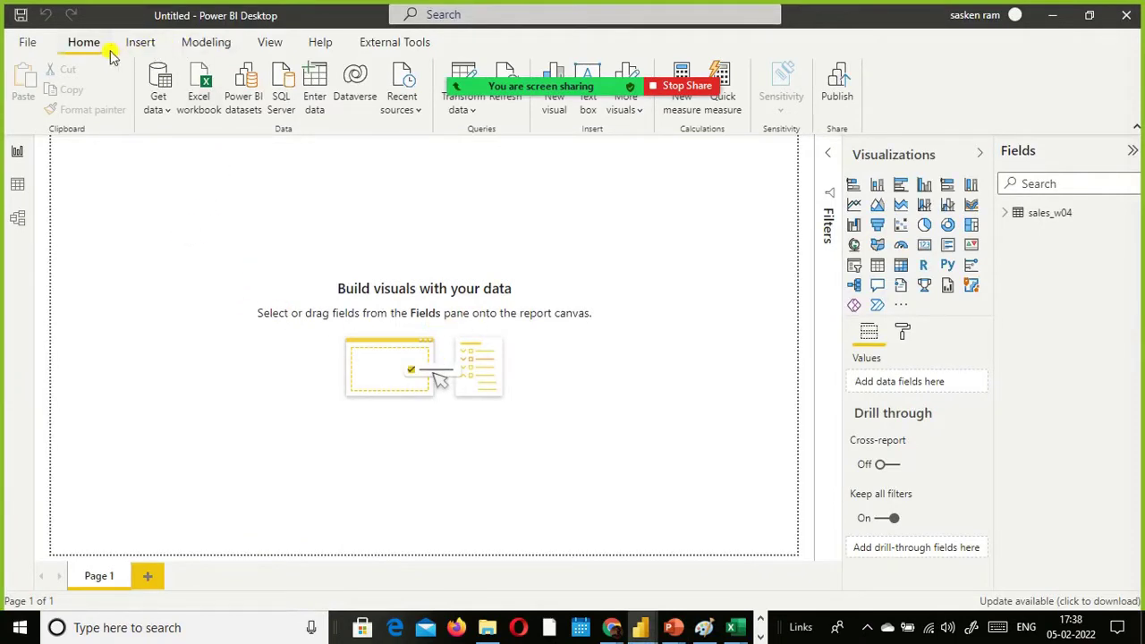
{"action": "left_click", "coordinate": [159, 106]}
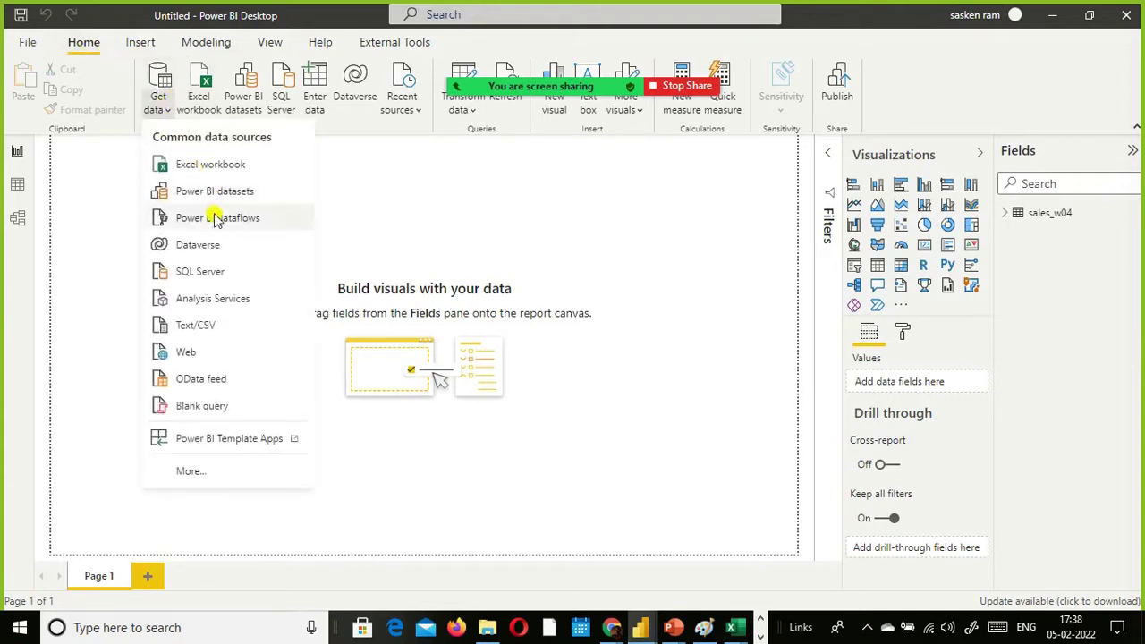
{"action": "left_click", "coordinate": [203, 467]}
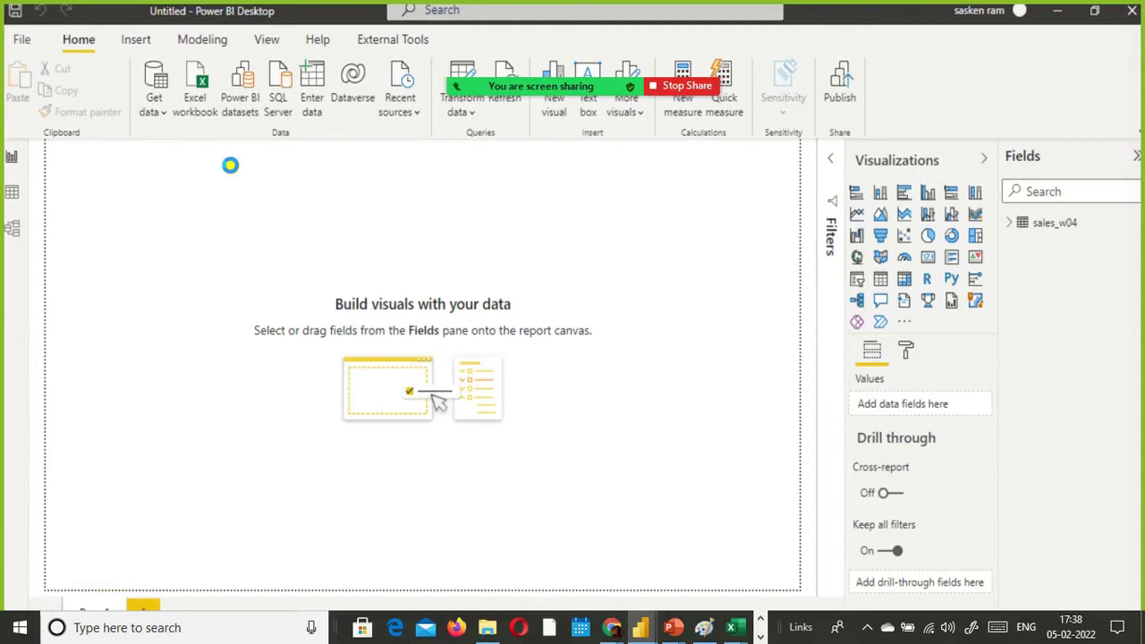
Open FebM.xlsx from the Sydneysales folder on drive D, look through Sheet1 and Sheet2, and close the workbook.
{"action": "left_click", "coordinate": [488, 626]}
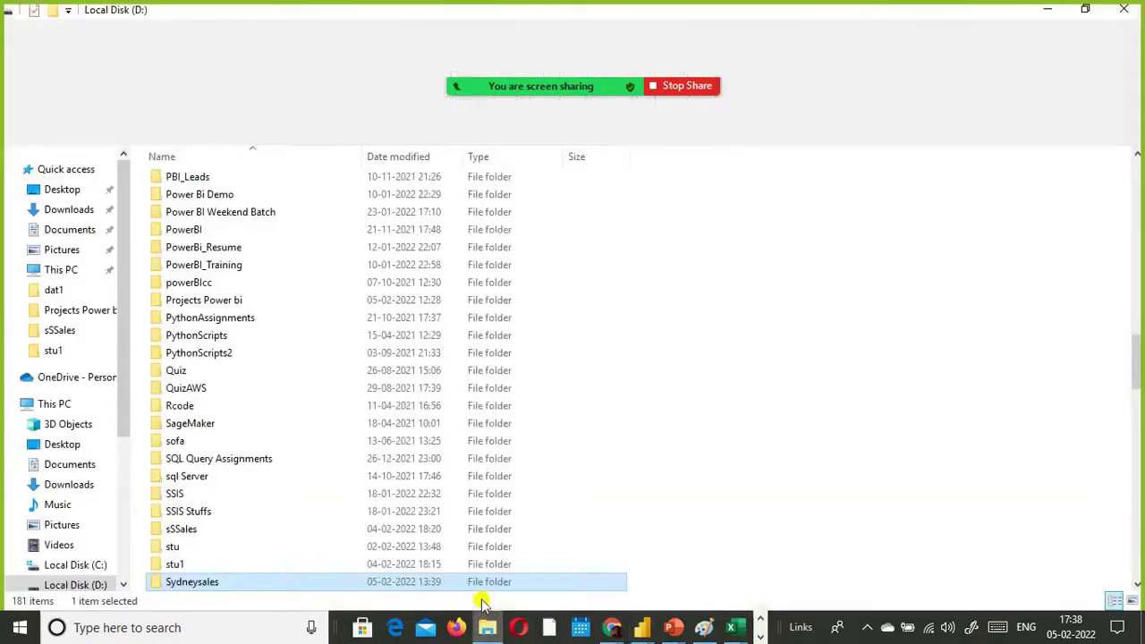
{"action": "double_click", "coordinate": [183, 583]}
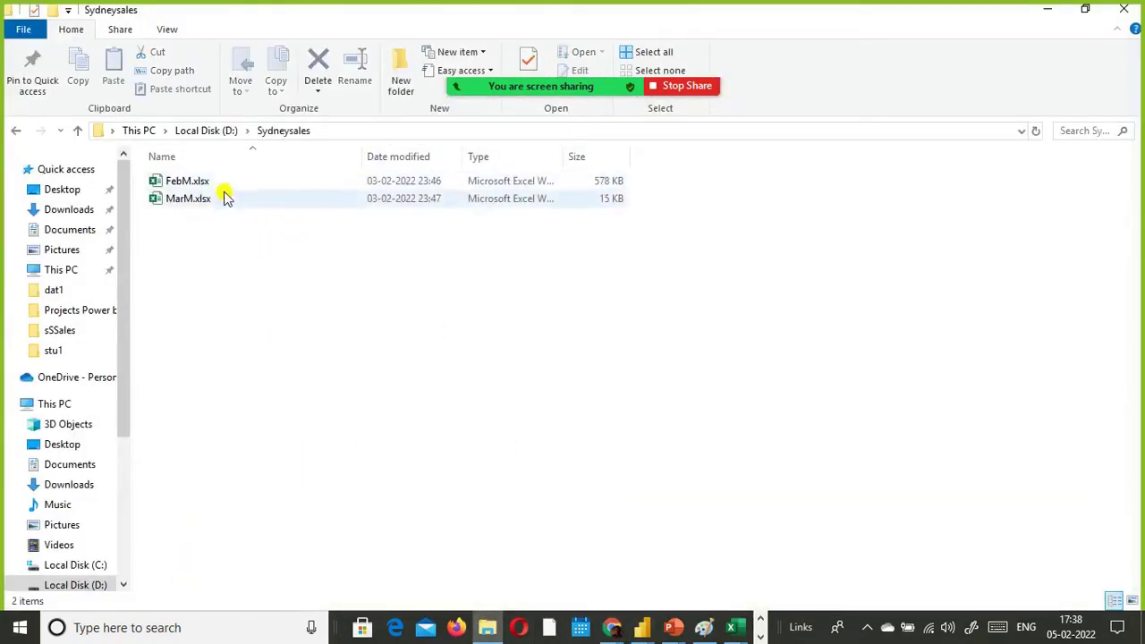
{"action": "double_click", "coordinate": [197, 182]}
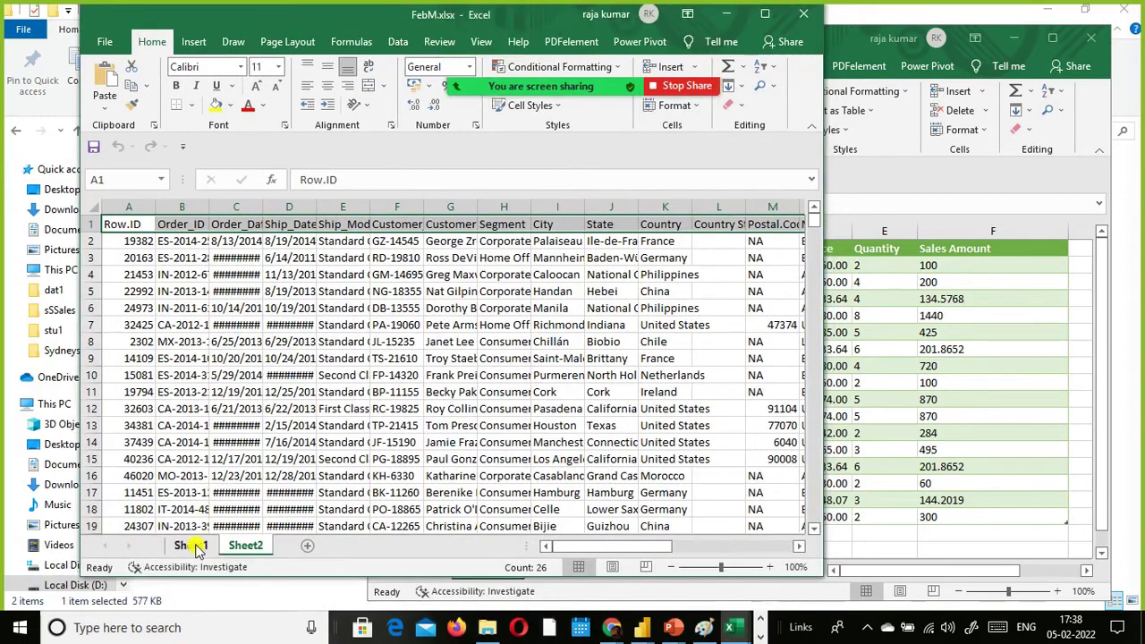
{"action": "left_click", "coordinate": [190, 546]}
{"action": "left_click", "coordinate": [243, 547]}
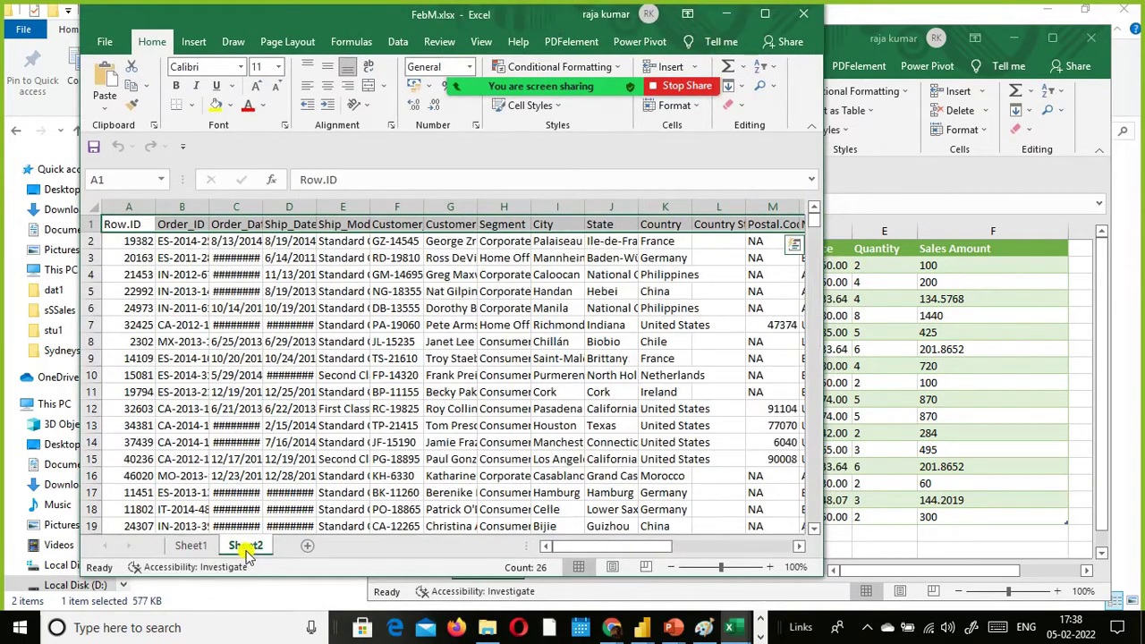
{"action": "left_click", "coordinate": [191, 546]}
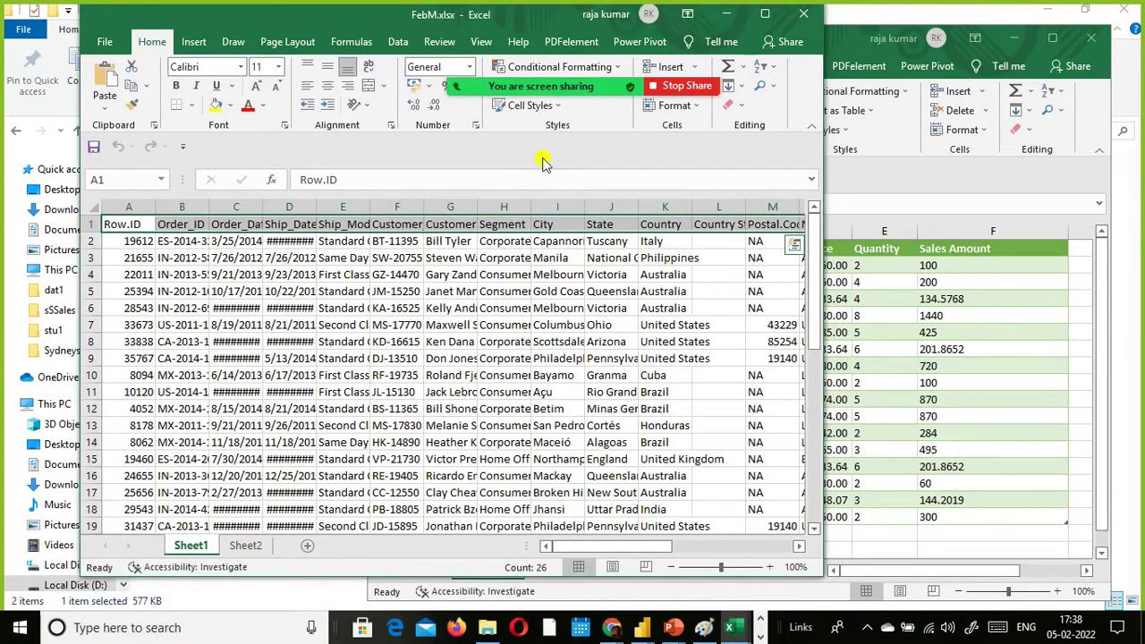
{"action": "left_click", "coordinate": [803, 13]}
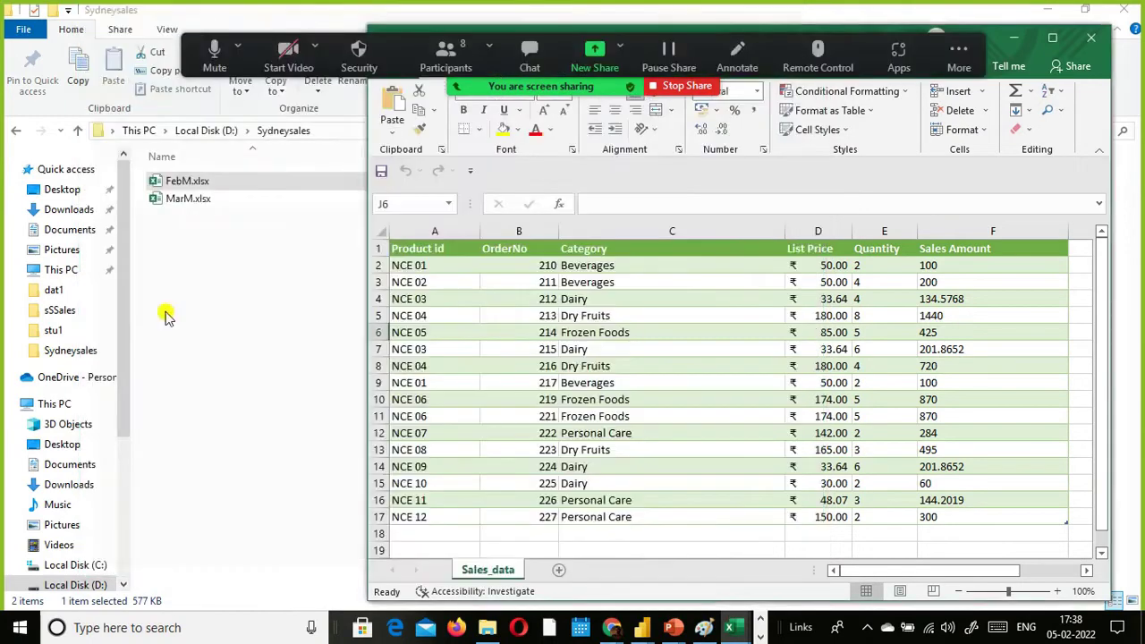
Open MarM.xlsx from the Sydneysales folder, examine the columns of Sheet1 and Sheet2, and close the workbook.
{"action": "double_click", "coordinate": [189, 199]}
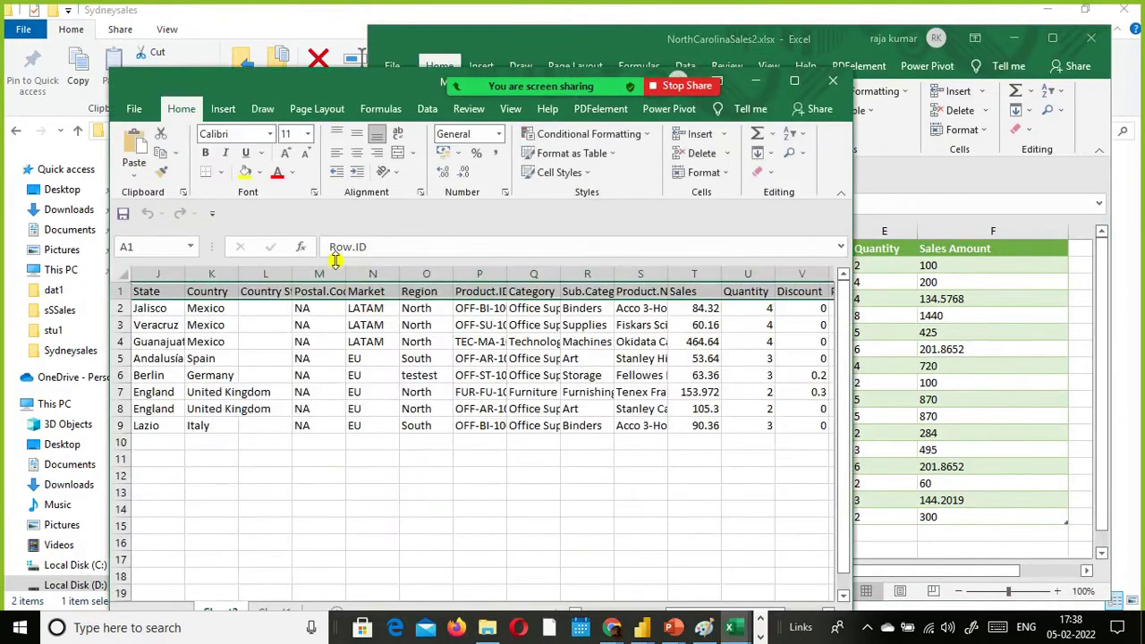
{"action": "left_click_drag", "start_coordinate": [299, 88], "coordinate": [277, 27]}
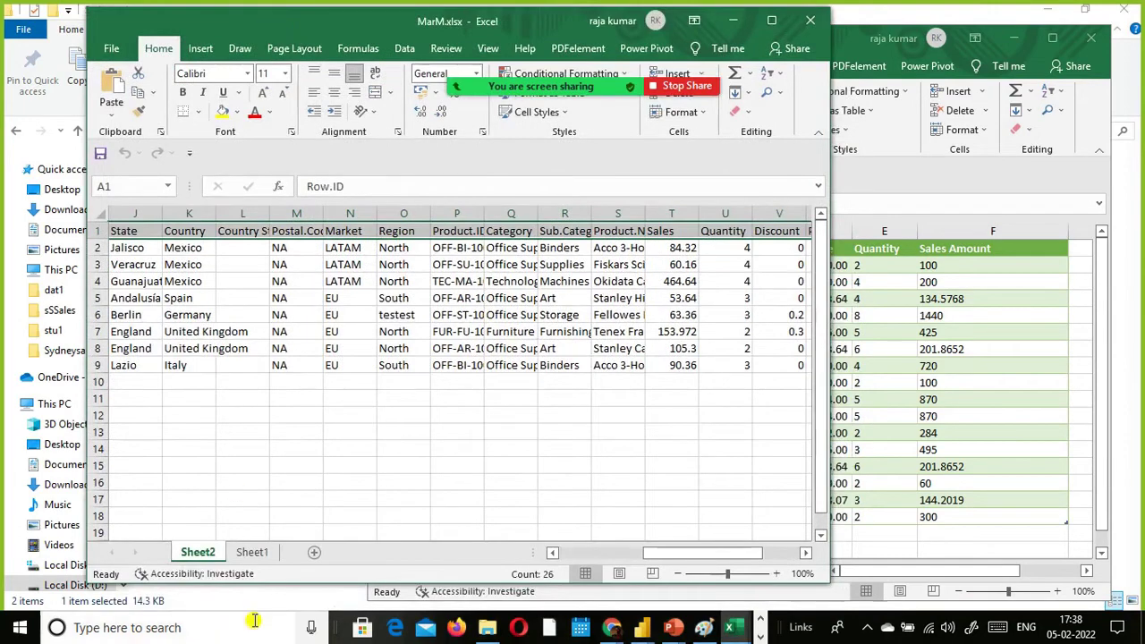
{"action": "left_click", "coordinate": [249, 551]}
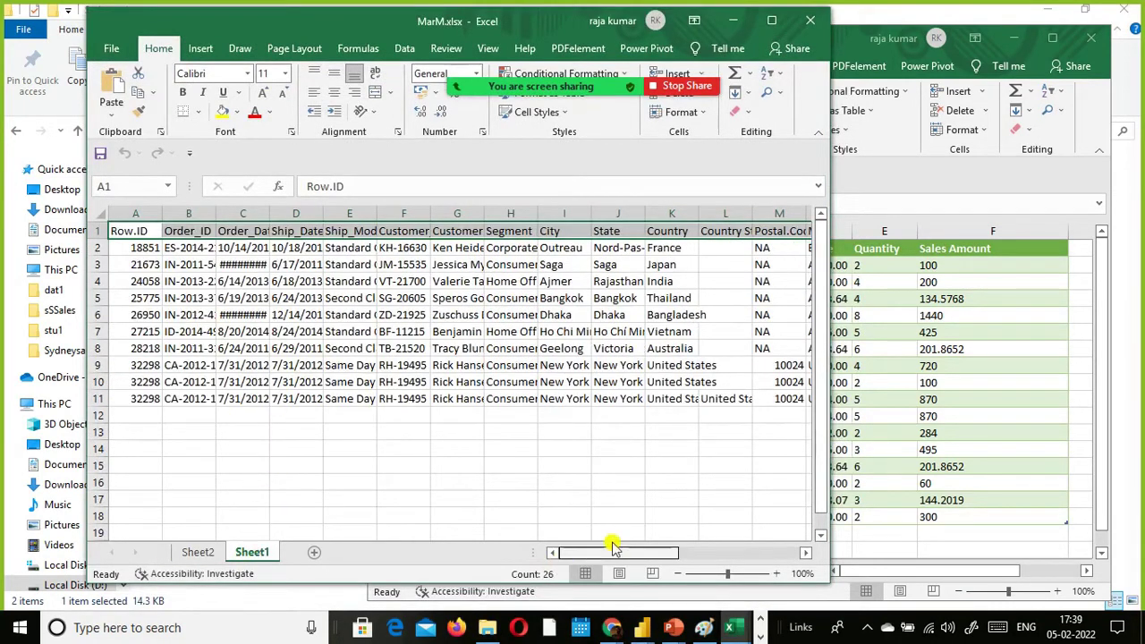
{"action": "left_click_drag", "start_coordinate": [613, 547], "coordinate": [724, 537]}
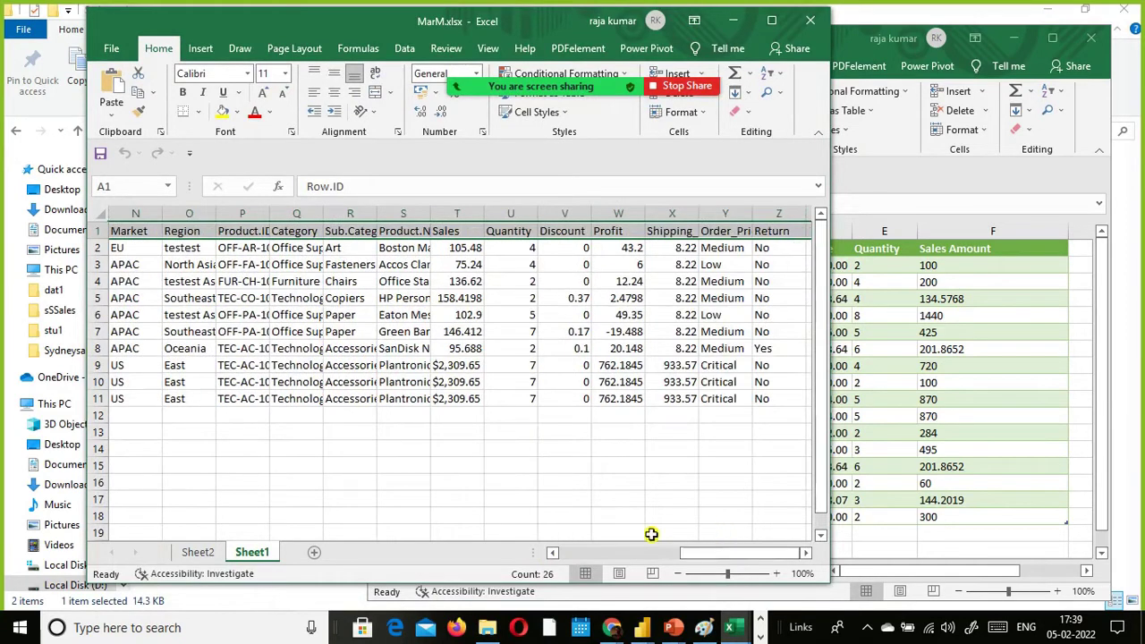
{"action": "left_click", "coordinate": [189, 555]}
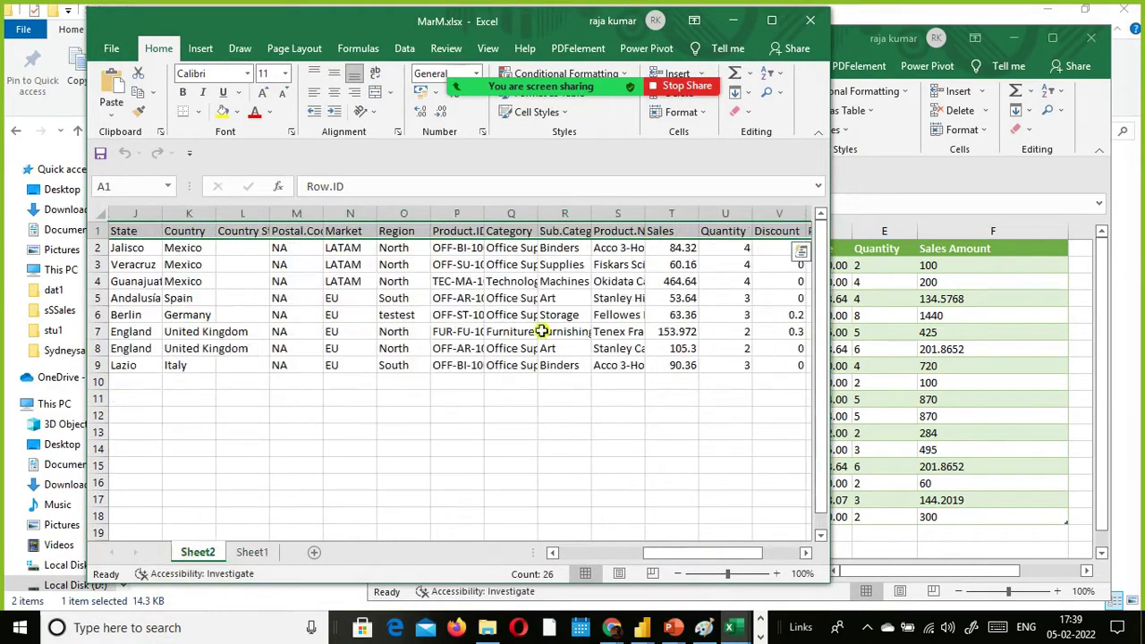
{"action": "left_click", "coordinate": [810, 20]}
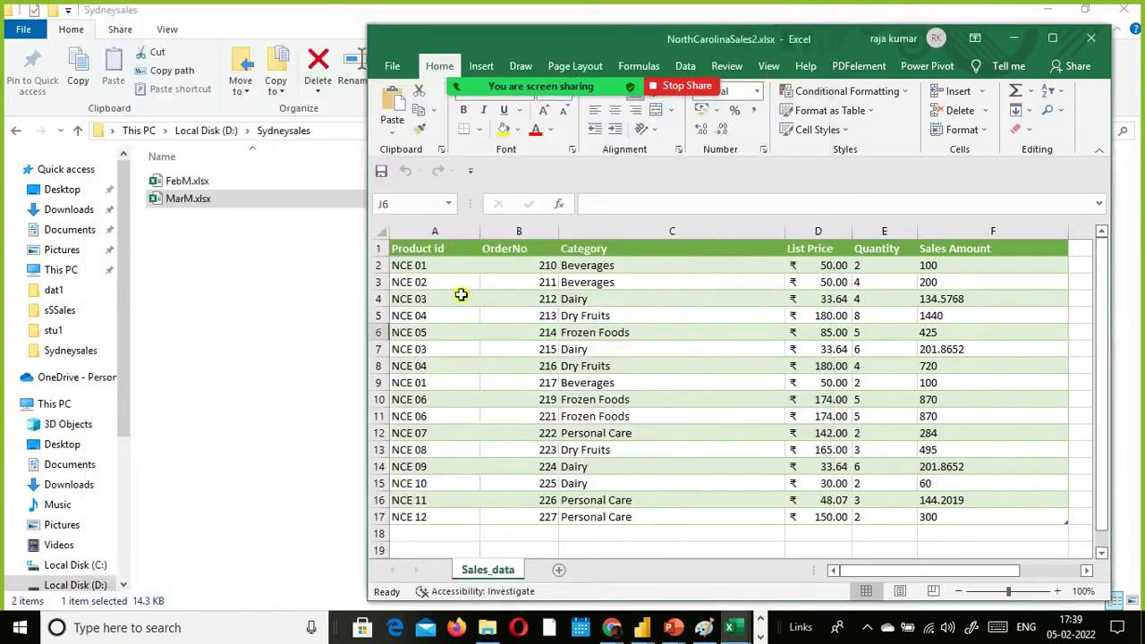
Reopen FebM.xlsx, examine all columns up to Return in Sheet1 and Sheet2, and close the workbook.
{"action": "left_click", "coordinate": [195, 182]}
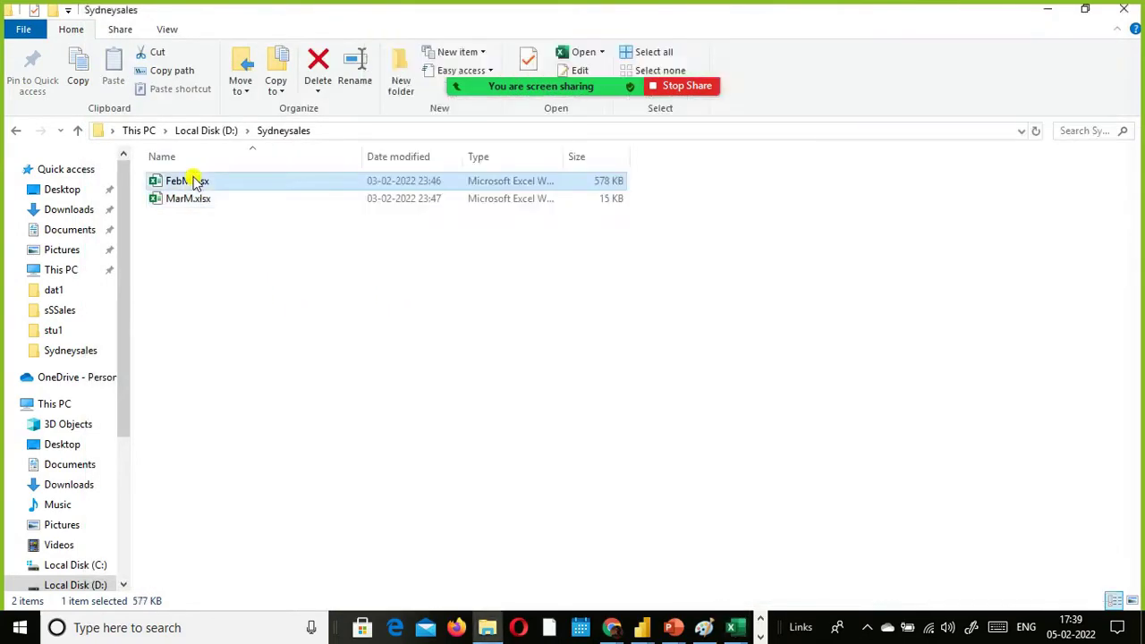
{"action": "double_click", "coordinate": [322, 188]}
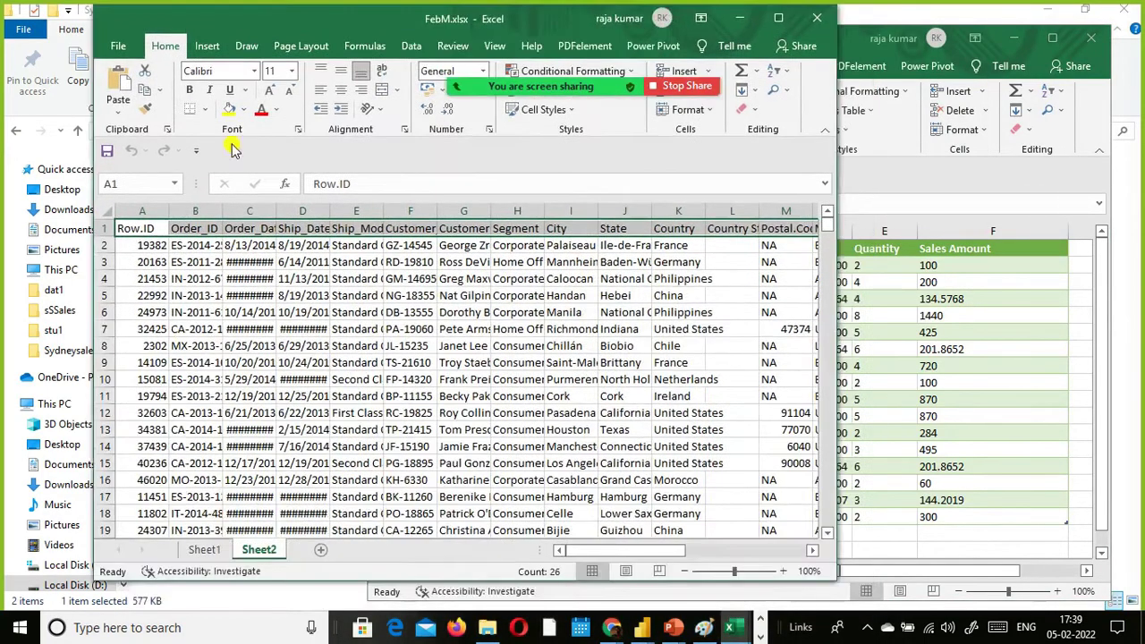
{"action": "left_click", "coordinate": [204, 549]}
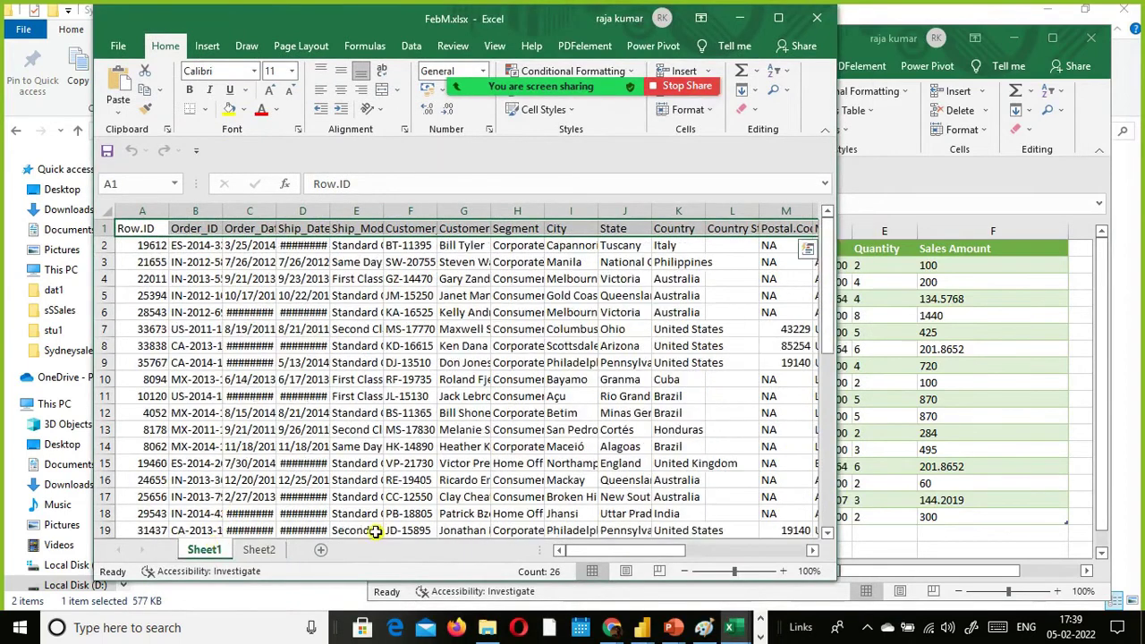
{"action": "left_click_drag", "start_coordinate": [651, 549], "coordinate": [861, 529]}
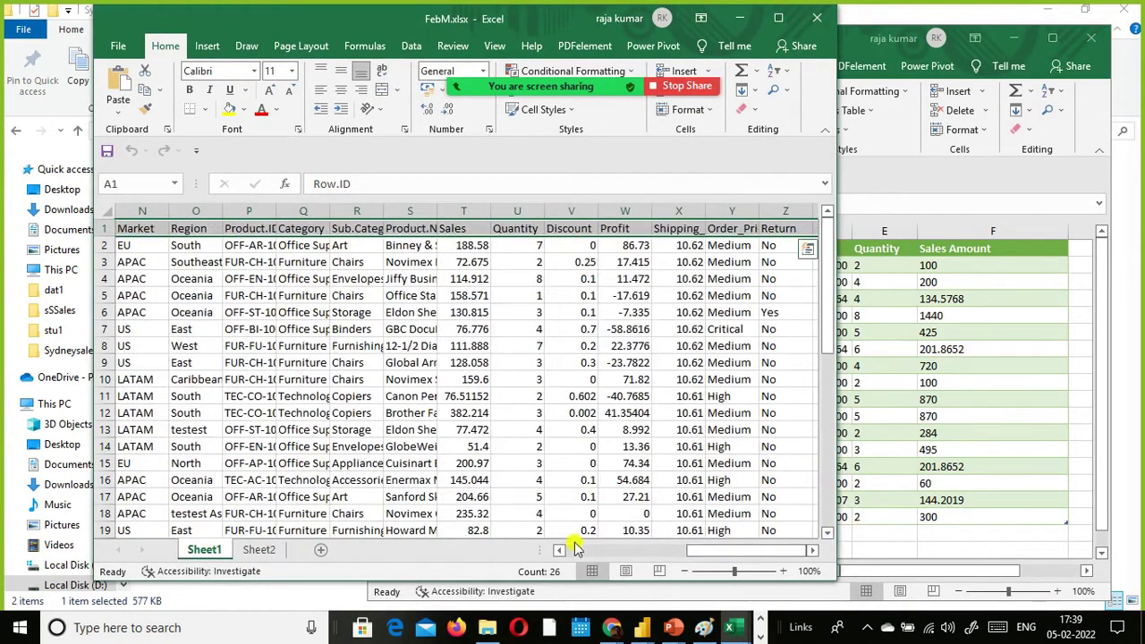
{"action": "left_click", "coordinate": [261, 549]}
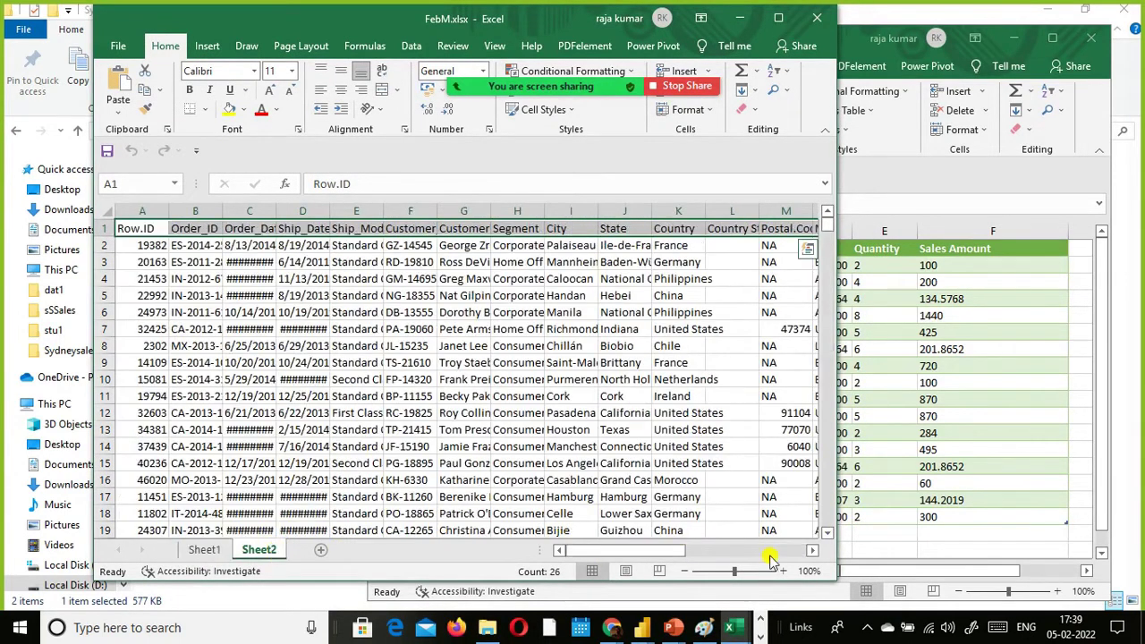
{"action": "left_click", "coordinate": [742, 552]}
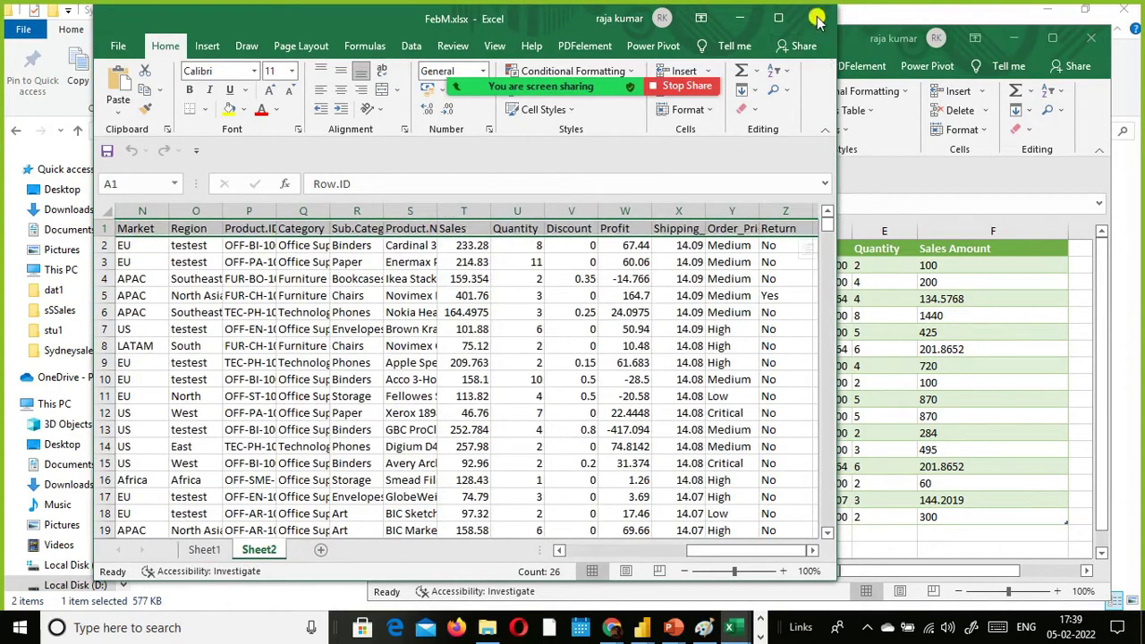
{"action": "left_click", "coordinate": [814, 17]}
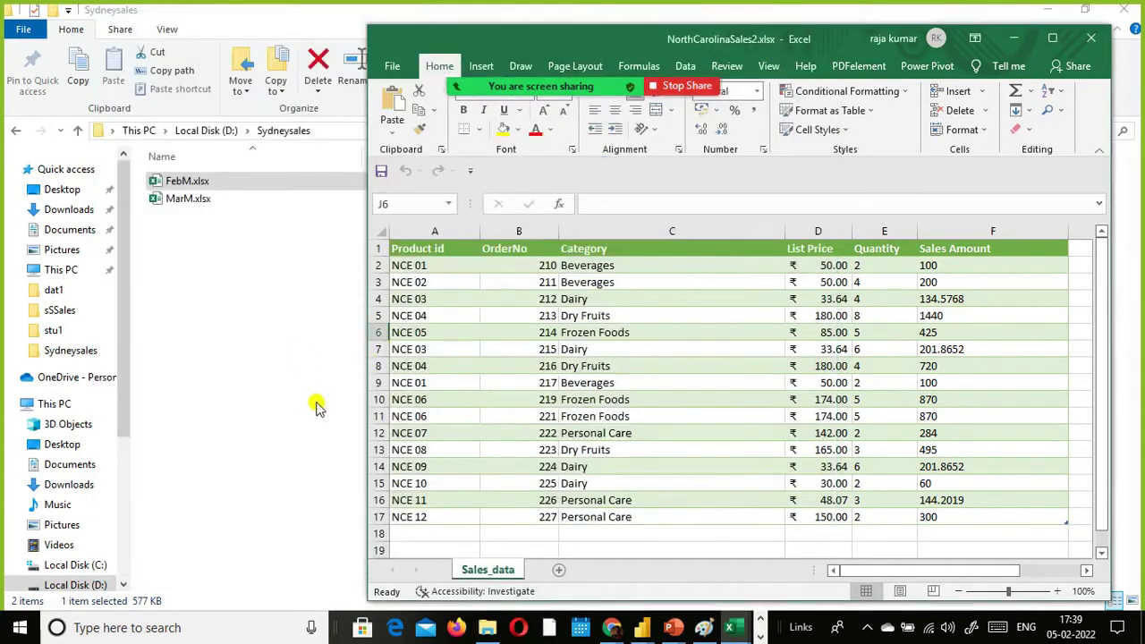
Return to the untitled Power BI Desktop report with the Get Data dialog open.
{"action": "left_click", "coordinate": [642, 629]}
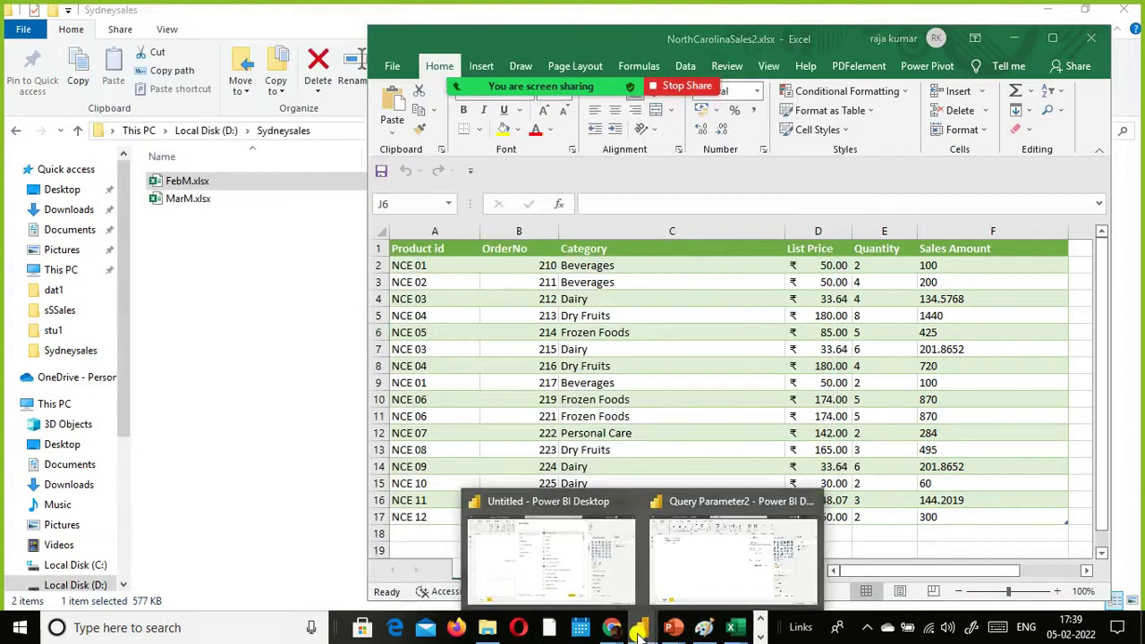
{"action": "left_click", "coordinate": [689, 572]}
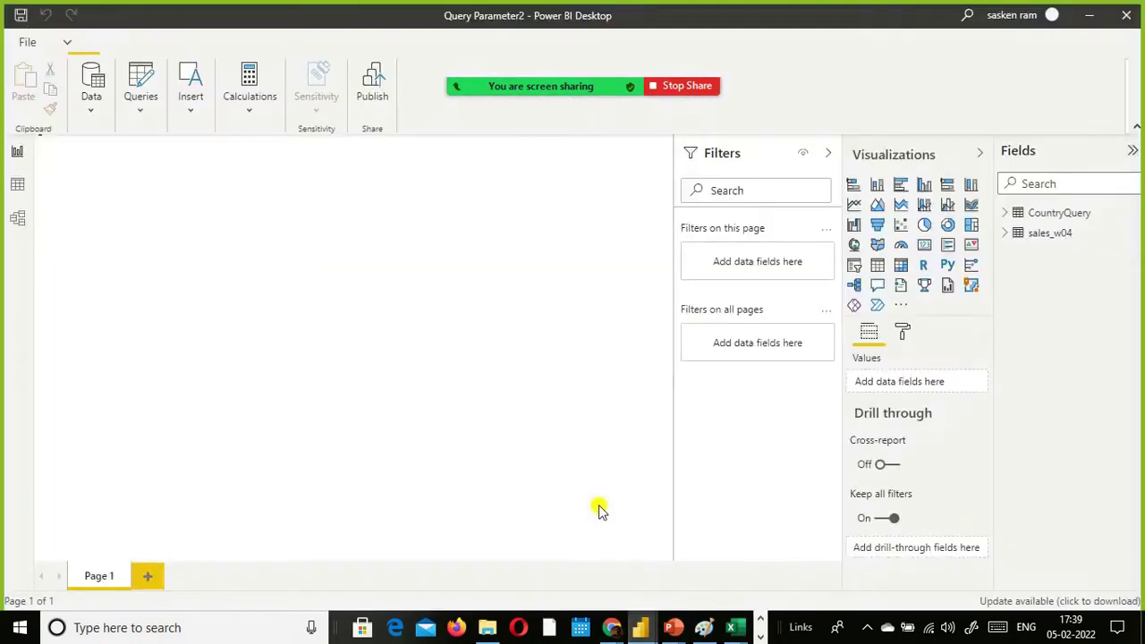
{"action": "left_click", "coordinate": [641, 627]}
{"action": "left_click", "coordinate": [578, 573]}
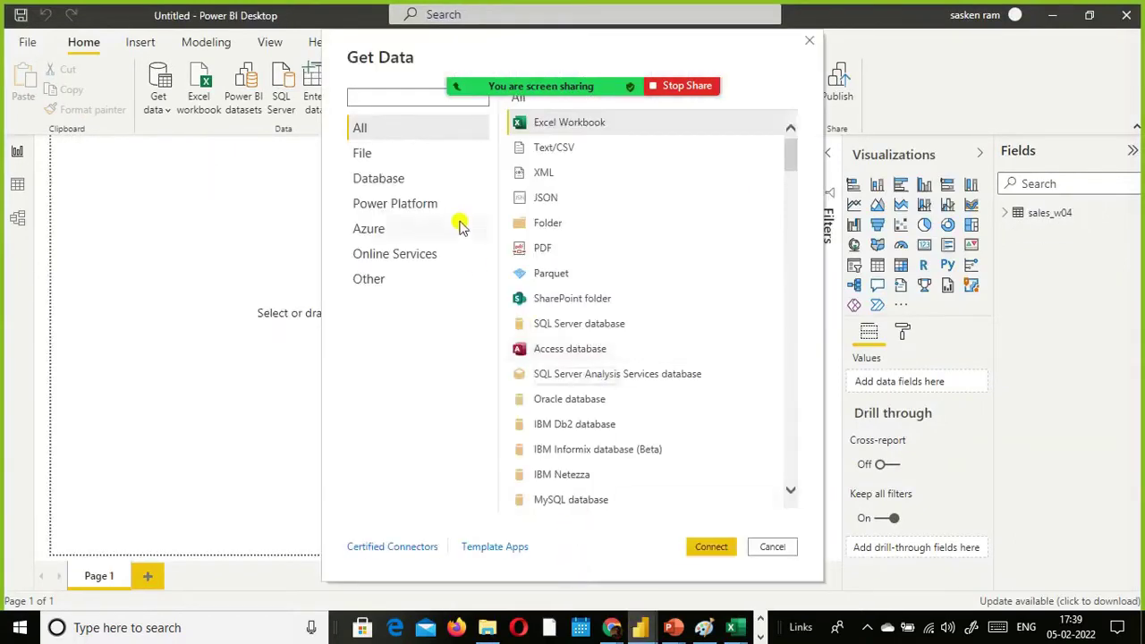
Connect to the folder D:\sydneysales as a data source and open its file list for transformation in Power Query Editor.
{"action": "left_click", "coordinate": [362, 153]}
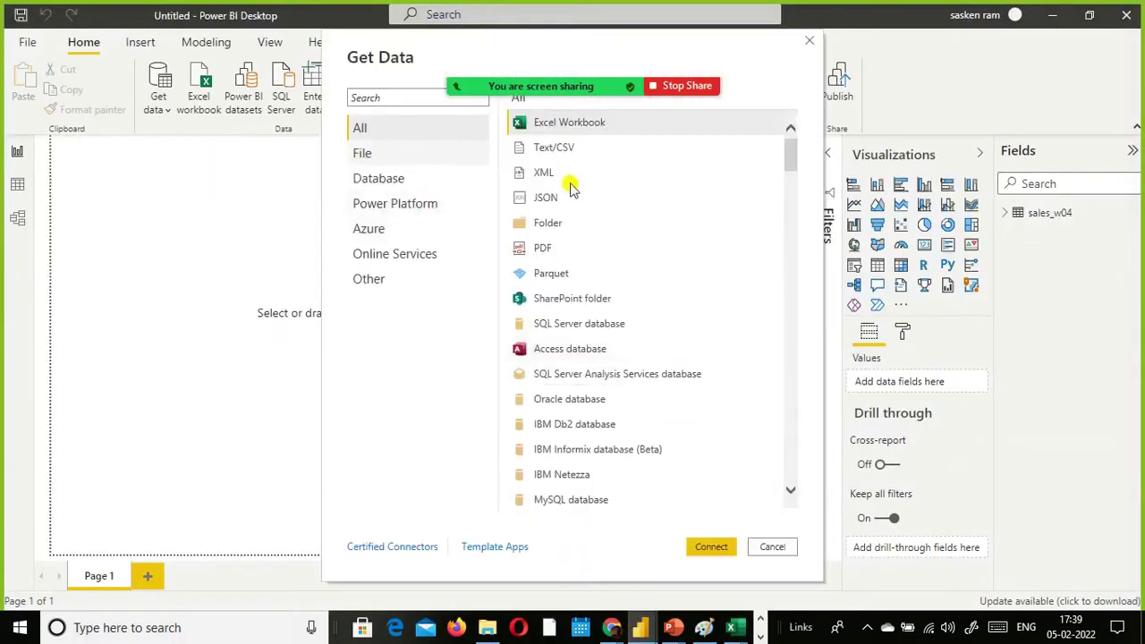
{"action": "left_click", "coordinate": [560, 227]}
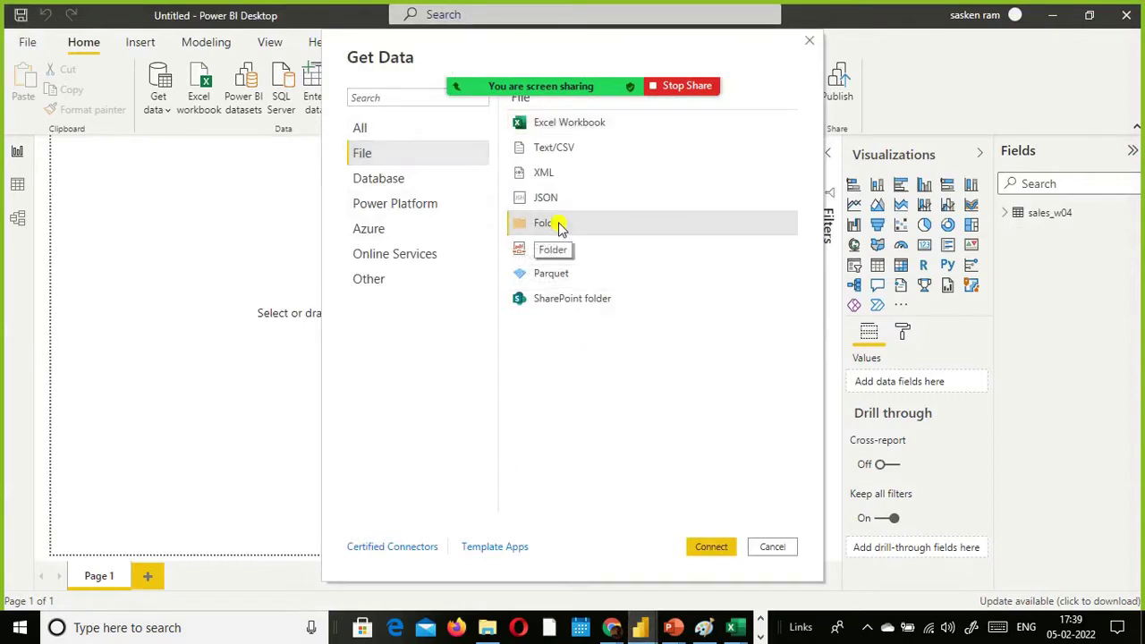
{"action": "double_click", "coordinate": [558, 227]}
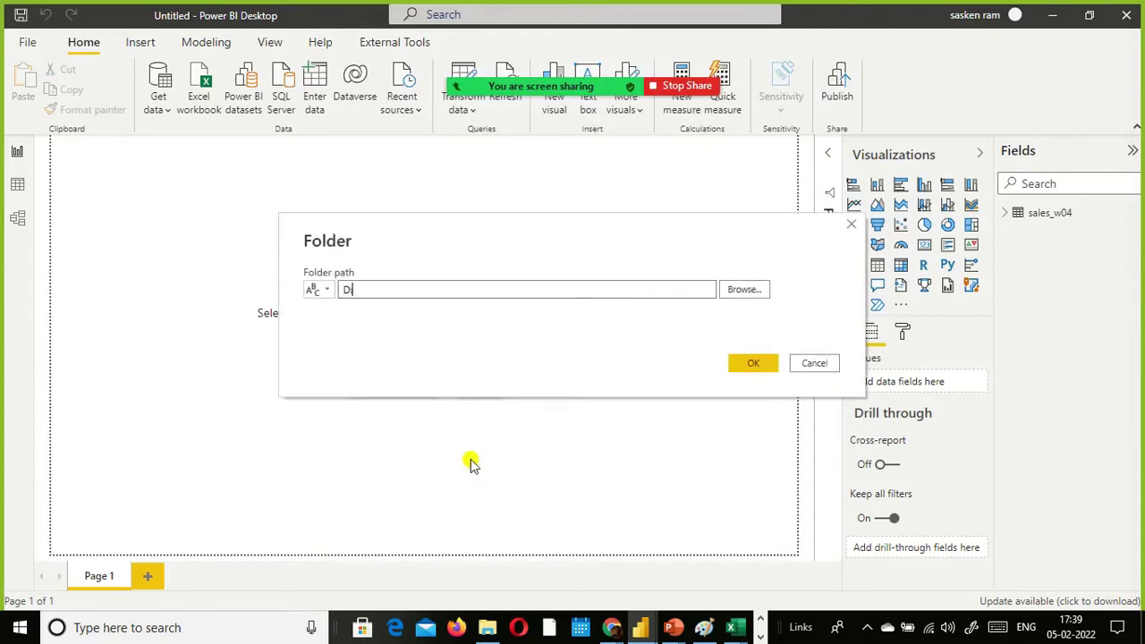
{"action": "type", "text": ":\\sydneysales"}
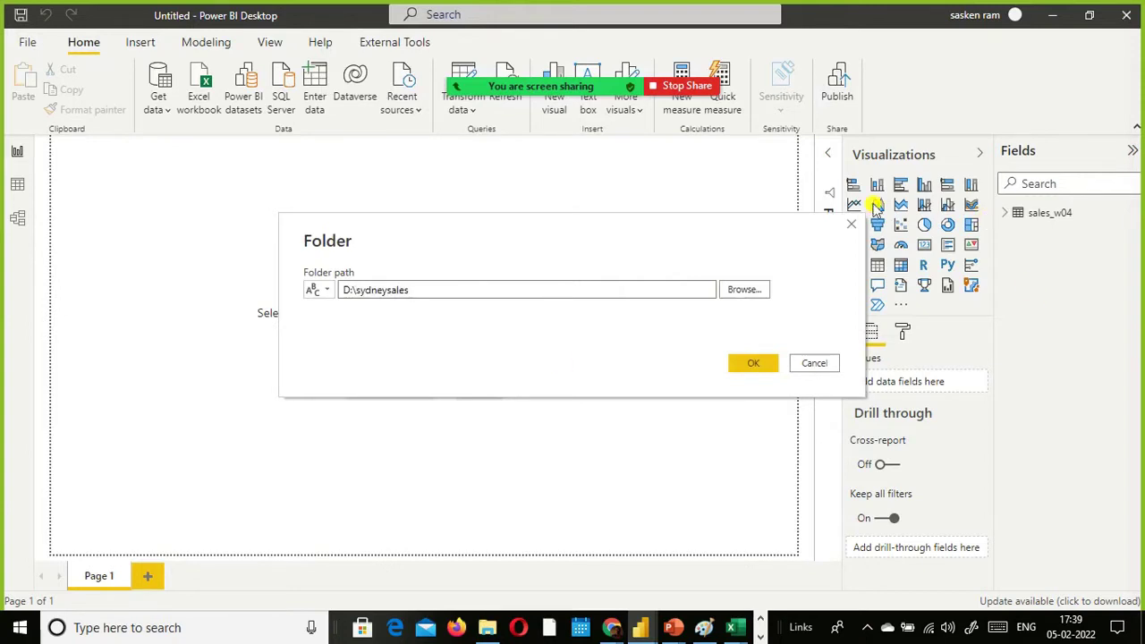
{"action": "left_click", "coordinate": [755, 365]}
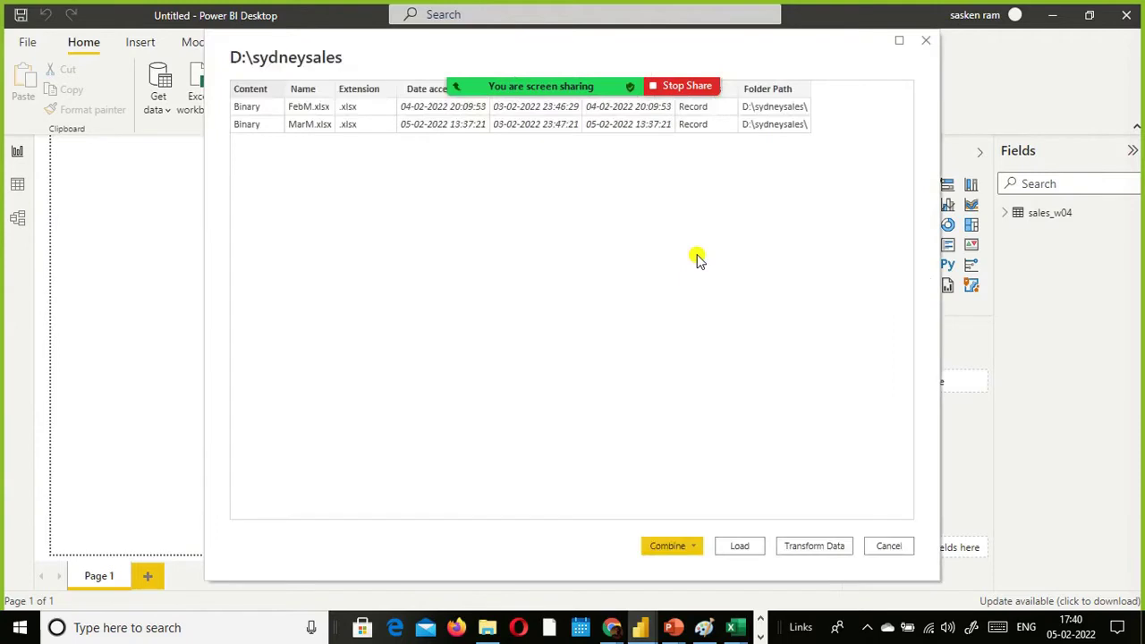
{"action": "left_click", "coordinate": [798, 547]}
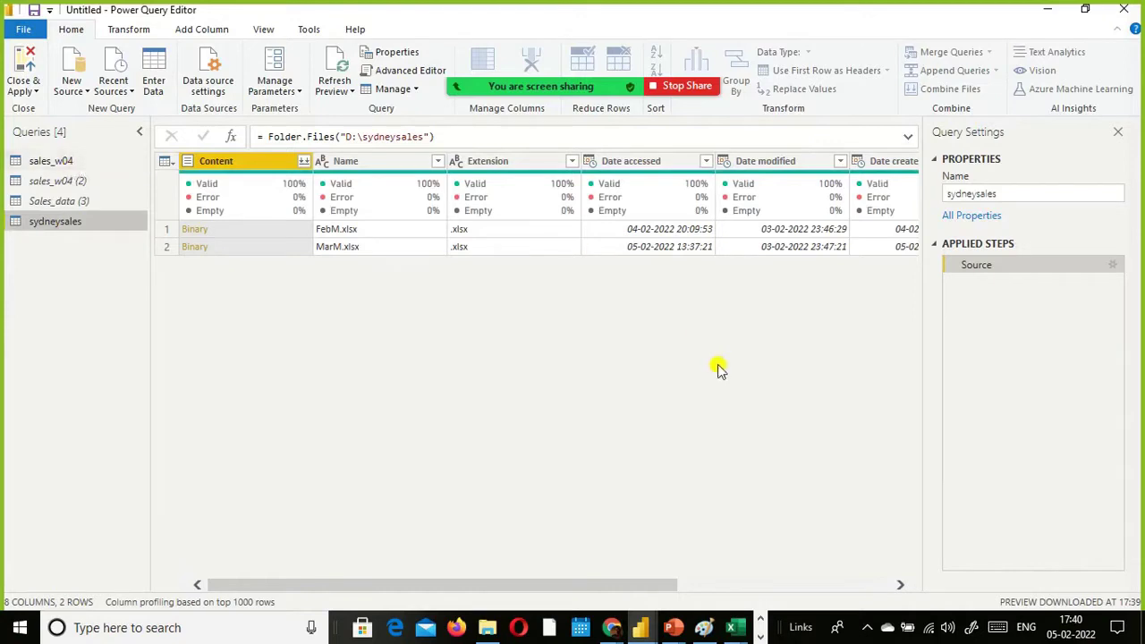
Keep only the Content and Name columns in the sydneysales query by removing all other columns.
{"action": "left_click", "coordinate": [399, 161], "text": "ctrl"}
{"action": "right_click", "coordinate": [398, 161]}
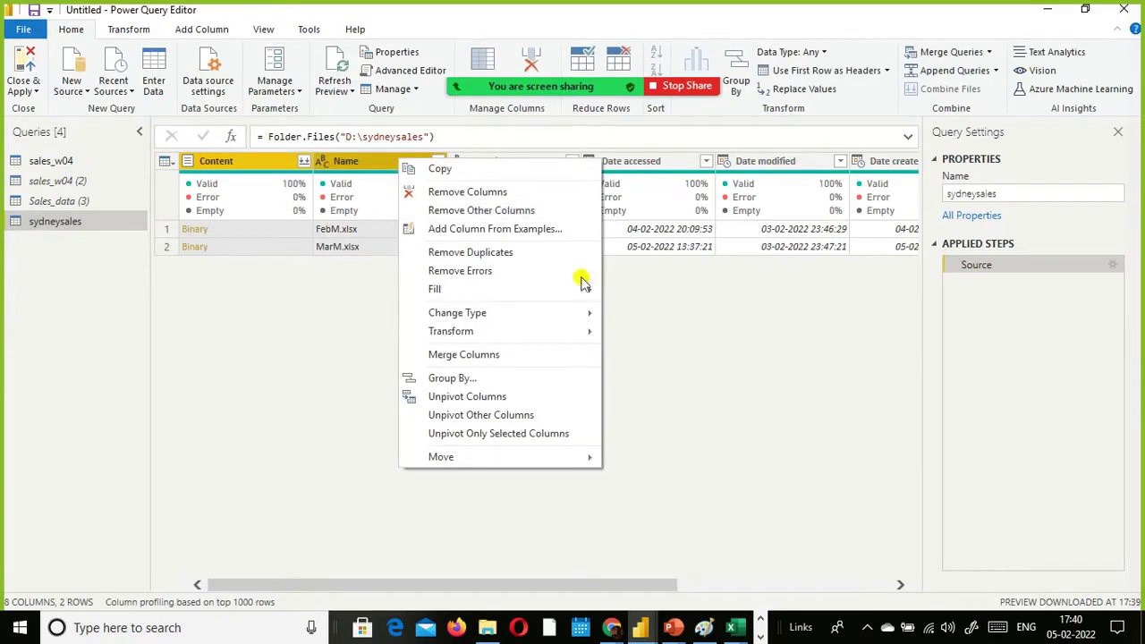
{"action": "left_click", "coordinate": [689, 263]}
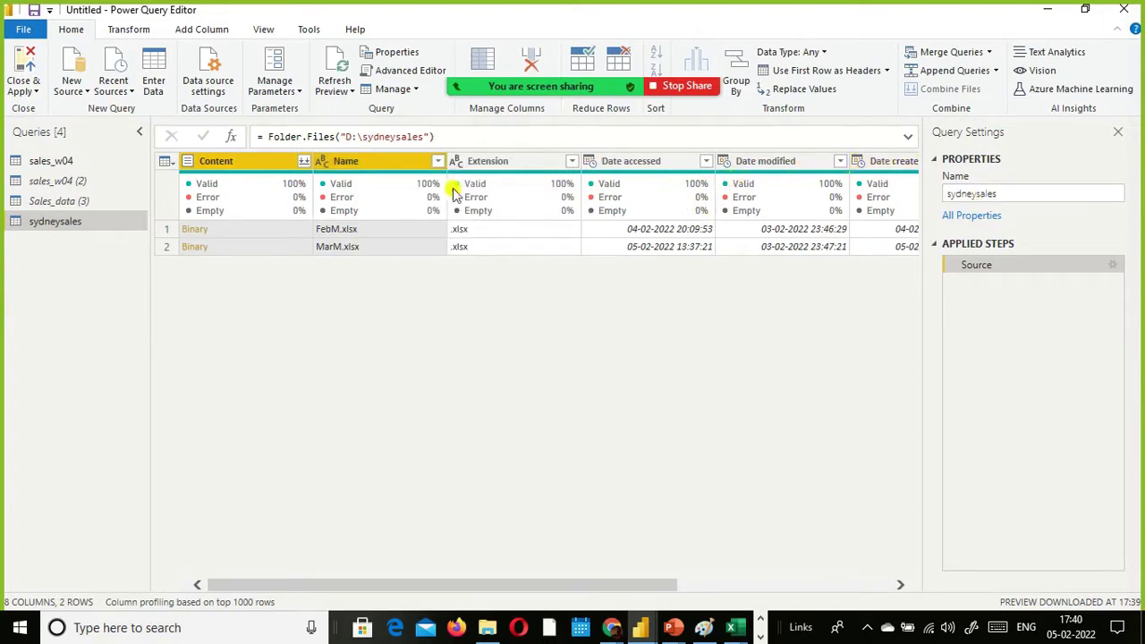
{"action": "right_click", "coordinate": [345, 161]}
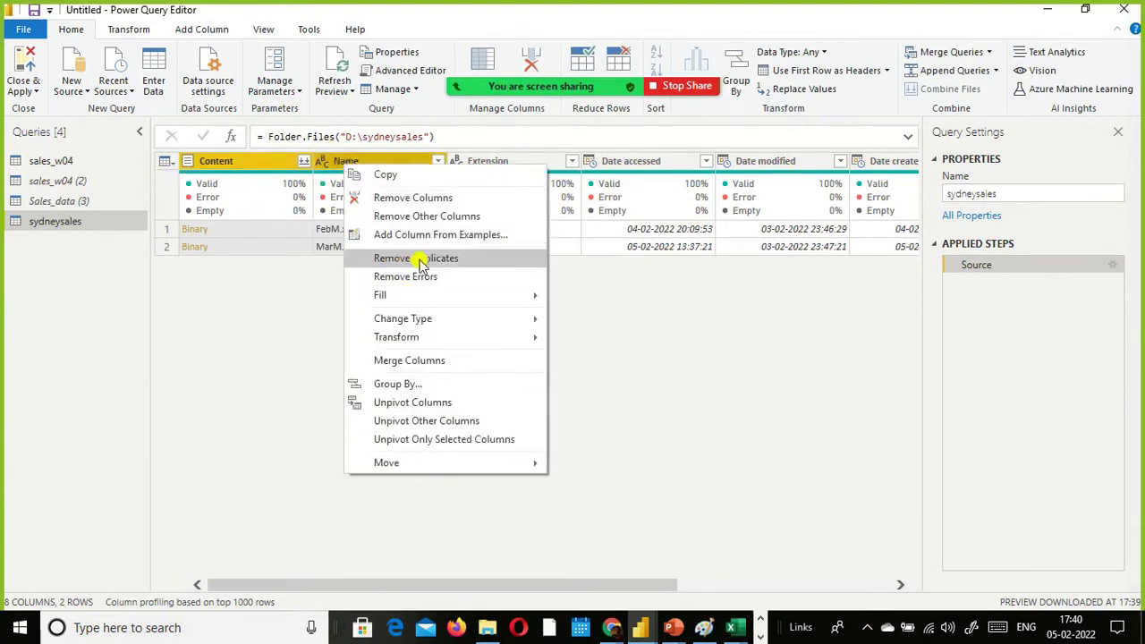
{"action": "left_click", "coordinate": [430, 216]}
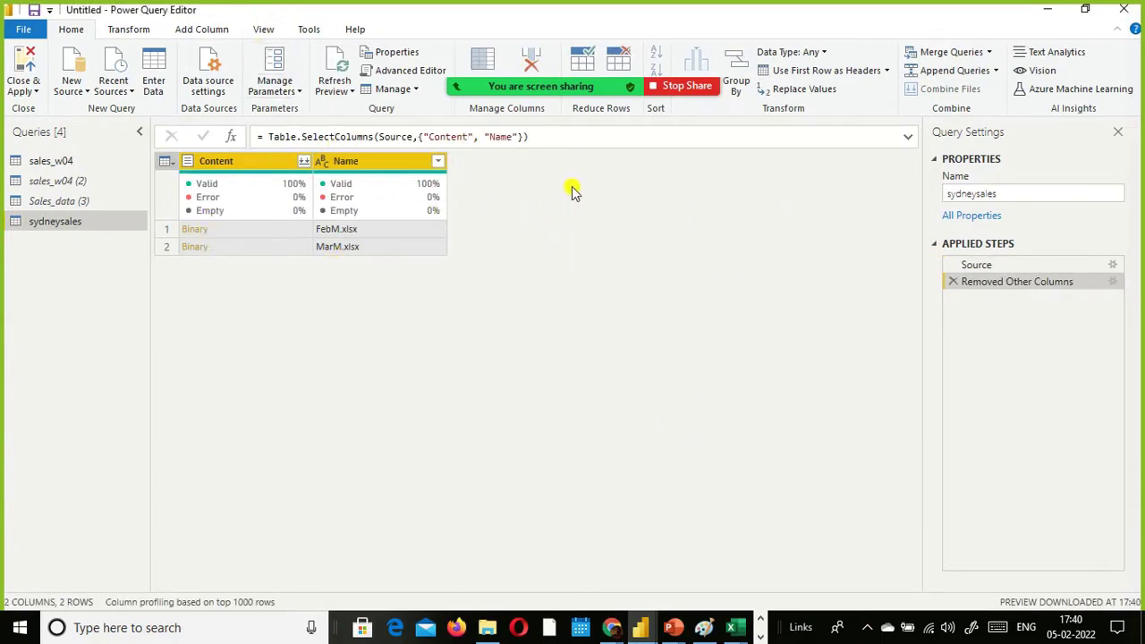
Begin a custom column named LoadExcel in the sydneysales query, ready for its formula.
{"action": "left_click", "coordinate": [194, 32]}
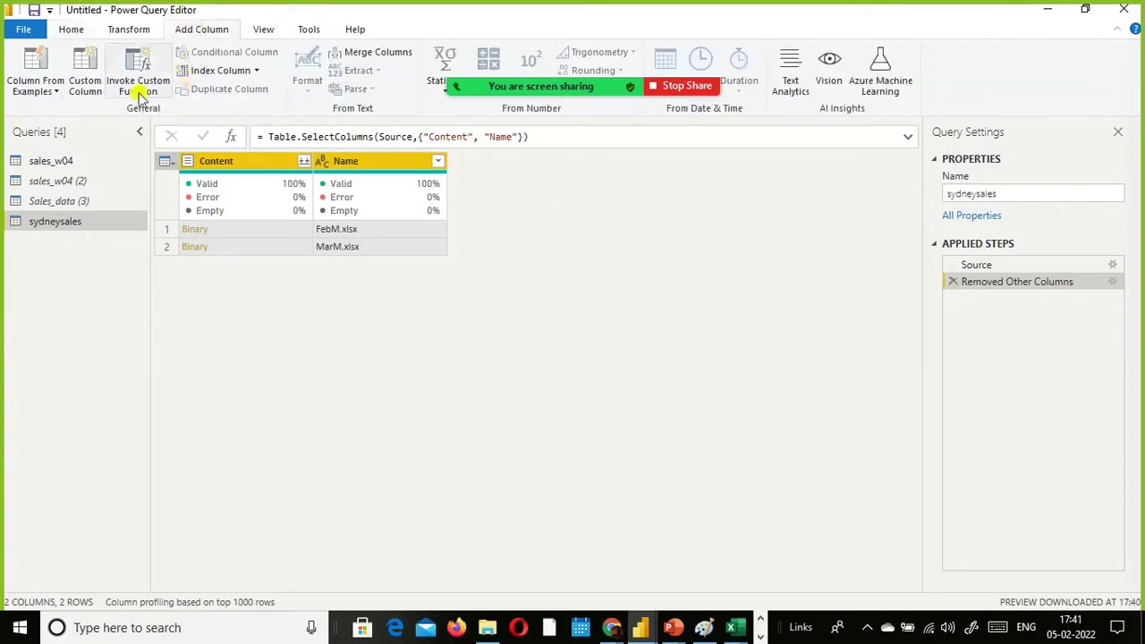
{"action": "left_click", "coordinate": [85, 74]}
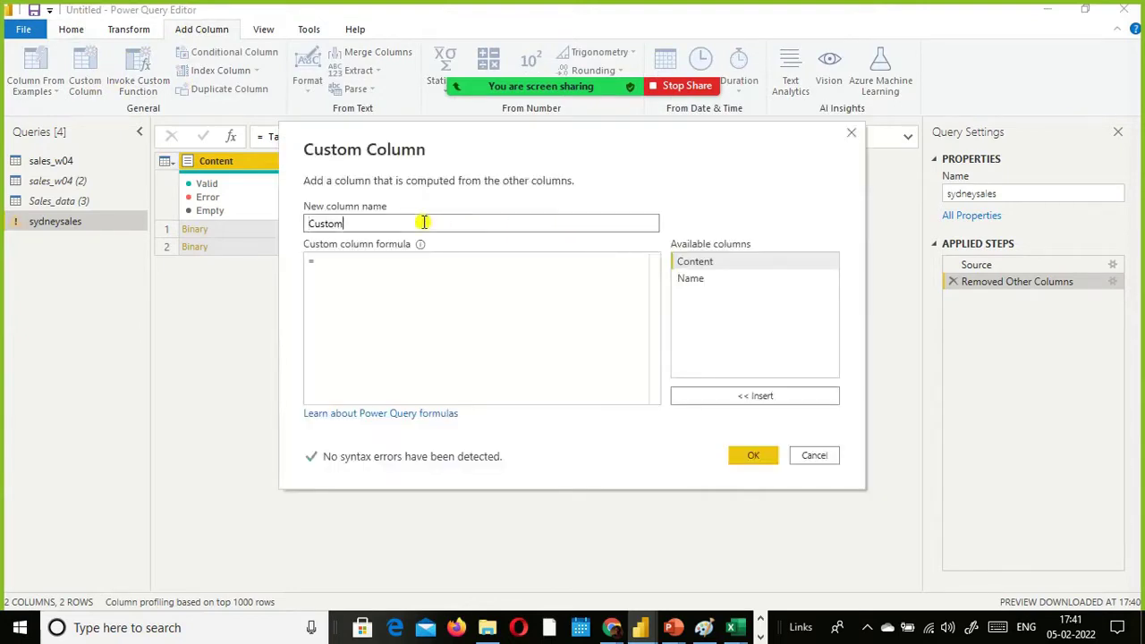
{"action": "left_click_drag", "start_coordinate": [422, 221], "coordinate": [133, 220]}
{"action": "type", "text": "LoadExcel"}
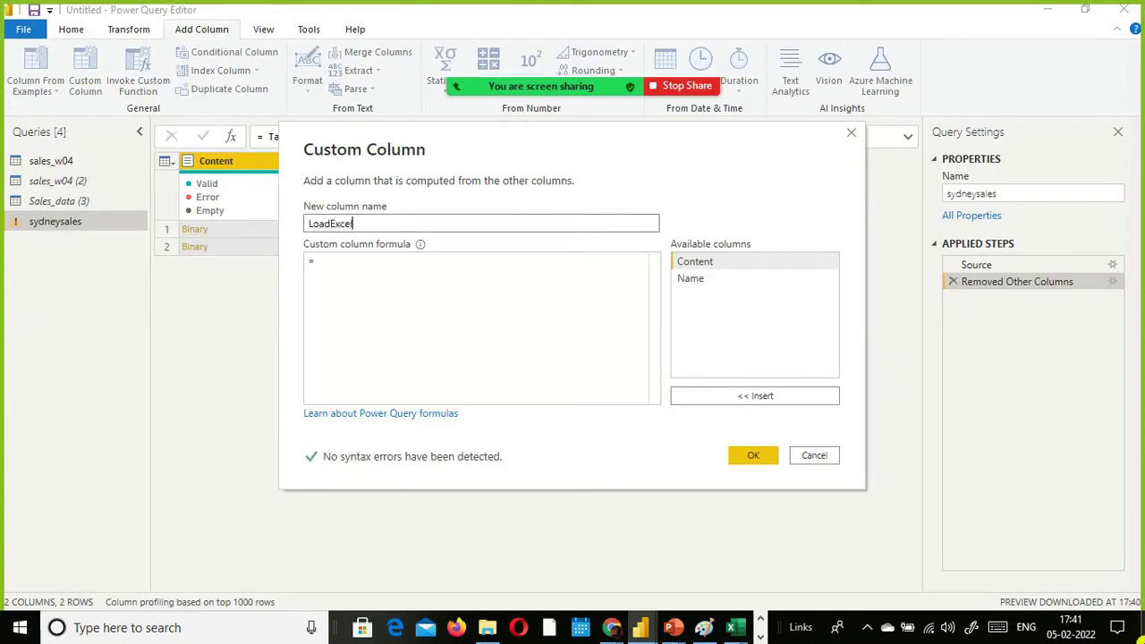
{"action": "left_click", "coordinate": [542, 266]}
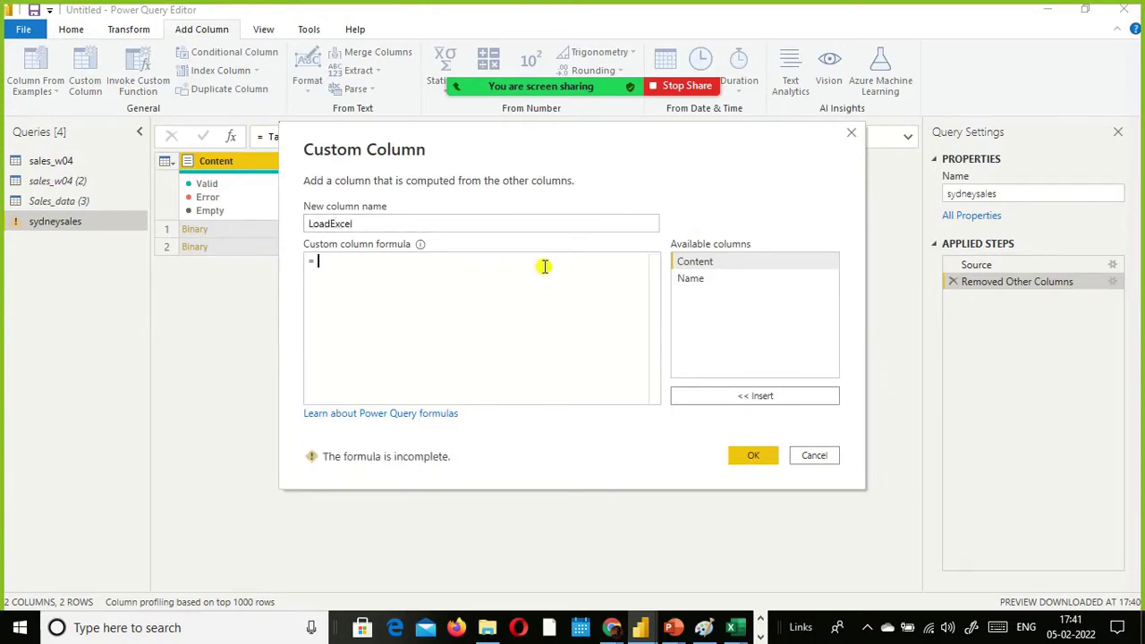
{"action": "type", "text": "web"}
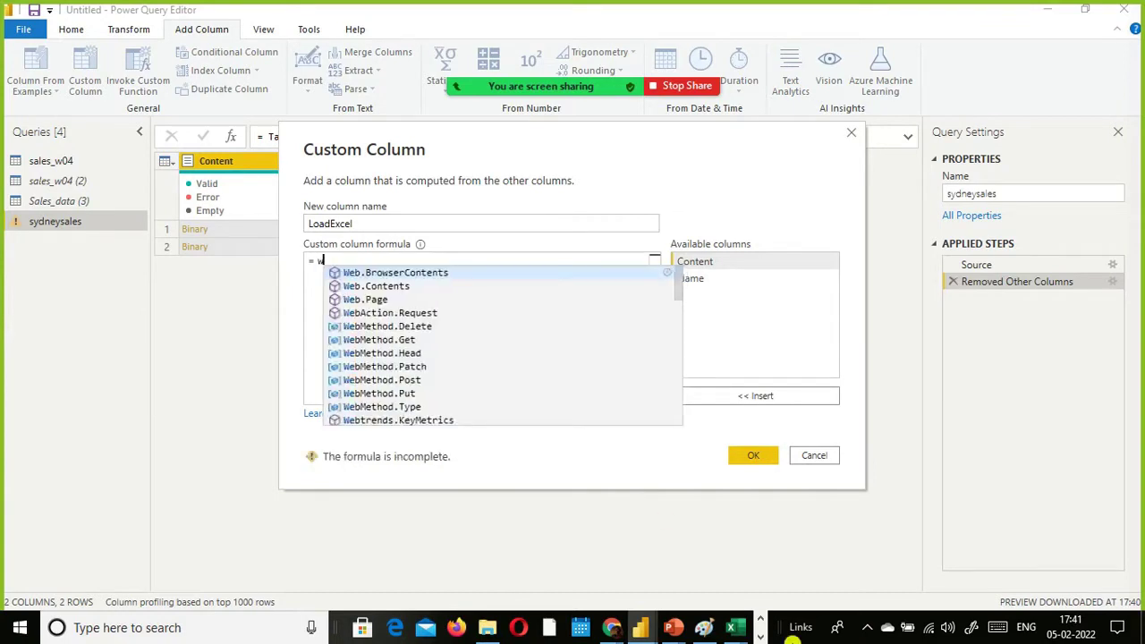
{"action": "key", "text": "BackSpace"}
{"action": "key", "text": "BackSpace"}
{"action": "key", "text": "BackSpace"}
Give the LoadExcel column the formula Excel.Workbook([Content]) and create the column.
{"action": "type", "text": "excle"}
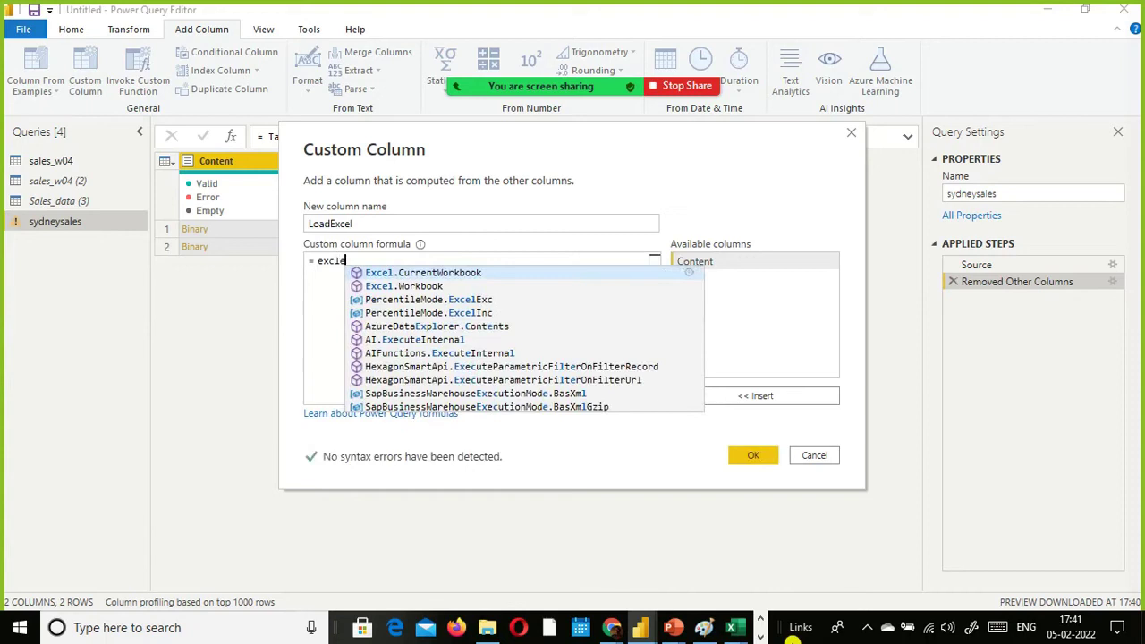
{"action": "key", "text": "Down"}
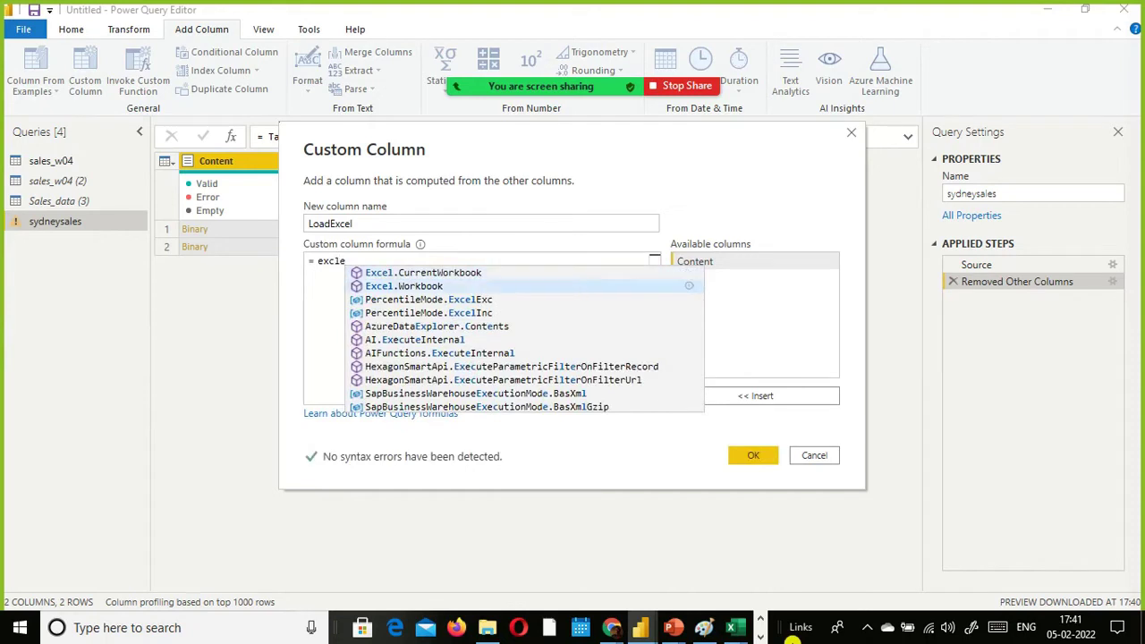
{"action": "key", "text": "Tab"}
{"action": "type", "text": "("}
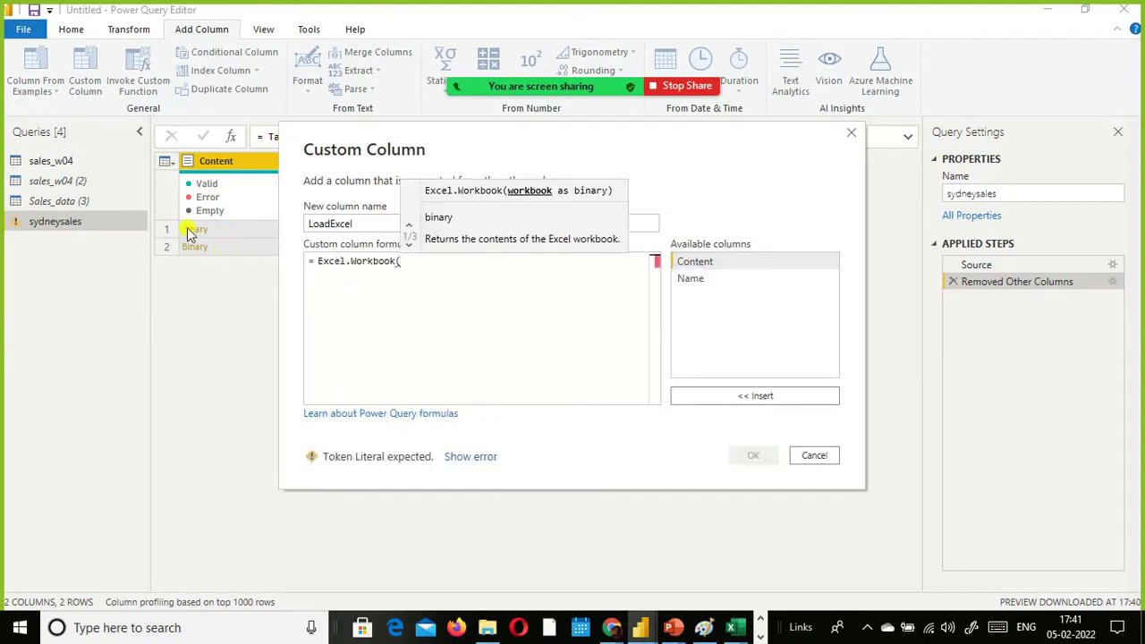
{"action": "double_click", "coordinate": [706, 266]}
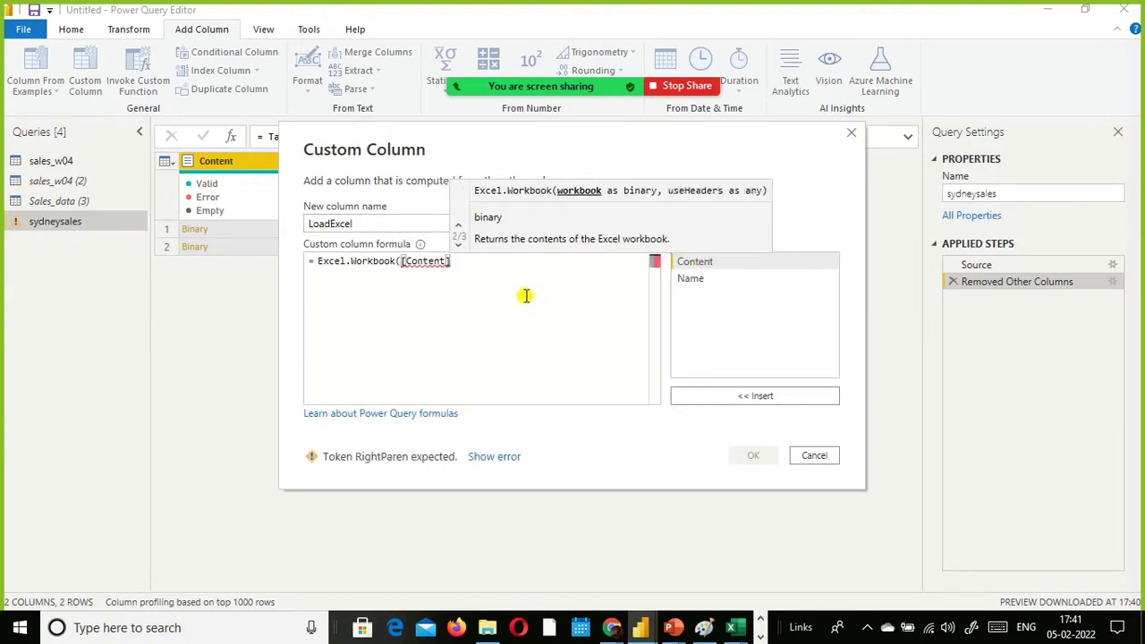
{"action": "type", "text": ")"}
{"action": "left_click", "coordinate": [756, 459]}
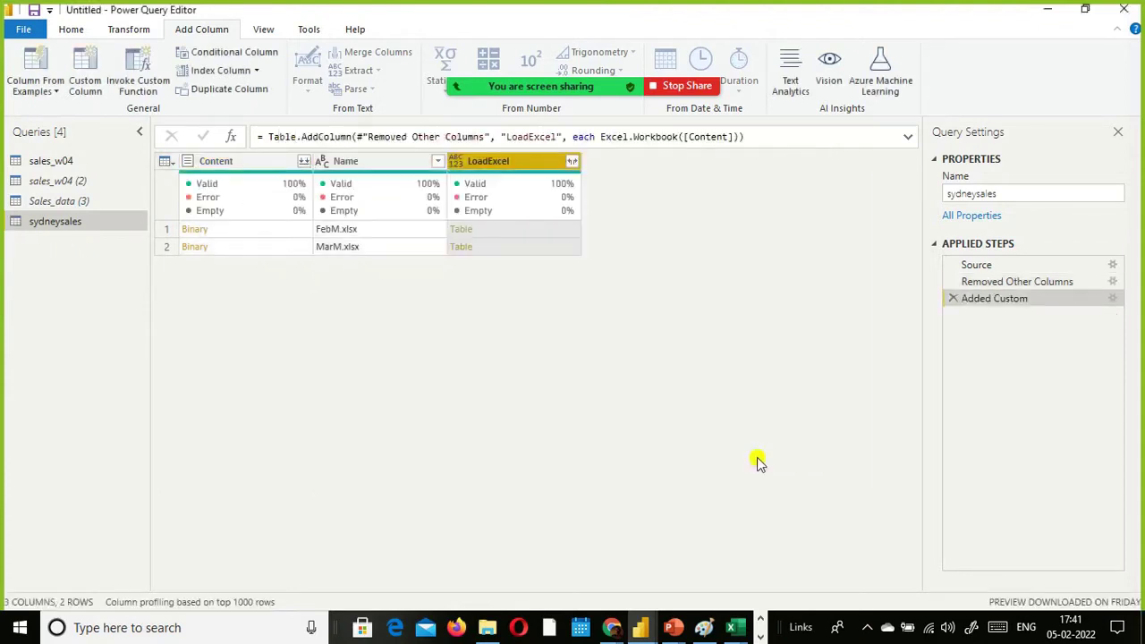
Preview both workbook tables in LoadExcel, and expand the column into all its fields with the original column name as prefix.
{"action": "left_click", "coordinate": [532, 235]}
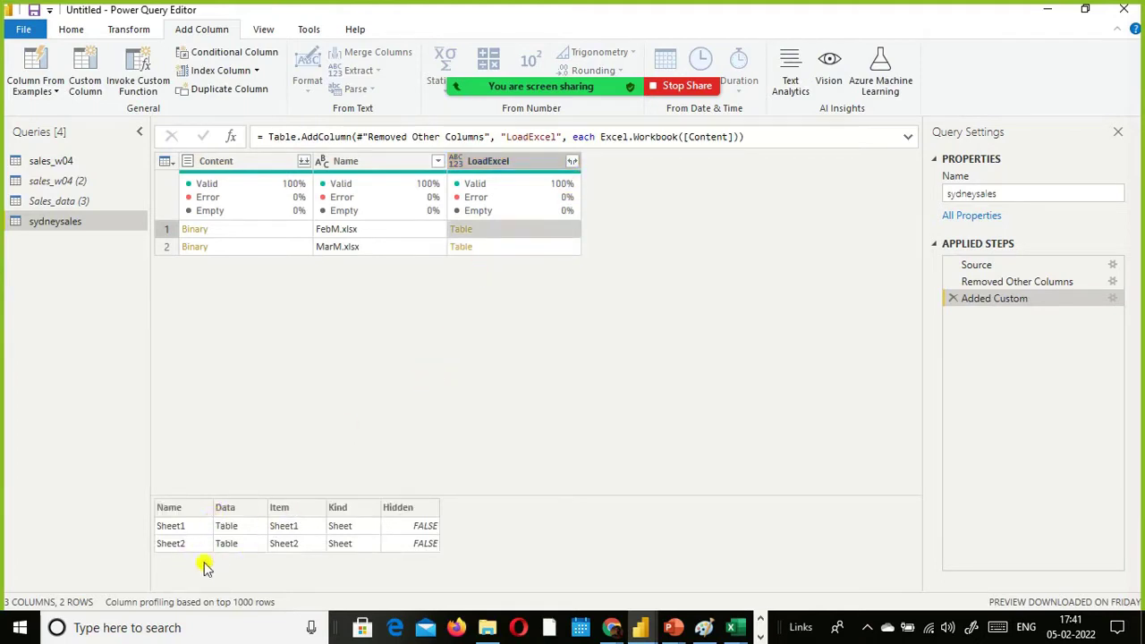
{"action": "left_click", "coordinate": [551, 253]}
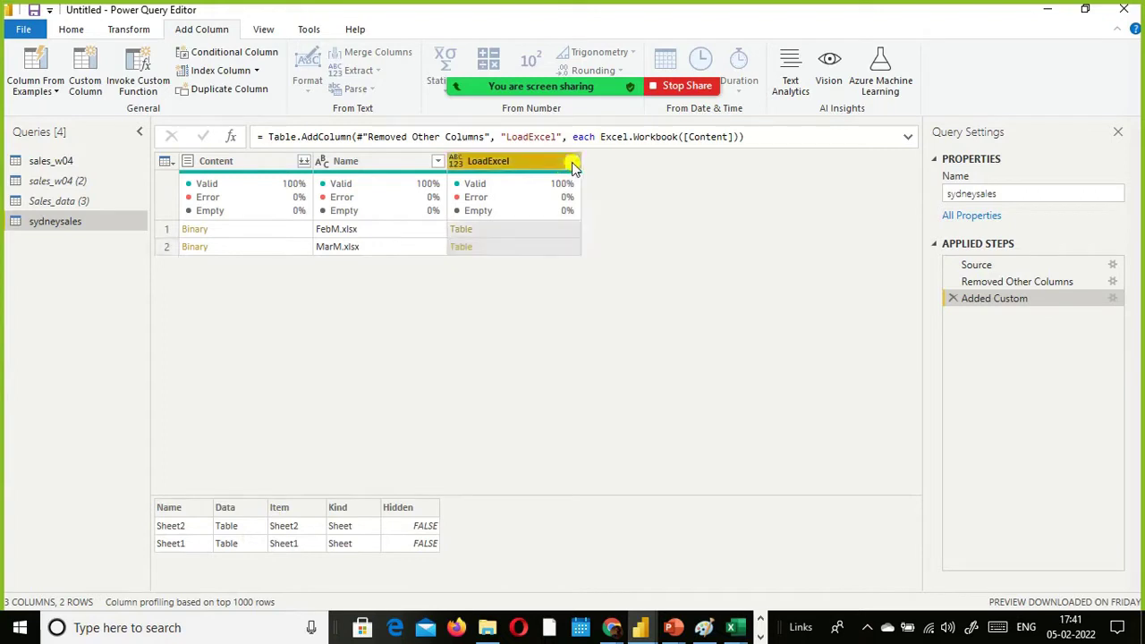
{"action": "left_click", "coordinate": [571, 162]}
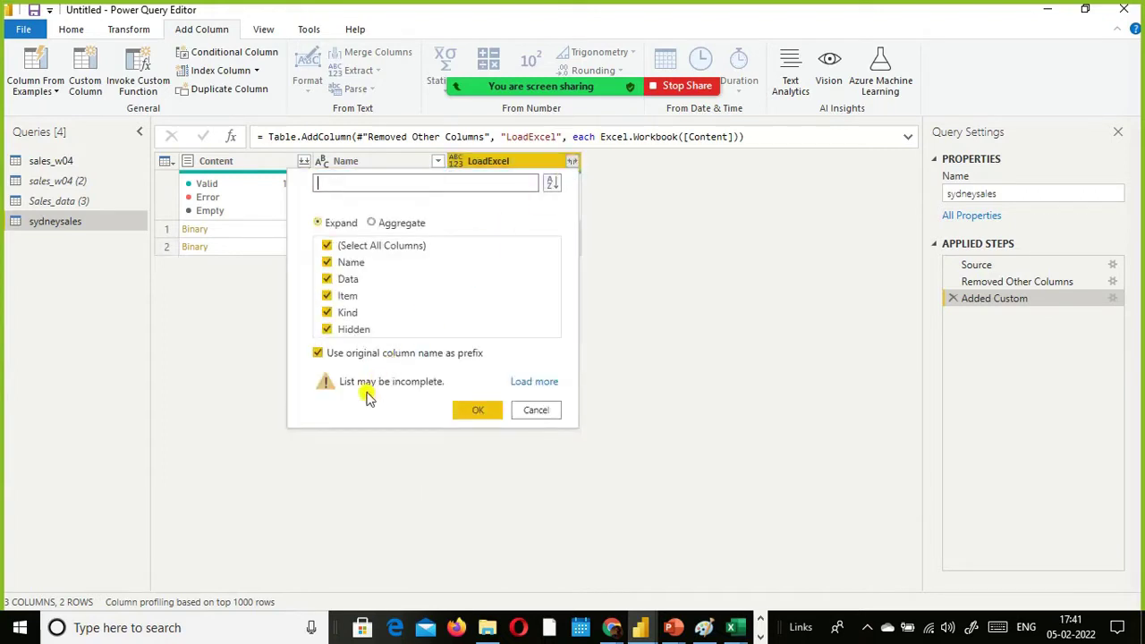
{"action": "left_click", "coordinate": [480, 410]}
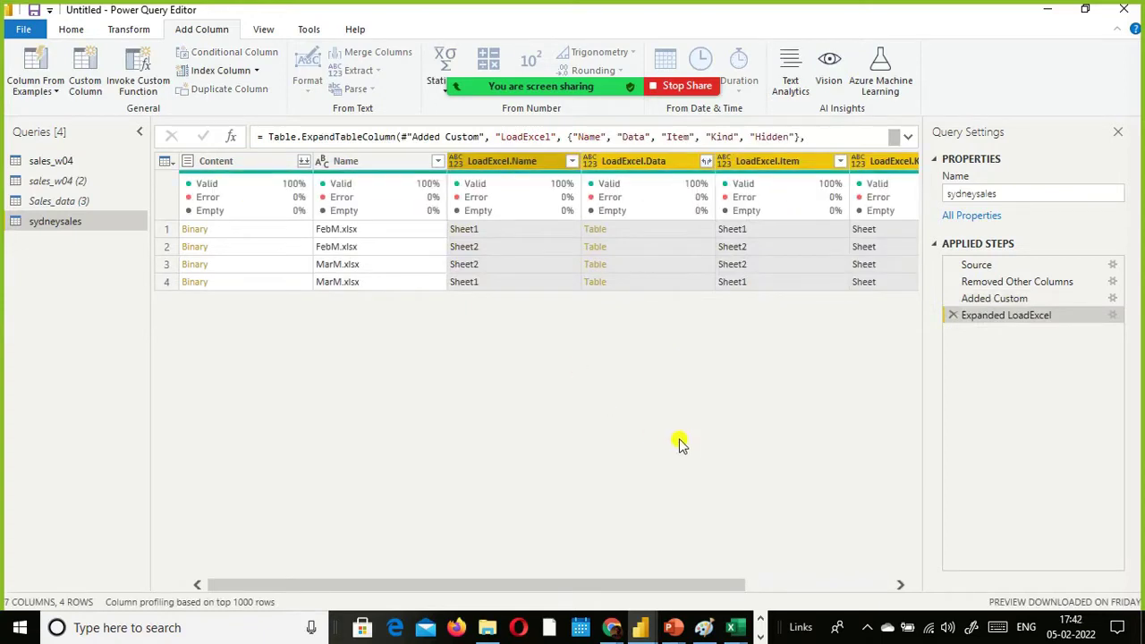
Preview the FebM.xlsx Sheet1 table, and remove every column except Content, Name and LoadExcel.Data.
{"action": "left_click", "coordinate": [677, 234]}
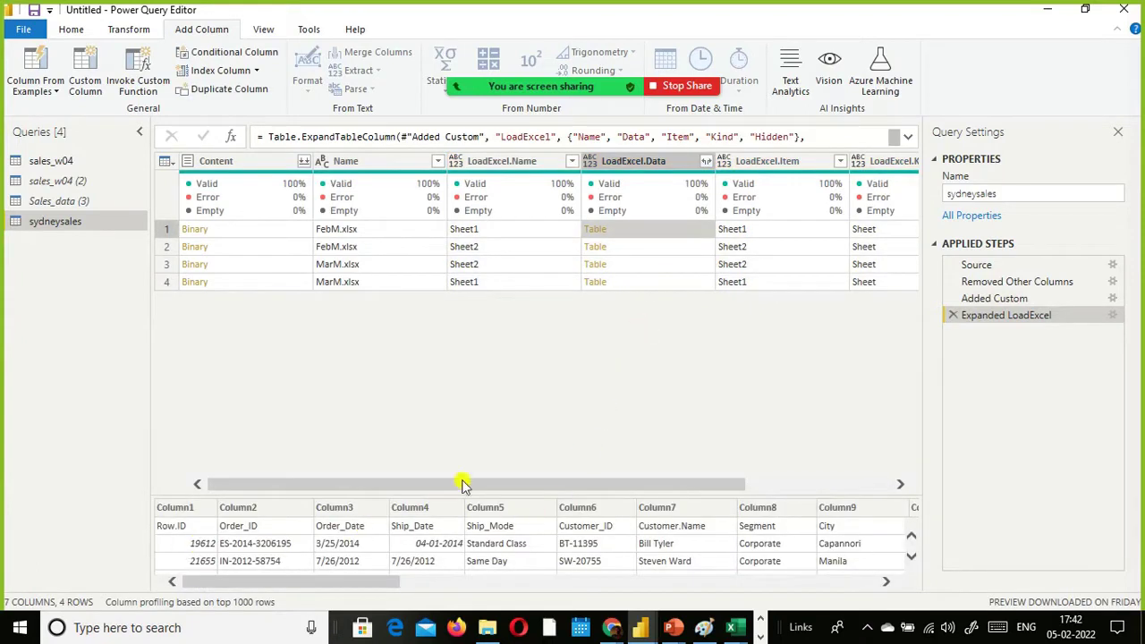
{"action": "left_click_drag", "start_coordinate": [459, 494], "coordinate": [488, 395]}
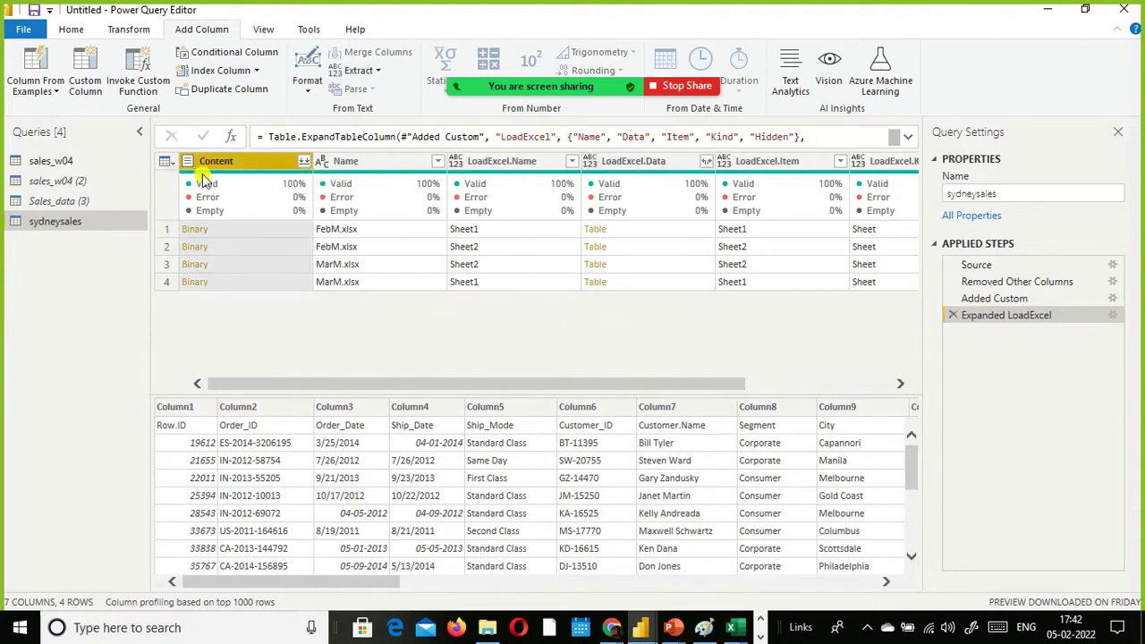
{"action": "left_click", "coordinate": [240, 170]}
{"action": "left_click", "coordinate": [383, 171], "text": "ctrl"}
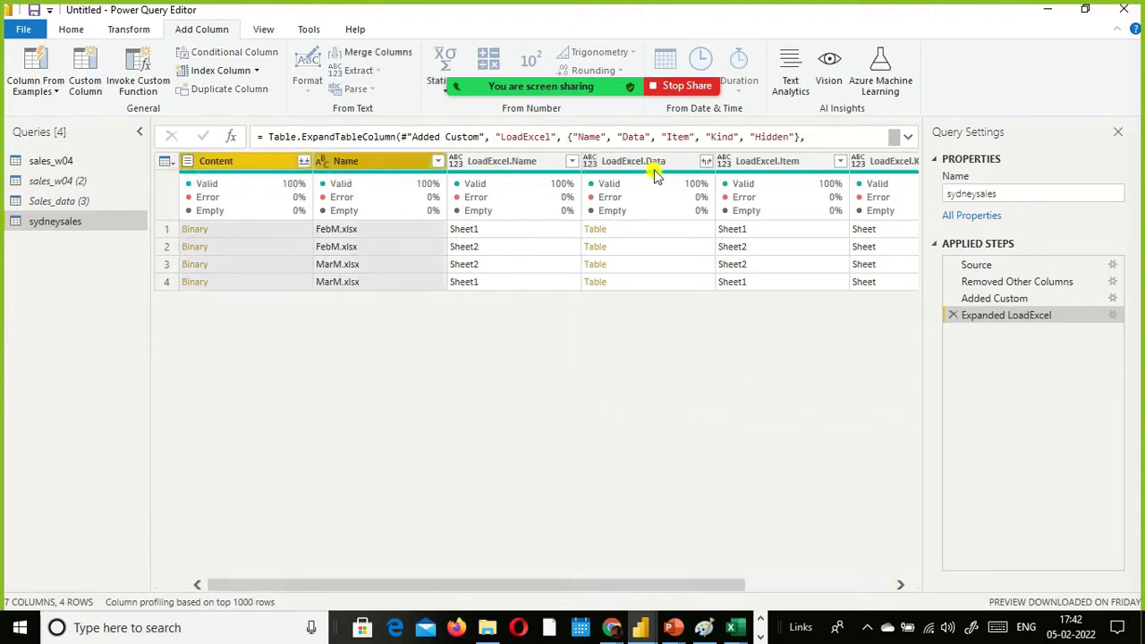
{"action": "left_click", "coordinate": [654, 165], "text": "ctrl"}
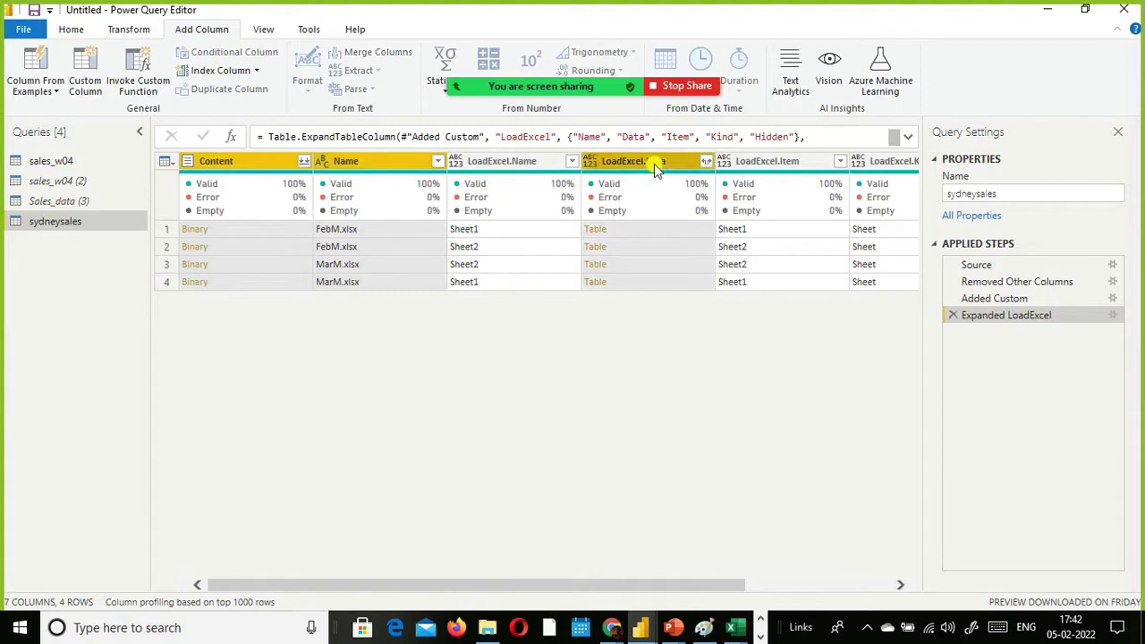
{"action": "right_click", "coordinate": [654, 165]}
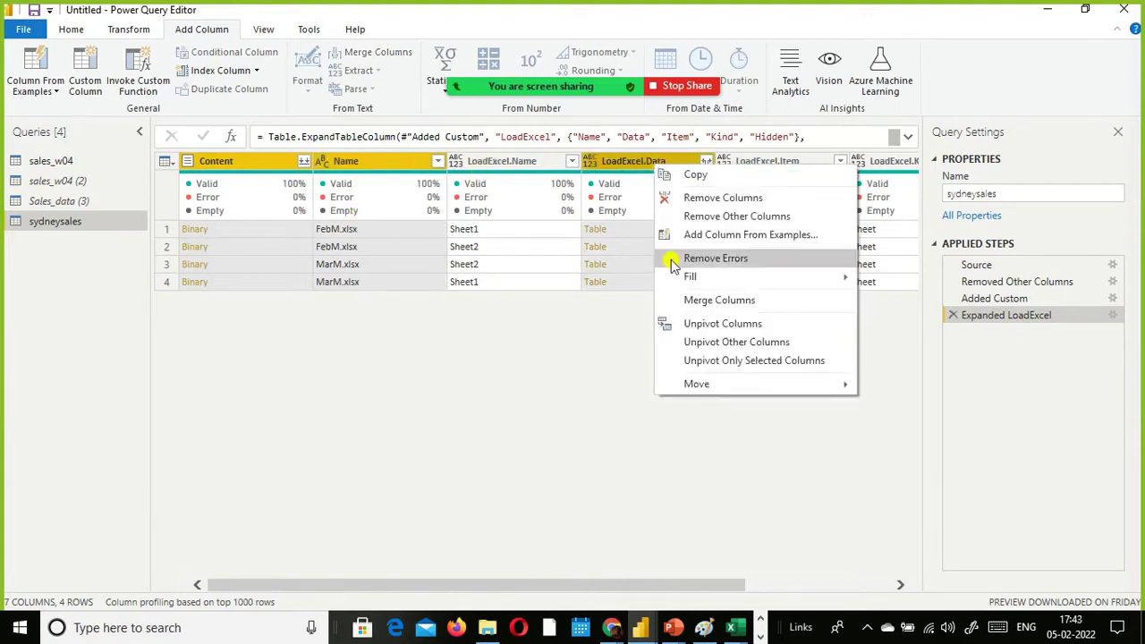
{"action": "left_click", "coordinate": [758, 221]}
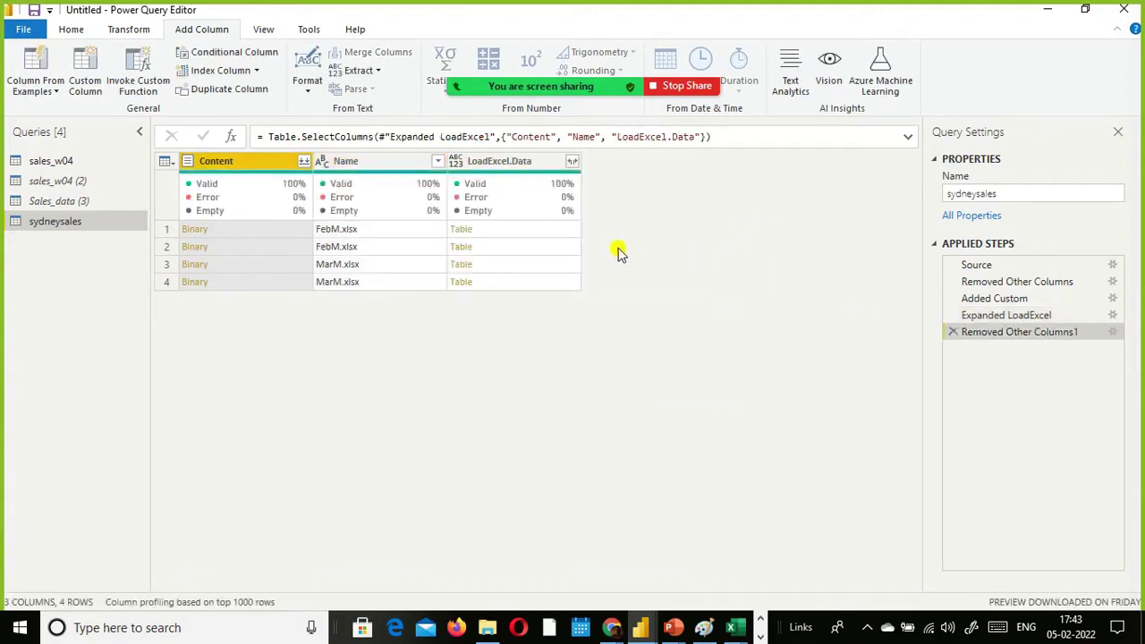
Preview the first FebM.xlsx table in LoadExcel.Data, and begin a custom column named Phr, ready for its formula.
{"action": "left_click", "coordinate": [554, 229]}
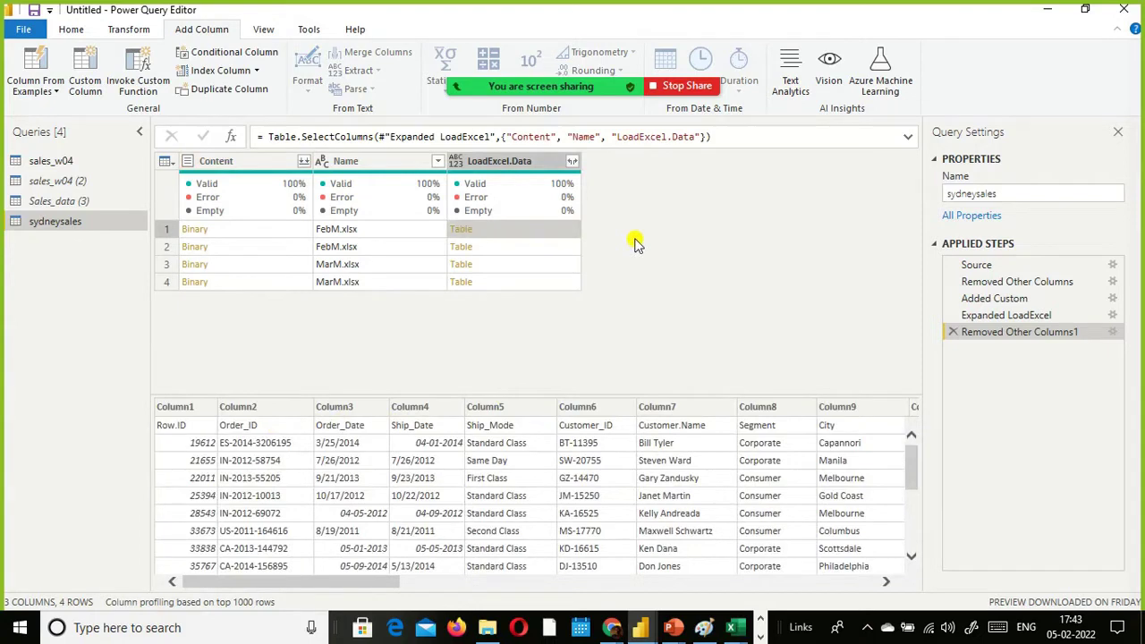
{"action": "left_click", "coordinate": [88, 82]}
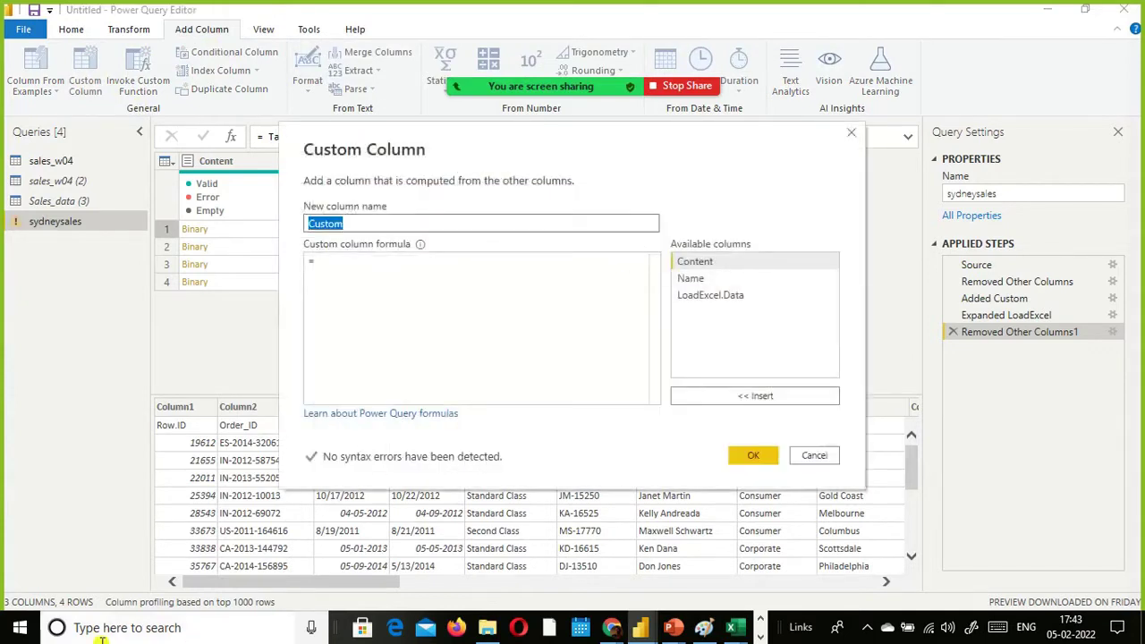
{"action": "type", "text": "Phr"}
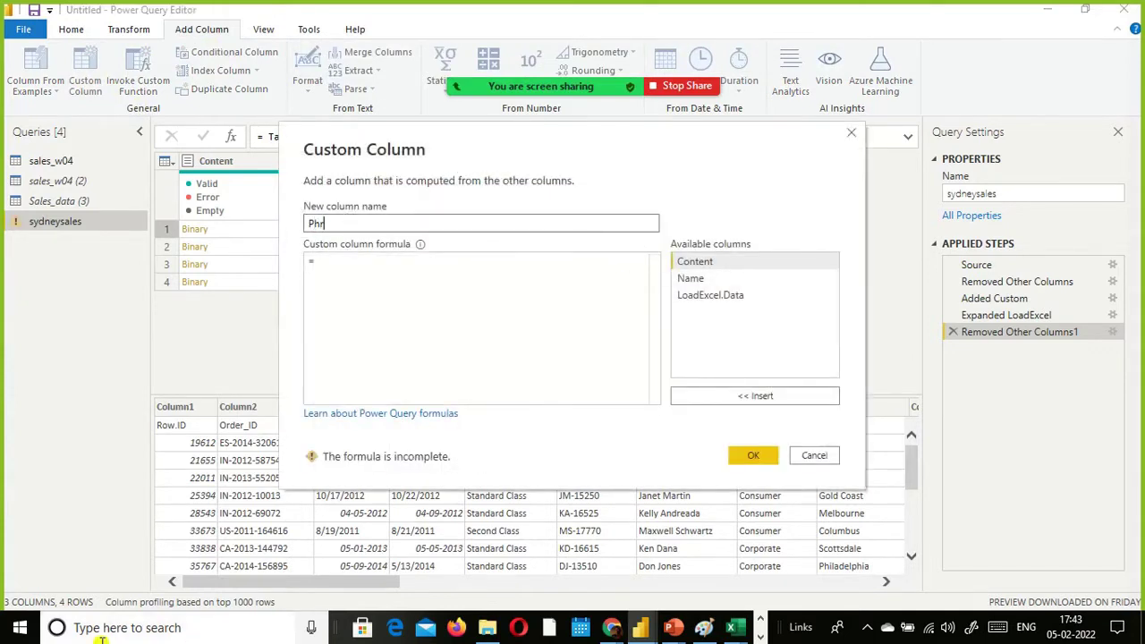
{"action": "left_click", "coordinate": [349, 266]}
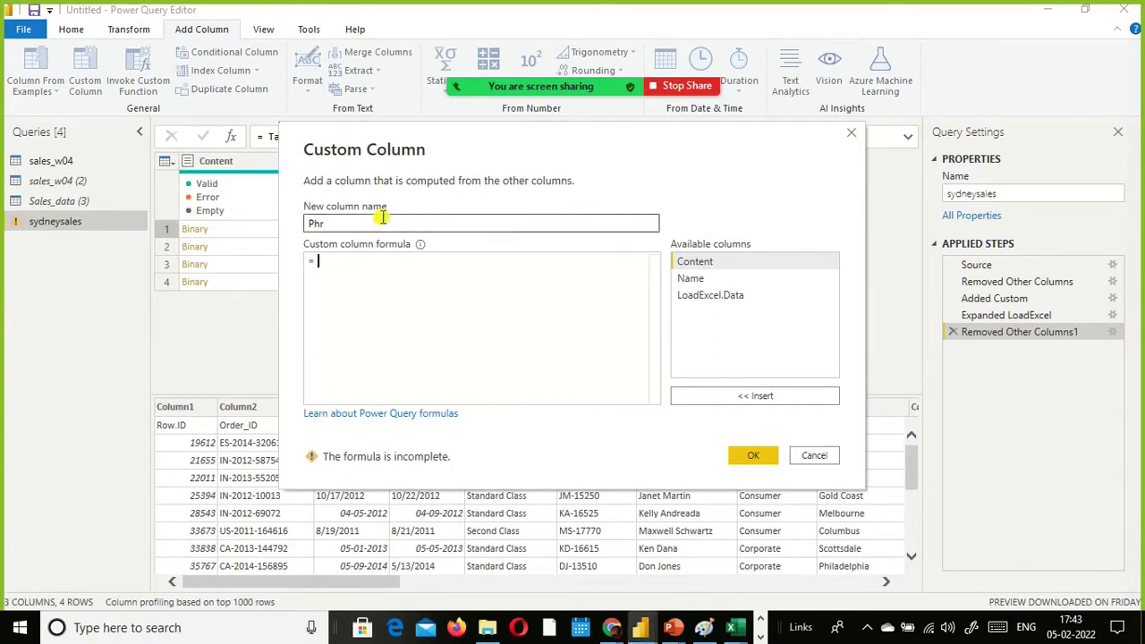
{"action": "type", "text": "tab"}
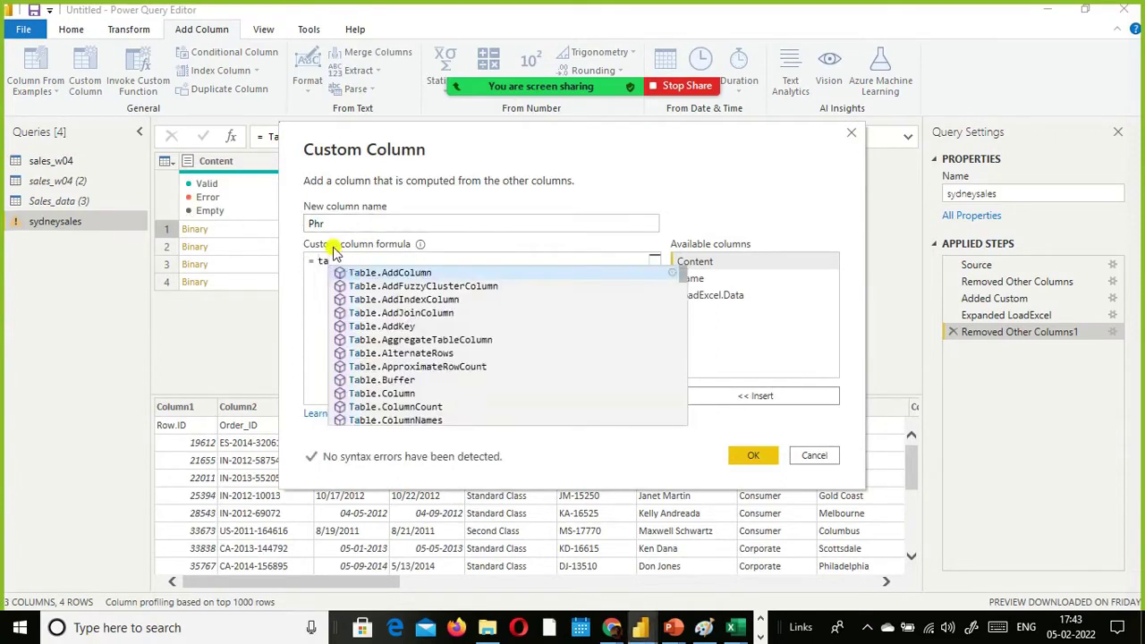
{"action": "type", "text": "e"}
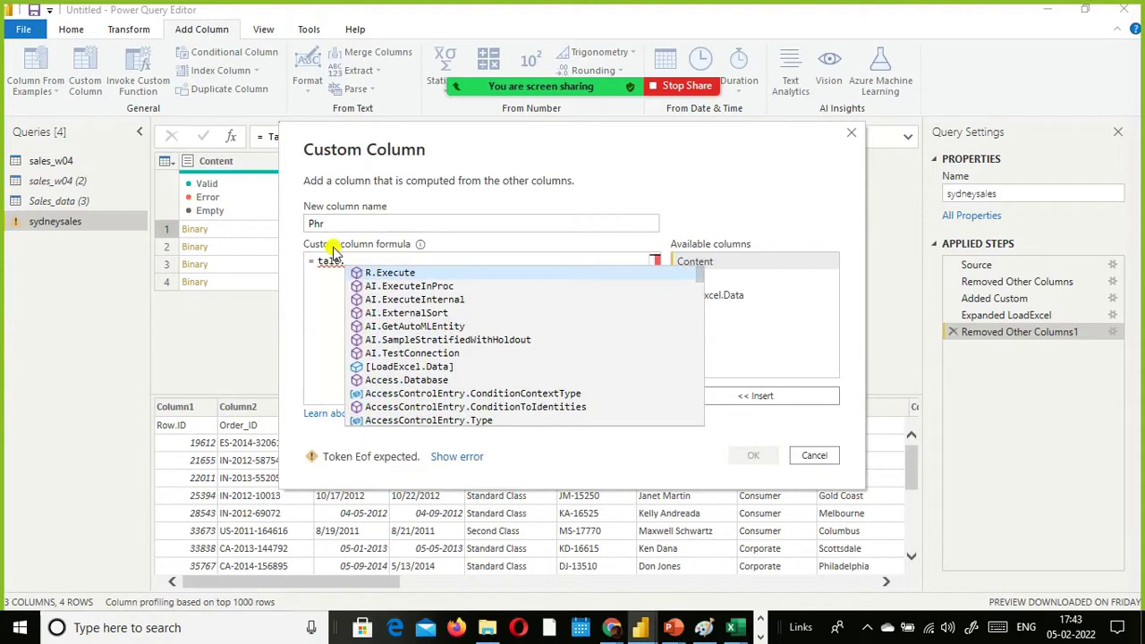
{"action": "key", "text": "BackSpace"}
{"action": "key", "text": "BackSpace"}
{"action": "key", "text": "BackSpace"}
{"action": "key", "text": "BackSpace"}
{"action": "key", "text": "BackSpace"}
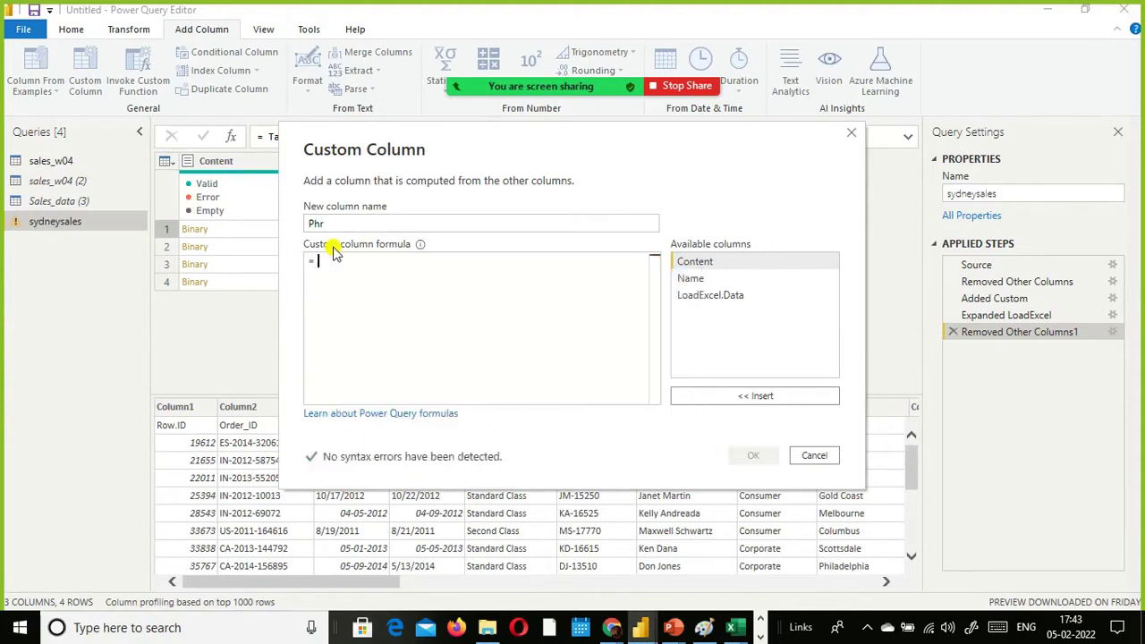
Give the Phr column the formula Table.PromoteHeaders([LoadExcel.Data]) and create the column.
{"action": "type", "text": "tab"}
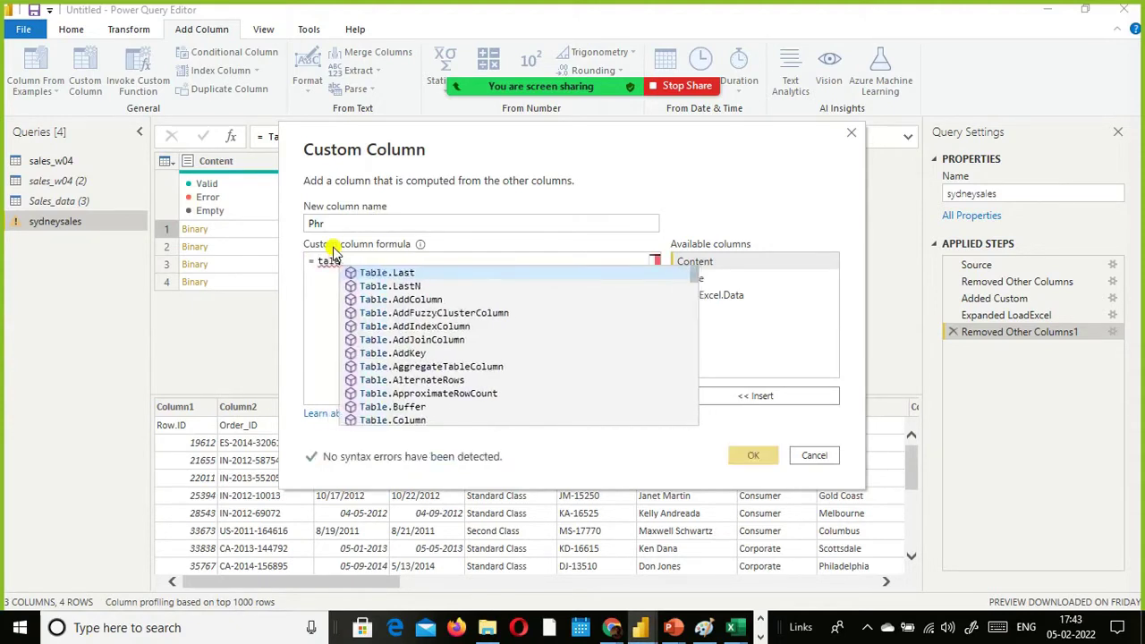
{"action": "key", "text": "BackSpace"}
{"action": "type", "text": "ble."}
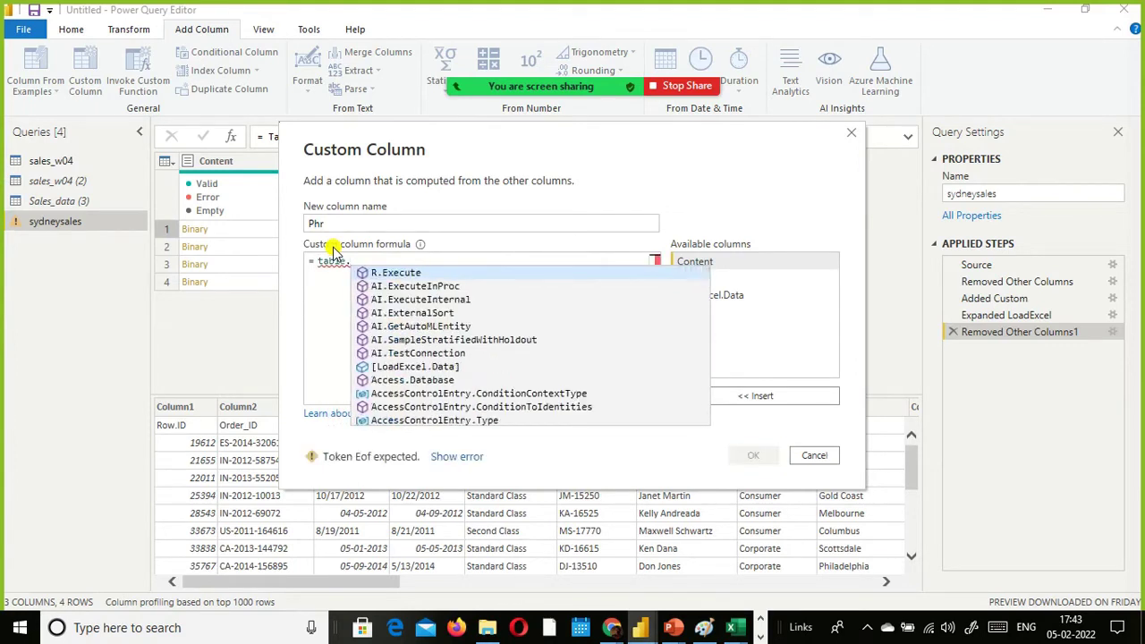
{"action": "type", "text": "prom"}
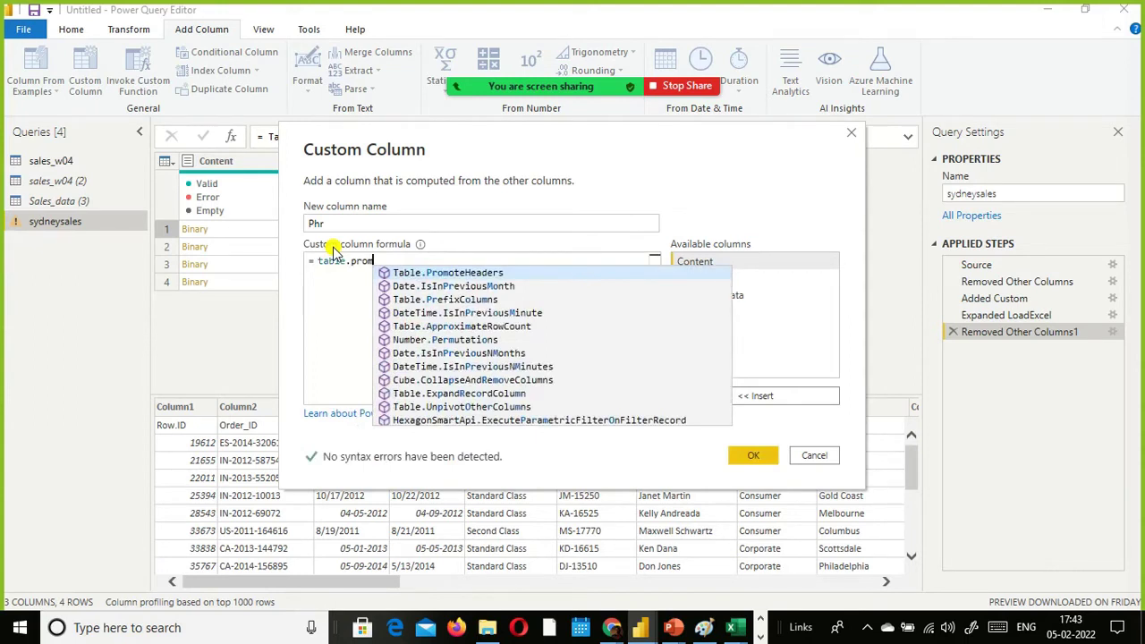
{"action": "left_click", "coordinate": [316, 136]}
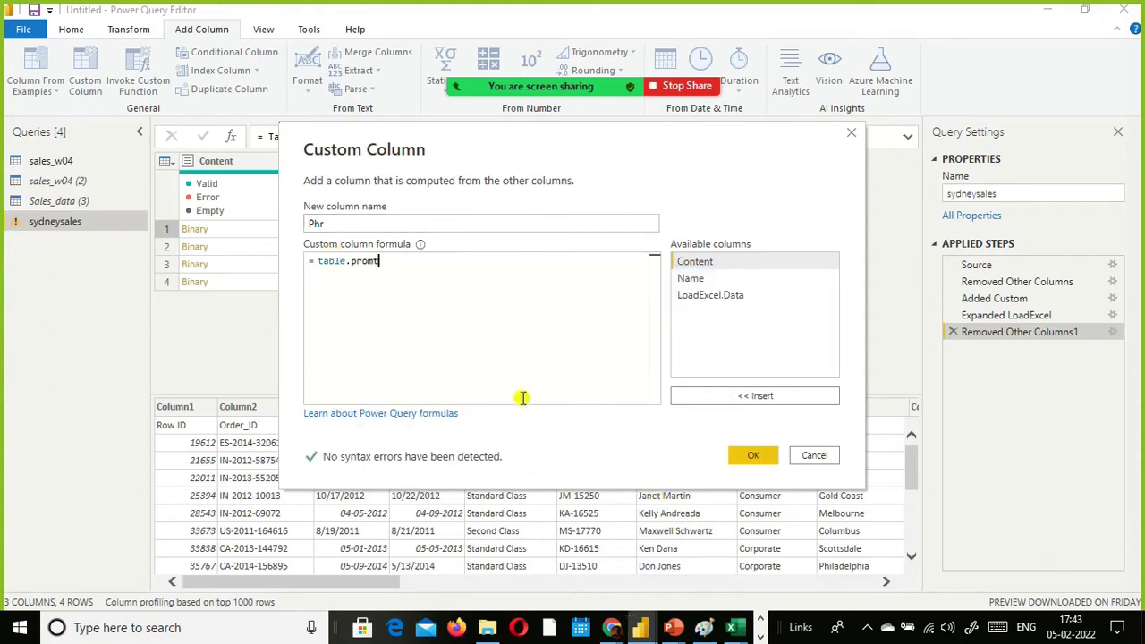
{"action": "type", "text": "t"}
{"action": "left_click", "coordinate": [456, 274]}
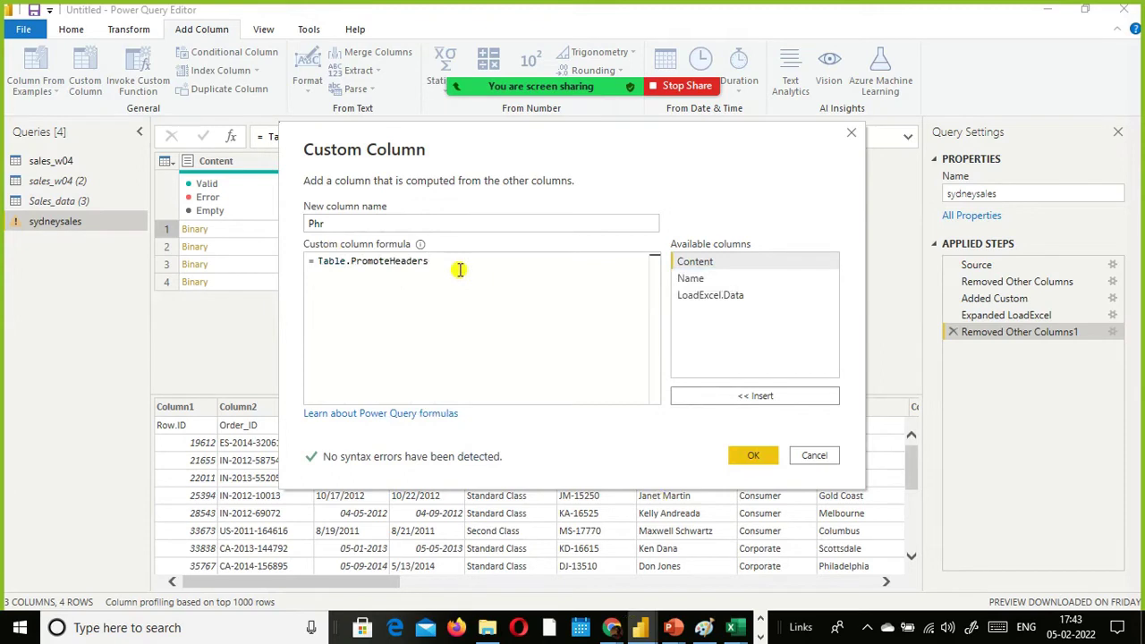
{"action": "type", "text": "("}
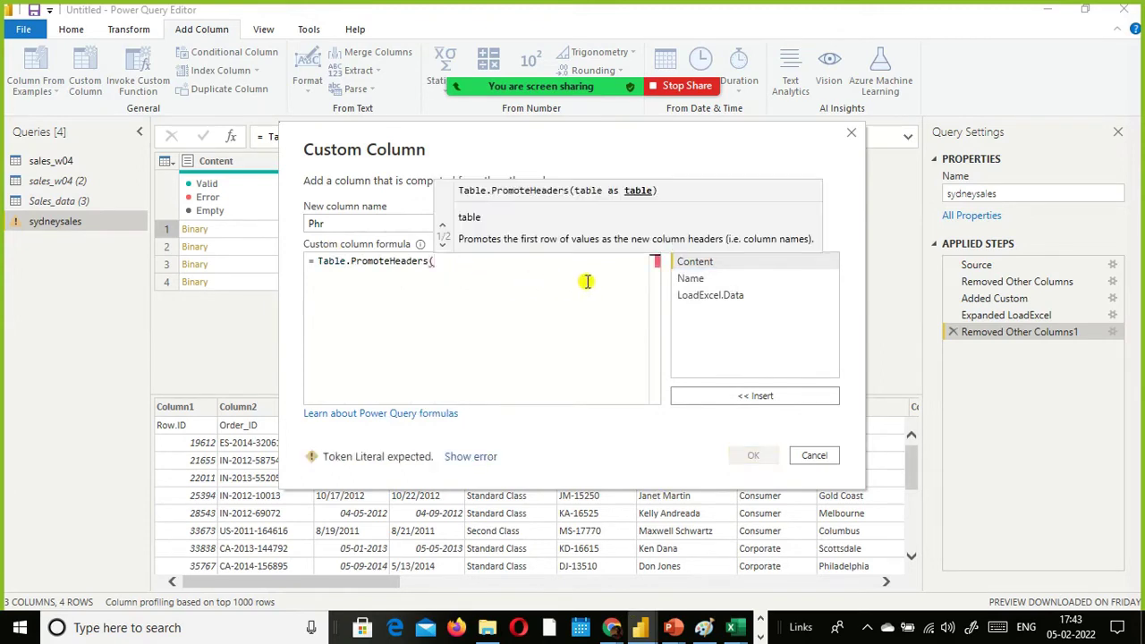
{"action": "double_click", "coordinate": [733, 295]}
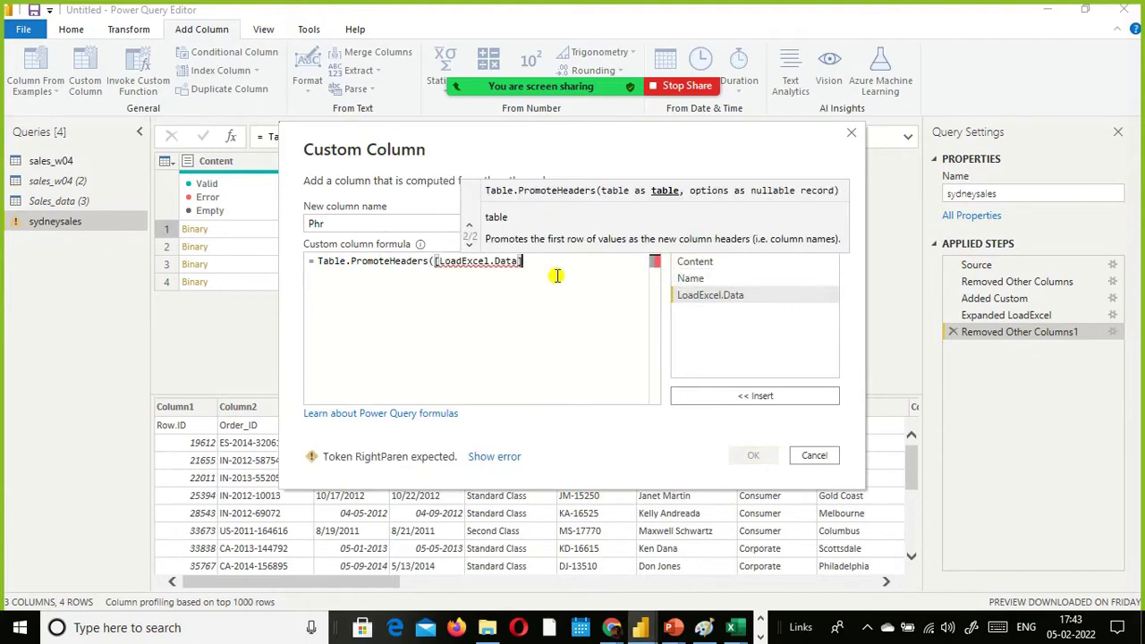
{"action": "type", "text": ")"}
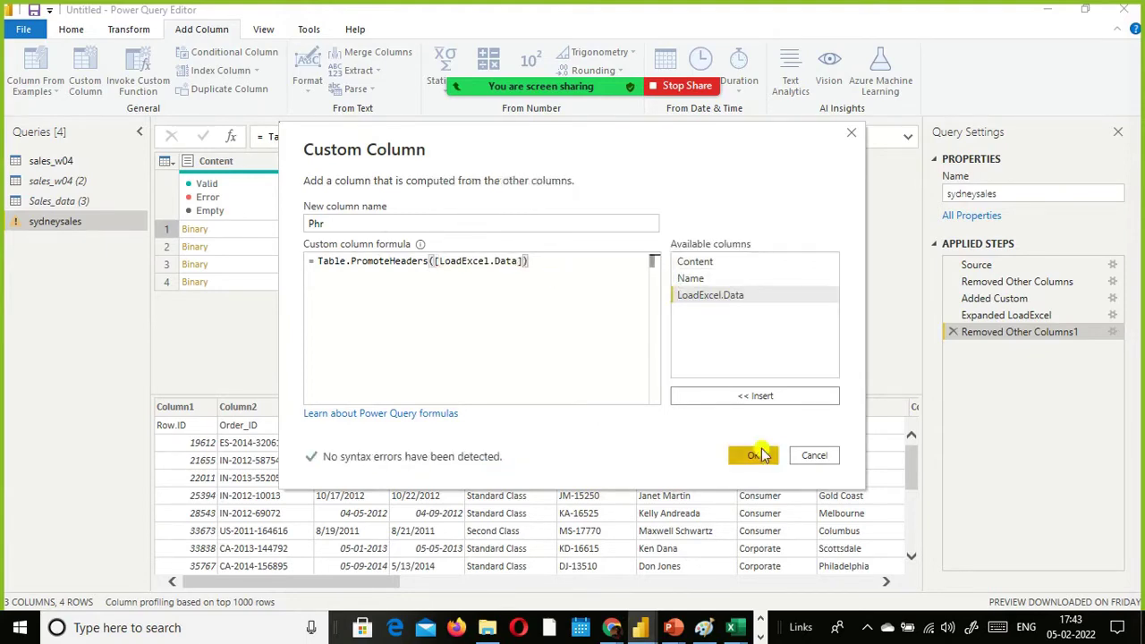
{"action": "left_click", "coordinate": [757, 455]}
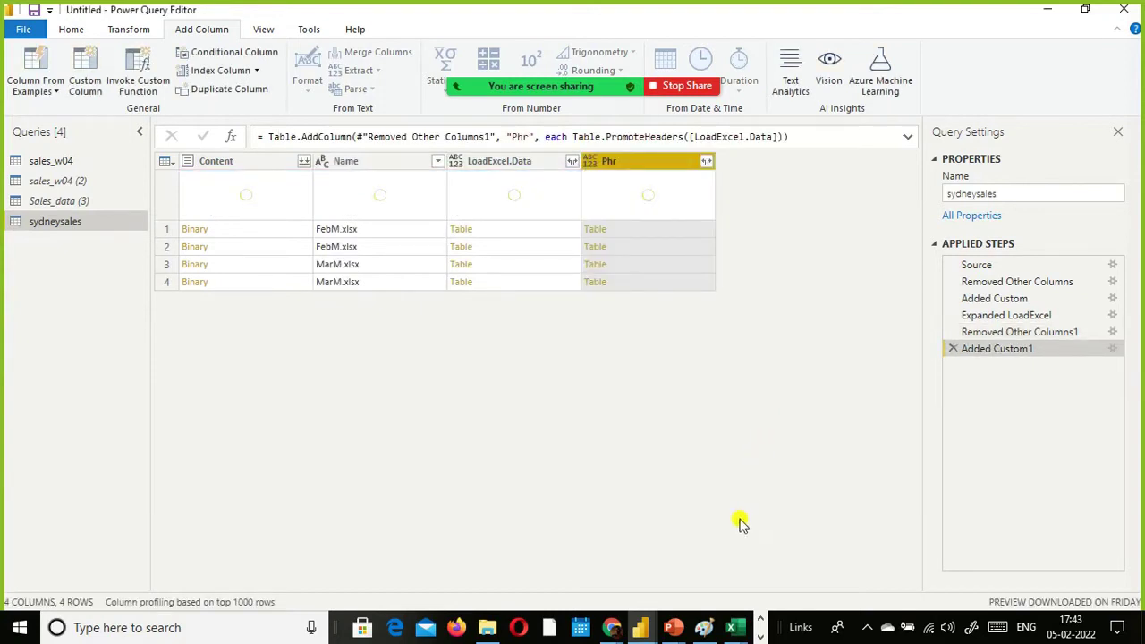
Preview the first table in Phr, and expand the column into all its fields without the original column name as prefix.
{"action": "left_click", "coordinate": [683, 231]}
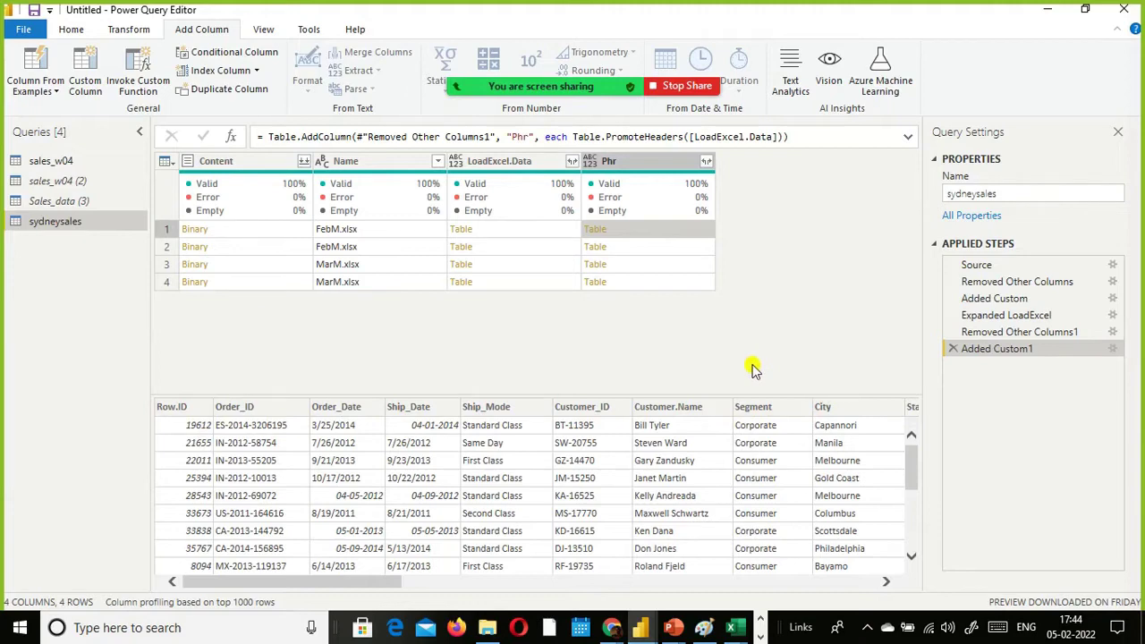
{"action": "left_click", "coordinate": [706, 161]}
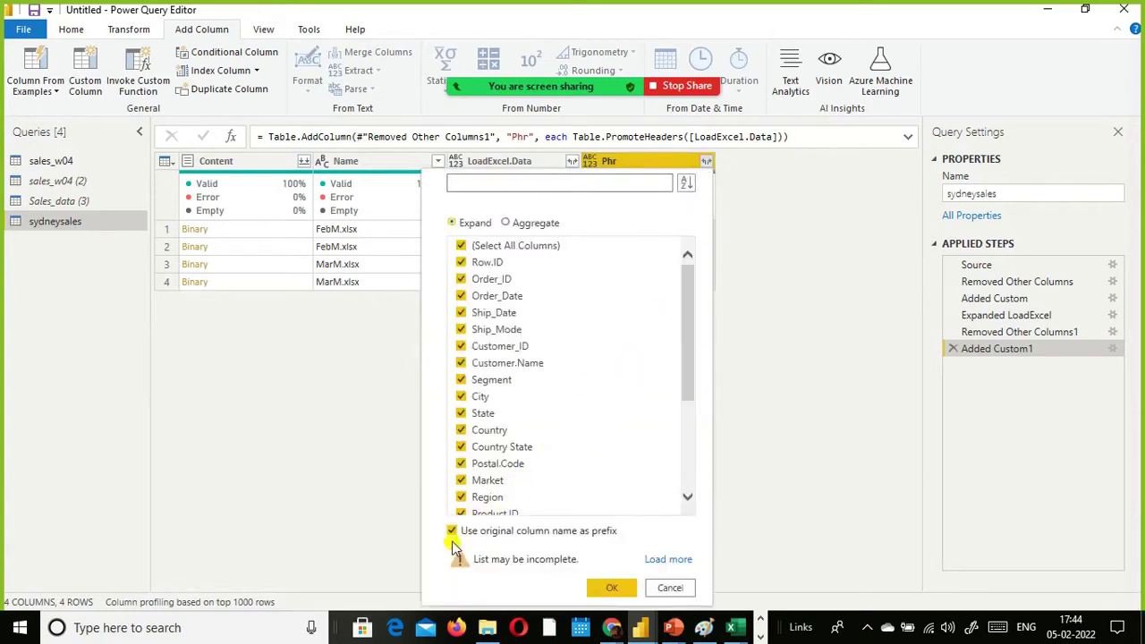
{"action": "left_click", "coordinate": [452, 531]}
{"action": "left_click", "coordinate": [612, 590]}
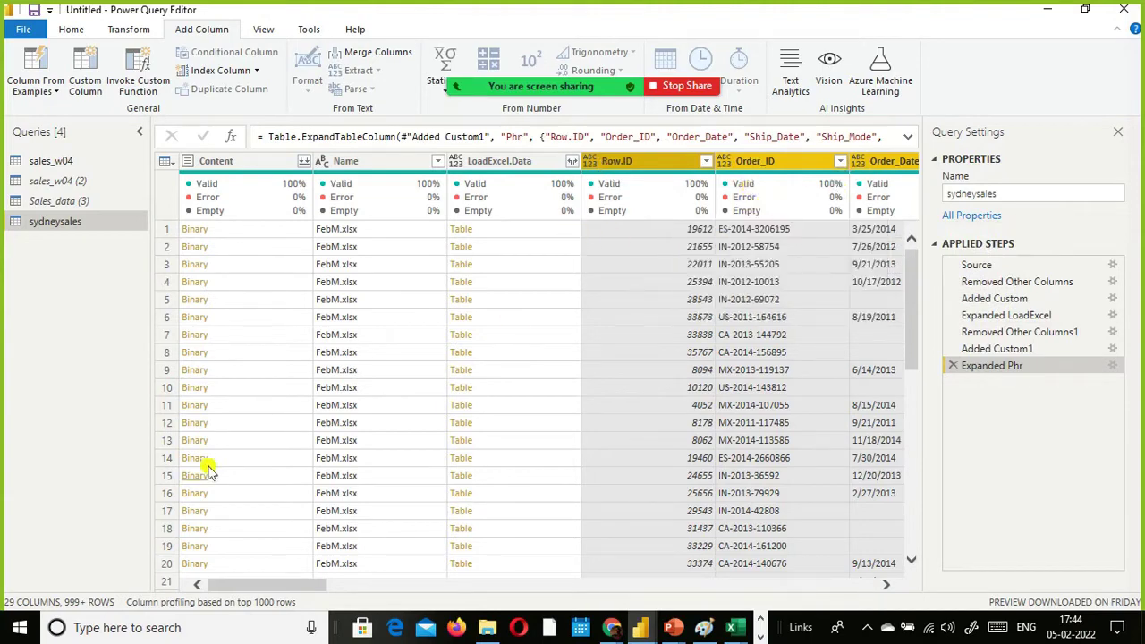
Check which source files the Name column contains by loading its complete list of filter values, leaving the filter unapplied.
{"action": "left_click_drag", "start_coordinate": [224, 586], "coordinate": [232, 552]}
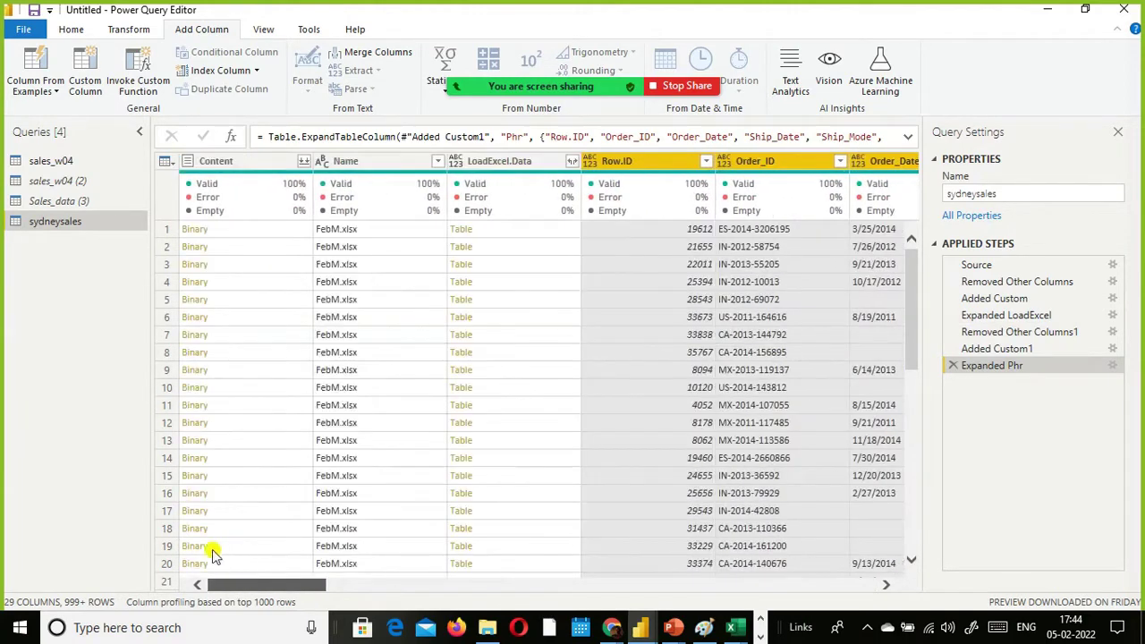
{"action": "left_click", "coordinate": [438, 163]}
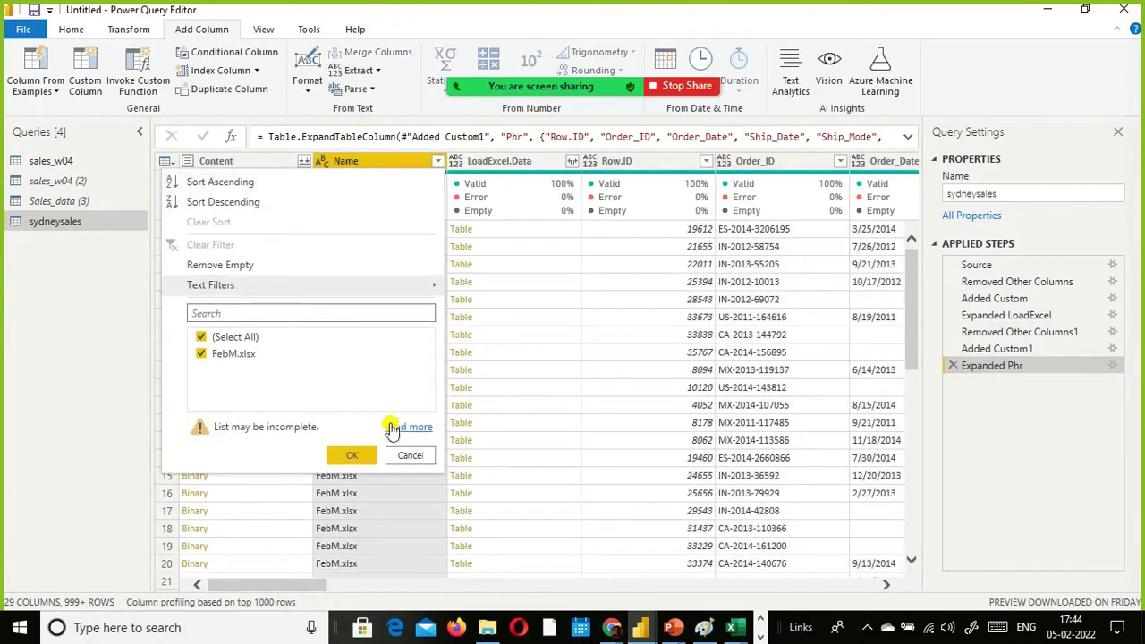
{"action": "left_click", "coordinate": [399, 431]}
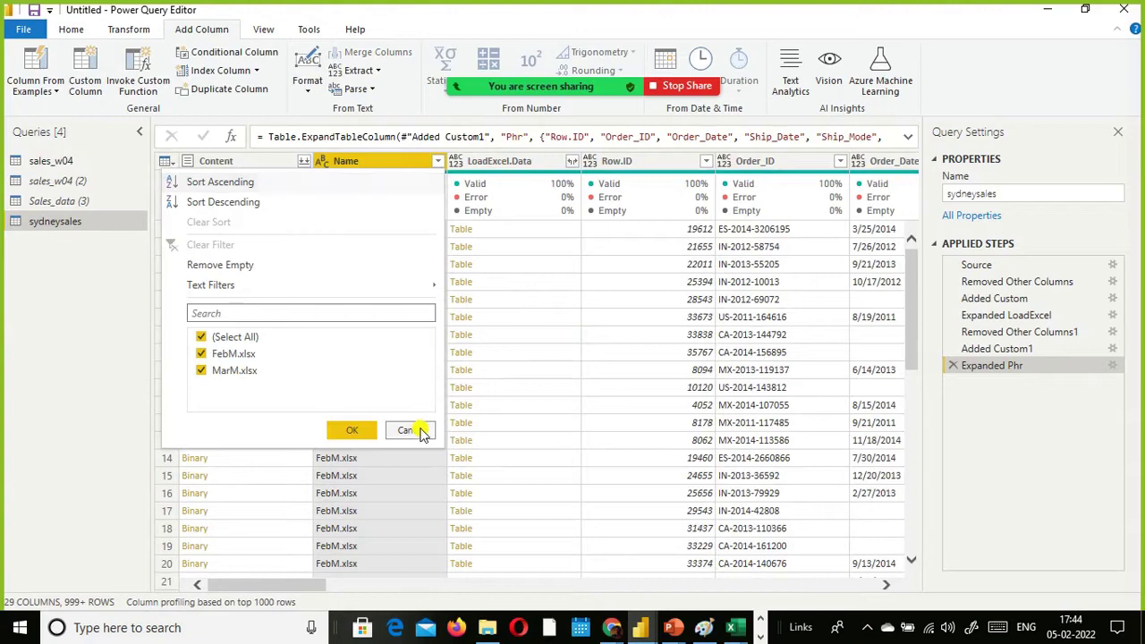
{"action": "left_click", "coordinate": [421, 433]}
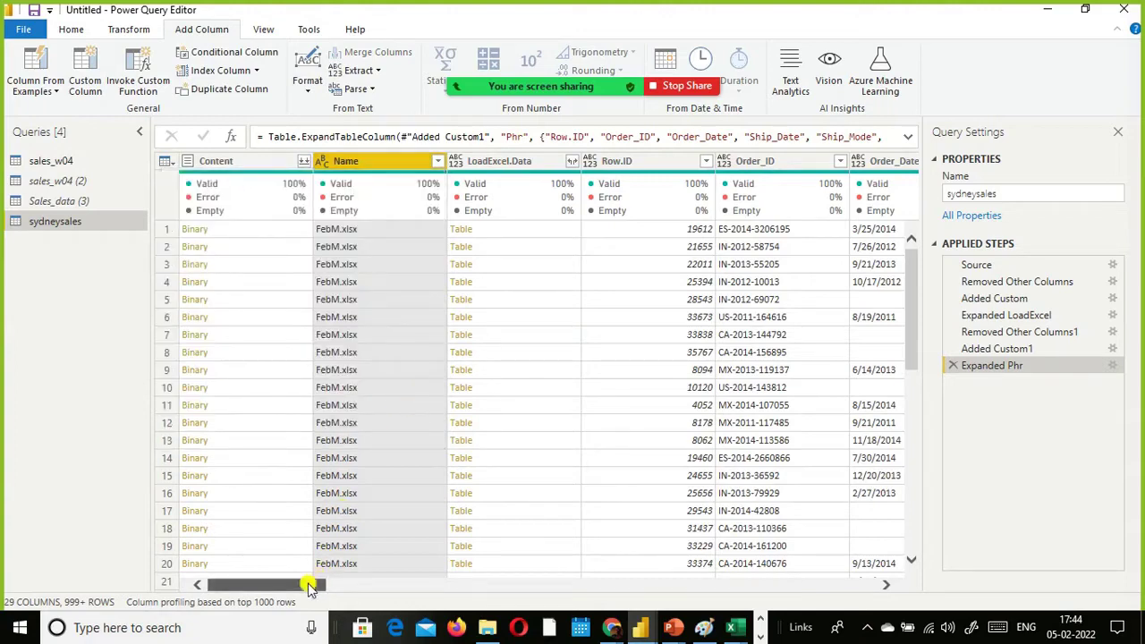
Remove the Row.ID column from the expanded sydneysales query.
{"action": "mouse_move", "coordinate": [309, 585]}
{"action": "left_mouse_down"}
{"action": "mouse_move", "coordinate": [370, 588]}
{"action": "mouse_move", "coordinate": [303, 587]}
{"action": "left_mouse_up"}
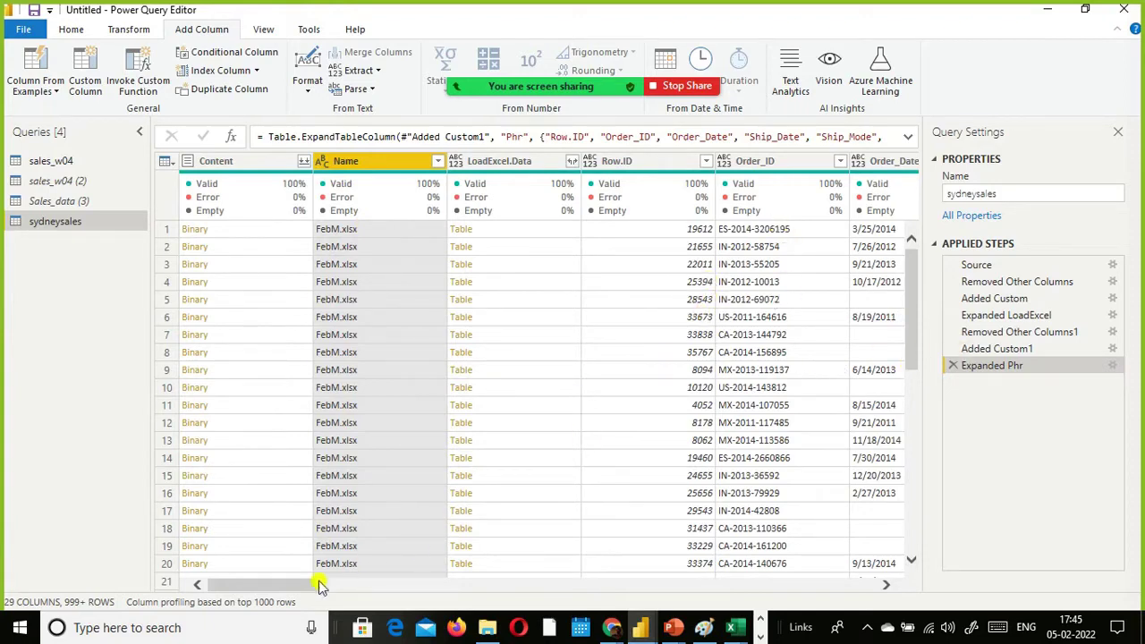
{"action": "mouse_move", "coordinate": [320, 584]}
{"action": "left_mouse_down"}
{"action": "mouse_move", "coordinate": [384, 584]}
{"action": "mouse_move", "coordinate": [285, 586]}
{"action": "mouse_move", "coordinate": [334, 586]}
{"action": "left_mouse_up"}
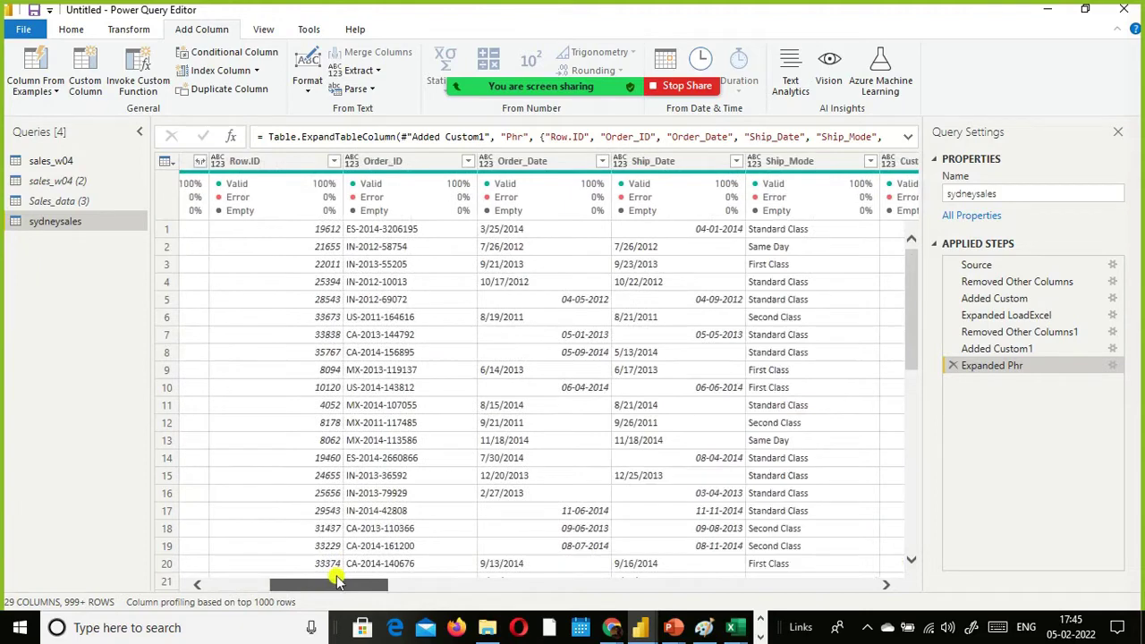
{"action": "right_click", "coordinate": [297, 157]}
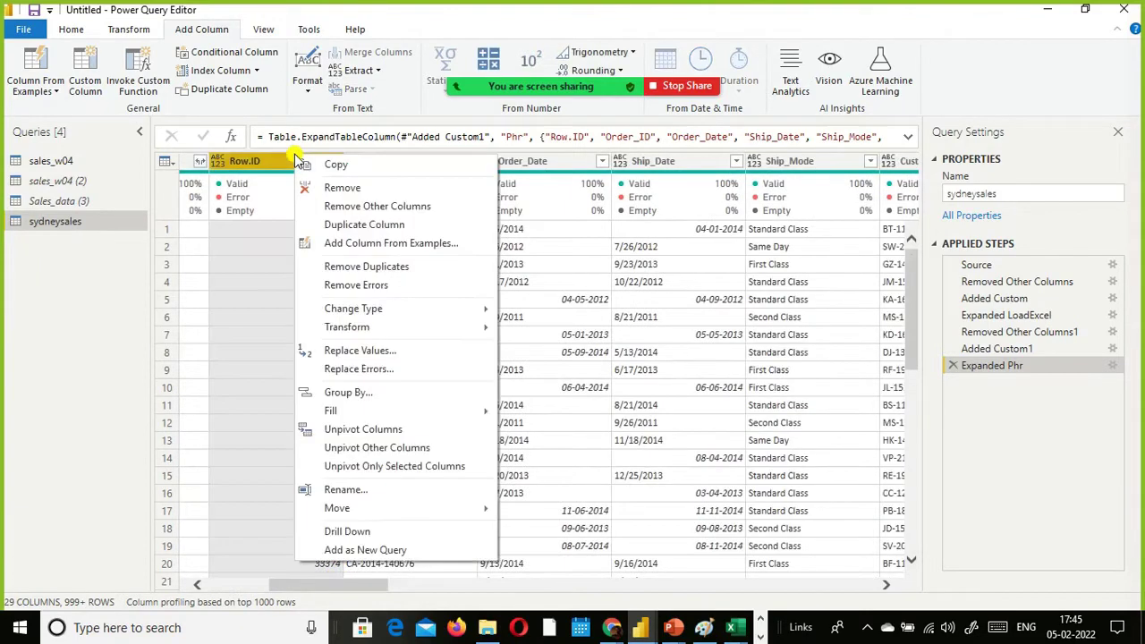
{"action": "left_click", "coordinate": [347, 189]}
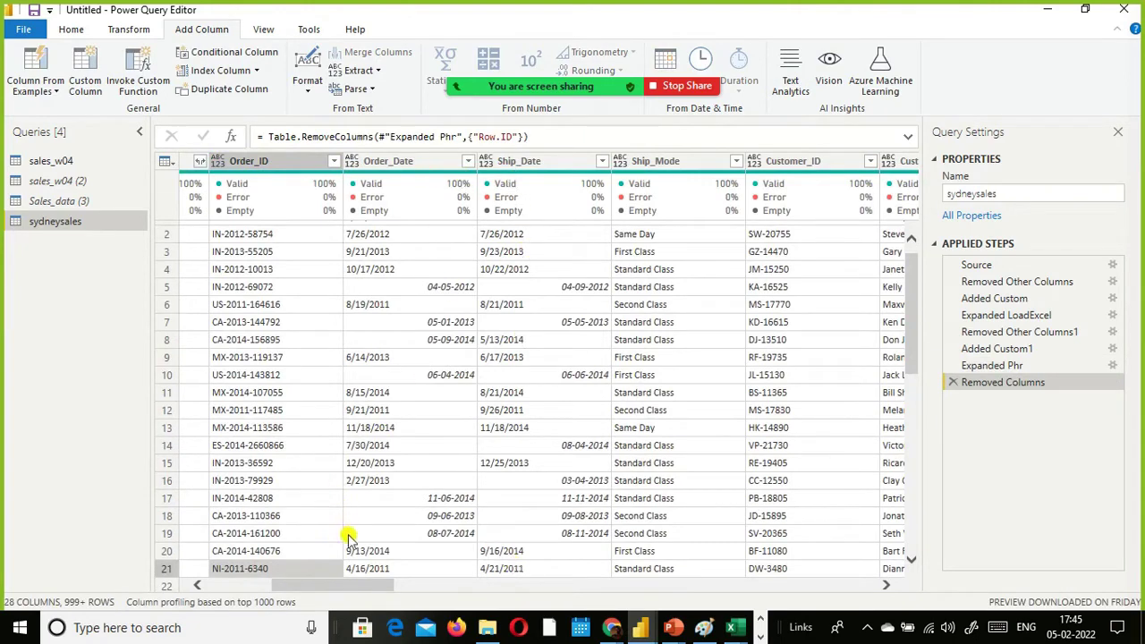
Set the data type of the Sales and Quantity columns to Decimal Number.
{"action": "left_click", "coordinate": [476, 585]}
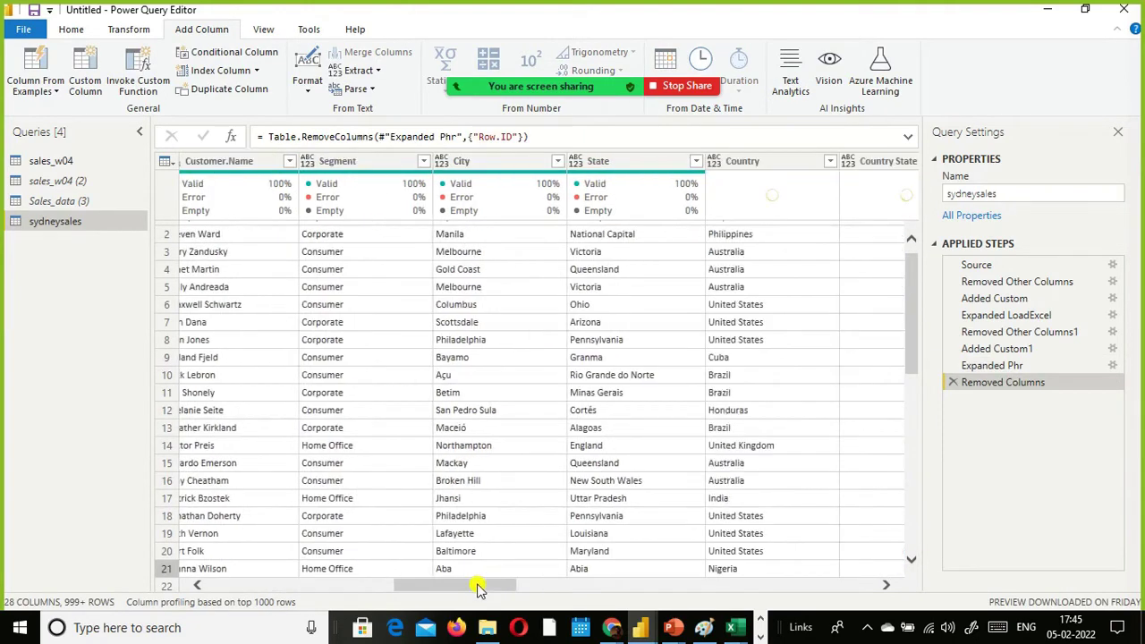
{"action": "left_click_drag", "start_coordinate": [476, 586], "coordinate": [792, 595]}
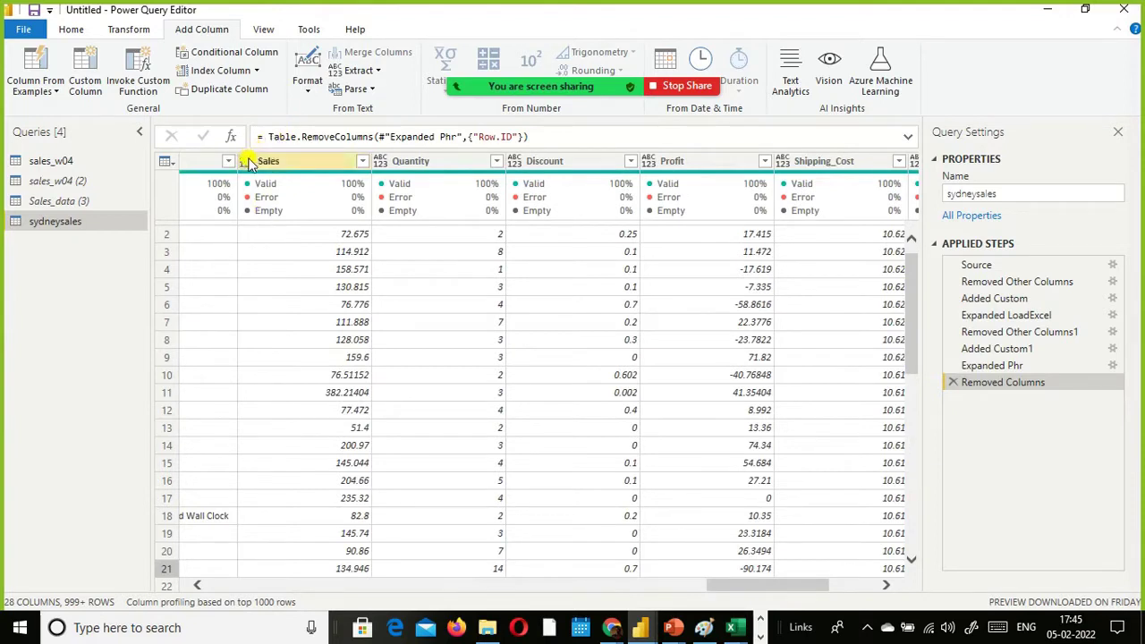
{"action": "mouse_move", "coordinate": [349, 184]}
{"action": "left_click", "coordinate": [246, 162]}
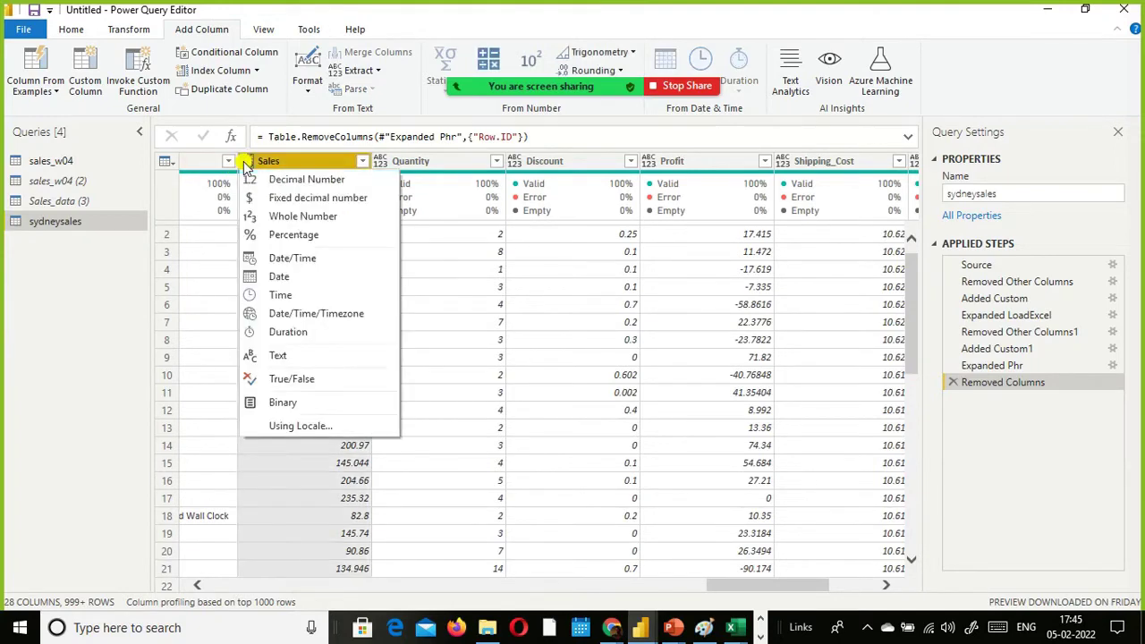
{"action": "left_click", "coordinate": [314, 182]}
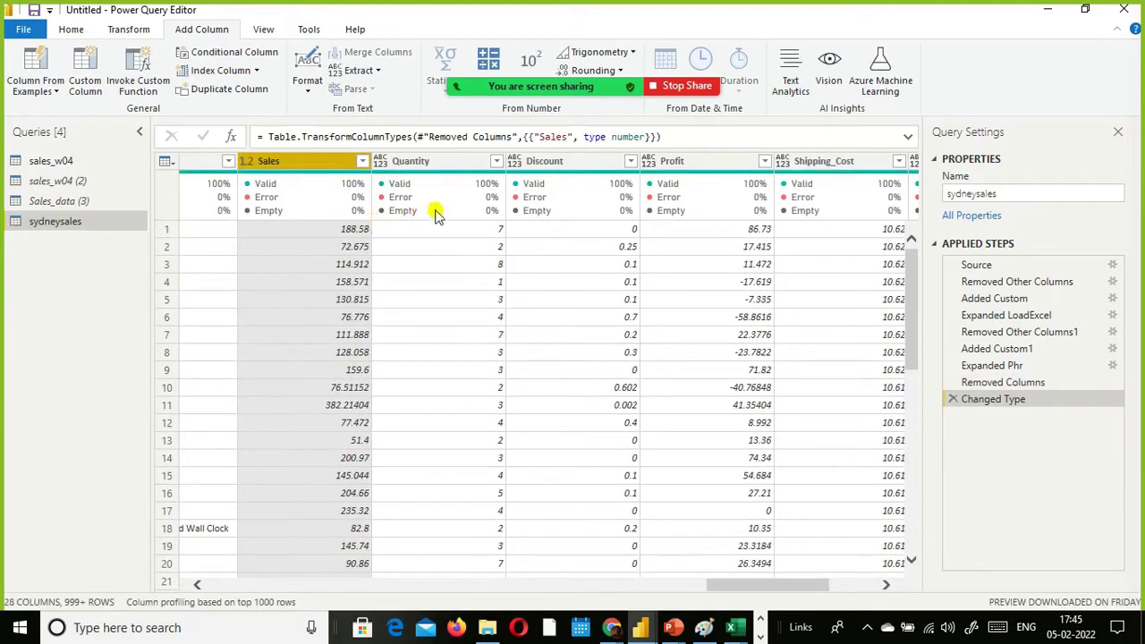
{"action": "left_click", "coordinate": [381, 163]}
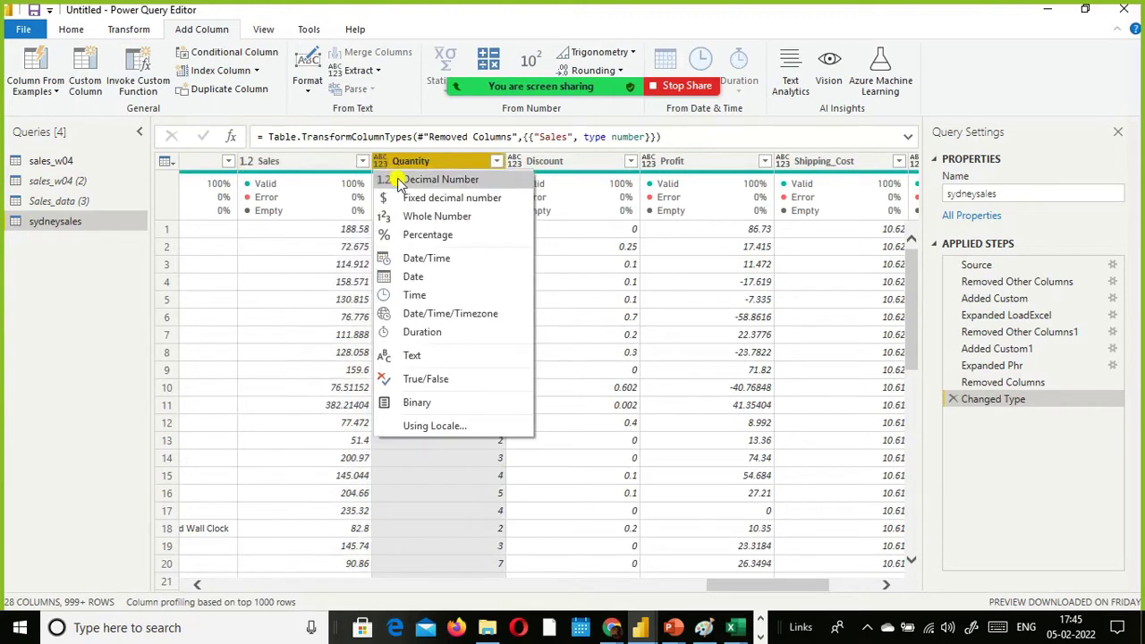
{"action": "left_click", "coordinate": [399, 182]}
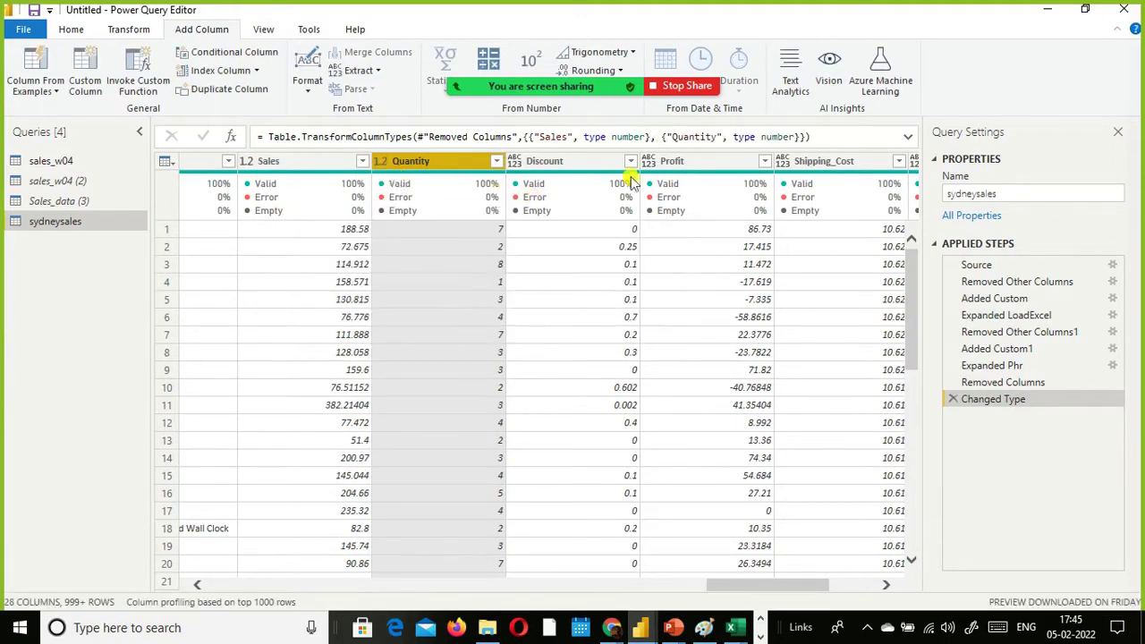
Set the data type of the Discount column in the sydneysales query to Decimal Number.
{"action": "mouse_move", "coordinate": [702, 225]}
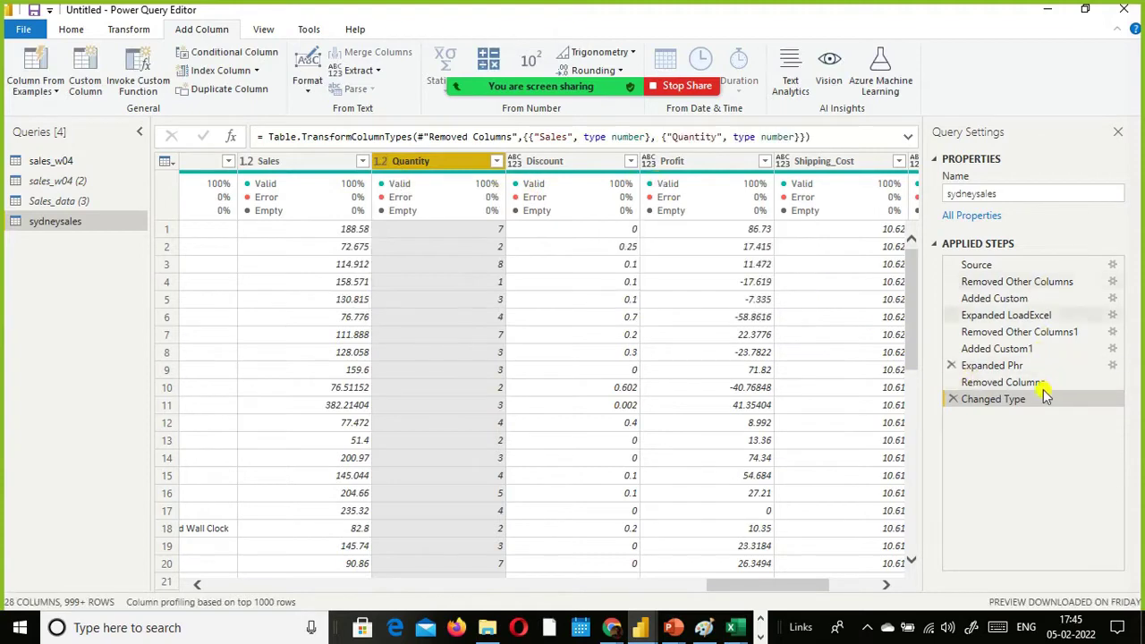
{"action": "left_click", "coordinate": [515, 161]}
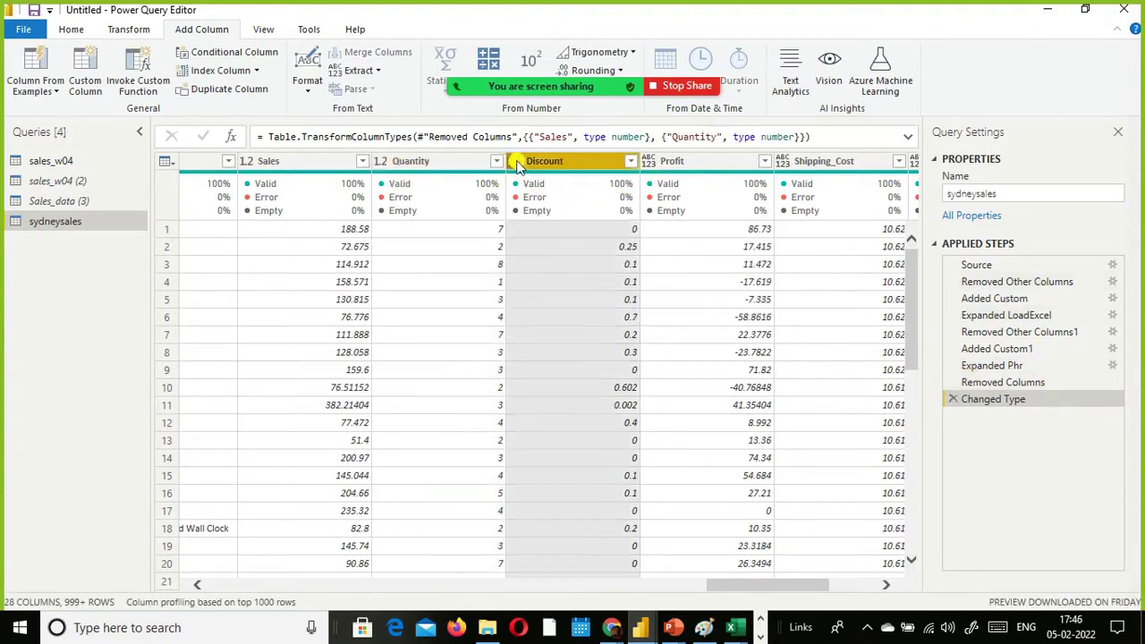
{"action": "left_click", "coordinate": [571, 181]}
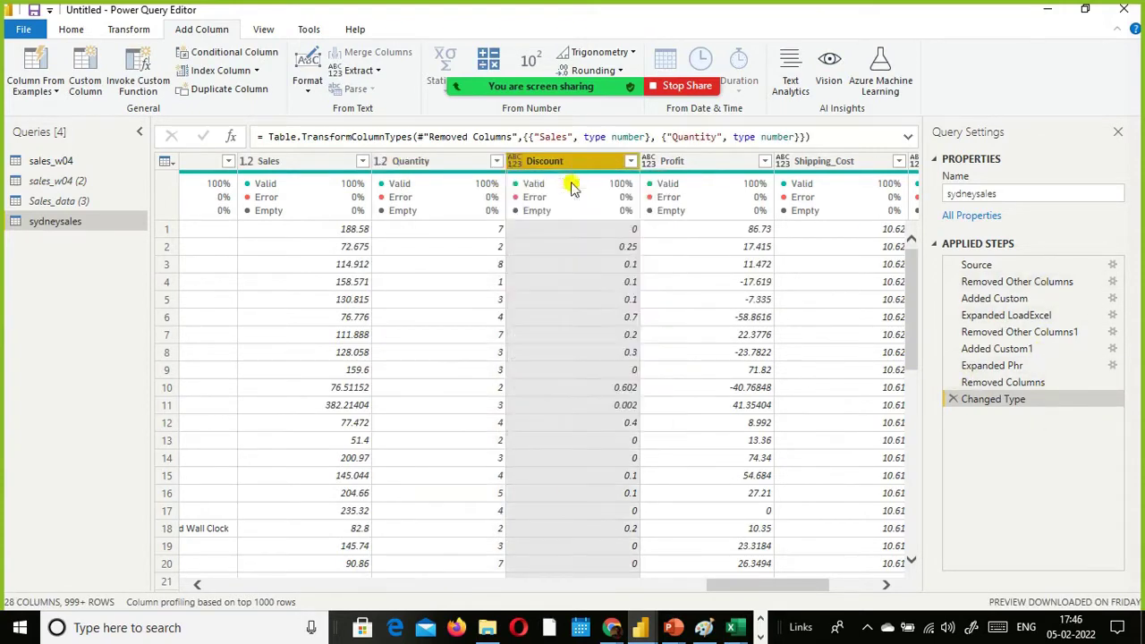
{"action": "left_click", "coordinate": [379, 162]}
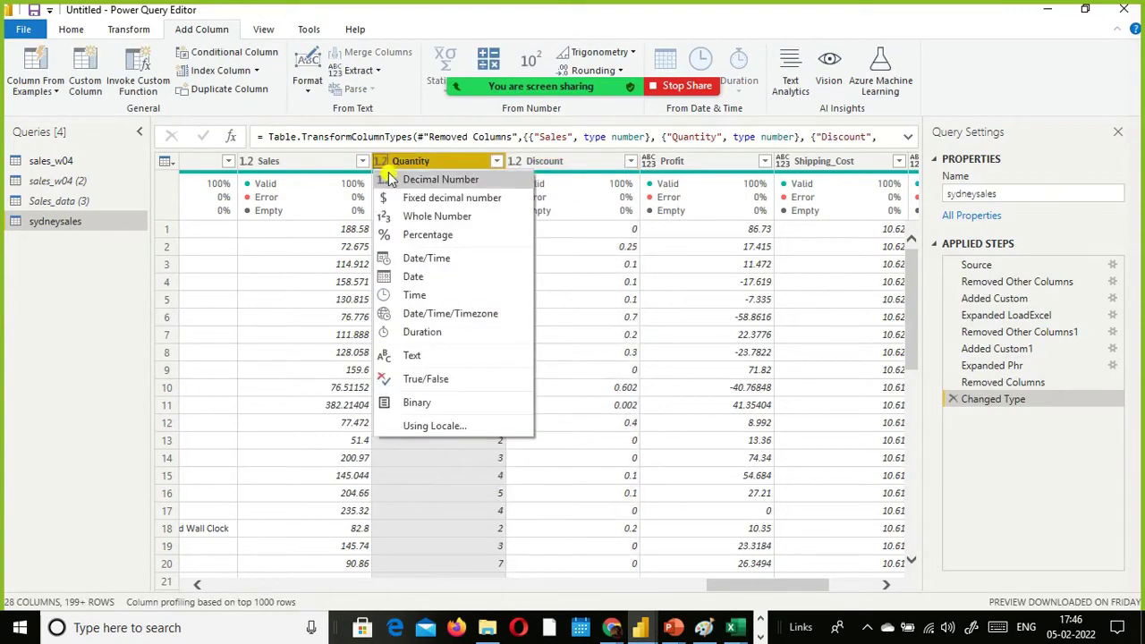
{"action": "left_click", "coordinate": [409, 216]}
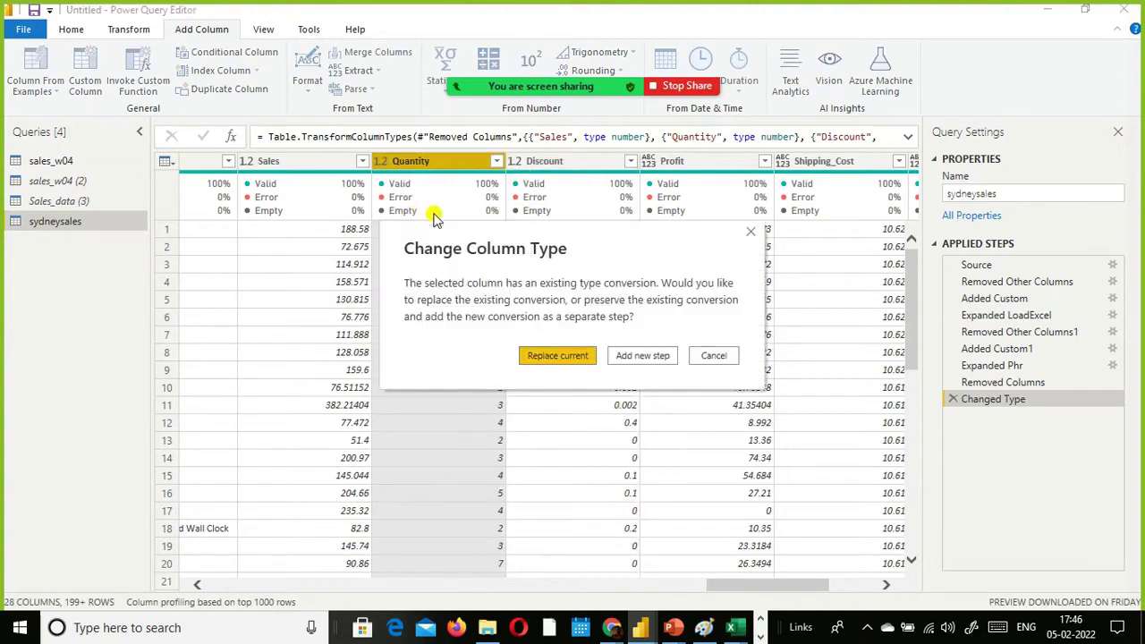
{"action": "left_click", "coordinate": [712, 355]}
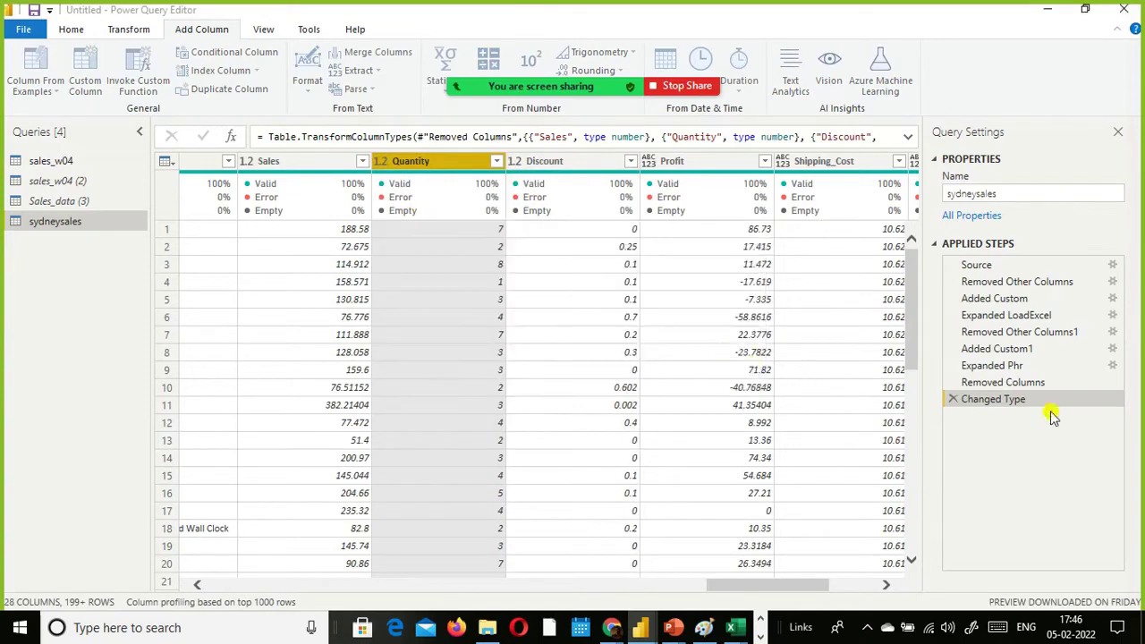
{"action": "left_click", "coordinate": [1024, 366]}
{"action": "left_click", "coordinate": [995, 383]}
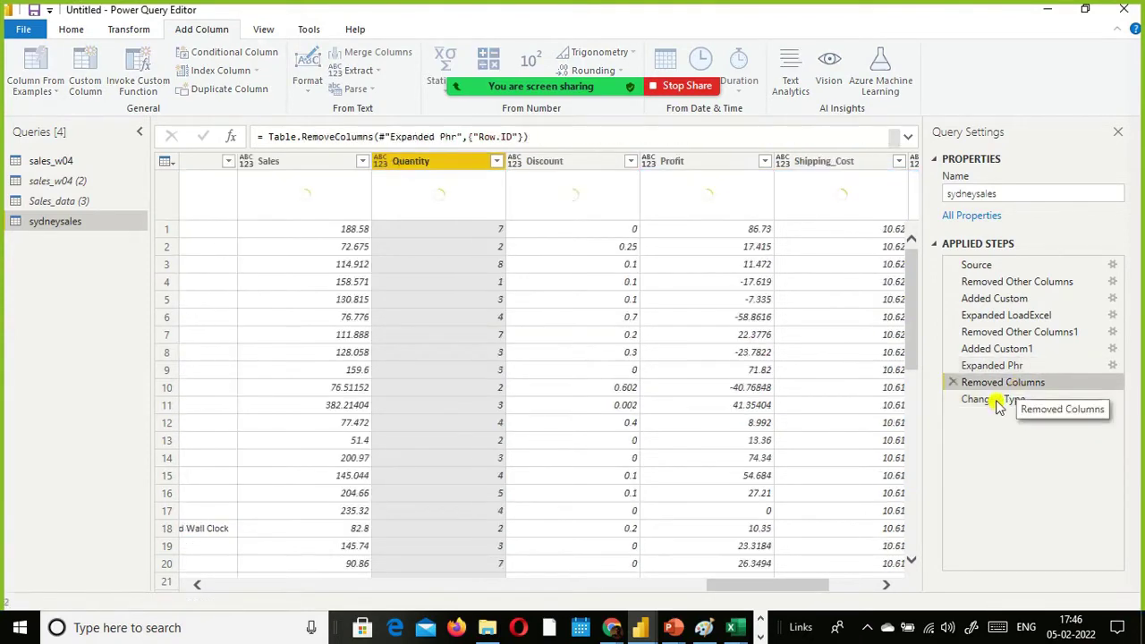
{"action": "left_click", "coordinate": [998, 401]}
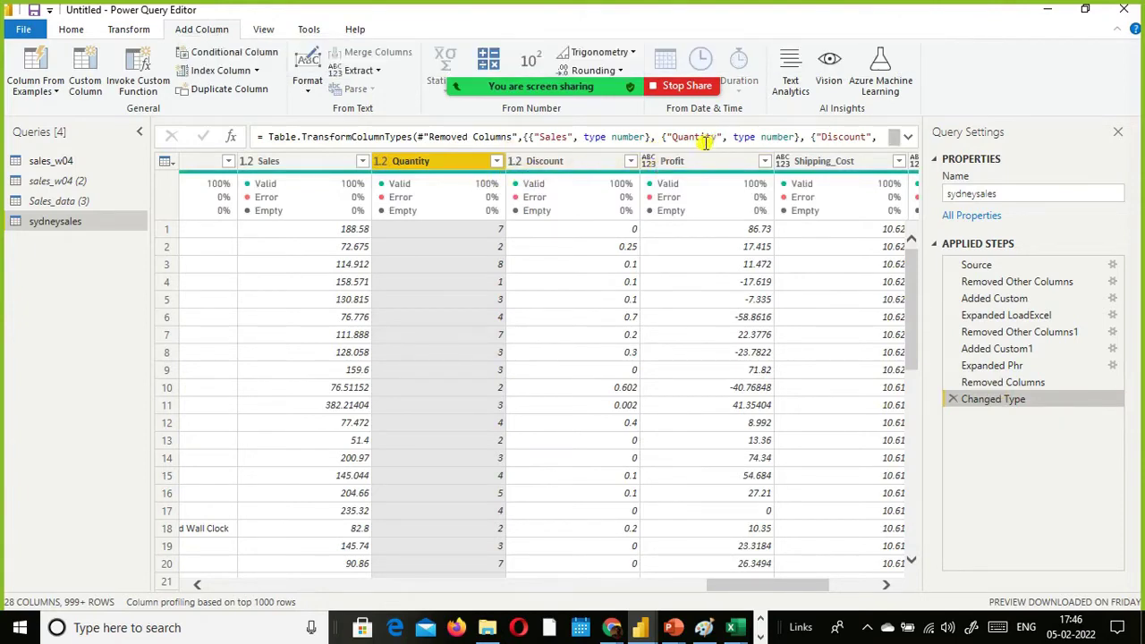
{"action": "left_click", "coordinate": [380, 162]}
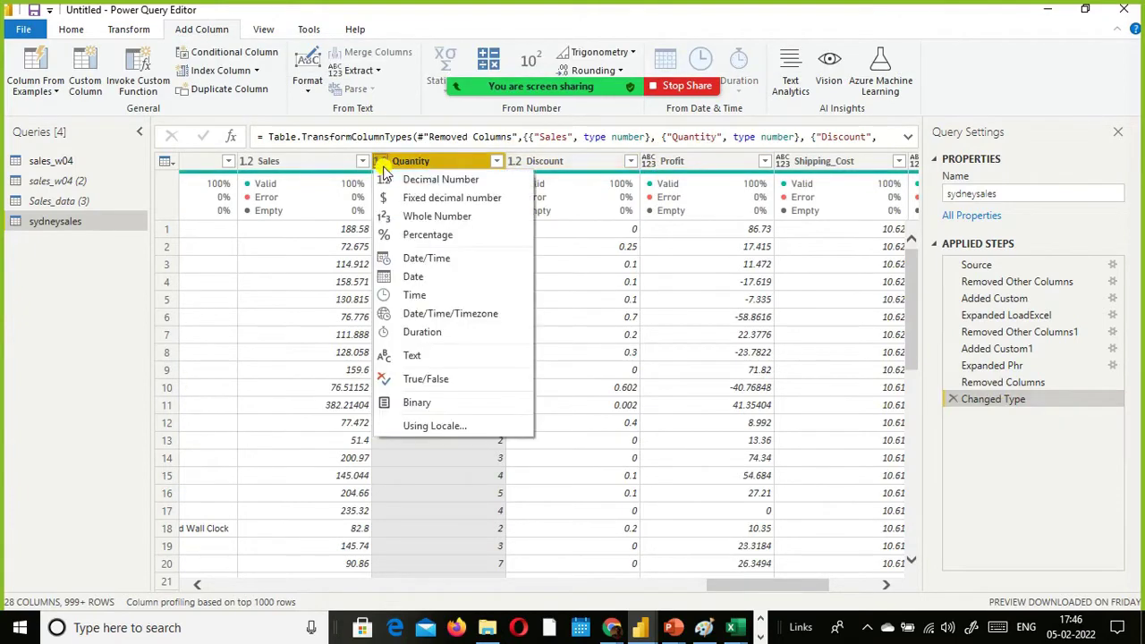
{"action": "left_click", "coordinate": [1000, 434]}
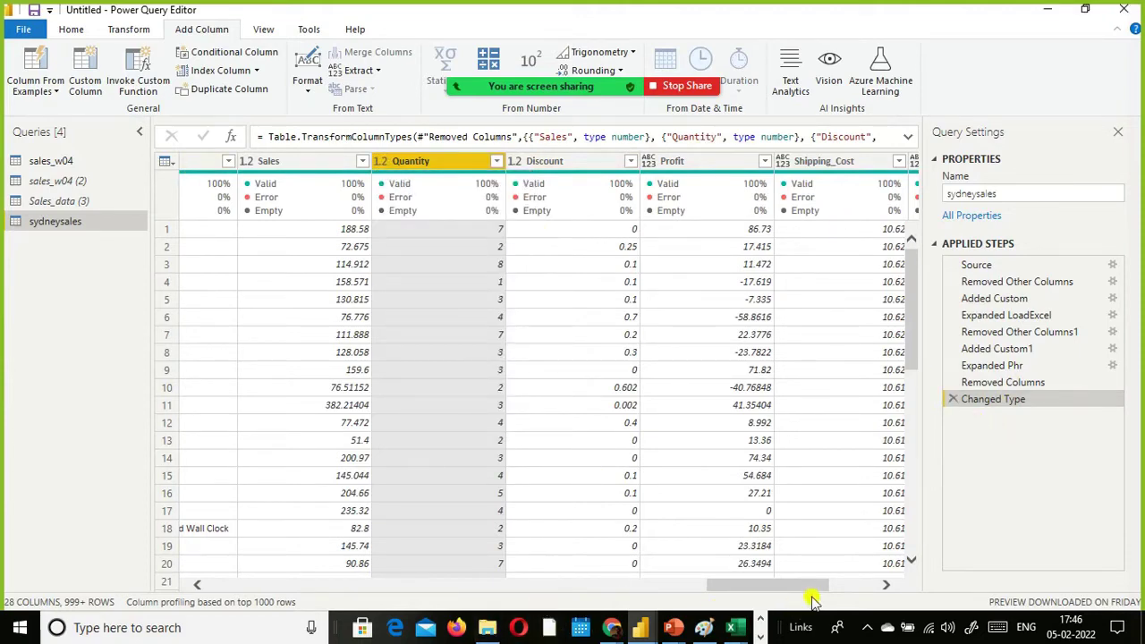
Remove the Return column from the sydneysales query.
{"action": "left_click_drag", "start_coordinate": [800, 584], "coordinate": [900, 572]}
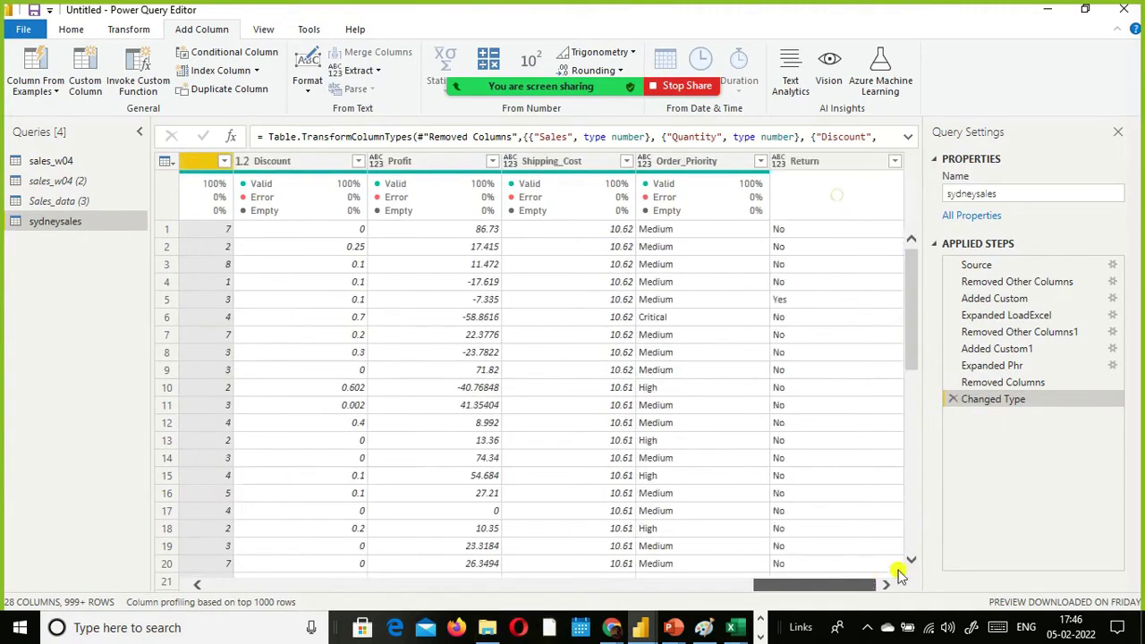
{"action": "right_click", "coordinate": [813, 165]}
{"action": "left_click", "coordinate": [844, 193]}
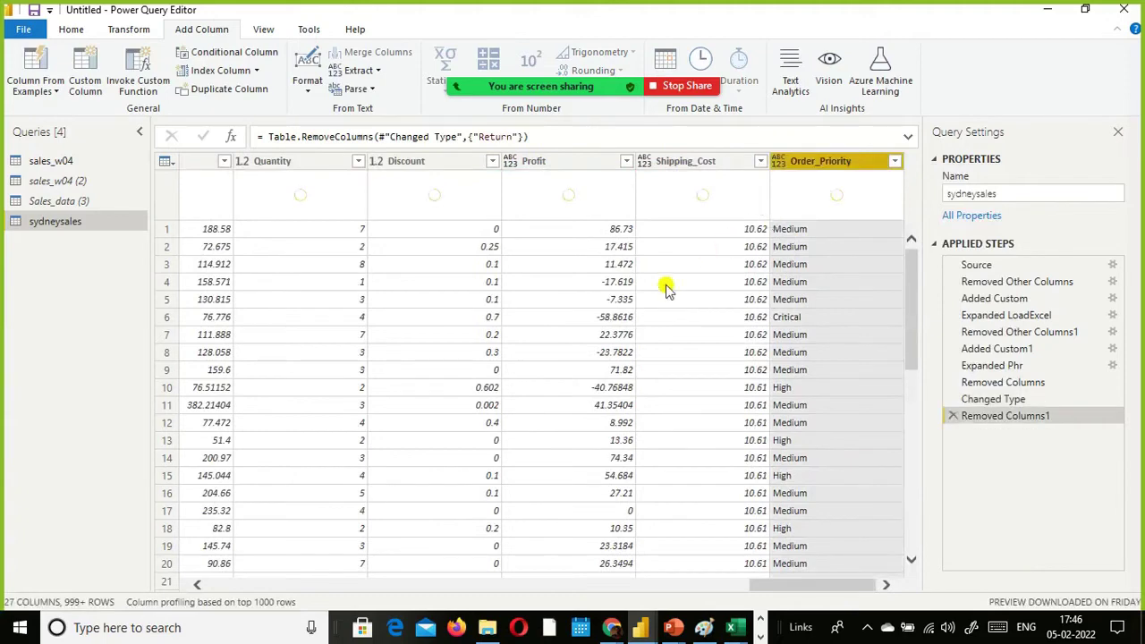
Remove the Content column at the start of the sydneysales query.
{"action": "left_click", "coordinate": [375, 590]}
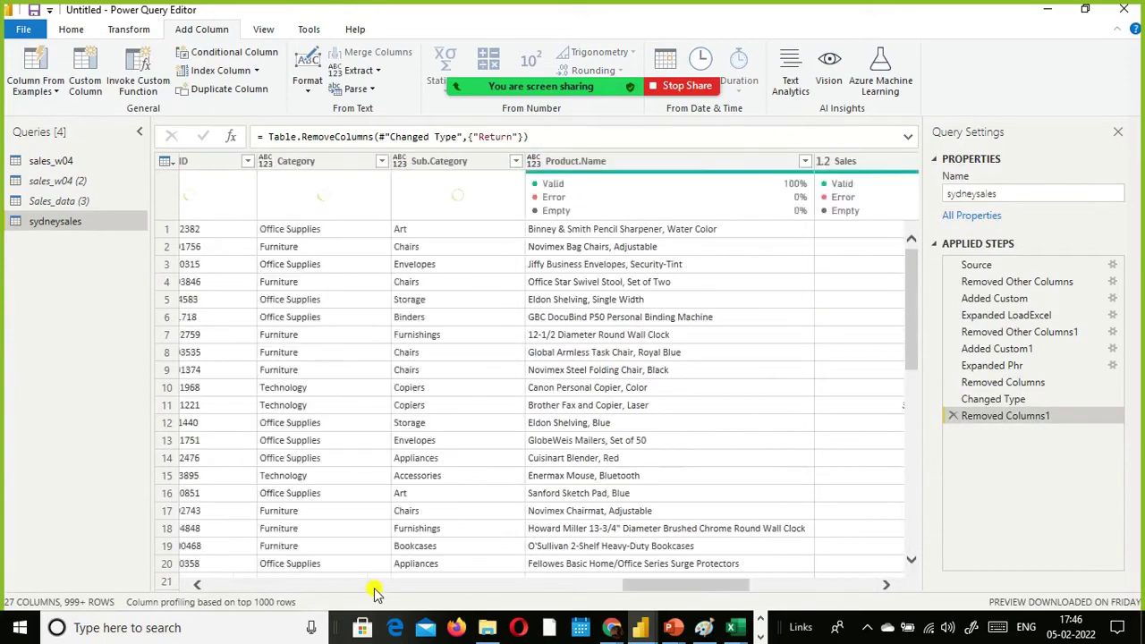
{"action": "left_click", "coordinate": [374, 590]}
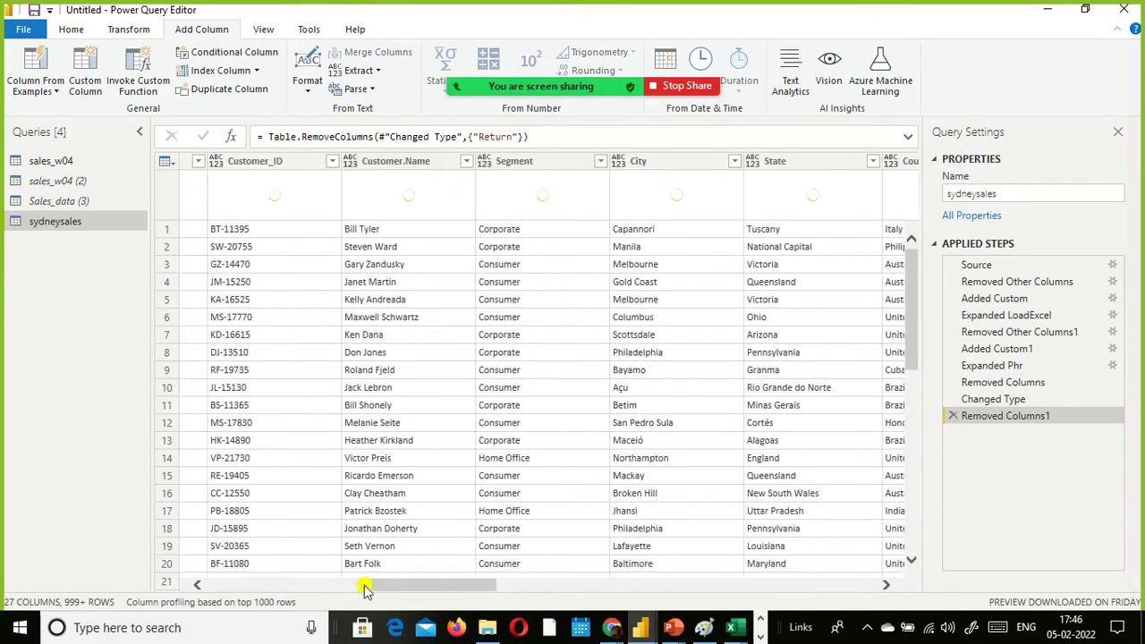
{"action": "left_click", "coordinate": [375, 590]}
{"action": "left_click_drag", "start_coordinate": [270, 584], "coordinate": [212, 586]}
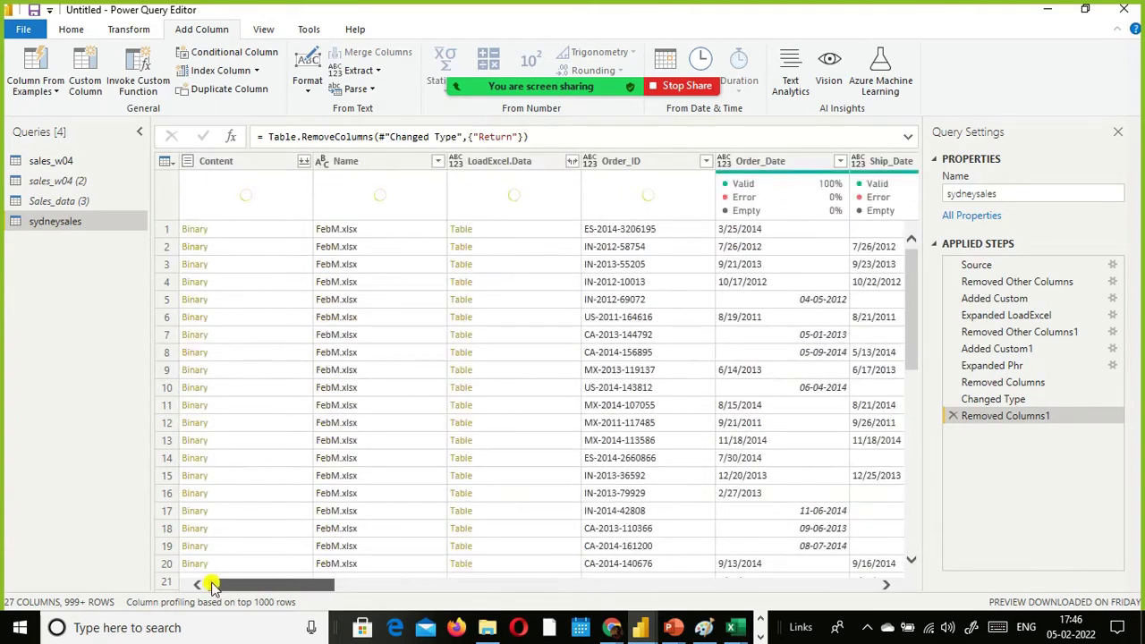
{"action": "right_click", "coordinate": [272, 166]}
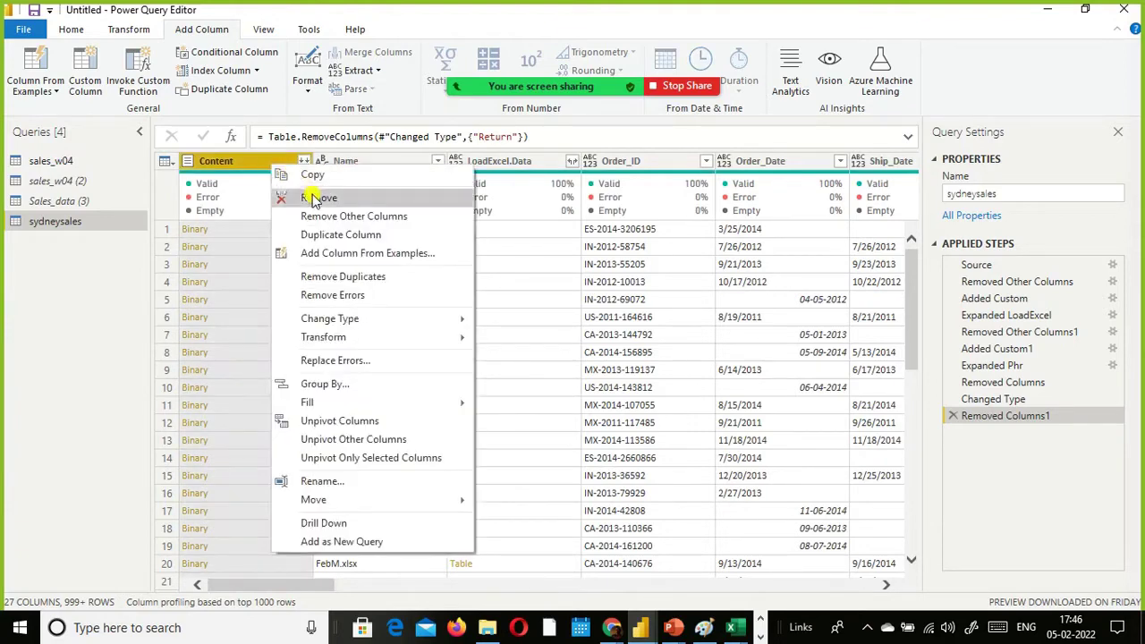
{"action": "left_click", "coordinate": [317, 199]}
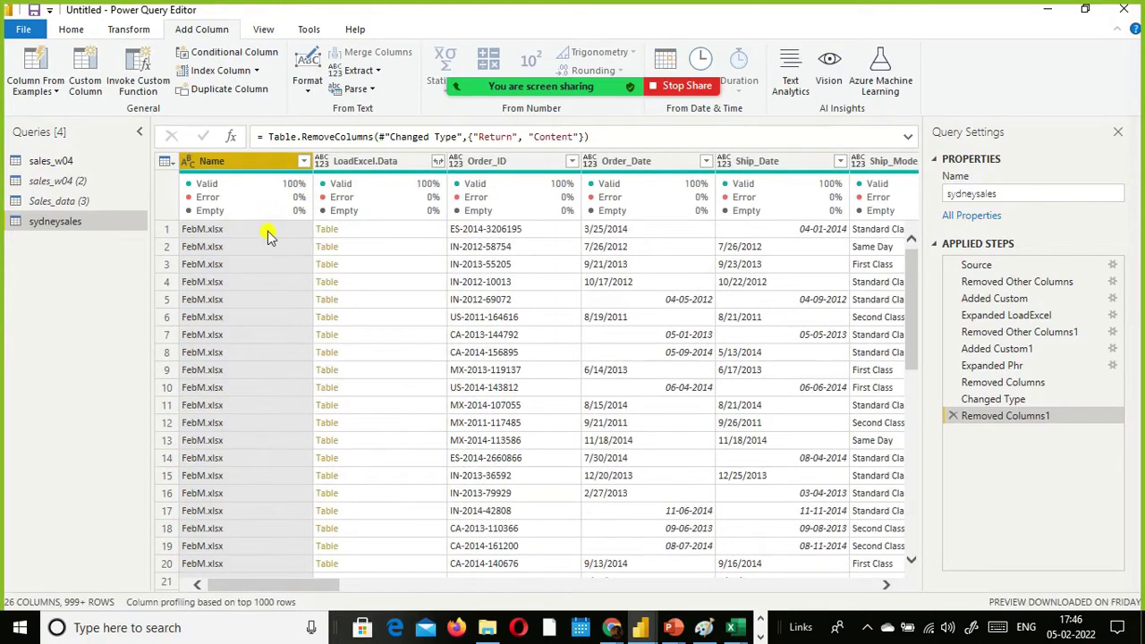
Close Power Query Editor with the query changes applied, and view the errors reported for the sydneysales load.
{"action": "left_click", "coordinate": [20, 30]}
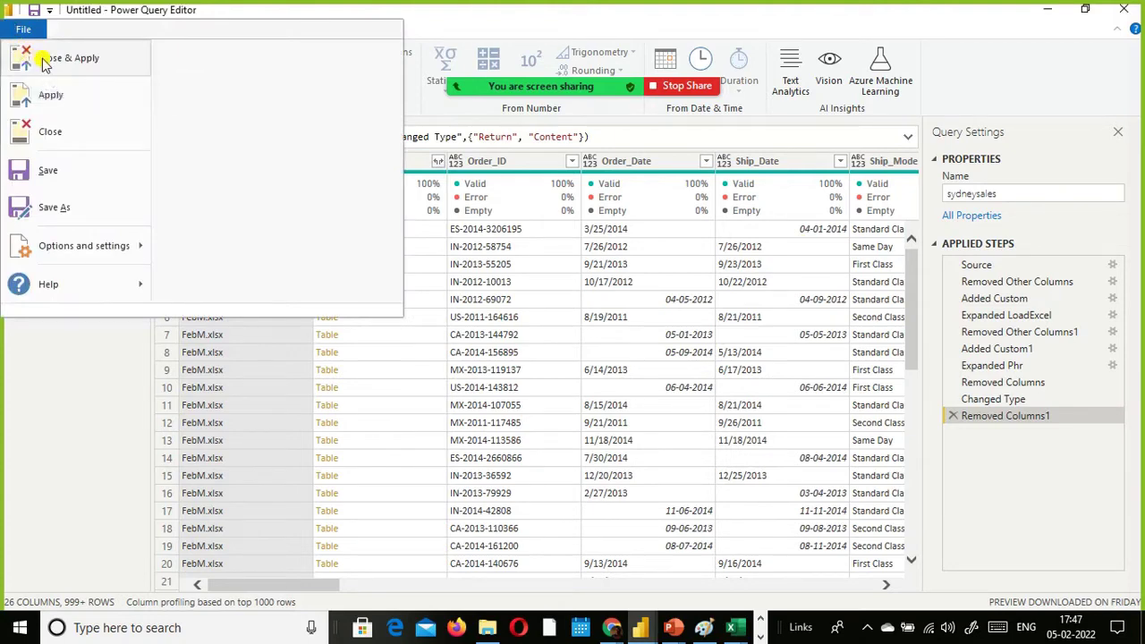
{"action": "key", "text": "Escape"}
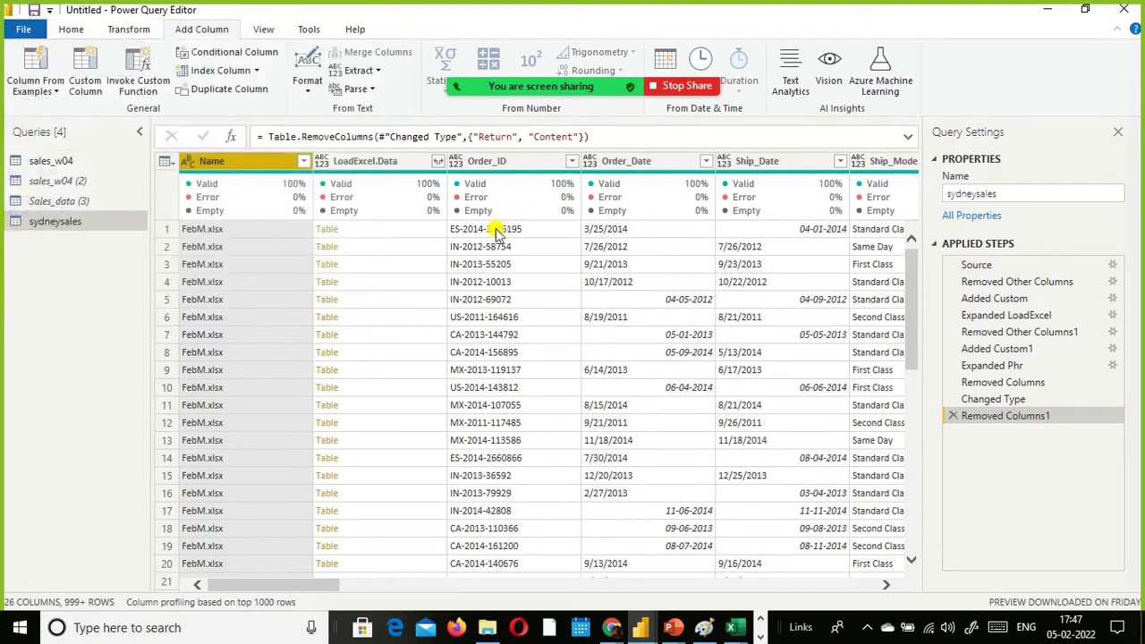
{"action": "key", "text": "alt+F4"}
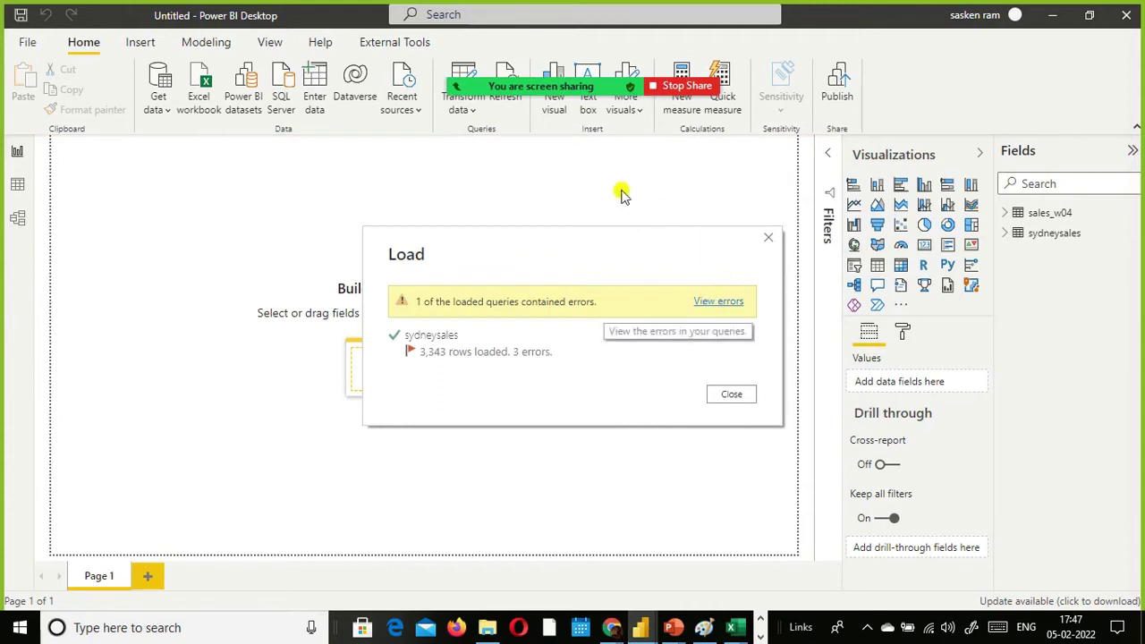
{"action": "left_click", "coordinate": [720, 301]}
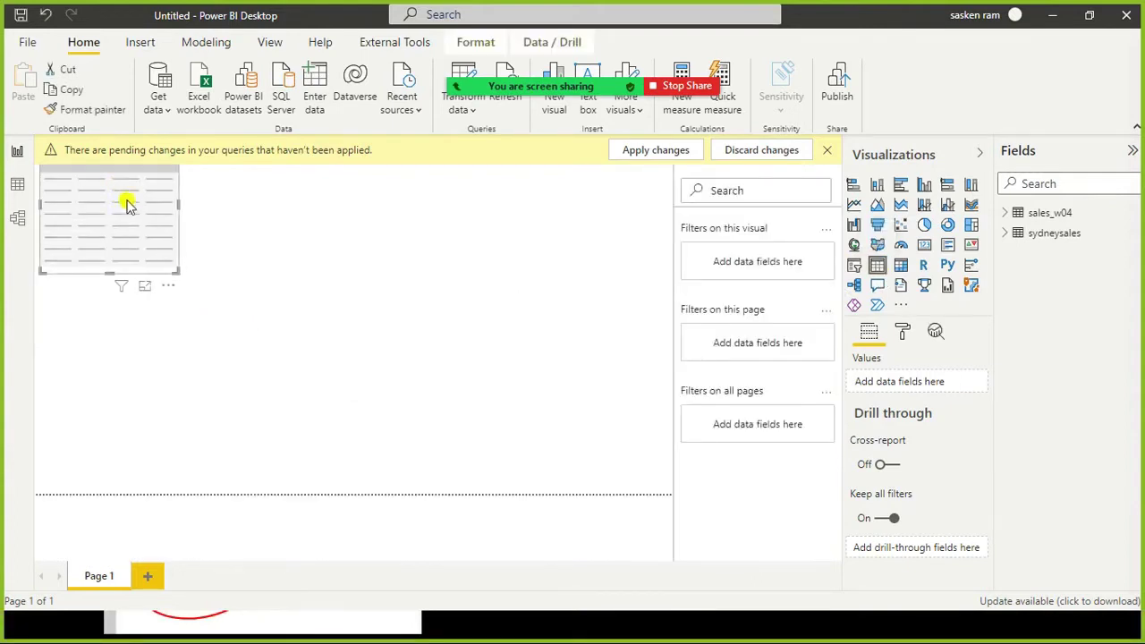
Fill a table visual on the report page with Category and Quantity from sydneysales, and apply the pending query changes.
{"action": "left_click_drag", "start_coordinate": [125, 205], "coordinate": [224, 319]}
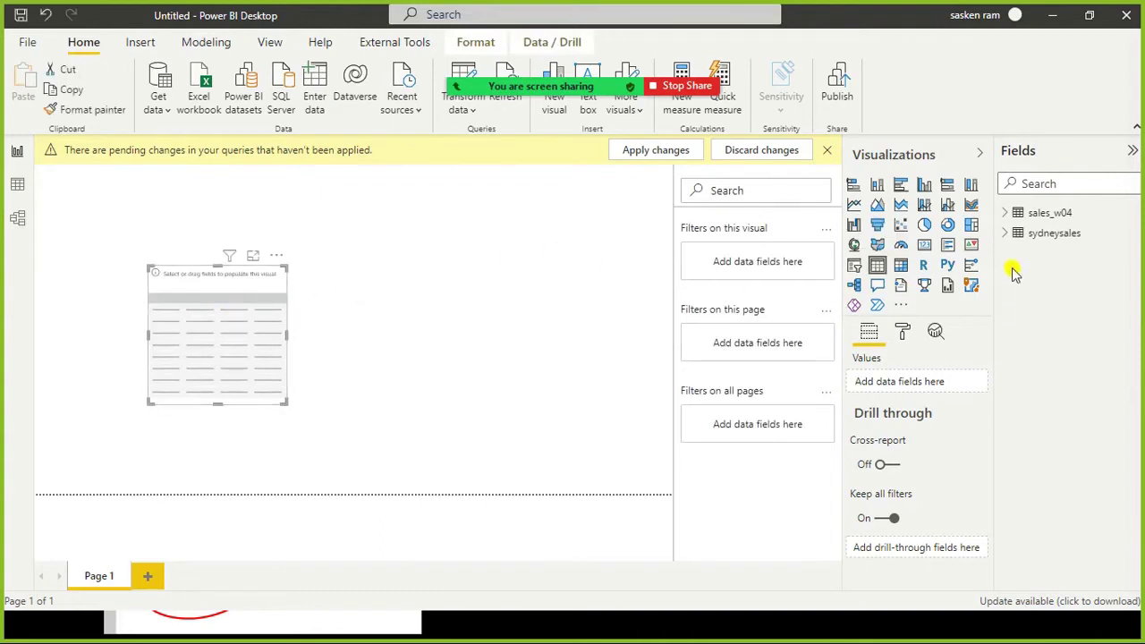
{"action": "left_click", "coordinate": [1009, 234]}
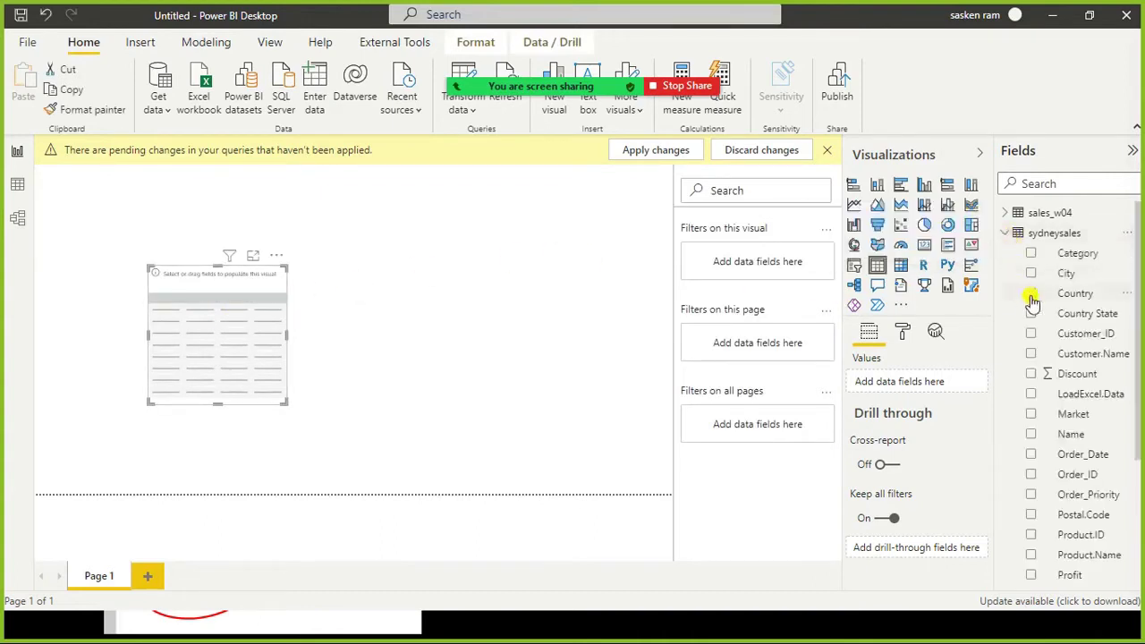
{"action": "left_click_drag", "start_coordinate": [1022, 259], "coordinate": [242, 322]}
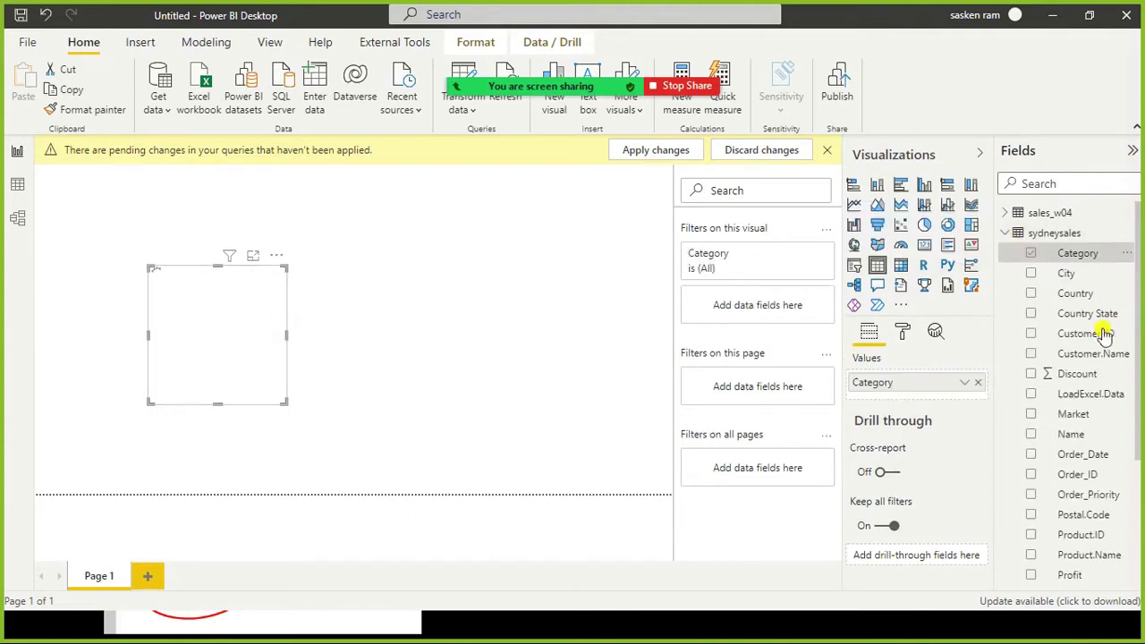
{"action": "scroll", "coordinate": [1105, 334], "scroll_direction": "down", "scroll_amount": 5}
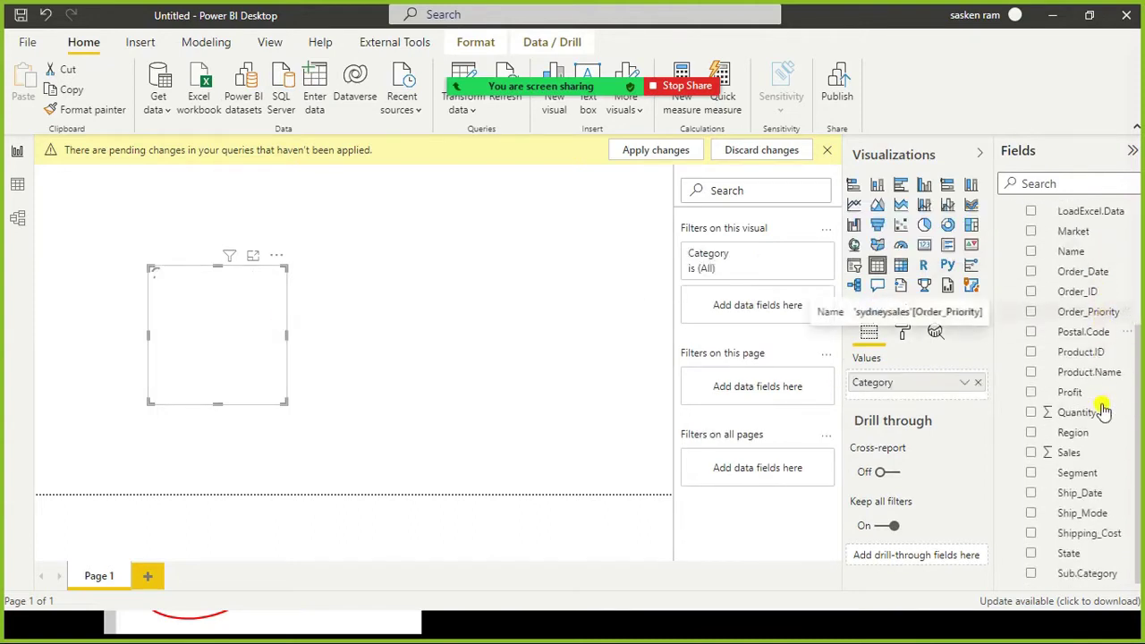
{"action": "left_click", "coordinate": [1033, 417]}
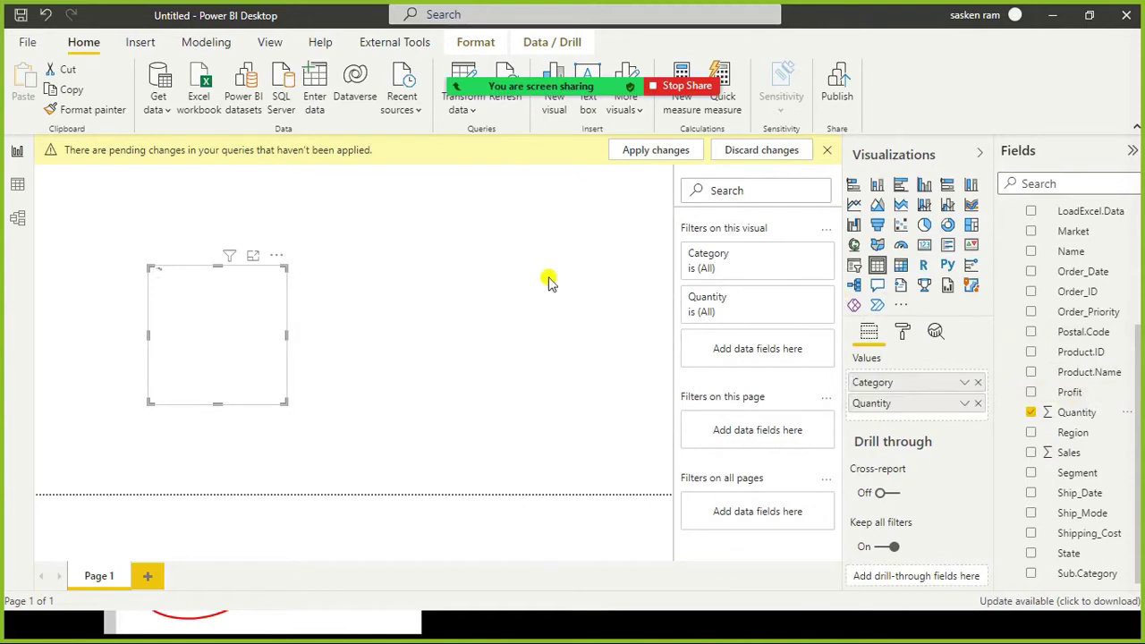
{"action": "left_click", "coordinate": [653, 159]}
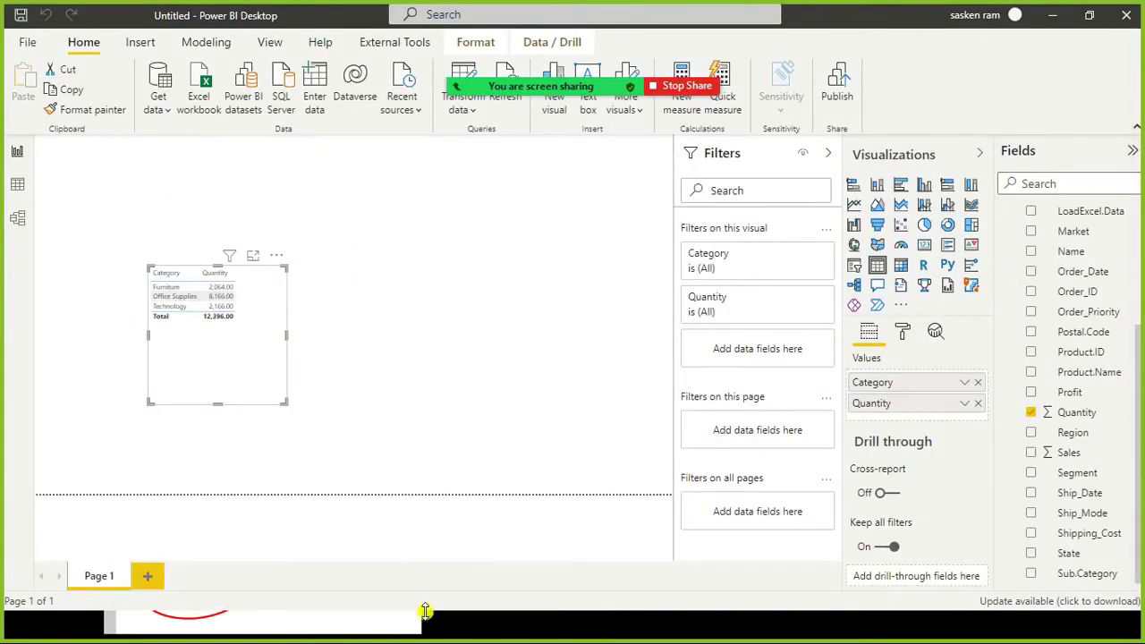
Switch to Power Query Editor and refresh the preview of the Errors in sydneysales query.
{"action": "key", "text": "super"}
{"action": "mouse_move", "coordinate": [640, 627]}
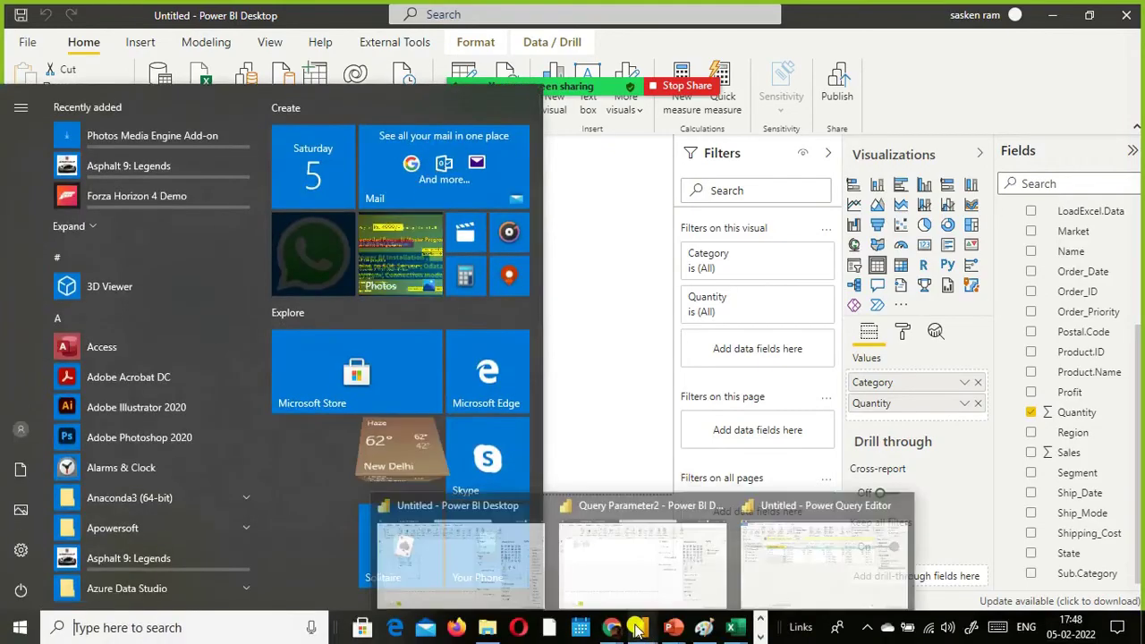
{"action": "left_click", "coordinate": [780, 552]}
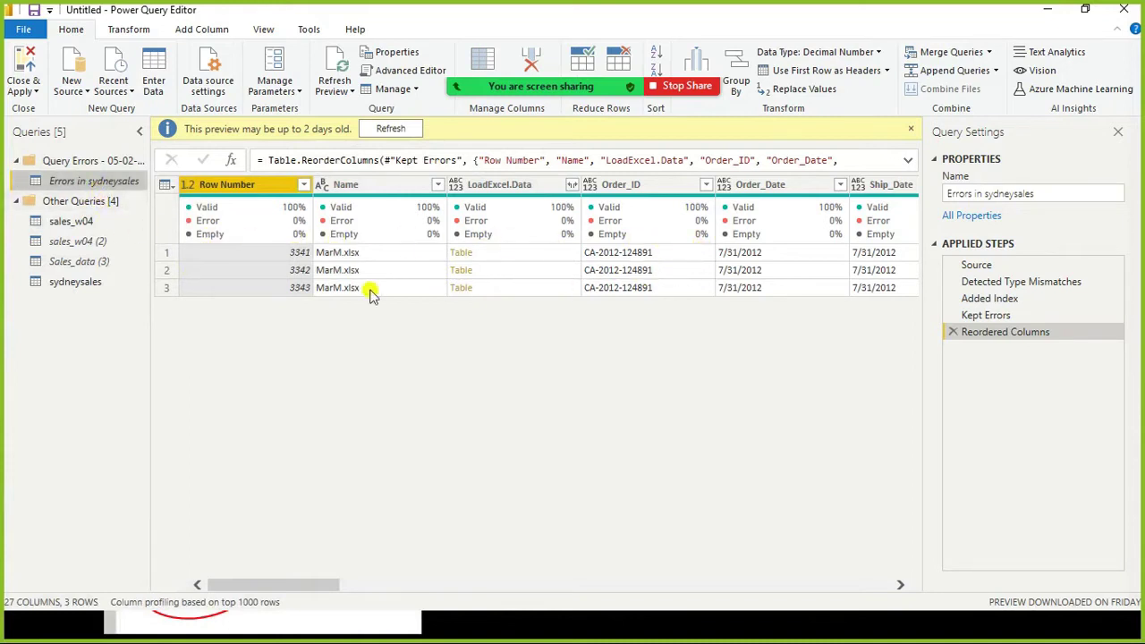
{"action": "left_click", "coordinate": [103, 180]}
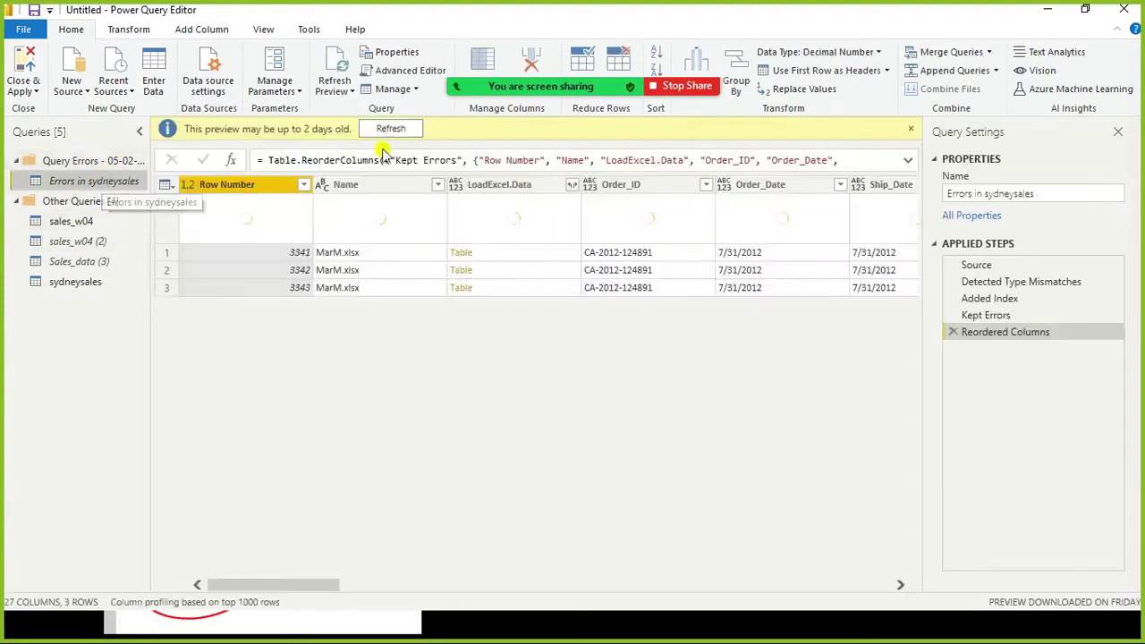
{"action": "left_click", "coordinate": [408, 128]}
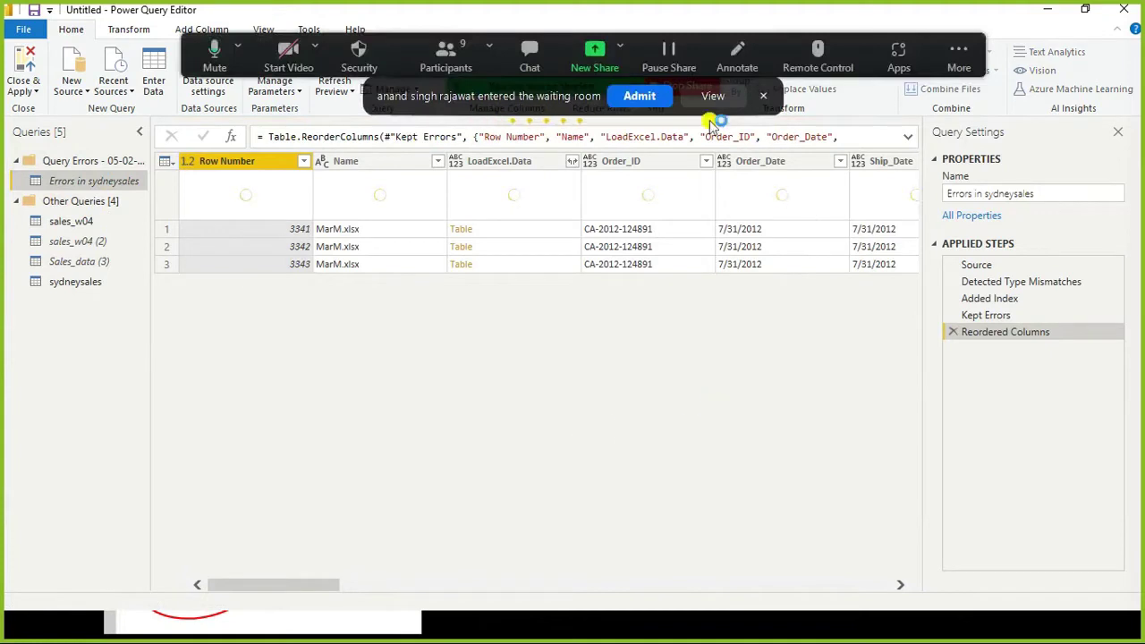
{"action": "left_click", "coordinate": [638, 97]}
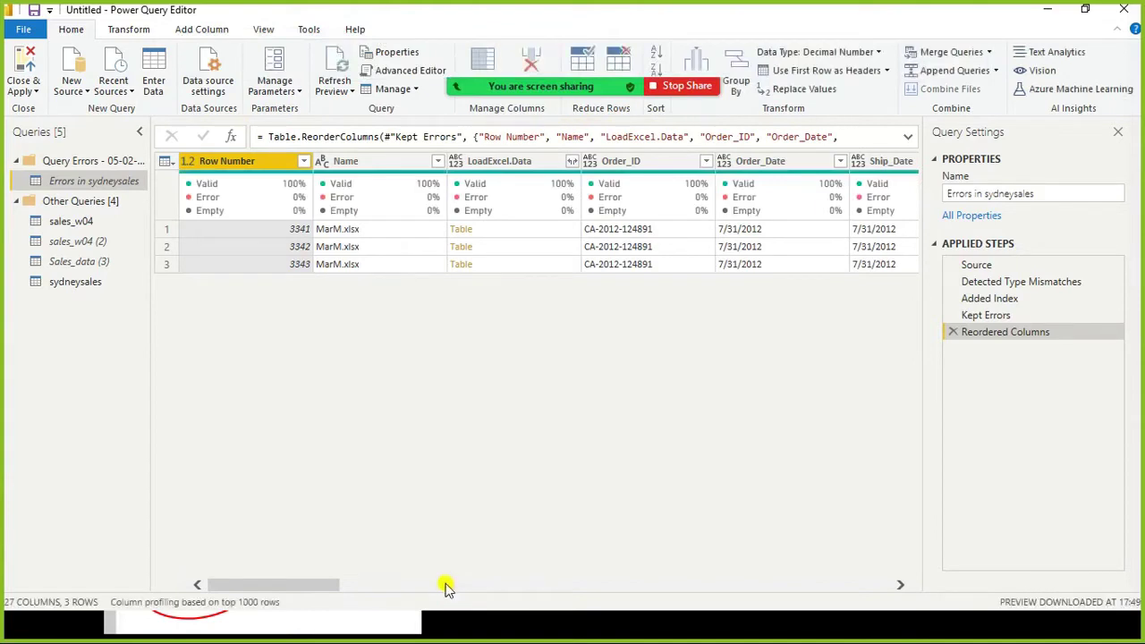
Examine the Sales column of the error rows and the query's Kept Errors step.
{"action": "left_click_drag", "start_coordinate": [336, 590], "coordinate": [843, 595]}
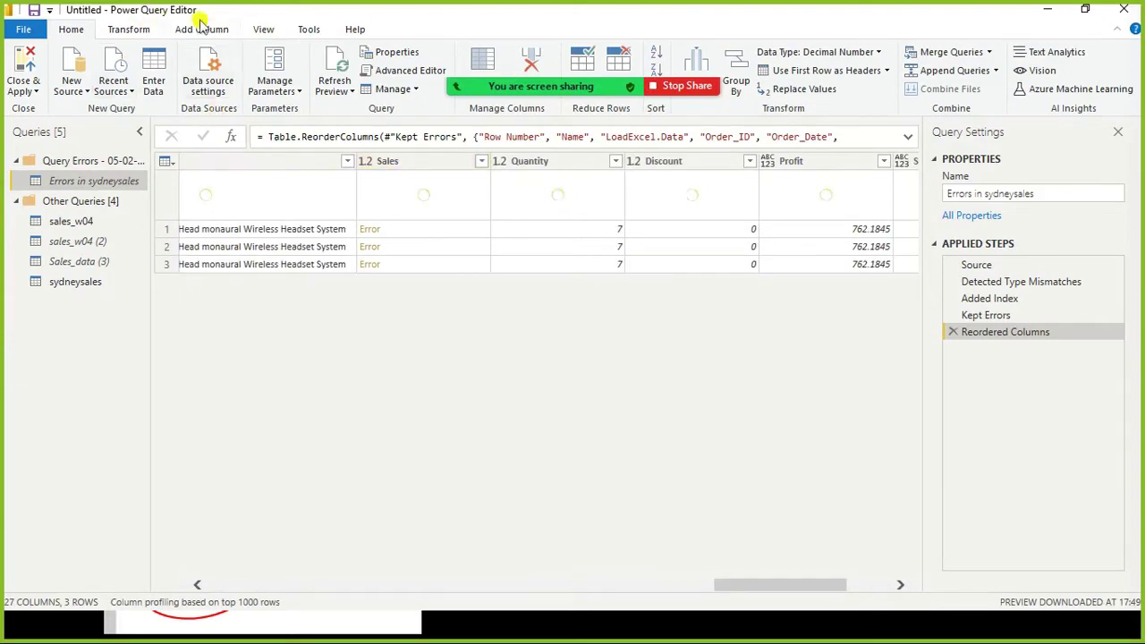
{"action": "left_click", "coordinate": [261, 28]}
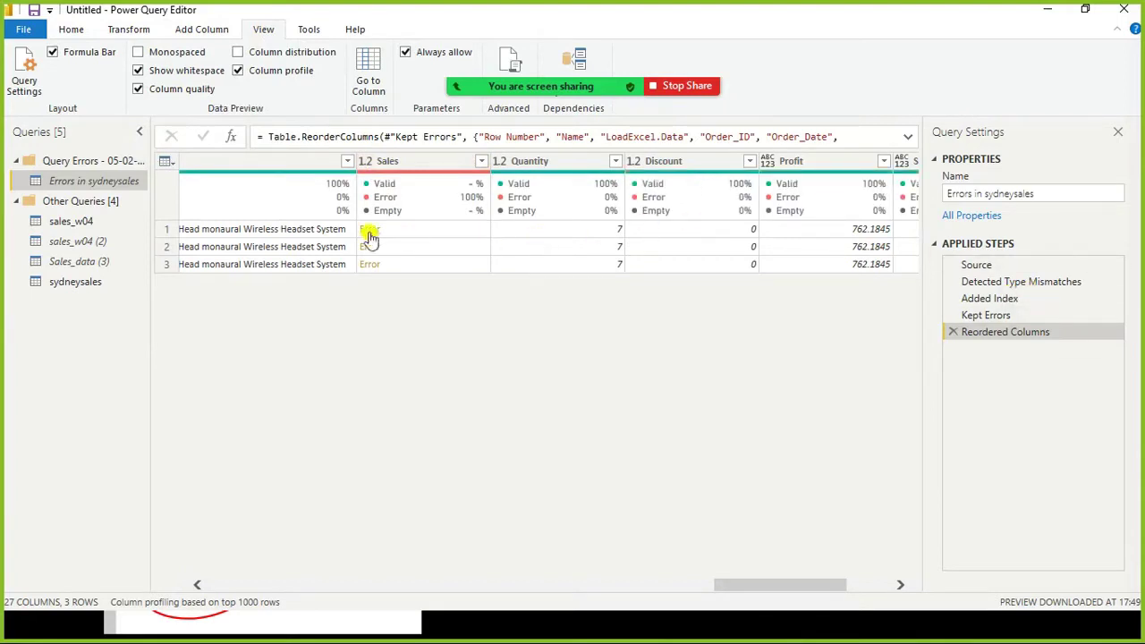
{"action": "left_click", "coordinate": [1013, 315]}
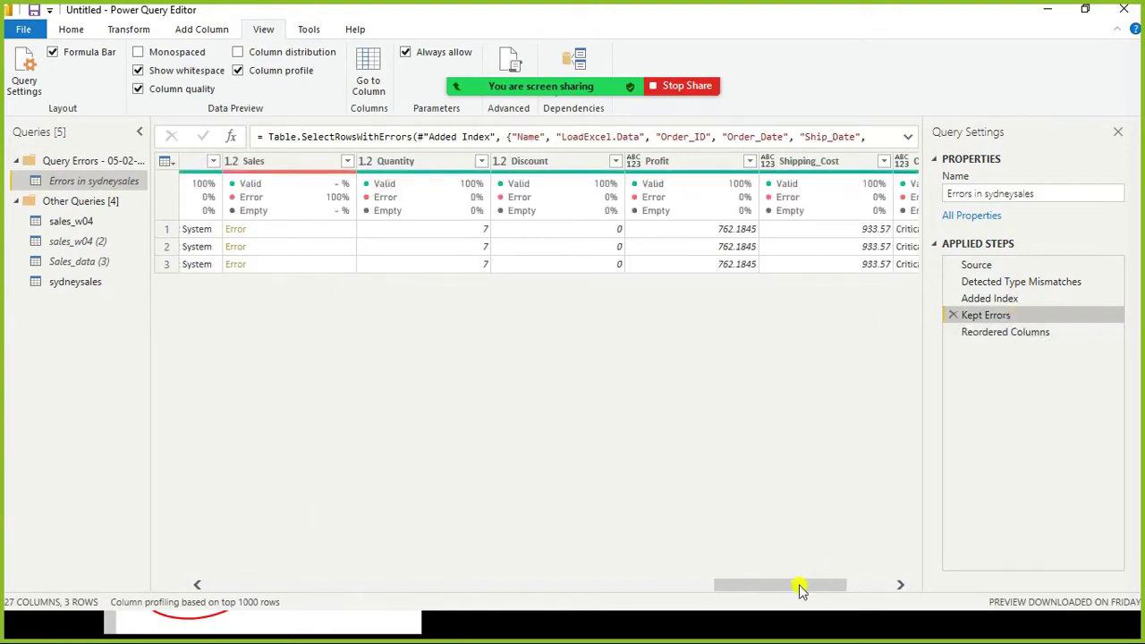
Open the sydneysales query and compare the data at its Changed Type and Removed Columns1 steps.
{"action": "left_click_drag", "start_coordinate": [801, 589], "coordinate": [766, 589]}
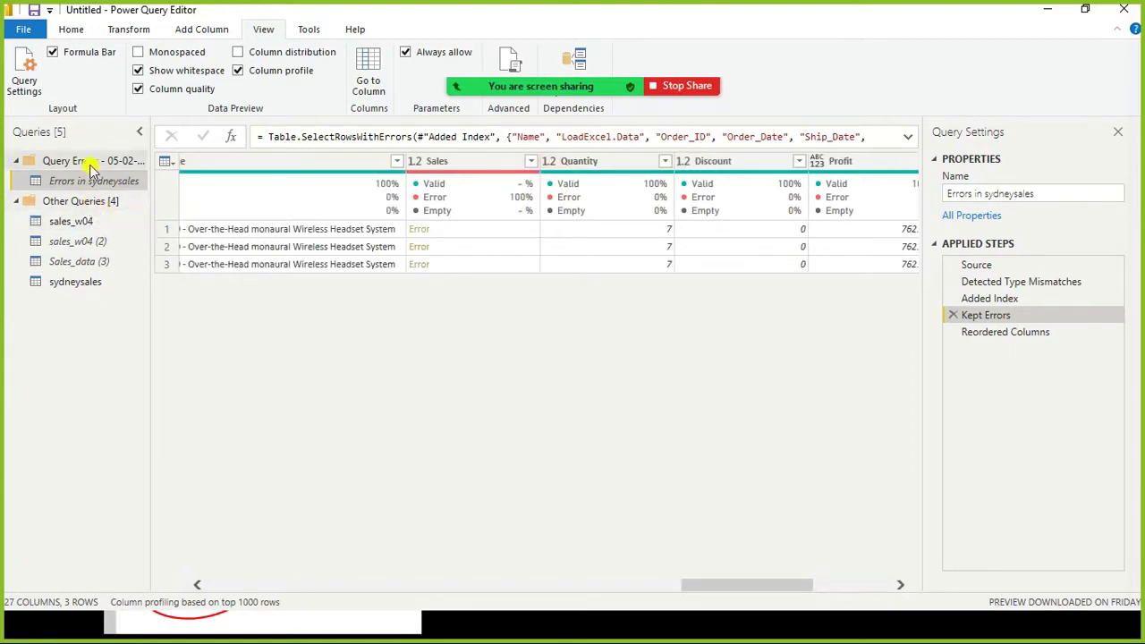
{"action": "left_click", "coordinate": [81, 286]}
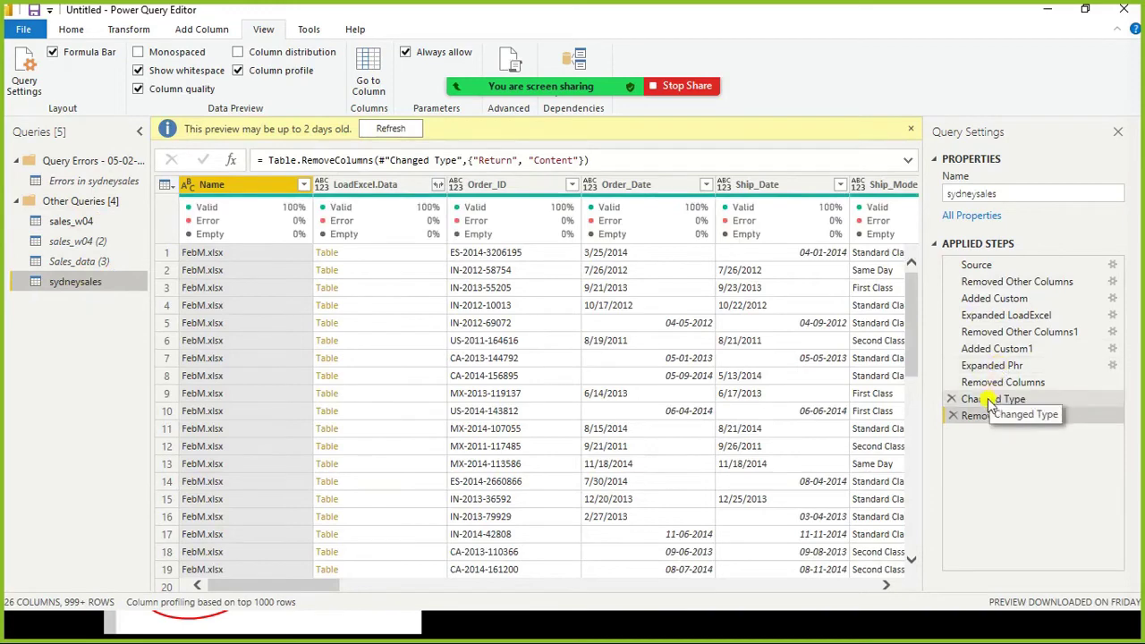
{"action": "left_click", "coordinate": [991, 403]}
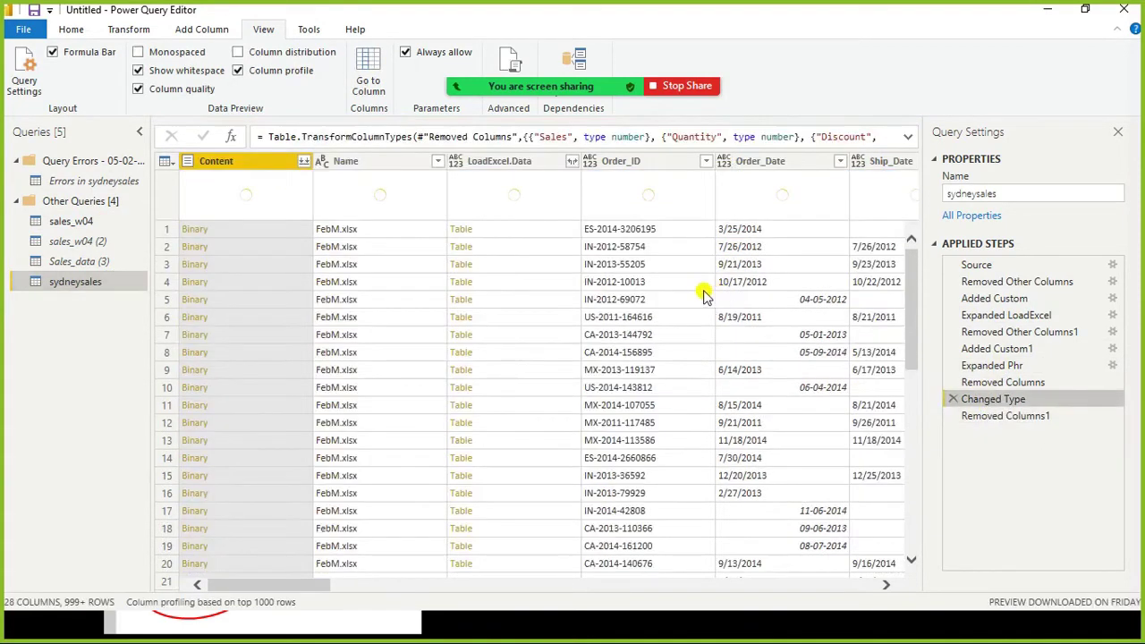
{"action": "left_click", "coordinate": [955, 418]}
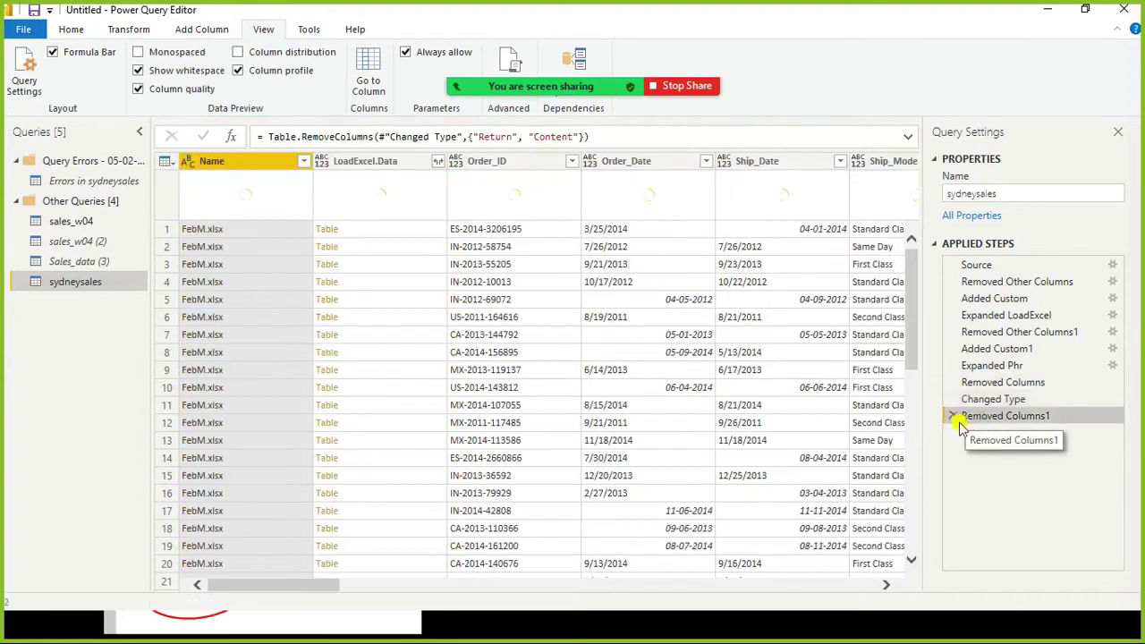
{"action": "left_click", "coordinate": [980, 400]}
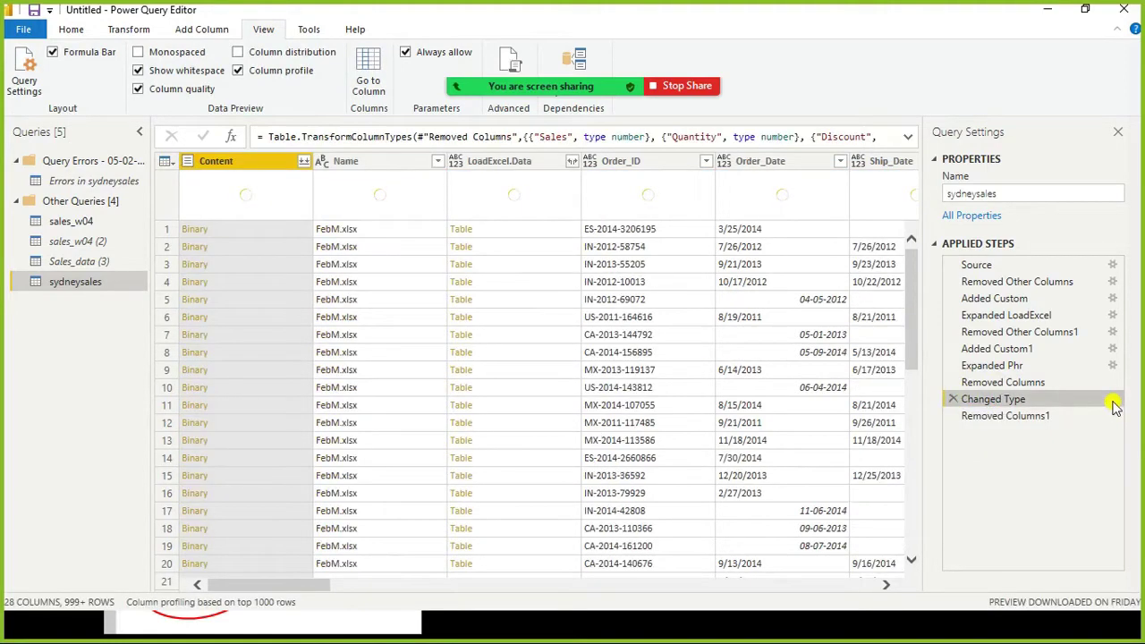
Check whether the Changed Type and Removed Columns steps of sydneysales offer editable settings.
{"action": "right_click", "coordinate": [1115, 407]}
{"action": "key", "text": "Escape"}
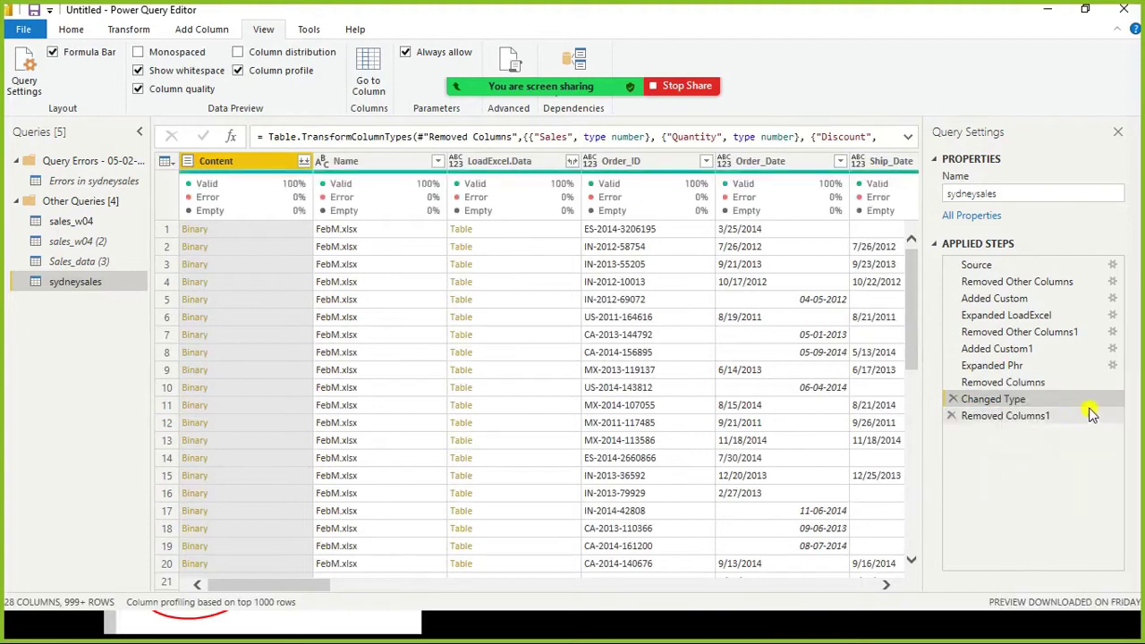
{"action": "right_click", "coordinate": [1116, 404]}
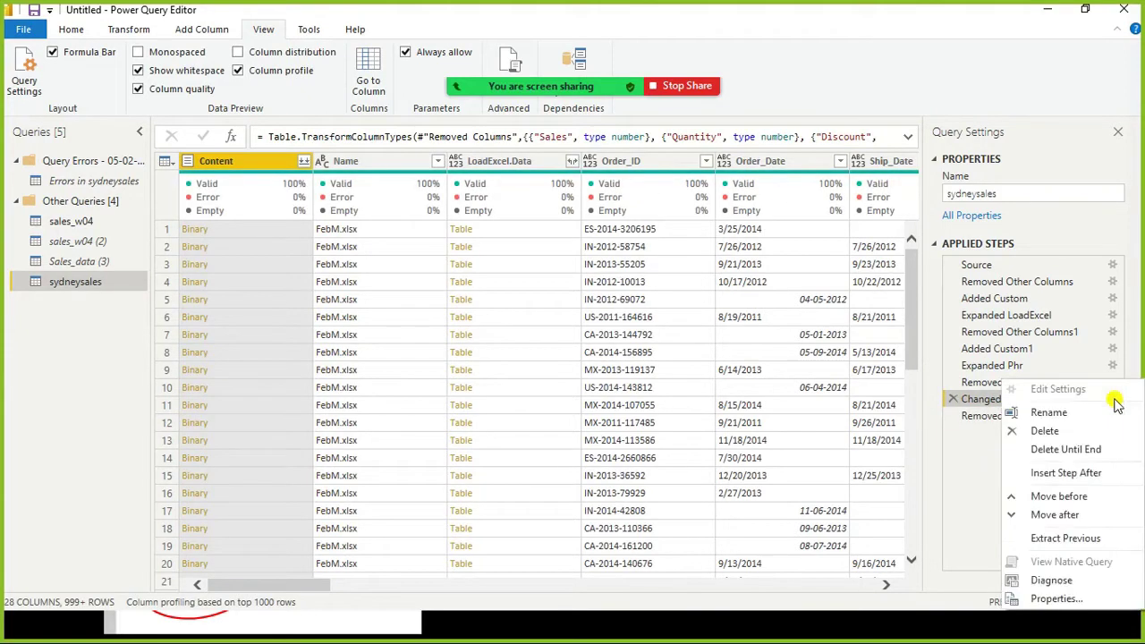
{"action": "key", "text": "Escape"}
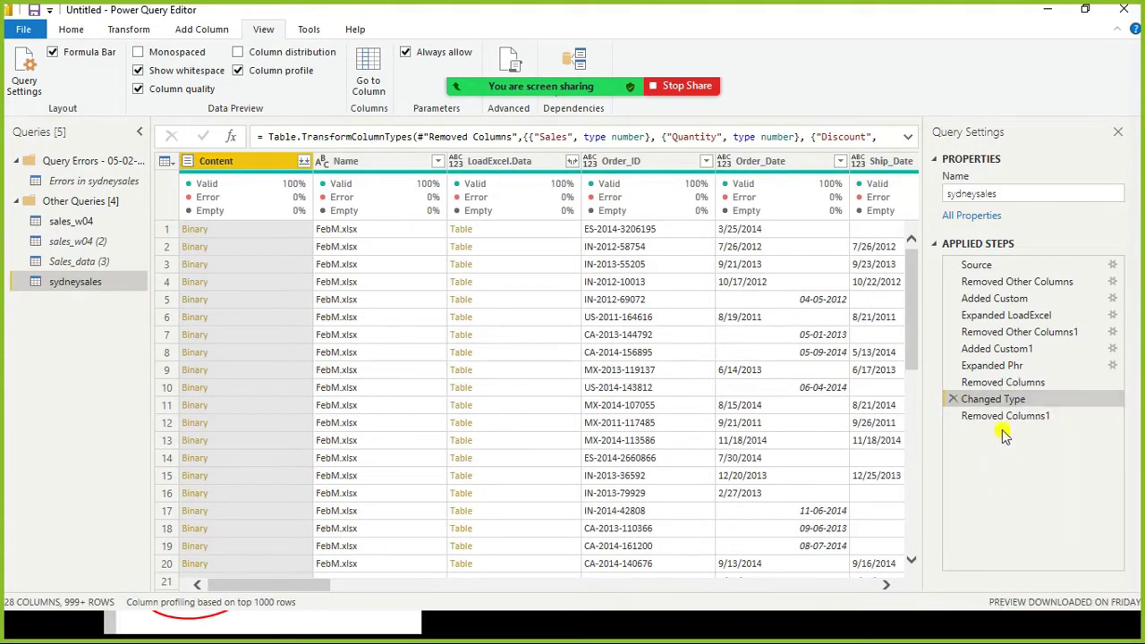
{"action": "left_click", "coordinate": [1102, 383]}
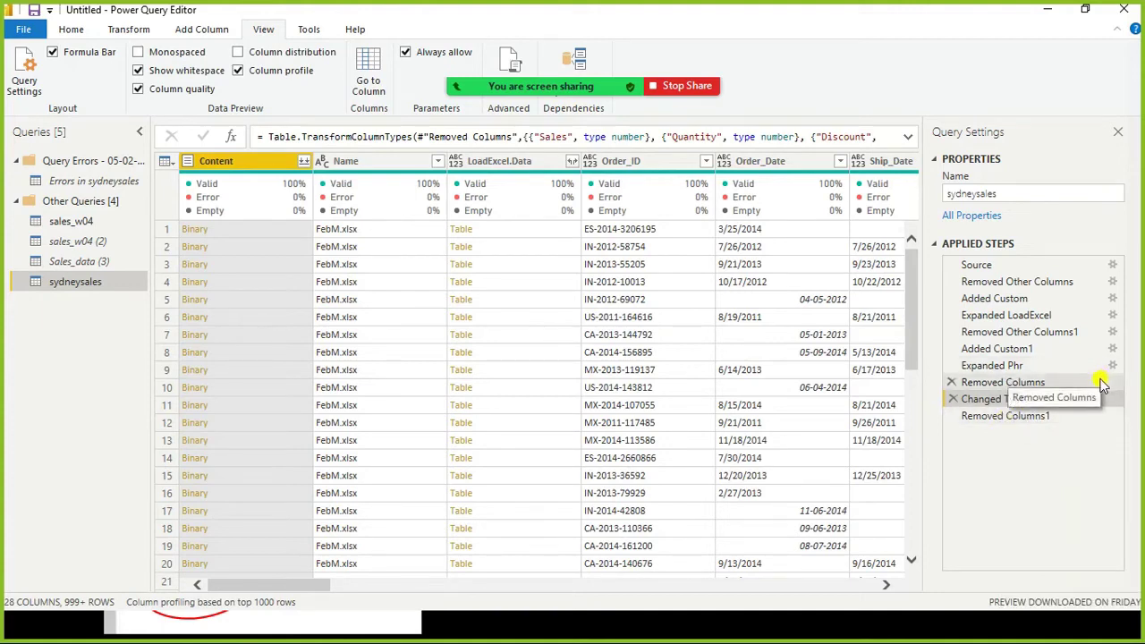
{"action": "right_click", "coordinate": [1101, 383]}
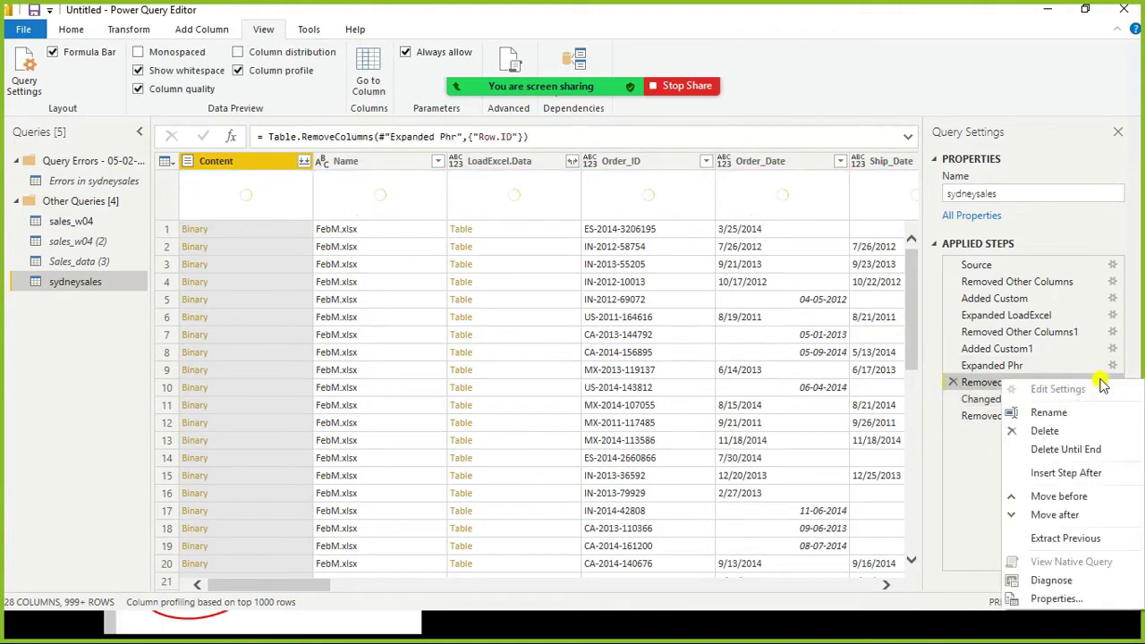
View the settings of the Expanded Phr step and close them without changes.
{"action": "left_click", "coordinate": [1047, 370]}
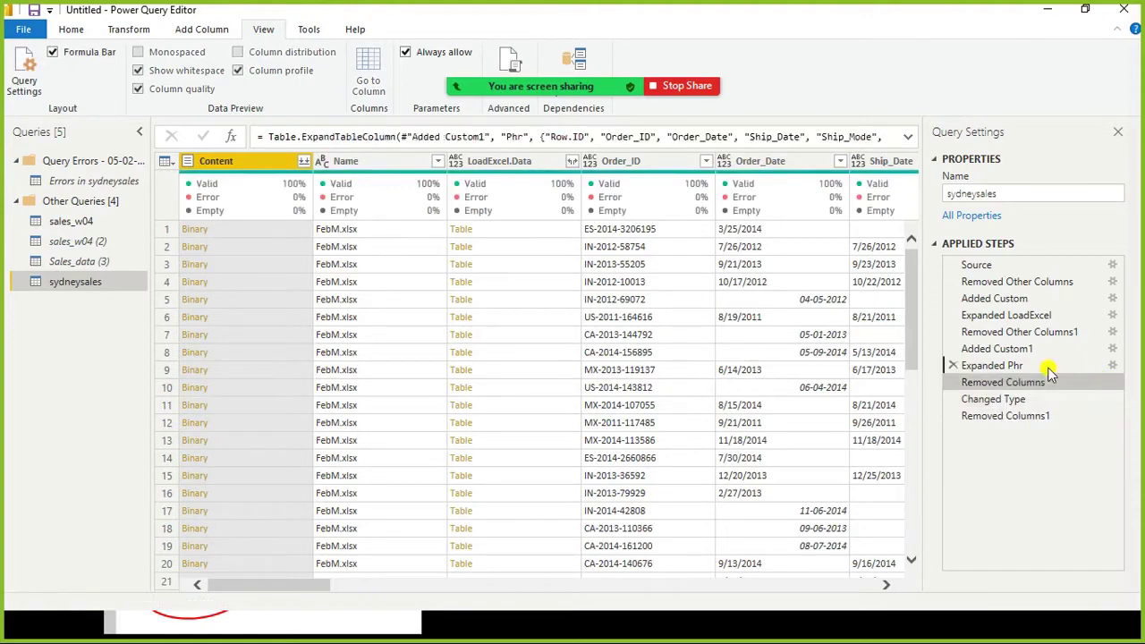
{"action": "right_click", "coordinate": [1048, 366]}
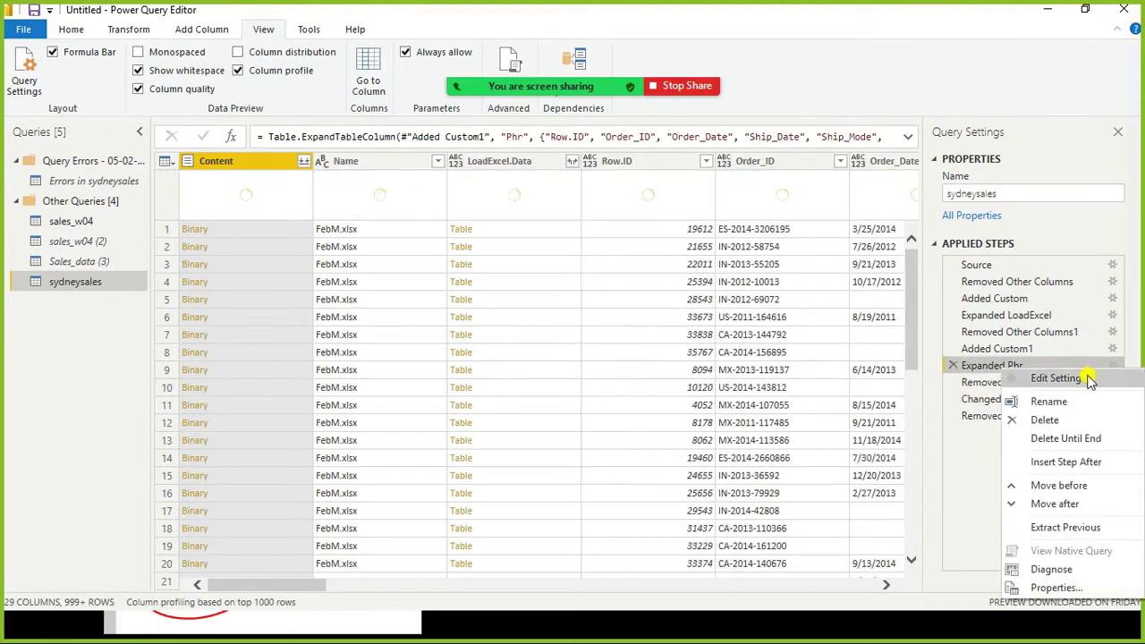
{"action": "left_click", "coordinate": [1087, 373]}
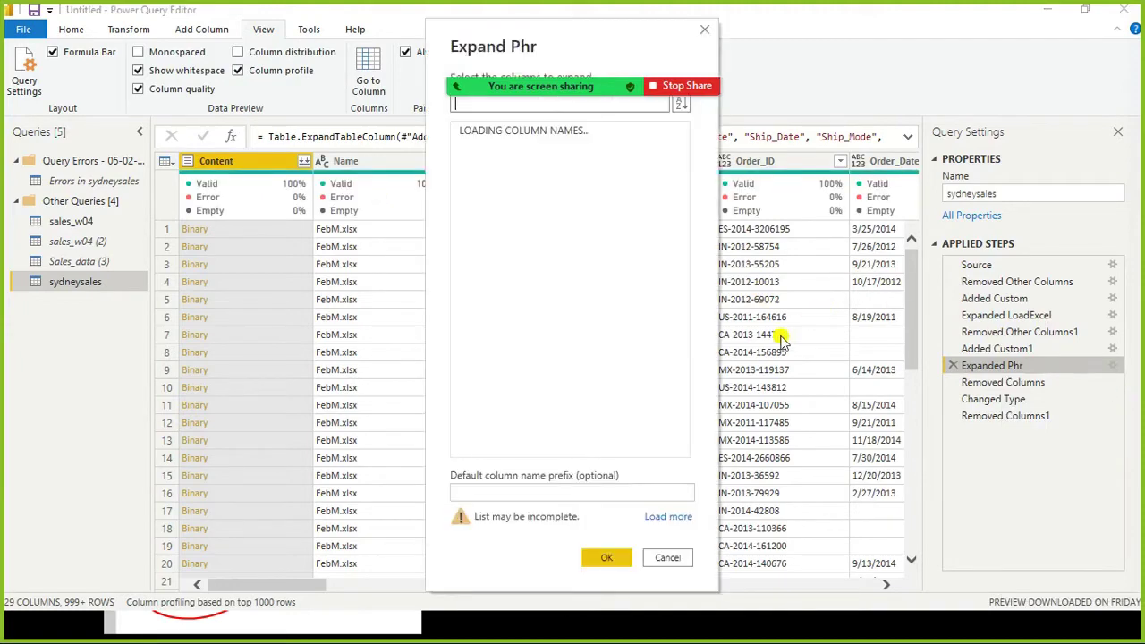
{"action": "left_click", "coordinate": [667, 557]}
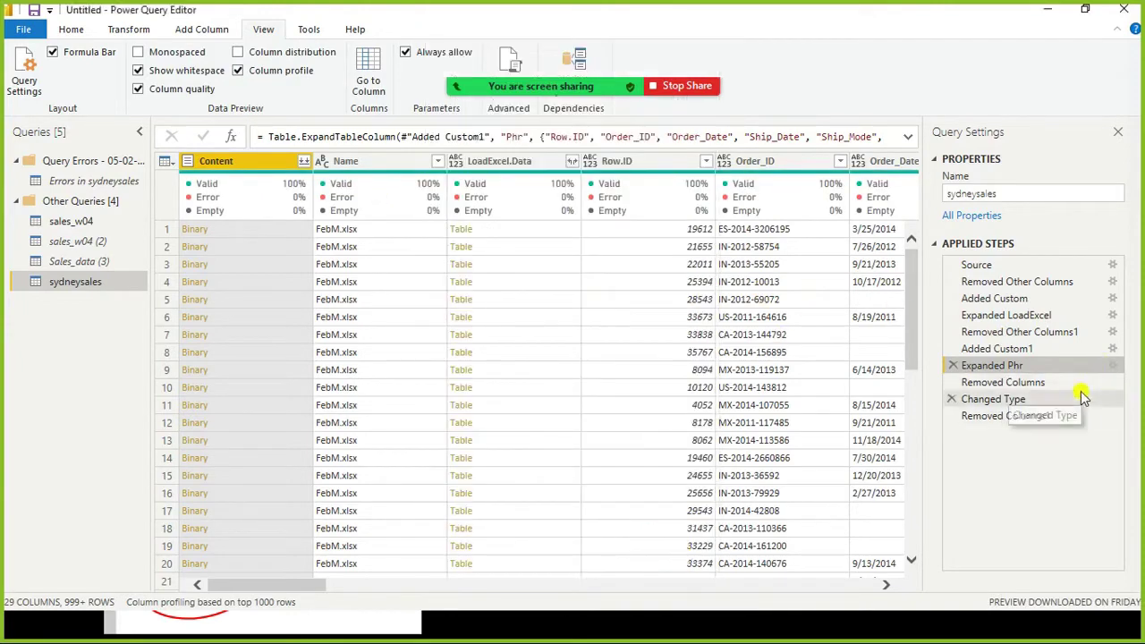
Review the last three applied steps of sydneysales and delete the Changed Type step.
{"action": "left_click", "coordinate": [984, 385]}
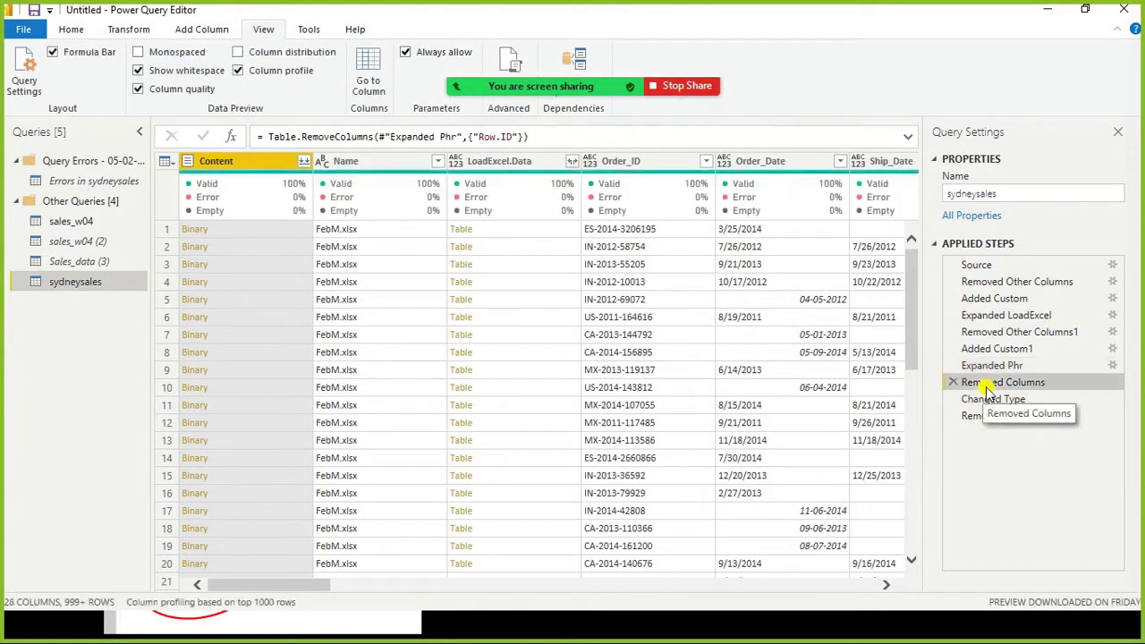
{"action": "left_click", "coordinate": [982, 405]}
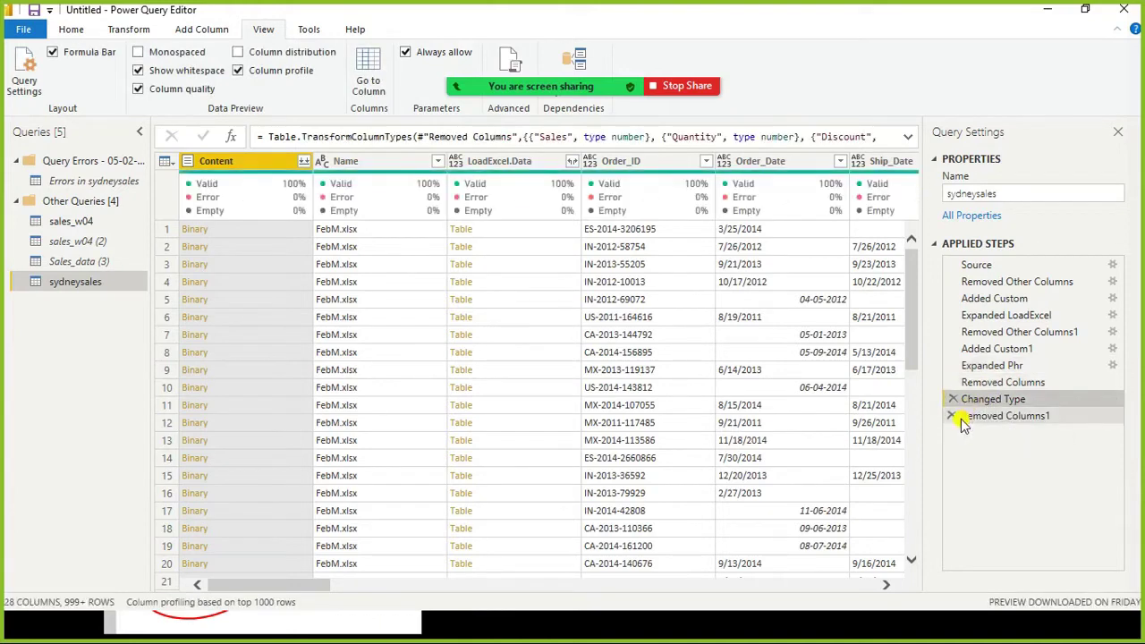
{"action": "left_click", "coordinate": [973, 419]}
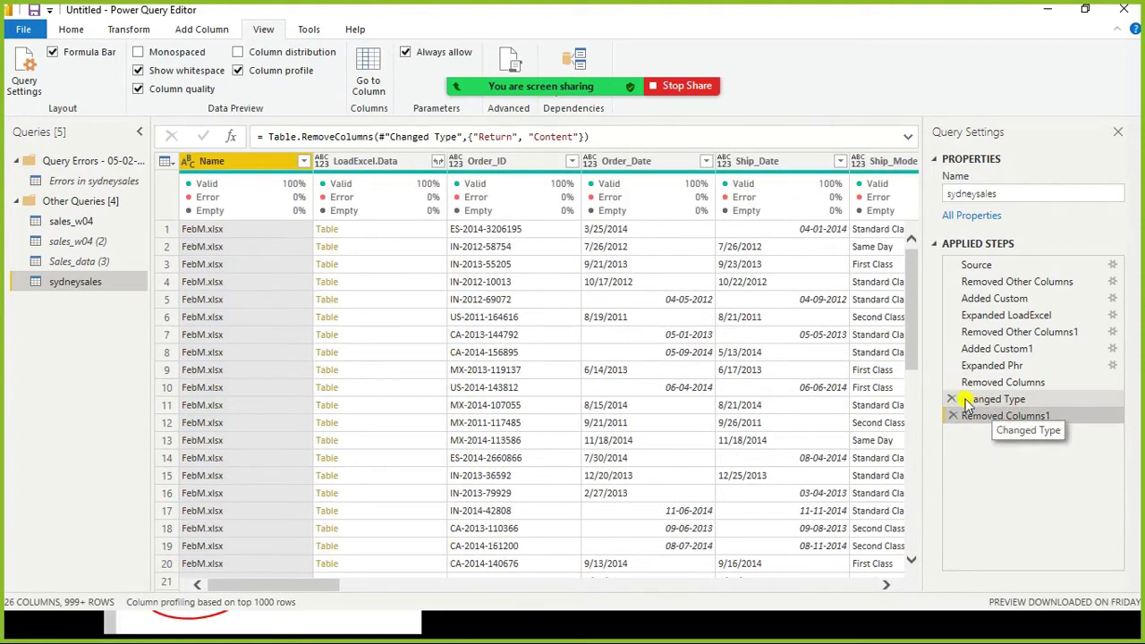
{"action": "left_click", "coordinate": [956, 401]}
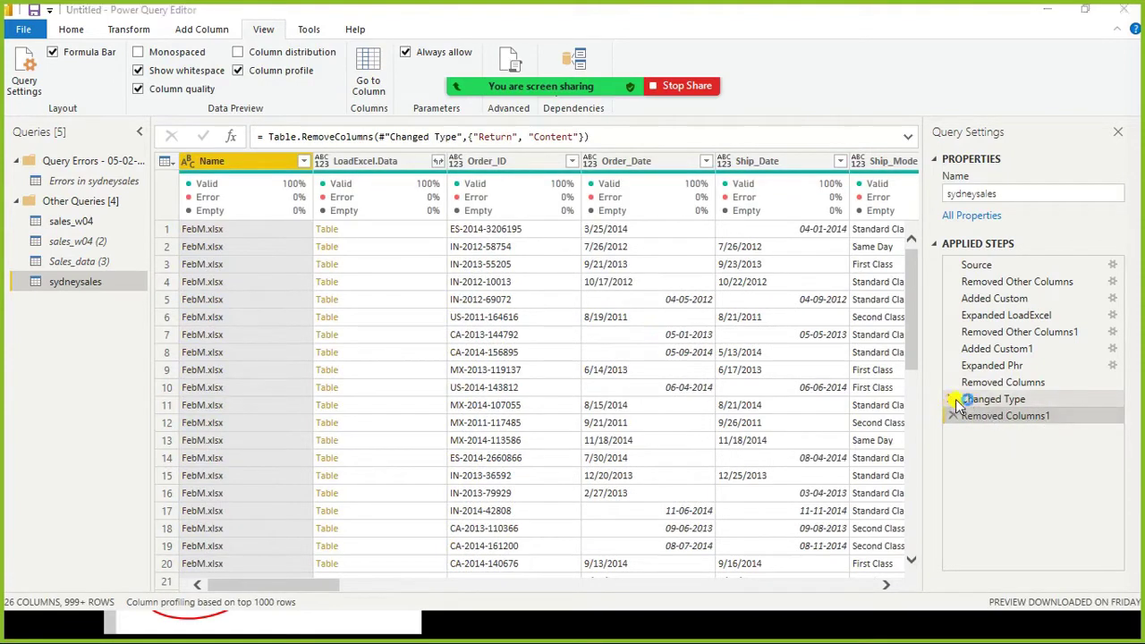
{"action": "key", "text": "Delete"}
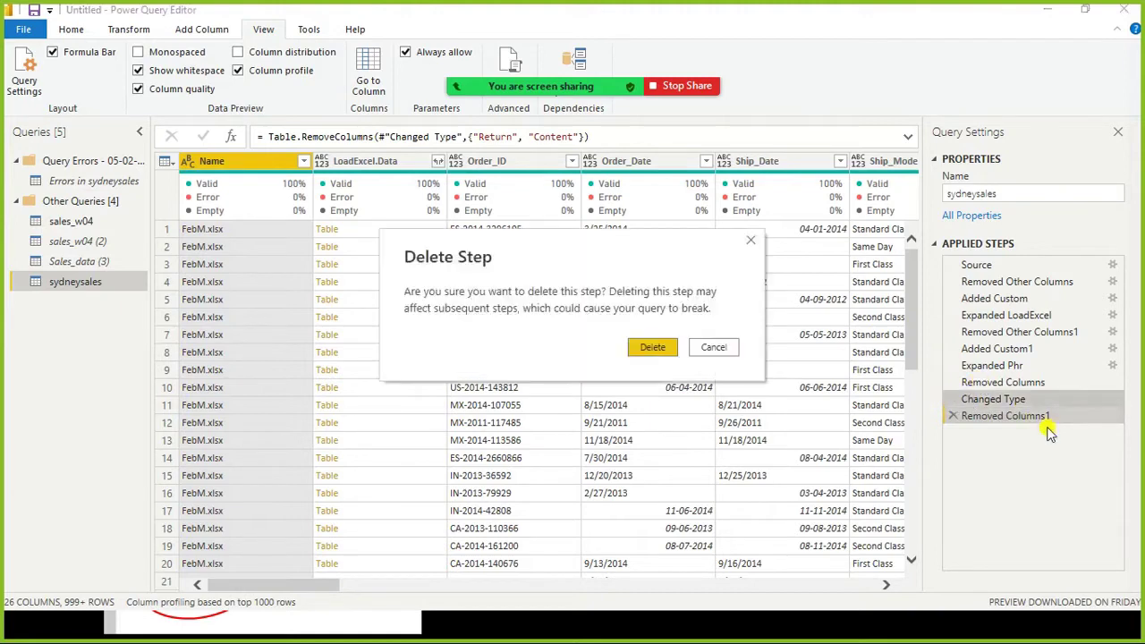
{"action": "left_click", "coordinate": [652, 347]}
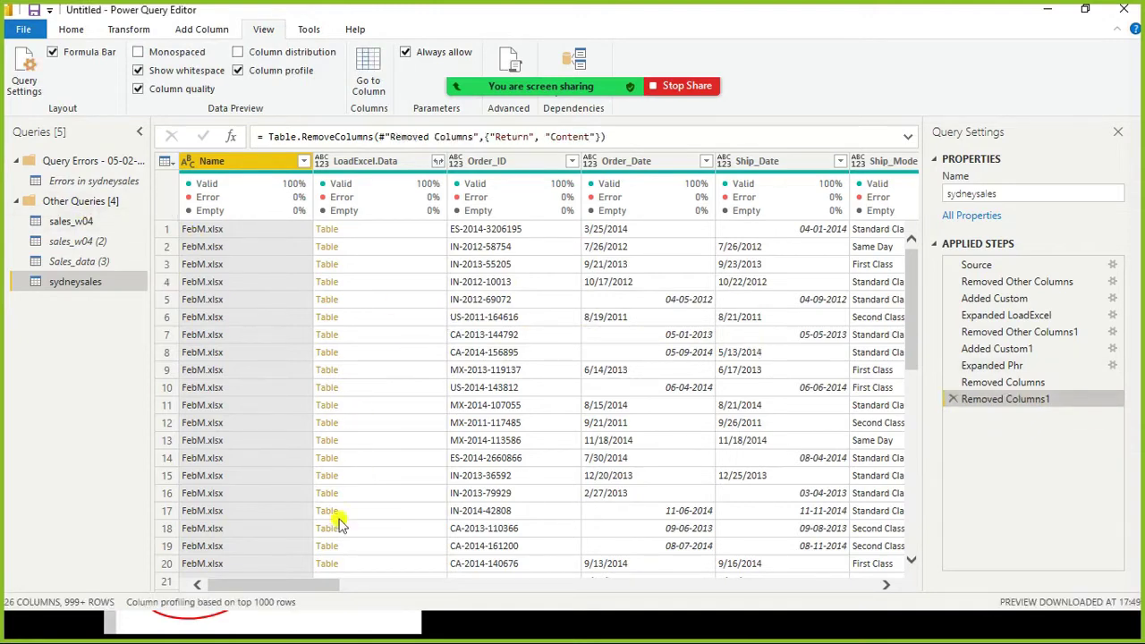
Examine the untyped Sales values across the rows of the sydneysales preview for the source of the errors.
{"action": "left_click_drag", "start_coordinate": [315, 589], "coordinate": [772, 597]}
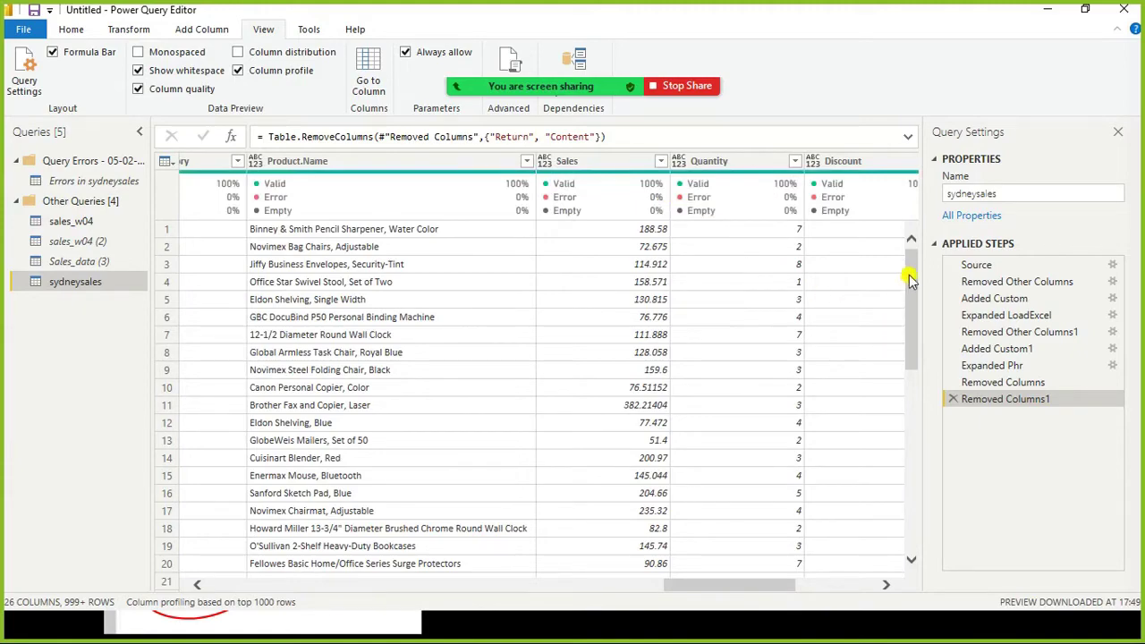
{"action": "left_click_drag", "start_coordinate": [910, 280], "coordinate": [912, 577]}
{"action": "left_click_drag", "start_coordinate": [912, 535], "coordinate": [912, 577]}
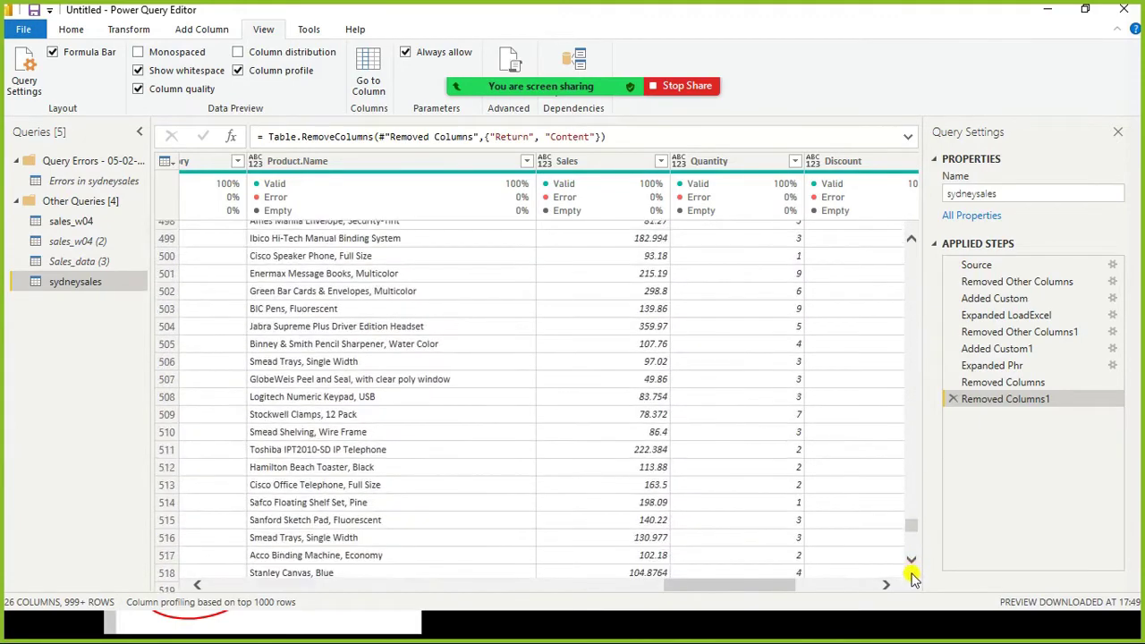
{"action": "left_click_drag", "start_coordinate": [912, 534], "coordinate": [918, 569]}
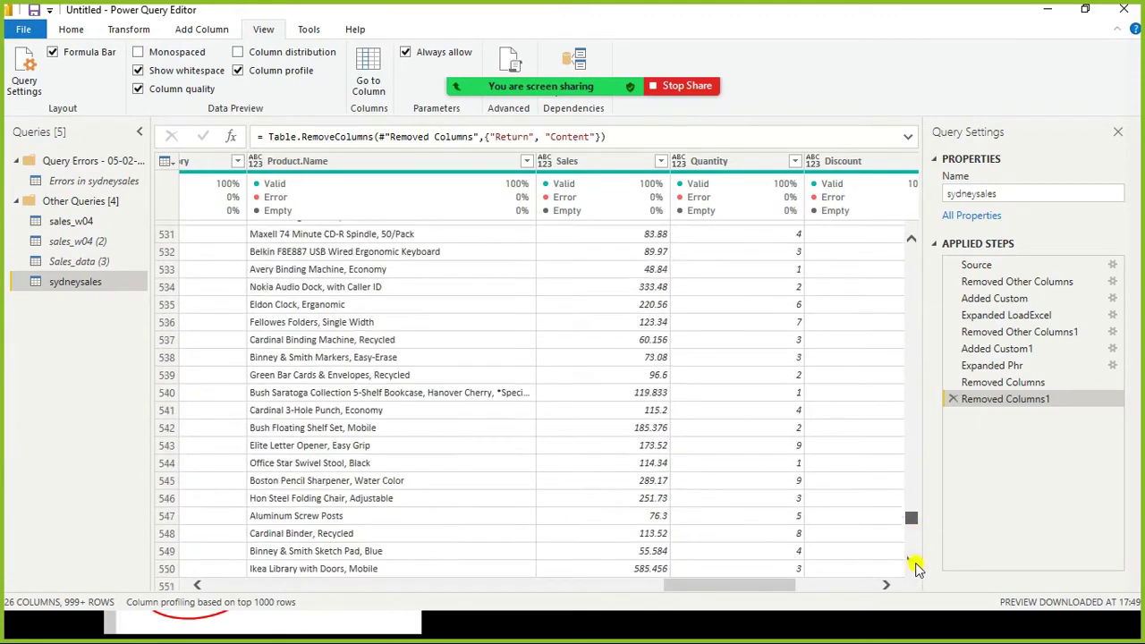
{"action": "left_click_drag", "start_coordinate": [912, 524], "coordinate": [905, 240]}
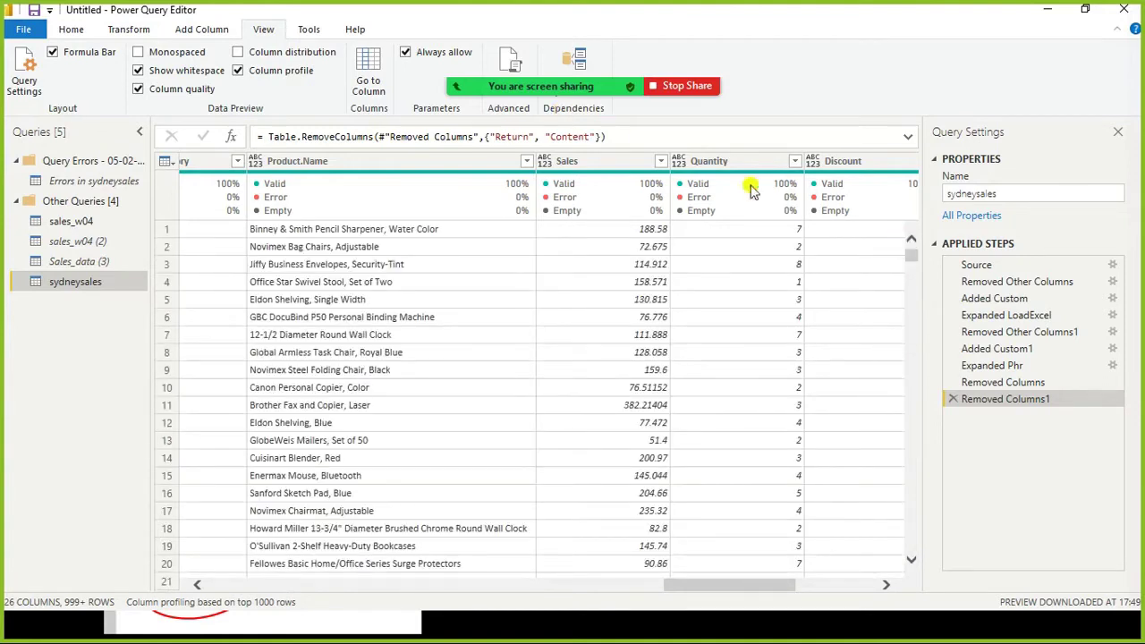
Examine the distinct values in the Sales column's filter list for non-numeric entries, leaving the filter unchanged.
{"action": "left_click", "coordinate": [661, 164]}
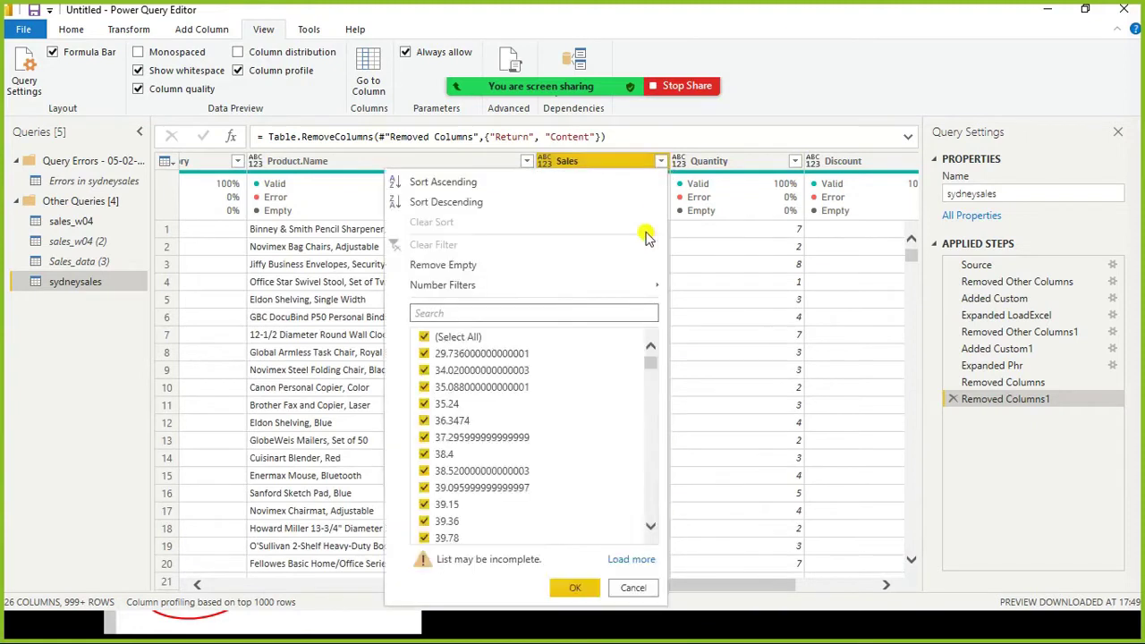
{"action": "scroll", "coordinate": [635, 403], "scroll_direction": "down", "scroll_amount": 2}
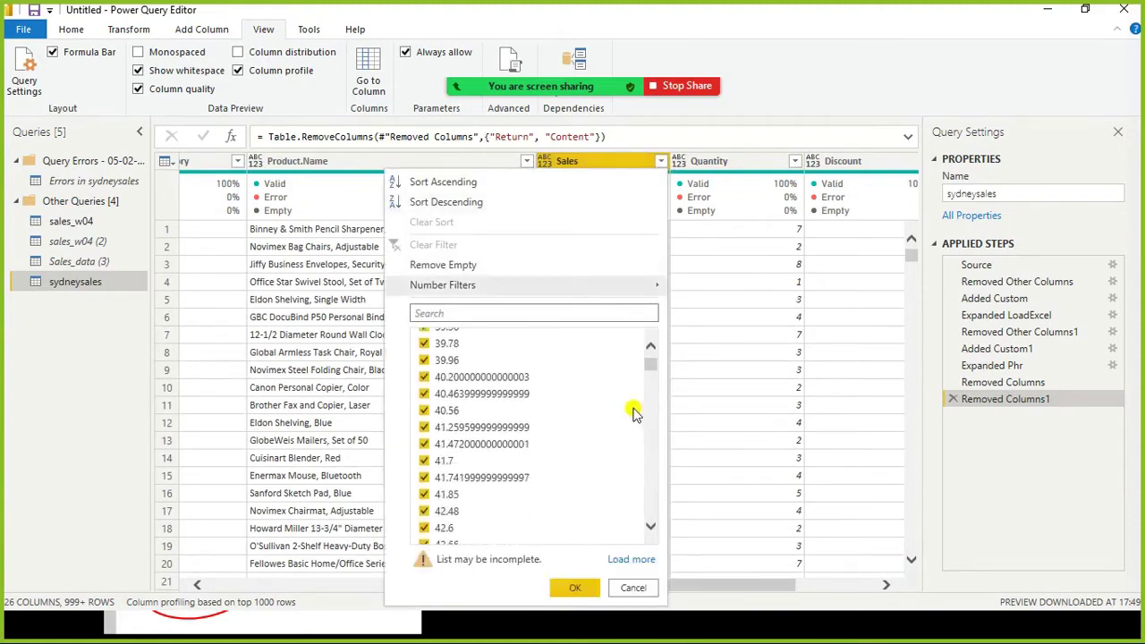
{"action": "scroll", "coordinate": [633, 413], "scroll_direction": "up", "scroll_amount": 4}
{"action": "scroll", "coordinate": [633, 413], "scroll_direction": "down", "scroll_amount": 10}
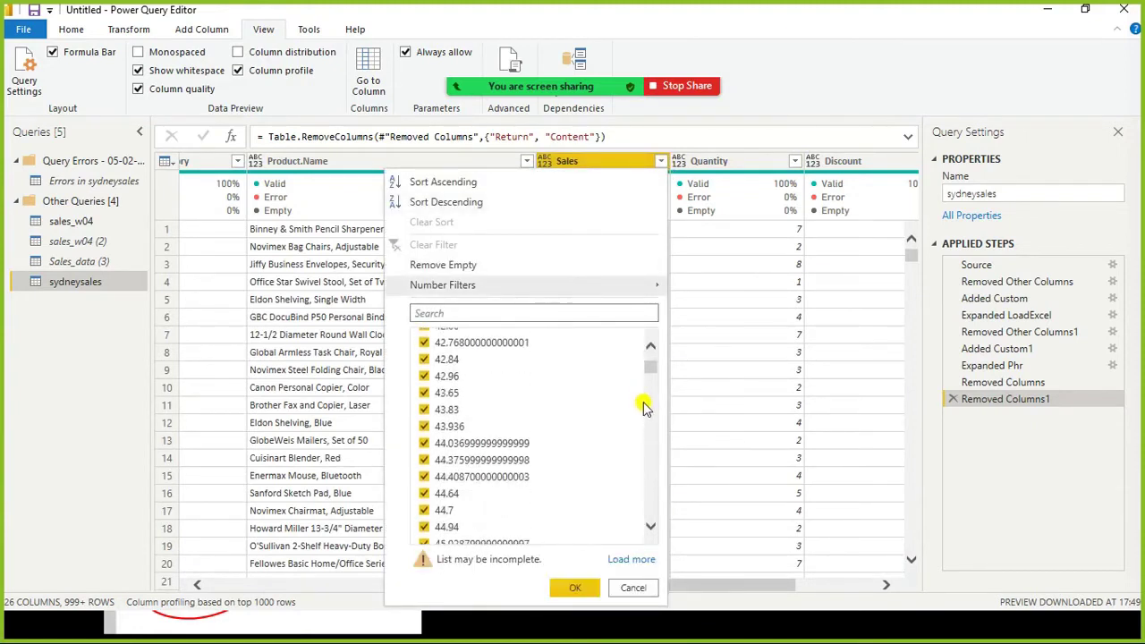
{"action": "left_click_drag", "start_coordinate": [650, 367], "coordinate": [657, 546]}
{"action": "scroll", "coordinate": [657, 492], "scroll_direction": "up", "scroll_amount": 10}
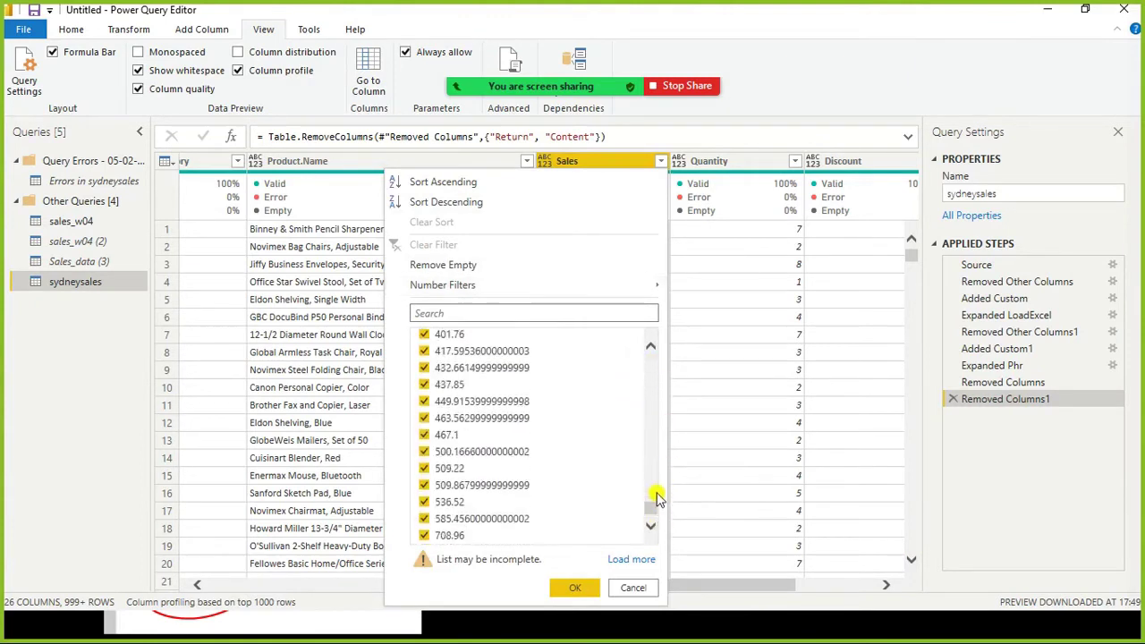
{"action": "scroll", "coordinate": [653, 403], "scroll_direction": "up", "scroll_amount": 5}
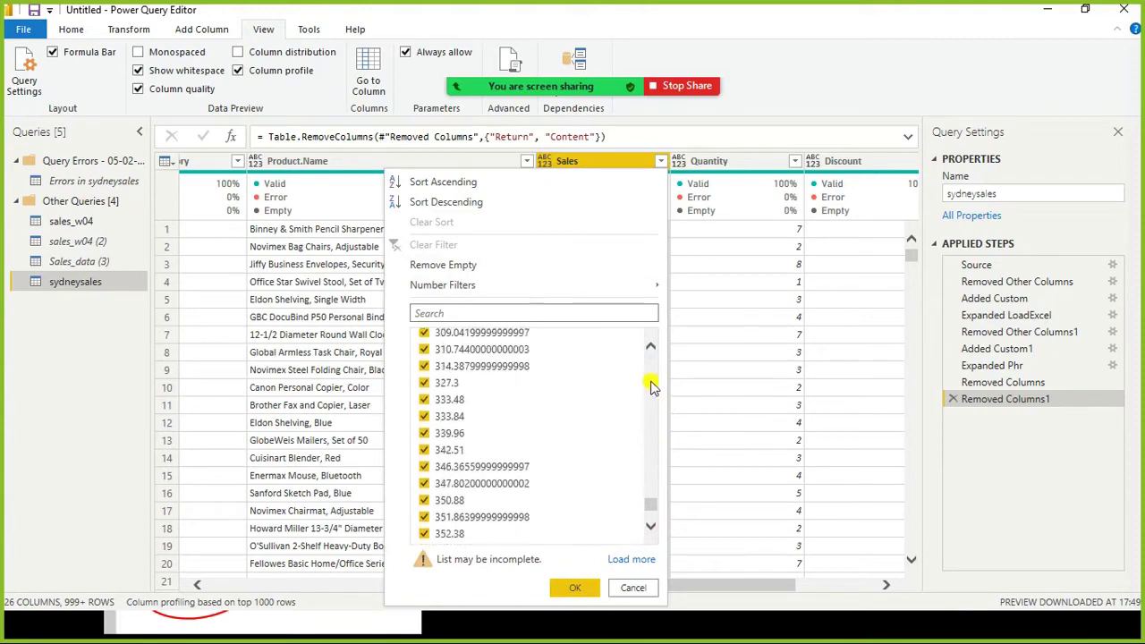
{"action": "scroll", "coordinate": [652, 386], "scroll_direction": "up", "scroll_amount": 5}
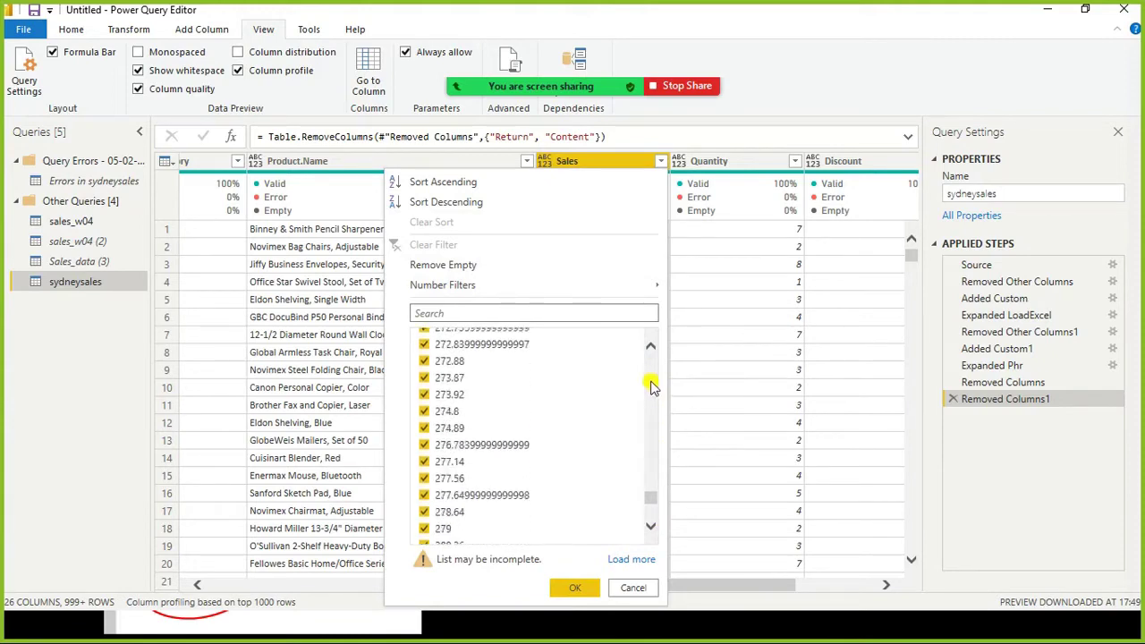
{"action": "scroll", "coordinate": [651, 382], "scroll_direction": "up", "scroll_amount": 10}
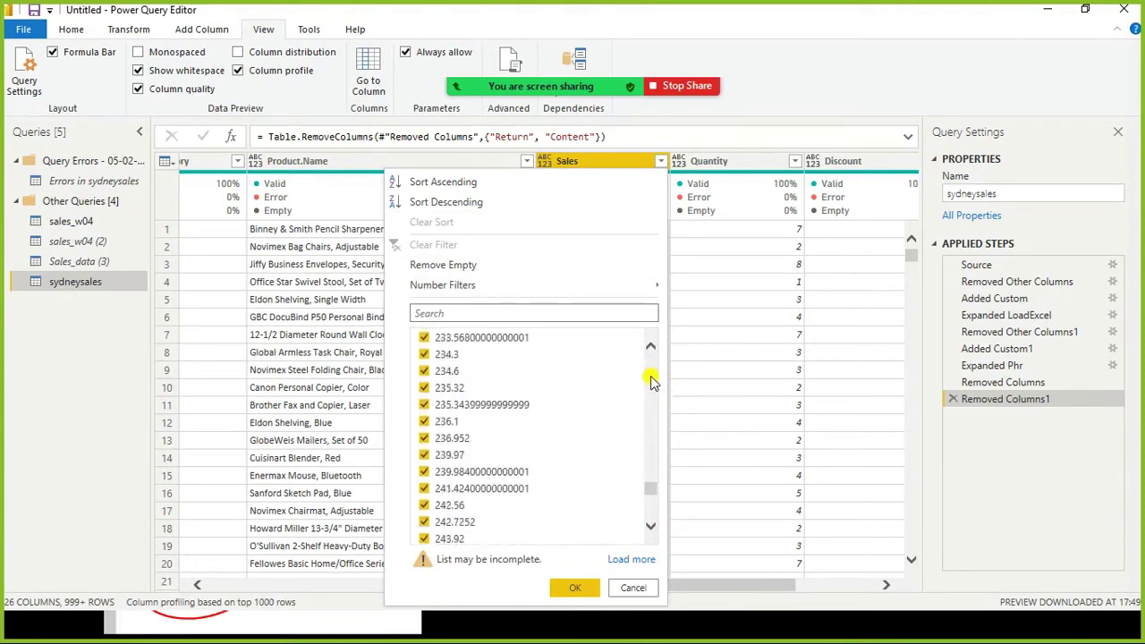
{"action": "scroll", "coordinate": [651, 382], "scroll_direction": "up", "scroll_amount": 5}
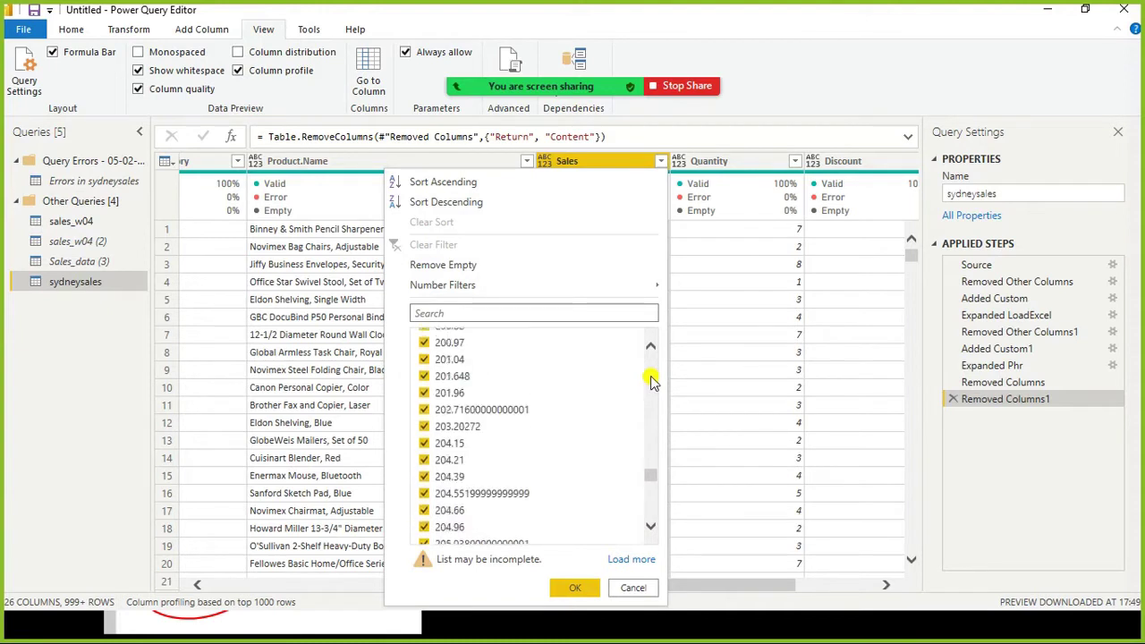
{"action": "scroll", "coordinate": [651, 382], "scroll_direction": "up", "scroll_amount": 6}
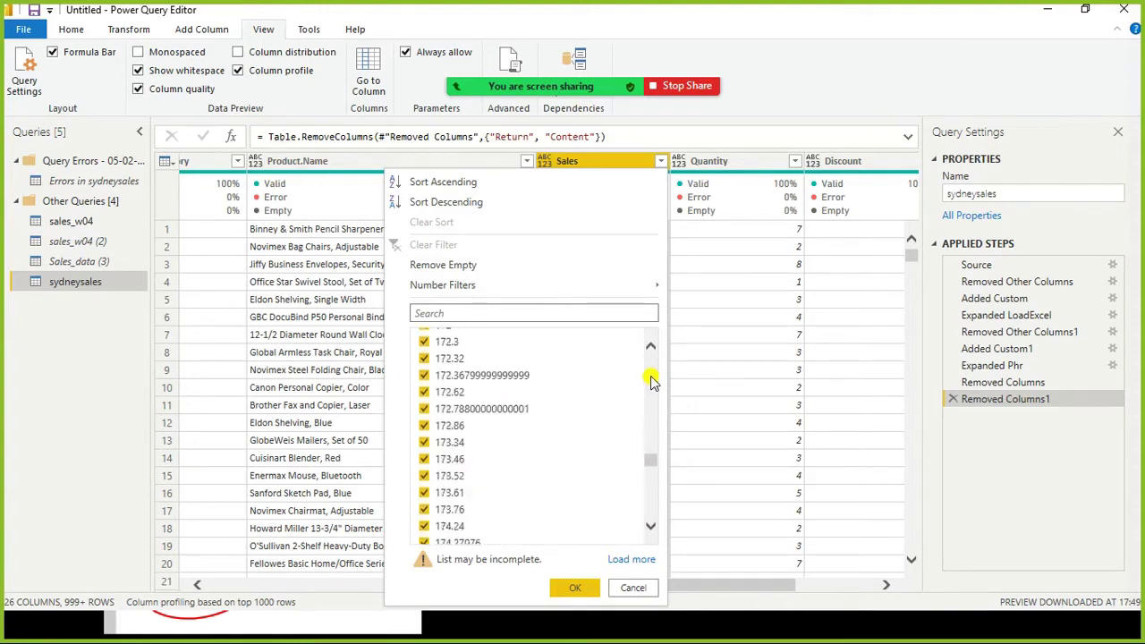
{"action": "left_click", "coordinate": [646, 586]}
Load the complete value list of the Name column filter and exclude FebM.xlsx so only MarM.xlsx rows remain.
{"action": "left_click_drag", "start_coordinate": [436, 582], "coordinate": [218, 584]}
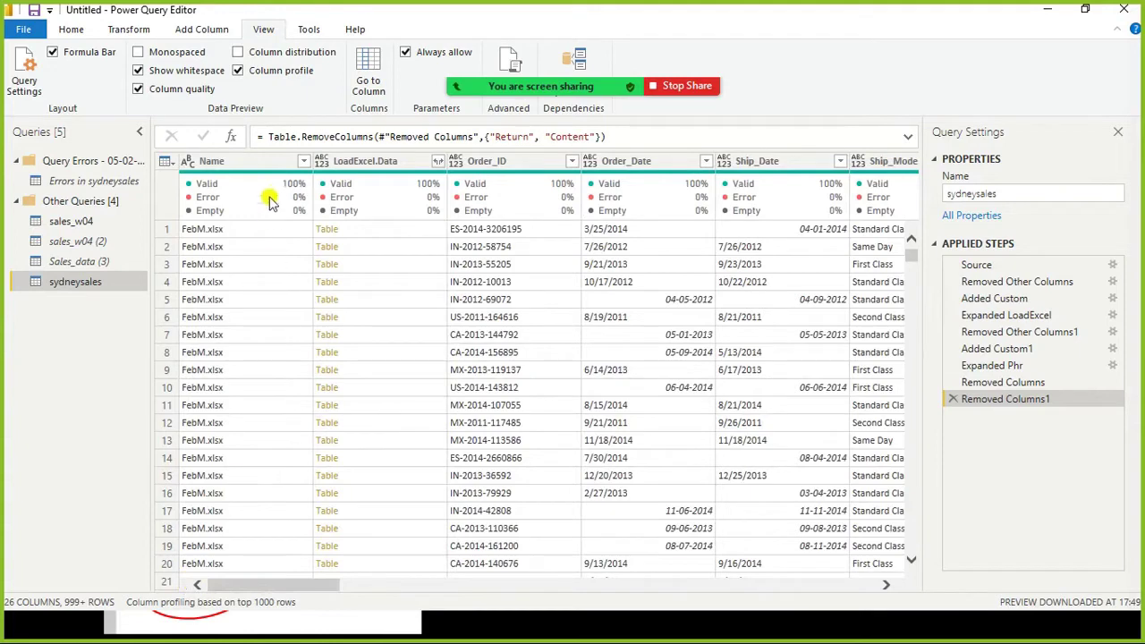
{"action": "left_click", "coordinate": [303, 163]}
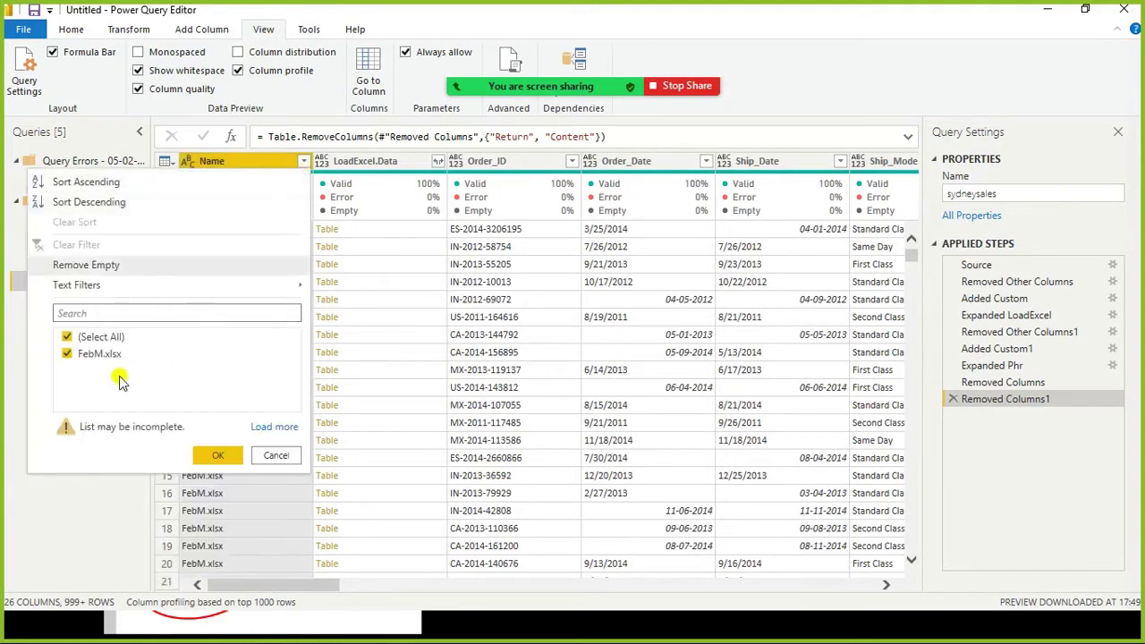
{"action": "left_click", "coordinate": [262, 426]}
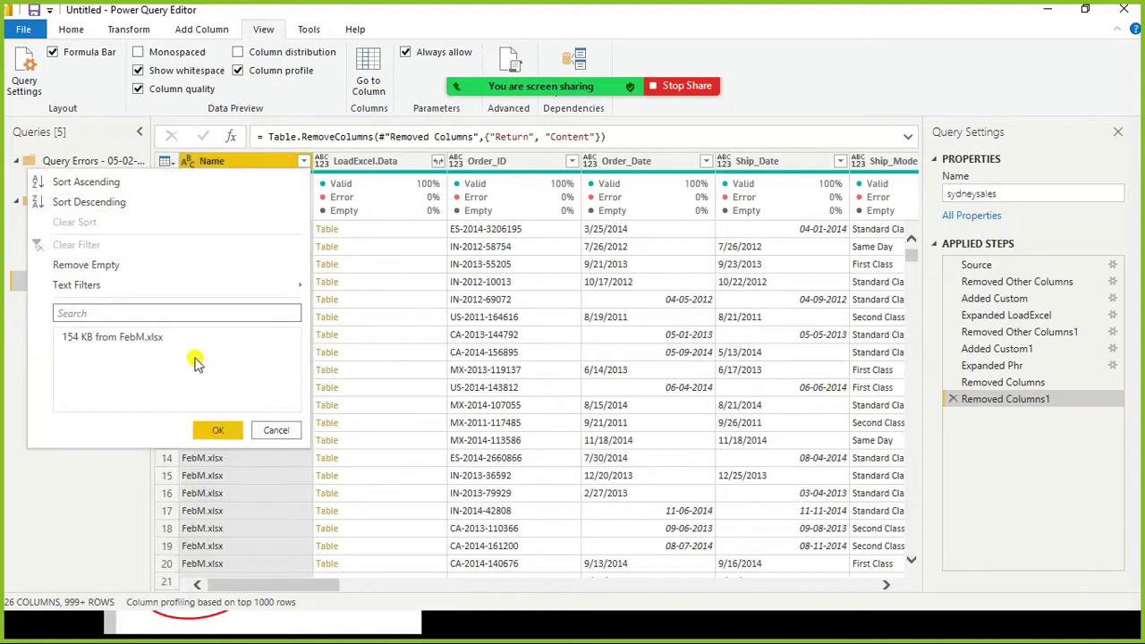
{"action": "left_click", "coordinate": [67, 354]}
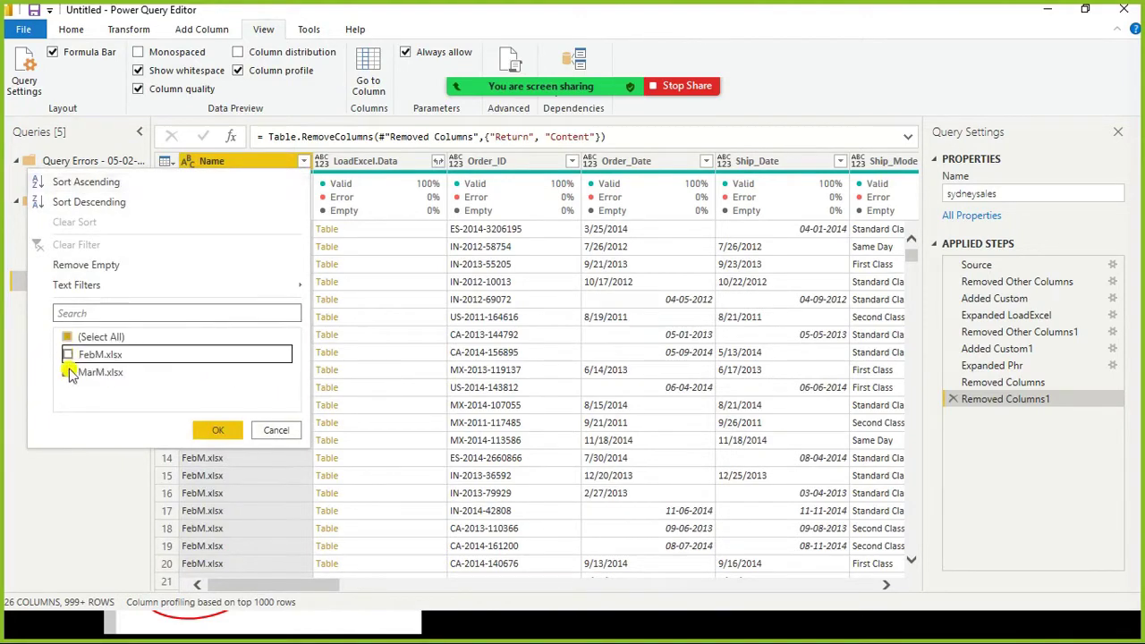
{"action": "left_click", "coordinate": [215, 429]}
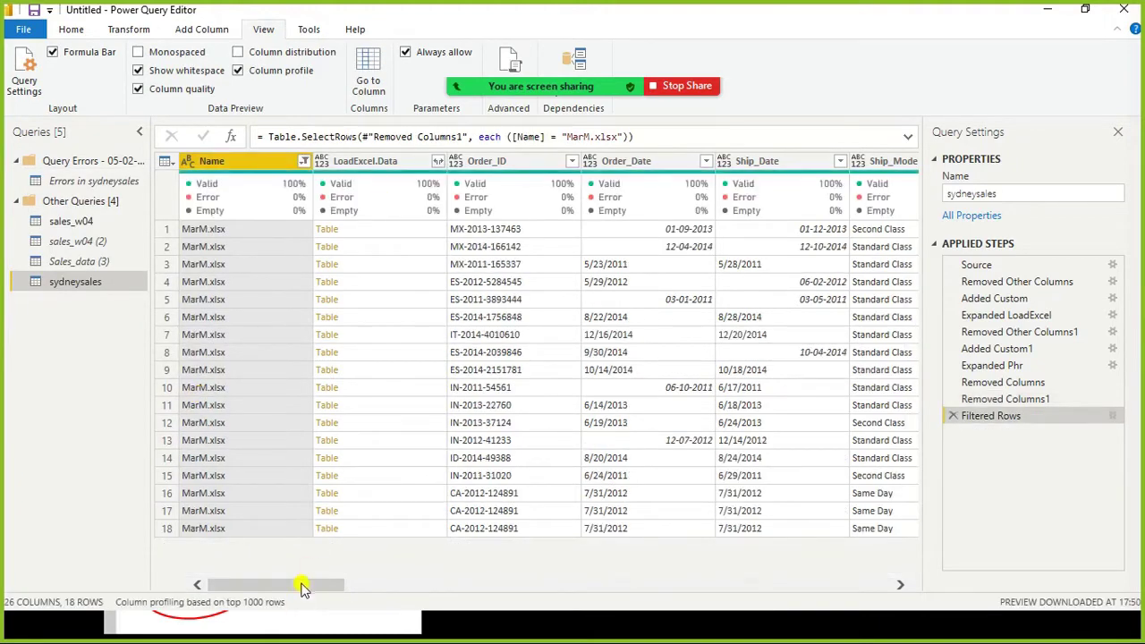
Examine the Sales values of the MarM.xlsx rows and the column's available commands and data types, admitting the waiting meeting participant.
{"action": "left_click_drag", "start_coordinate": [302, 586], "coordinate": [823, 584]}
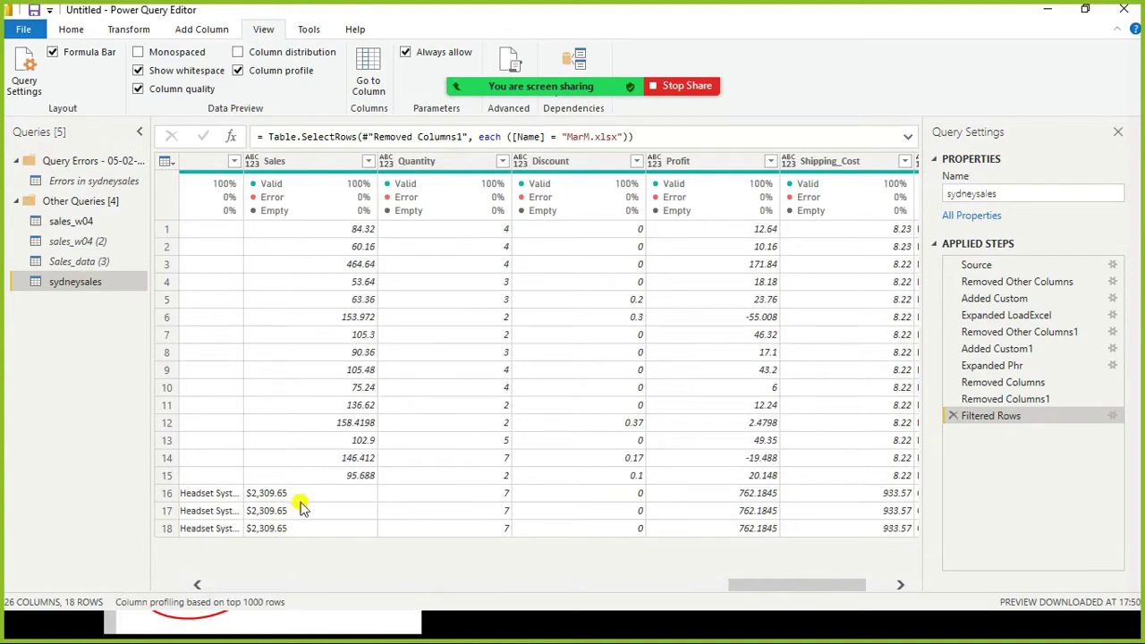
{"action": "right_click", "coordinate": [274, 161]}
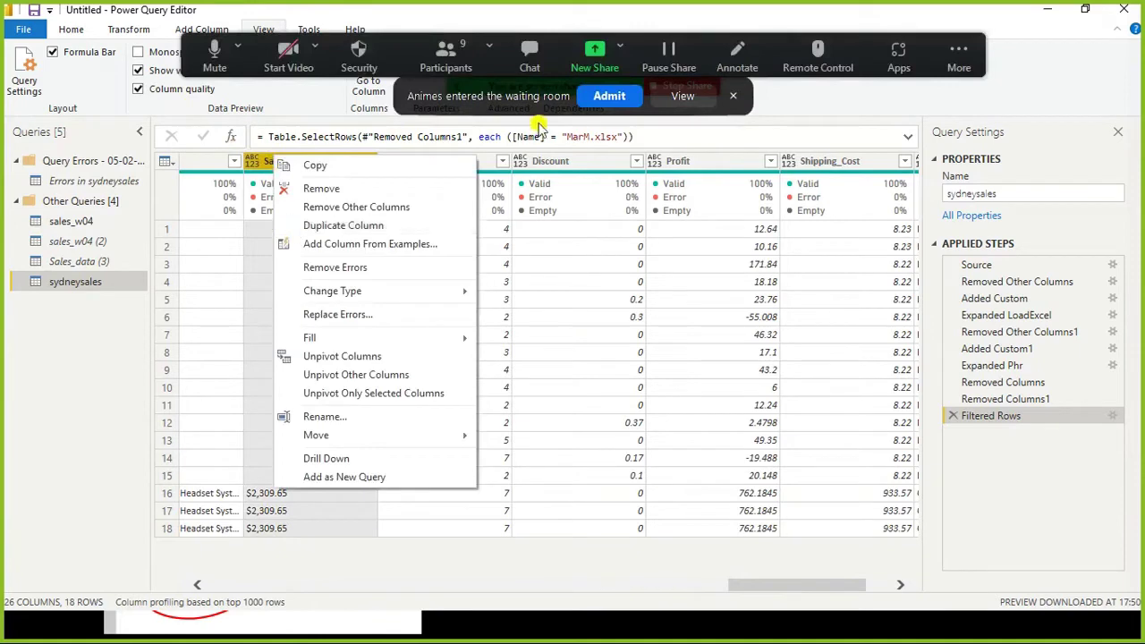
{"action": "left_click", "coordinate": [595, 99]}
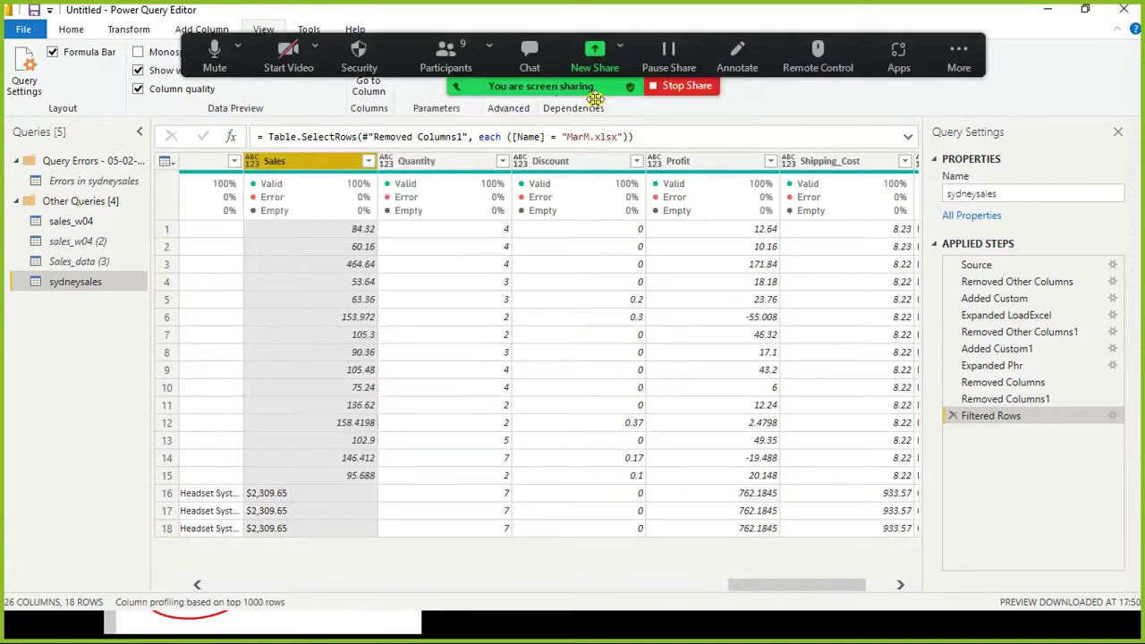
{"action": "right_click", "coordinate": [303, 169]}
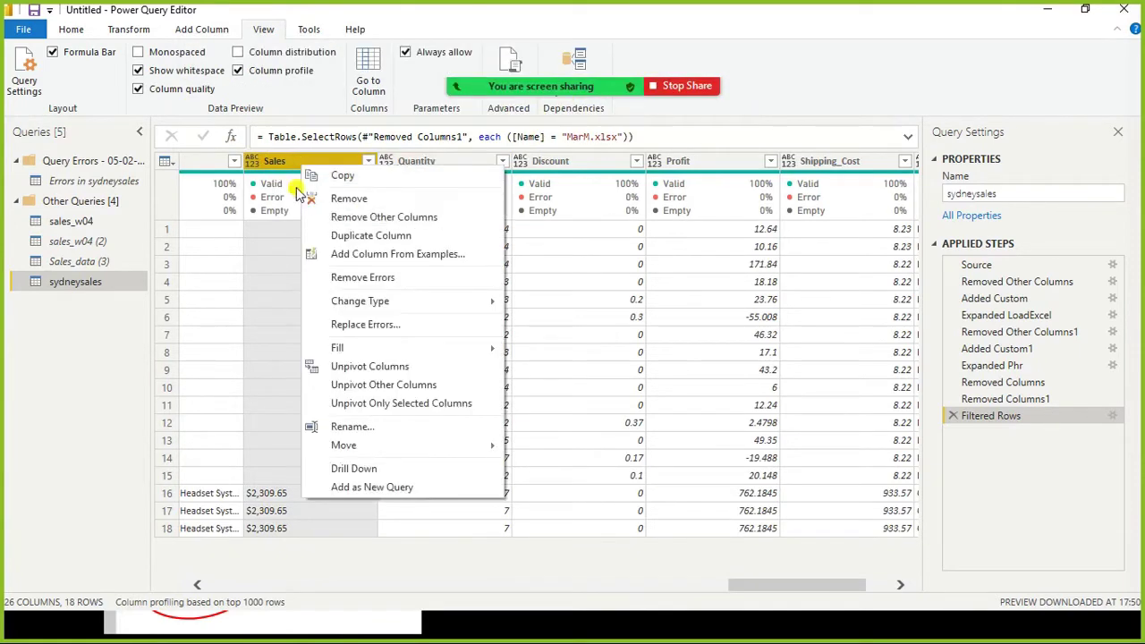
{"action": "left_click", "coordinate": [255, 162]}
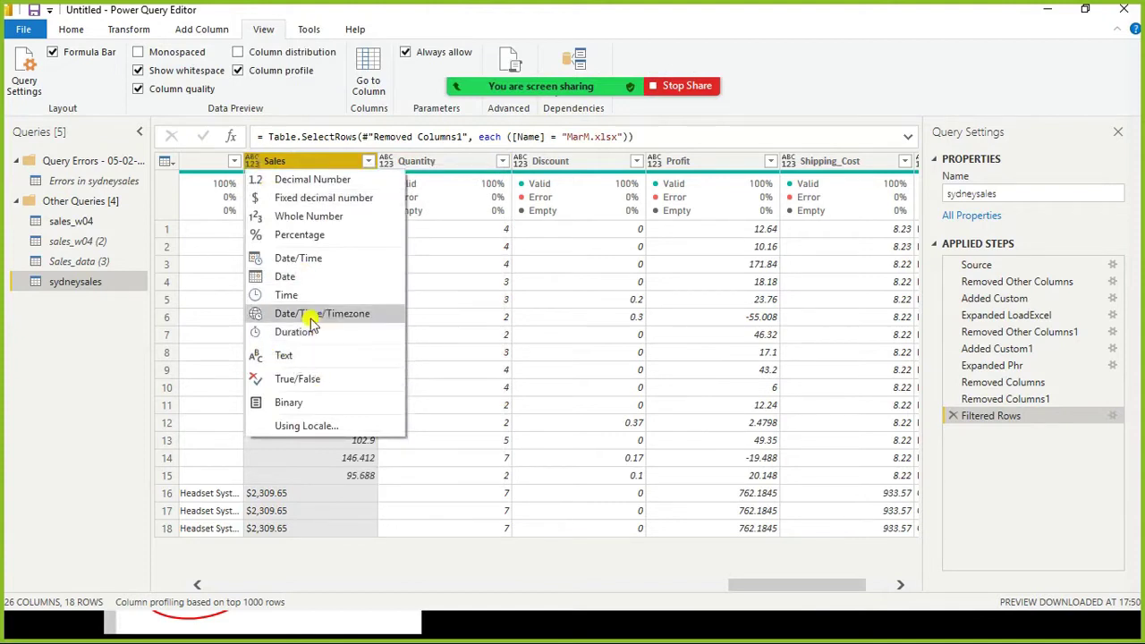
{"action": "left_click", "coordinate": [416, 34]}
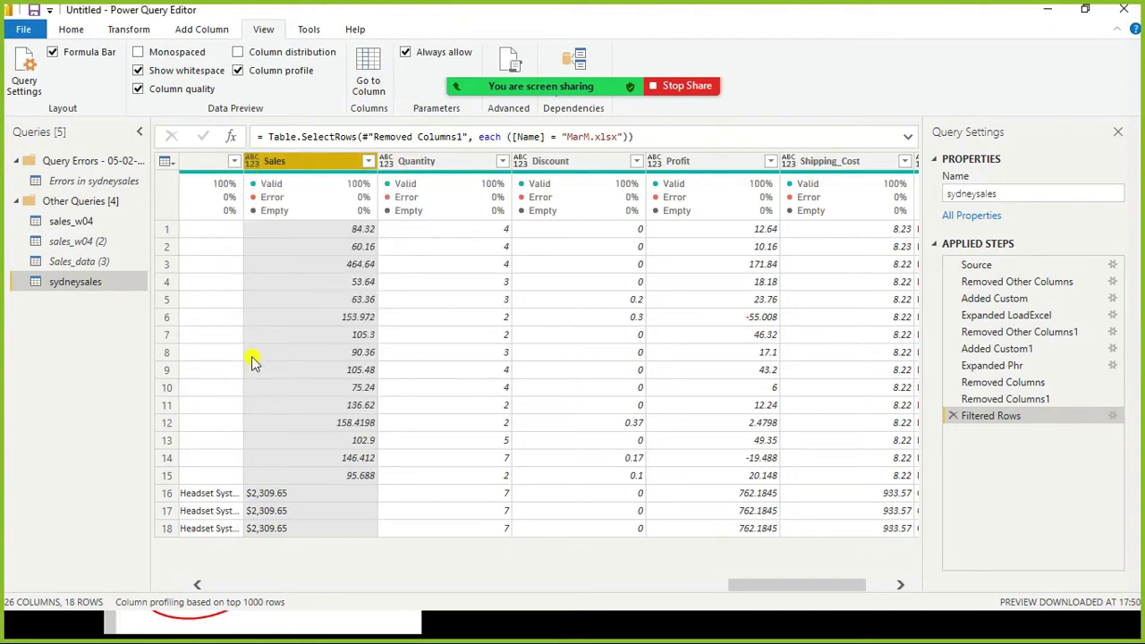
Try the Text data type on the Sales column, review its column commands and delete the resulting Changed Type step.
{"action": "left_click", "coordinate": [254, 164]}
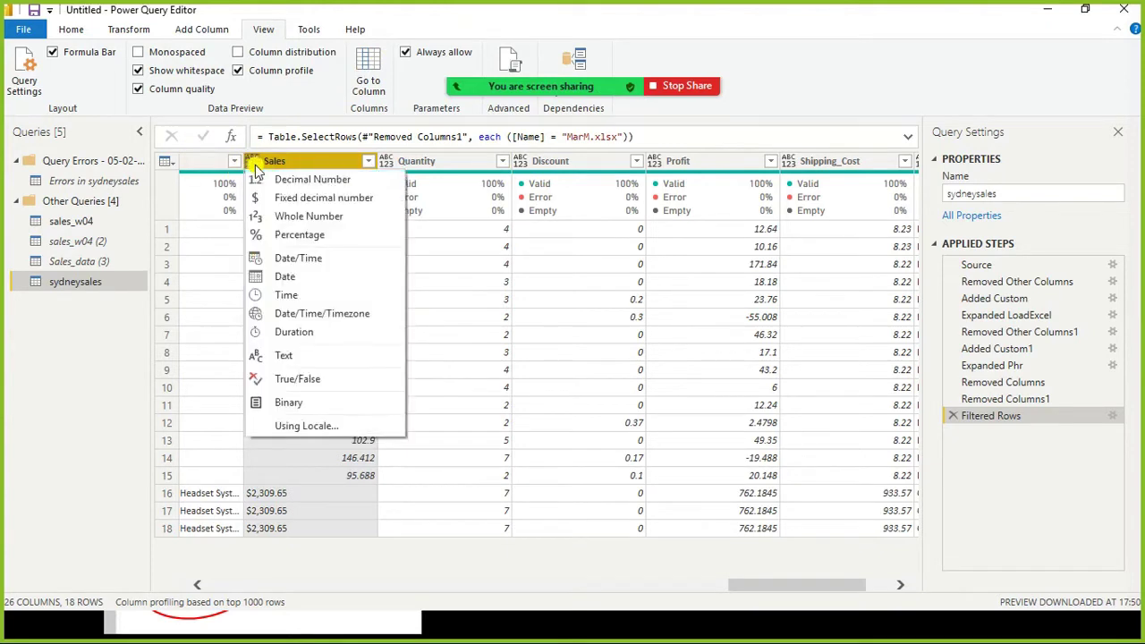
{"action": "left_click", "coordinate": [298, 358]}
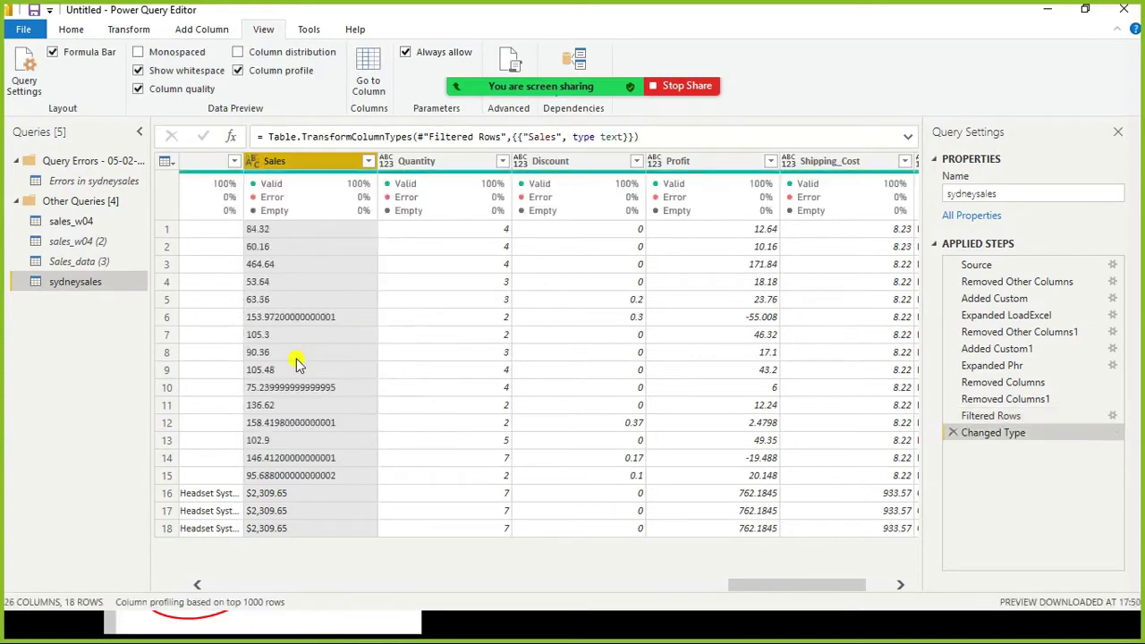
{"action": "right_click", "coordinate": [275, 166]}
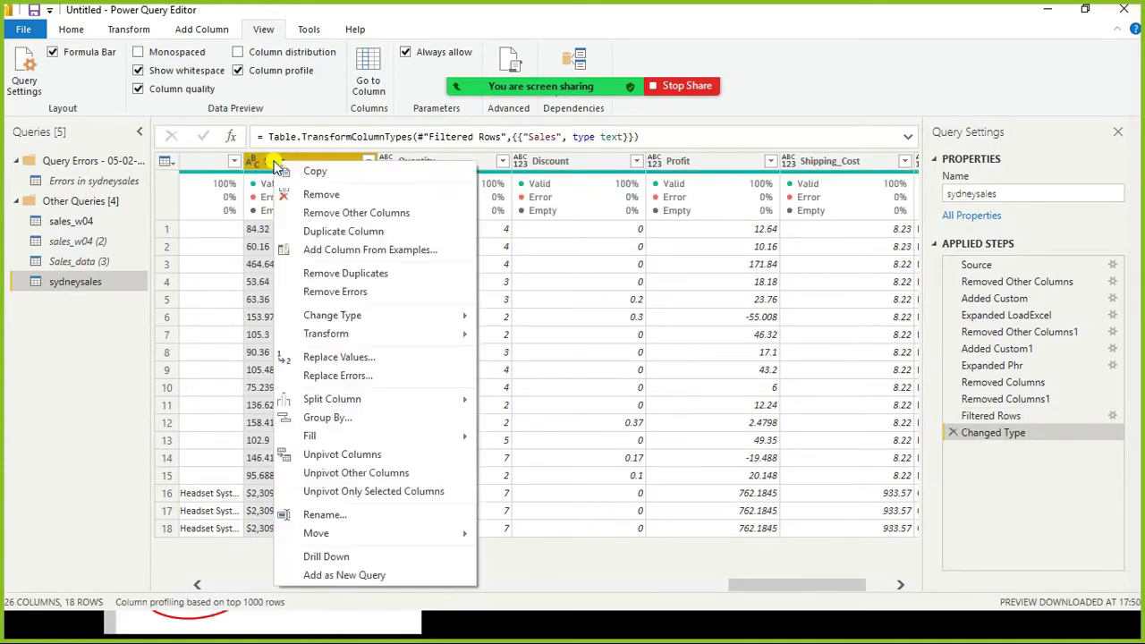
{"action": "left_click", "coordinate": [242, 169]}
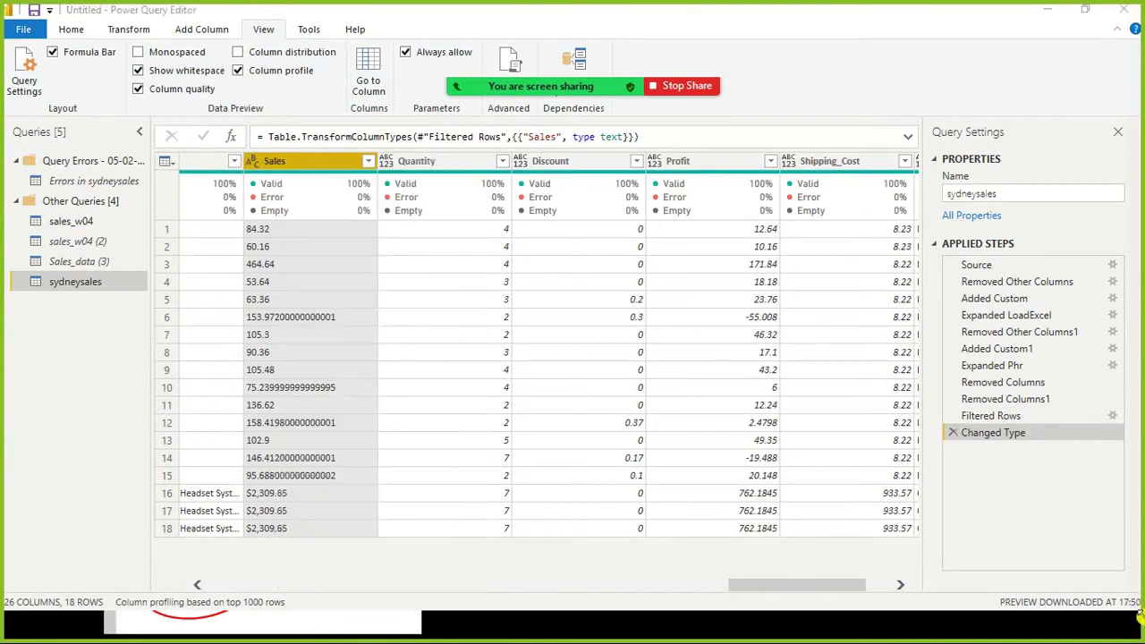
{"action": "left_click", "coordinate": [954, 433]}
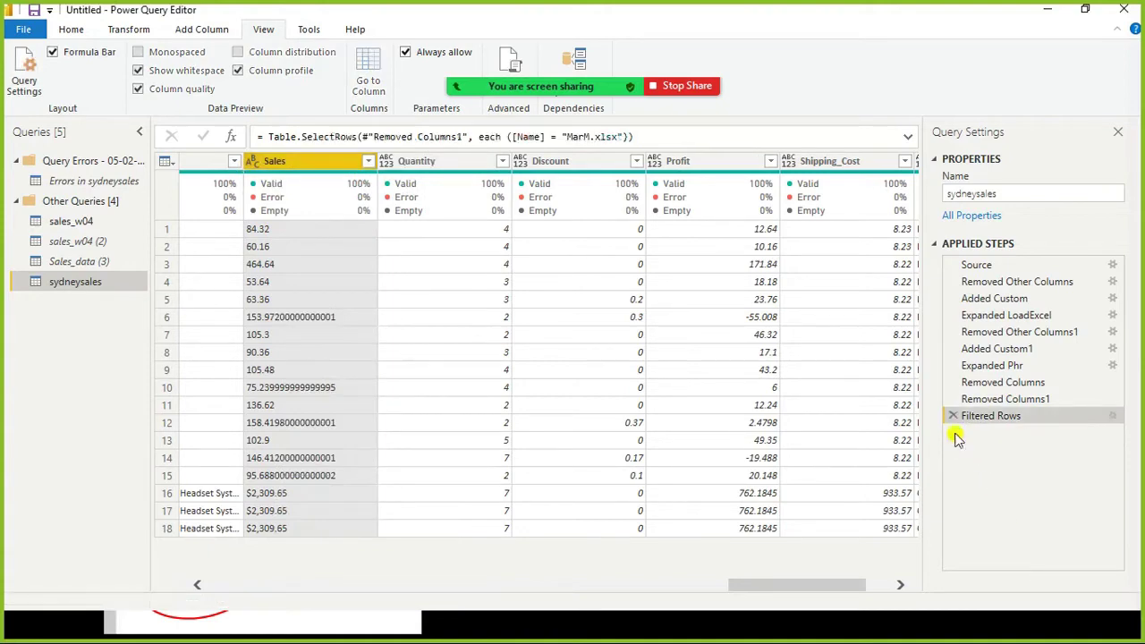
Compare the commands offered for the untyped Sales and Discount columns, and collapse the column statistics area.
{"action": "right_click", "coordinate": [281, 166]}
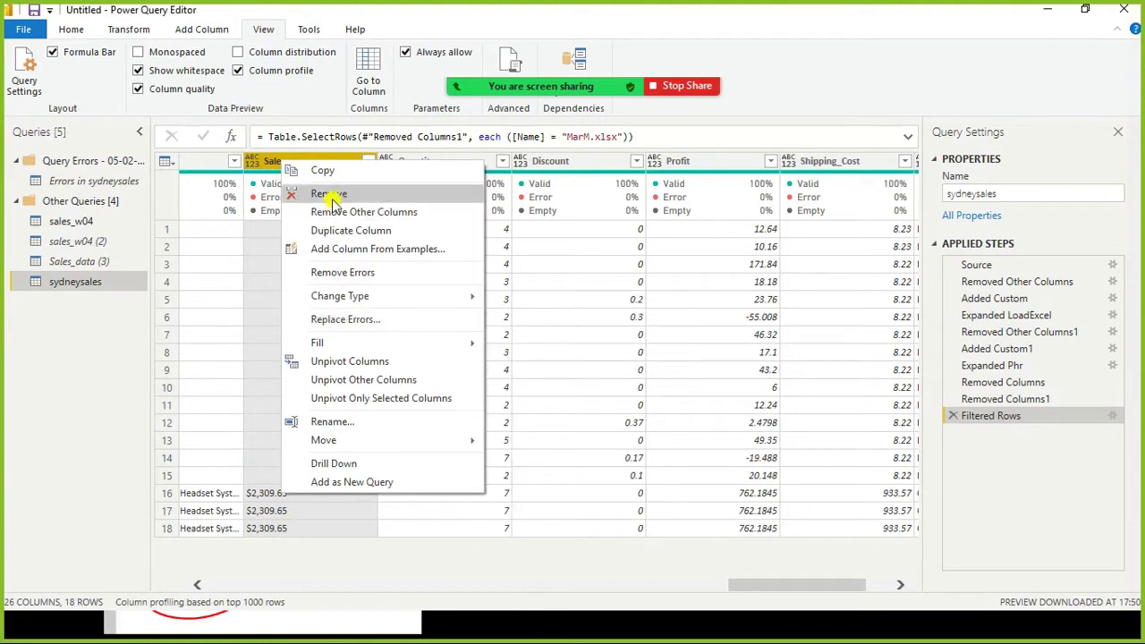
{"action": "mouse_move", "coordinate": [431, 350]}
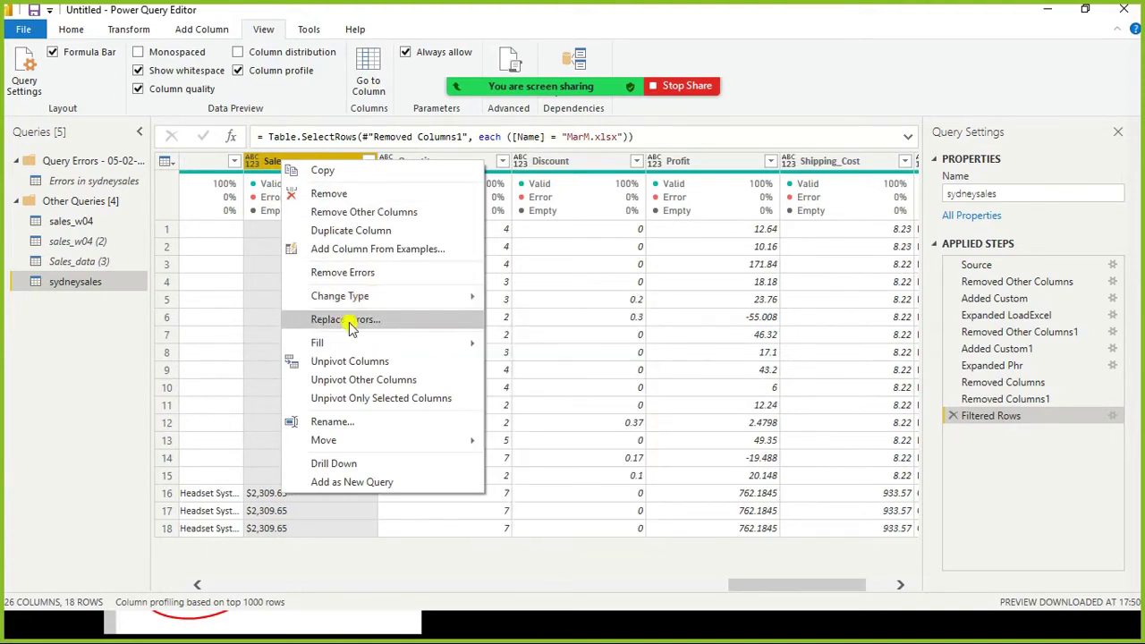
{"action": "left_click", "coordinate": [566, 170]}
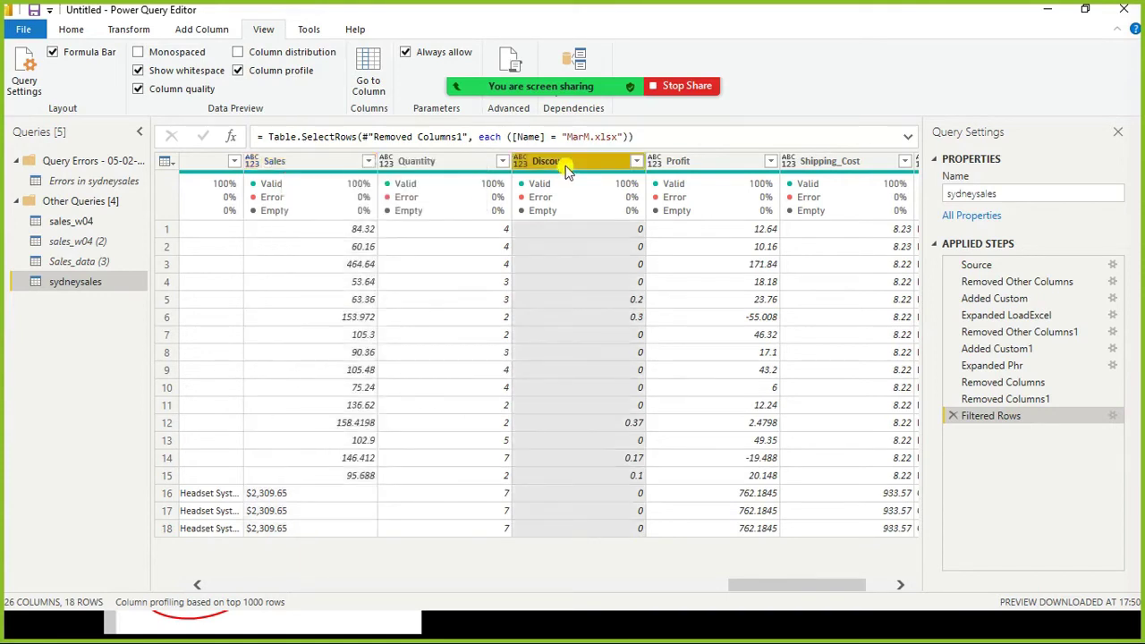
{"action": "right_click", "coordinate": [565, 169]}
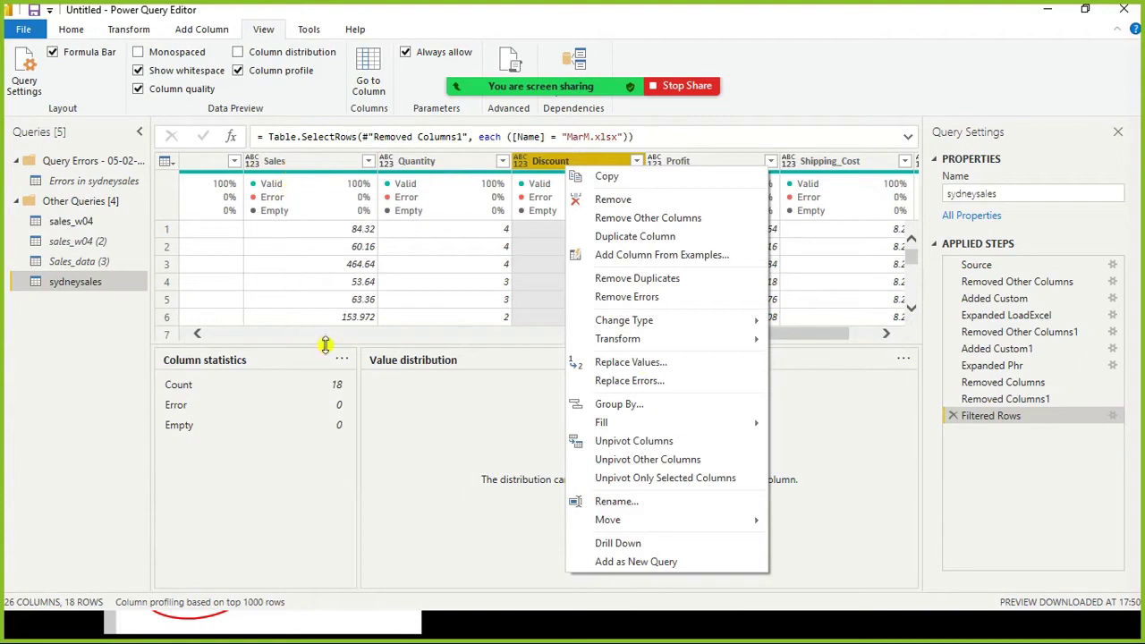
{"action": "left_click", "coordinate": [391, 347]}
{"action": "left_click_drag", "start_coordinate": [396, 356], "coordinate": [397, 563]}
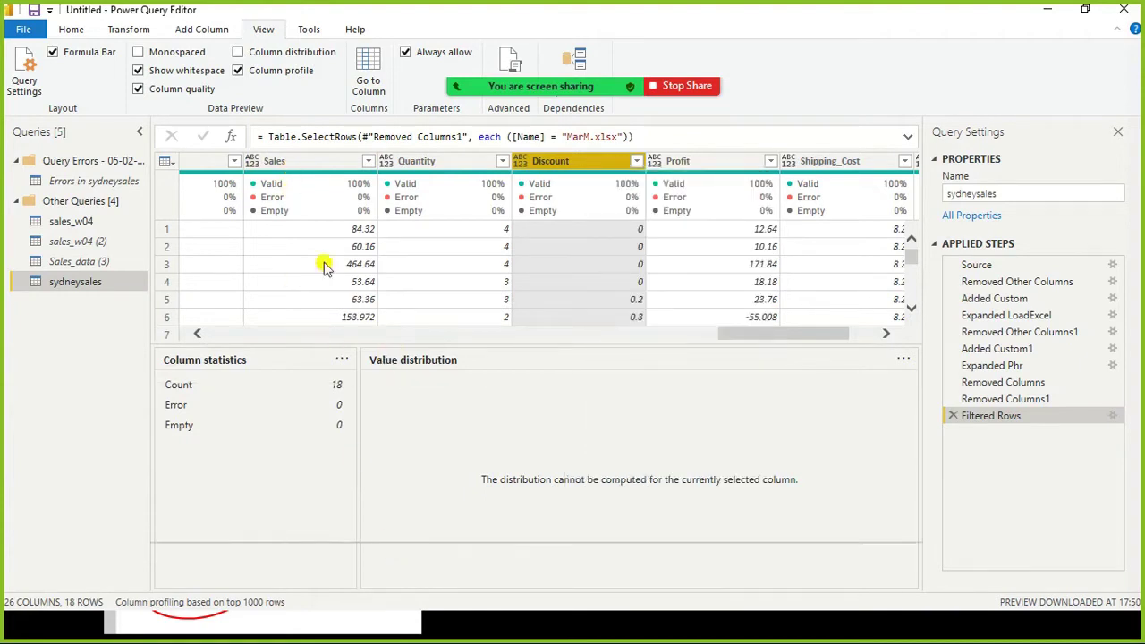
Convert the Sales column to Text and replace each $ in it with an empty value.
{"action": "left_click", "coordinate": [253, 165]}
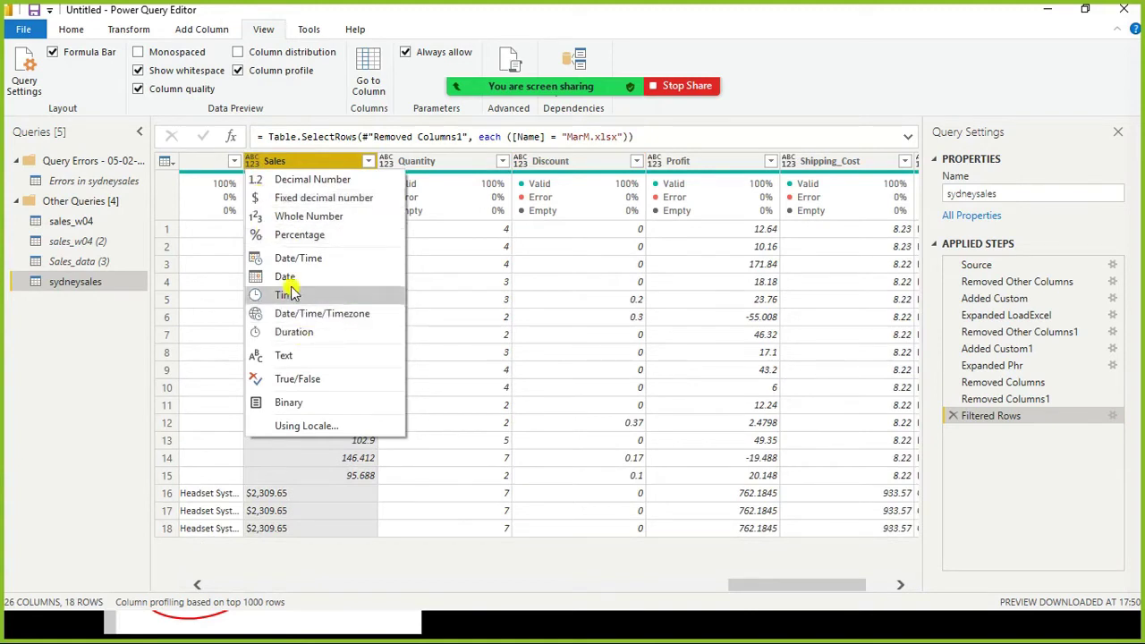
{"action": "left_click", "coordinate": [288, 358]}
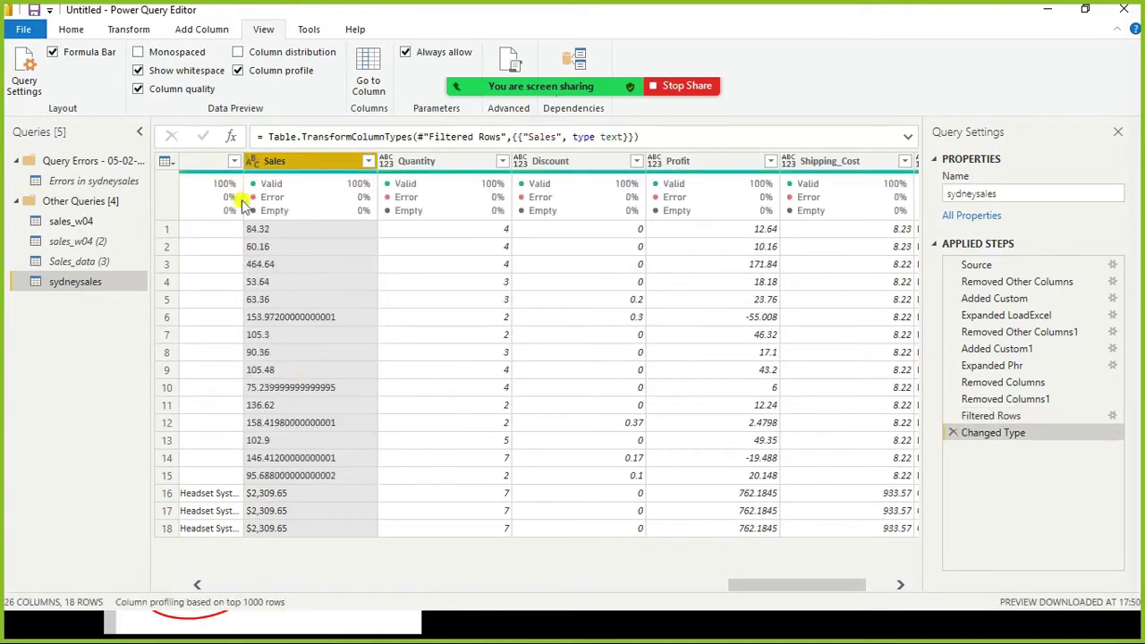
{"action": "right_click", "coordinate": [301, 166]}
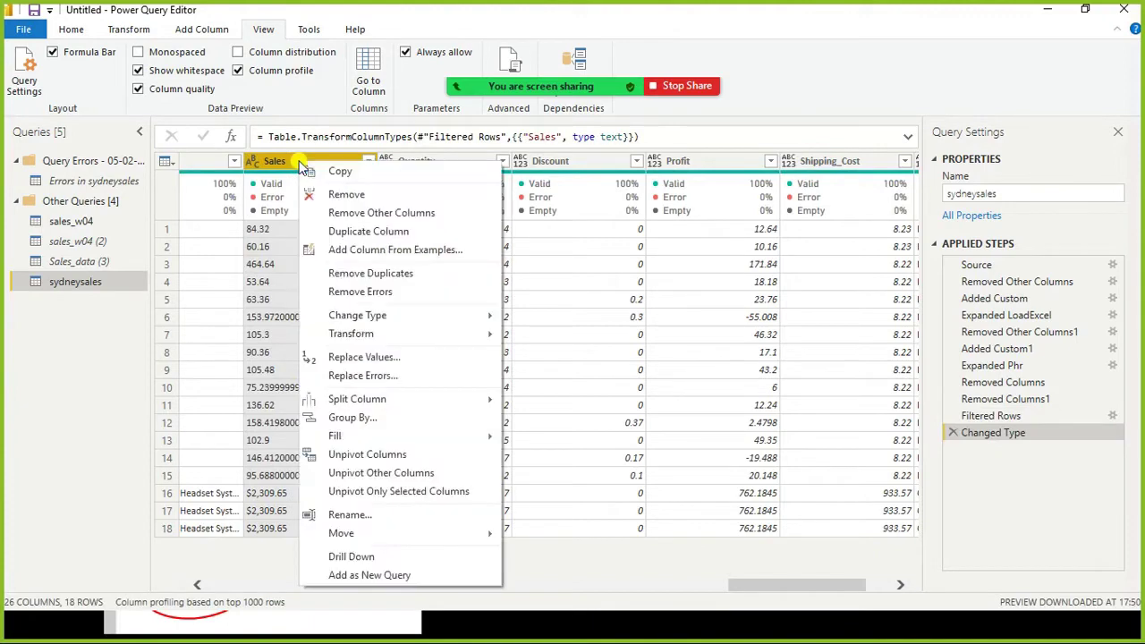
{"action": "left_click", "coordinate": [399, 358]}
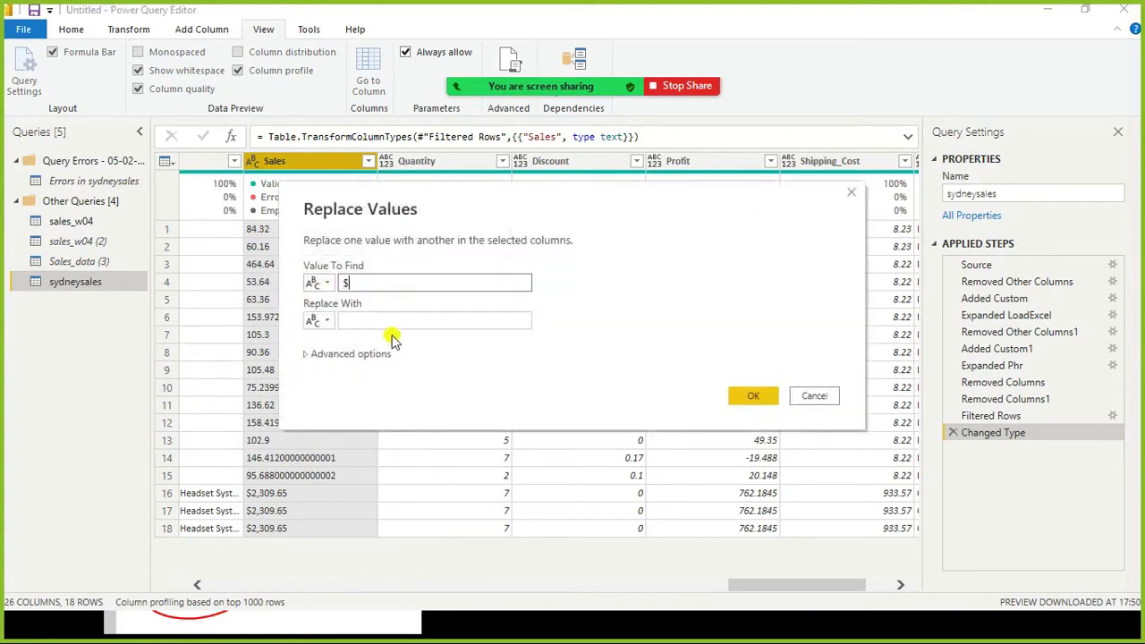
{"action": "left_click", "coordinate": [389, 319]}
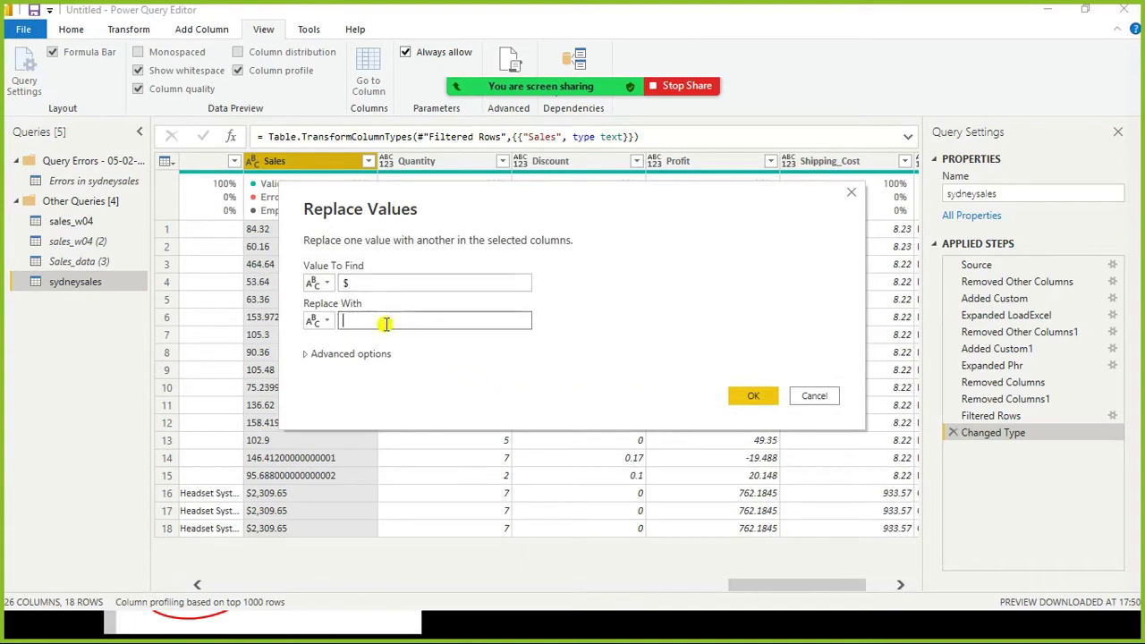
{"action": "left_click", "coordinate": [743, 395]}
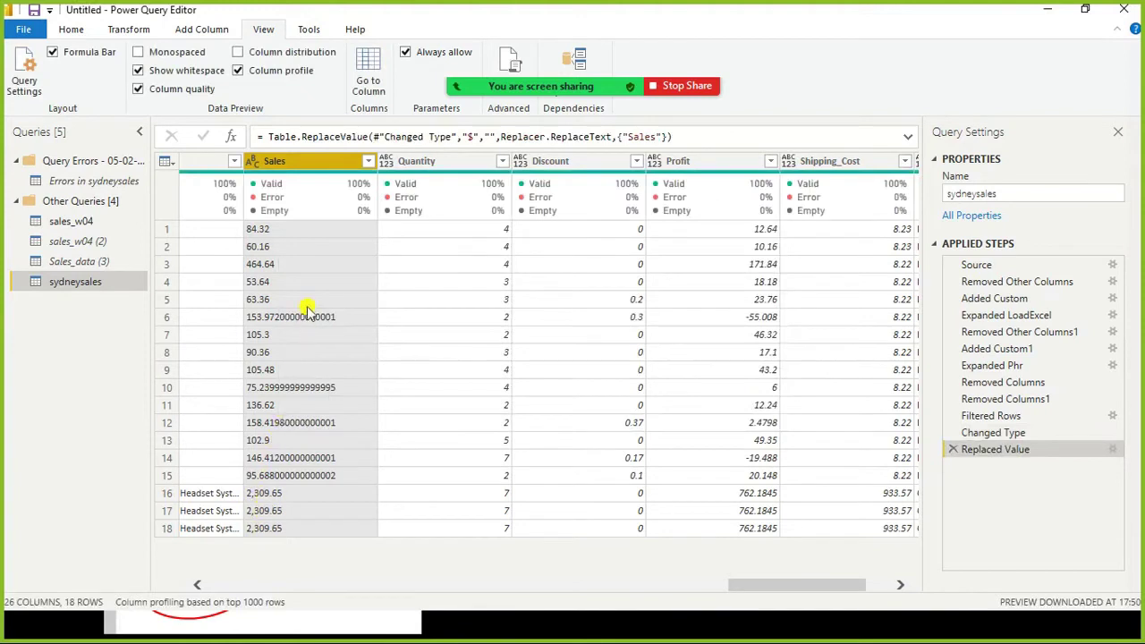
Set the cleaned Sales column's data type to Decimal Number.
{"action": "left_click", "coordinate": [253, 163]}
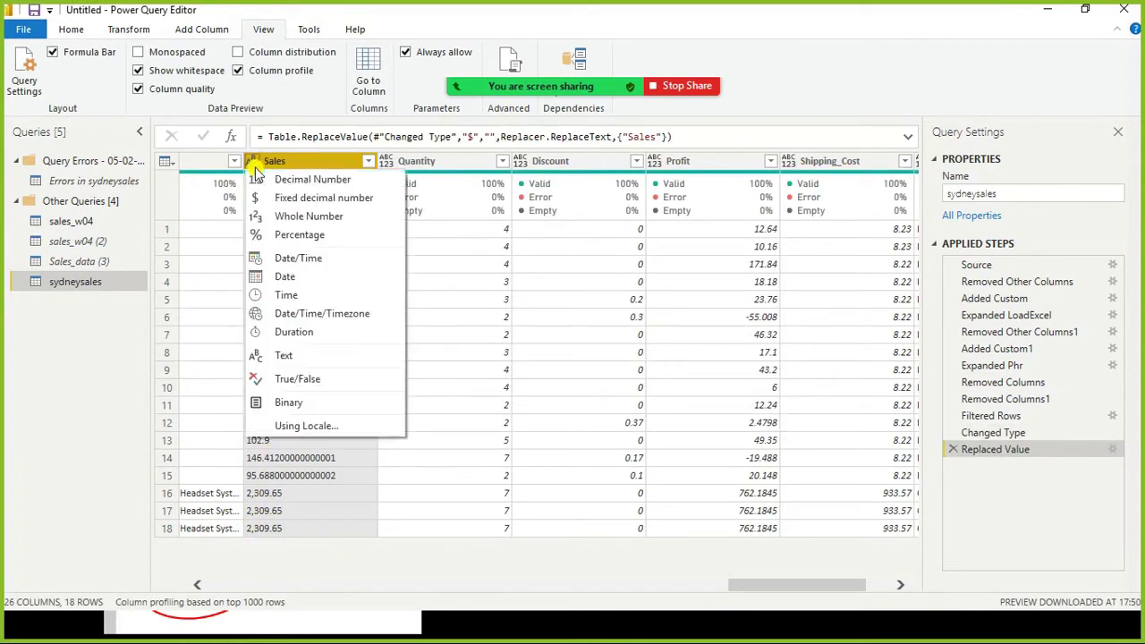
{"action": "left_click", "coordinate": [258, 179]}
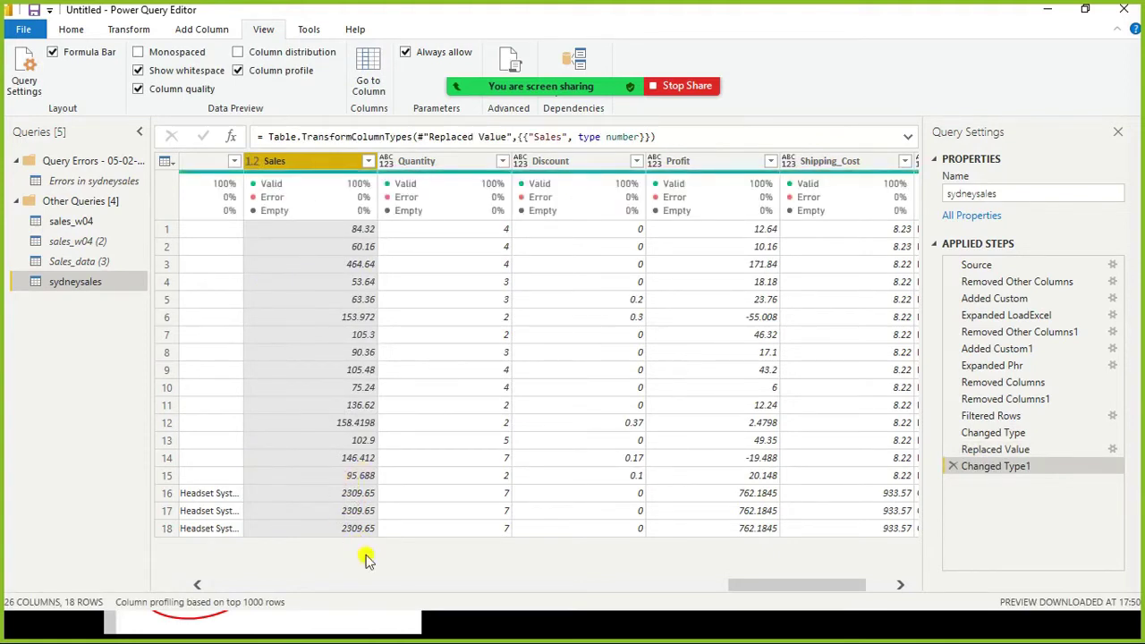
Apply the Name column's filter with all listed values selected after the Sales type change.
{"action": "left_click", "coordinate": [530, 587]}
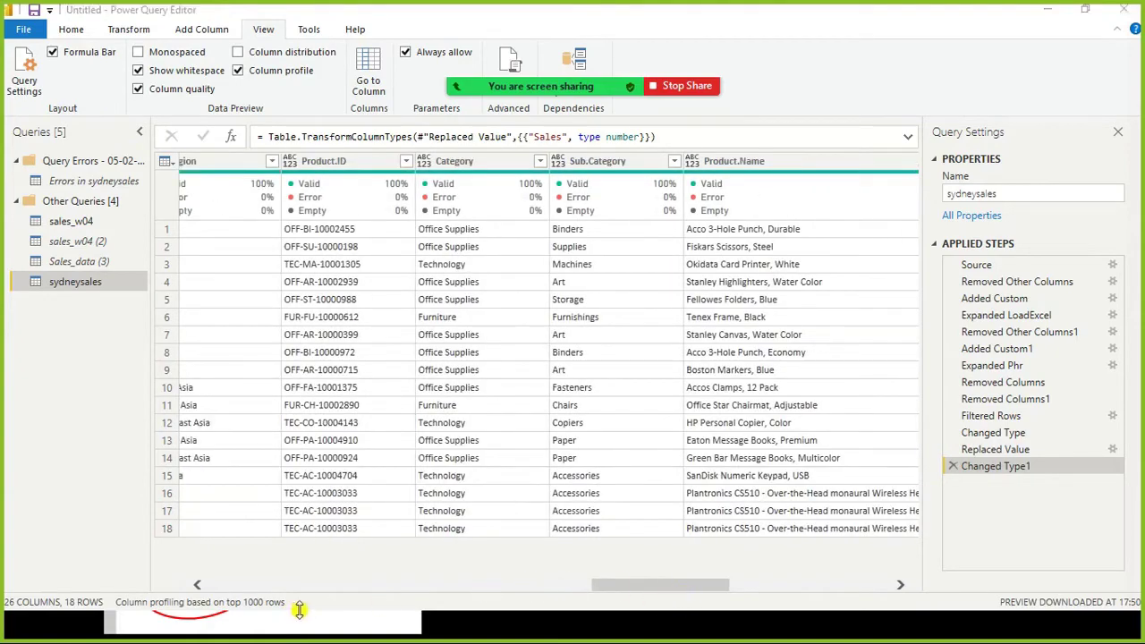
{"action": "left_click", "coordinate": [511, 585]}
{"action": "left_click", "coordinate": [298, 585]}
{"action": "left_click", "coordinate": [297, 585]}
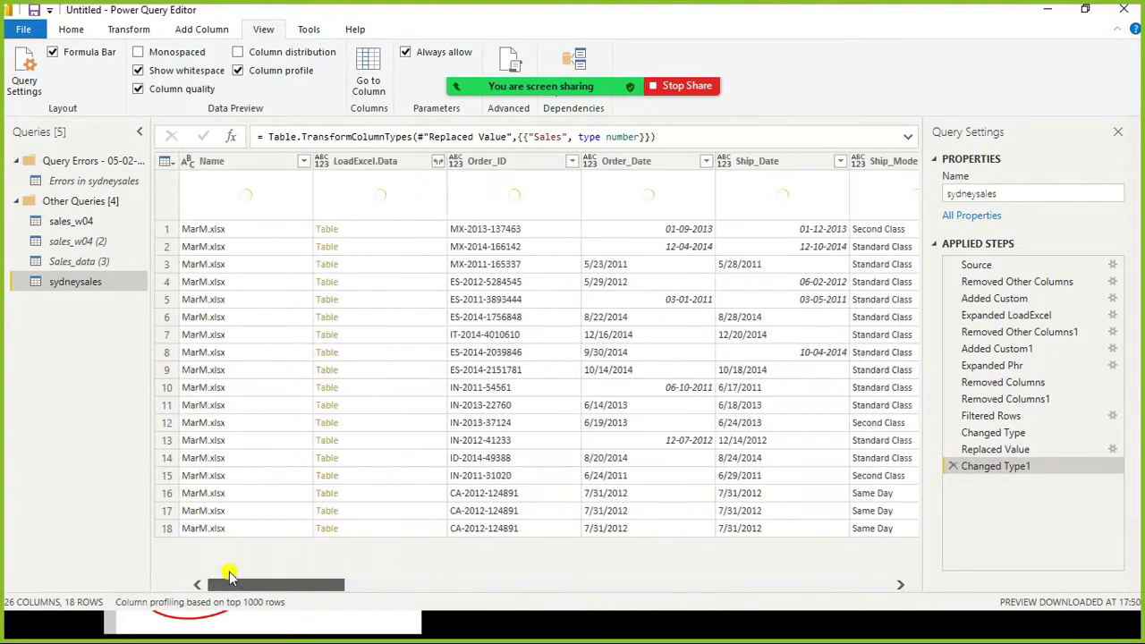
{"action": "left_click", "coordinate": [303, 163]}
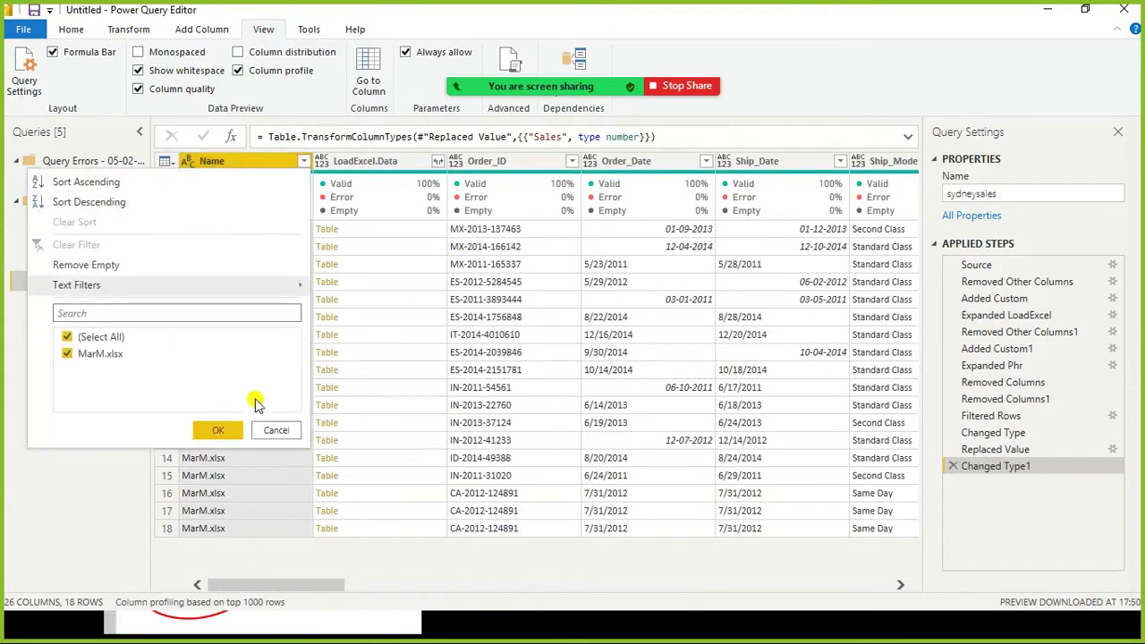
{"action": "left_click", "coordinate": [216, 431]}
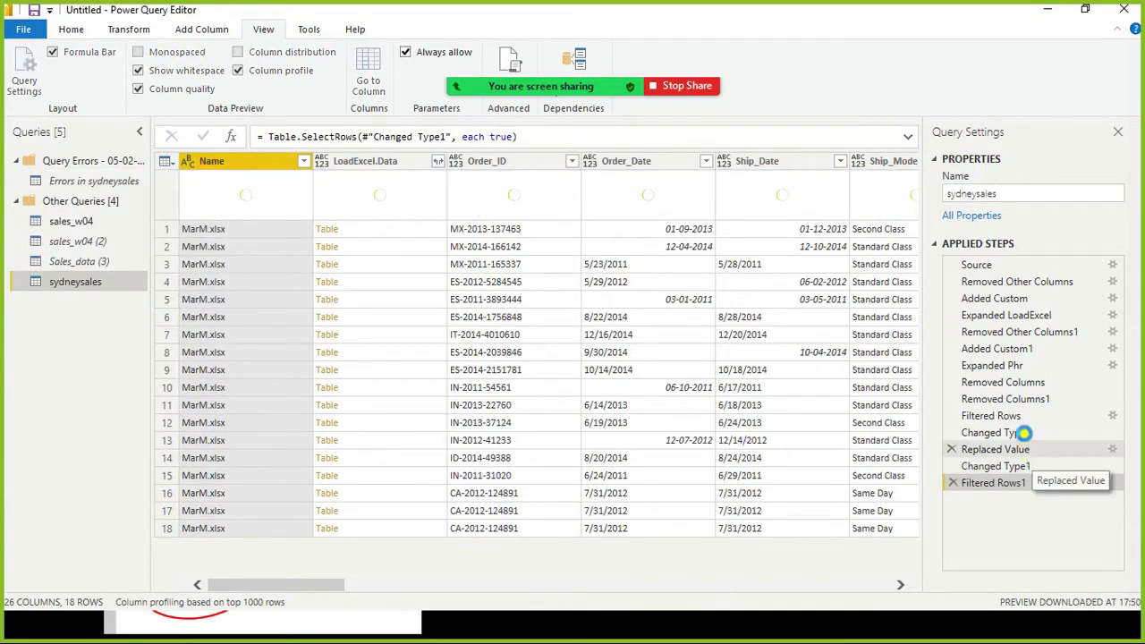
Edit the Filtered Rows step so the Name column's filter includes FebM.xlsx along with MarM.xlsx.
{"action": "left_click", "coordinate": [1024, 449]}
{"action": "left_click", "coordinate": [1025, 417]}
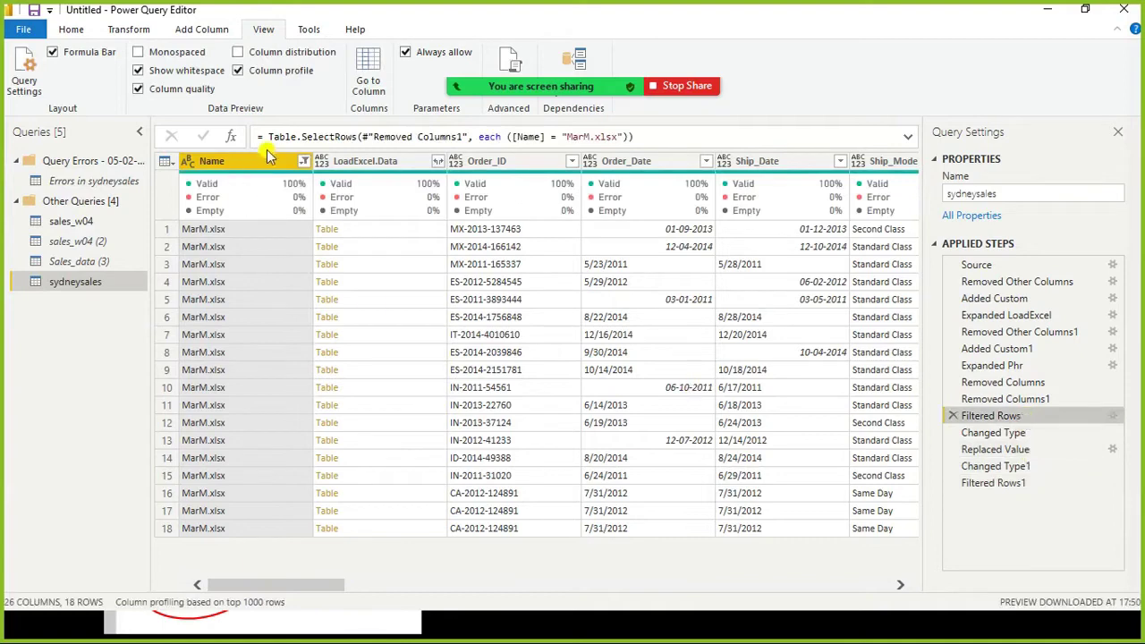
{"action": "left_click", "coordinate": [303, 162]}
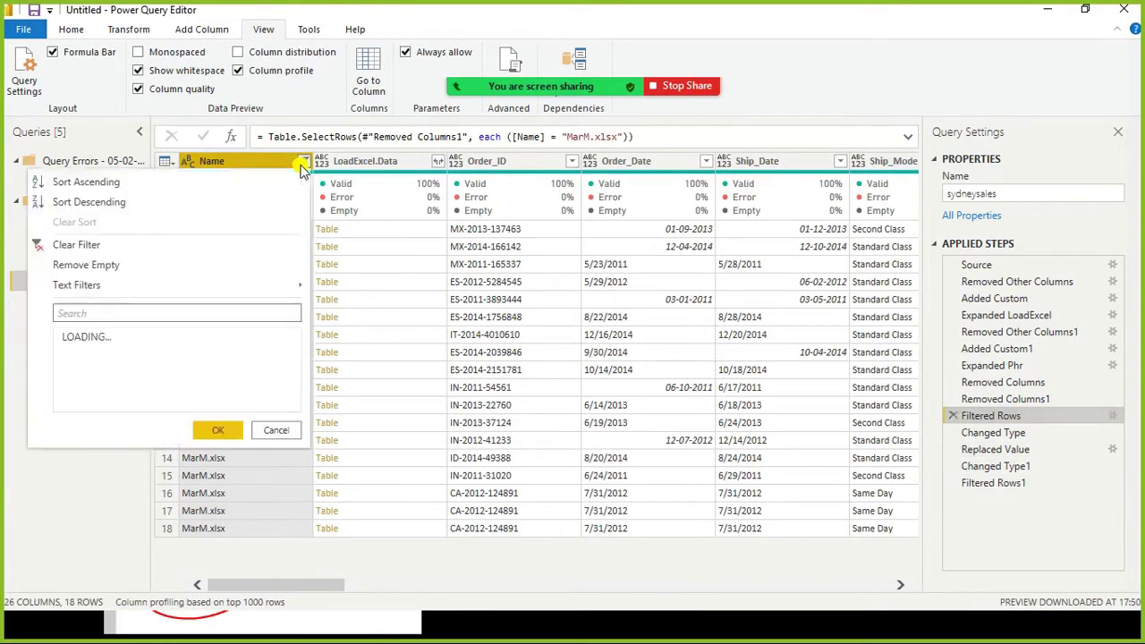
{"action": "left_click", "coordinate": [67, 354]}
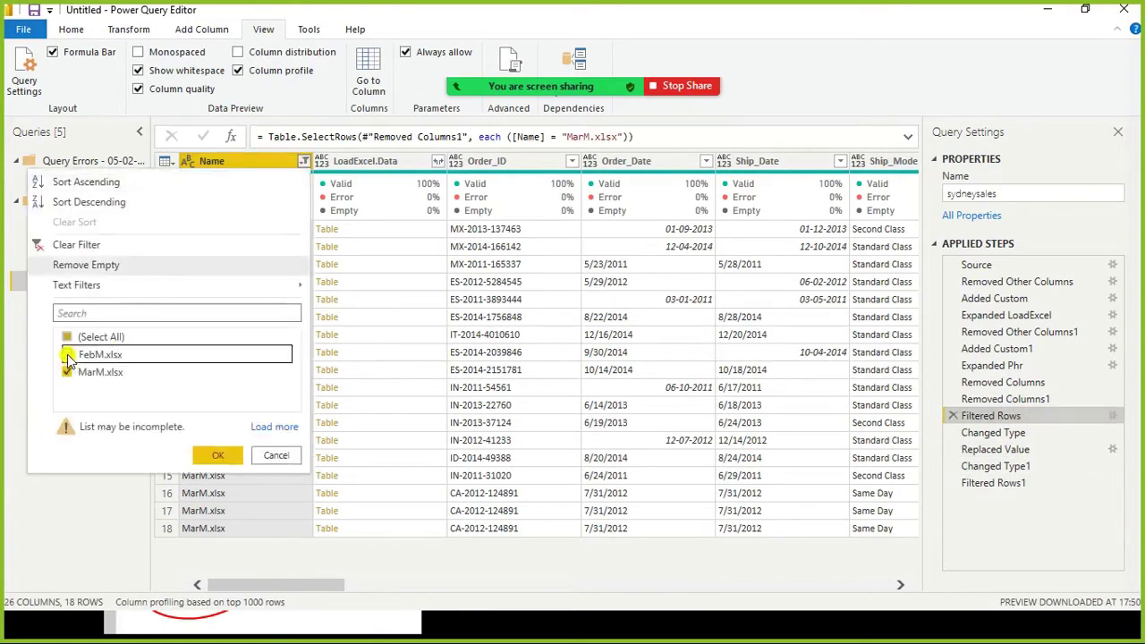
{"action": "left_click", "coordinate": [217, 456]}
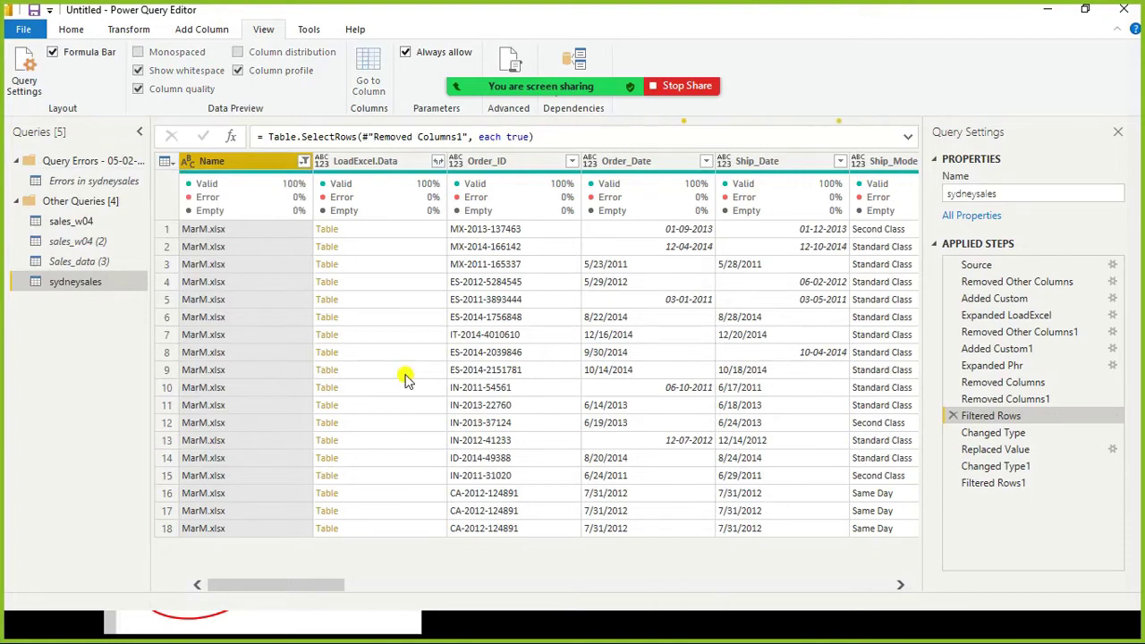
Switch to Power BI Desktop, apply the pending query changes, and fix the table visual's broken Quantity field.
{"action": "key", "text": "alt+Tab"}
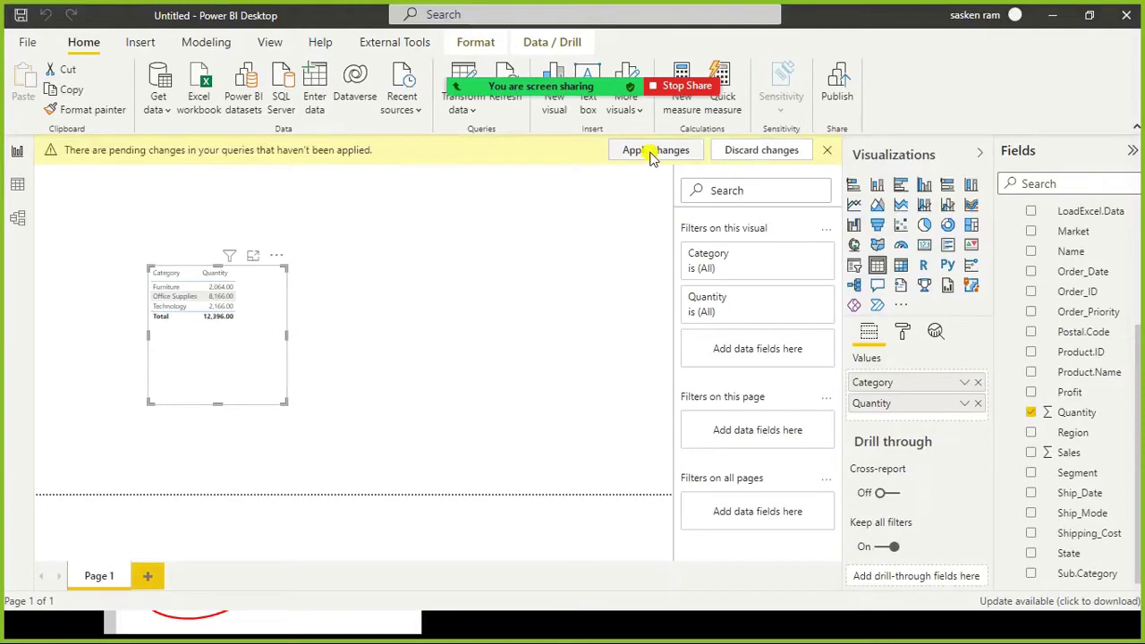
{"action": "key", "text": "alt+Tab"}
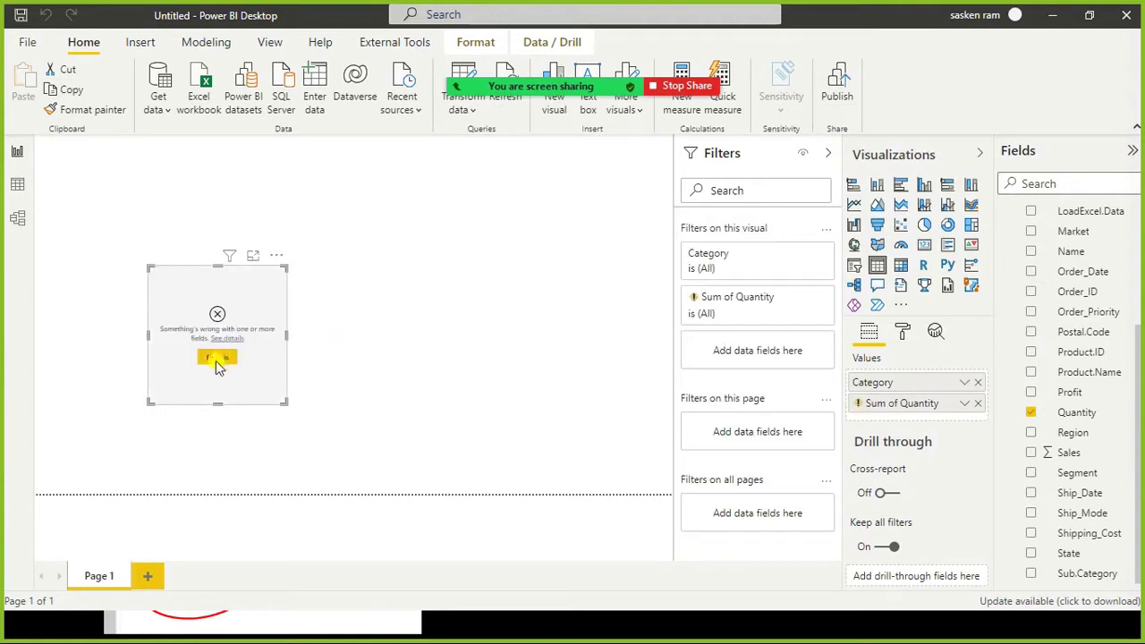
{"action": "left_click", "coordinate": [231, 359]}
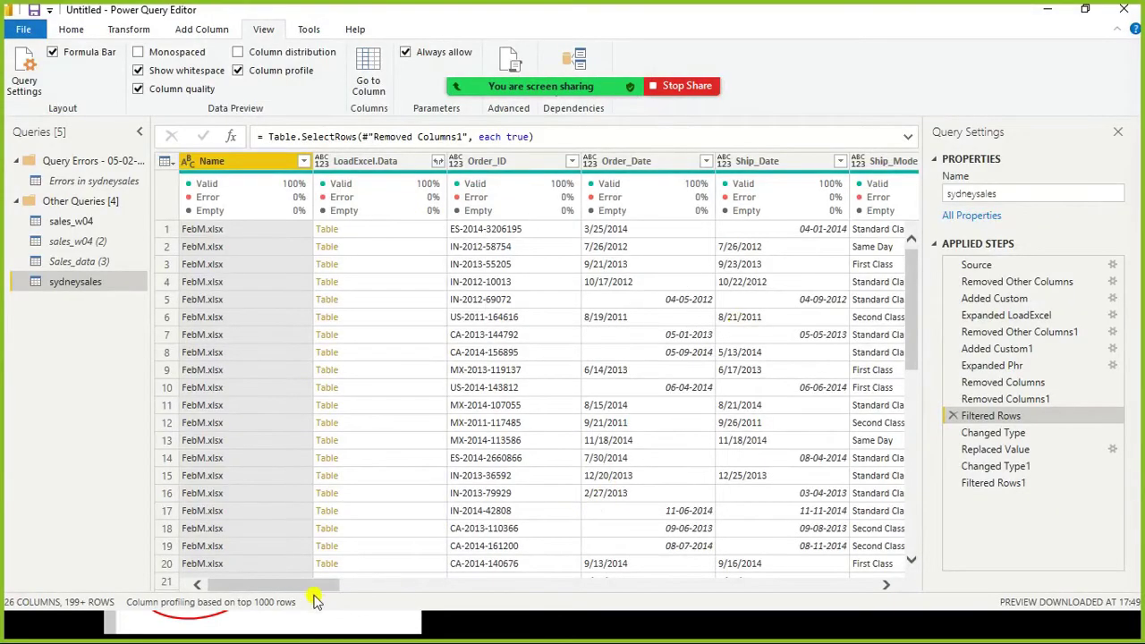
Switch to Power Query Editor and compare the sydneysales data at the Filtered Rows and Changed Type steps.
{"action": "left_click_drag", "start_coordinate": [308, 586], "coordinate": [791, 561]}
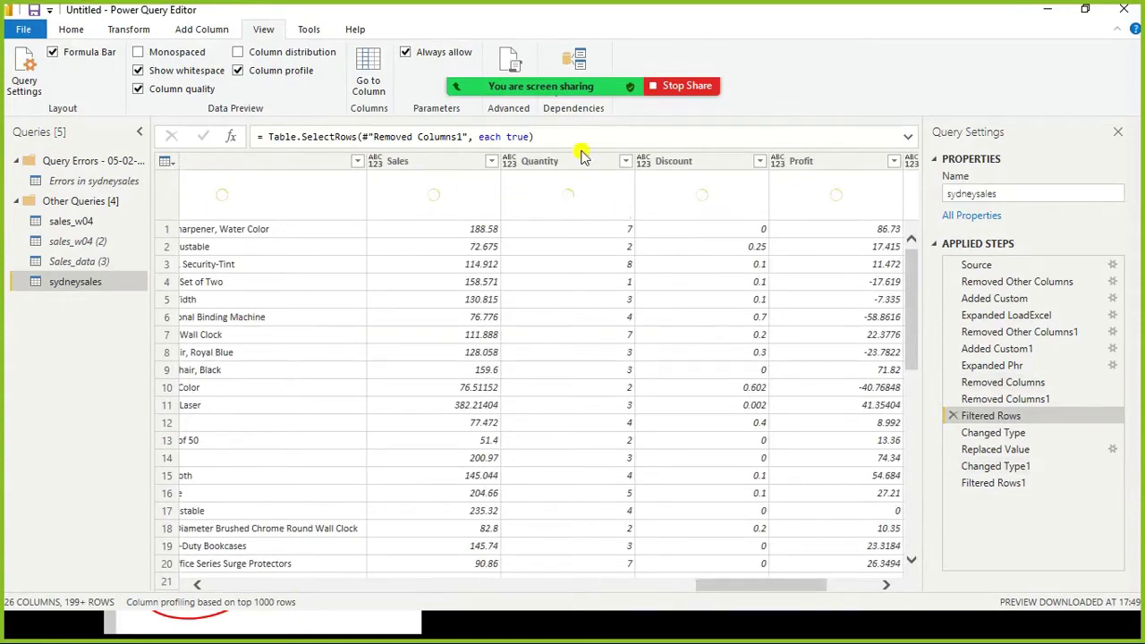
{"action": "left_click", "coordinate": [374, 583]}
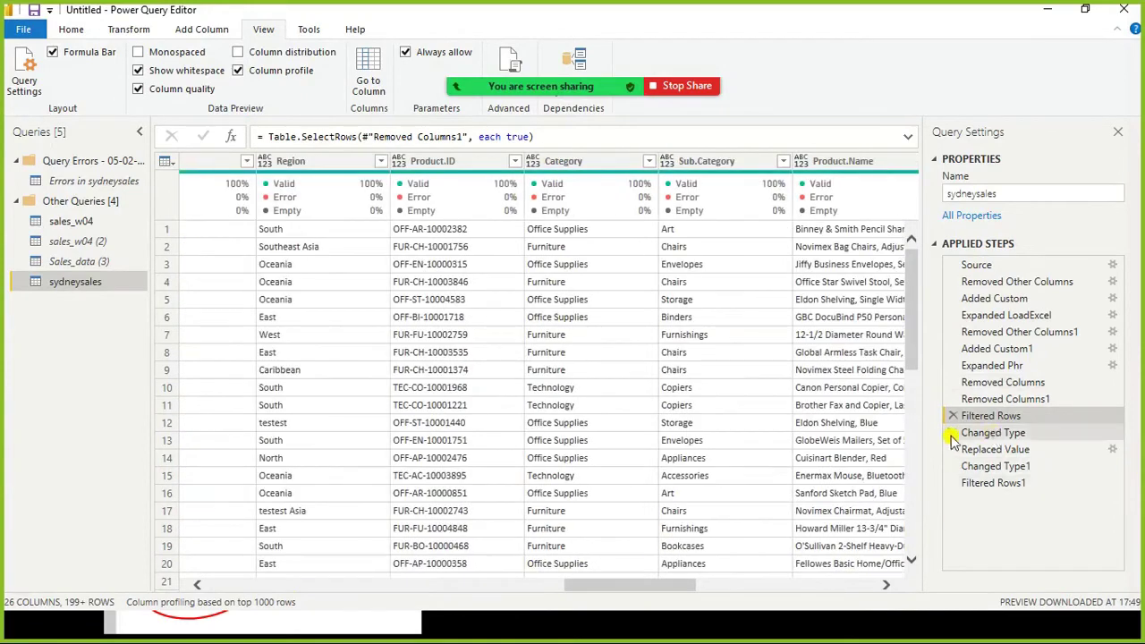
{"action": "left_click", "coordinate": [1038, 433]}
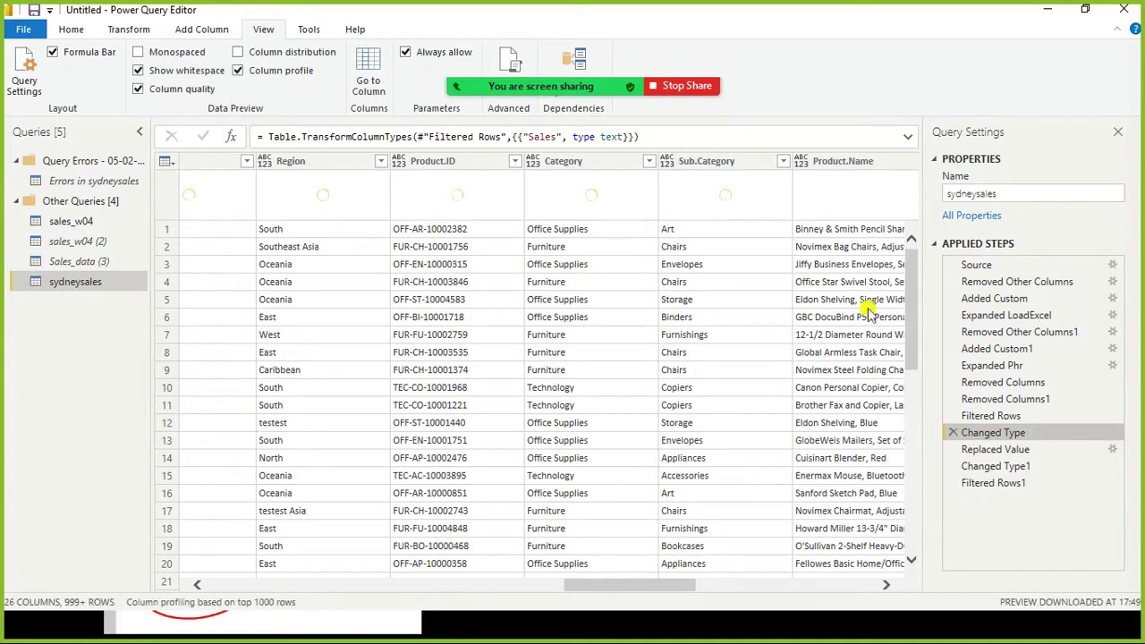
{"action": "left_click", "coordinate": [1023, 416]}
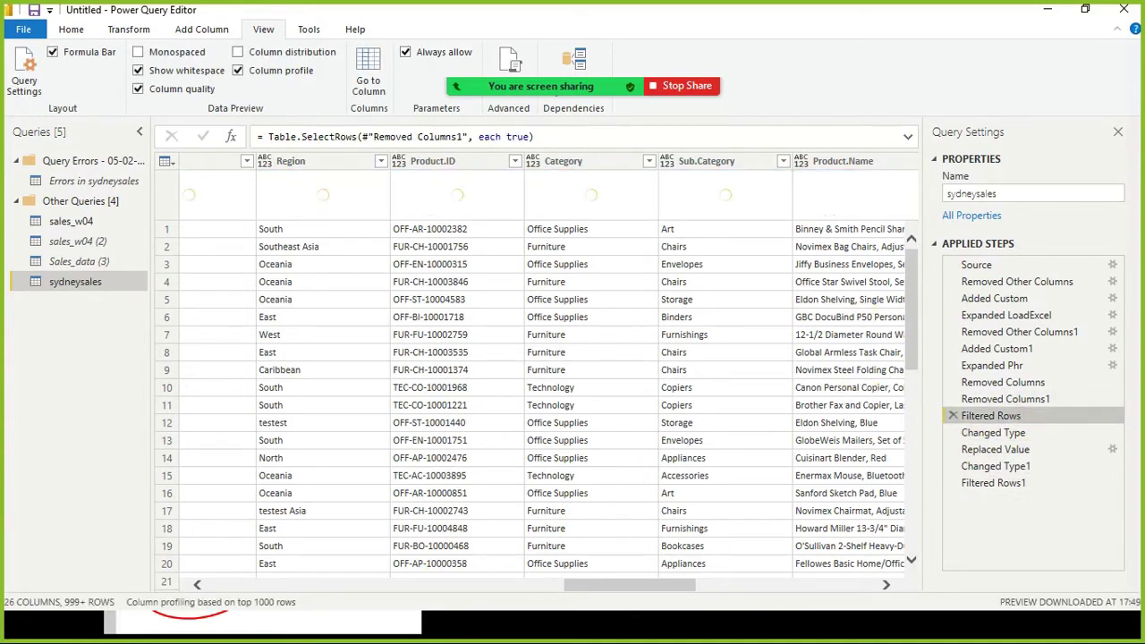
{"action": "left_click_drag", "start_coordinate": [586, 591], "coordinate": [249, 583]}
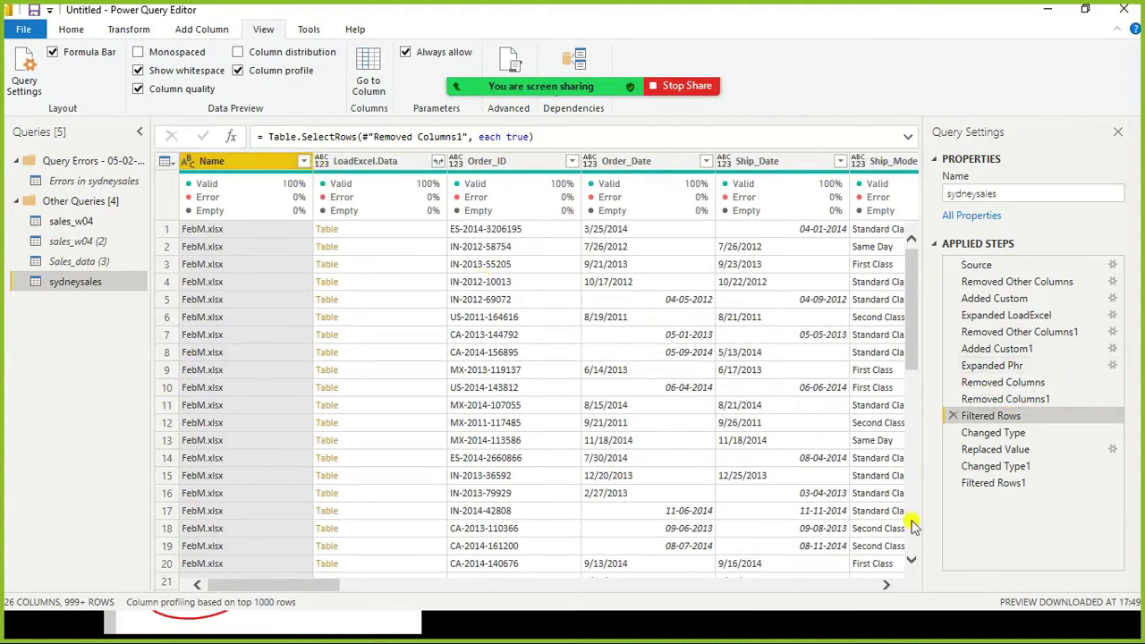
Review the settings of the Replaced Value step without changing them.
{"action": "right_click", "coordinate": [1113, 458]}
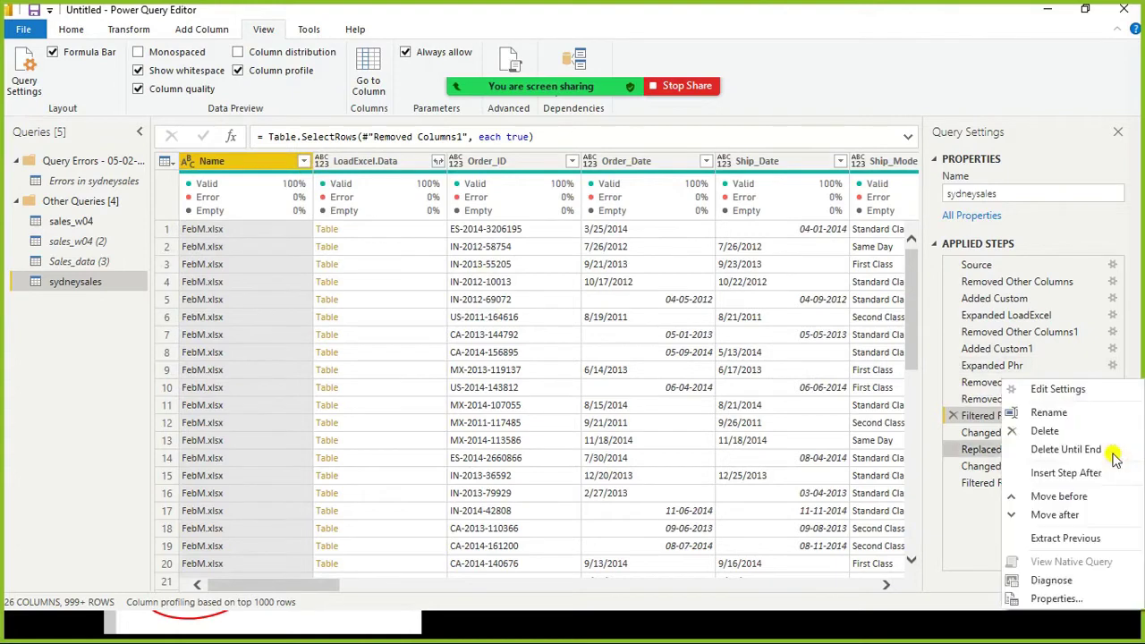
{"action": "left_click", "coordinate": [1093, 397]}
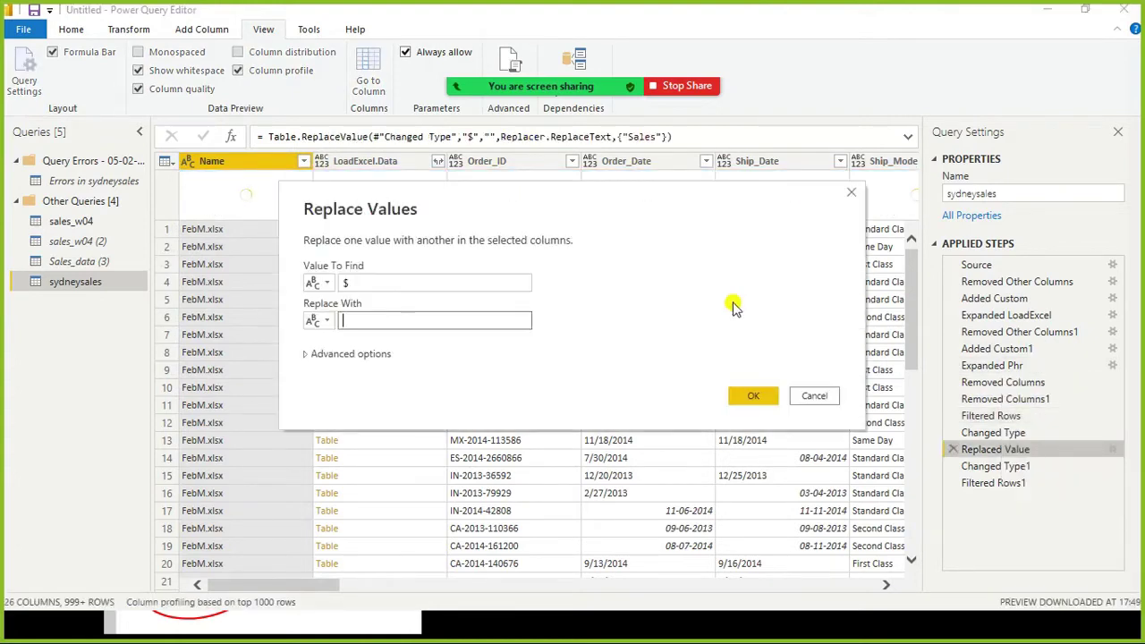
{"action": "left_click", "coordinate": [809, 396]}
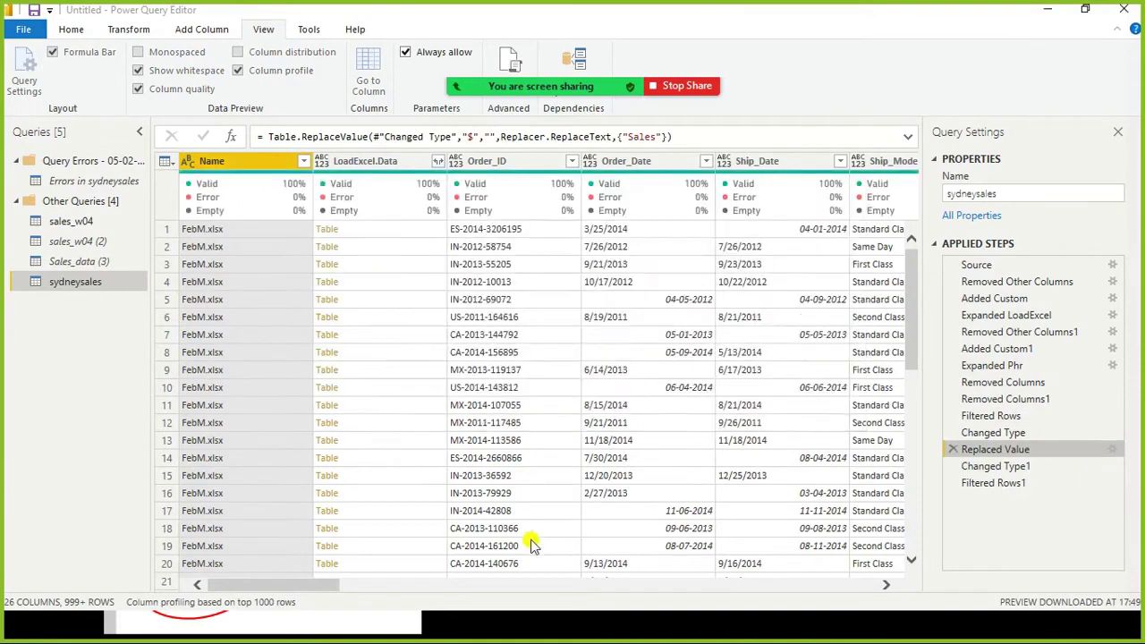
{"action": "left_click_drag", "start_coordinate": [291, 585], "coordinate": [839, 570]}
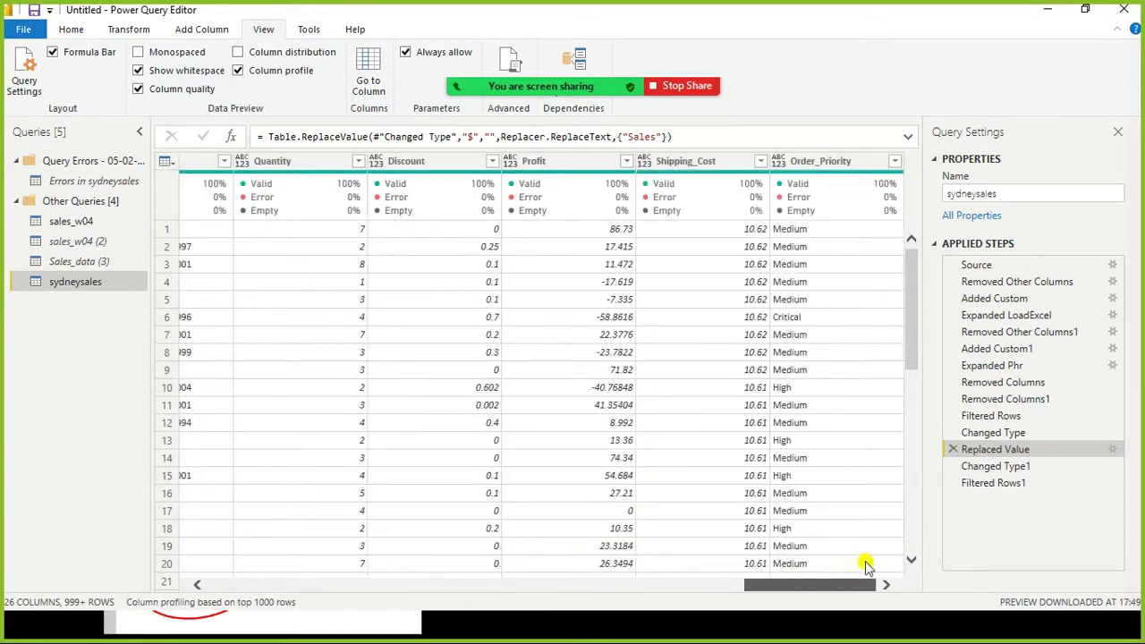
{"action": "left_click", "coordinate": [243, 163]}
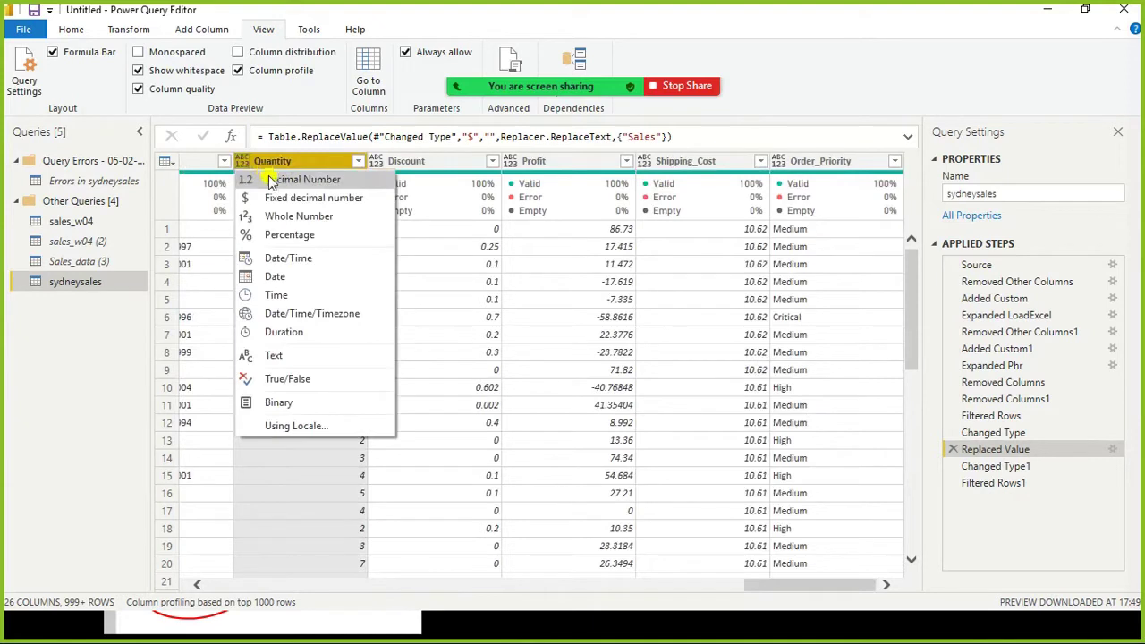
{"action": "left_click", "coordinate": [258, 495]}
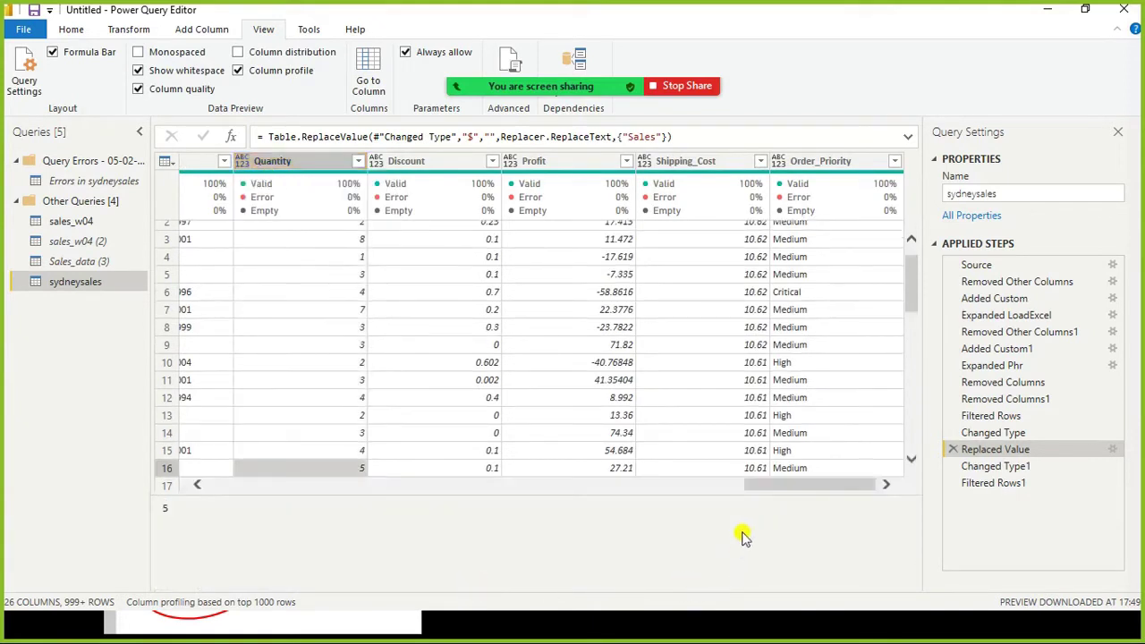
Filter the Name column to MarM.xlsx only at the Filtered Rows1 step and check the Sales values.
{"action": "left_click", "coordinate": [964, 483]}
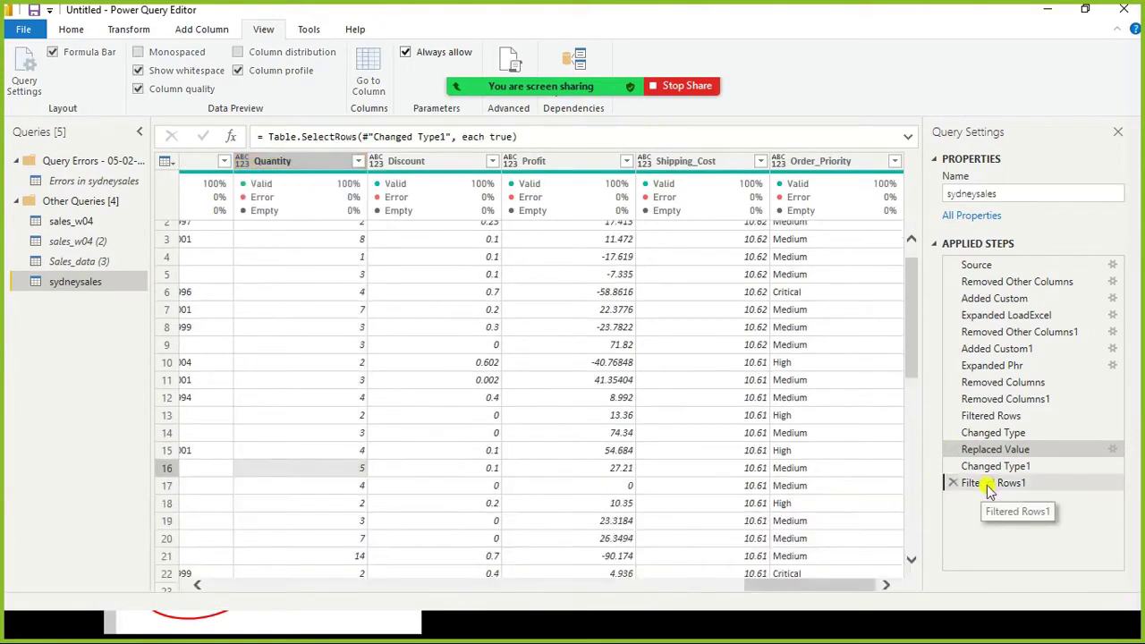
{"action": "left_click", "coordinate": [595, 577]}
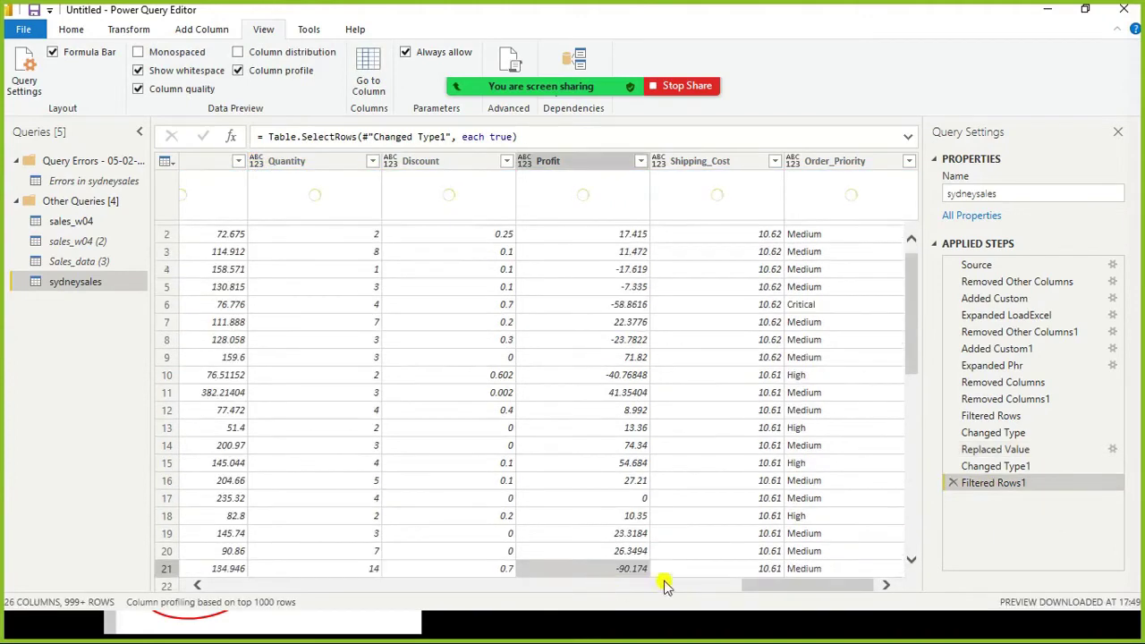
{"action": "left_click_drag", "start_coordinate": [763, 588], "coordinate": [235, 617]}
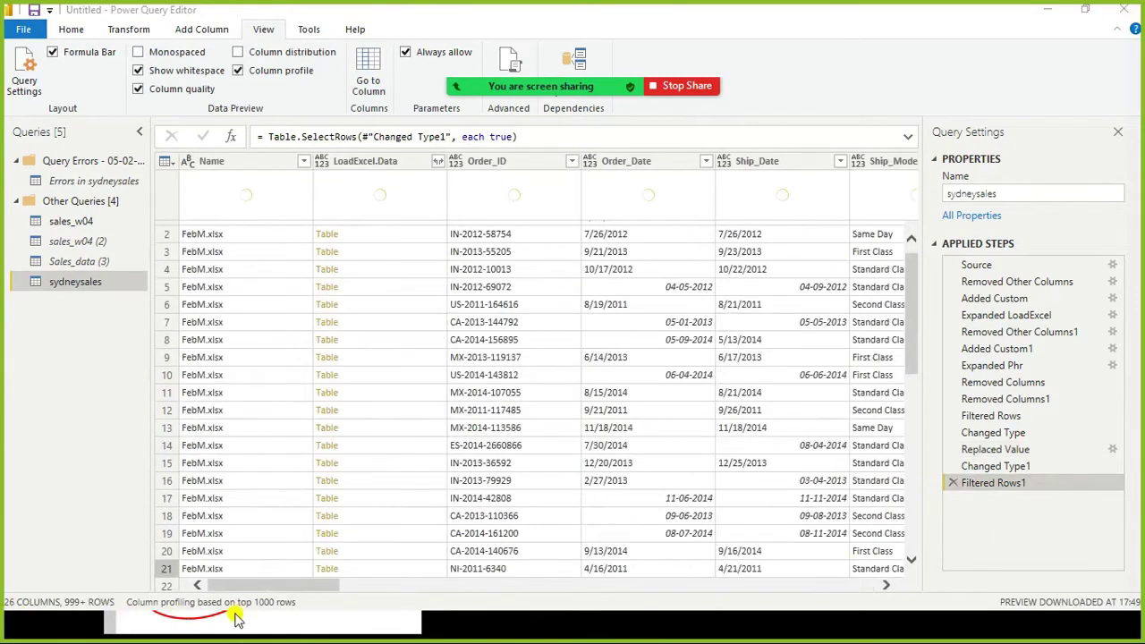
{"action": "scroll", "coordinate": [407, 452], "scroll_direction": "down", "scroll_amount": 2}
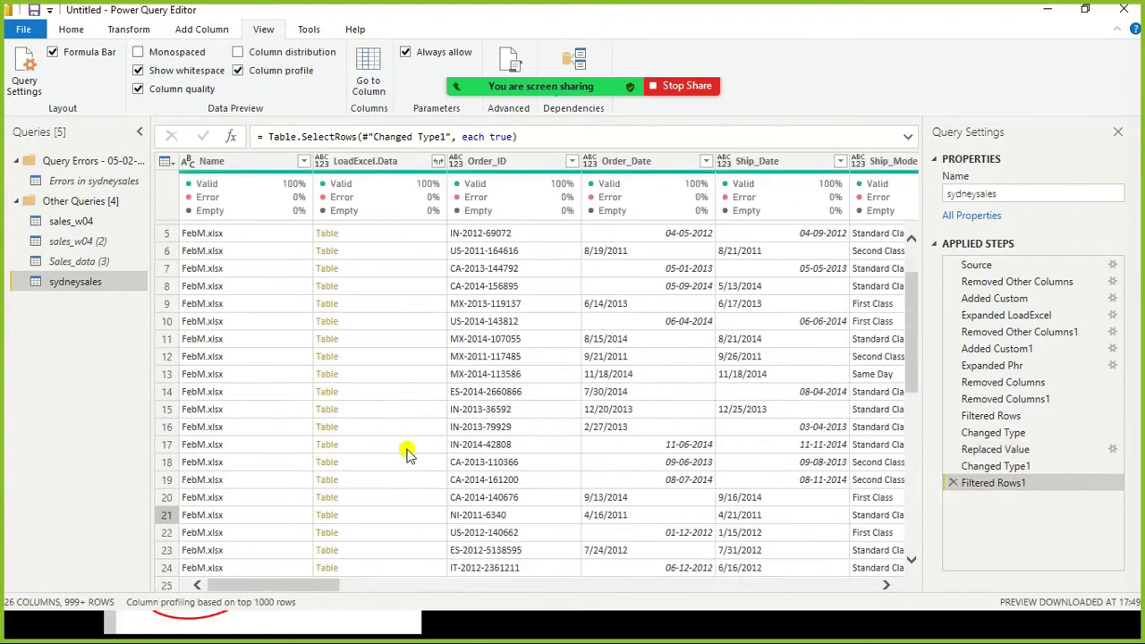
{"action": "scroll", "coordinate": [380, 435], "scroll_direction": "down", "scroll_amount": 2}
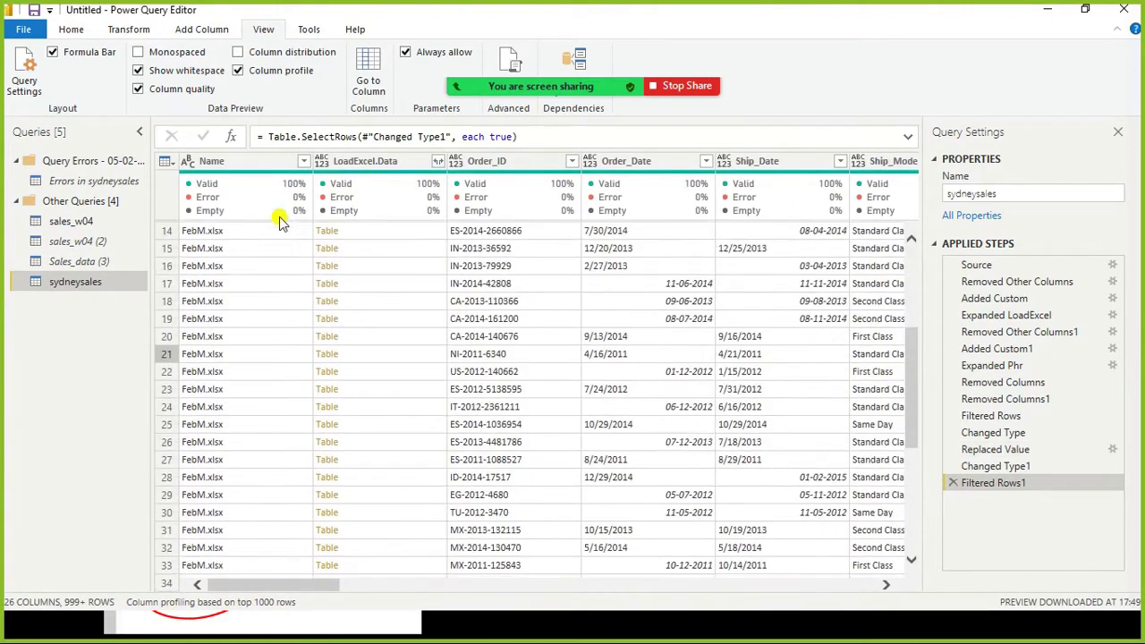
{"action": "left_click", "coordinate": [304, 162]}
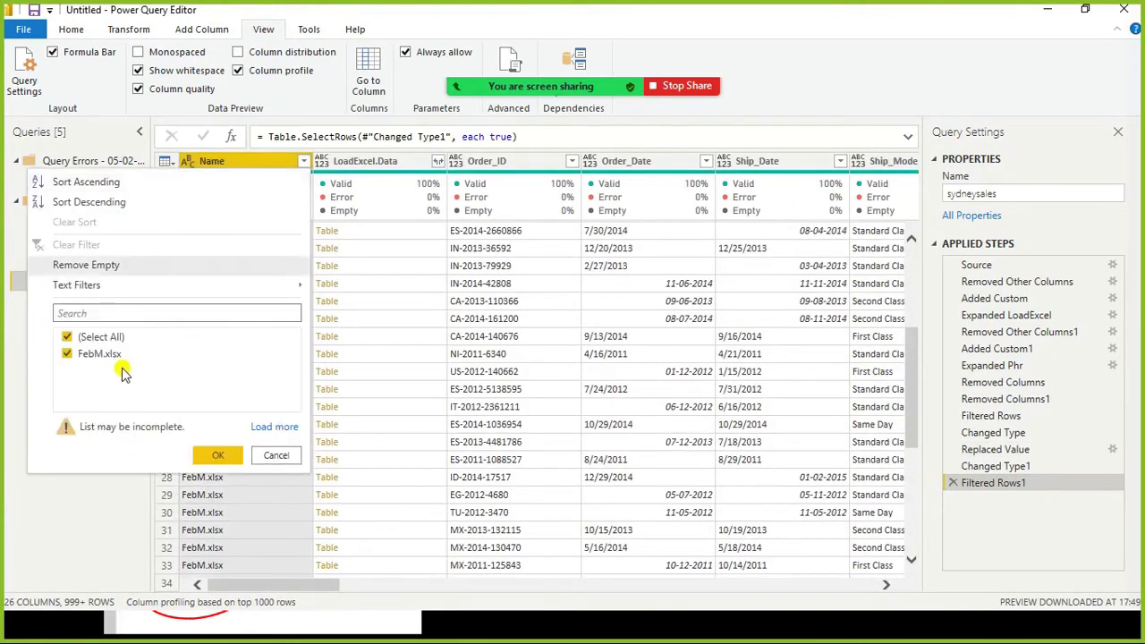
{"action": "left_click", "coordinate": [256, 430]}
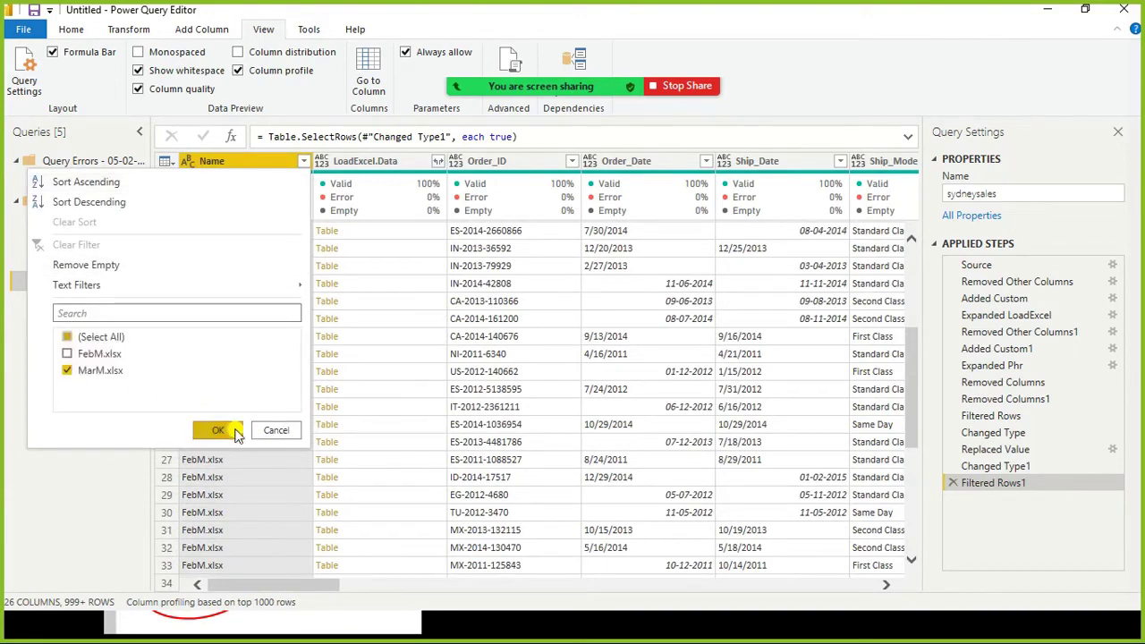
{"action": "left_click", "coordinate": [263, 499]}
{"action": "left_click_drag", "start_coordinate": [294, 585], "coordinate": [808, 590]}
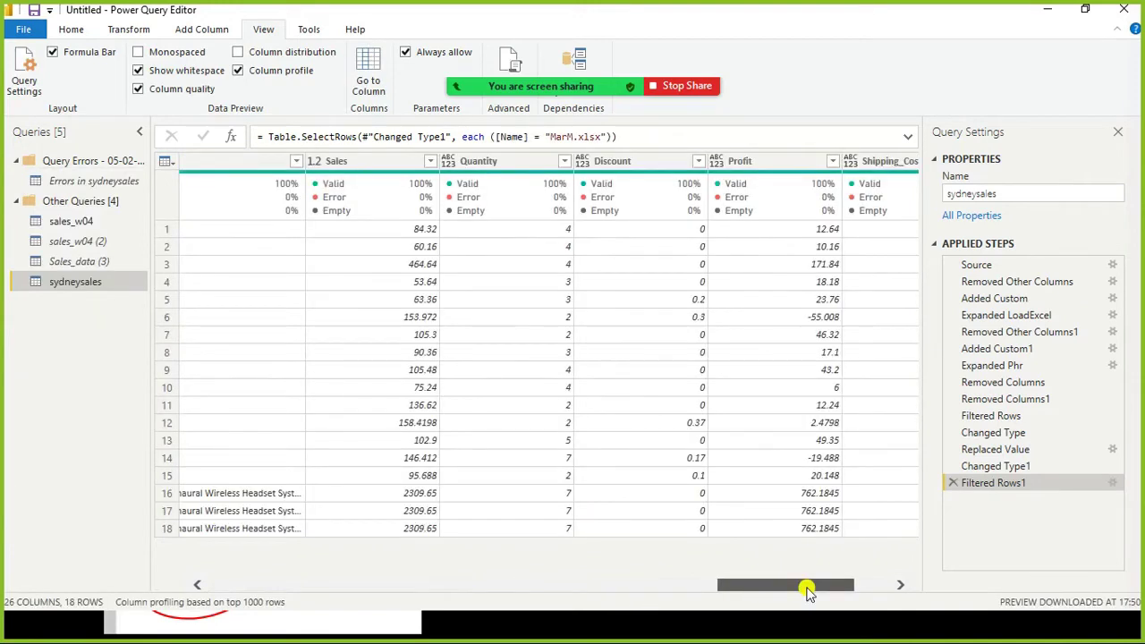
{"action": "left_click_drag", "start_coordinate": [808, 590], "coordinate": [197, 583]}
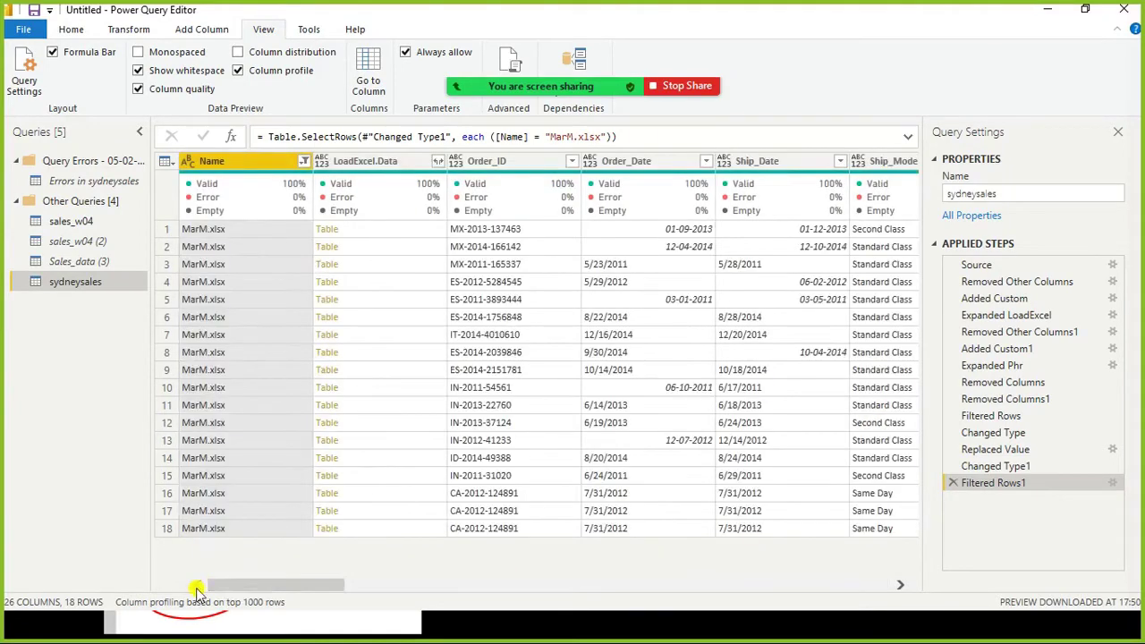
Include FebM.xlsx again in the Name column's filter at the Filtered Rows1 step.
{"action": "left_click", "coordinate": [304, 163]}
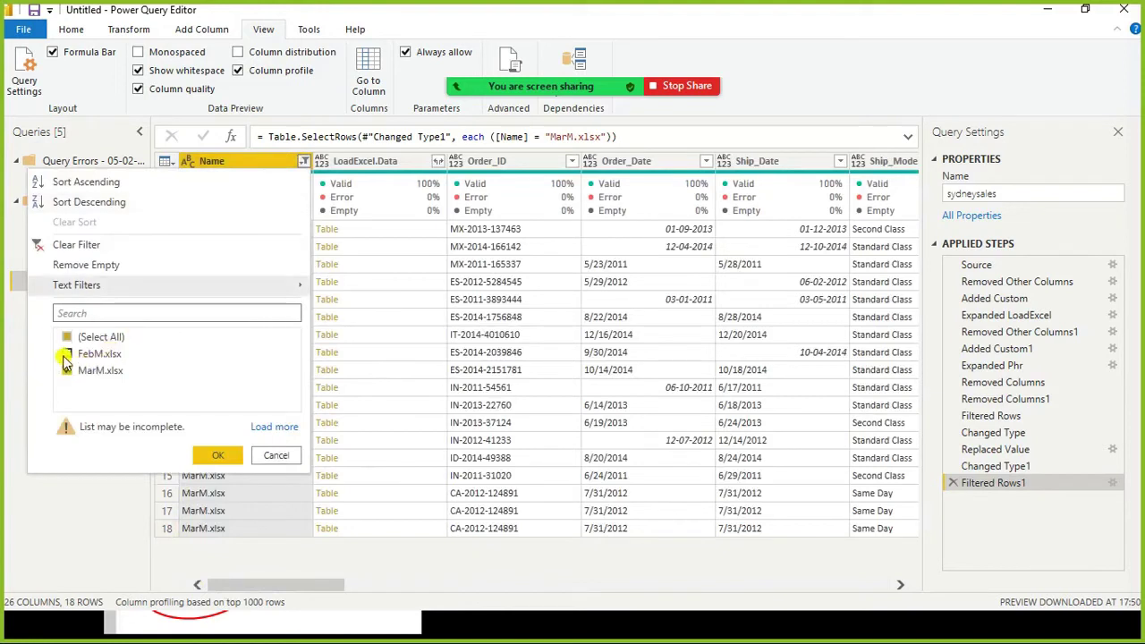
{"action": "left_click", "coordinate": [67, 355]}
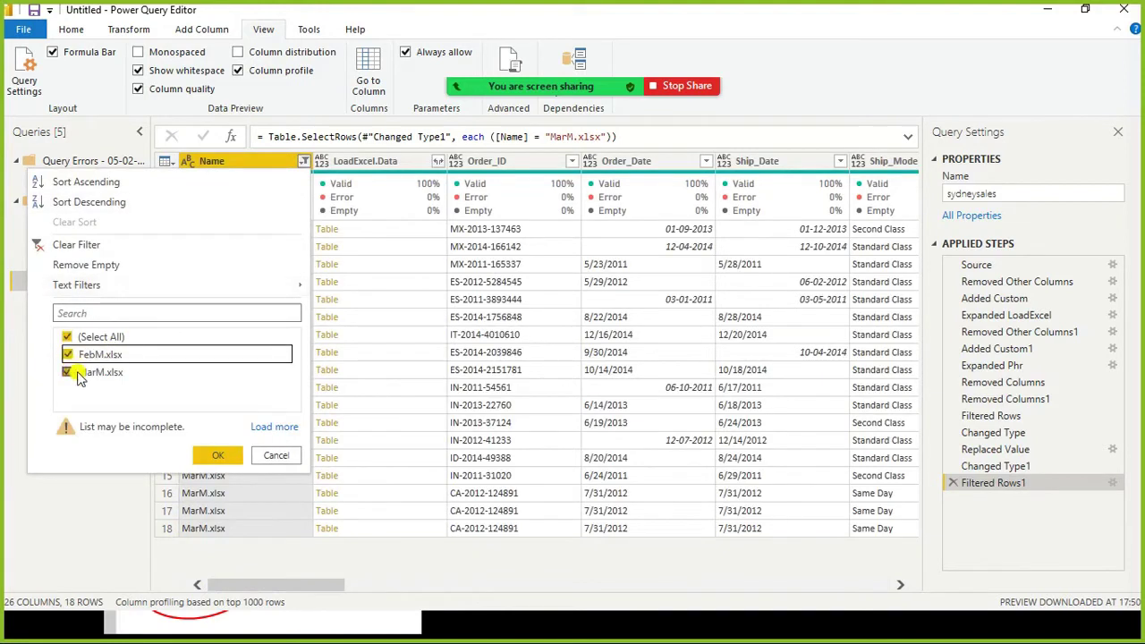
{"action": "left_click", "coordinate": [231, 457]}
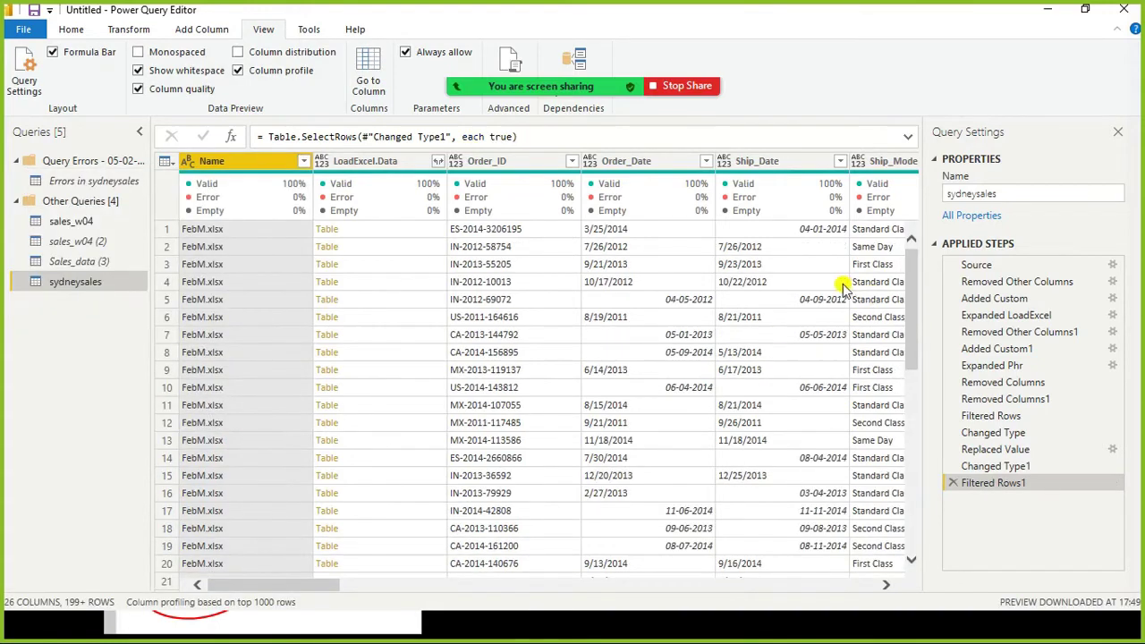
Change the Quantity column's data type to Whole Number in the sydneysales query and apply the query changes.
{"action": "left_click", "coordinate": [609, 460]}
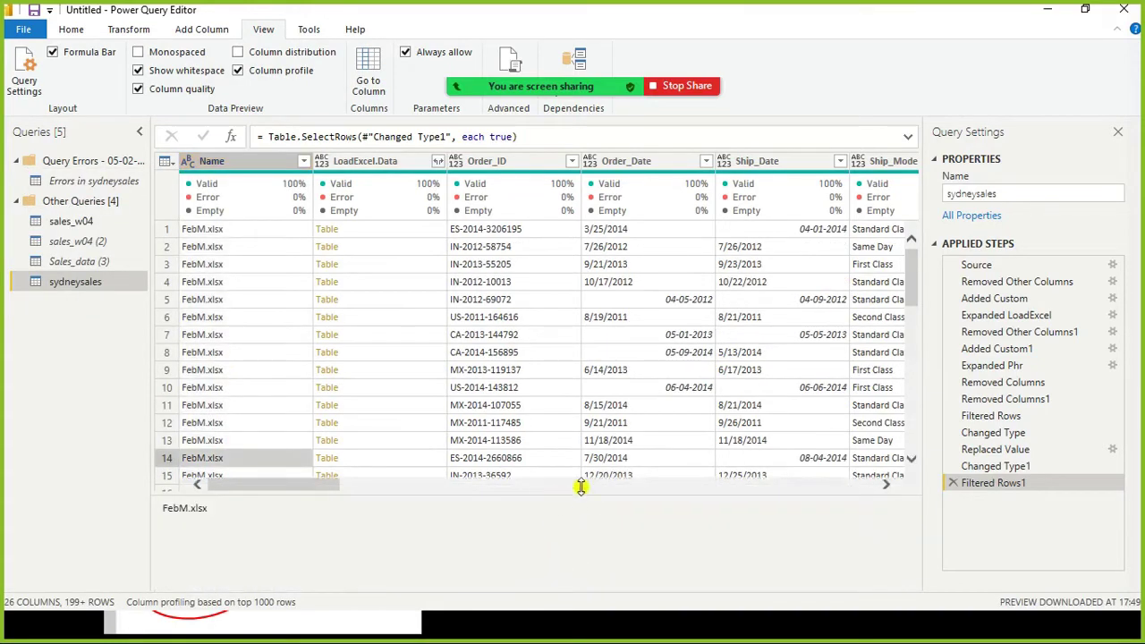
{"action": "left_click", "coordinate": [580, 486]}
{"action": "left_click_drag", "start_coordinate": [591, 485], "coordinate": [747, 492]}
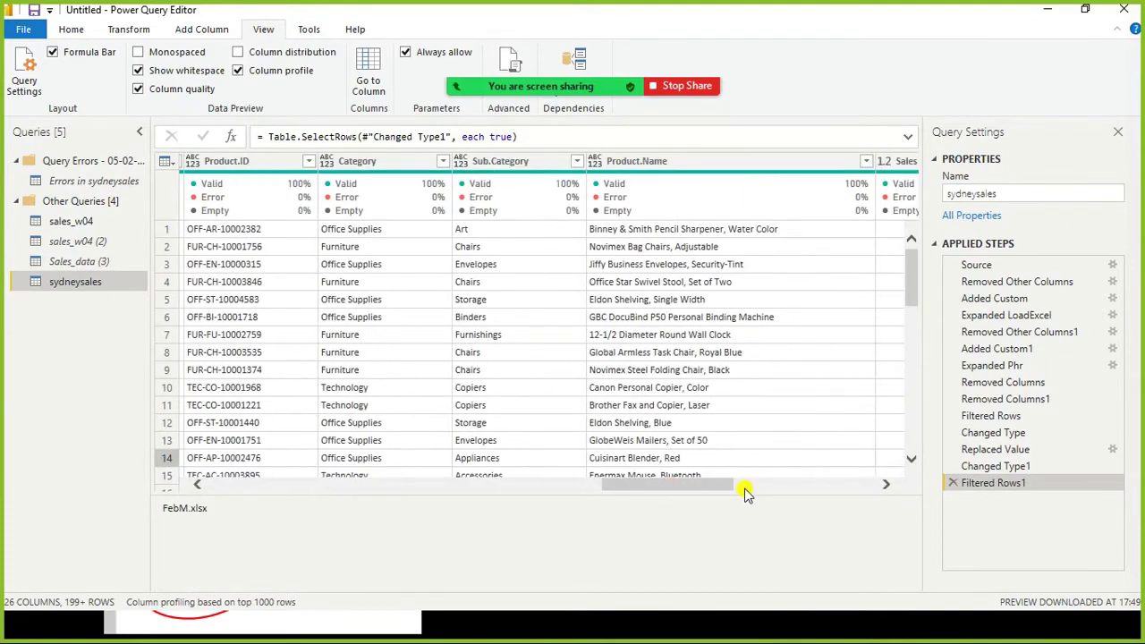
{"action": "left_click", "coordinate": [759, 486]}
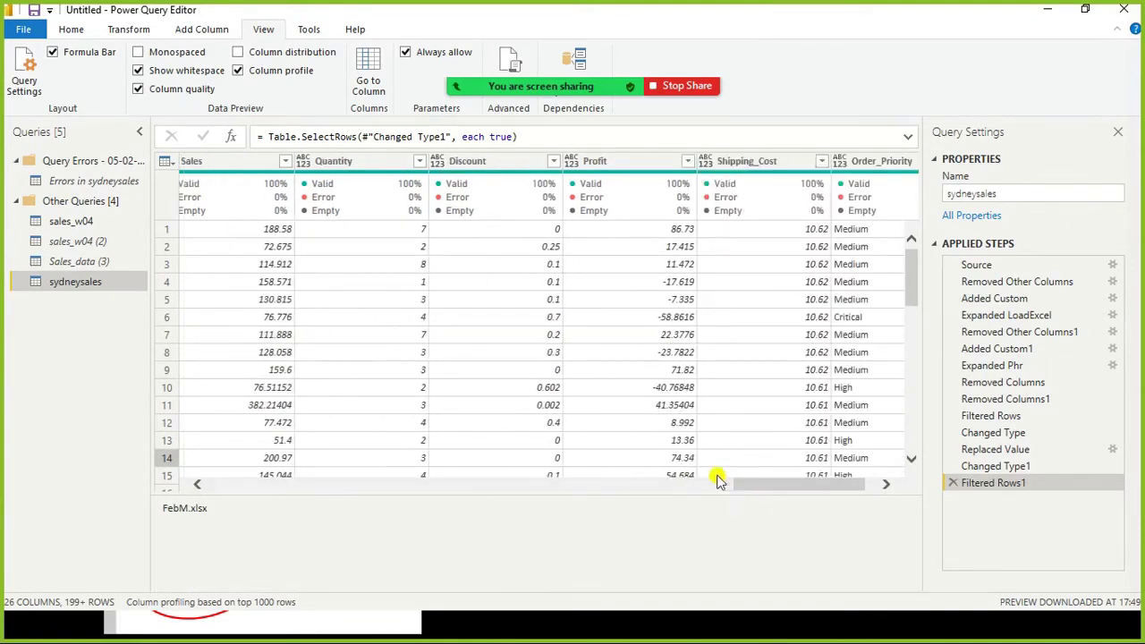
{"action": "left_click_drag", "start_coordinate": [771, 490], "coordinate": [749, 486]}
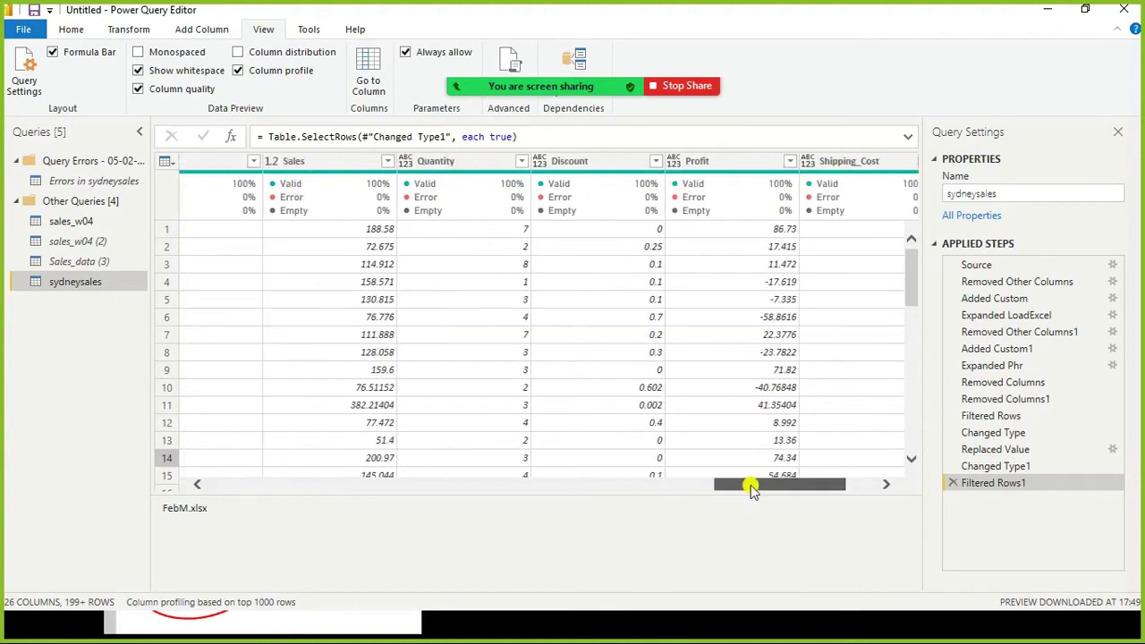
{"action": "left_click", "coordinate": [404, 166]}
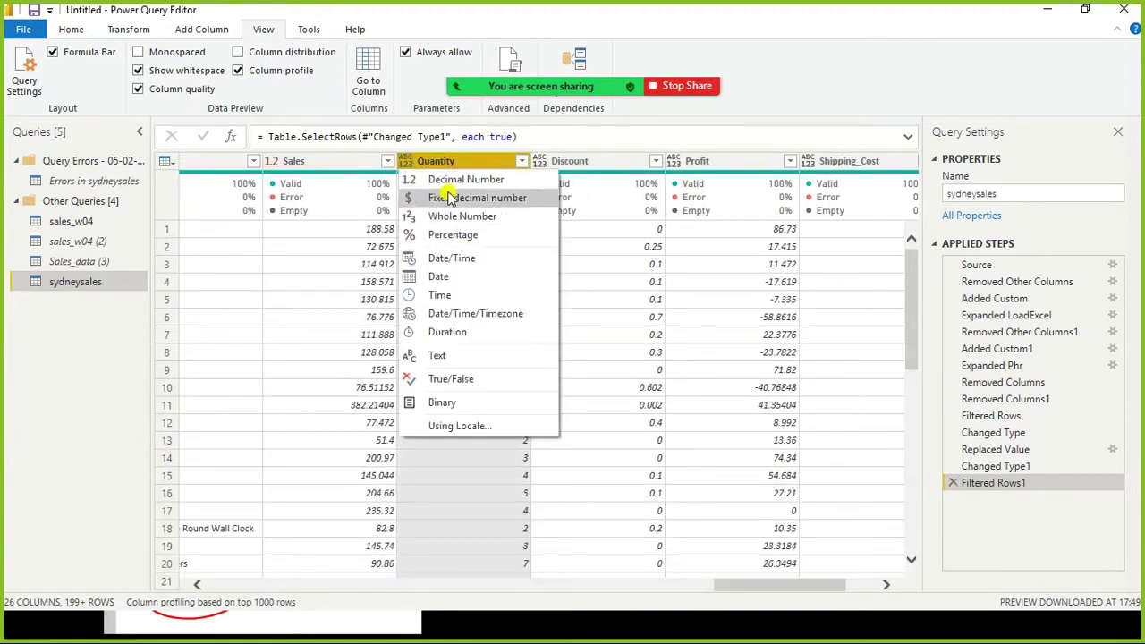
{"action": "left_click", "coordinate": [449, 218]}
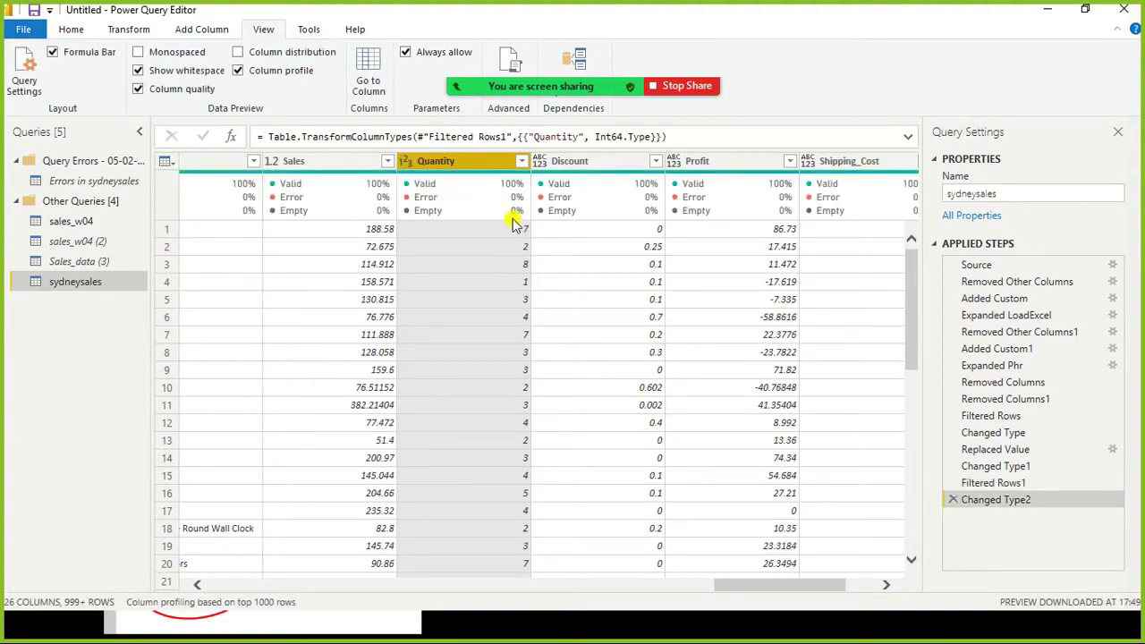
{"action": "mouse_move", "coordinate": [518, 215]}
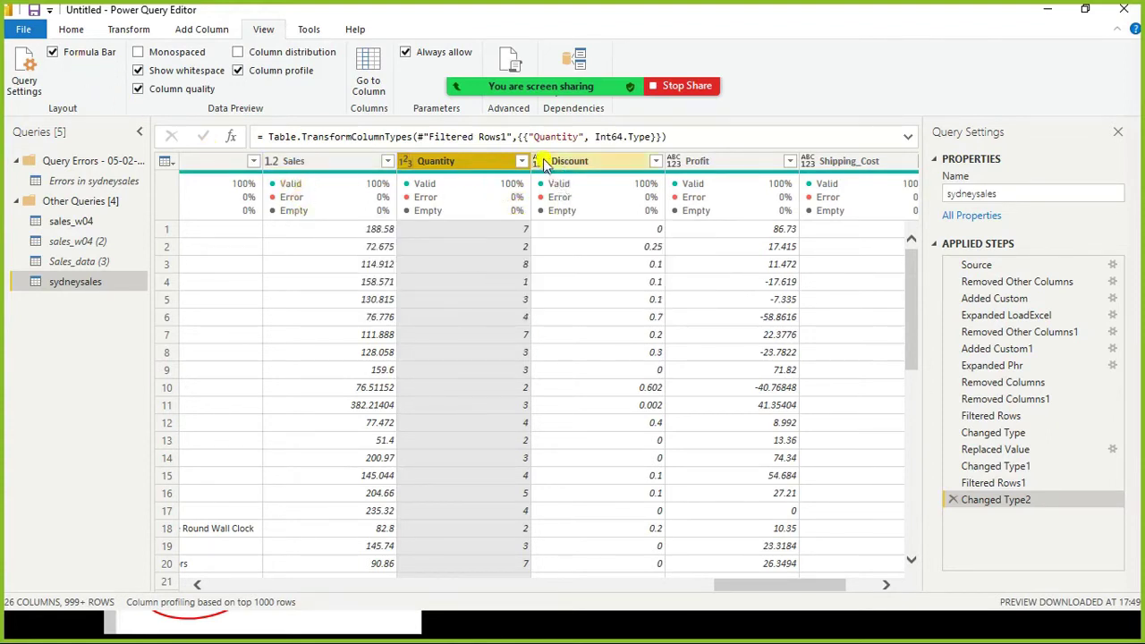
{"action": "left_click", "coordinate": [25, 30]}
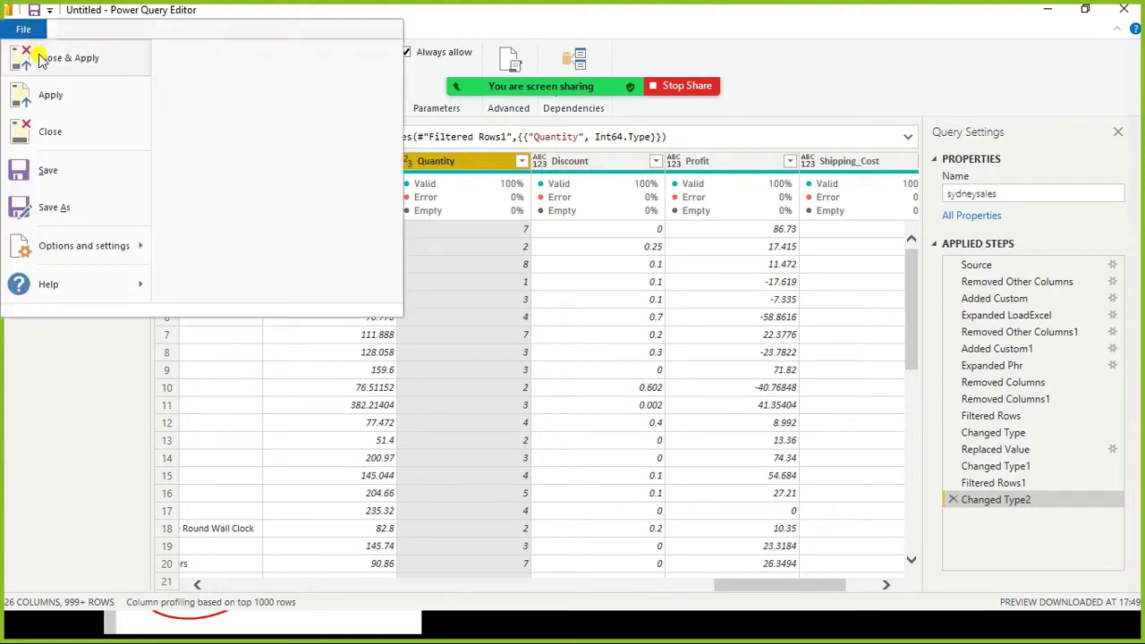
{"action": "left_click", "coordinate": [38, 56]}
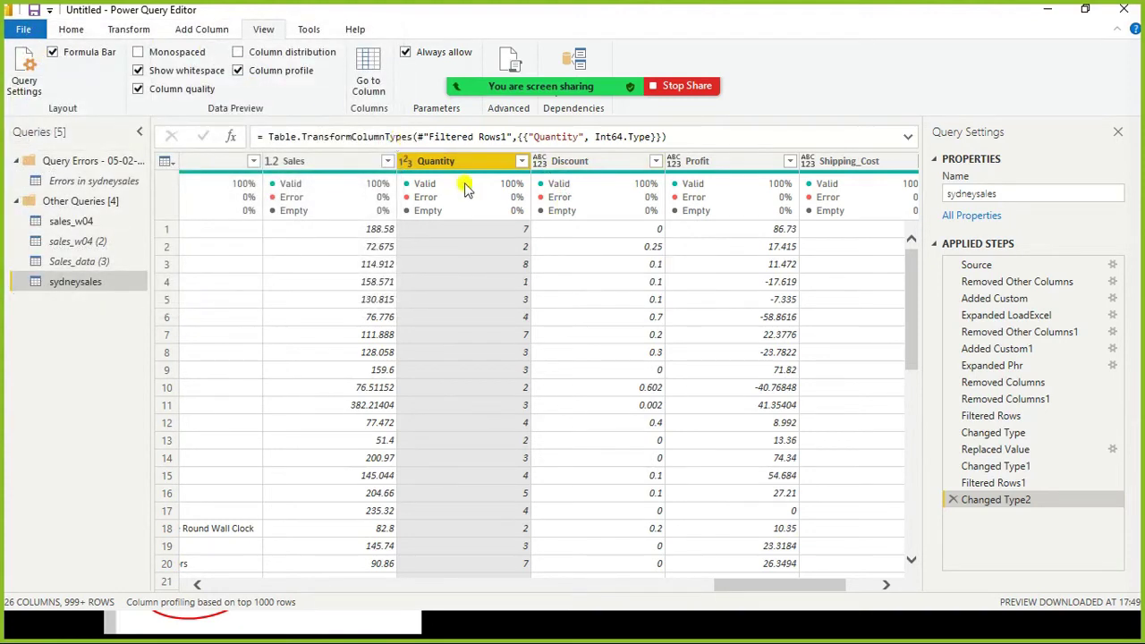
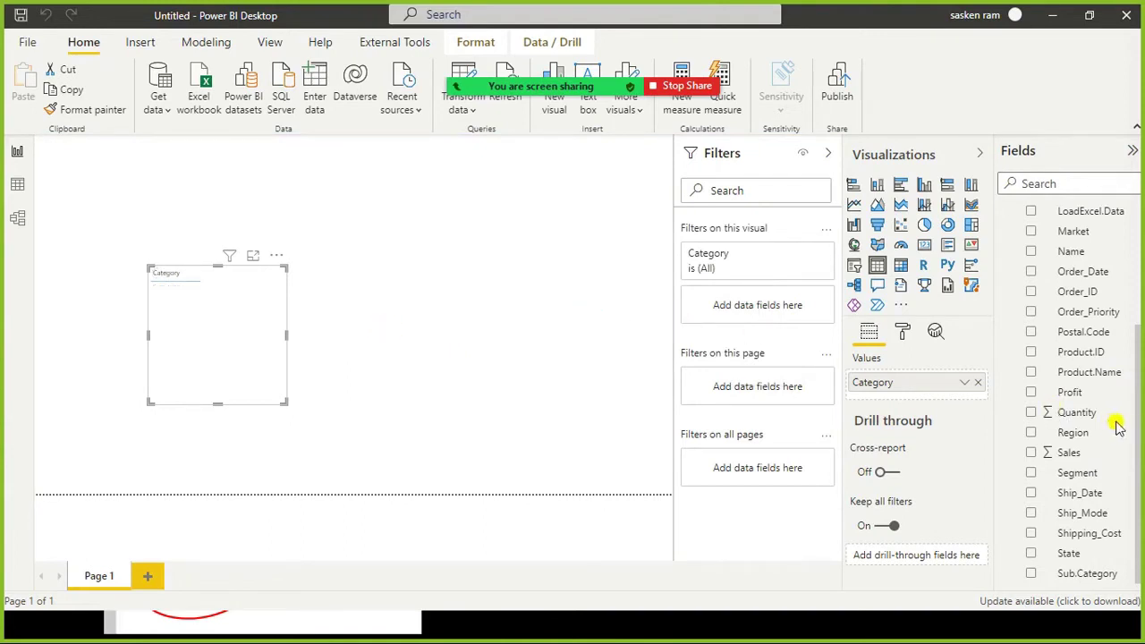
Add the Quantity field to the Category table visual on Page 1 and reduce the visual's height to fit its rows.
{"action": "left_click", "coordinate": [1031, 414]}
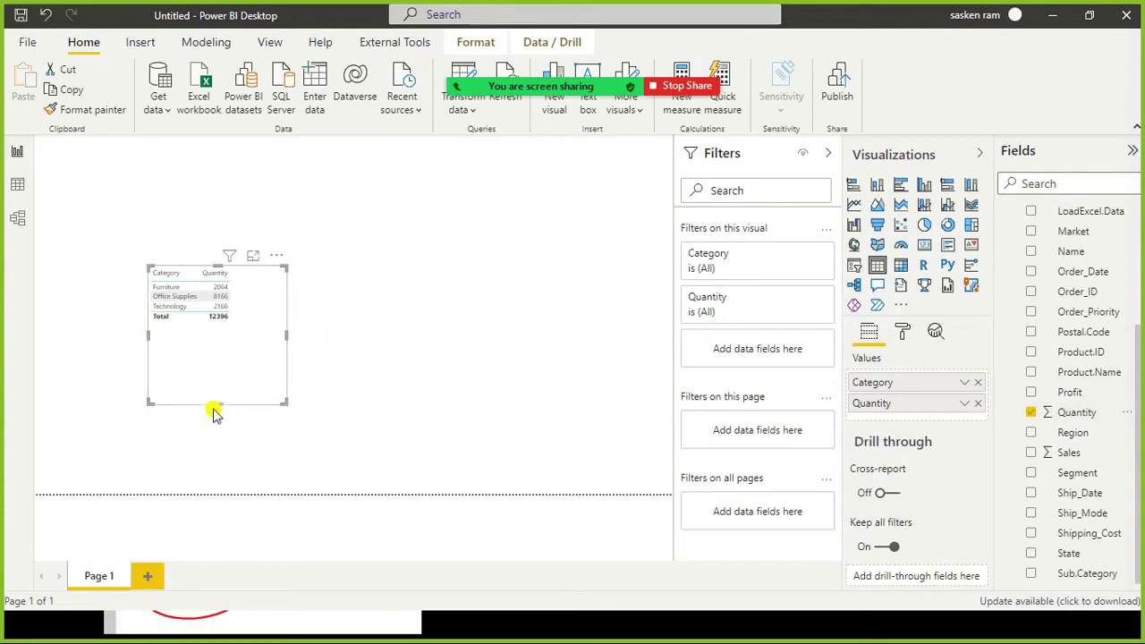
{"action": "left_click_drag", "start_coordinate": [214, 405], "coordinate": [247, 341]}
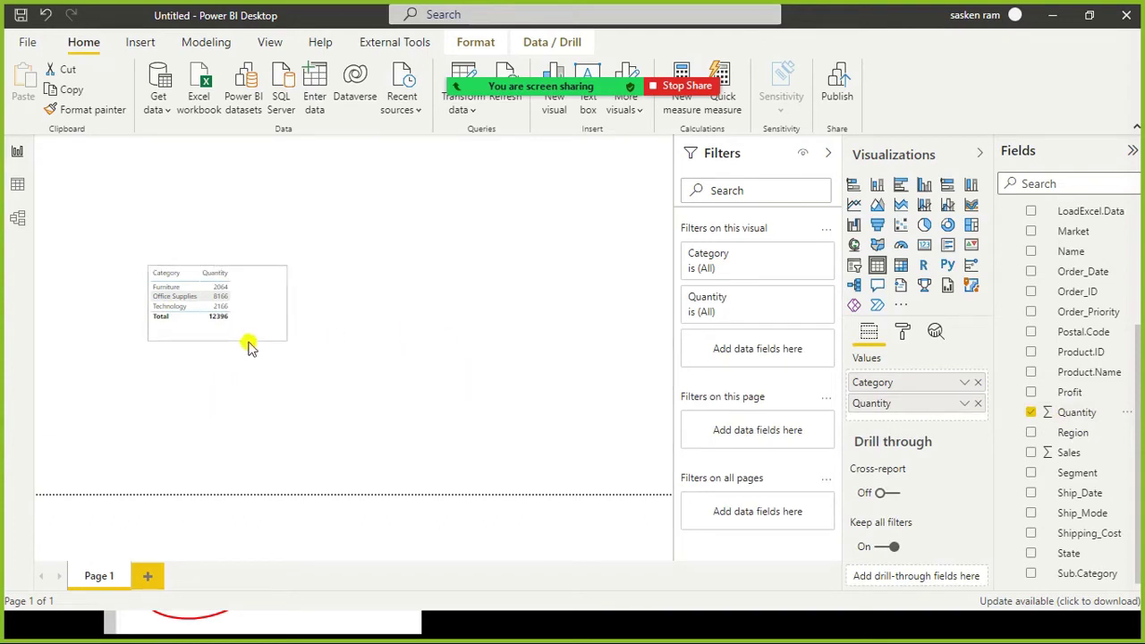
{"action": "left_click", "coordinate": [438, 340]}
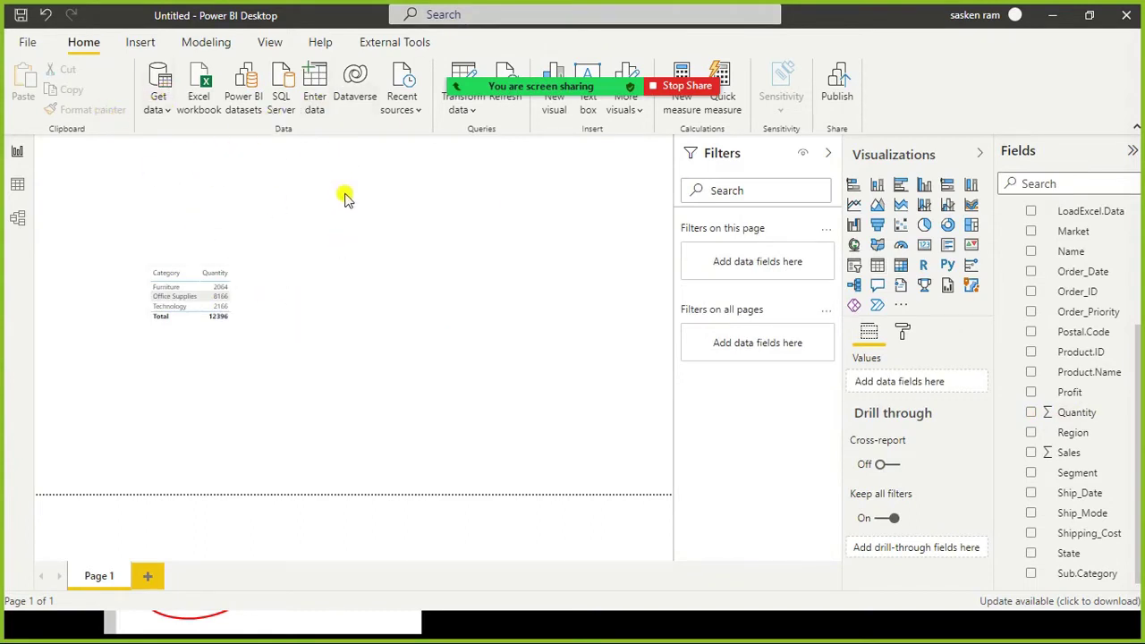
Switch to the Sydneysales folder in File Explorer and copy MarM.xlsx.
{"action": "mouse_move", "coordinate": [500, 54]}
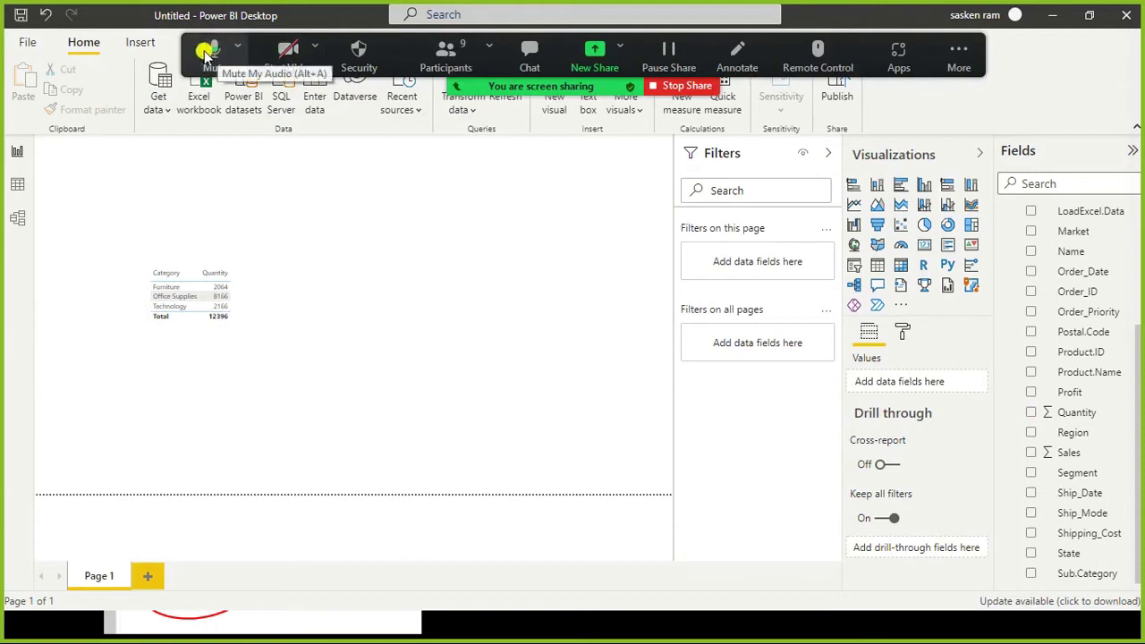
{"action": "left_click_drag", "start_coordinate": [206, 54], "coordinate": [167, 154]}
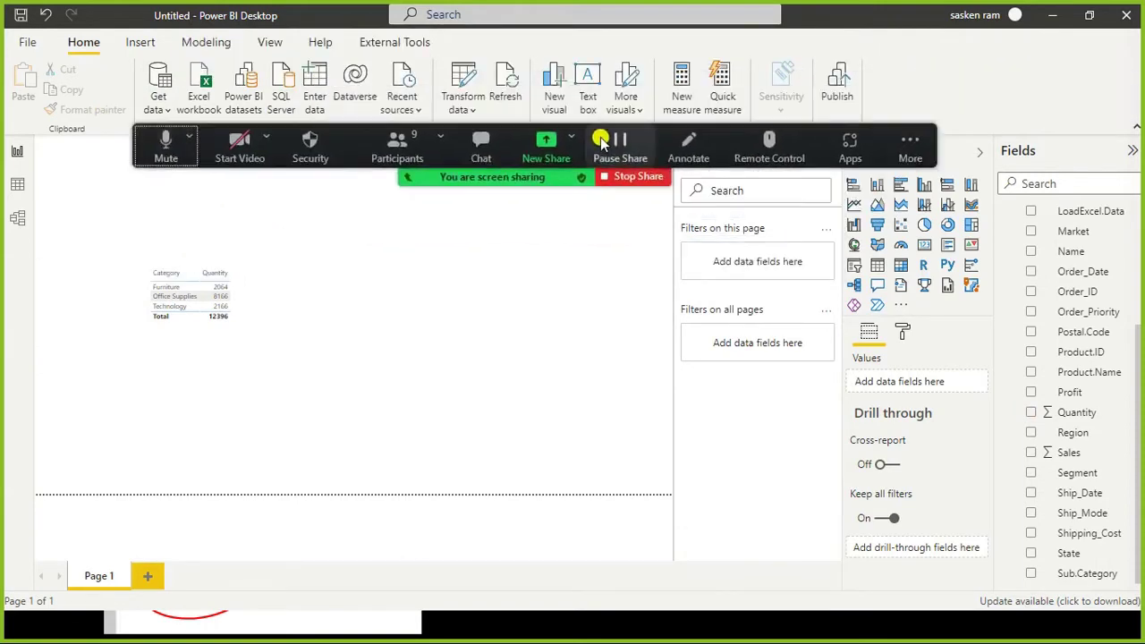
{"action": "key", "text": "alt+Tab"}
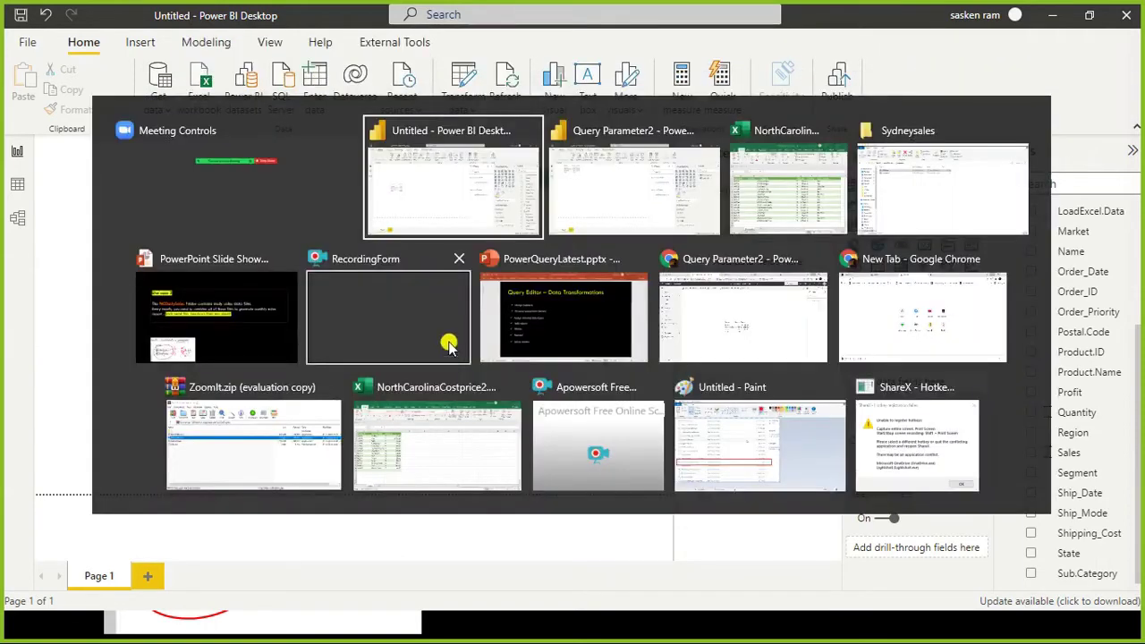
{"action": "key", "text": "alt+Tab"}
{"action": "key", "text": "alt+Tab"}
{"action": "key", "text": "alt+Tab"}
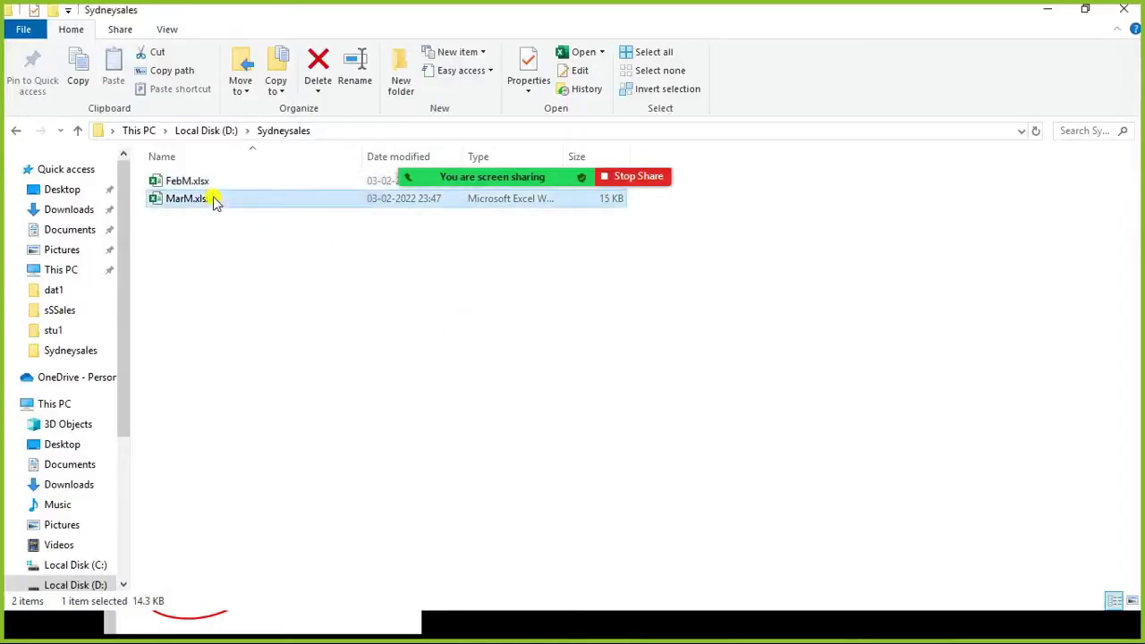
{"action": "right_click", "coordinate": [215, 202]}
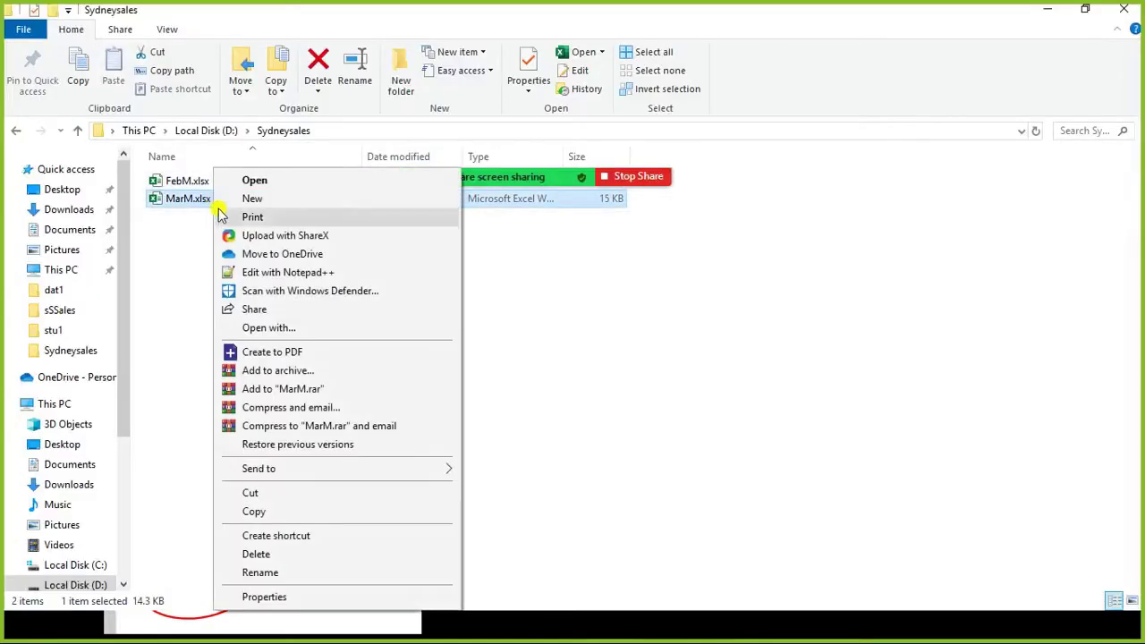
{"action": "left_click", "coordinate": [288, 513]}
{"action": "key", "text": "alt+Tab"}
{"action": "key", "text": "alt+Tab"}
{"action": "key", "text": "alt+Tab"}
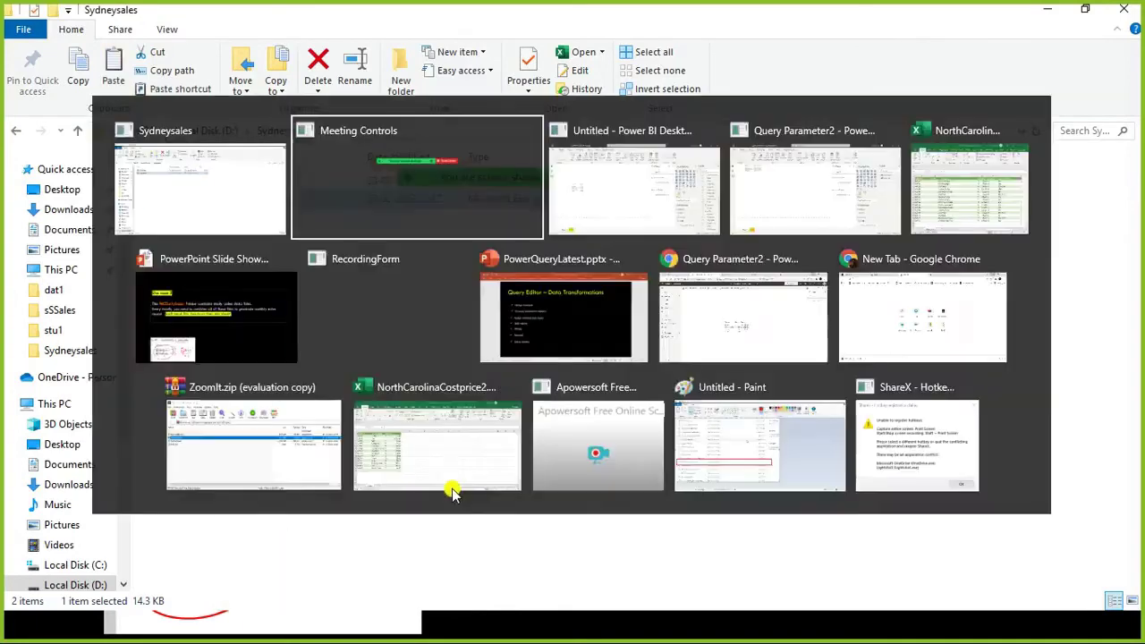
{"action": "key", "text": "alt+Tab"}
{"action": "key", "text": "alt+Tab"}
{"action": "key", "text": "alt+Tab"}
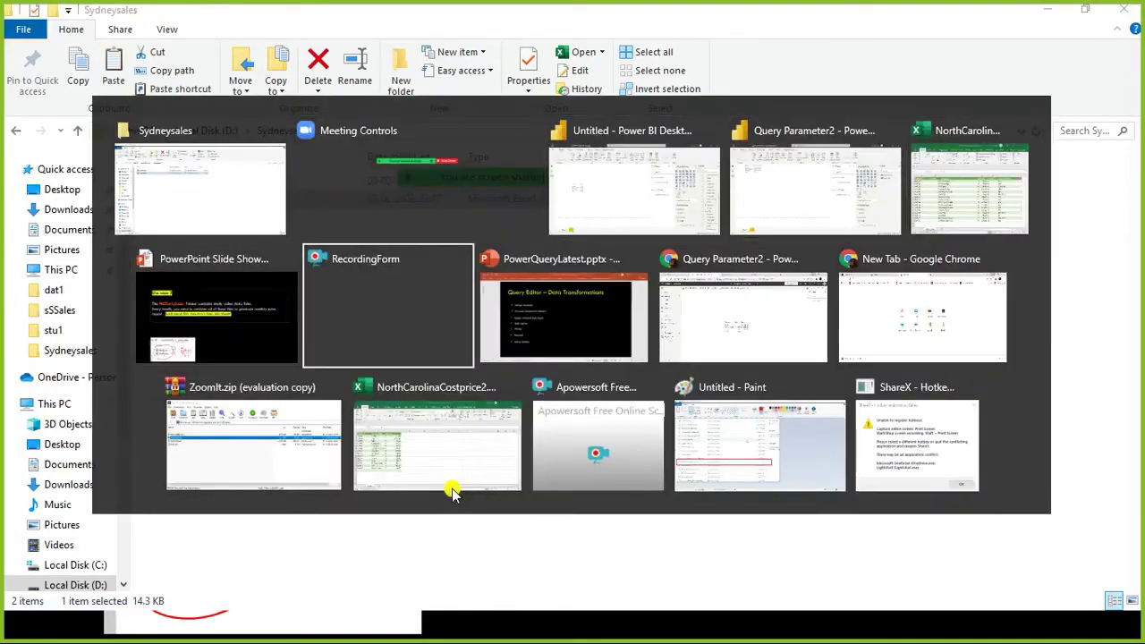
{"action": "key", "text": "Escape"}
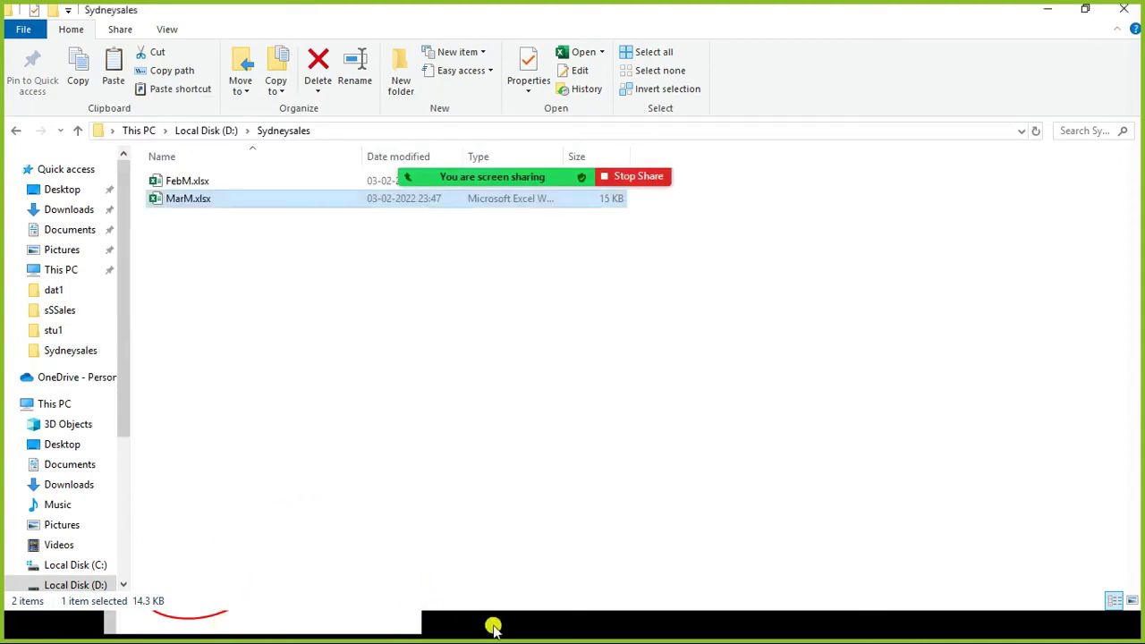
Minimize the Sydneysales and Power BI Desktop windows and end the PowerPoint slide show, discarding its ink annotations.
{"action": "key", "text": "alt"}
{"action": "left_click", "coordinate": [1047, 9]}
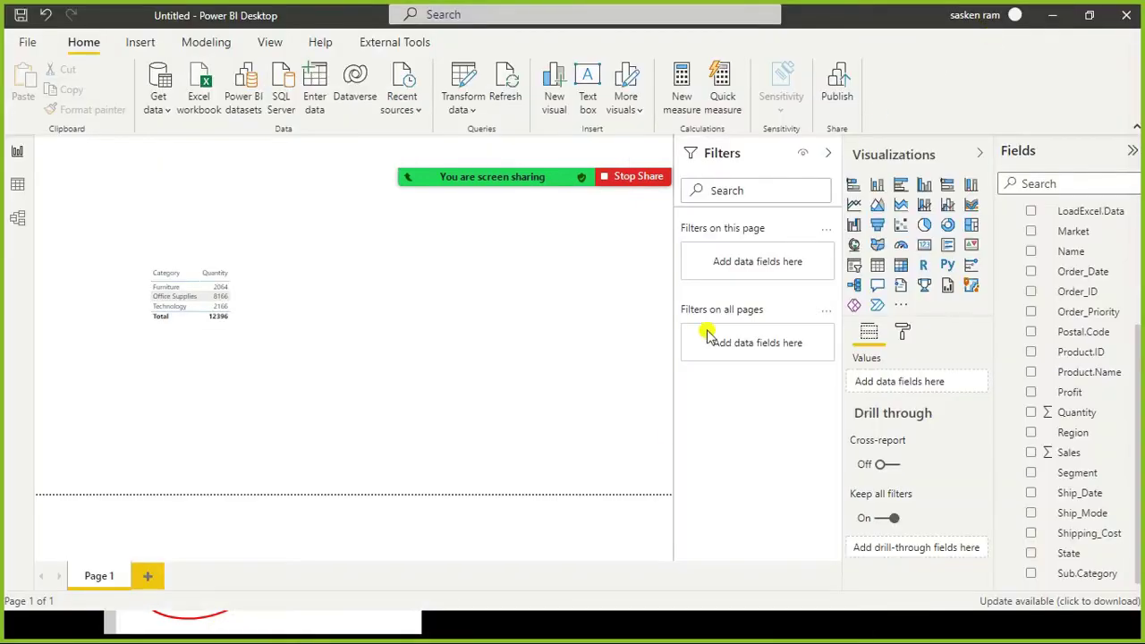
{"action": "left_click", "coordinate": [1049, 17]}
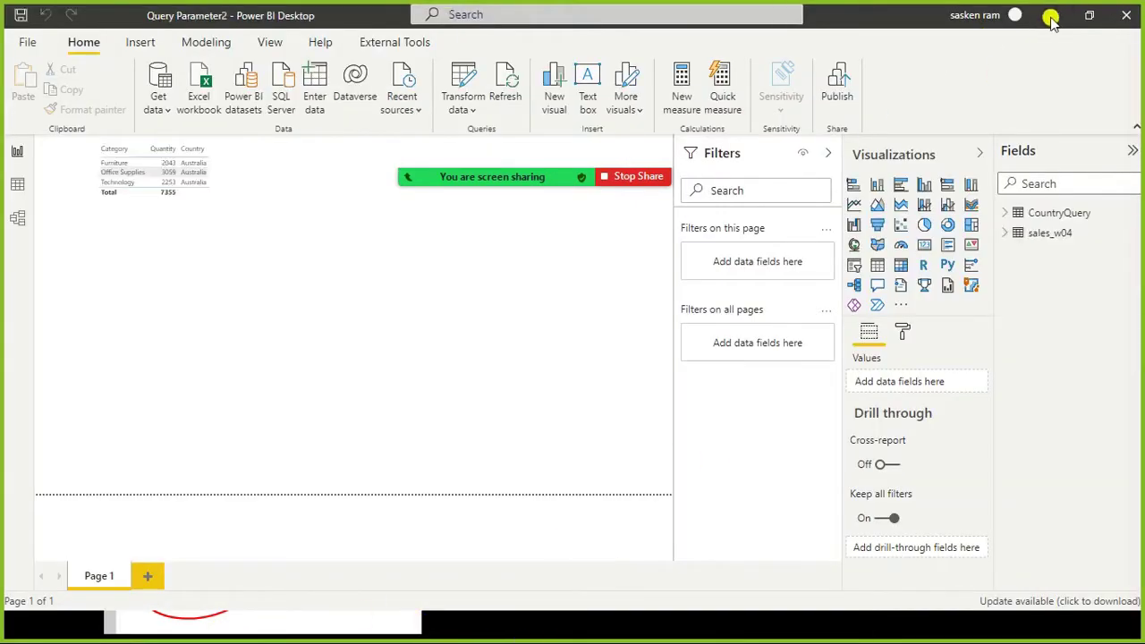
{"action": "left_click", "coordinate": [1052, 16]}
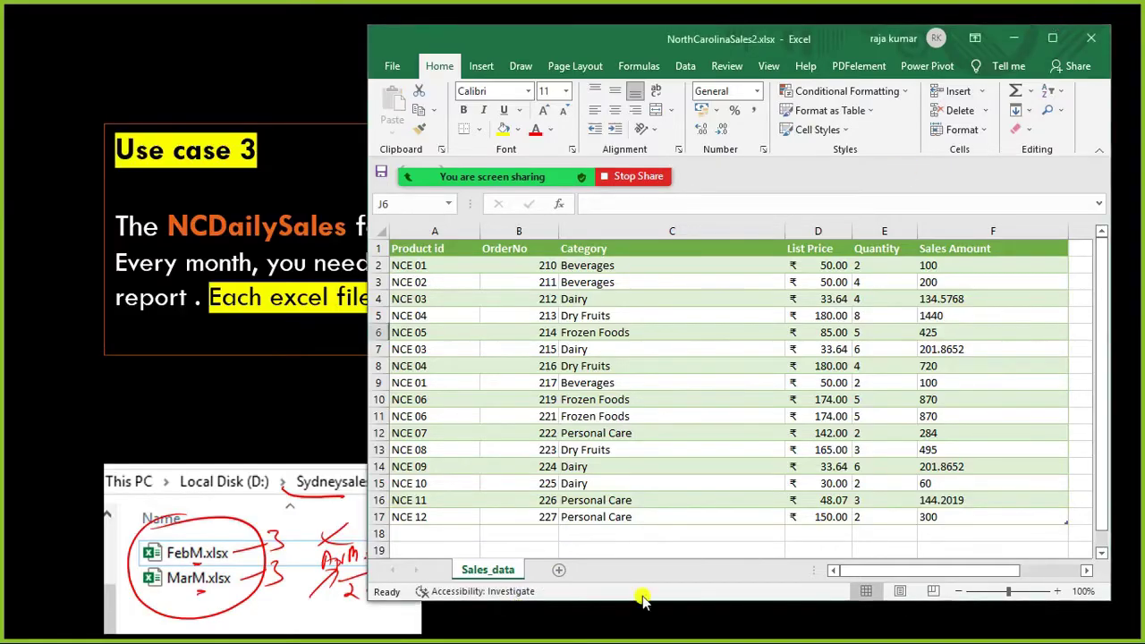
{"action": "left_click", "coordinate": [322, 438]}
{"action": "key", "text": "Escape"}
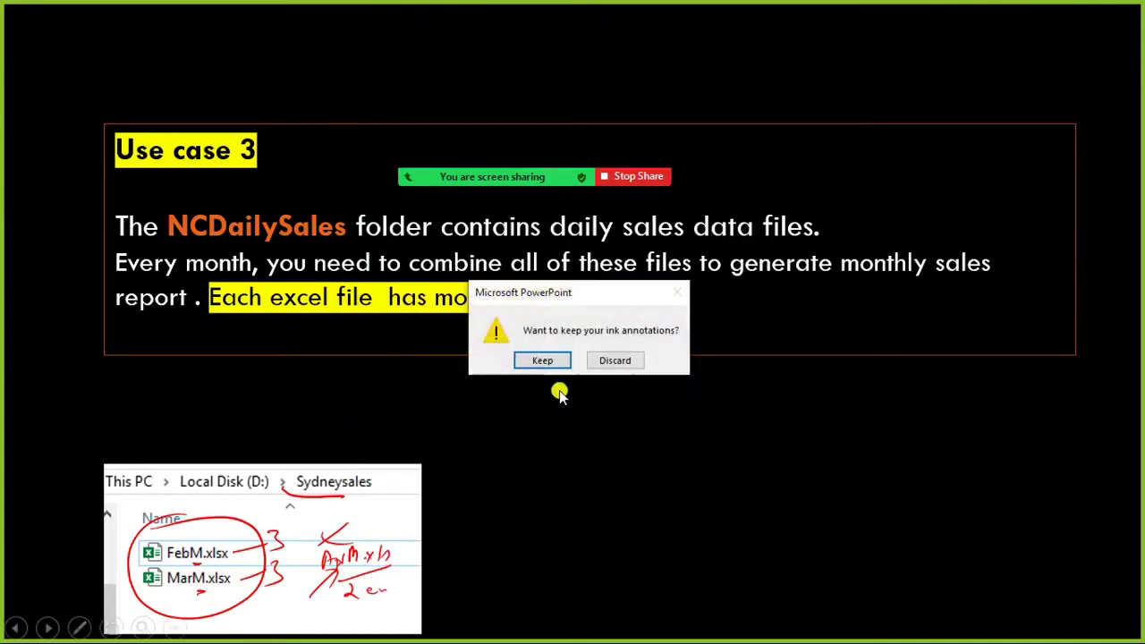
{"action": "left_click", "coordinate": [624, 361]}
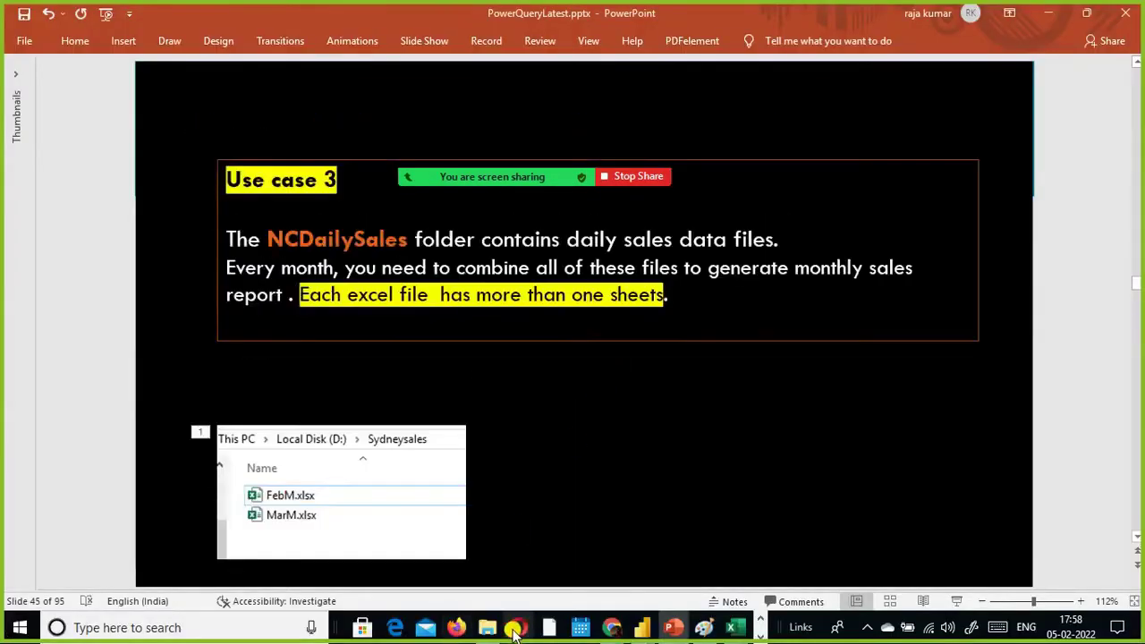
Open a new File Explorer window and browse to Local Disk (D:).
{"action": "mouse_move", "coordinate": [485, 626]}
{"action": "left_click", "coordinate": [488, 569]}
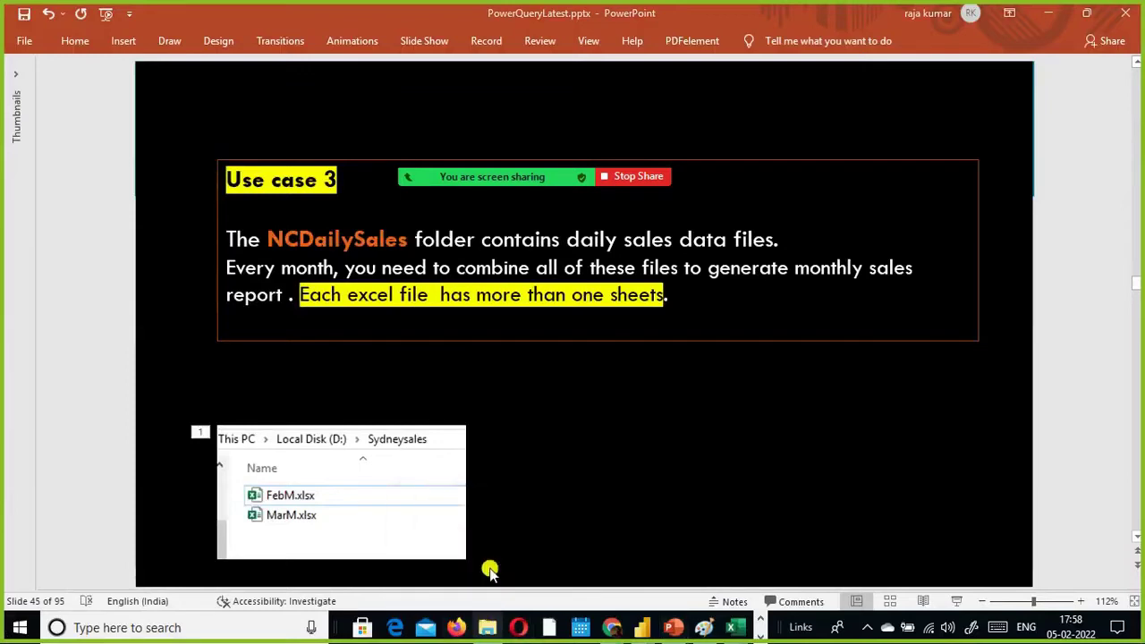
{"action": "left_click_drag", "start_coordinate": [488, 626], "coordinate": [522, 579]}
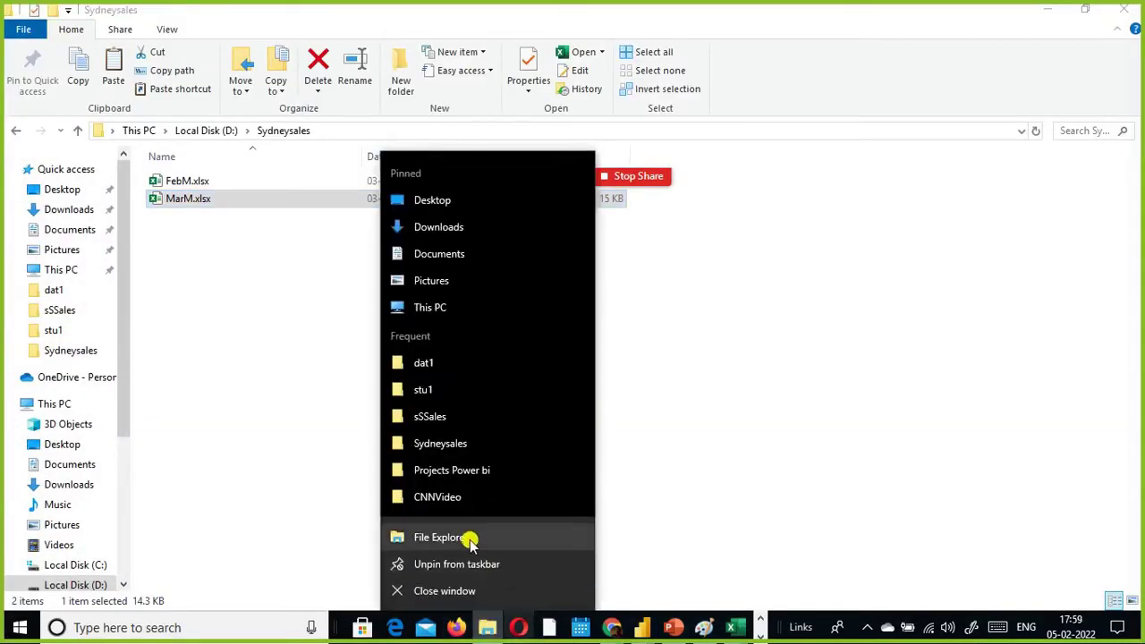
{"action": "left_click", "coordinate": [468, 539]}
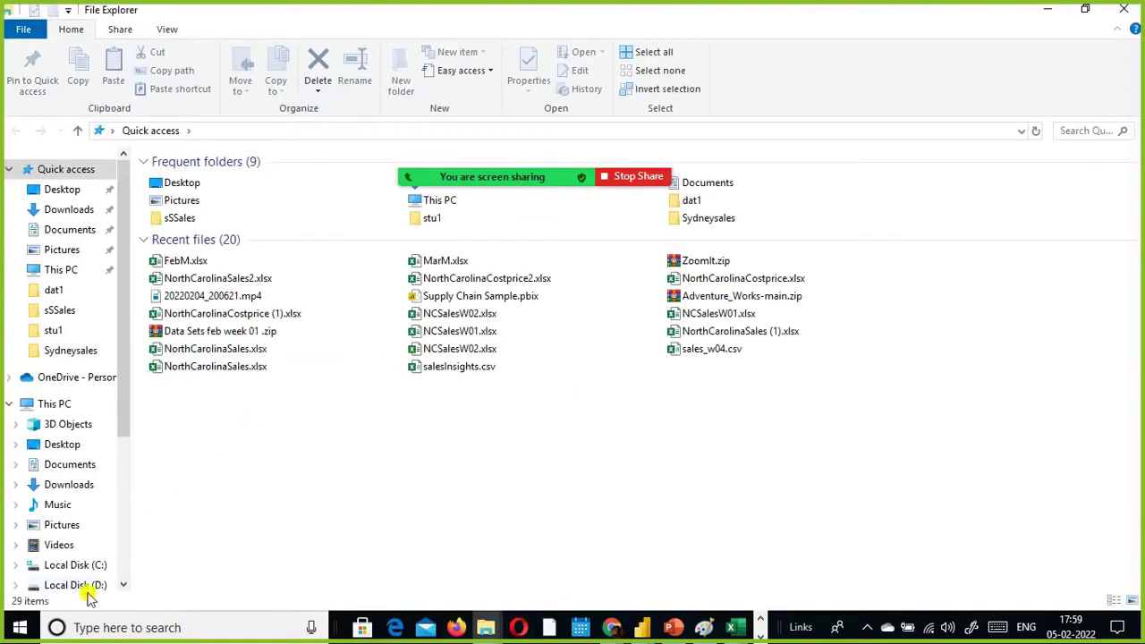
{"action": "left_click", "coordinate": [95, 586]}
Paste the copied MarM.xlsx into the sql Server folder on drive D: and switch back to the Sydneysales folder.
{"action": "scroll", "coordinate": [224, 485], "scroll_direction": "down", "scroll_amount": 2}
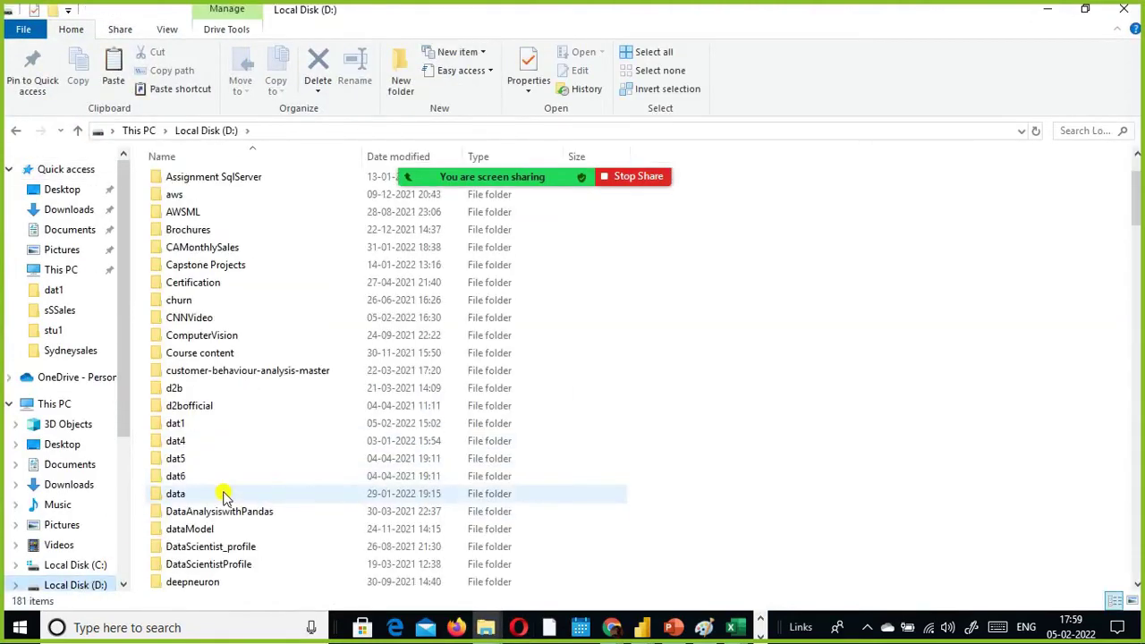
{"action": "scroll", "coordinate": [225, 494], "scroll_direction": "down", "scroll_amount": 11}
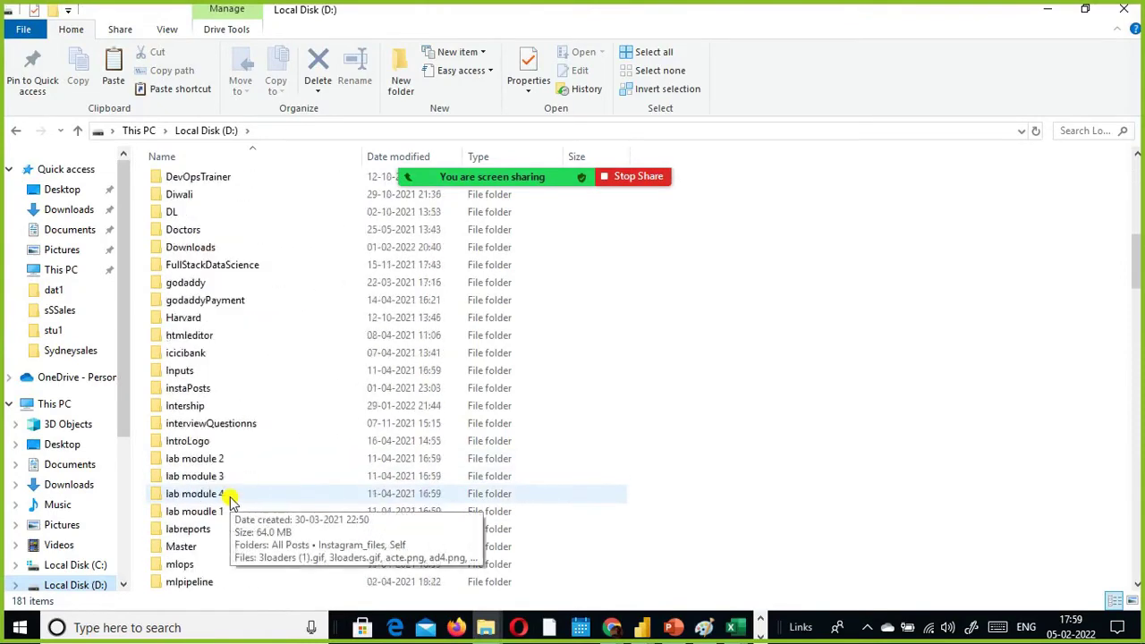
{"action": "left_click", "coordinate": [230, 495]}
{"action": "type", "text": "so"}
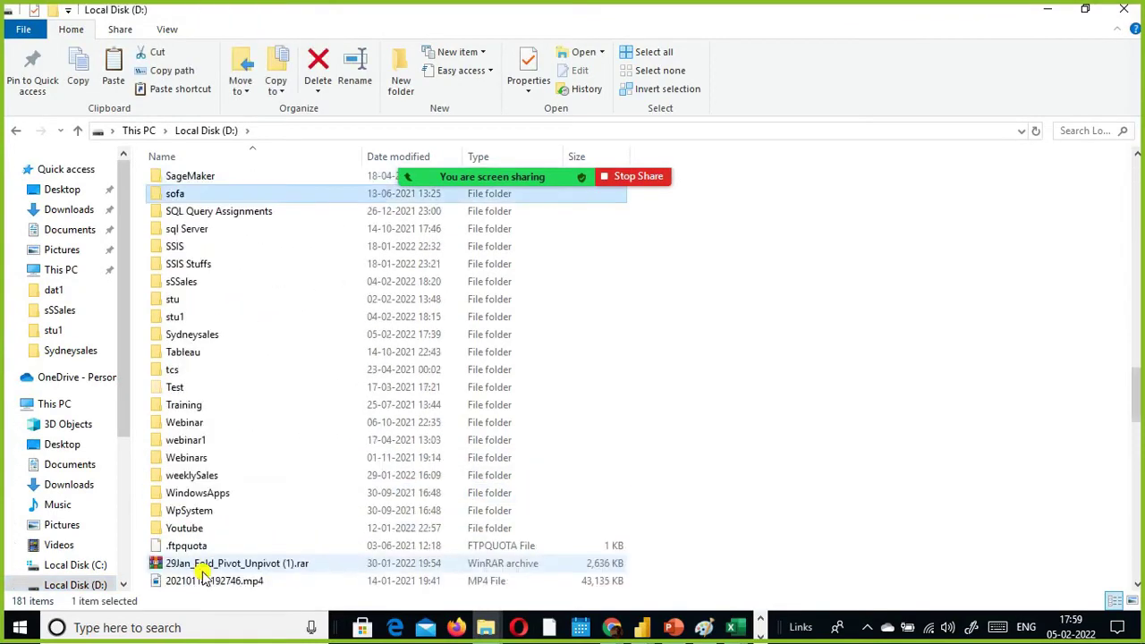
{"action": "key", "text": "Down"}
{"action": "key", "text": "Down"}
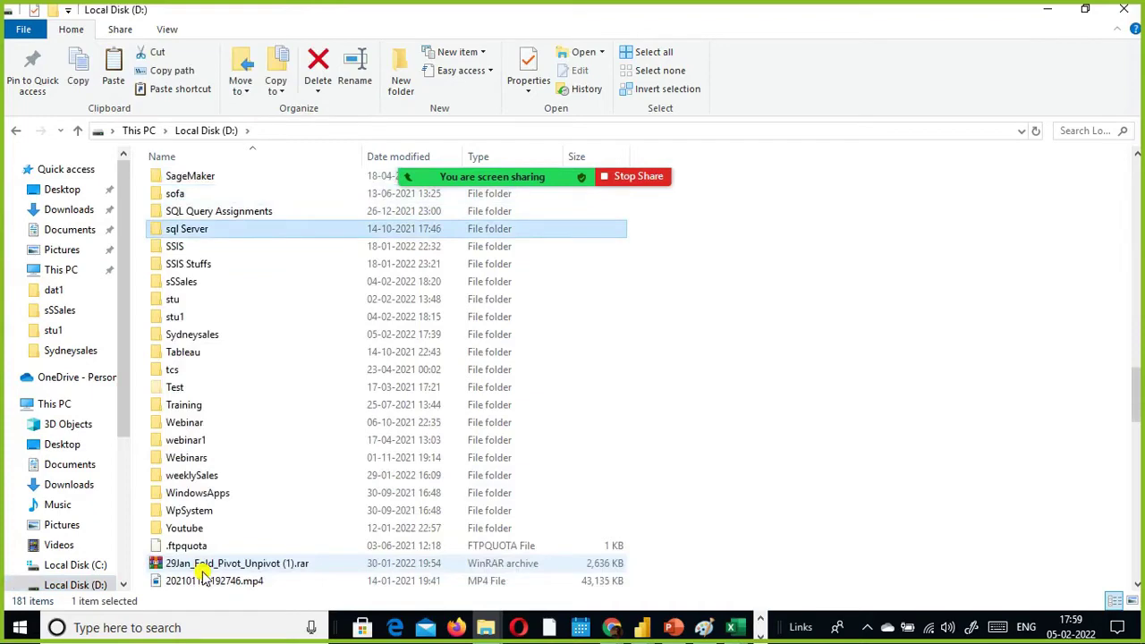
{"action": "key", "text": "Return"}
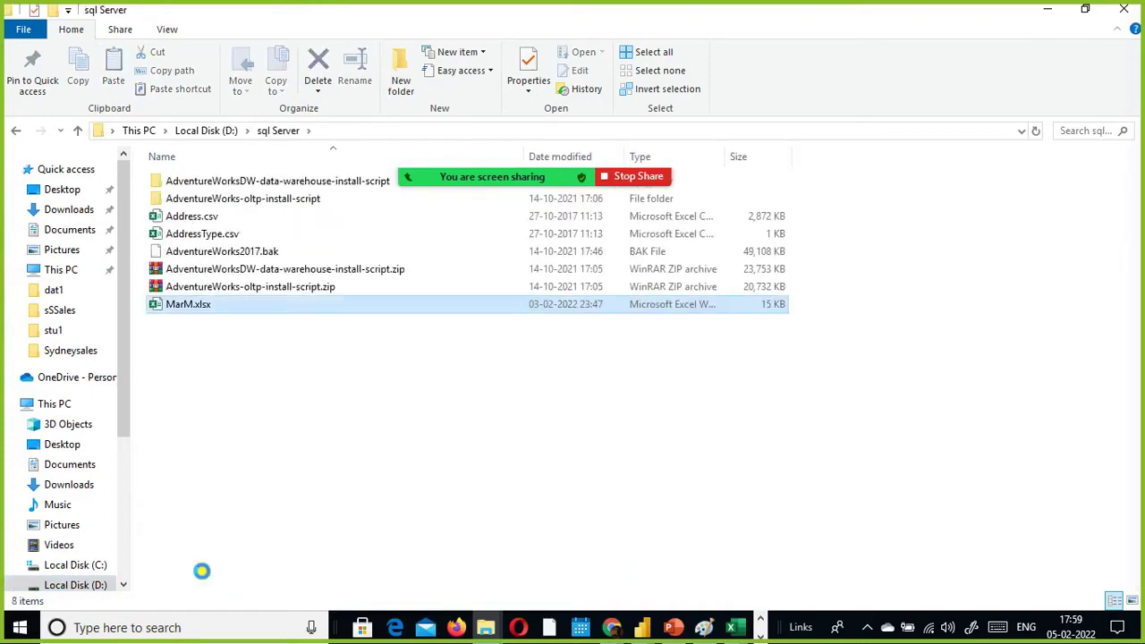
{"action": "key", "text": "alt+Tab"}
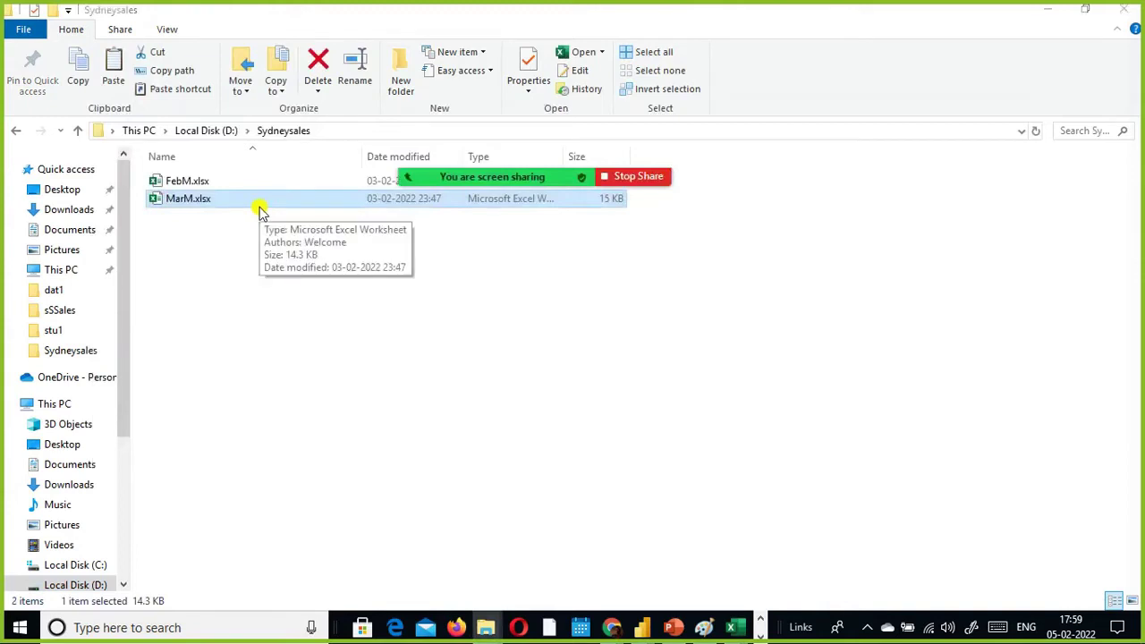
Permanently delete MarM.xlsx from the Sydneysales folder.
{"action": "key", "text": "shift+Delete"}
{"action": "key", "text": "Return"}
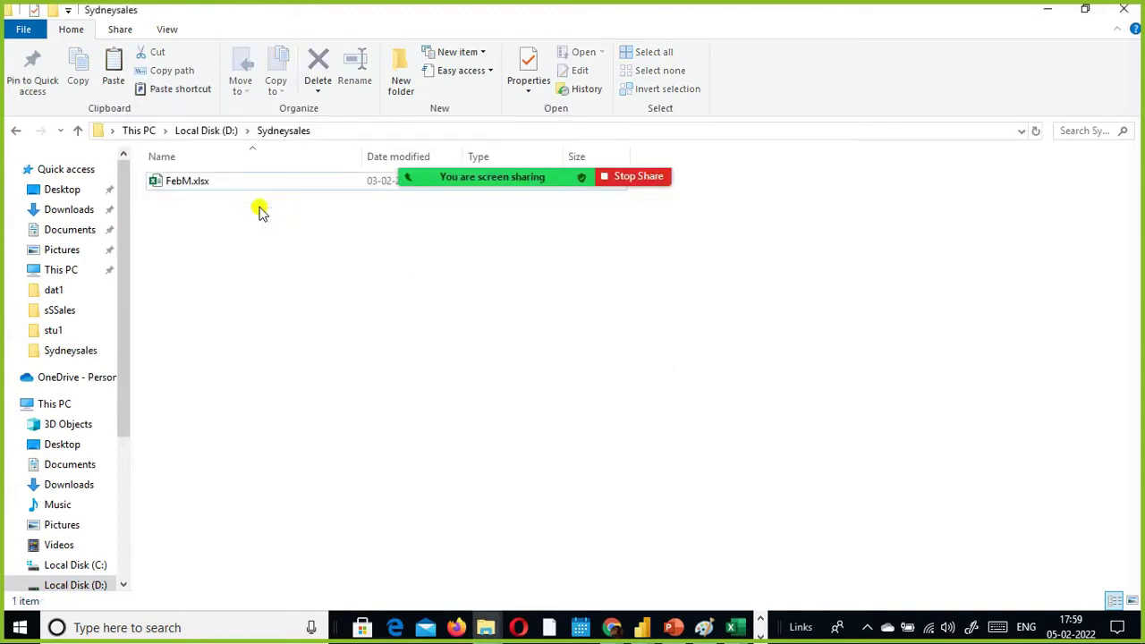
{"action": "key", "text": "alt+Tab"}
{"action": "key", "text": "alt+Tab"}
{"action": "key", "text": "alt+Tab"}
{"action": "key", "text": "alt+Tab"}
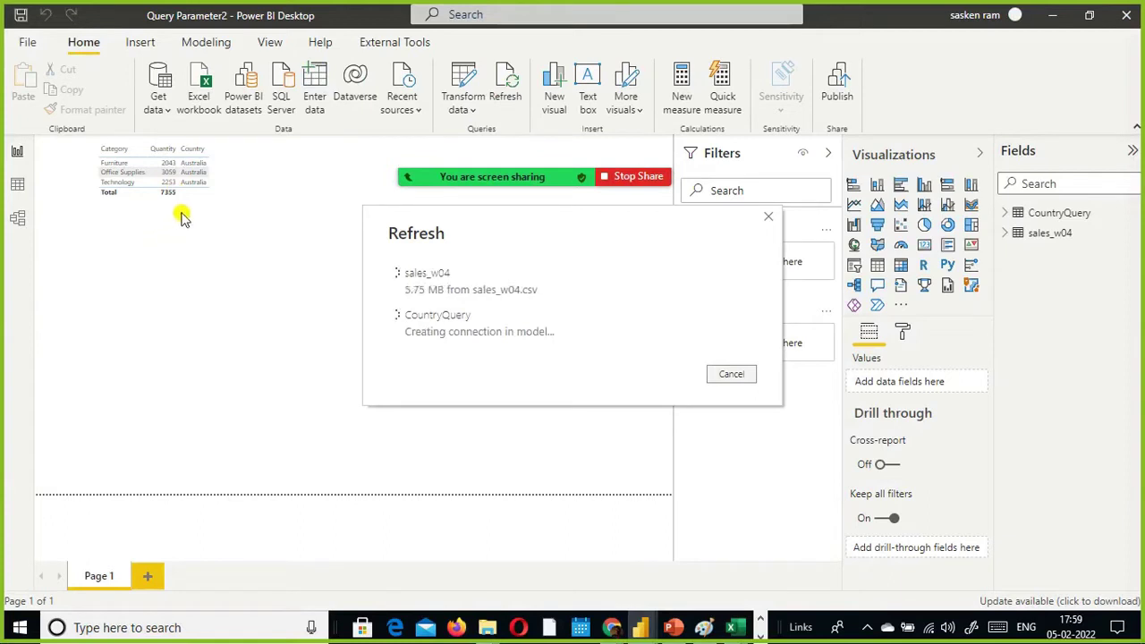
{"action": "left_click", "coordinate": [737, 376]}
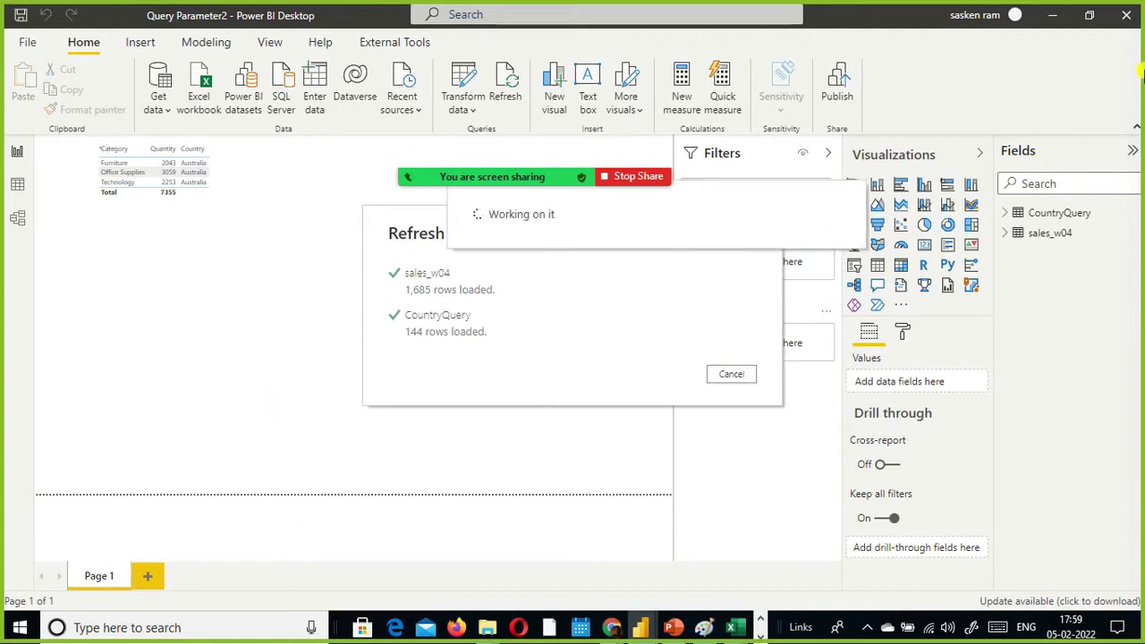
Switch to the Untitled report in Power BI Desktop and refresh its data.
{"action": "key", "text": "alt+Tab"}
{"action": "key", "text": "Tab"}
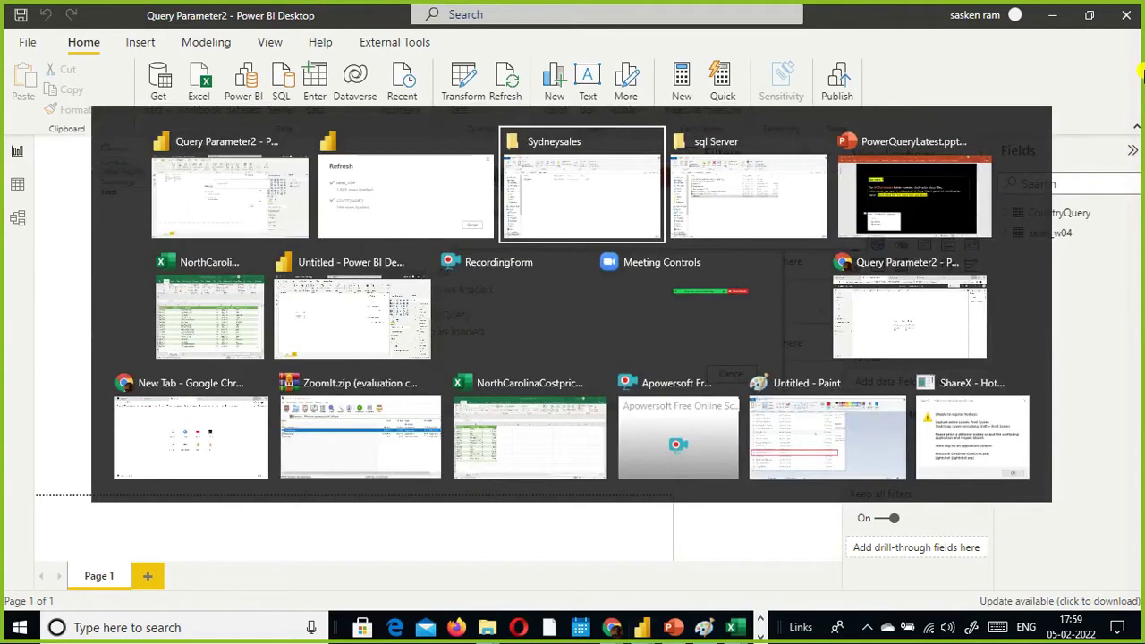
{"action": "key", "text": "alt+Tab"}
{"action": "key", "text": "alt+Tab"}
{"action": "key", "text": "alt+Tab"}
{"action": "key", "text": "alt+Tab"}
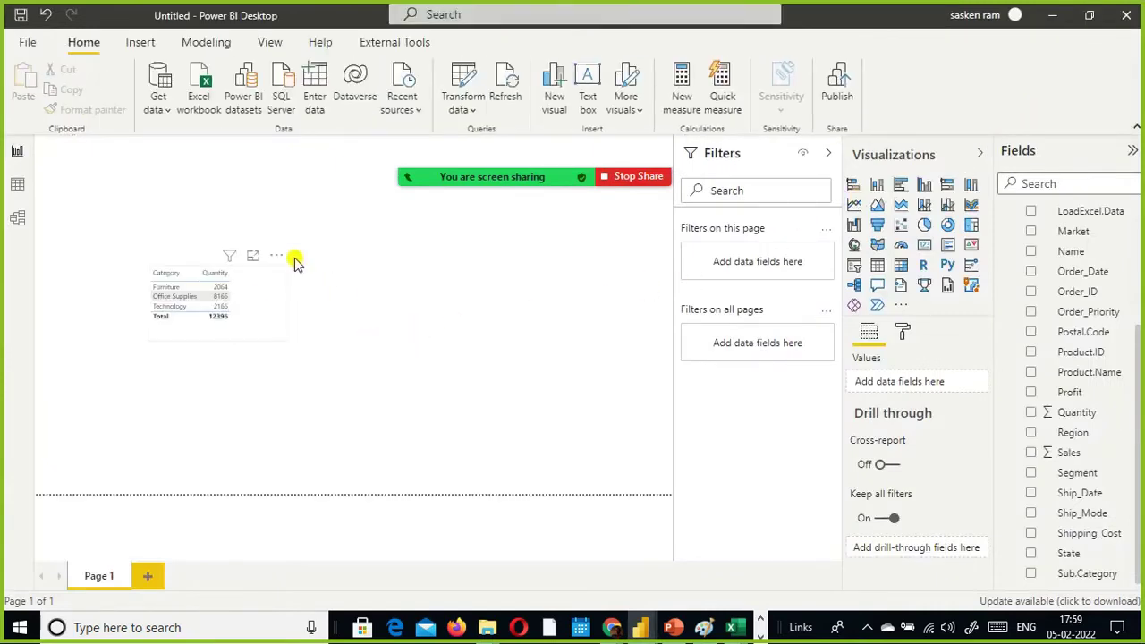
{"action": "left_click", "coordinate": [514, 90]}
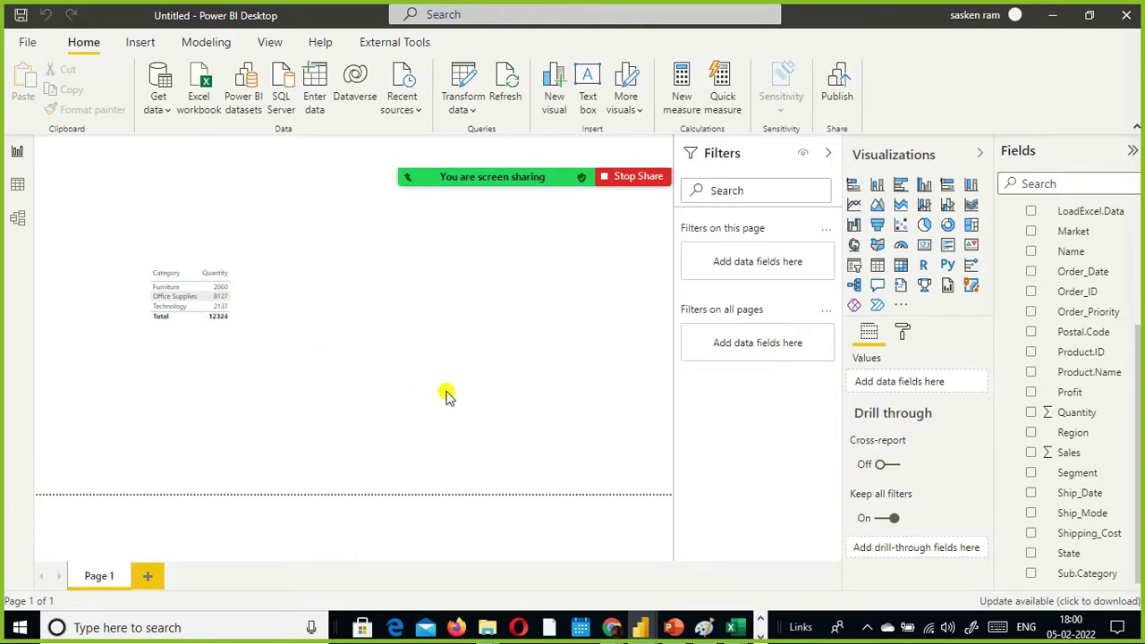
Try to paste MarM.xlsx back into the Sydneysales folder in File Explorer.
{"action": "key", "text": "alt+Tab"}
{"action": "key", "text": "alt+Tab"}
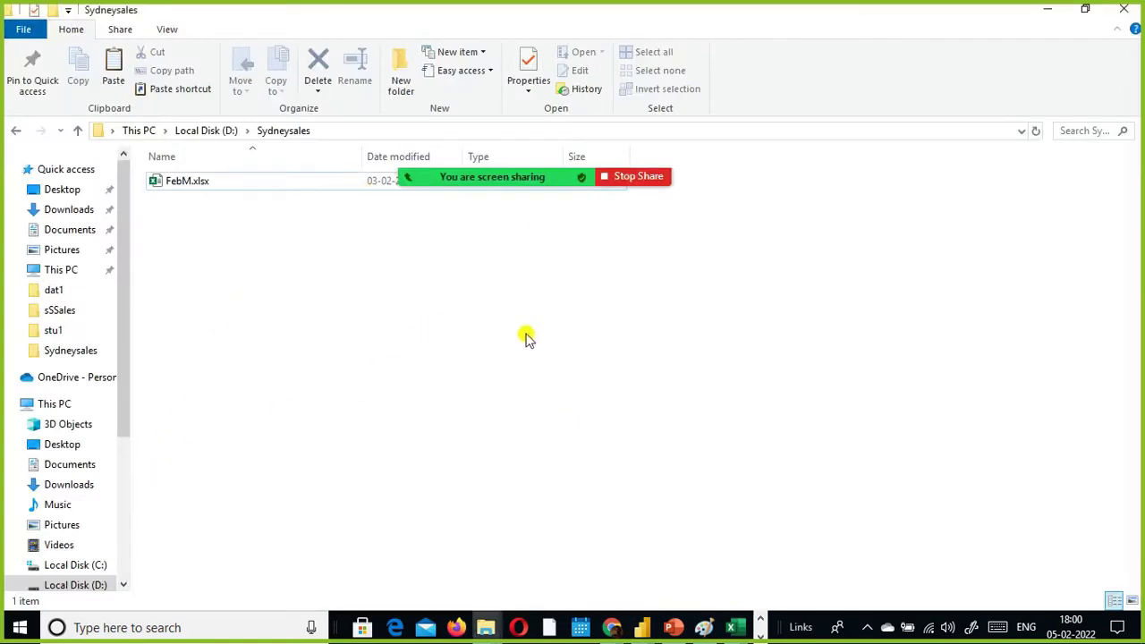
{"action": "key", "text": "Return"}
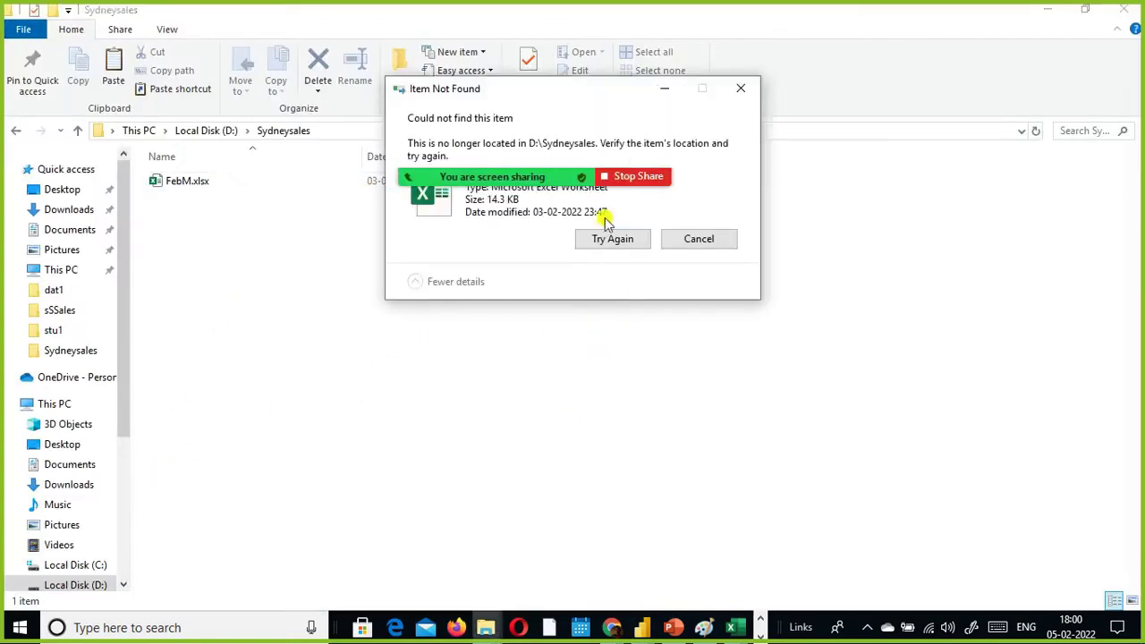
{"action": "left_click_drag", "start_coordinate": [587, 100], "coordinate": [561, 335]}
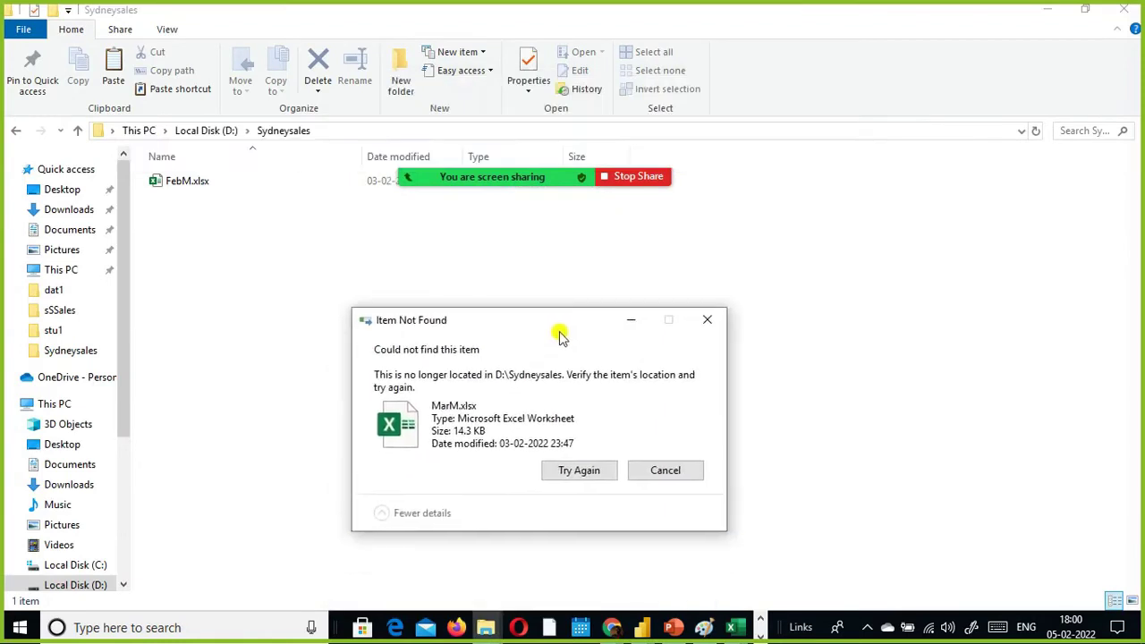
{"action": "left_click", "coordinate": [569, 466]}
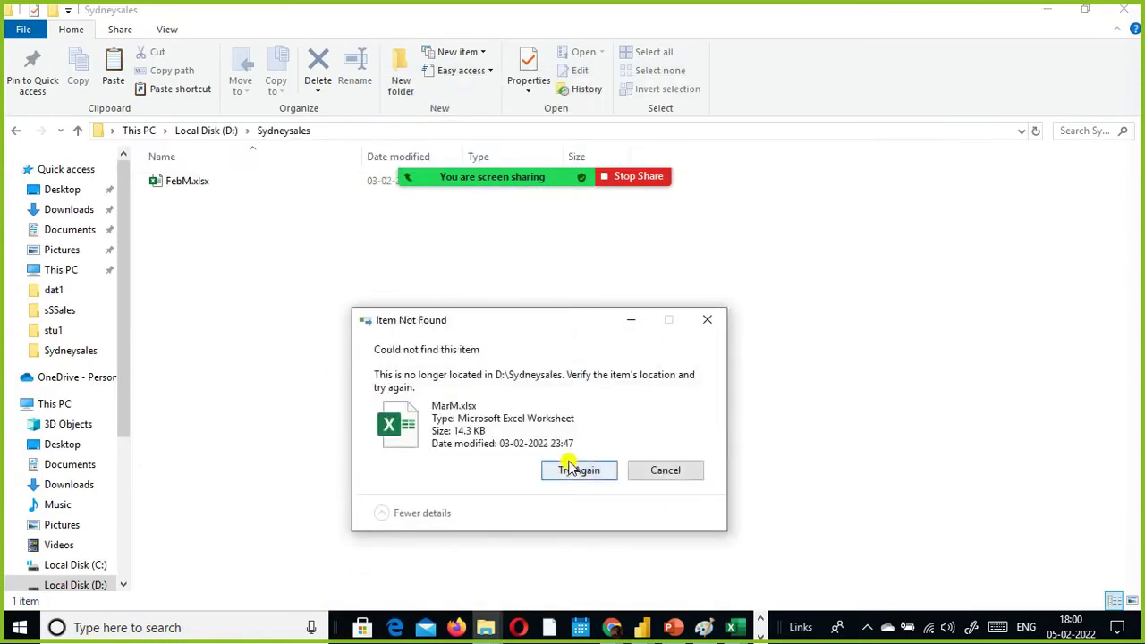
{"action": "left_click", "coordinate": [579, 471]}
{"action": "left_click", "coordinate": [677, 479]}
Copy MarM.xlsx from the sql Server folder and paste it into the Sydneysales folder.
{"action": "key", "text": "alt+Tab"}
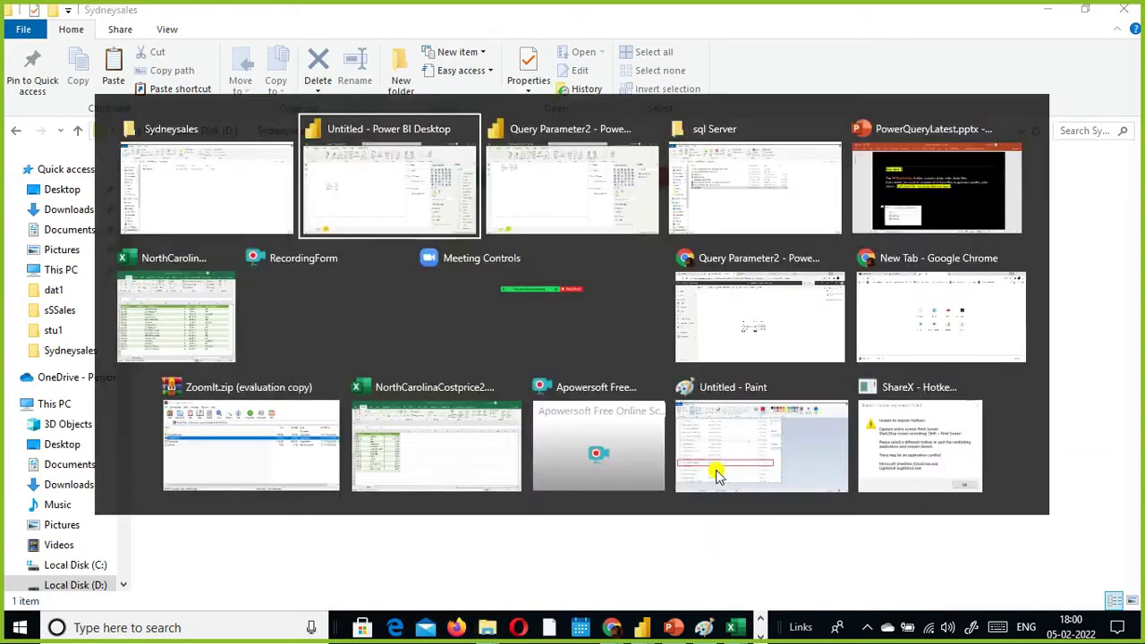
{"action": "key", "text": "alt+Tab"}
{"action": "key", "text": "alt+Tab"}
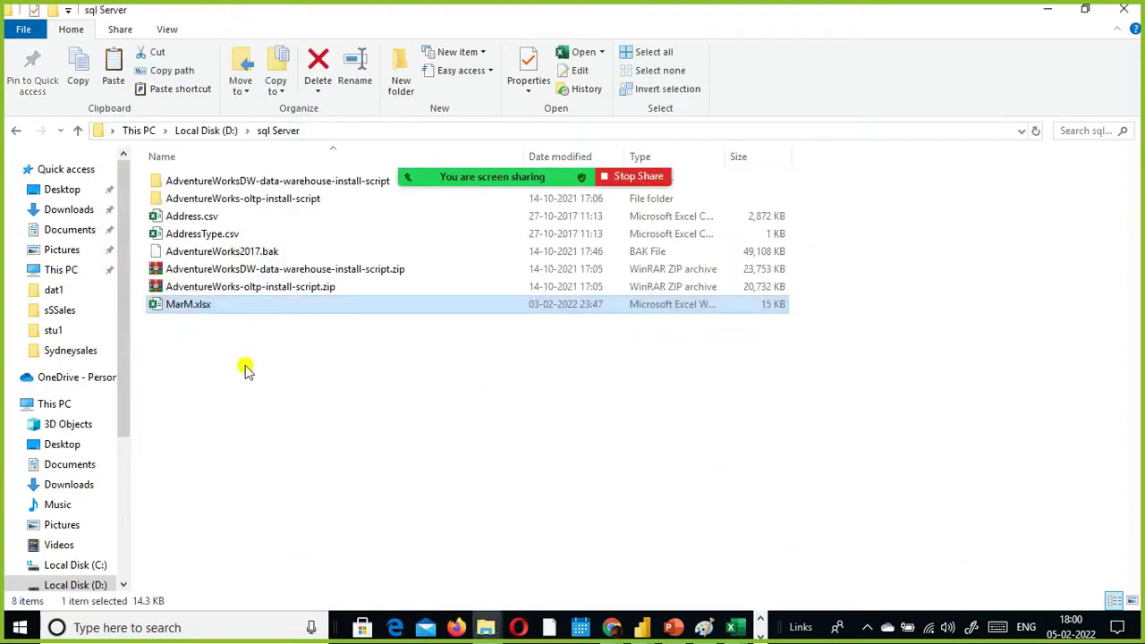
{"action": "right_click", "coordinate": [215, 310]}
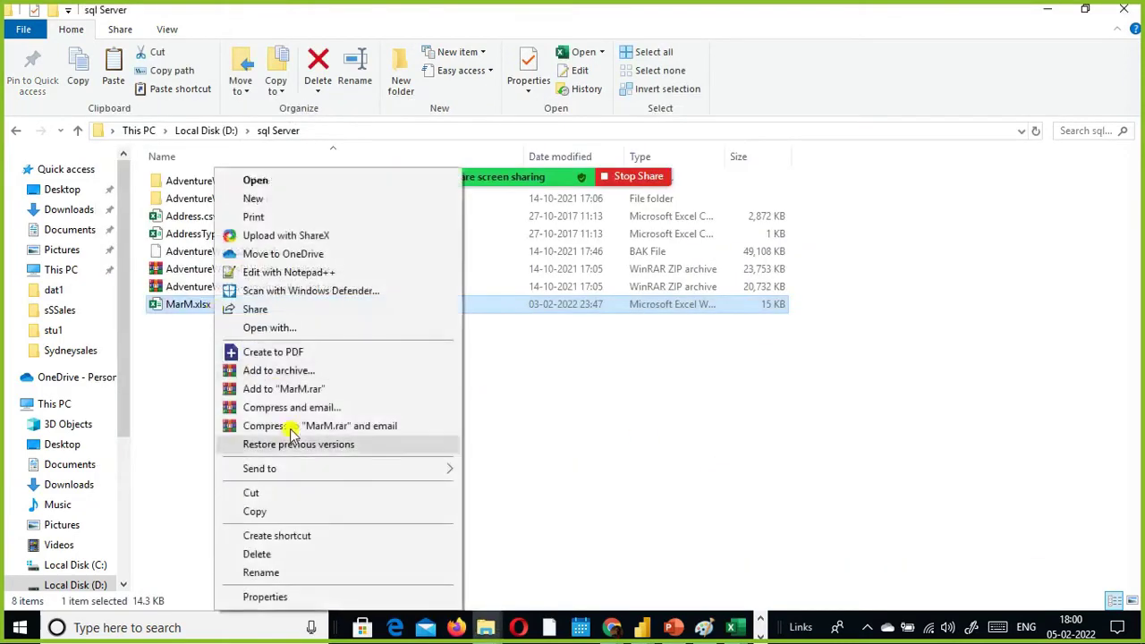
{"action": "left_click", "coordinate": [253, 512]}
{"action": "key", "text": "alt+Tab"}
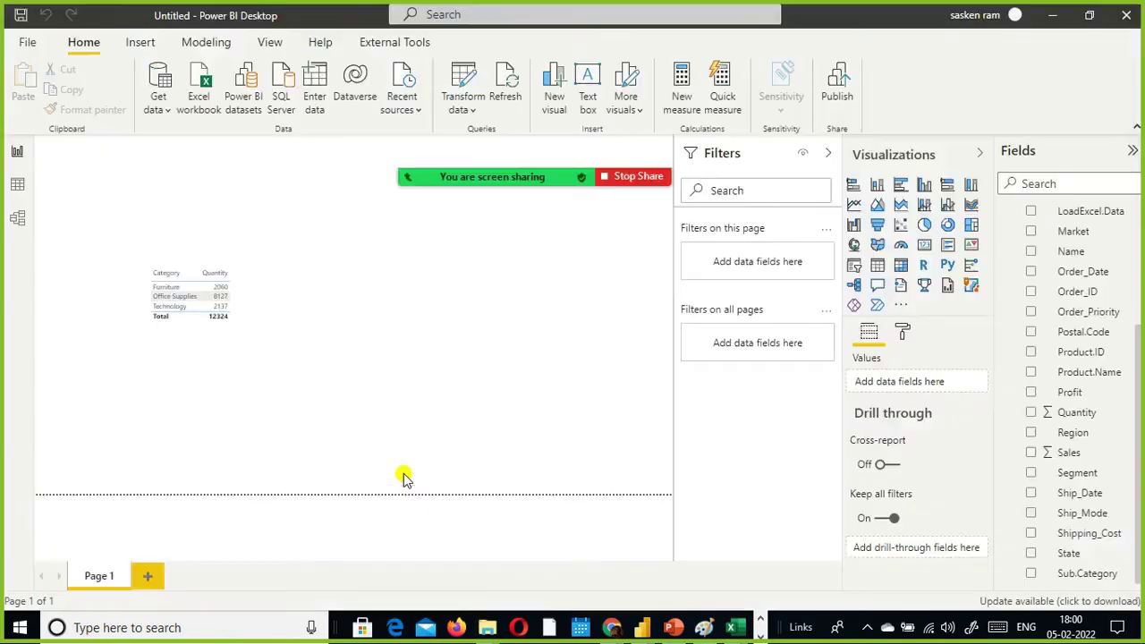
{"action": "mouse_move", "coordinate": [486, 617]}
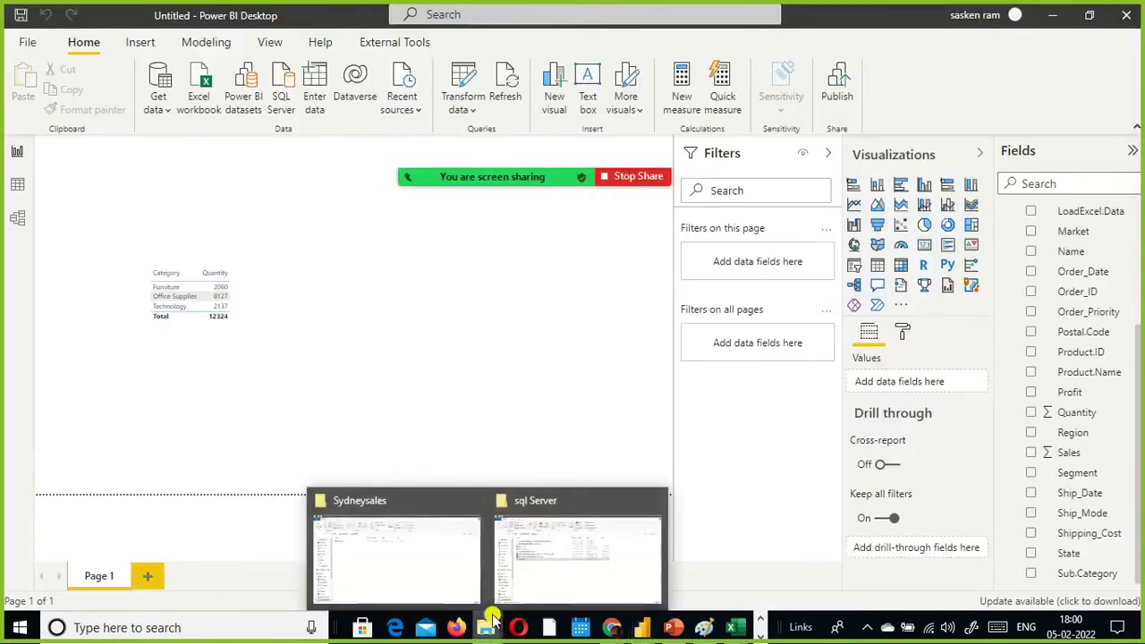
{"action": "left_click", "coordinate": [462, 564]}
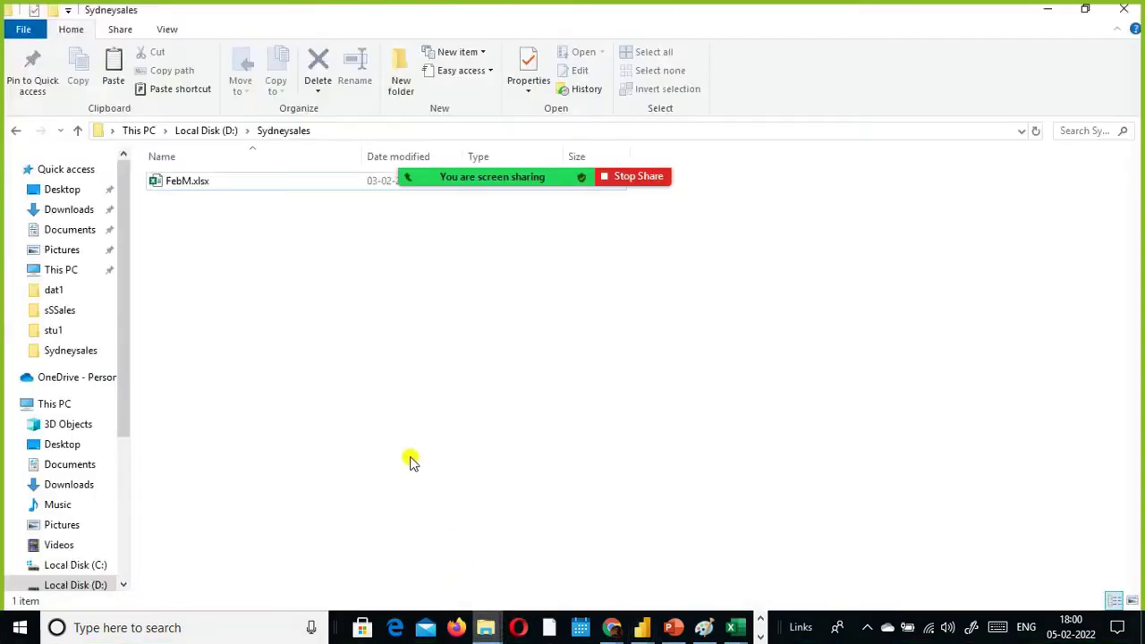
{"action": "key", "text": "ctrl+v"}
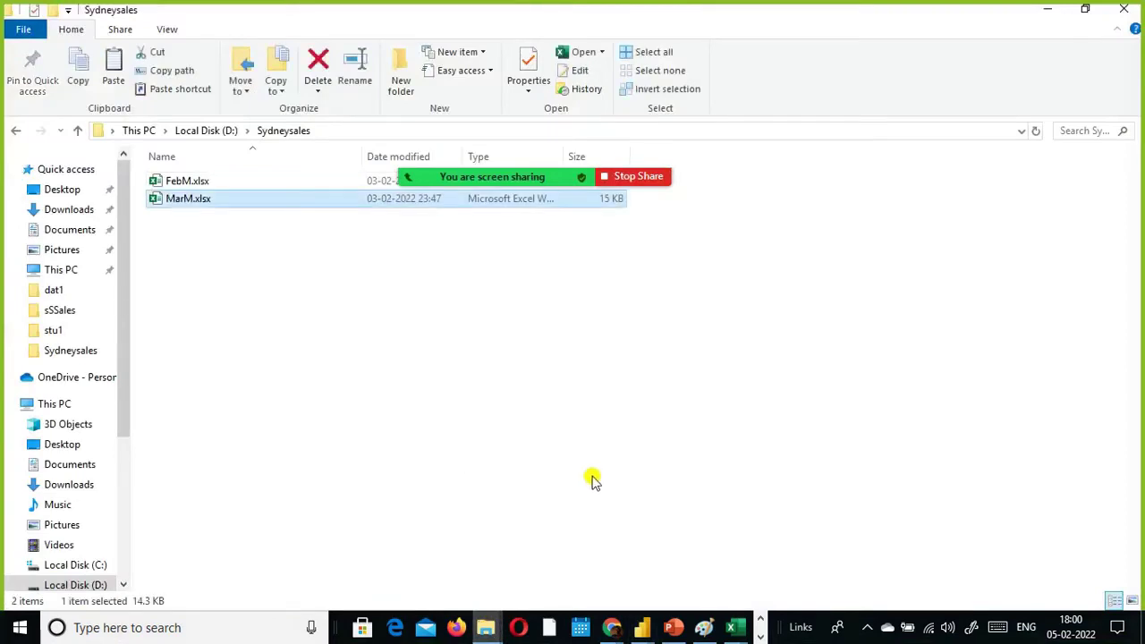
Switch to the Query Parameter2 report in Power BI Desktop, then close it with its changes saved.
{"action": "mouse_move", "coordinate": [642, 617]}
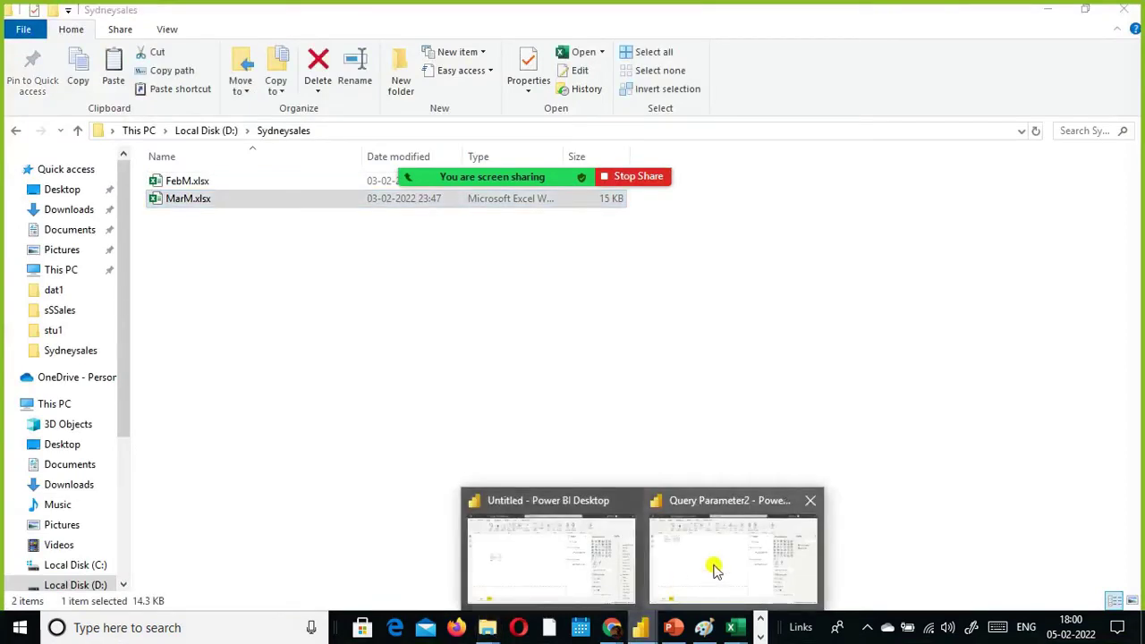
{"action": "left_click", "coordinate": [714, 568]}
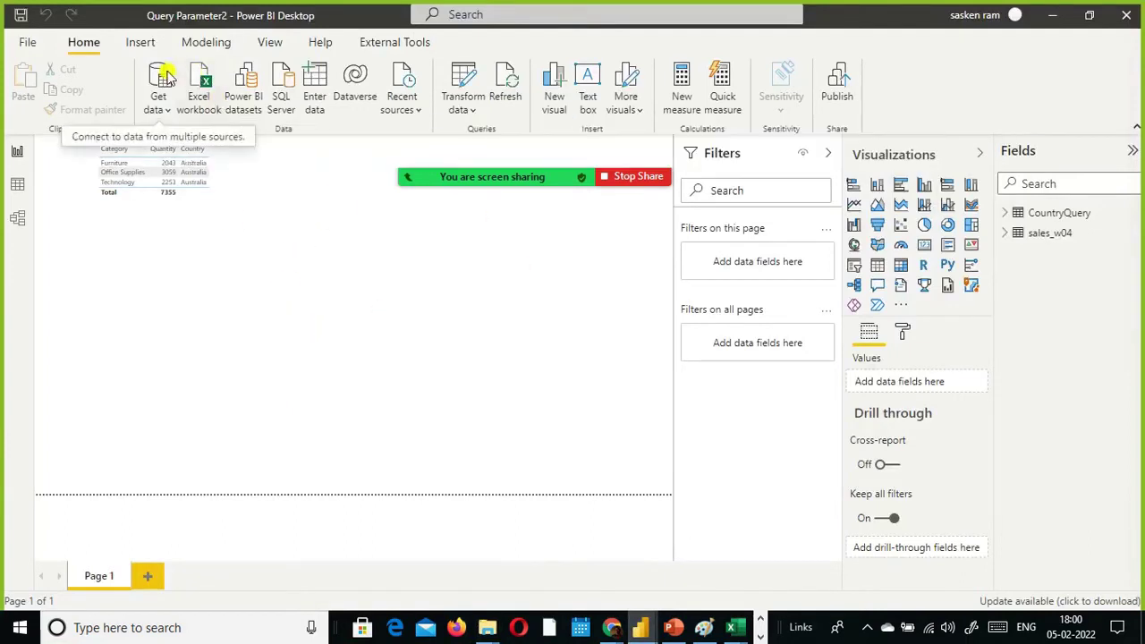
{"action": "left_click", "coordinate": [463, 107]}
{"action": "left_click", "coordinate": [462, 136]}
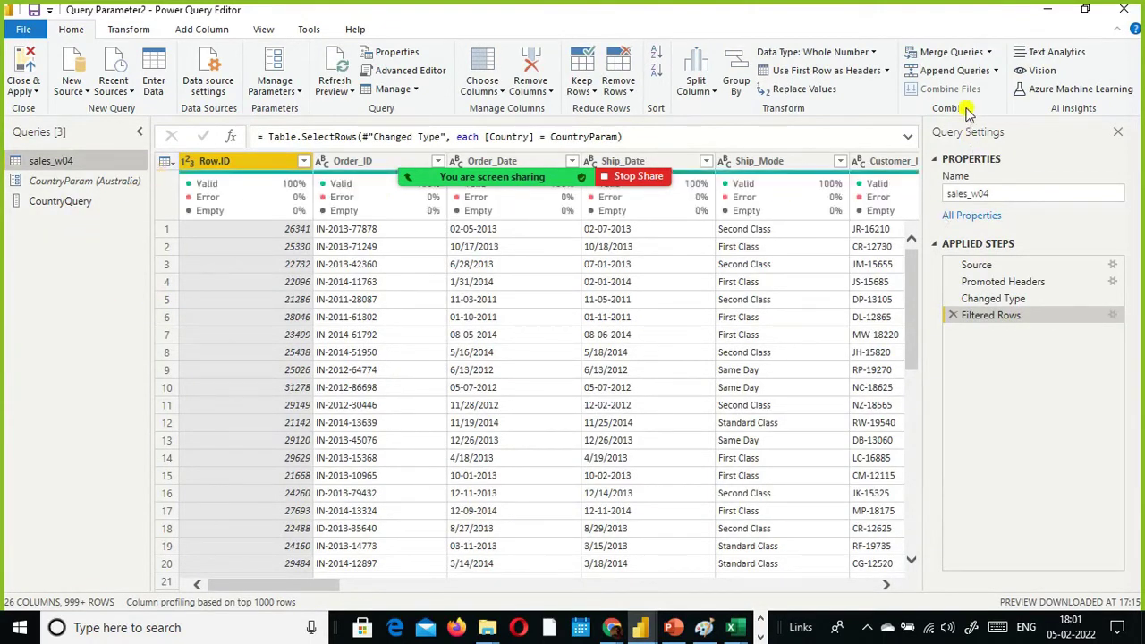
{"action": "left_click", "coordinate": [1123, 9]}
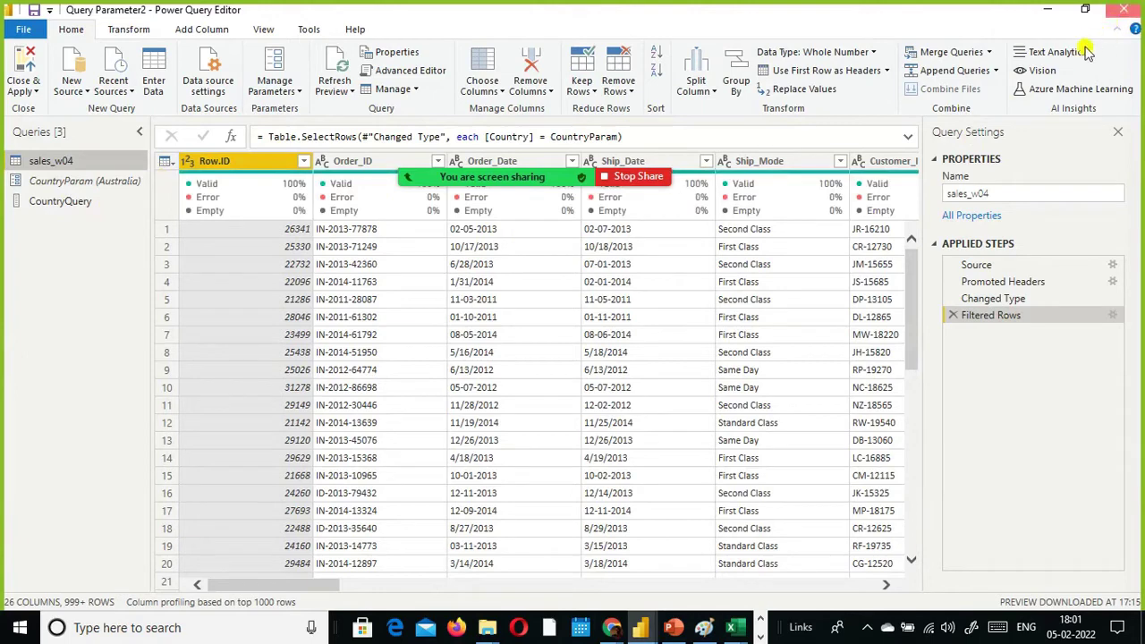
{"action": "left_click", "coordinate": [1127, 18]}
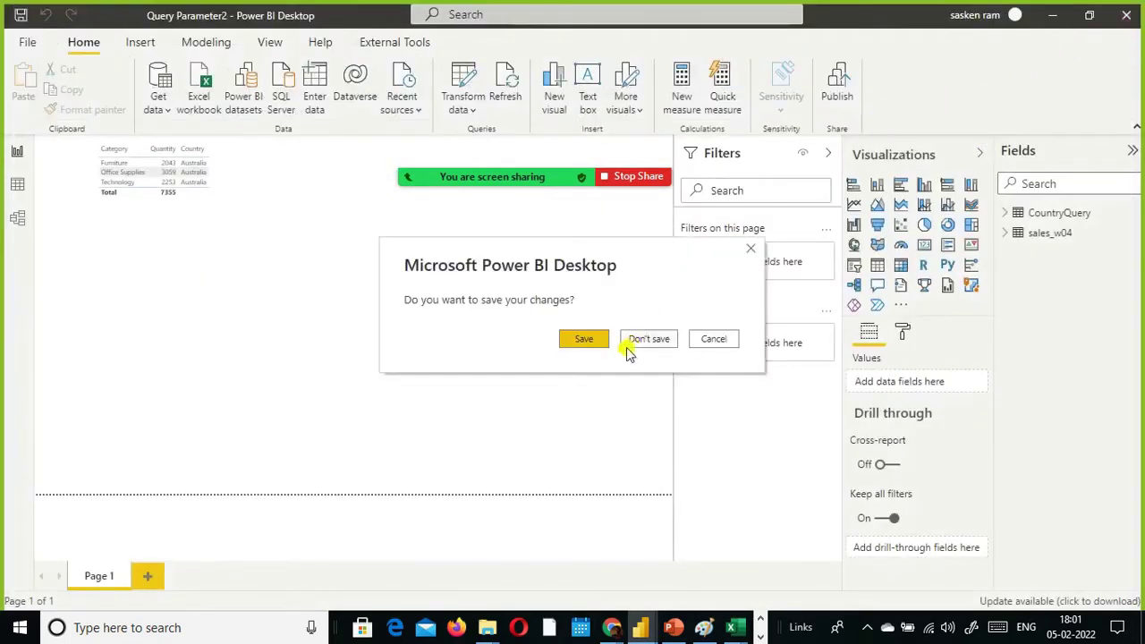
{"action": "left_click", "coordinate": [586, 344]}
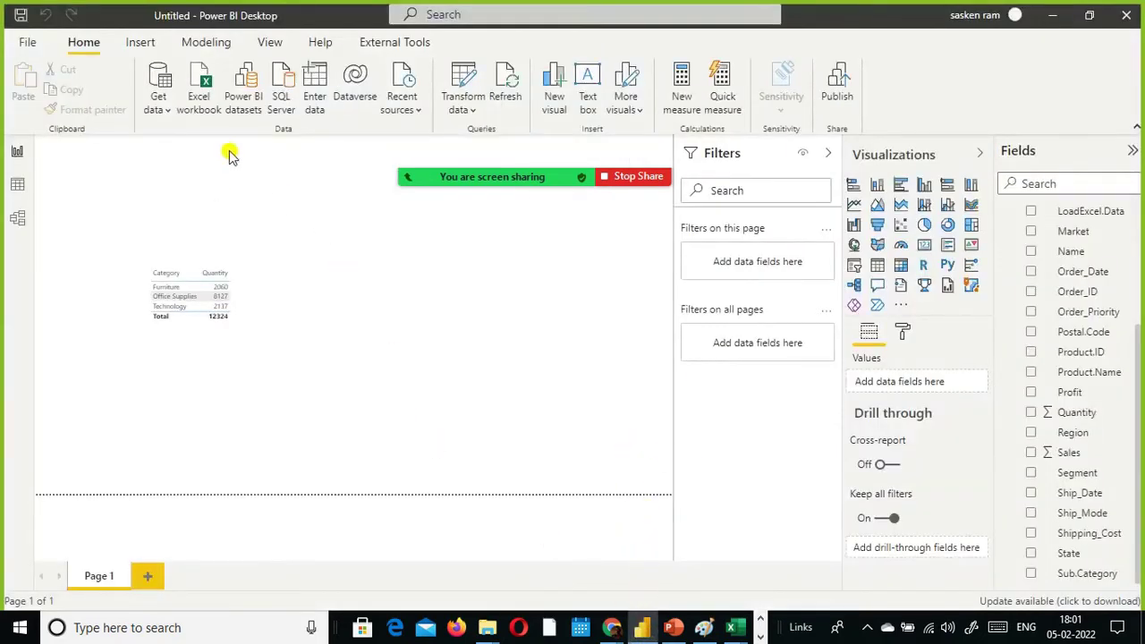
Open the Power Query Editor for the Untitled report and select the sydneysales query.
{"action": "left_click", "coordinate": [461, 107]}
{"action": "left_click", "coordinate": [477, 135]}
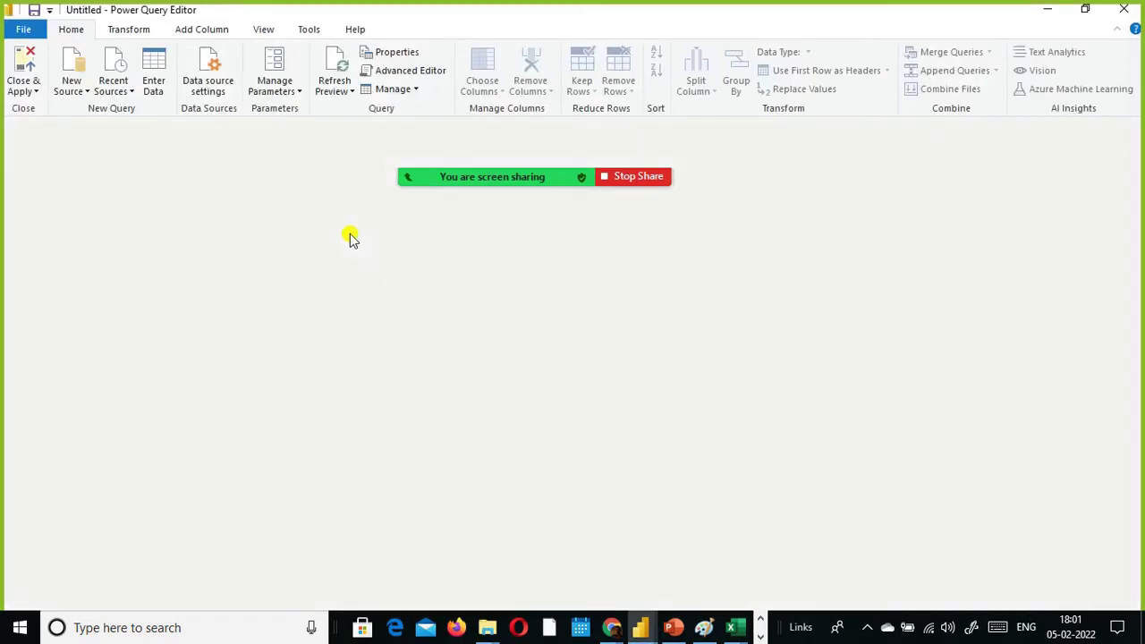
{"action": "mouse_move", "coordinate": [454, 158]}
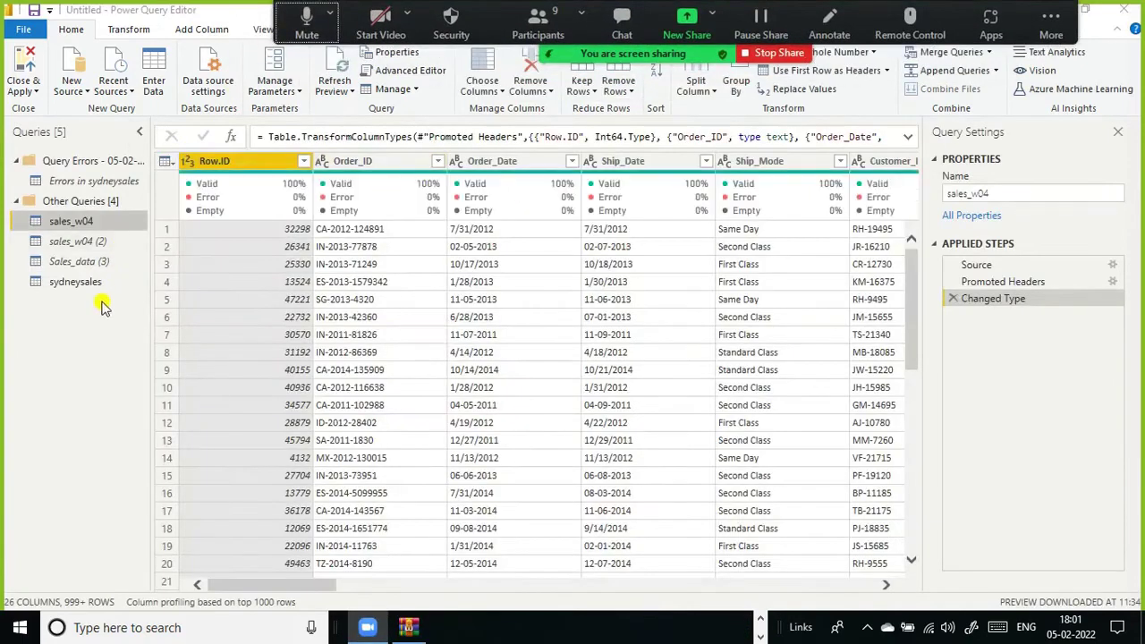
{"action": "left_click", "coordinate": [83, 286]}
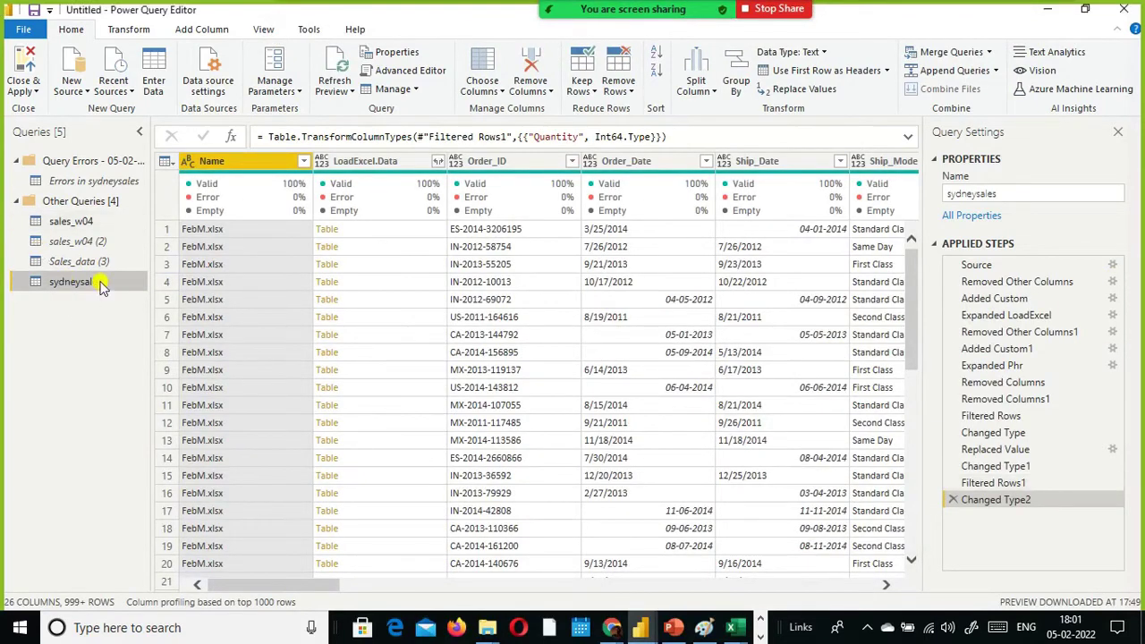
Examine the M code of the sydneysales query in the Advanced Editor and close it.
{"action": "left_click", "coordinate": [263, 32]}
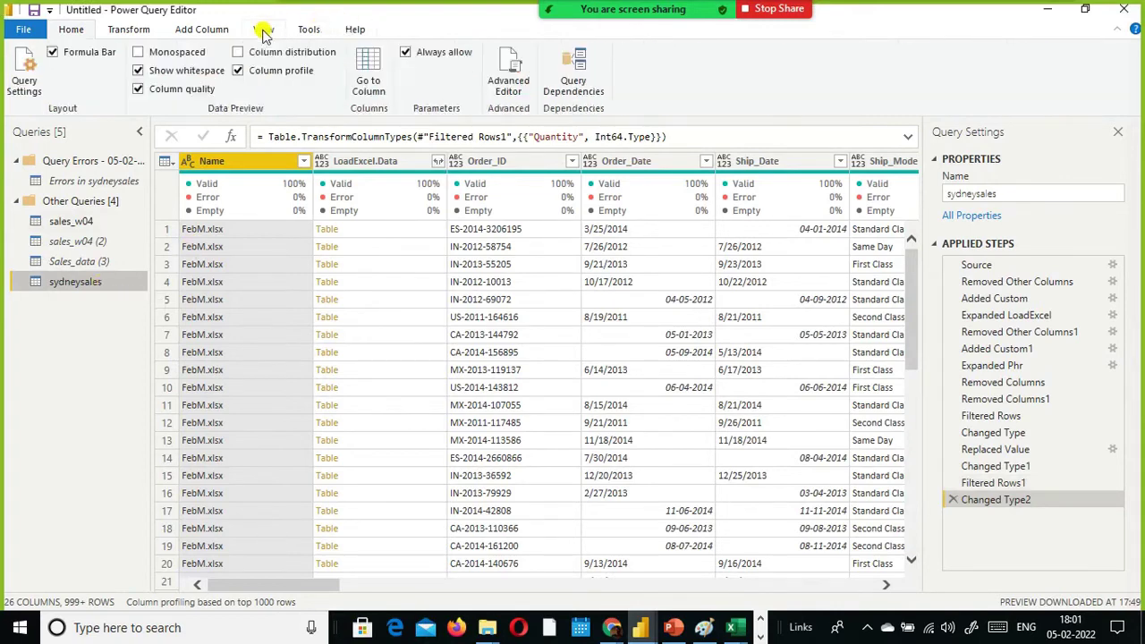
{"action": "left_click", "coordinate": [510, 76]}
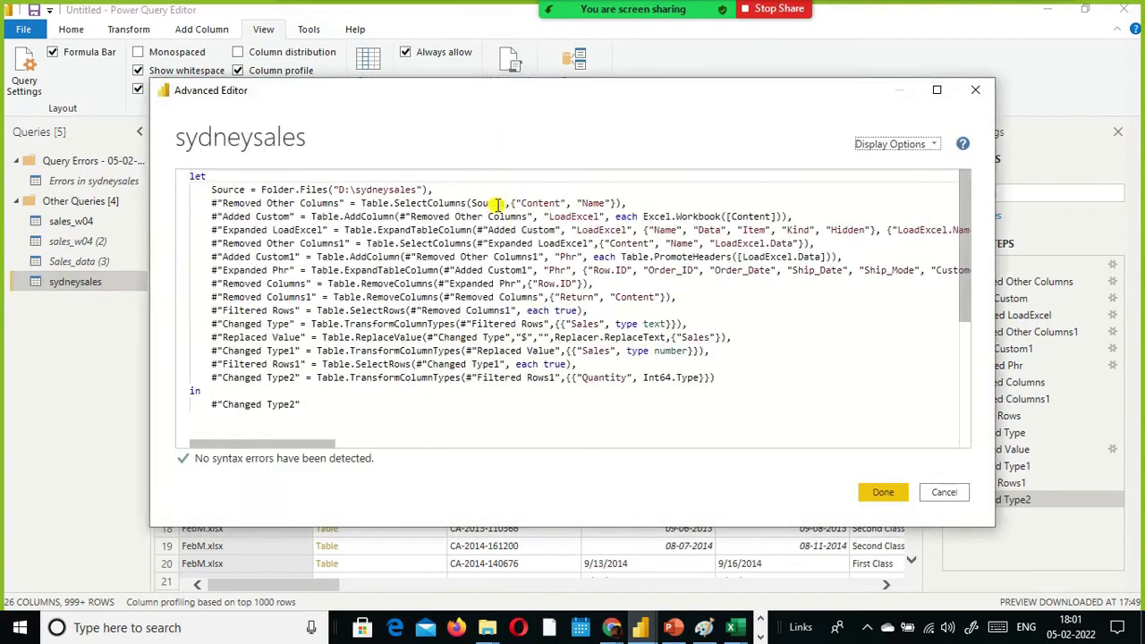
{"action": "left_click_drag", "start_coordinate": [650, 102], "coordinate": [295, 394]}
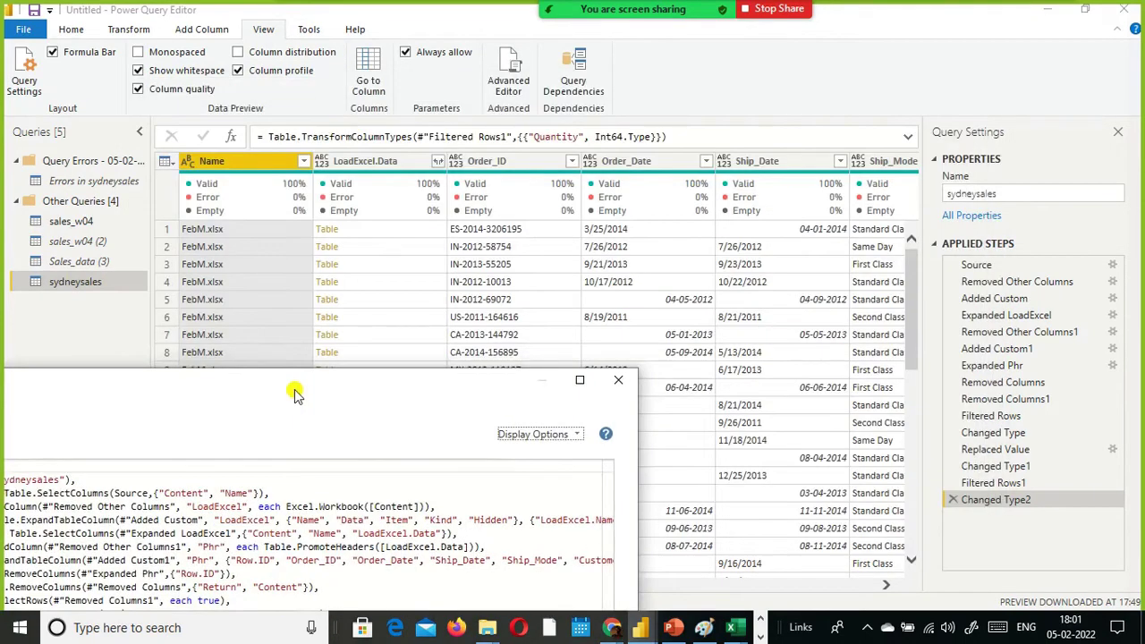
{"action": "left_click", "coordinate": [614, 384]}
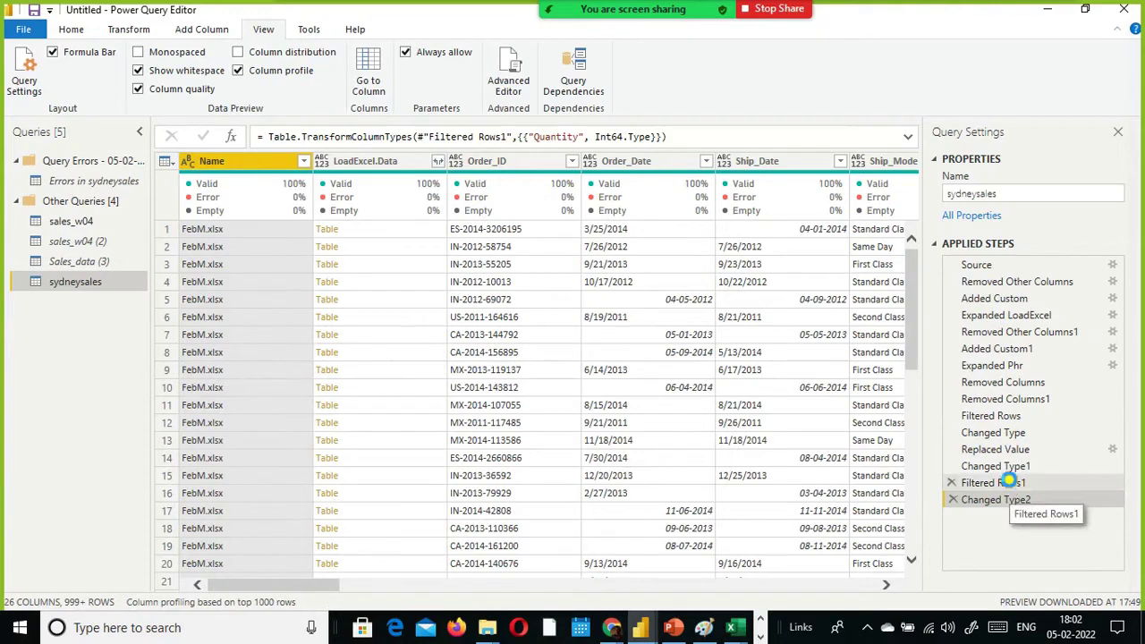
Examine the formulas of the Filtered Rows1 and Changed Type1 steps in the sydneysales query.
{"action": "left_click", "coordinate": [1009, 482]}
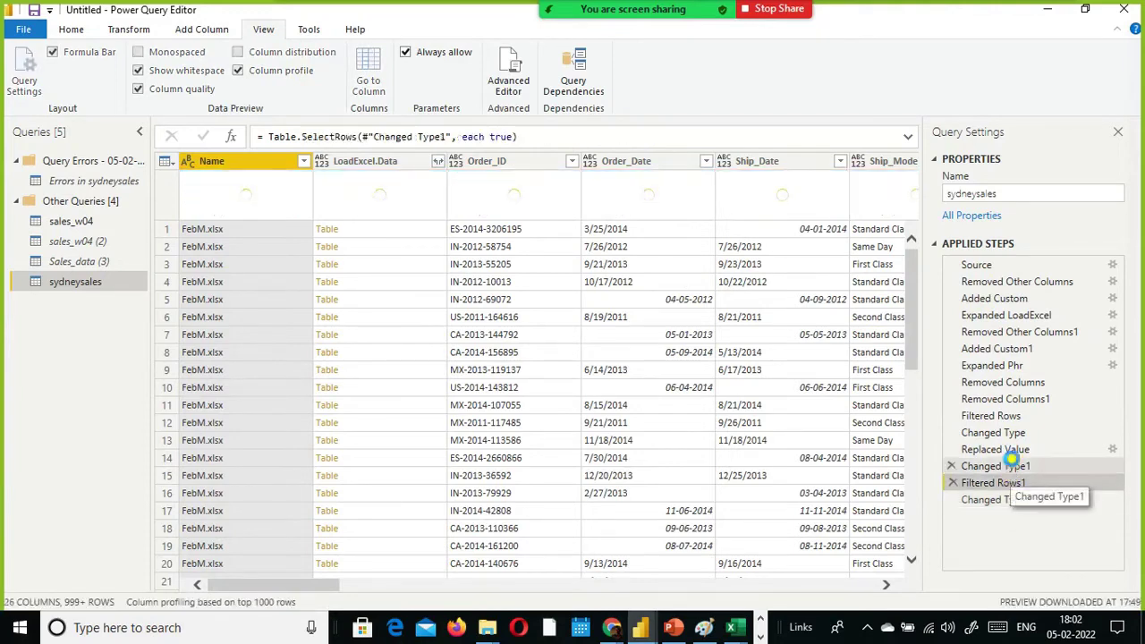
{"action": "left_click", "coordinate": [1012, 460]}
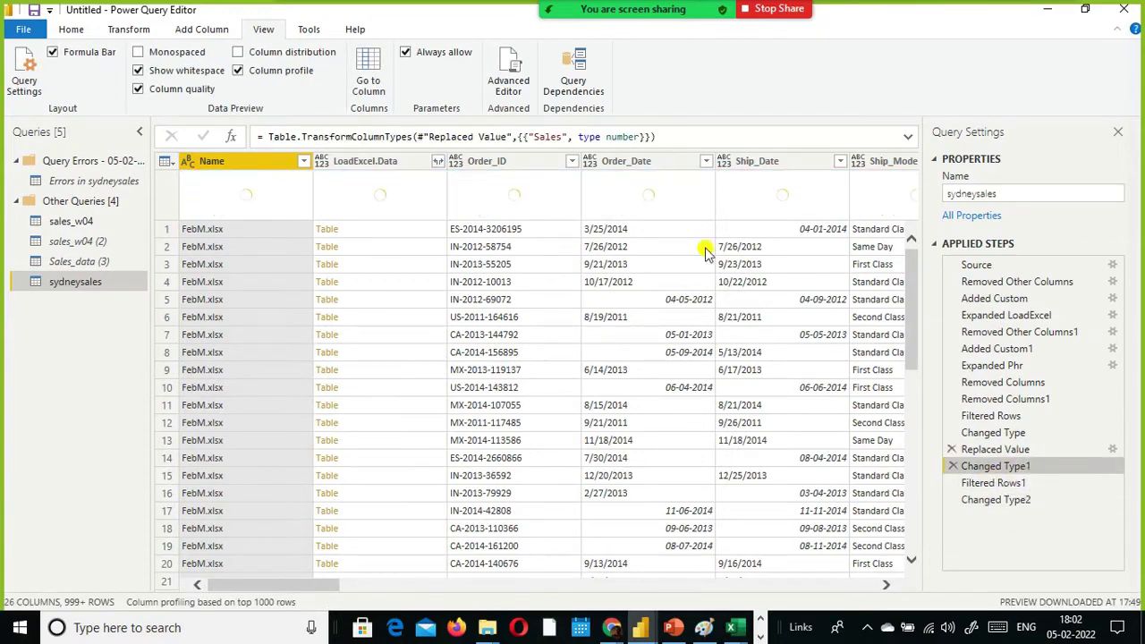
{"action": "left_click", "coordinate": [669, 139]}
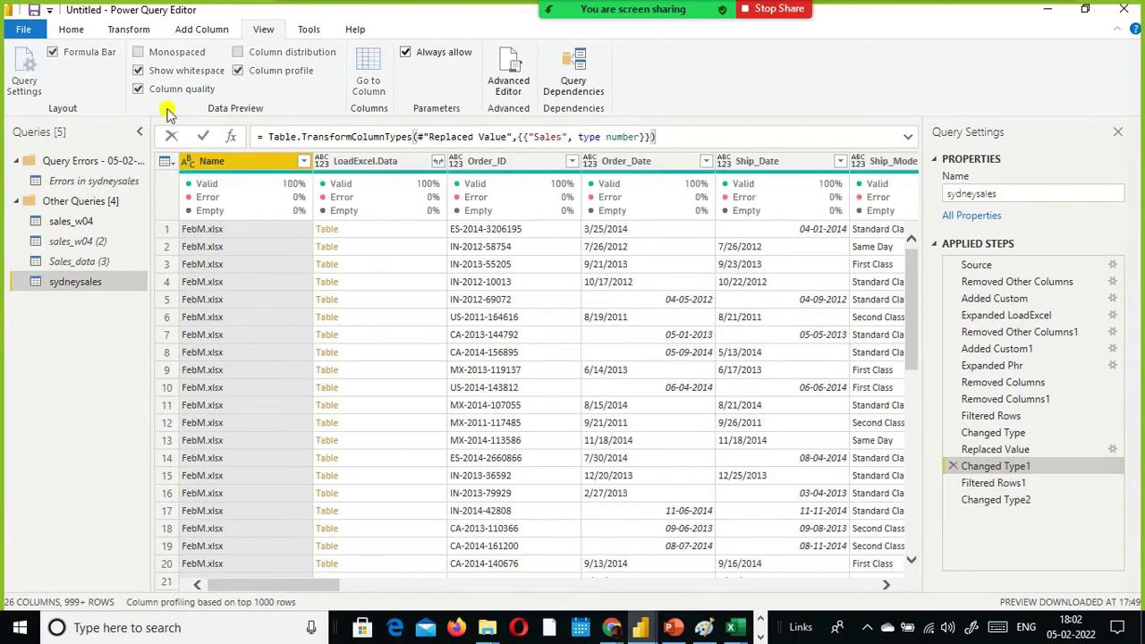
{"action": "left_click_drag", "start_coordinate": [656, 137], "coordinate": [153, 179]}
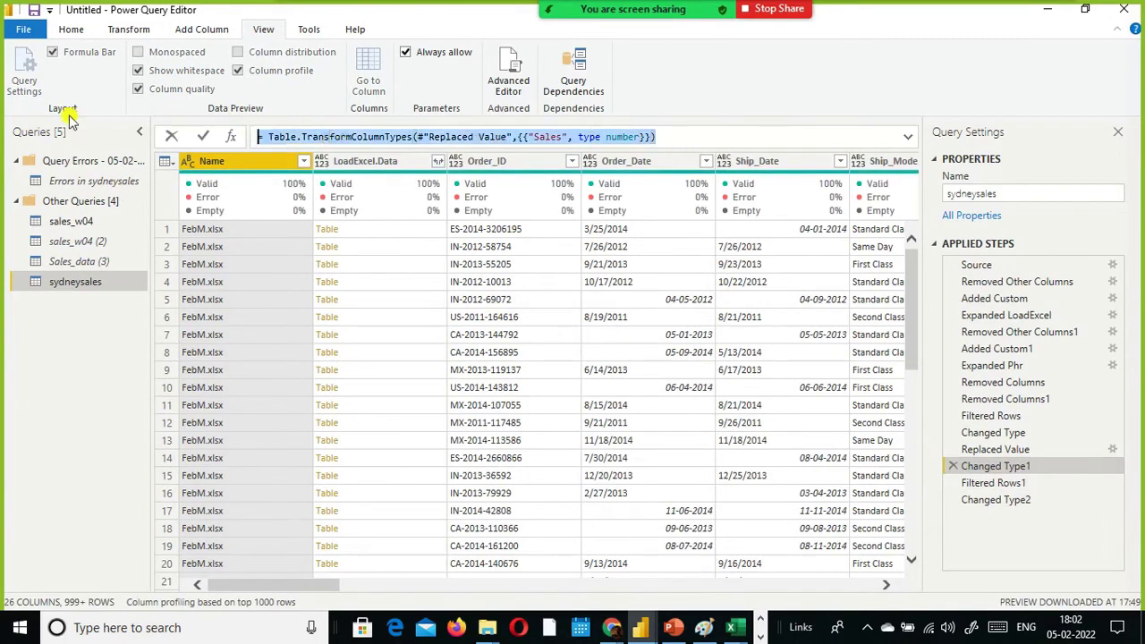
{"action": "left_click_drag", "start_coordinate": [69, 116], "coordinate": [167, 144]}
{"action": "left_click", "coordinate": [956, 147]}
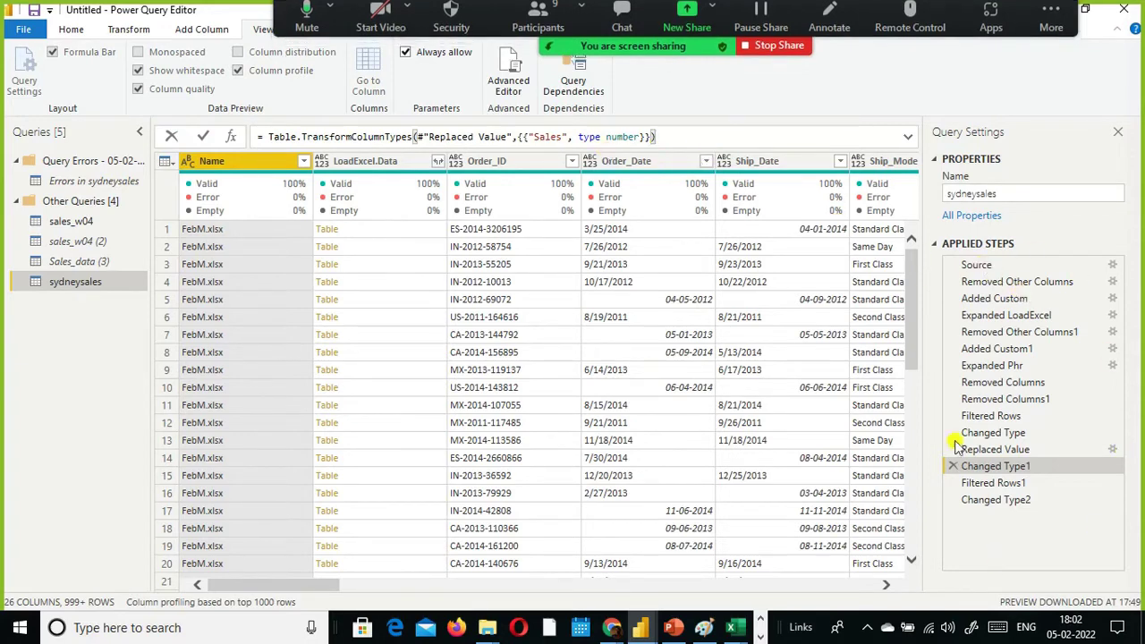
Open the sydneysales query's M code in the Advanced Editor and move the editor window clear of the applied steps list.
{"action": "key", "text": "ctrl+a"}
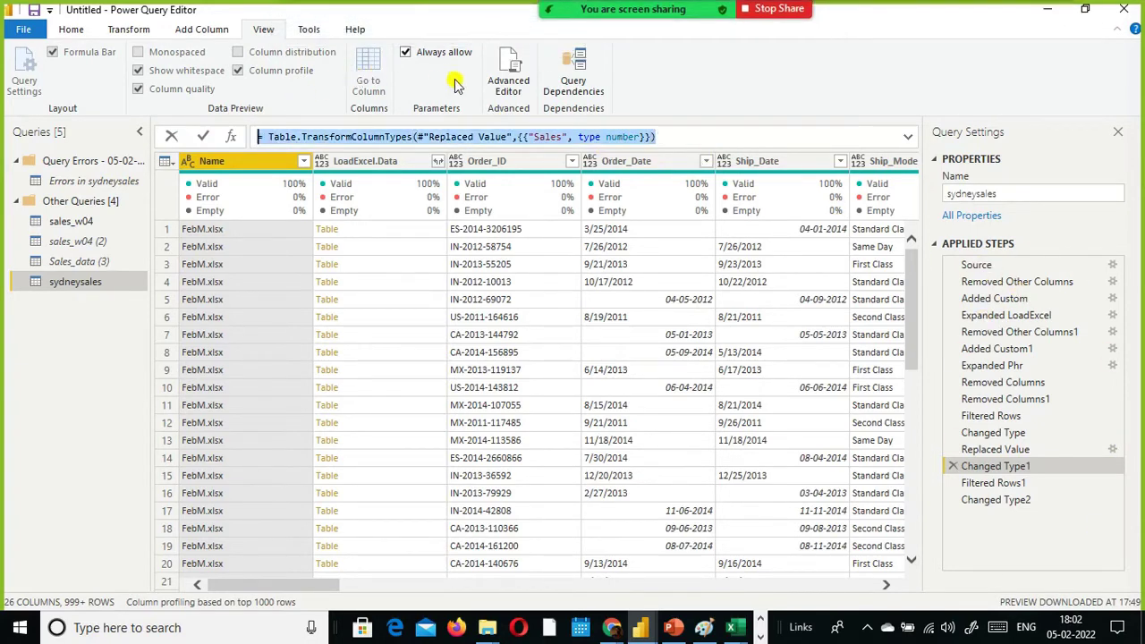
{"action": "left_click", "coordinate": [510, 81]}
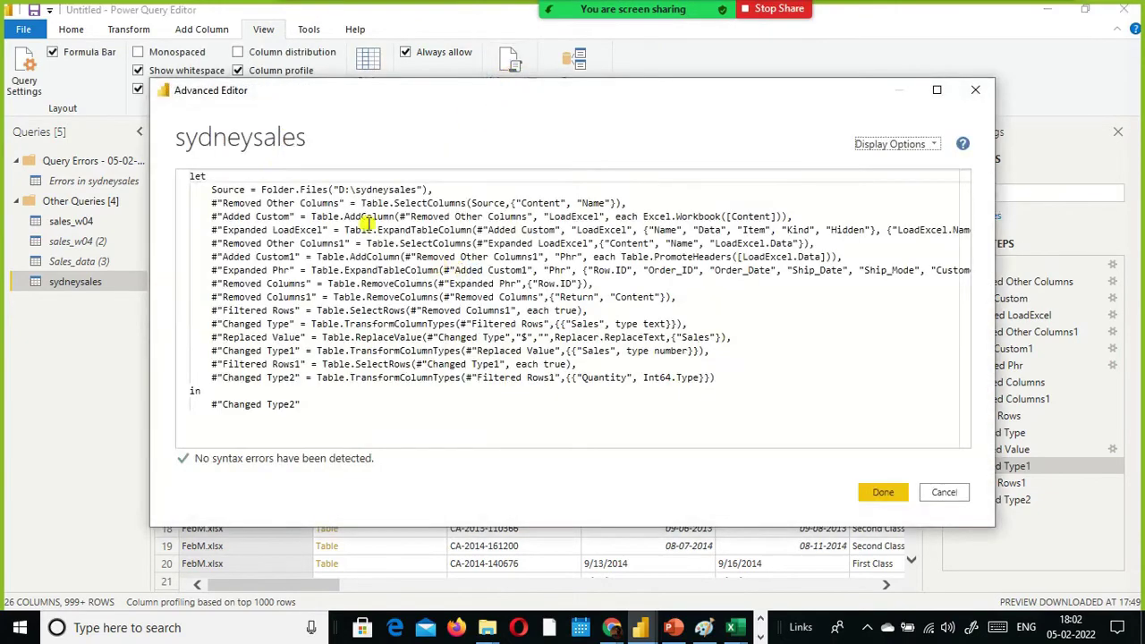
{"action": "left_click_drag", "start_coordinate": [402, 95], "coordinate": [441, 195]}
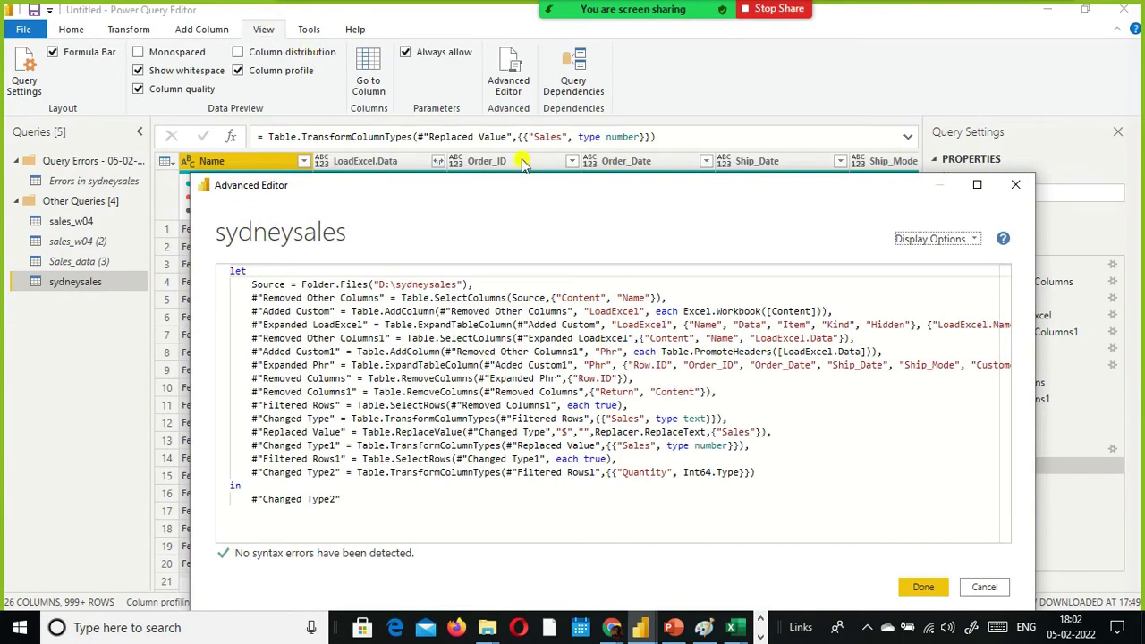
{"action": "left_click_drag", "start_coordinate": [517, 184], "coordinate": [446, 25]}
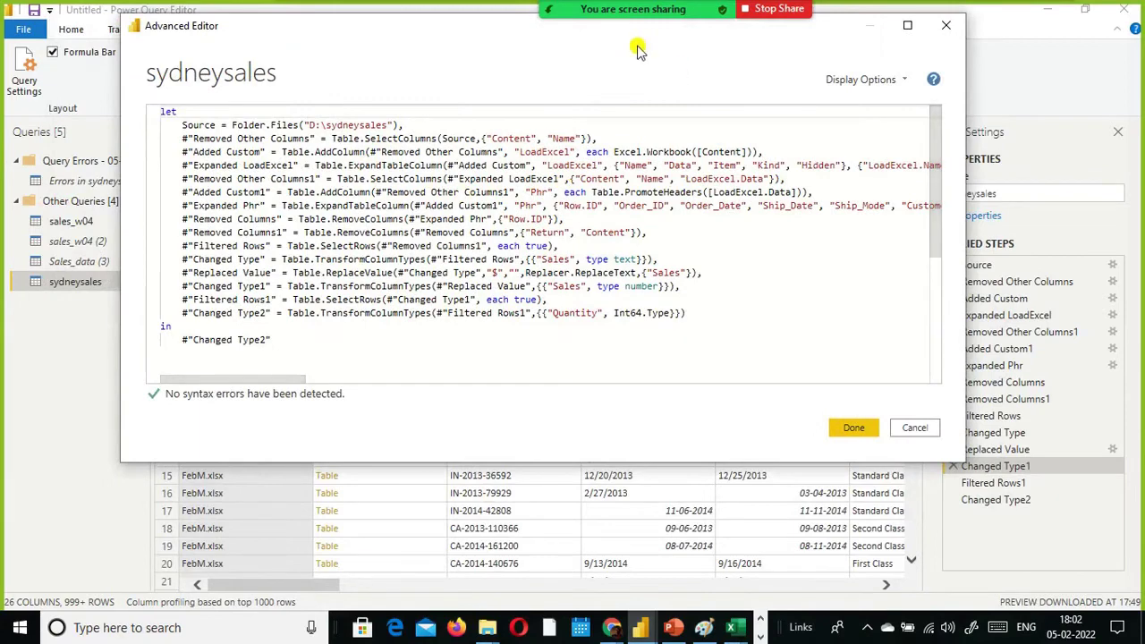
{"action": "left_click_drag", "start_coordinate": [466, 45], "coordinate": [350, 59]}
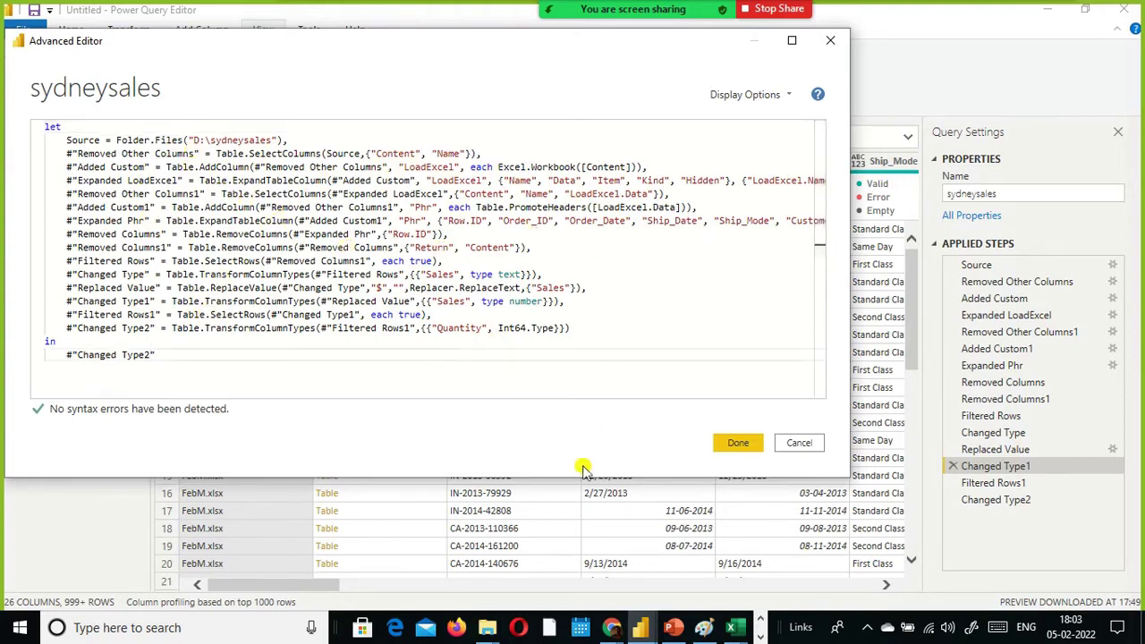
Insert a new first line reading "=(filename) =>" above the let statement of the sydneysales code.
{"action": "key", "text": "Up"}
{"action": "key", "text": "Up"}
{"action": "key", "text": "Up"}
{"action": "key", "text": "Up"}
{"action": "key", "text": "Up"}
{"action": "key", "text": "Up"}
{"action": "key", "text": "Up"}
{"action": "key", "text": "Up"}
{"action": "key", "text": "Up"}
{"action": "key", "text": "Up"}
{"action": "key", "text": "Up"}
{"action": "key", "text": "Up"}
{"action": "key", "text": "Up"}
{"action": "key", "text": "Up"}
{"action": "key", "text": "Up"}
{"action": "key", "text": "Up"}
{"action": "key", "text": "Up"}
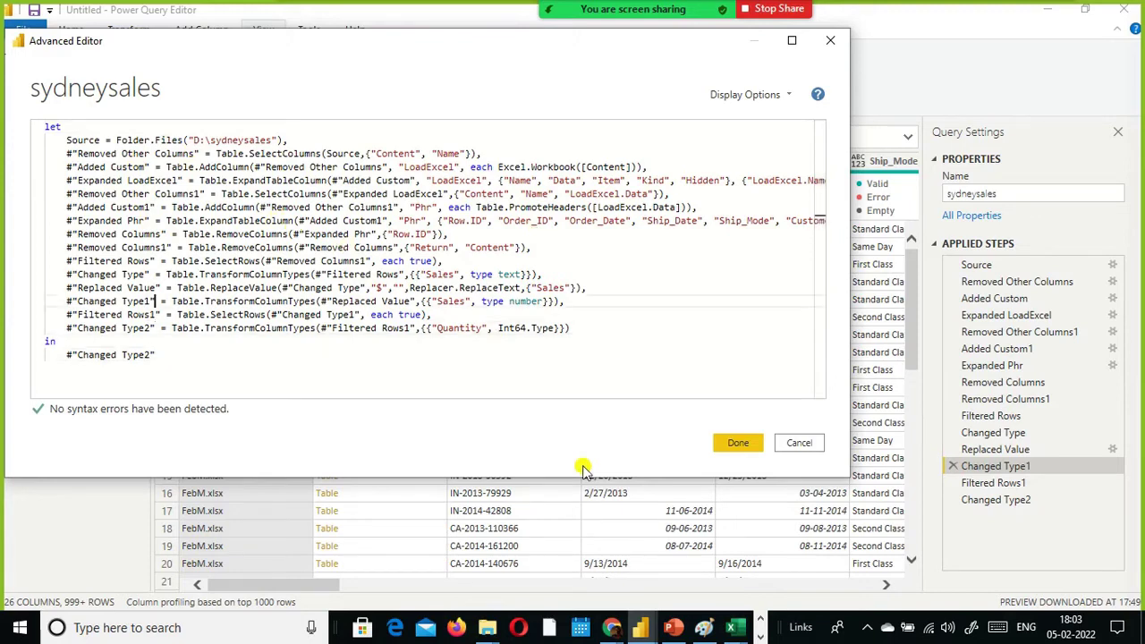
{"action": "key", "text": "Return"}
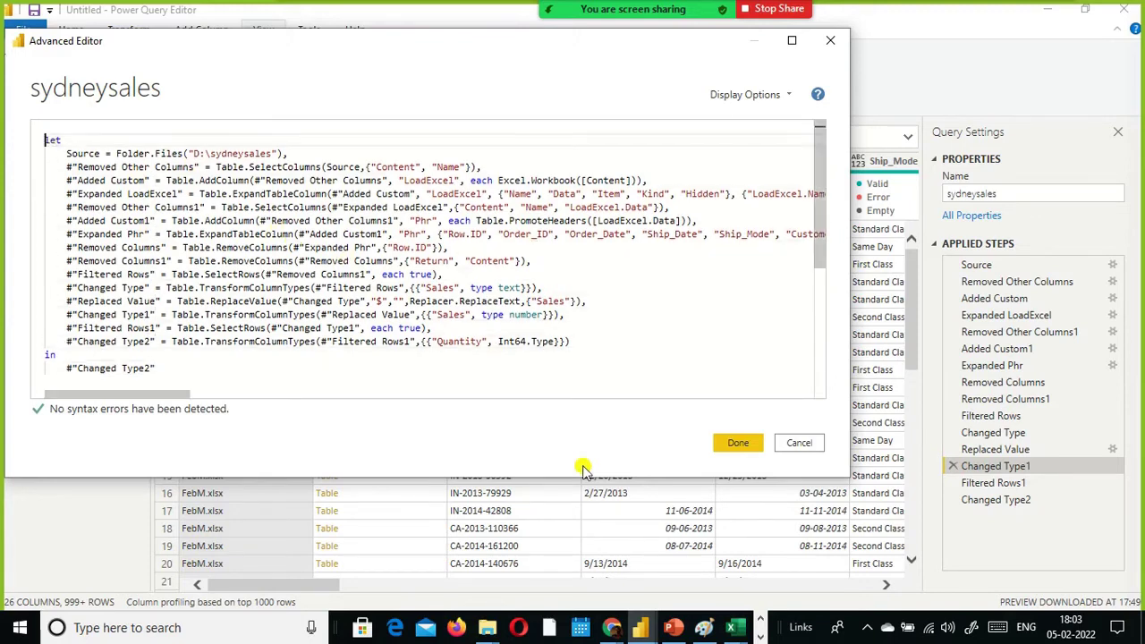
{"action": "key", "text": "Up"}
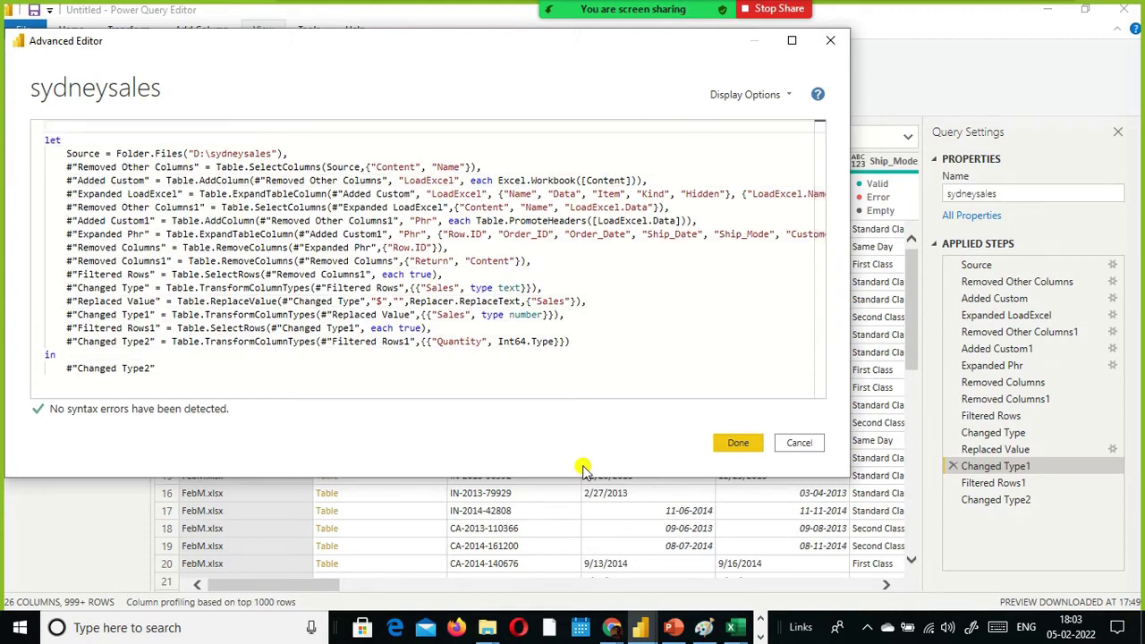
{"action": "type", "text": "//"}
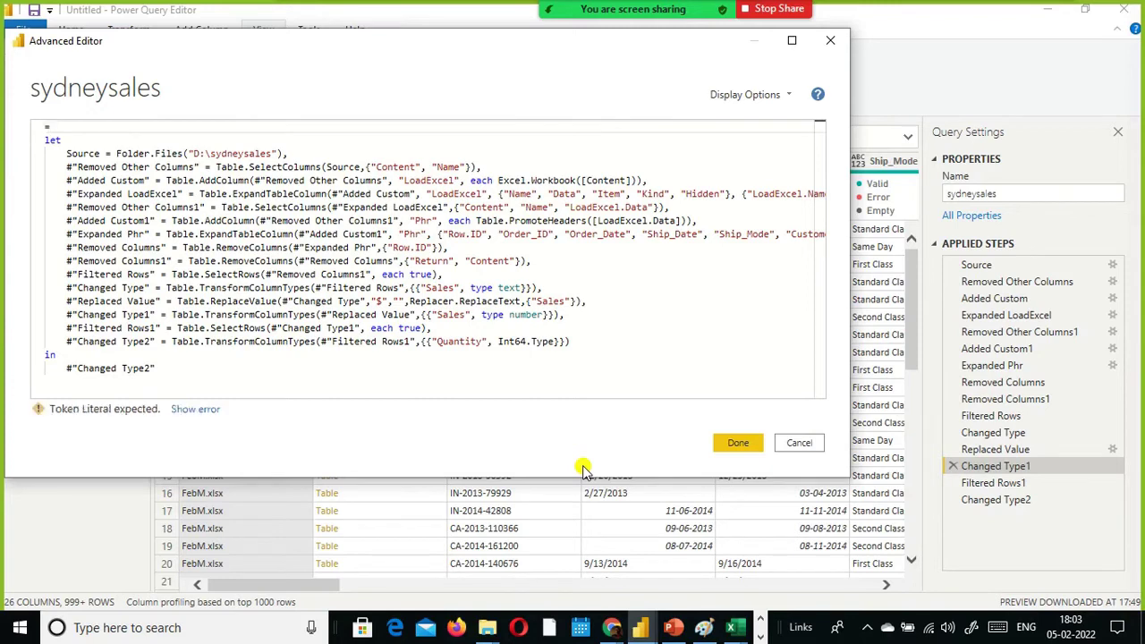
{"action": "type", "text": "(filename"}
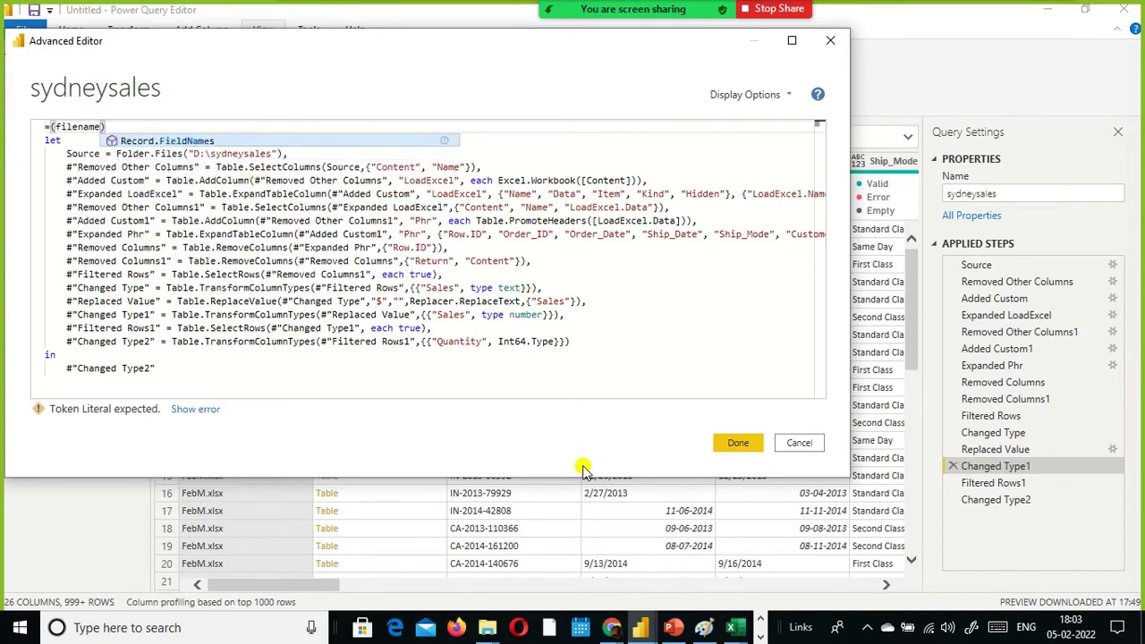
{"action": "key", "text": "Right"}
{"action": "key", "text": "Right"}
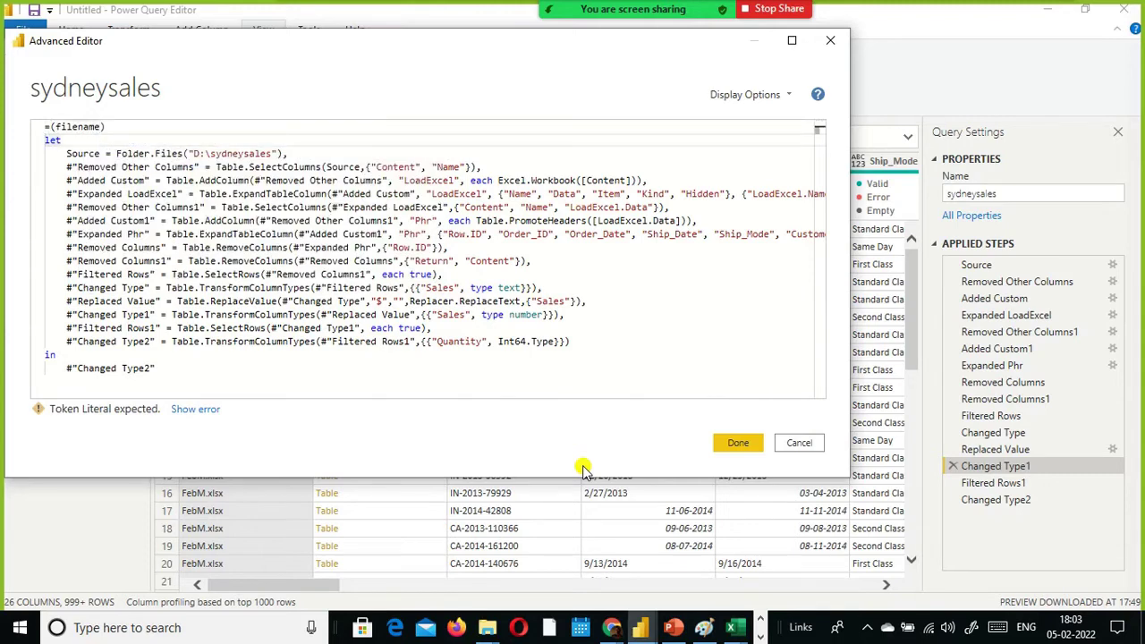
{"action": "key", "text": "Up"}
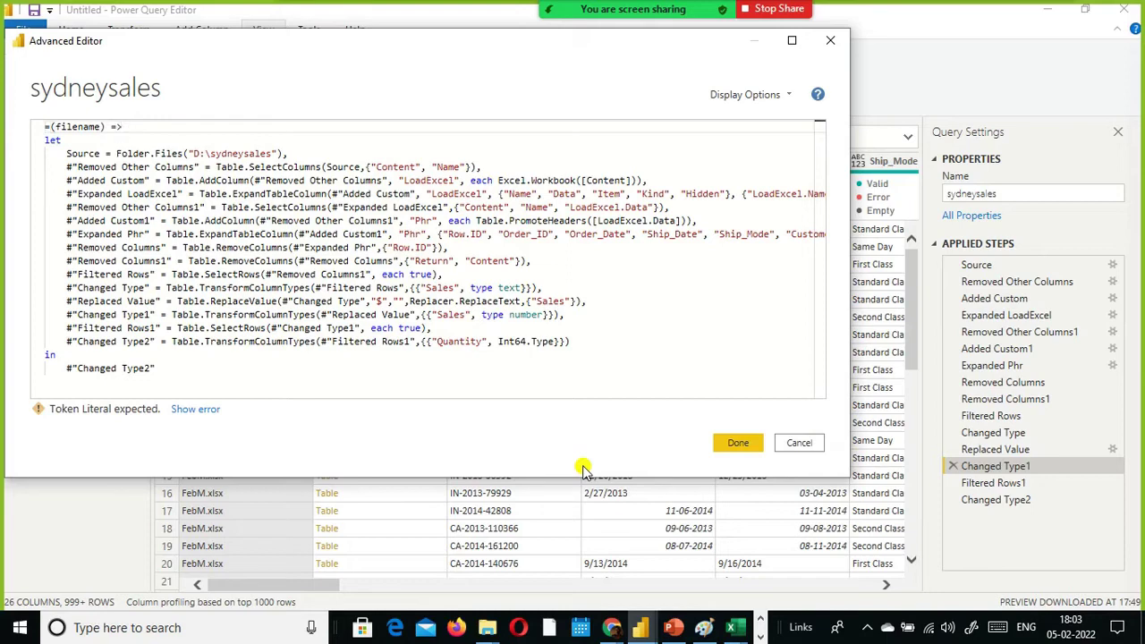
Replace the "D:\sydneysales" path in the Folder.Files call of the Source line with the filename parameter.
{"action": "key", "text": "Down"}
{"action": "key", "text": "Down"}
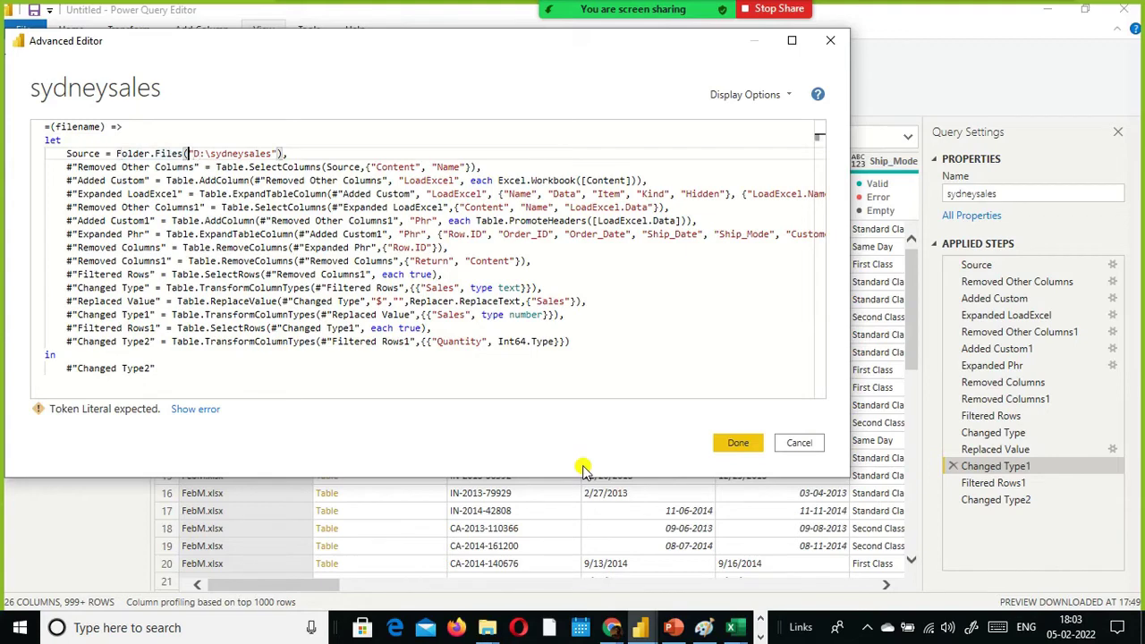
{"action": "key", "text": "shift+Right"}
{"action": "key", "text": "shift+Right"}
{"action": "key", "text": "shift+Right"}
{"action": "key", "text": "shift+Right"}
{"action": "key", "text": "shift+Right"}
{"action": "key", "text": "shift+Right"}
{"action": "key", "text": "shift+Right"}
{"action": "key", "text": "shift+Right"}
{"action": "key", "text": "shift+Right"}
{"action": "key", "text": "shift+Right"}
{"action": "key", "text": "shift+Right"}
{"action": "key", "text": "shift+Right"}
{"action": "key", "text": "shift+Right"}
{"action": "key", "text": "shift+Right"}
{"action": "key", "text": "shift+Right"}
{"action": "key", "text": "shift+Right"}
{"action": "key", "text": "shift+Right"}
{"action": "key", "text": "shift+Right"}
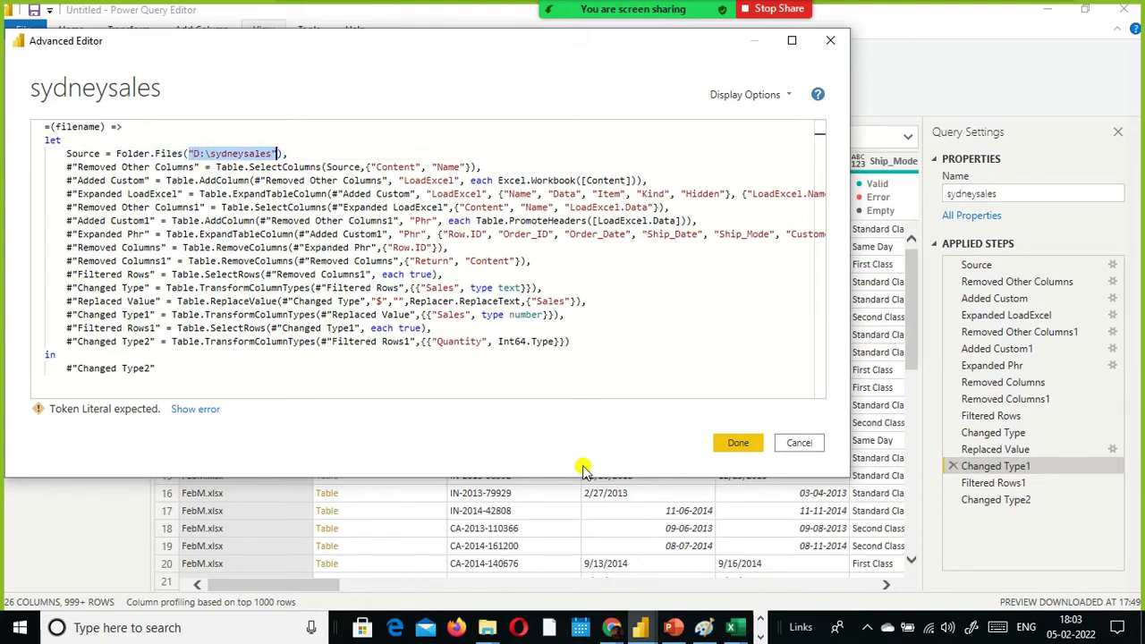
{"action": "type", "text": "filename"}
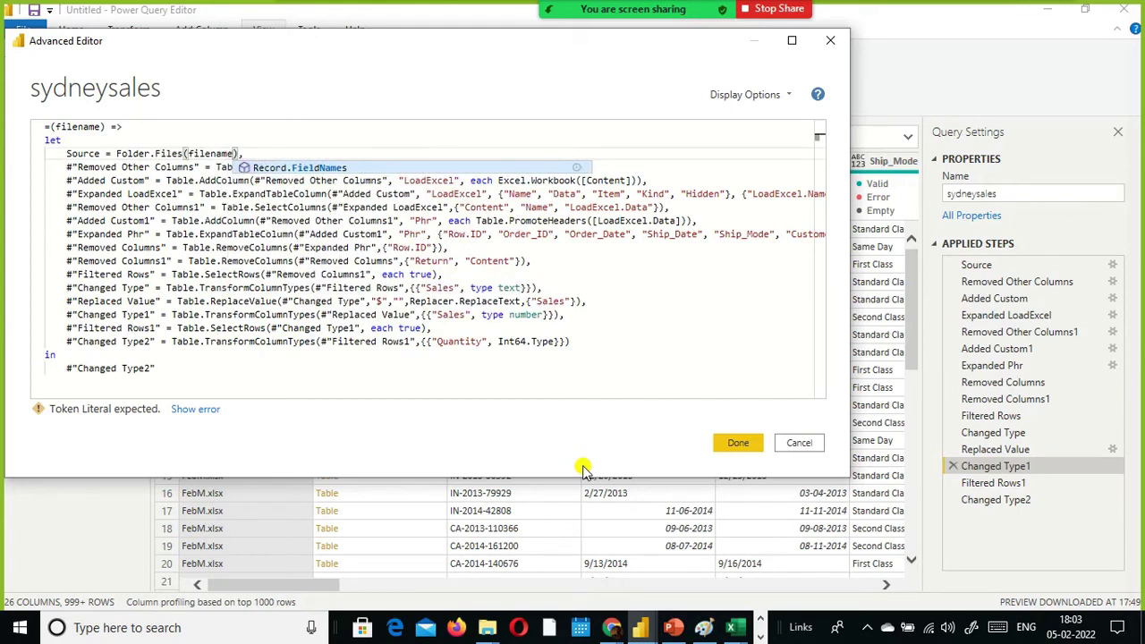
{"action": "key", "text": "Escape"}
Remove the equals sign before (filename) in the first line and apply the code to turn sydneysales into a function.
{"action": "key", "text": "Up"}
{"action": "key", "text": "Up"}
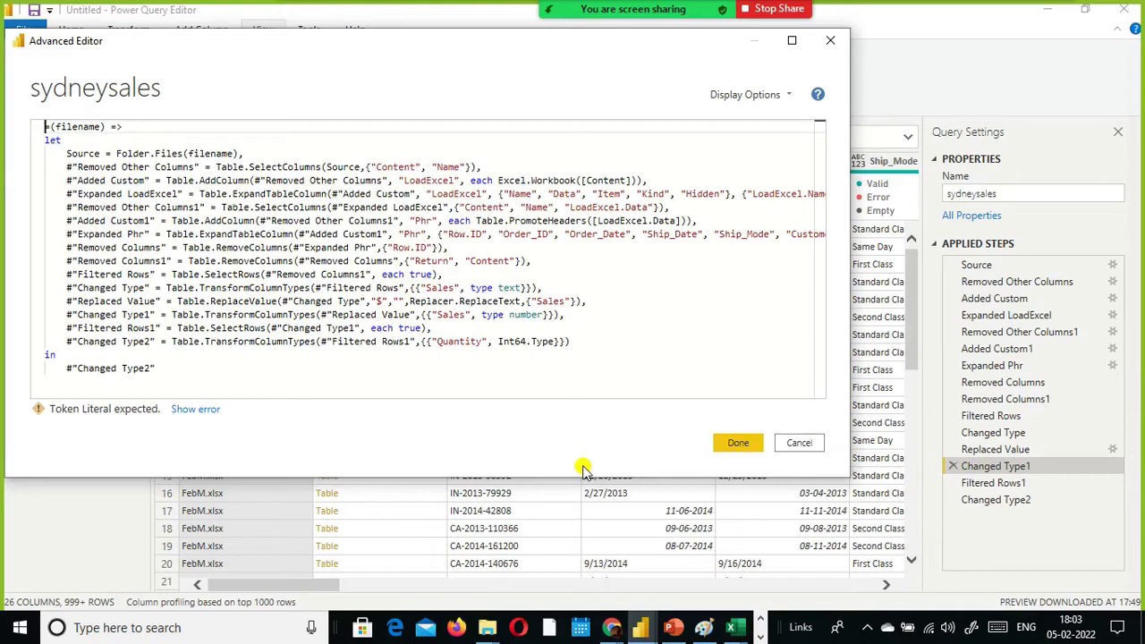
{"action": "key", "text": "Delete"}
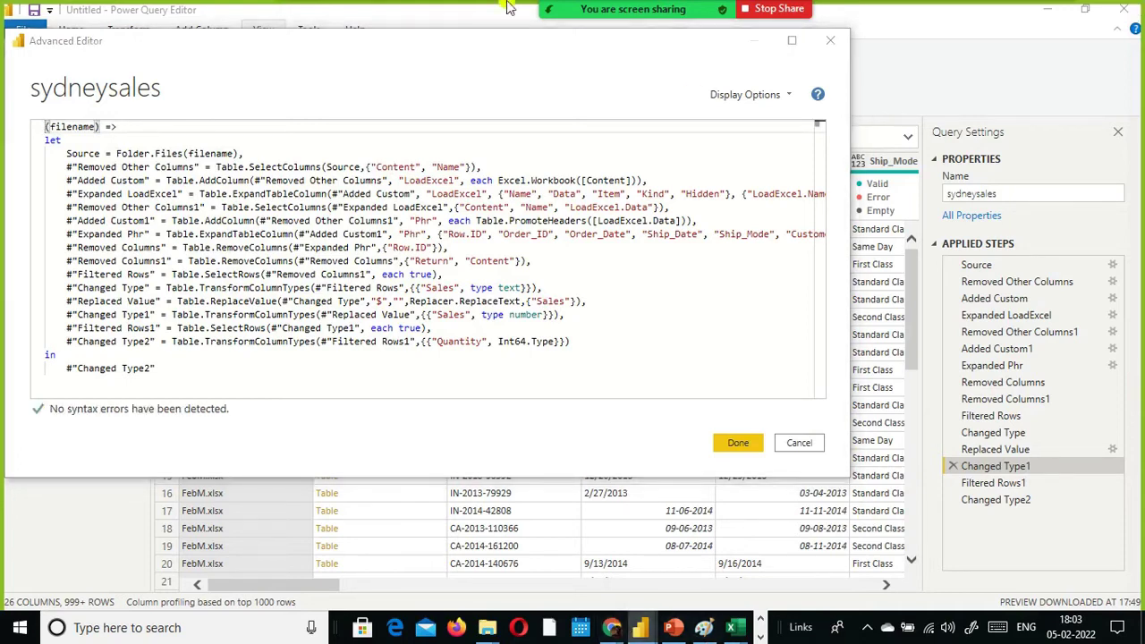
{"action": "left_click", "coordinate": [730, 441]}
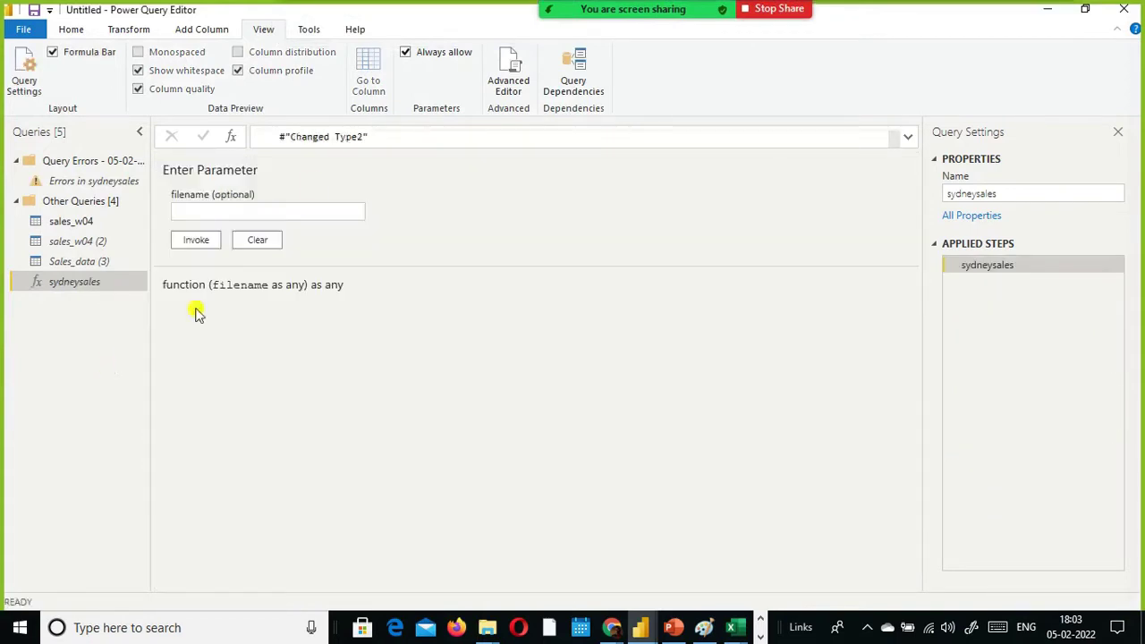
Check the sql Server folder's location in File Explorer, return to the Power Query Editor and enter D:\ as the filename parameter.
{"action": "left_click", "coordinate": [320, 208]}
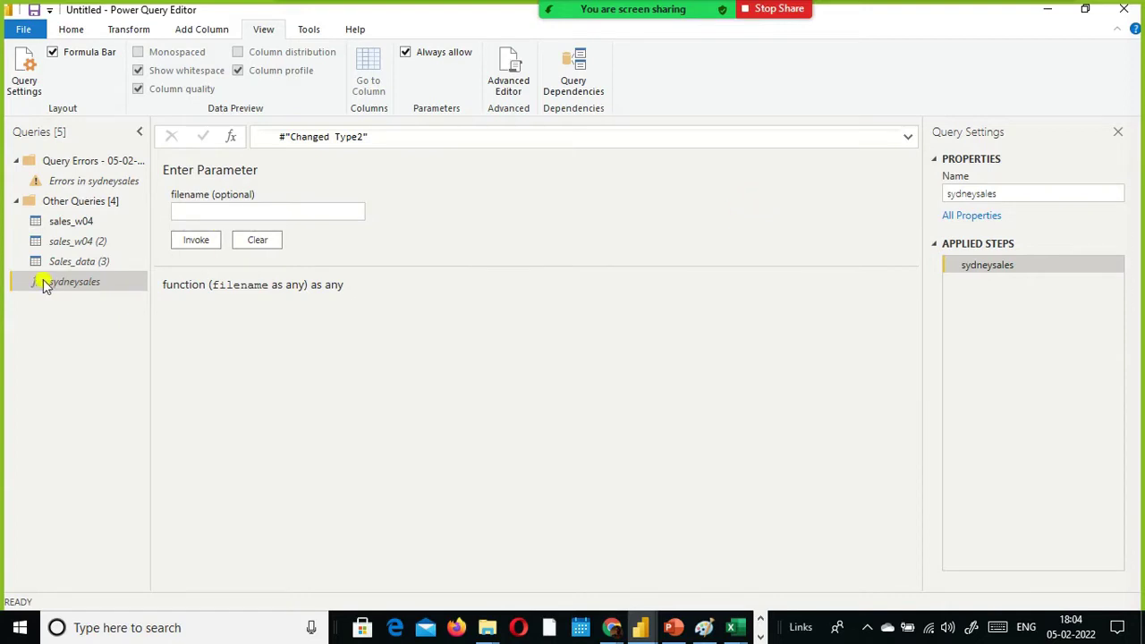
{"action": "left_click", "coordinate": [246, 212]}
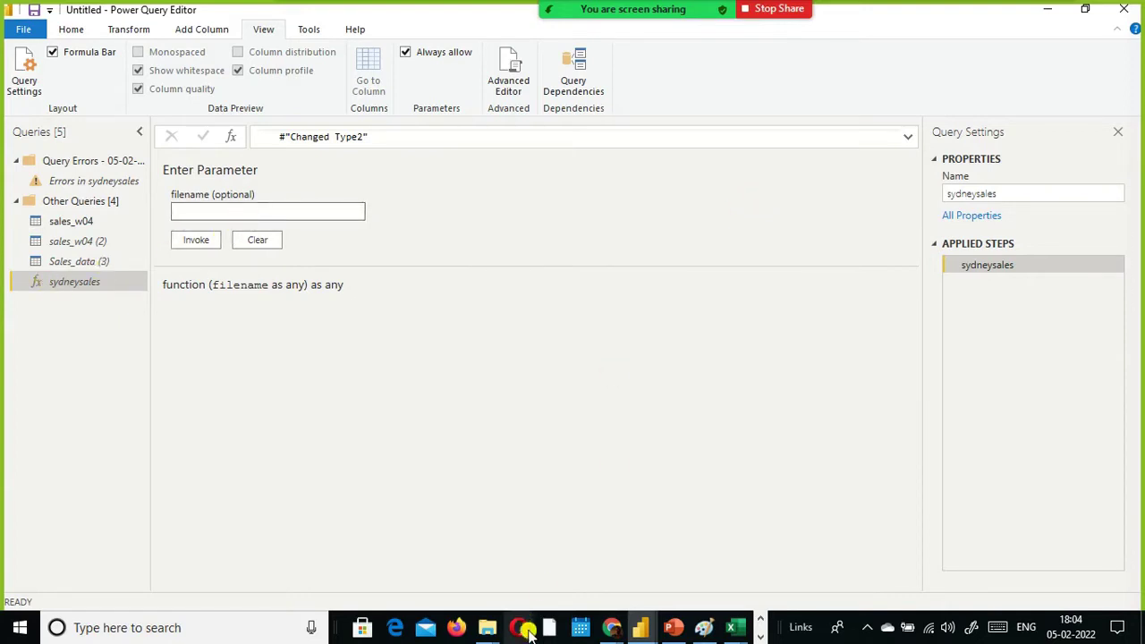
{"action": "left_click", "coordinate": [487, 627]}
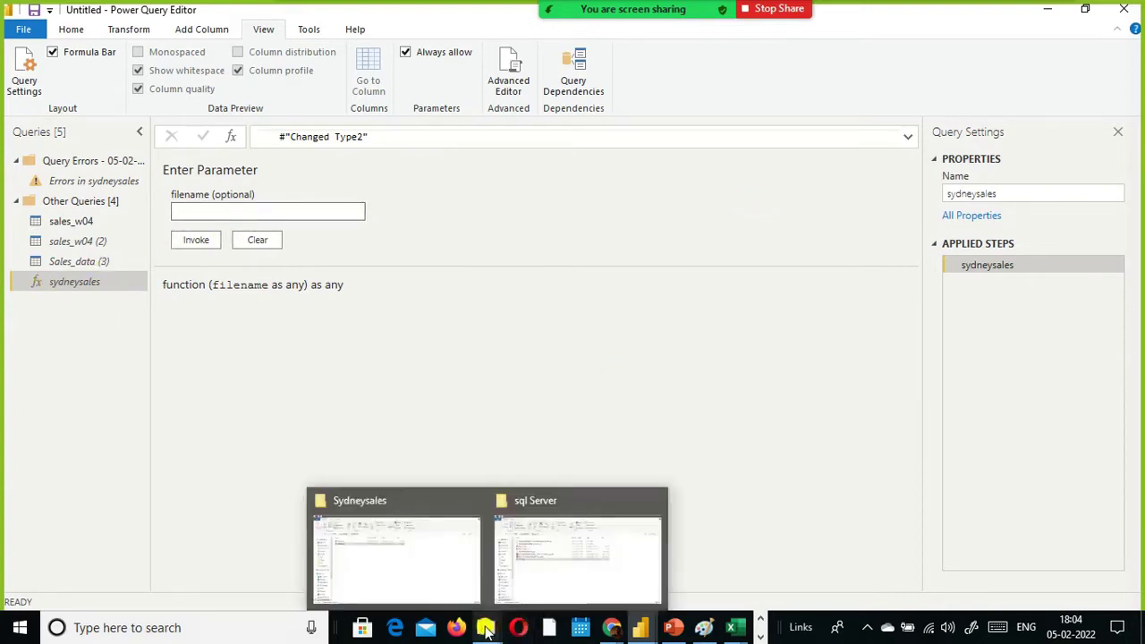
{"action": "left_click", "coordinate": [512, 570]}
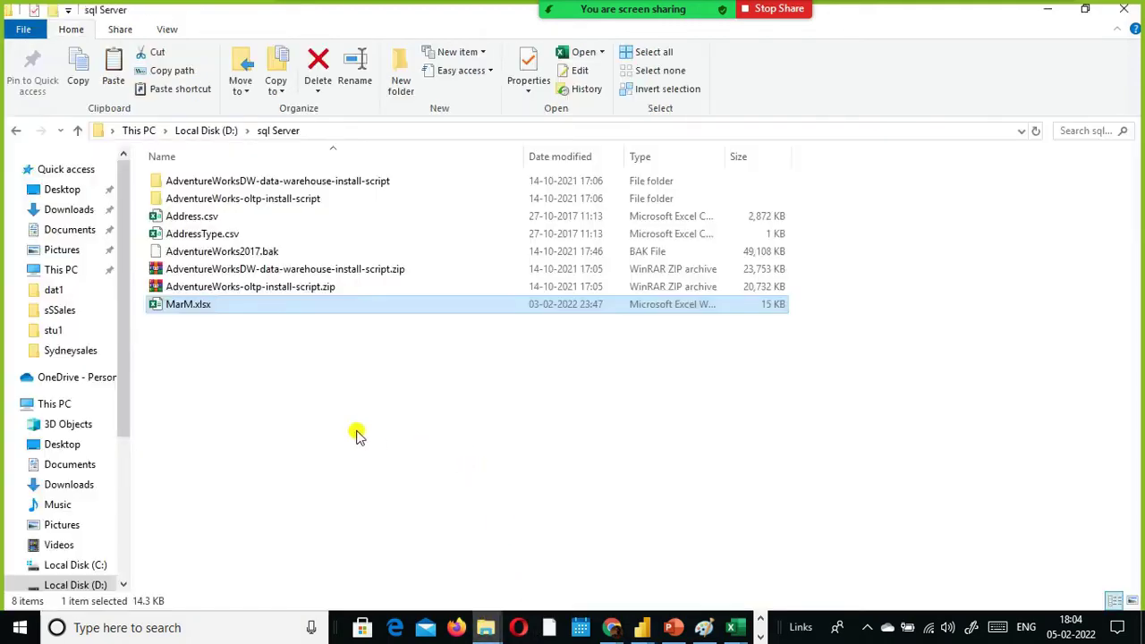
{"action": "key", "text": "alt+Tab"}
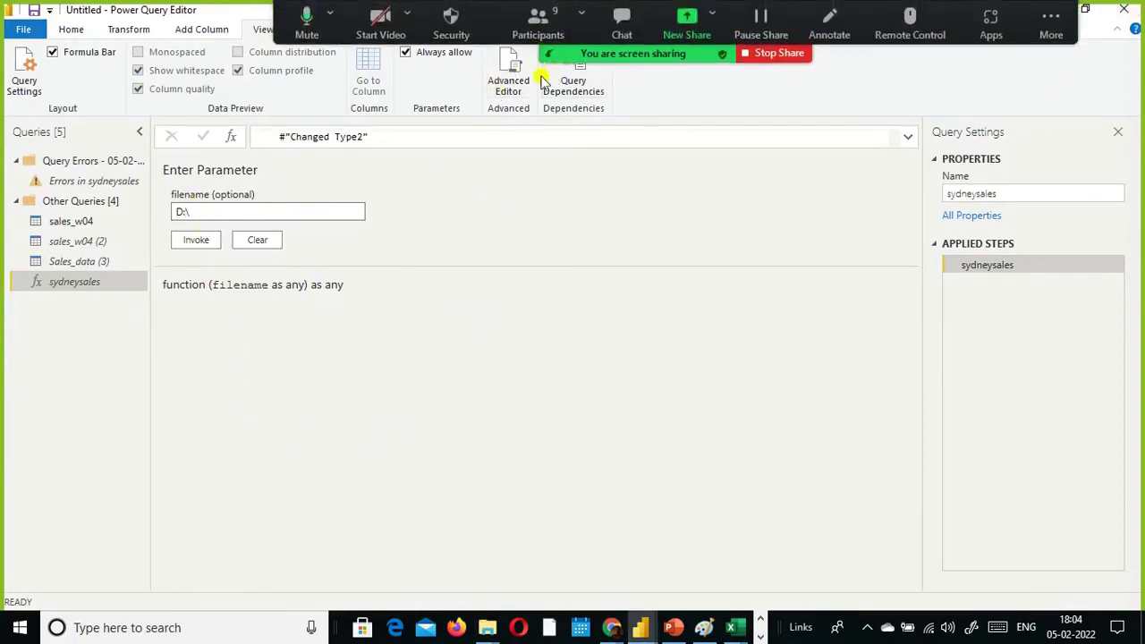
Examine where the filename parameter is declared and used in the sydneysales function's M code, and close the Advanced Editor.
{"action": "left_click", "coordinate": [512, 73]}
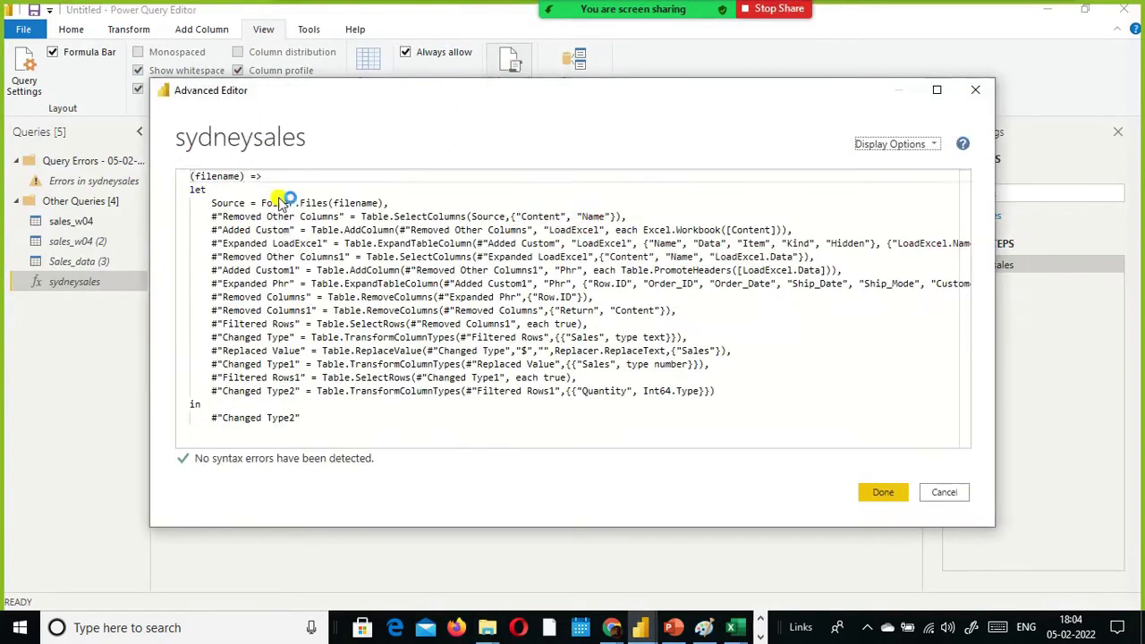
{"action": "left_click", "coordinate": [361, 203]}
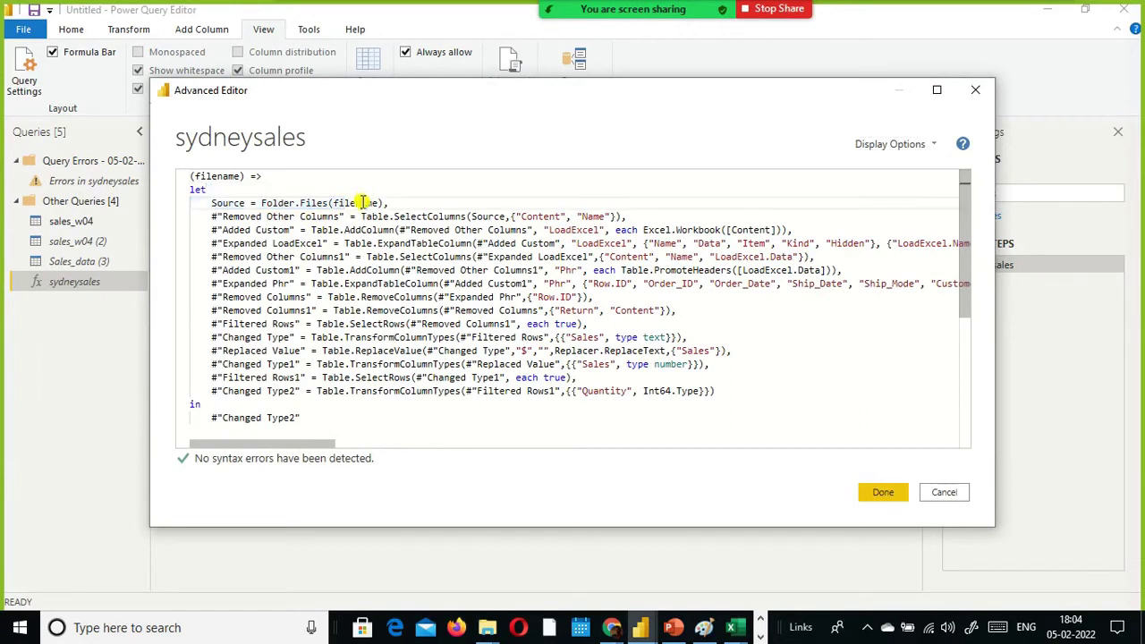
{"action": "left_click", "coordinate": [203, 177]}
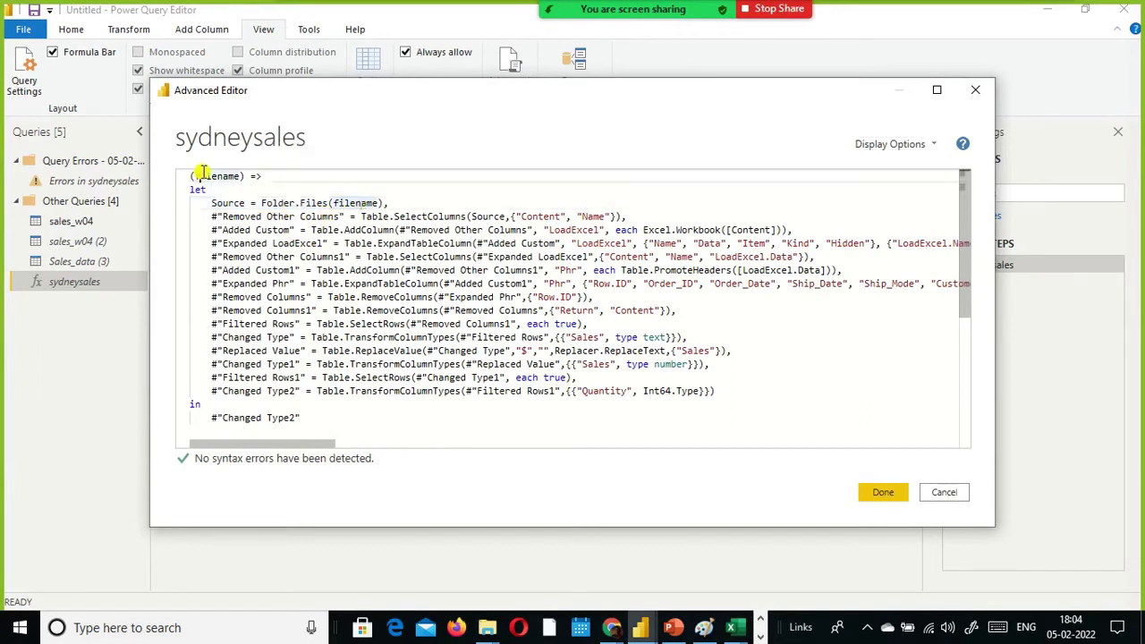
{"action": "left_click", "coordinate": [275, 177]}
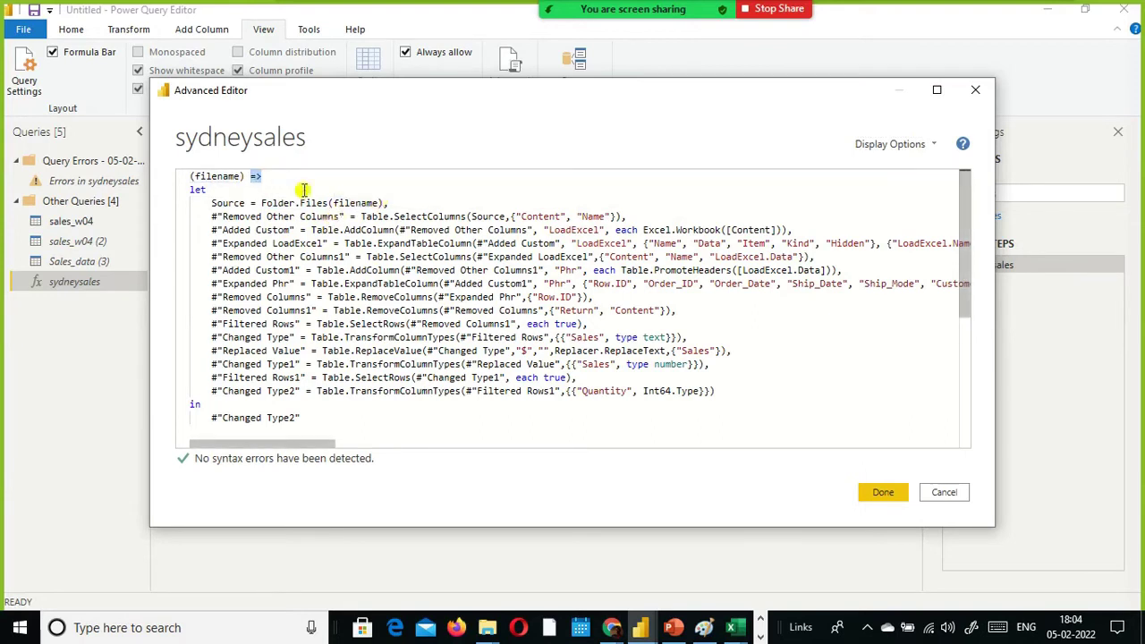
{"action": "left_click", "coordinate": [252, 188]}
{"action": "left_click", "coordinate": [367, 204]}
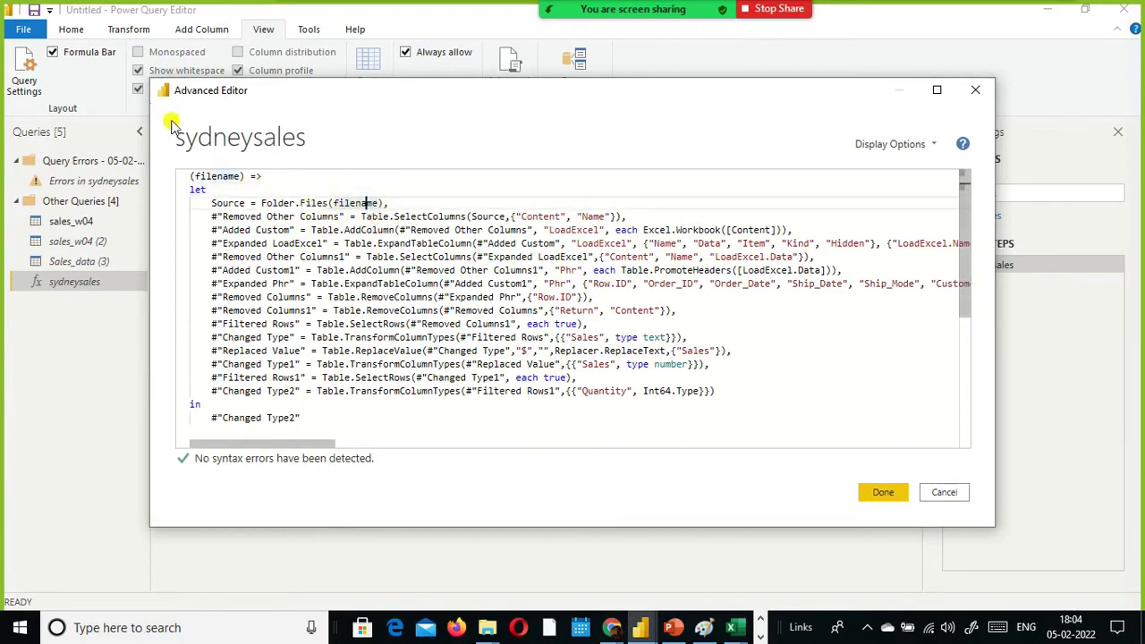
{"action": "left_click", "coordinate": [882, 493]}
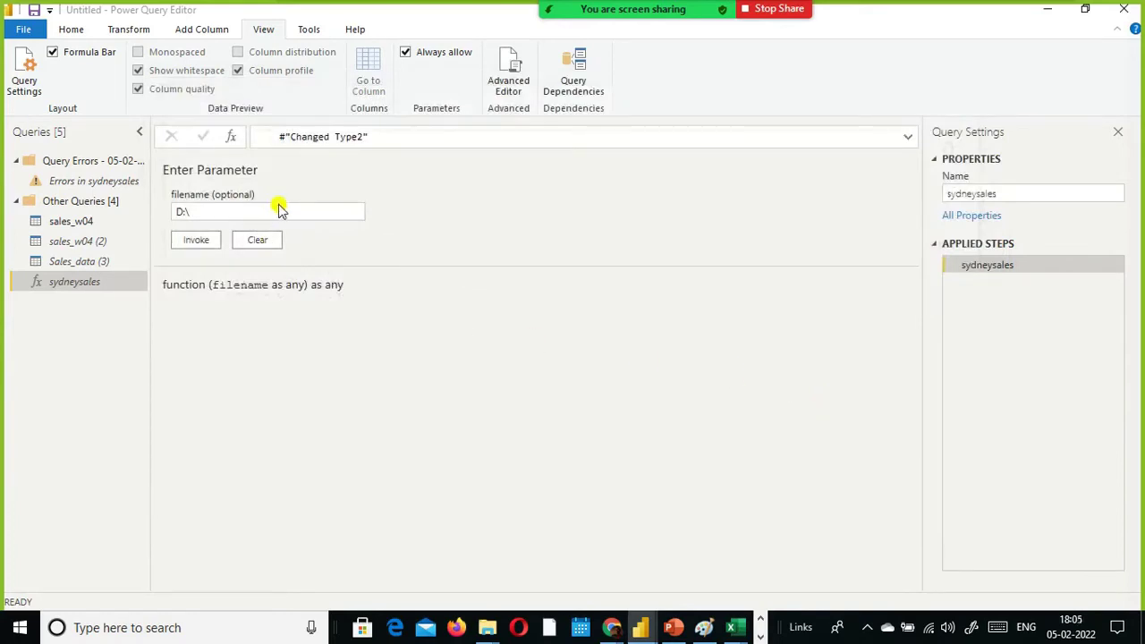
Complete the filename parameter as D:\sydneysales and invoke the sydneysales function.
{"action": "left_click", "coordinate": [305, 214]}
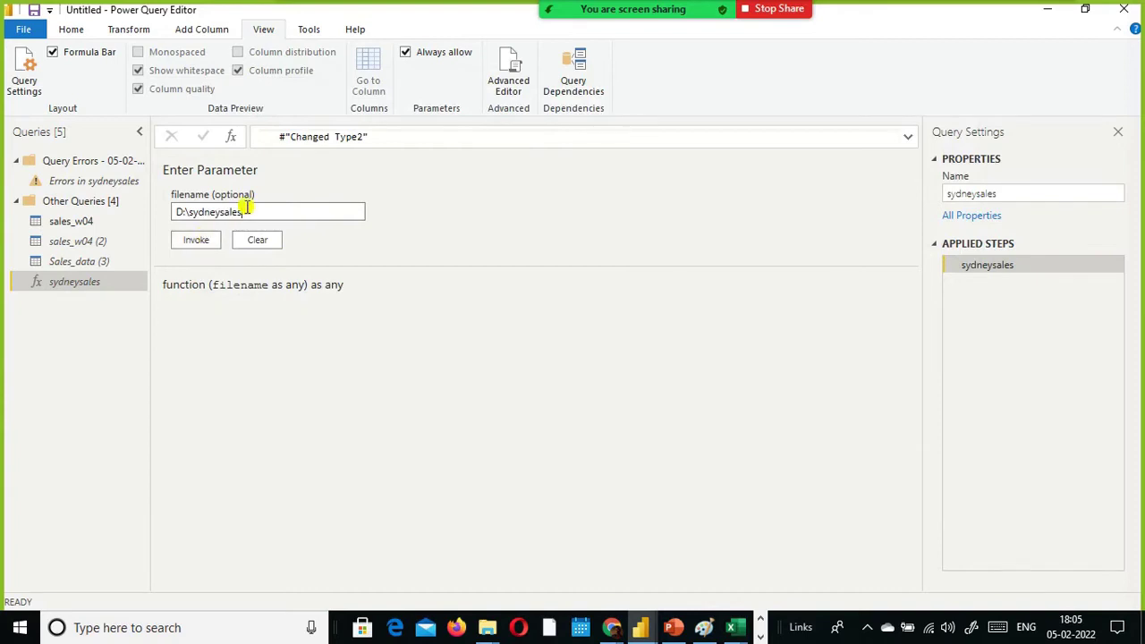
{"action": "left_click_drag", "start_coordinate": [254, 211], "coordinate": [159, 212]}
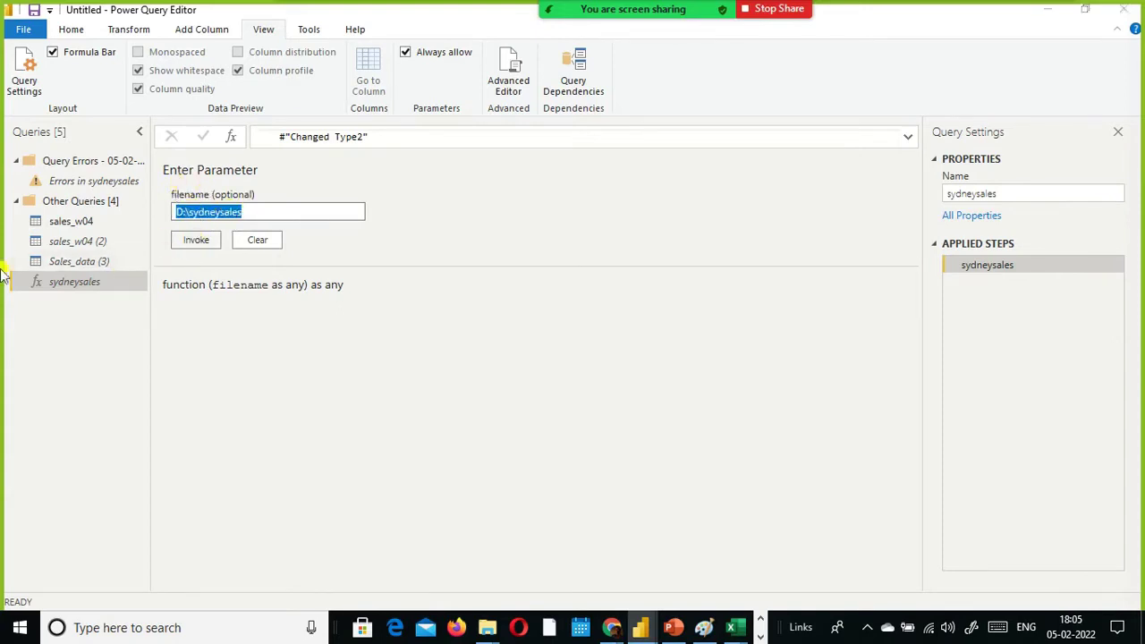
{"action": "left_click", "coordinate": [36, 287]}
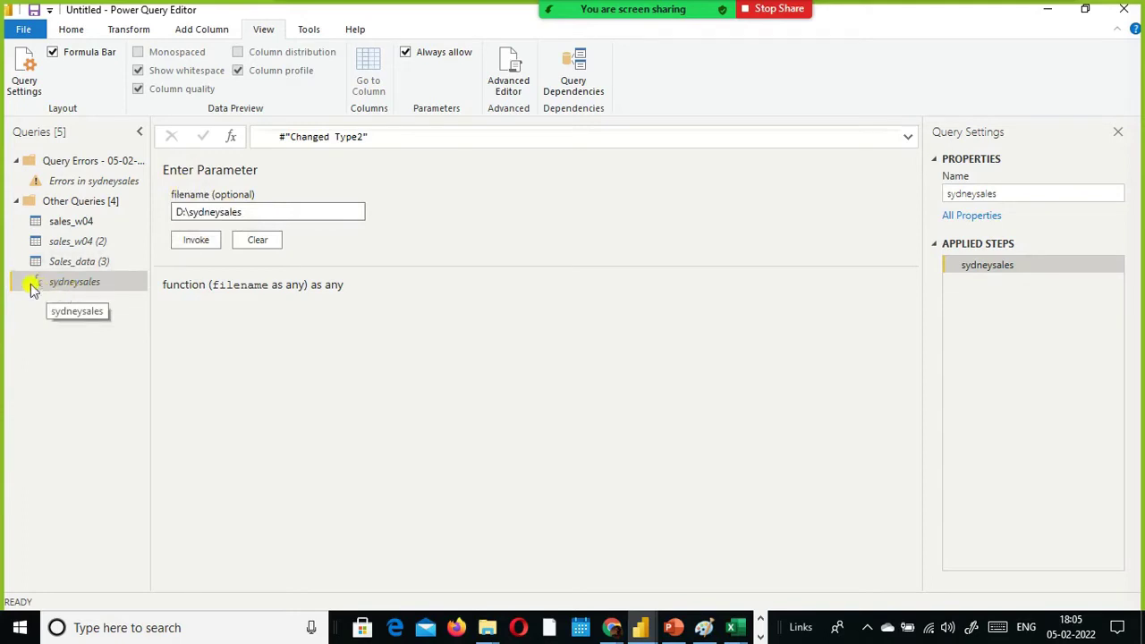
{"action": "left_click", "coordinate": [206, 243]}
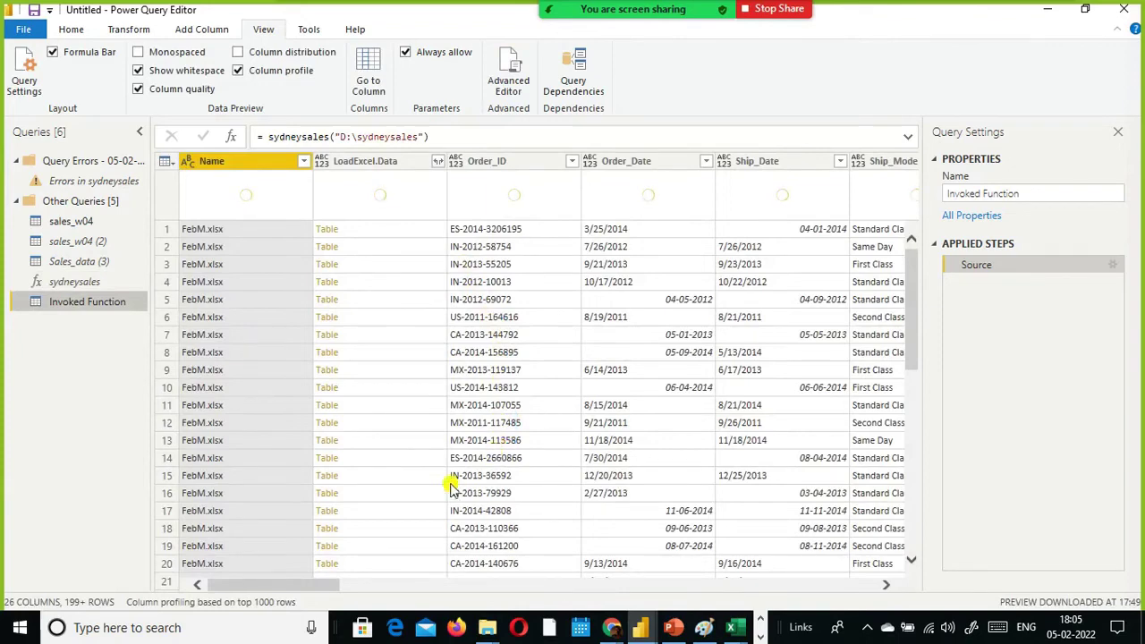
Look through the rows returned by the invoked function and return to the sydneysales function.
{"action": "scroll", "coordinate": [375, 492], "scroll_direction": "down", "scroll_amount": 2}
{"action": "scroll", "coordinate": [370, 488], "scroll_direction": "up", "scroll_amount": 3}
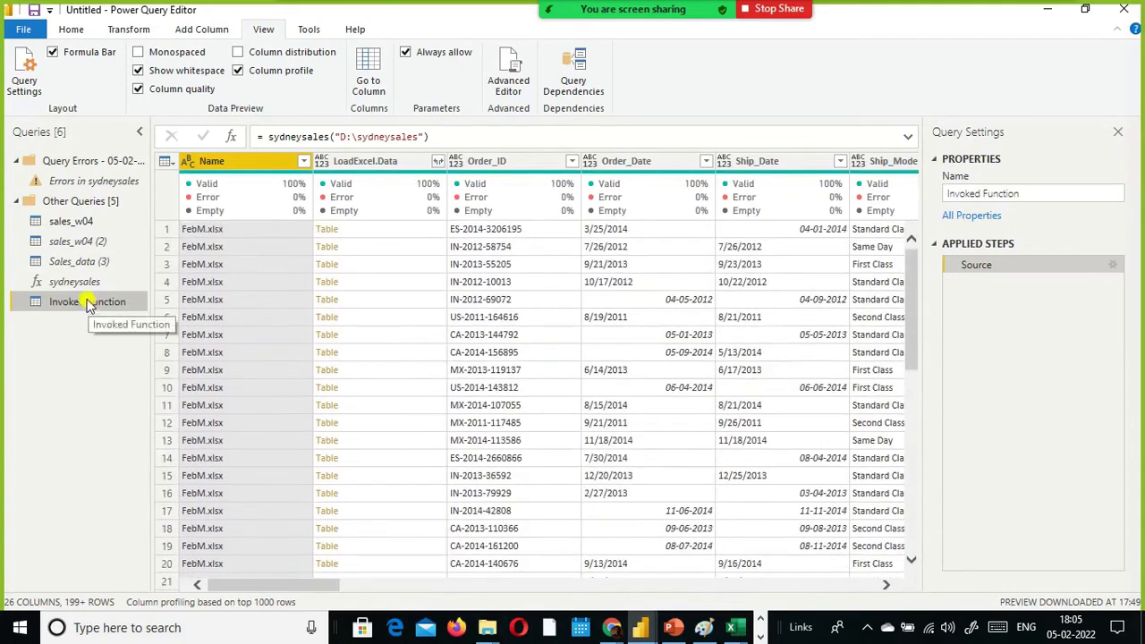
{"action": "left_click", "coordinate": [76, 283]}
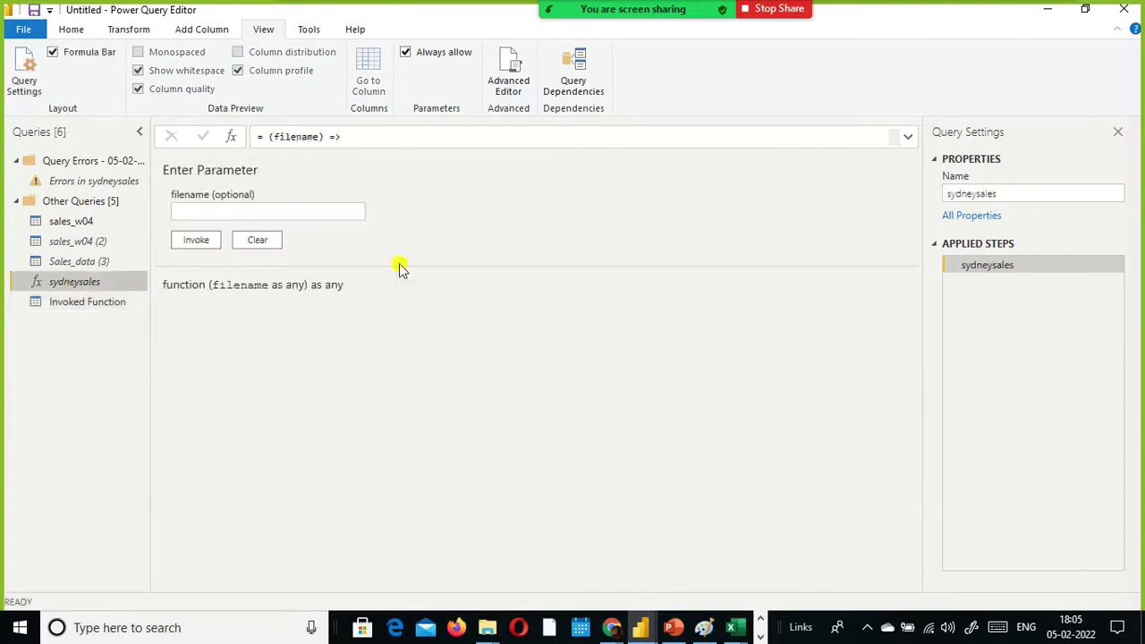
Switch to File Explorer, check the files in the Sydneysales folder and bring up the sql Server folder.
{"action": "key", "text": "alt+Tab"}
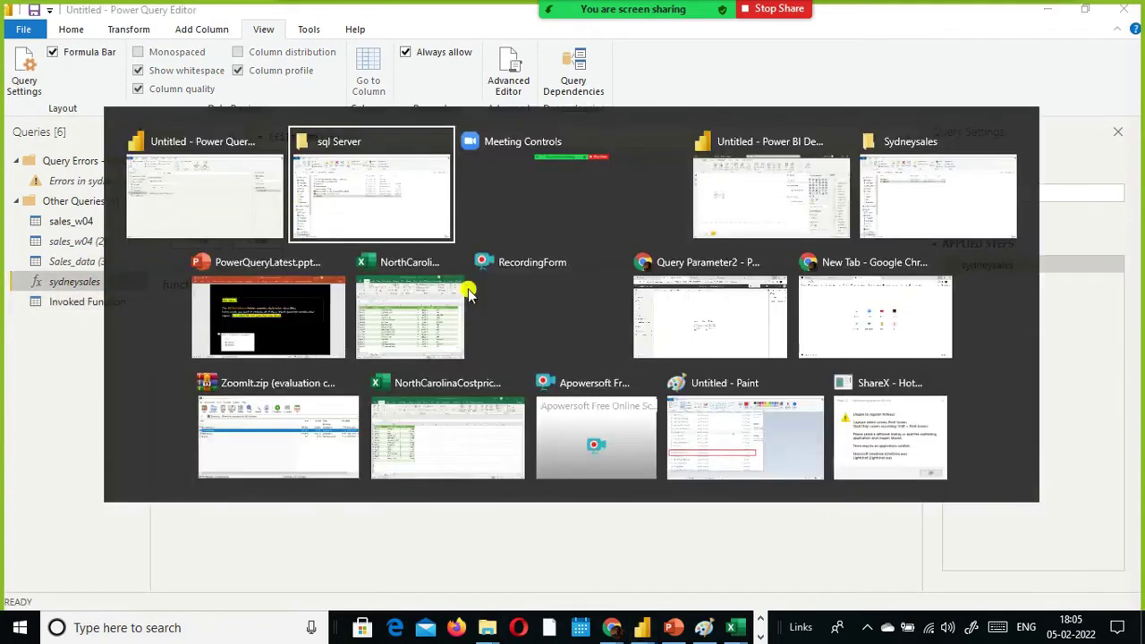
{"action": "key", "text": "alt+Tab"}
{"action": "key", "text": "alt+Tab"}
{"action": "key", "text": "alt+Tab"}
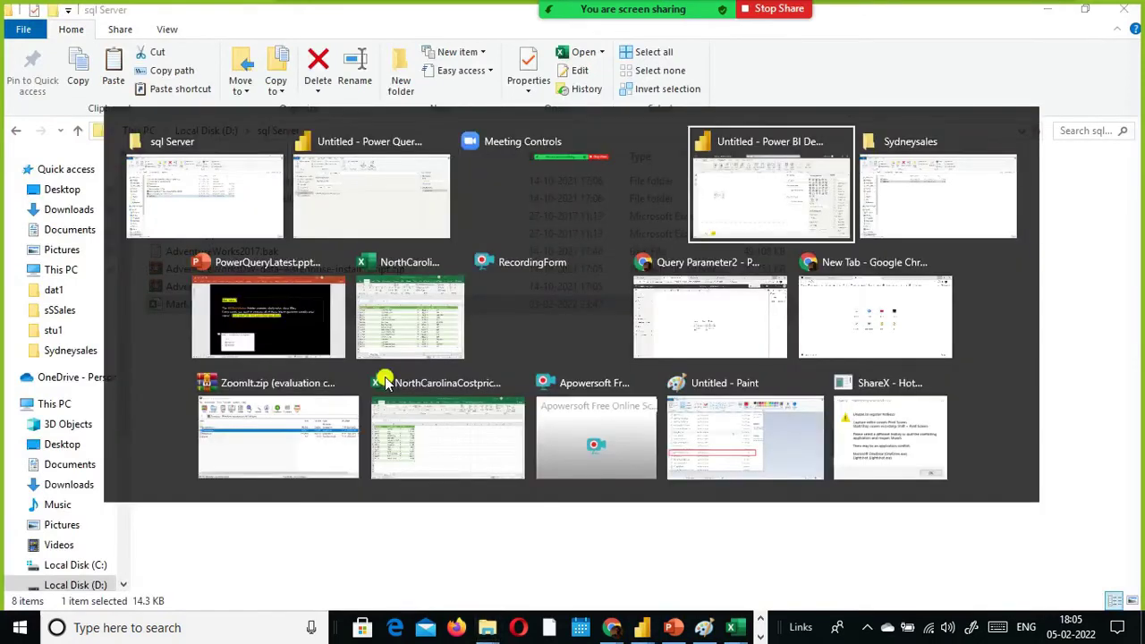
{"action": "key", "text": "alt+Tab"}
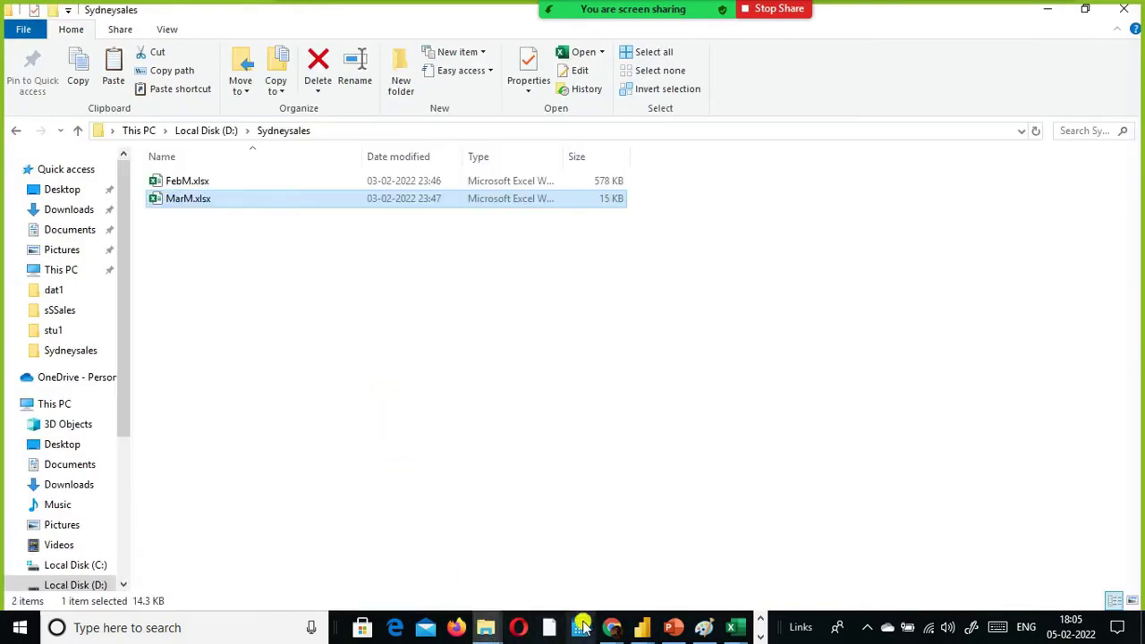
{"action": "left_click", "coordinate": [487, 628]}
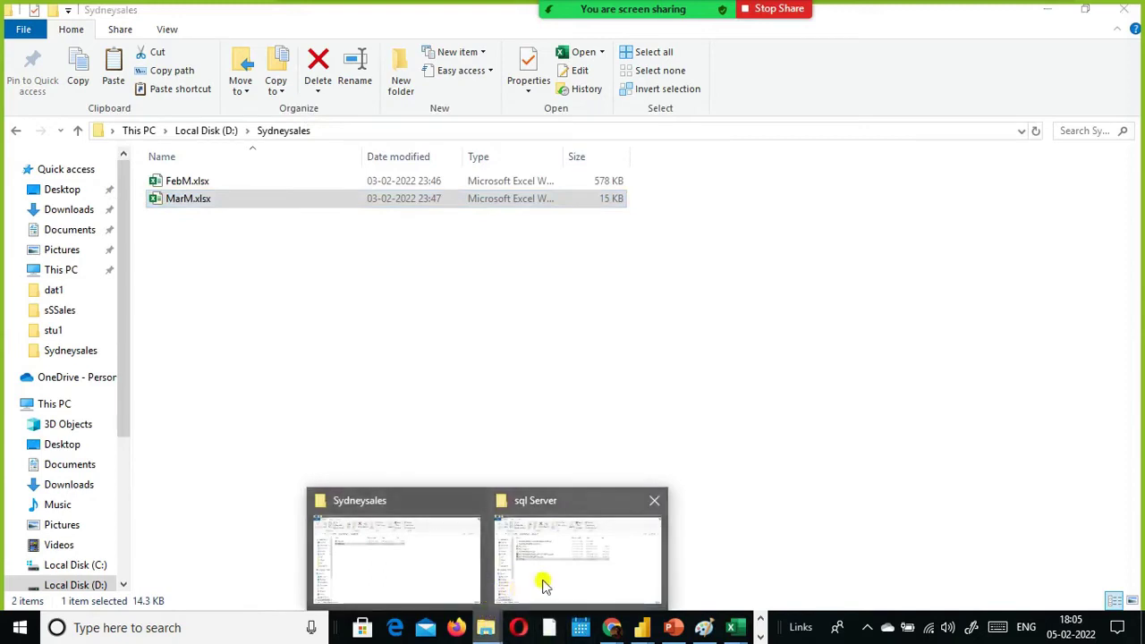
{"action": "left_click", "coordinate": [572, 577]}
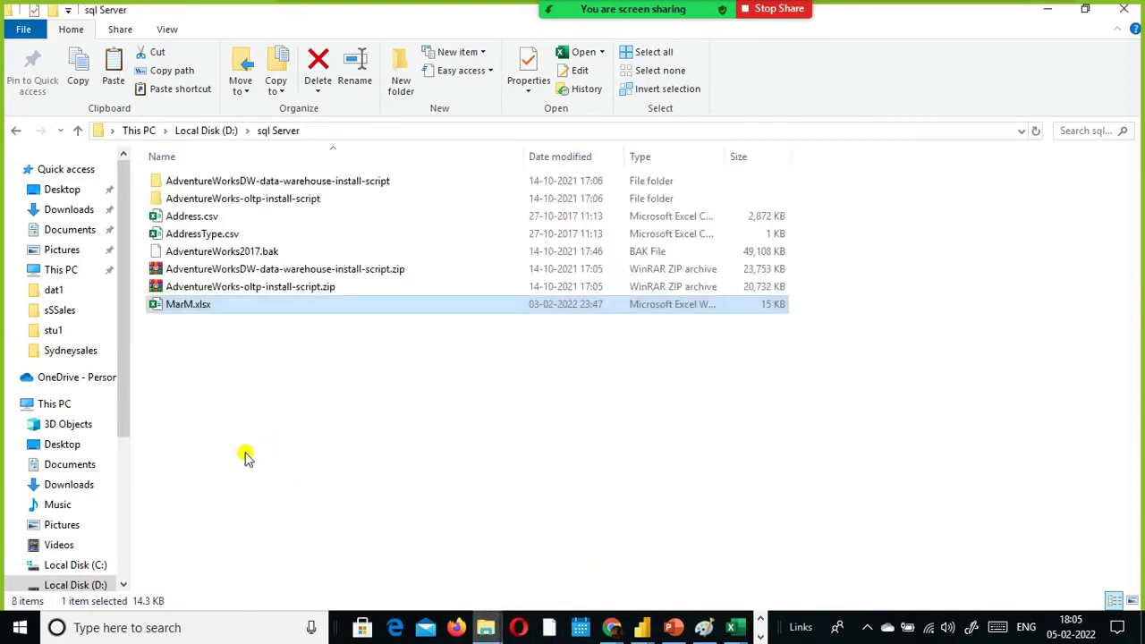
Go to the stu1 folder on Local Disk (D:) and open its AprM.xlsx workbook in Excel.
{"action": "left_click", "coordinate": [94, 584]}
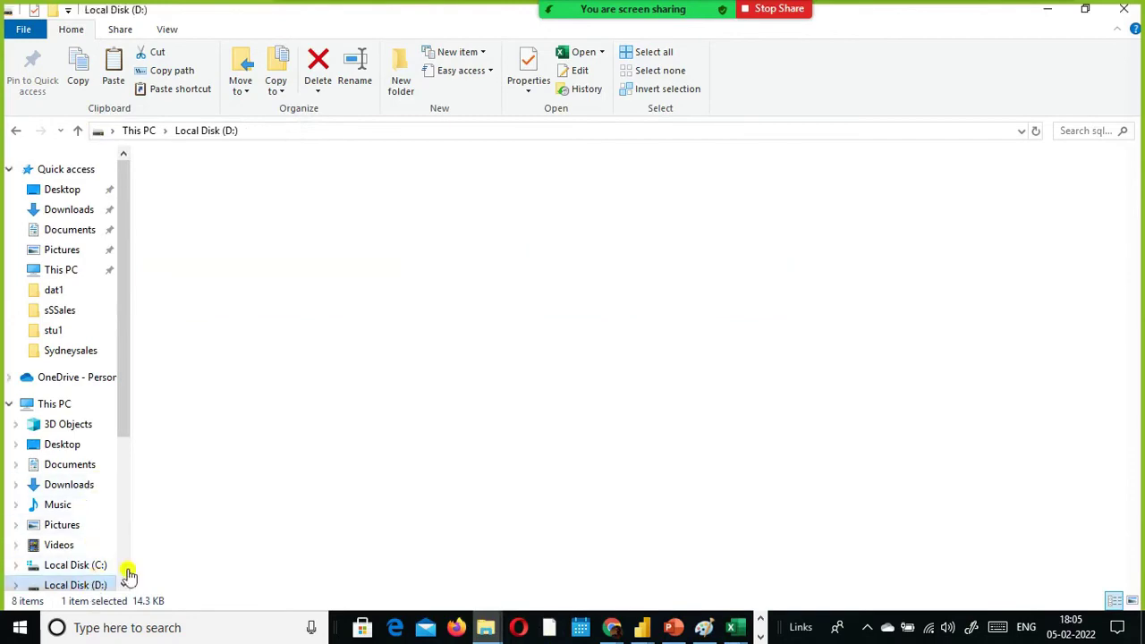
{"action": "scroll", "coordinate": [286, 424], "scroll_direction": "down", "scroll_amount": 4}
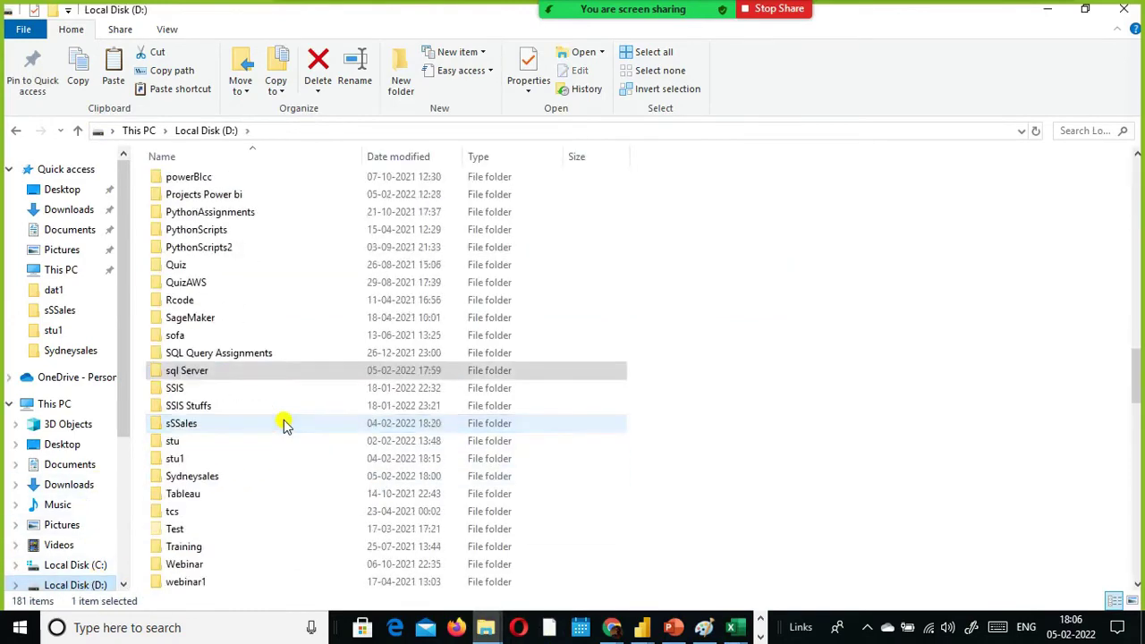
{"action": "scroll", "coordinate": [268, 412], "scroll_direction": "down", "scroll_amount": 2}
{"action": "left_click", "coordinate": [222, 356]}
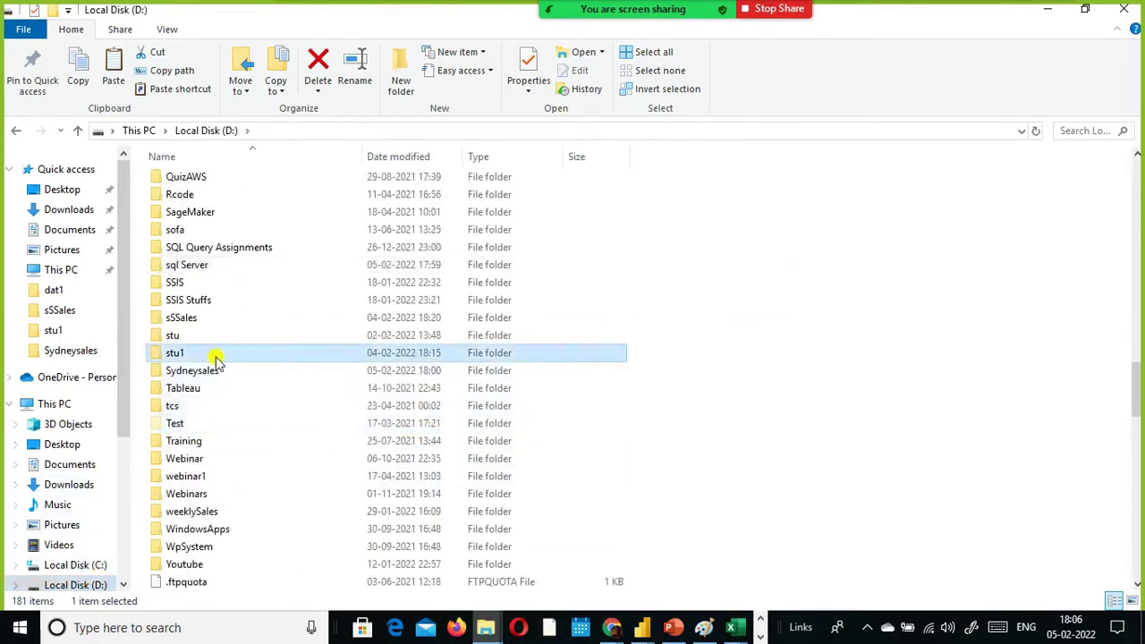
{"action": "double_click", "coordinate": [175, 356]}
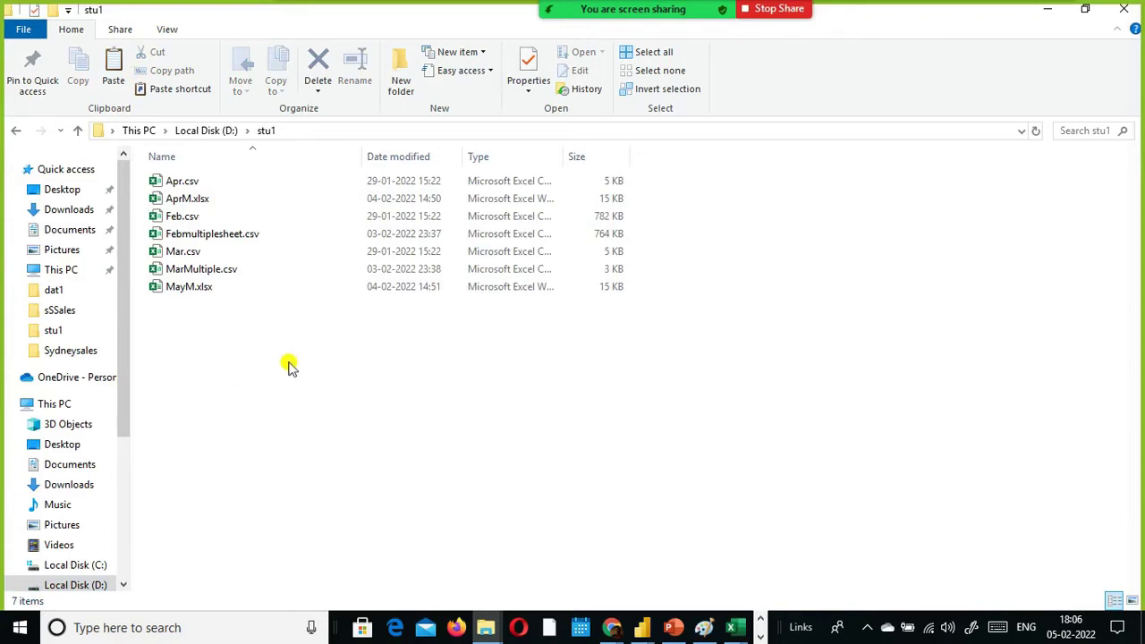
{"action": "key", "text": "alt+Tab"}
{"action": "key", "text": "alt+Tab"}
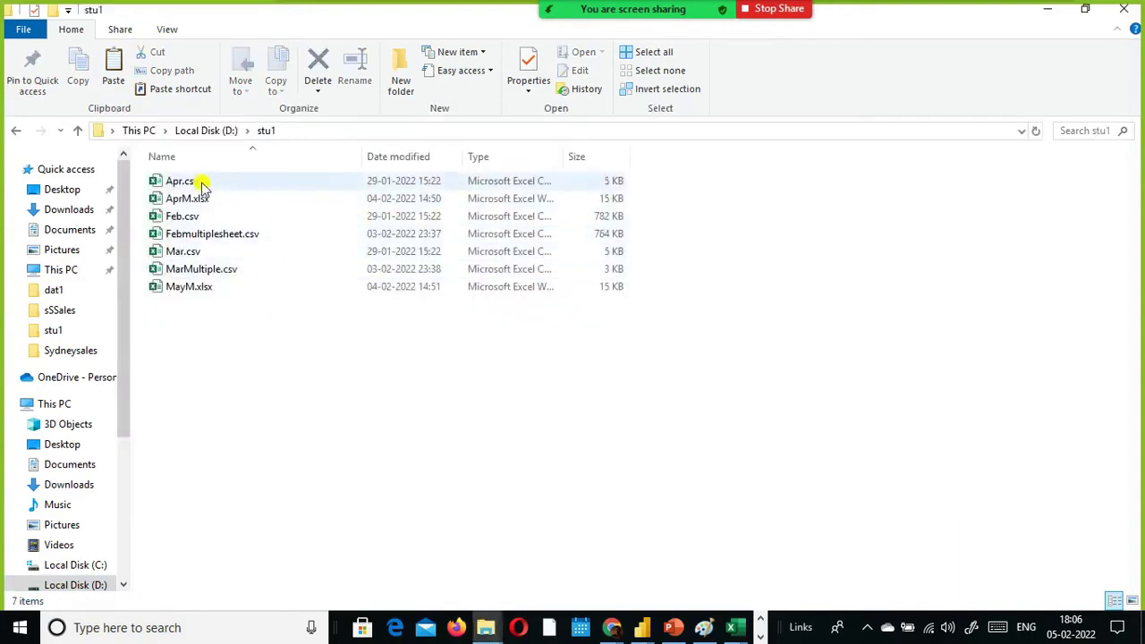
{"action": "left_click", "coordinate": [186, 200]}
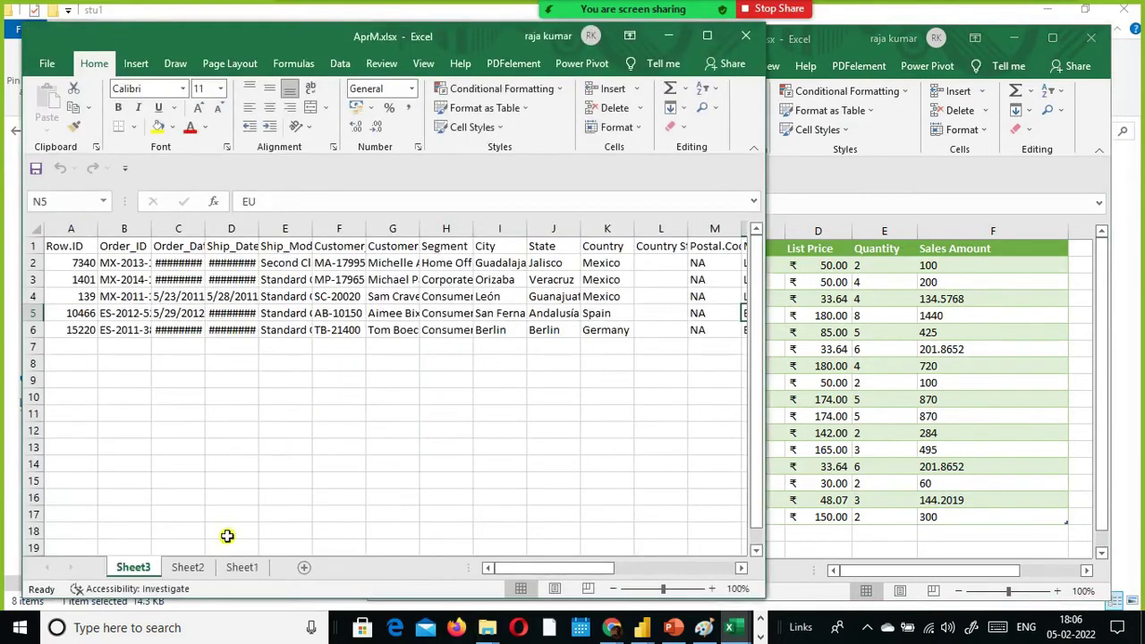
Examine the columns of Sheet1, Sheet2 and Sheet3 in AprM.xlsx, including the Quantity value in cell U2 of Sheet3.
{"action": "left_click", "coordinate": [192, 576]}
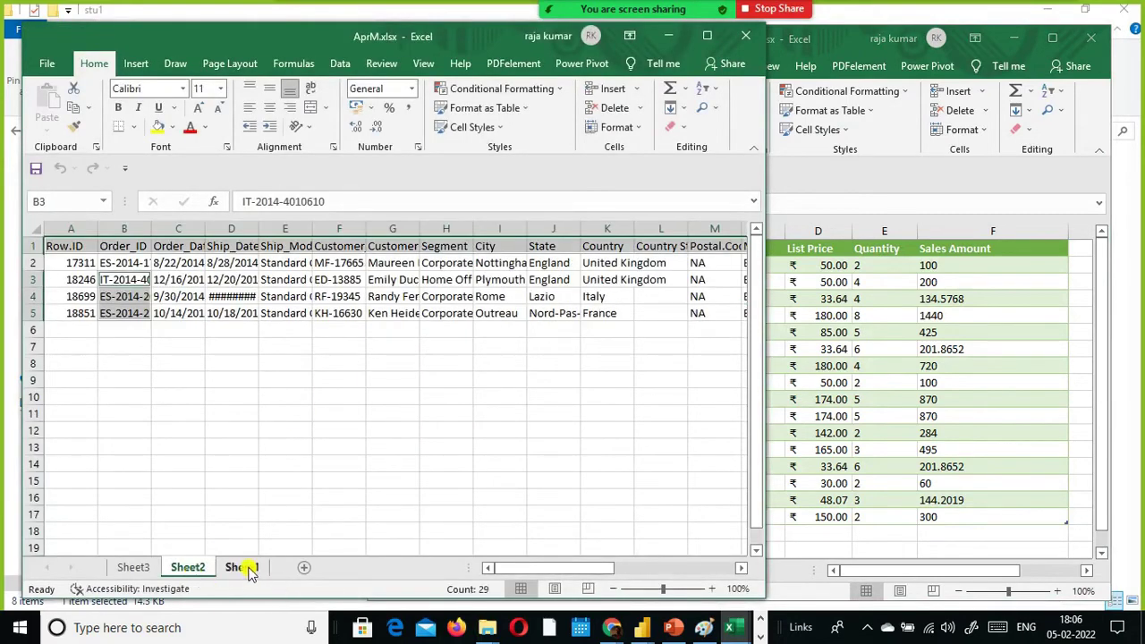
{"action": "left_click", "coordinate": [240, 576]}
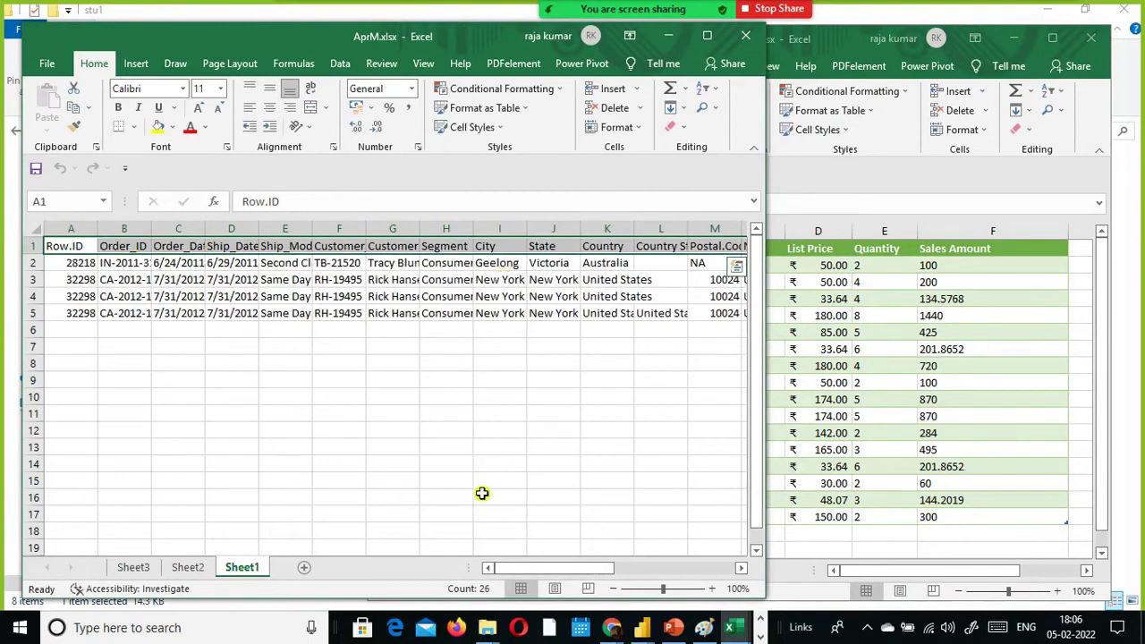
{"action": "left_click", "coordinate": [659, 565]}
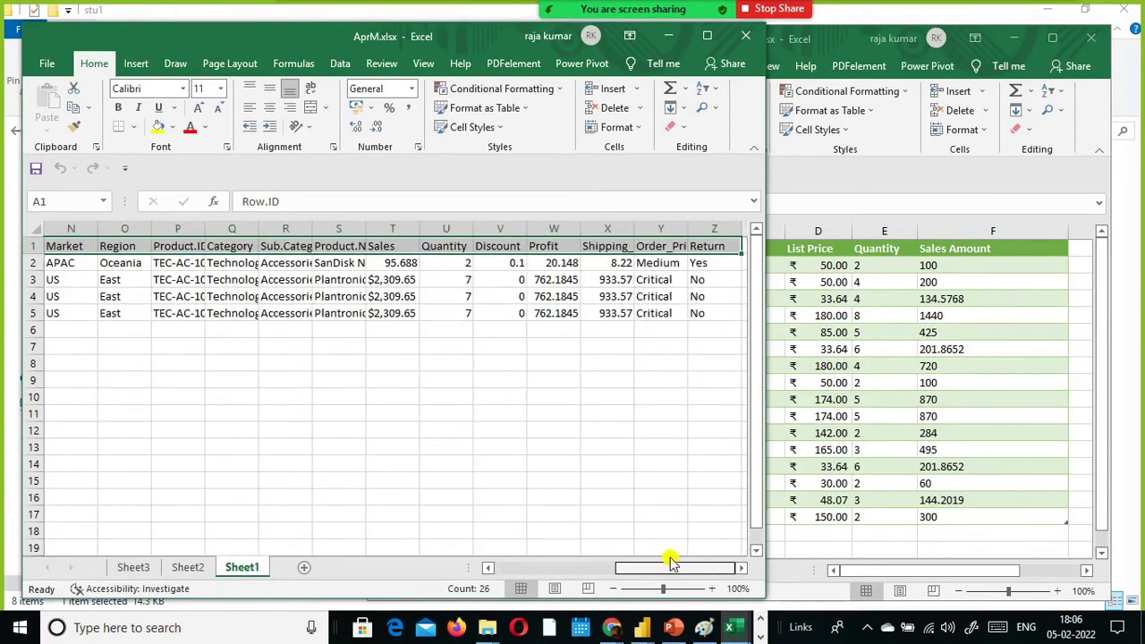
{"action": "left_click", "coordinate": [188, 568]}
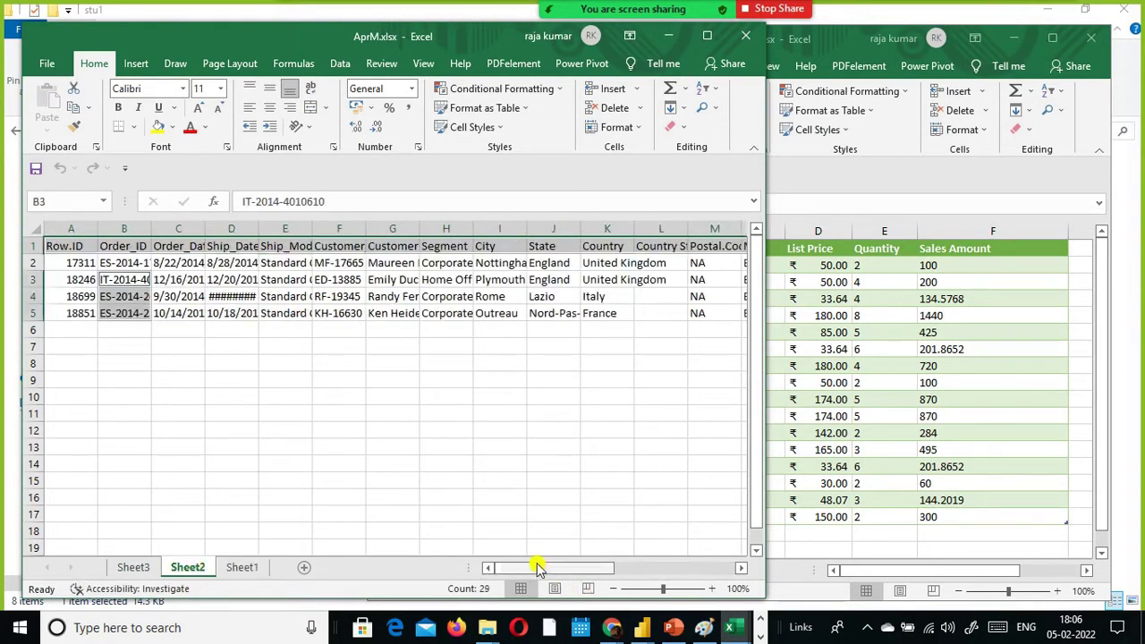
{"action": "left_click", "coordinate": [662, 567]}
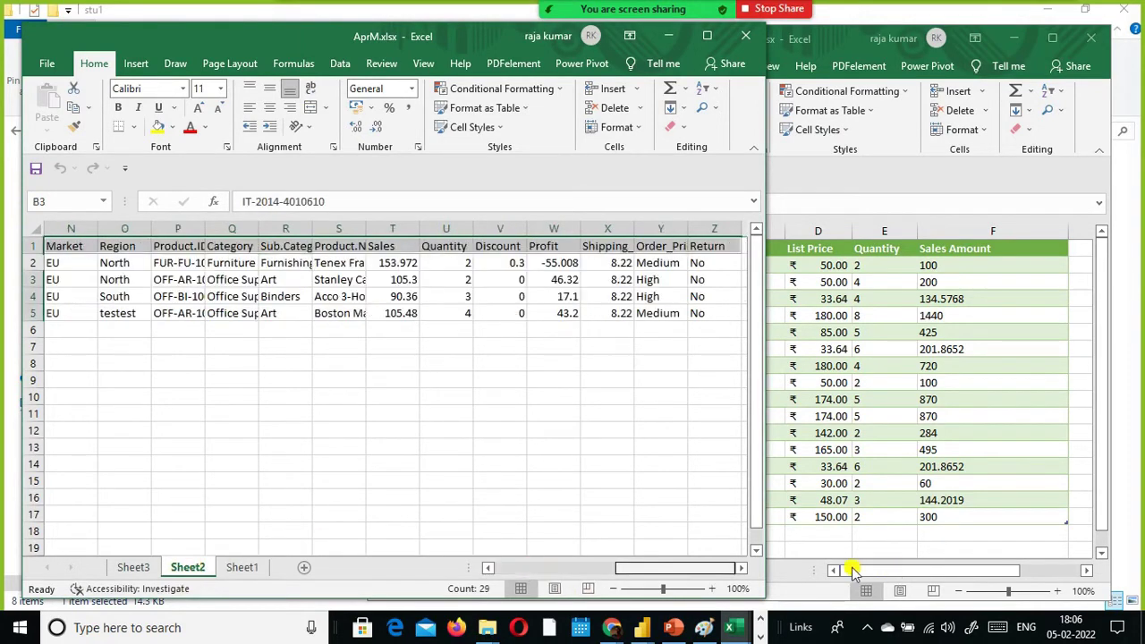
{"action": "left_click_drag", "start_coordinate": [671, 567], "coordinate": [652, 562]}
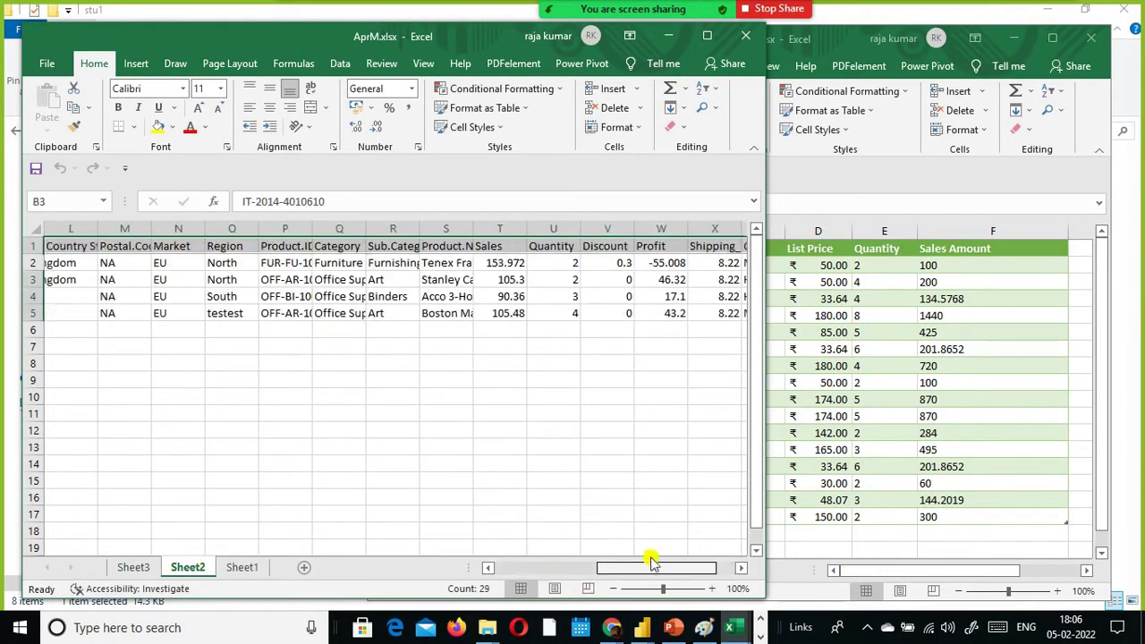
{"action": "left_click", "coordinate": [133, 567]}
{"action": "left_click_drag", "start_coordinate": [528, 568], "coordinate": [681, 566]}
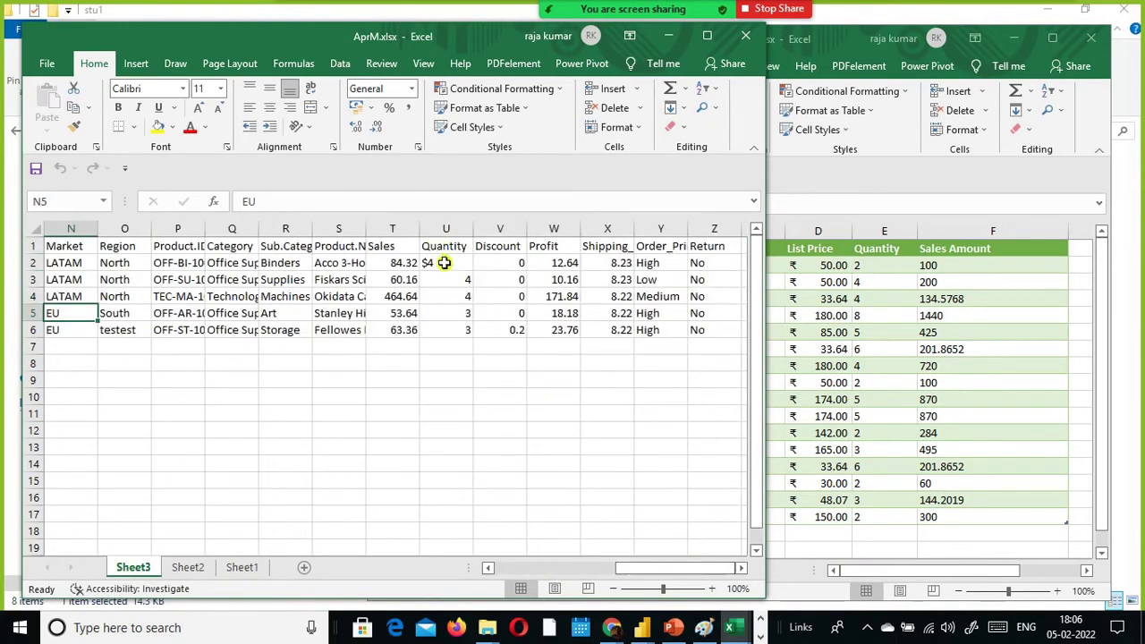
{"action": "left_click", "coordinate": [445, 261]}
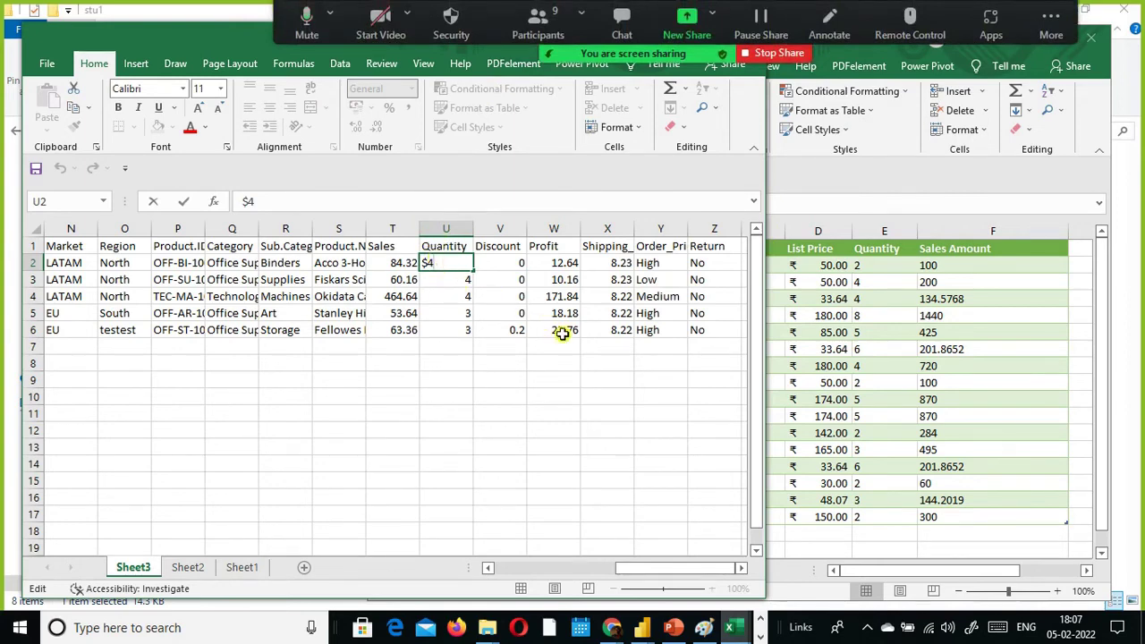
{"action": "key", "text": "Tab"}
Copy AprM.xlsx from the stu1 folder into the Sydneysales folder in File Explorer.
{"action": "key", "text": "alt+Tab"}
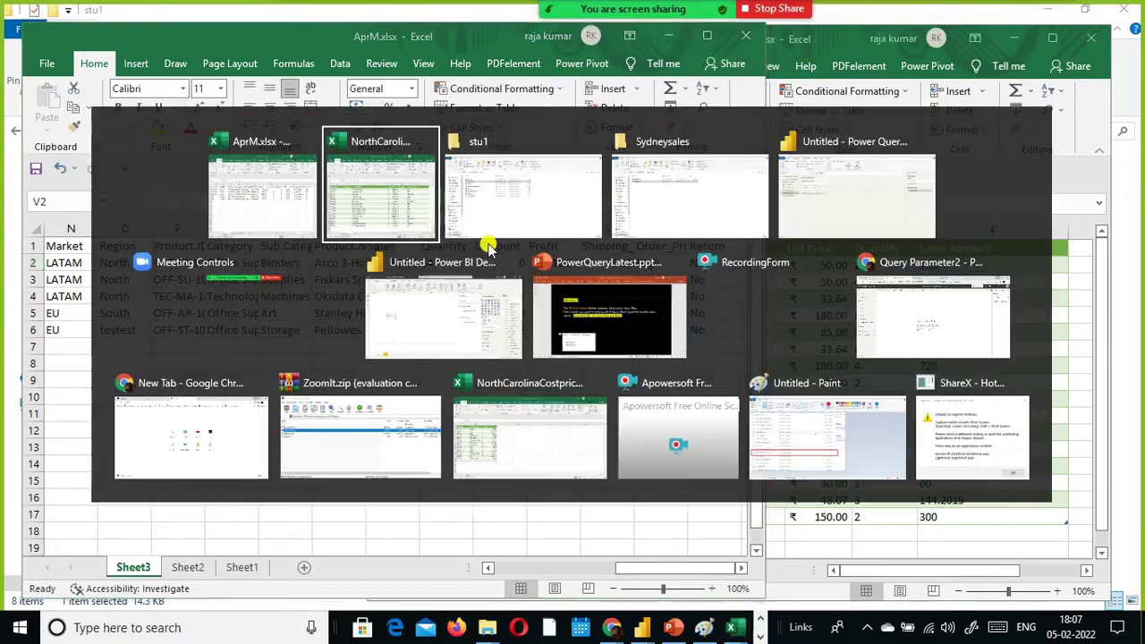
{"action": "left_click", "coordinate": [488, 238]}
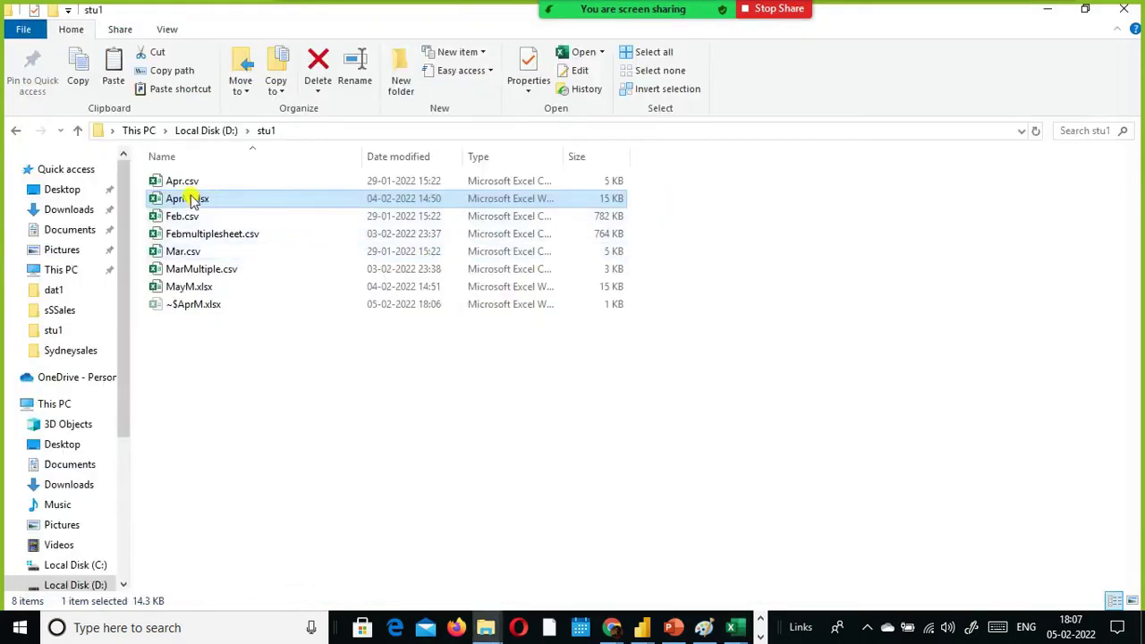
{"action": "key", "text": "alt+Tab"}
{"action": "key", "text": "alt+Tab"}
{"action": "key", "text": "alt+Tab"}
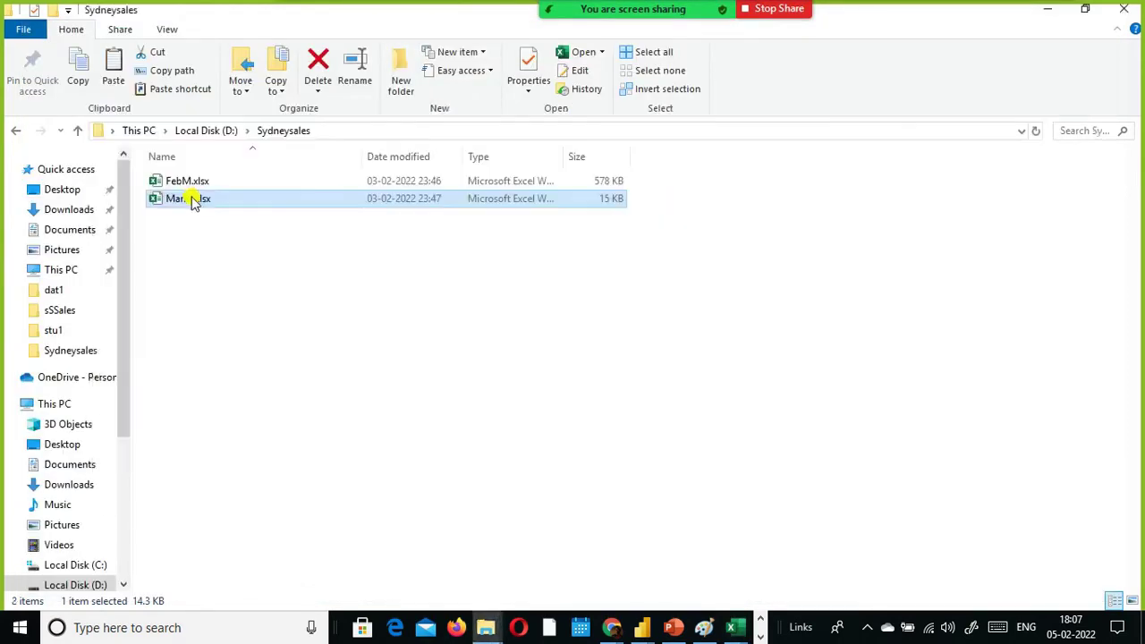
{"action": "key", "text": "alt+Tab"}
{"action": "right_click", "coordinate": [188, 205]}
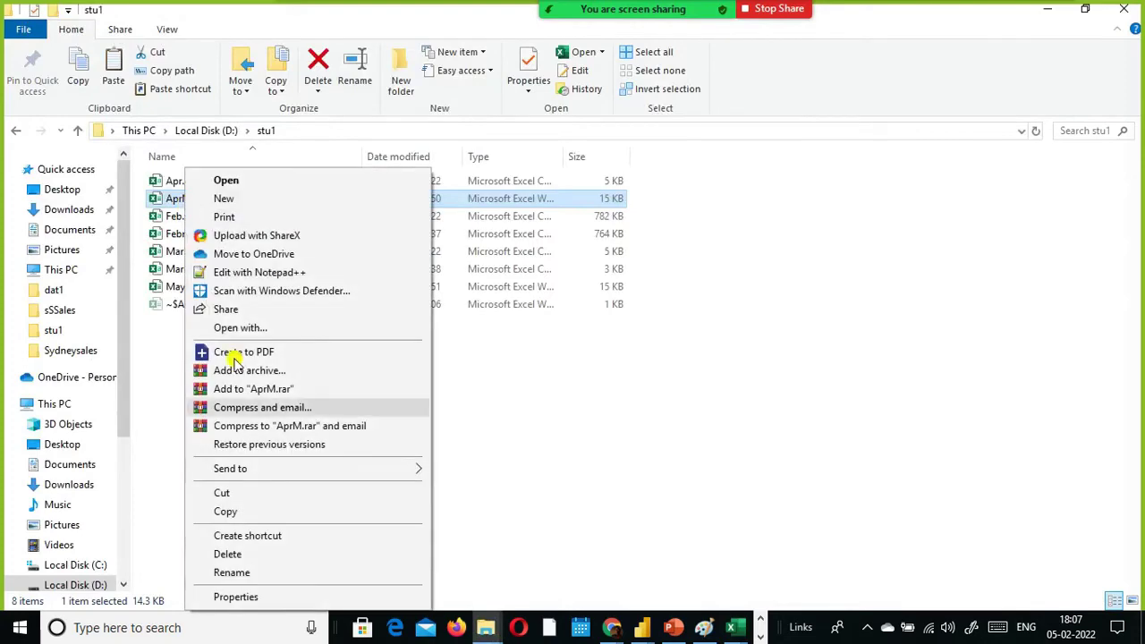
{"action": "left_click", "coordinate": [280, 514]}
{"action": "key", "text": "alt+Tab"}
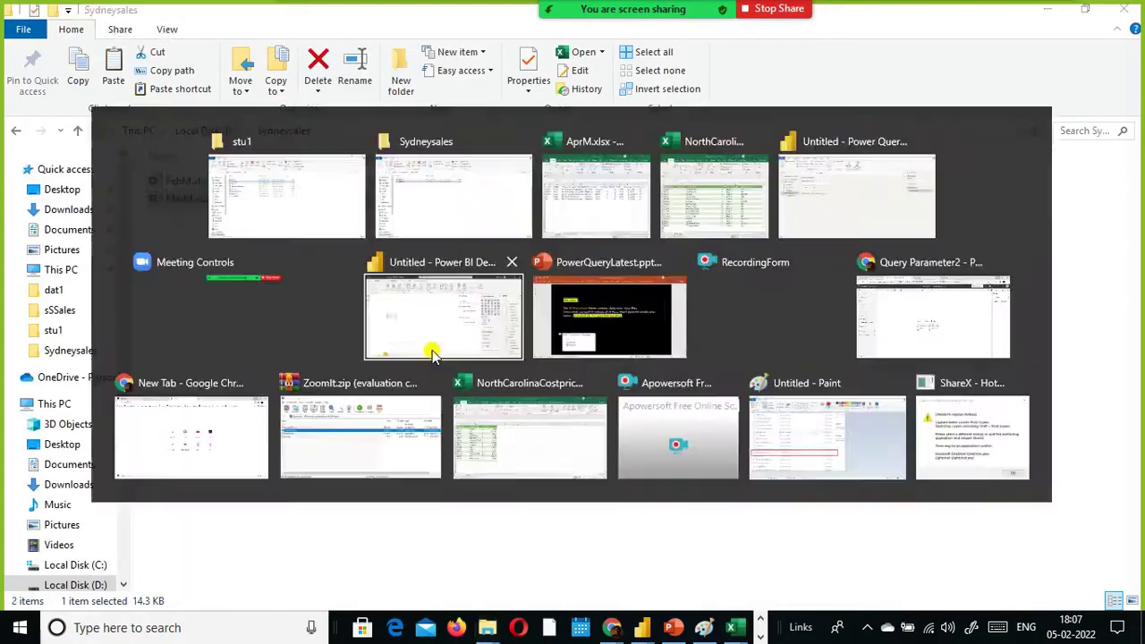
{"action": "right_click", "coordinate": [428, 365]}
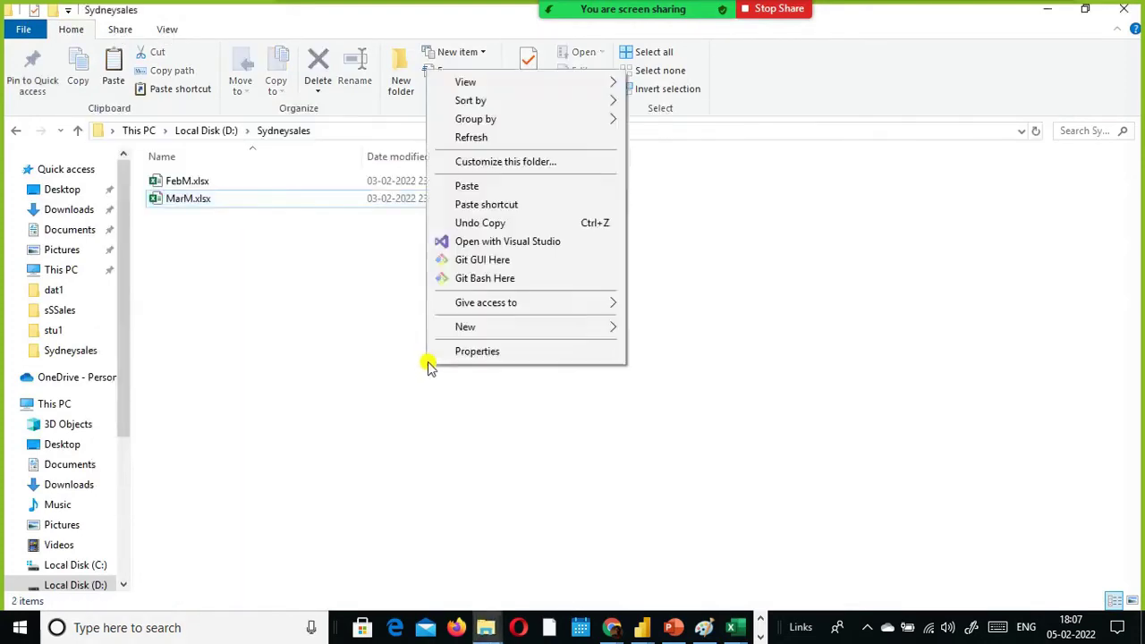
{"action": "left_click", "coordinate": [483, 186]}
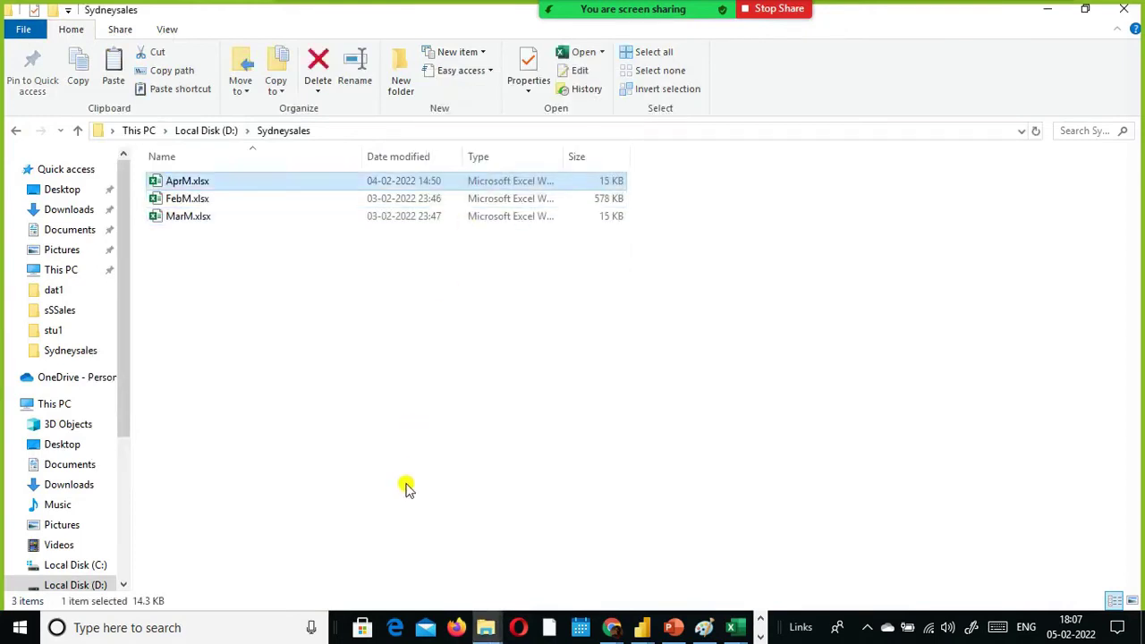
Return to the Power Query Editor, invoke the sydneysales function with filename D:\sydneysales and refresh the result's preview.
{"action": "key", "text": "alt+Tab"}
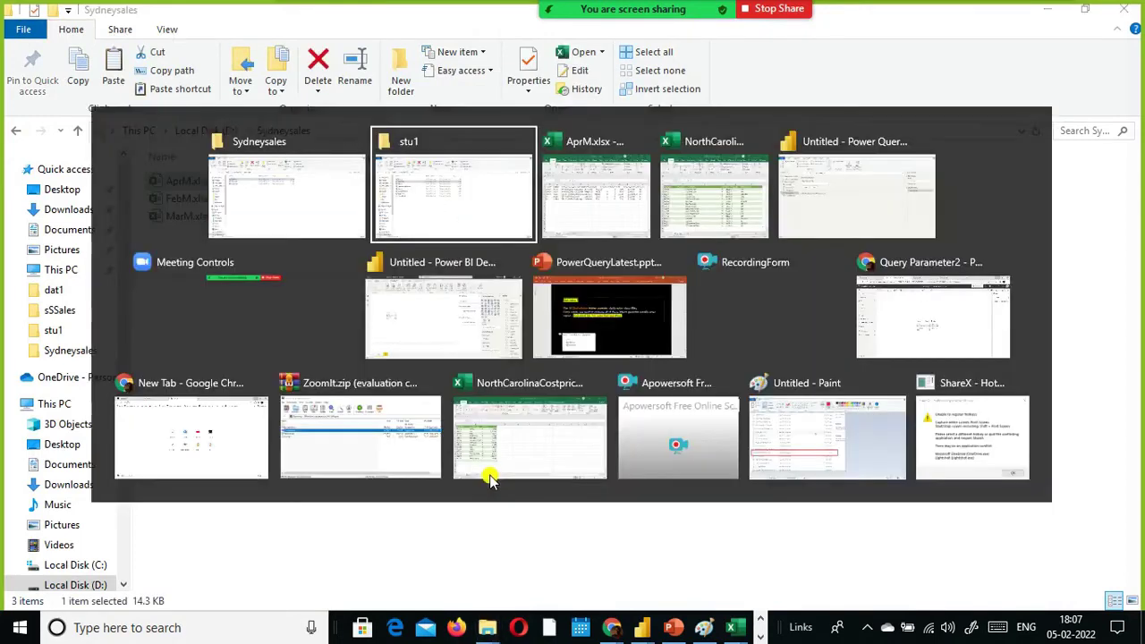
{"action": "key", "text": "Tab"}
{"action": "key", "text": "Tab"}
{"action": "key", "text": "Tab"}
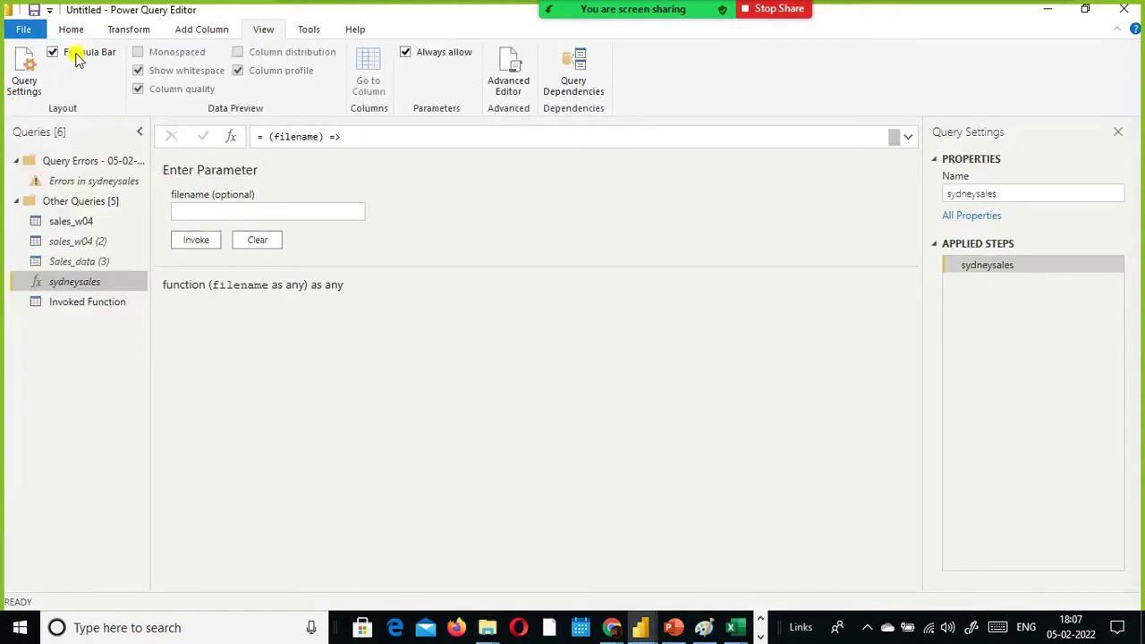
{"action": "left_click", "coordinate": [189, 209]}
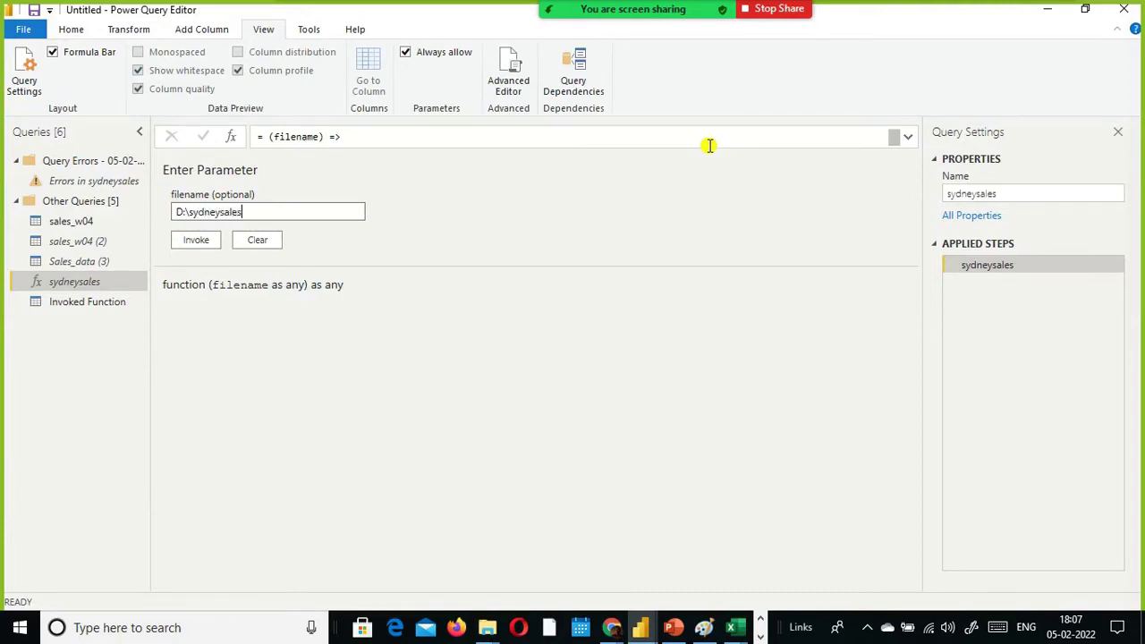
{"action": "left_click", "coordinate": [196, 246]}
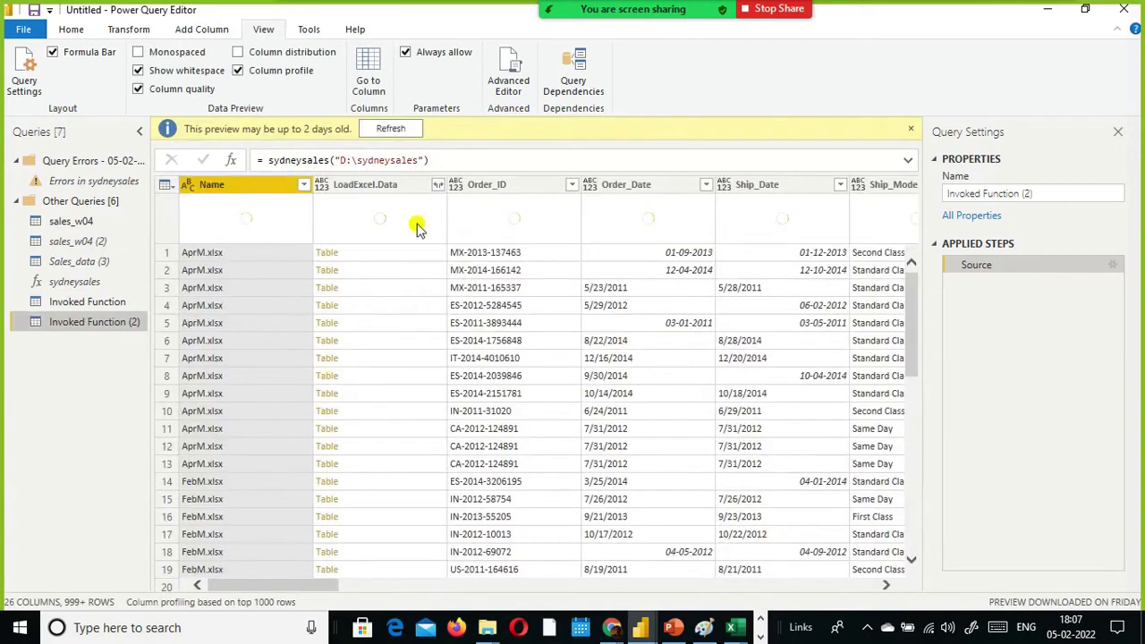
{"action": "left_click", "coordinate": [401, 126]}
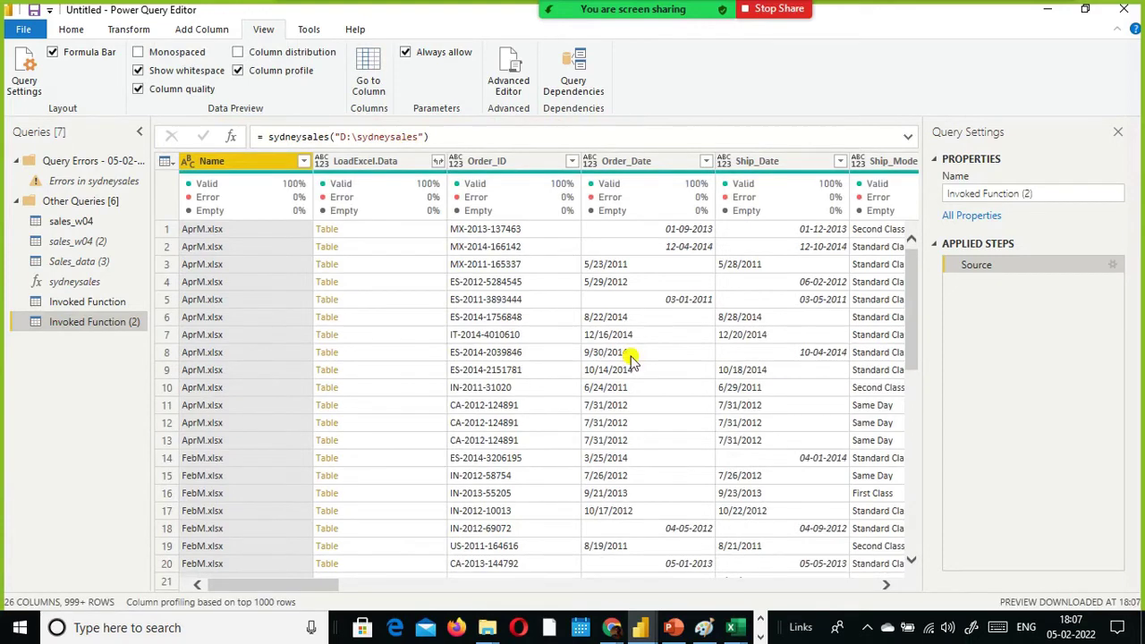
Look through the invoked function's rows and check which source files the Name column's filter offers.
{"action": "scroll", "coordinate": [589, 402], "scroll_direction": "down", "scroll_amount": 5}
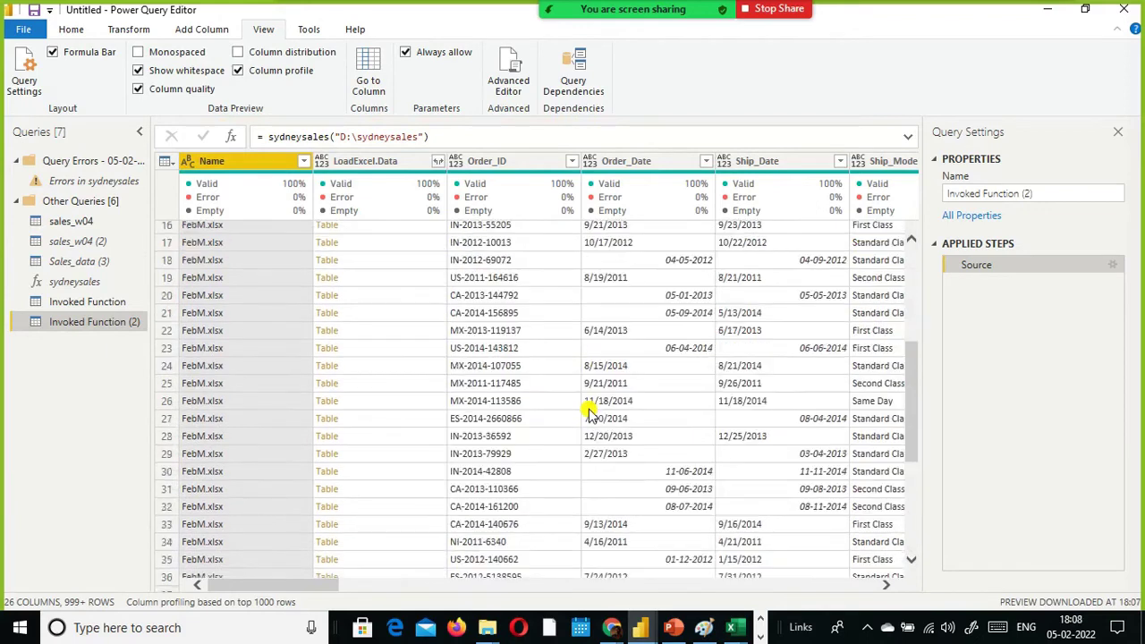
{"action": "scroll", "coordinate": [589, 411], "scroll_direction": "up", "scroll_amount": 1}
{"action": "scroll", "coordinate": [281, 327], "scroll_direction": "up", "scroll_amount": 3}
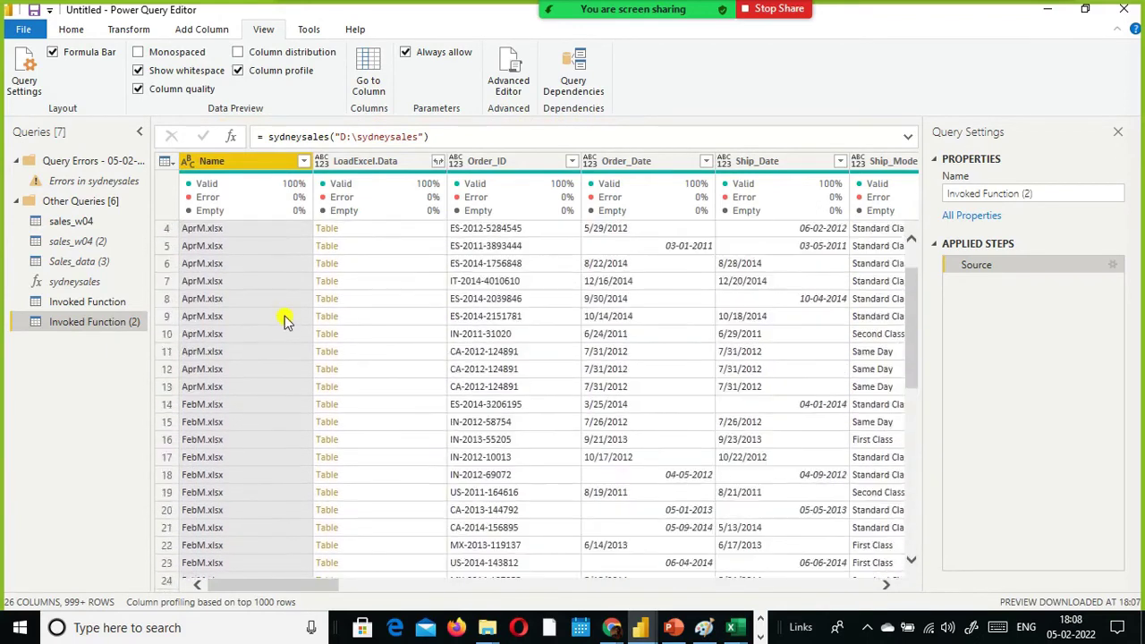
{"action": "scroll", "coordinate": [284, 322], "scroll_direction": "up", "scroll_amount": 1}
{"action": "left_click", "coordinate": [304, 161]}
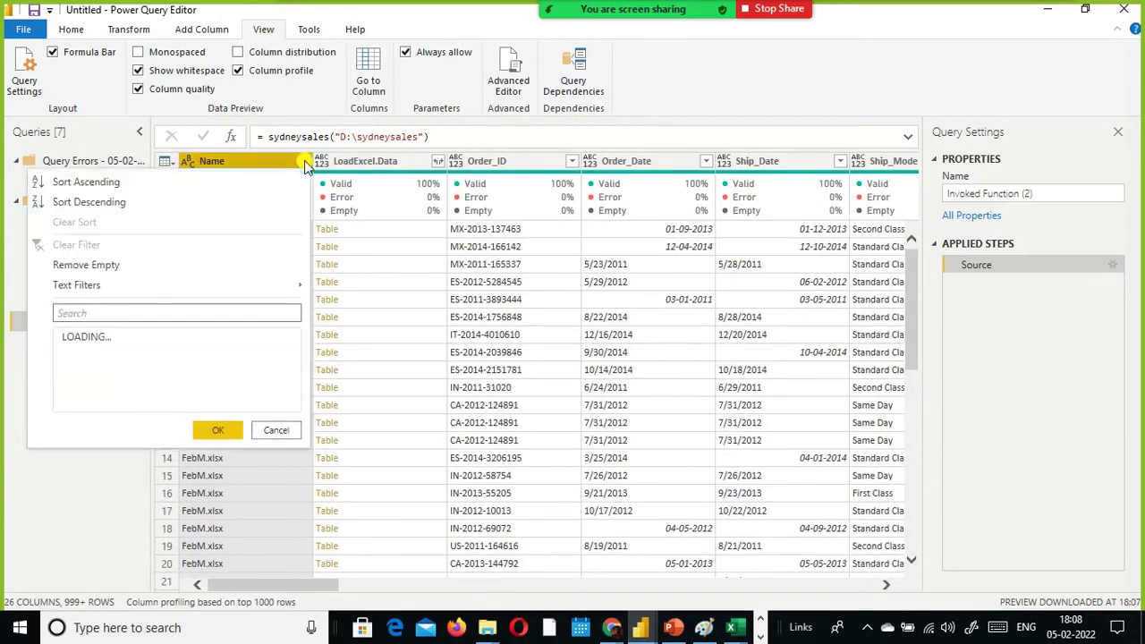
{"action": "left_click", "coordinate": [281, 431]}
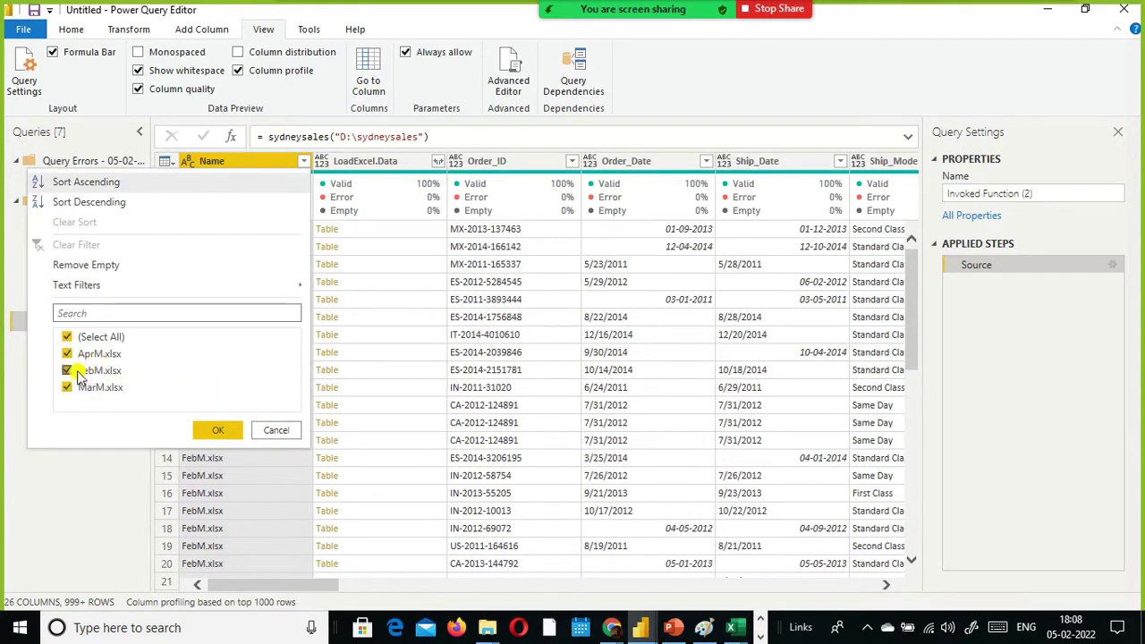
Apply the Name filter with all source files kept and load the queries into Power BI Desktop.
{"action": "left_click", "coordinate": [98, 390]}
{"action": "left_click", "coordinate": [217, 430]}
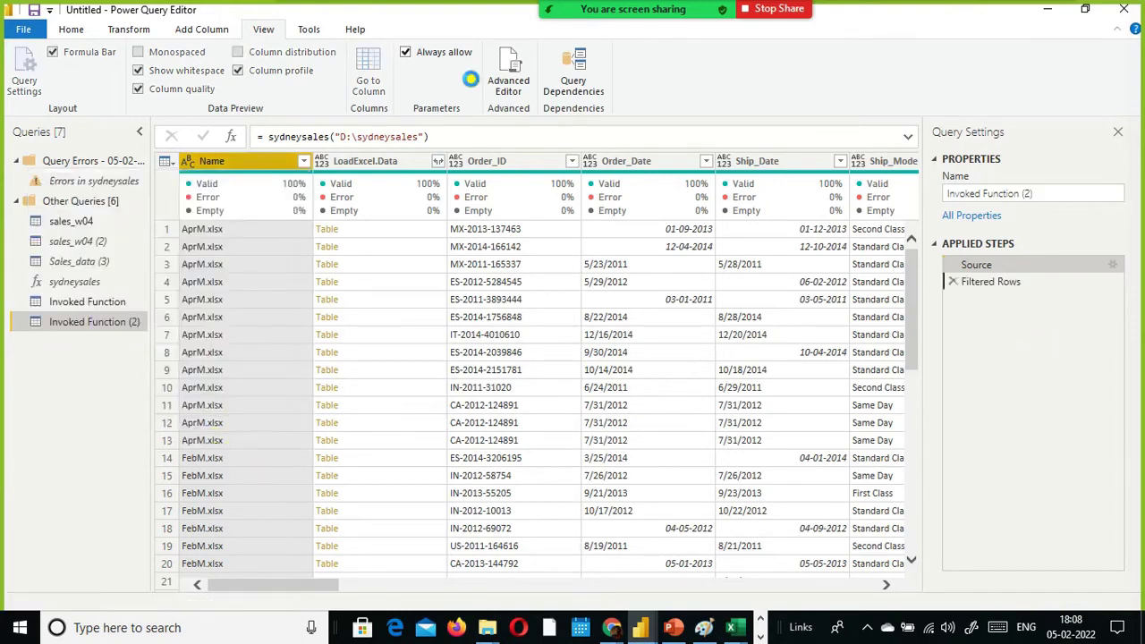
{"action": "left_click", "coordinate": [24, 29]}
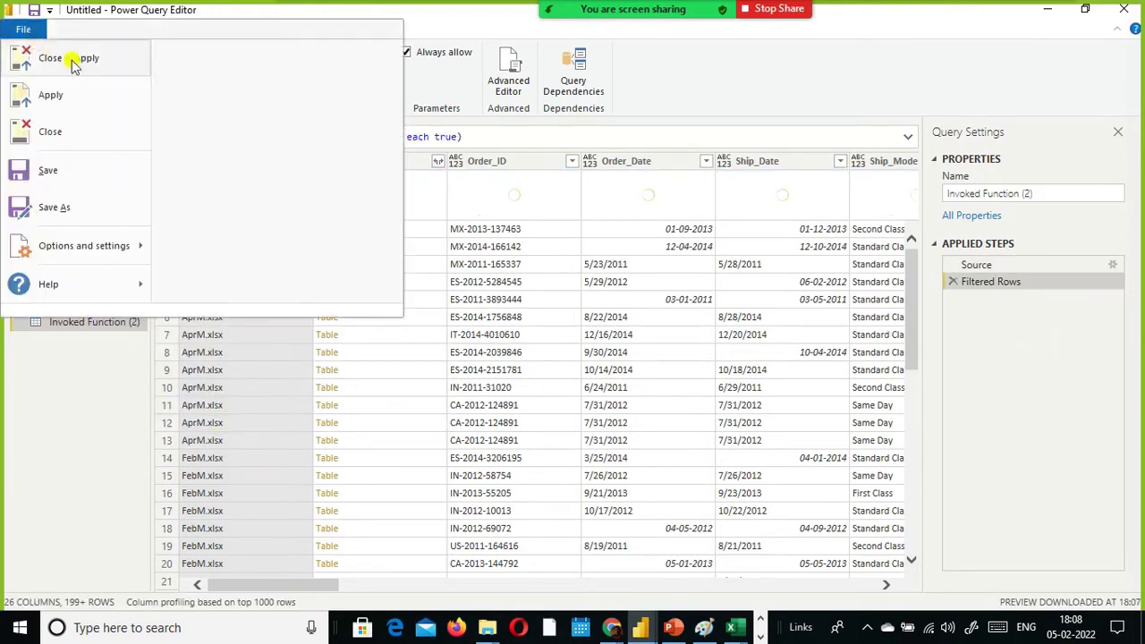
{"action": "key", "text": "Escape"}
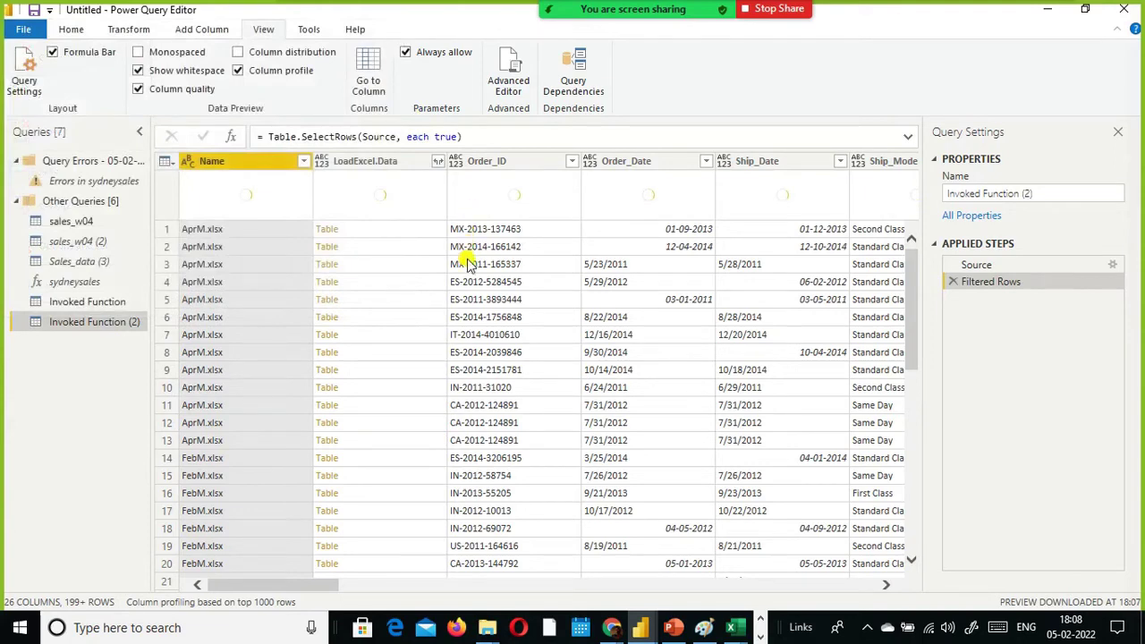
{"action": "key", "text": "alt+Tab"}
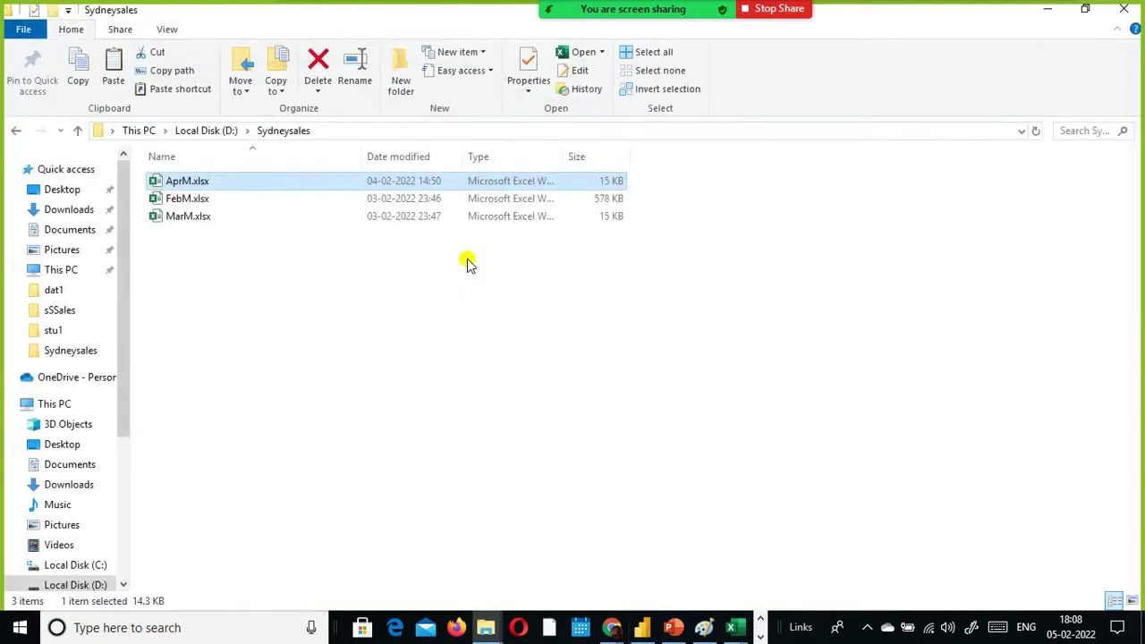
{"action": "left_click", "coordinate": [641, 627]}
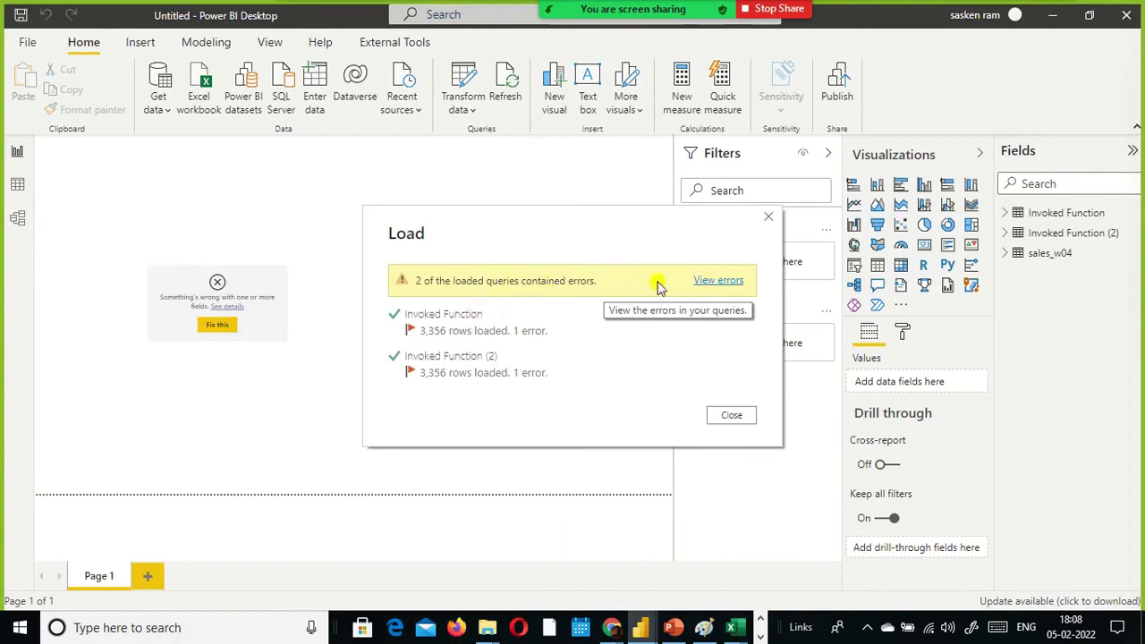
View the load errors, reopening the Power Query Editor to inspect the Quantity column of the Errors in Invoked Function query.
{"action": "left_click", "coordinate": [716, 281]}
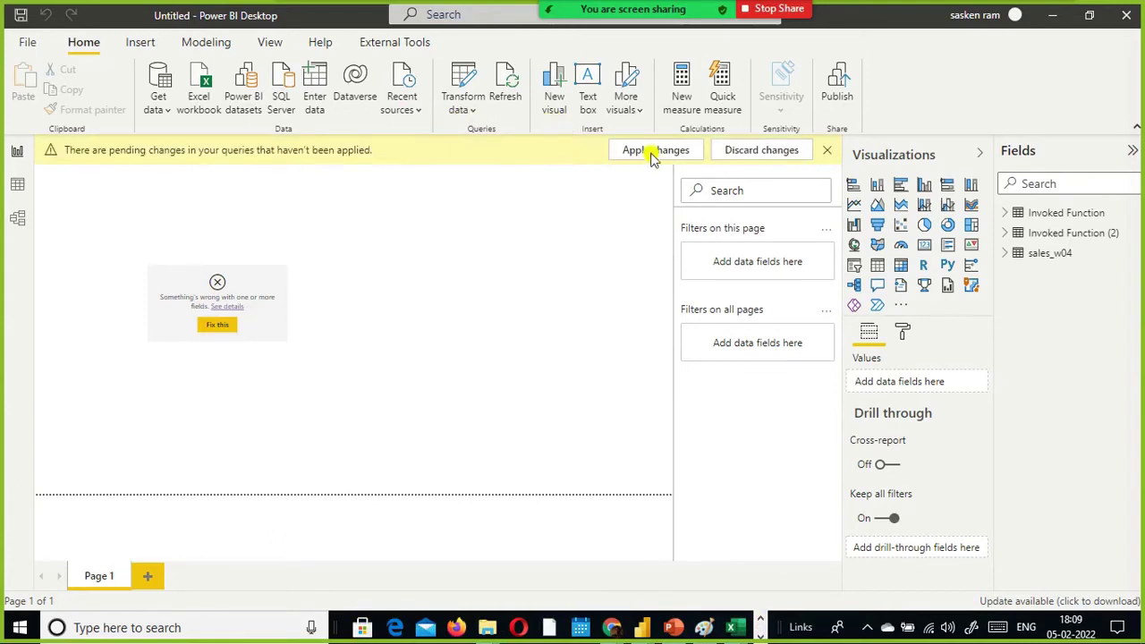
{"action": "left_click", "coordinate": [471, 113]}
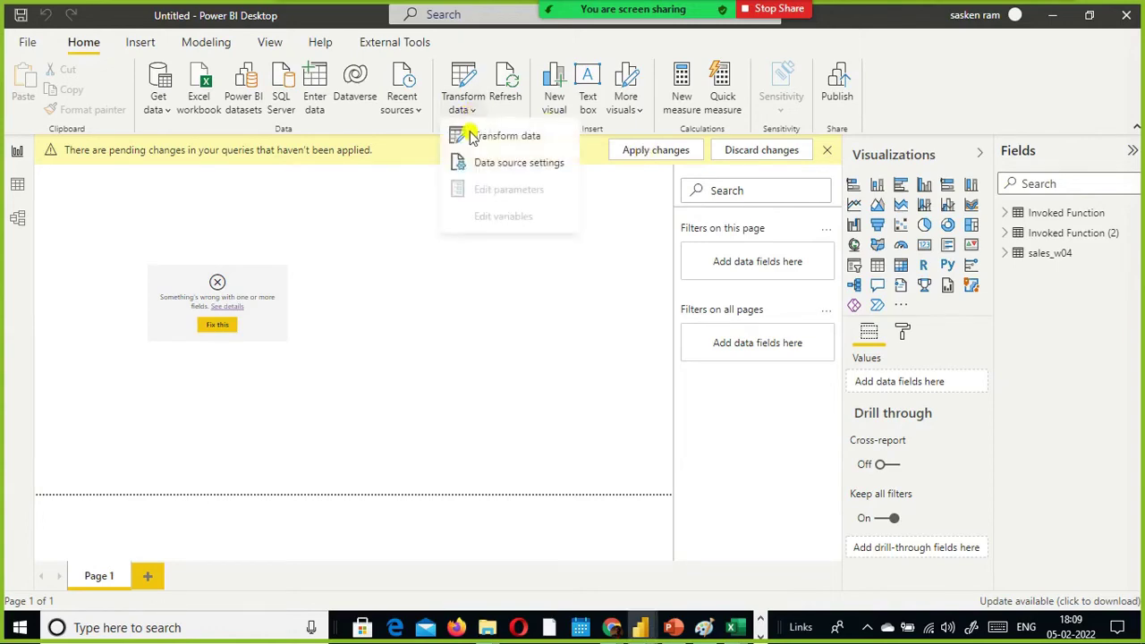
{"action": "left_click", "coordinate": [471, 136]}
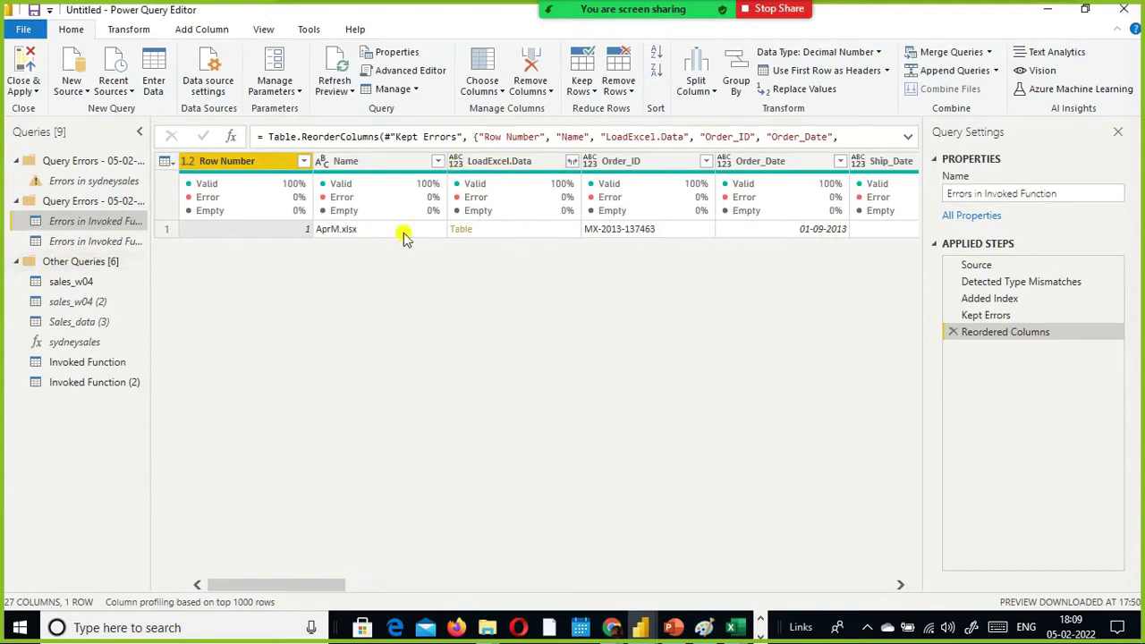
{"action": "left_click_drag", "start_coordinate": [289, 582], "coordinate": [751, 583]}
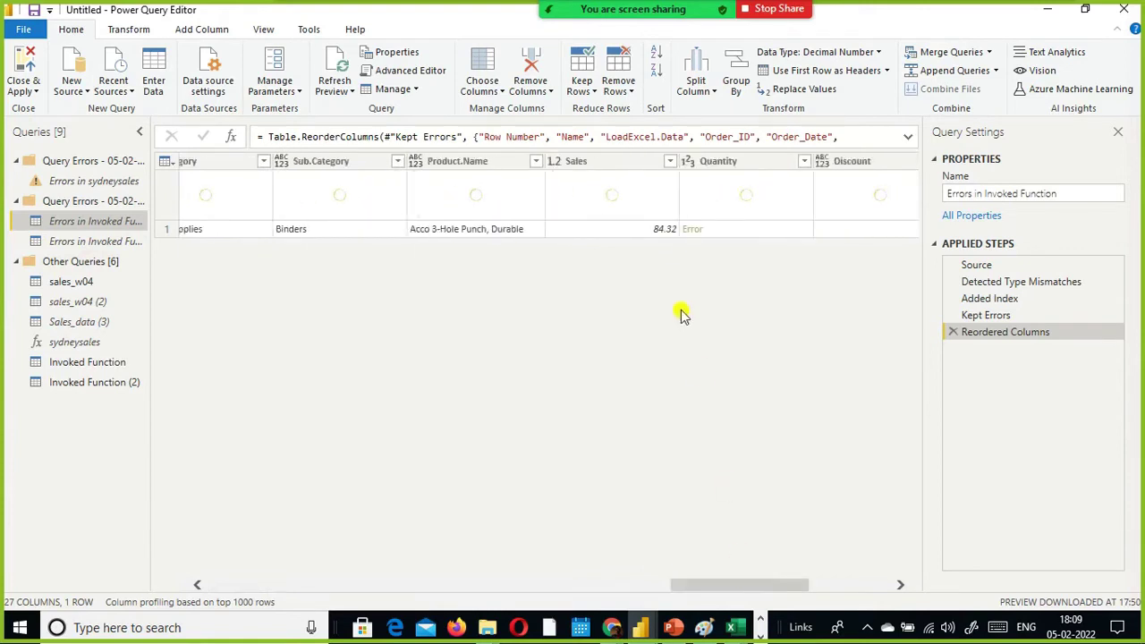
Examine the Quantity column and its quality figures in the Errors in Invoked Function (2) query.
{"action": "left_click", "coordinate": [108, 245]}
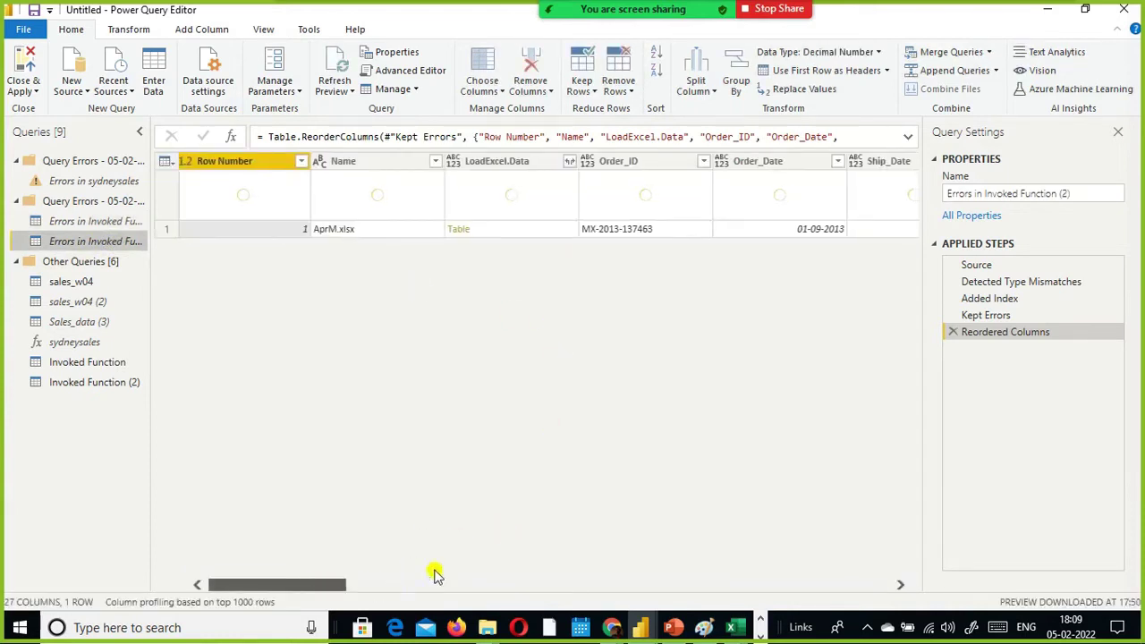
{"action": "scroll", "coordinate": [638, 561], "scroll_direction": "right", "scroll_amount": 5}
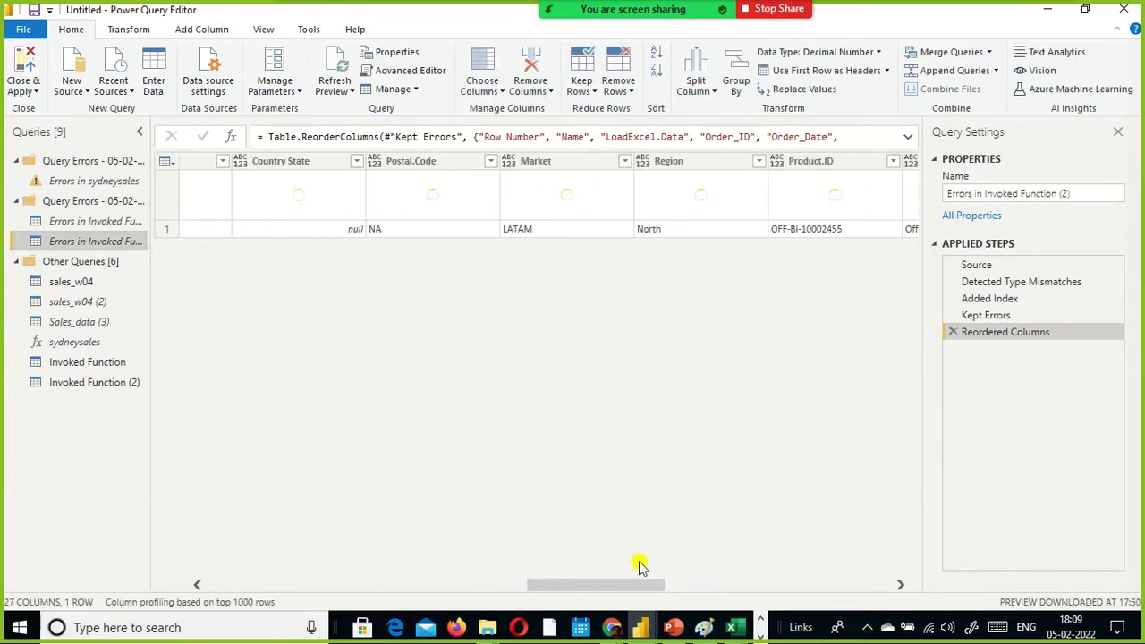
{"action": "left_click_drag", "start_coordinate": [583, 585], "coordinate": [885, 574]}
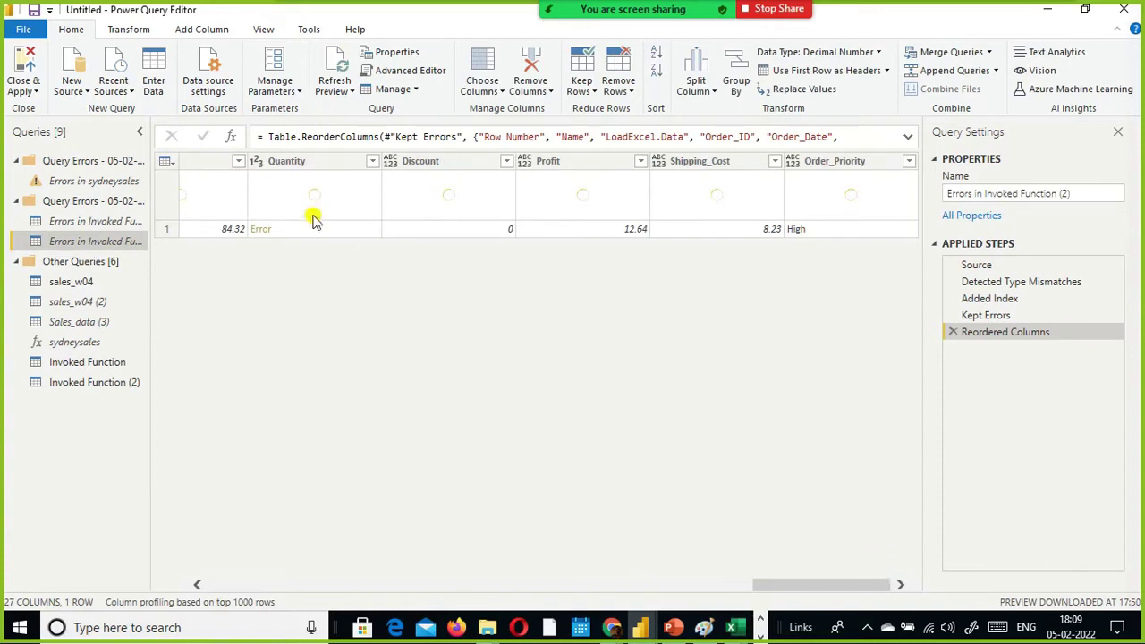
{"action": "left_click_drag", "start_coordinate": [856, 590], "coordinate": [778, 590]}
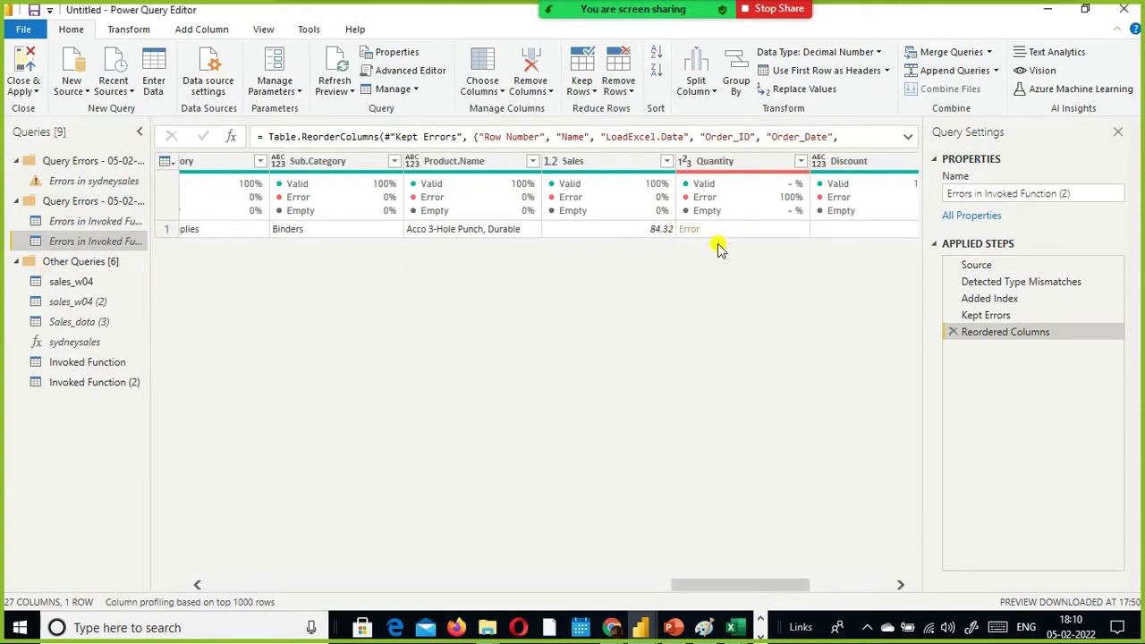
{"action": "mouse_move", "coordinate": [731, 202]}
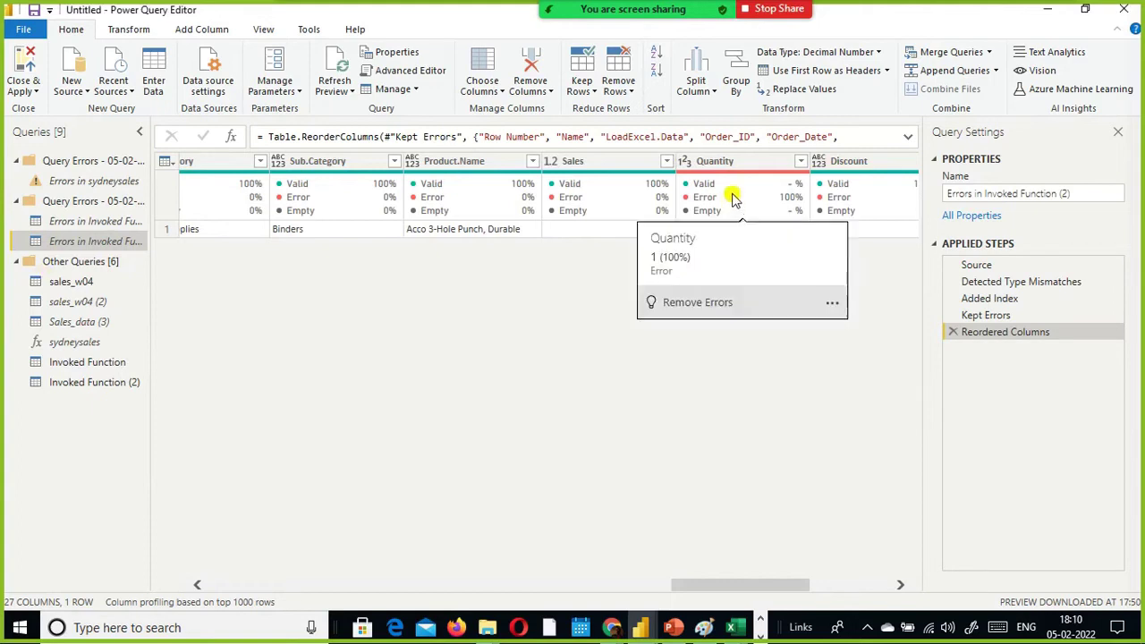
{"action": "right_click", "coordinate": [739, 162]}
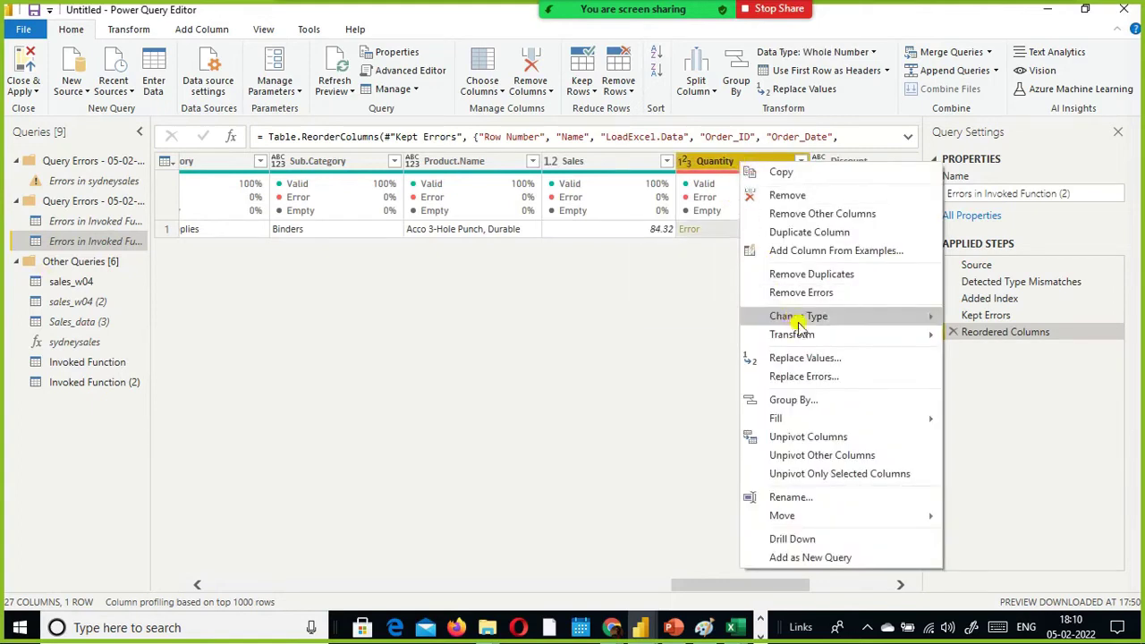
{"action": "left_click", "coordinate": [844, 380]}
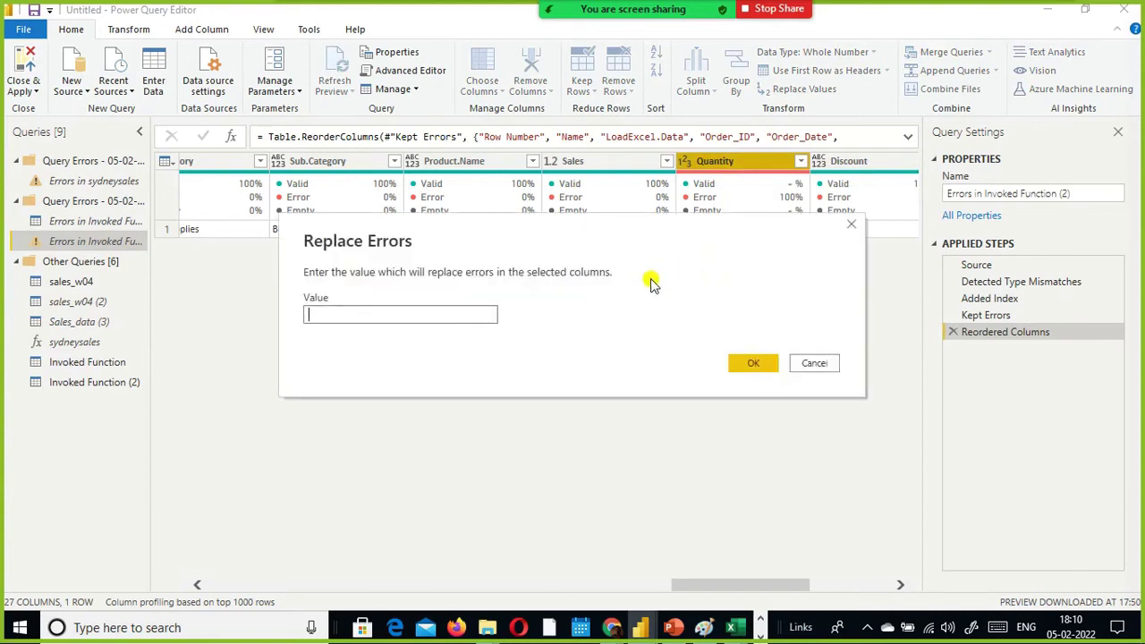
{"action": "left_click", "coordinate": [812, 363]}
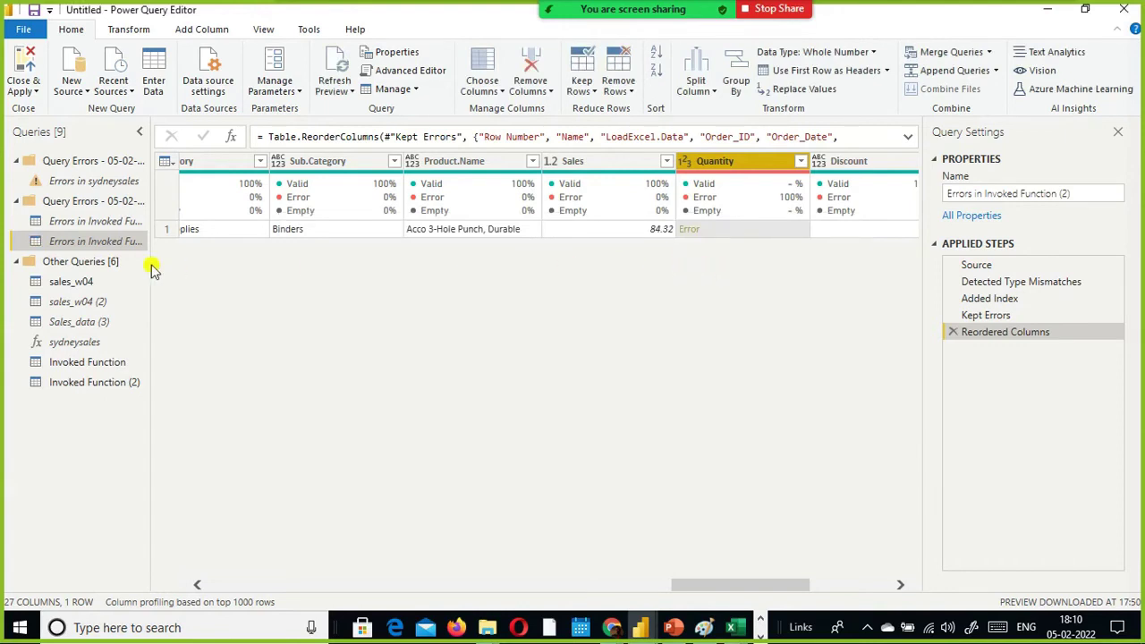
Compare the two error queries and check the Quantity value in Errors in Invoked Function.
{"action": "left_click", "coordinate": [109, 221]}
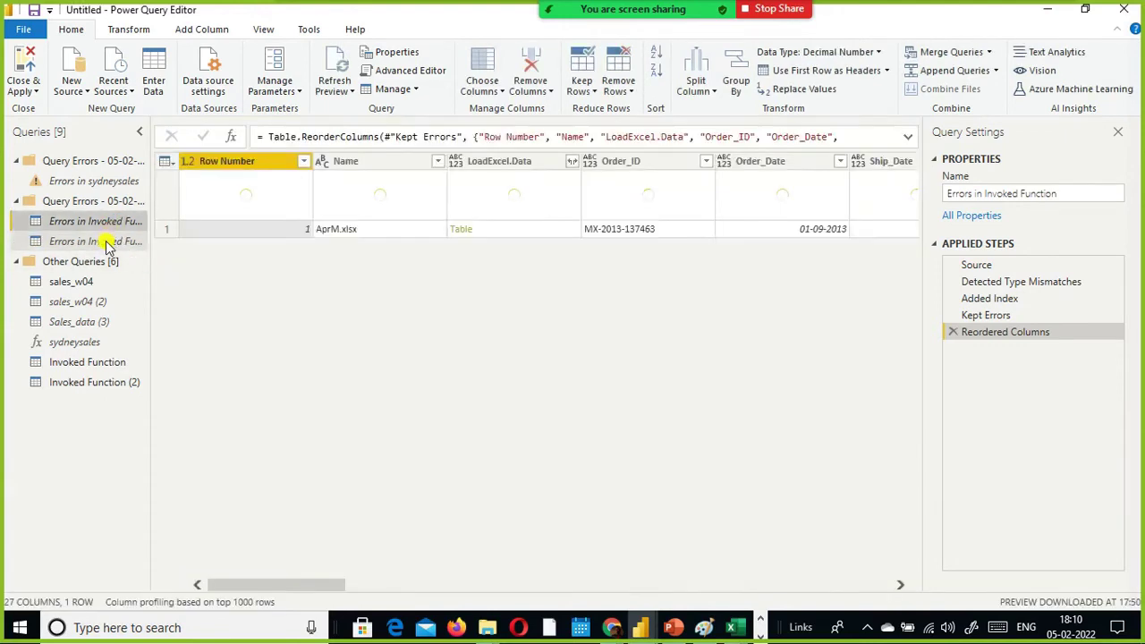
{"action": "left_click", "coordinate": [105, 246]}
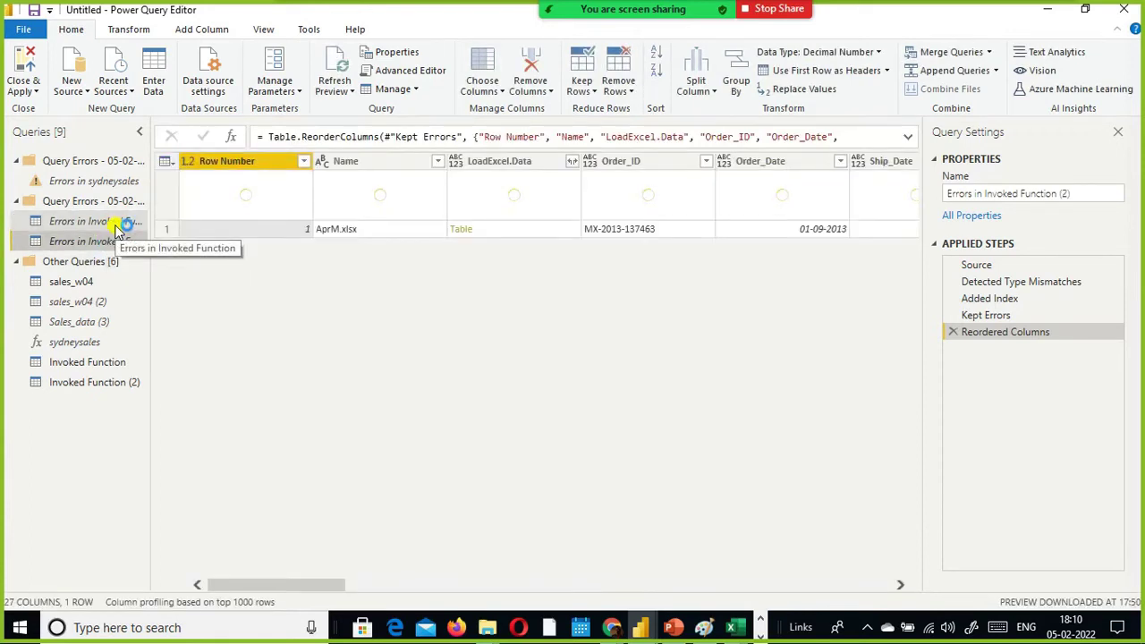
{"action": "left_click", "coordinate": [114, 226]}
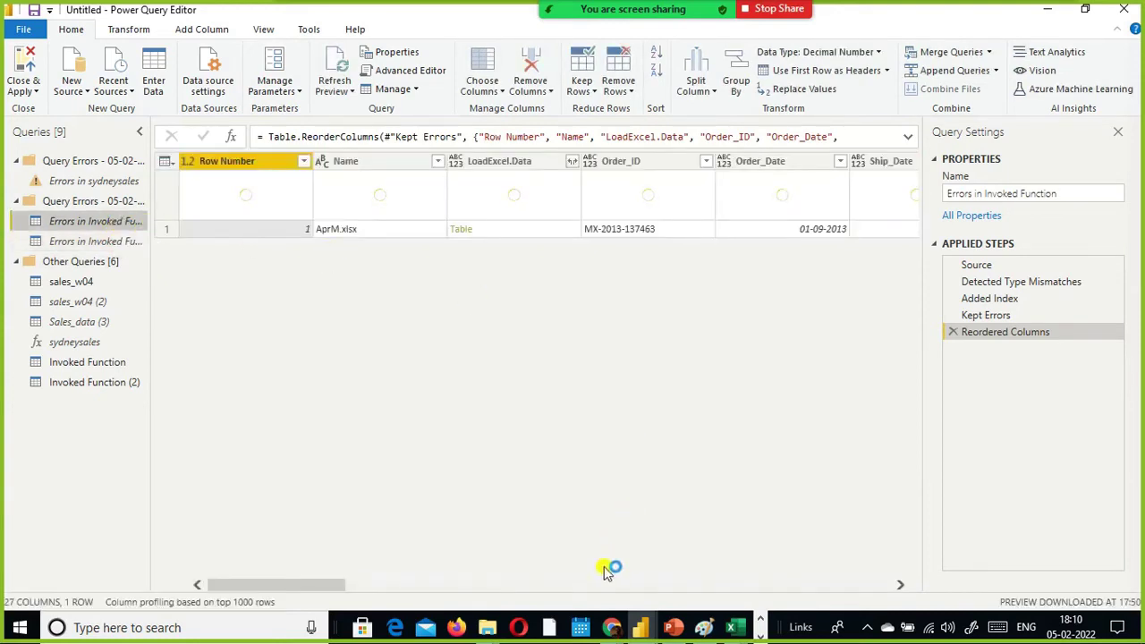
{"action": "left_click_drag", "start_coordinate": [324, 584], "coordinate": [689, 552]}
{"action": "left_click_drag", "start_coordinate": [814, 552], "coordinate": [832, 549]}
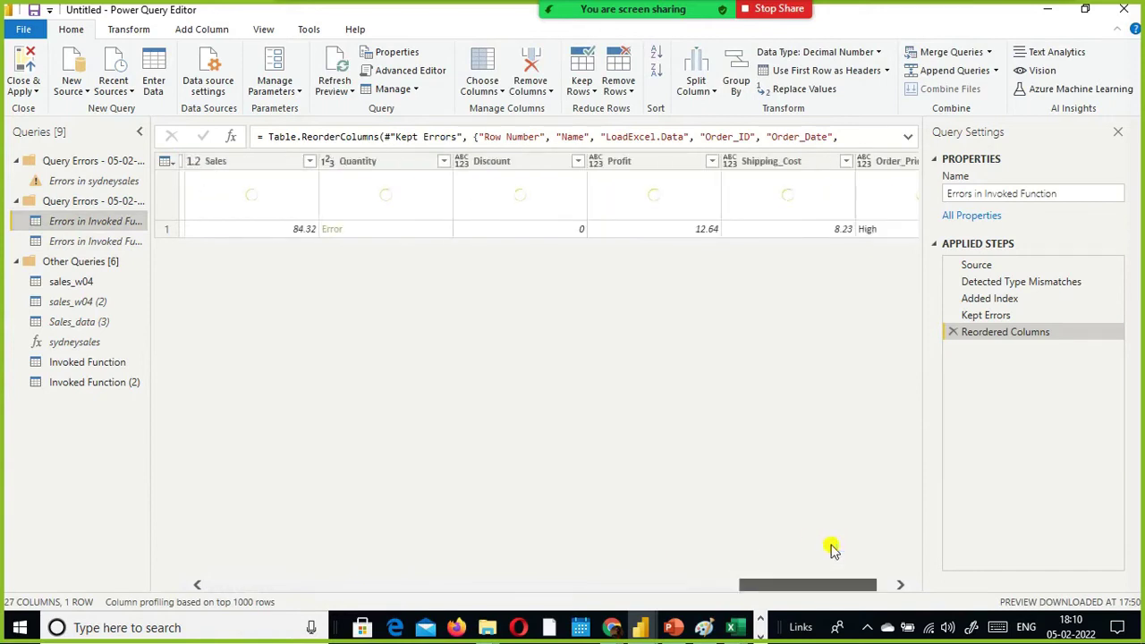
{"action": "right_click", "coordinate": [376, 170]}
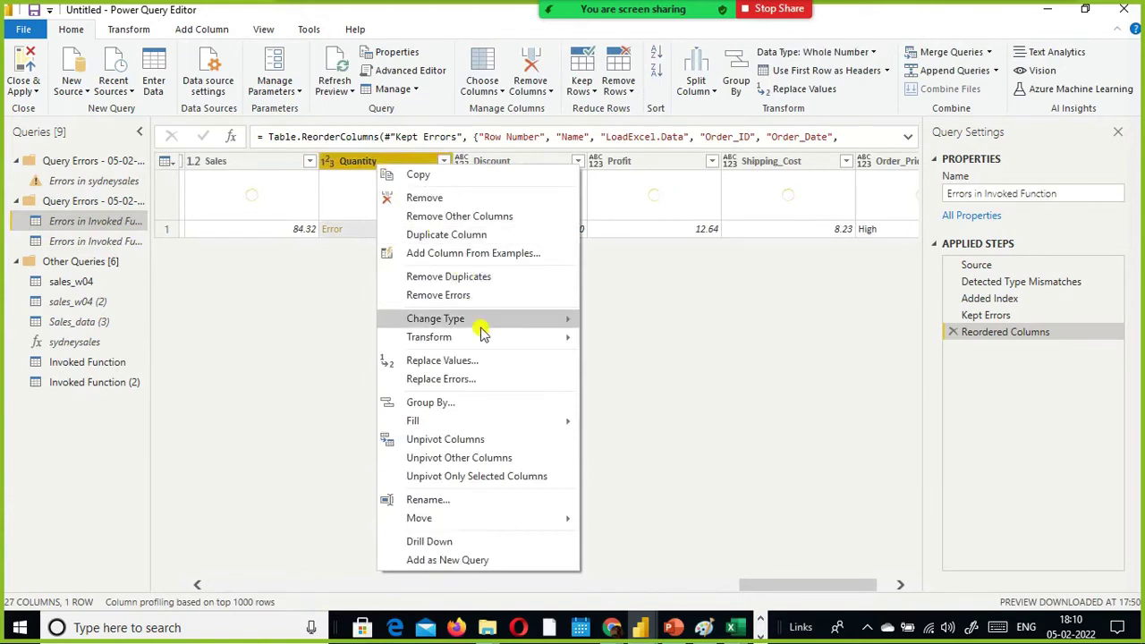
{"action": "left_click", "coordinate": [471, 360]}
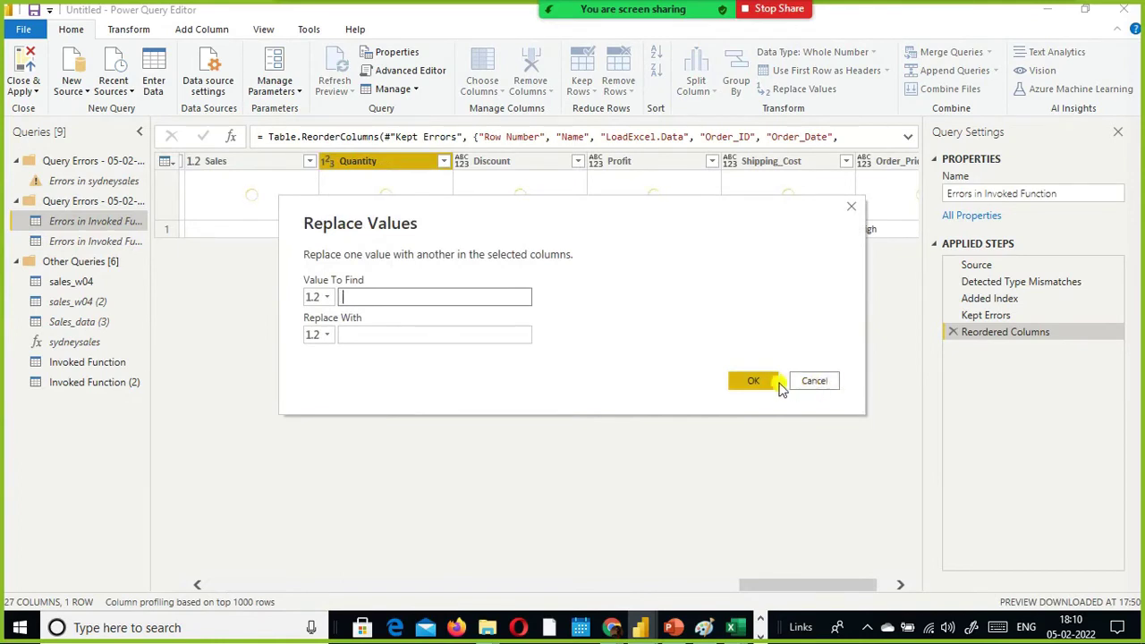
{"action": "left_click", "coordinate": [809, 381]}
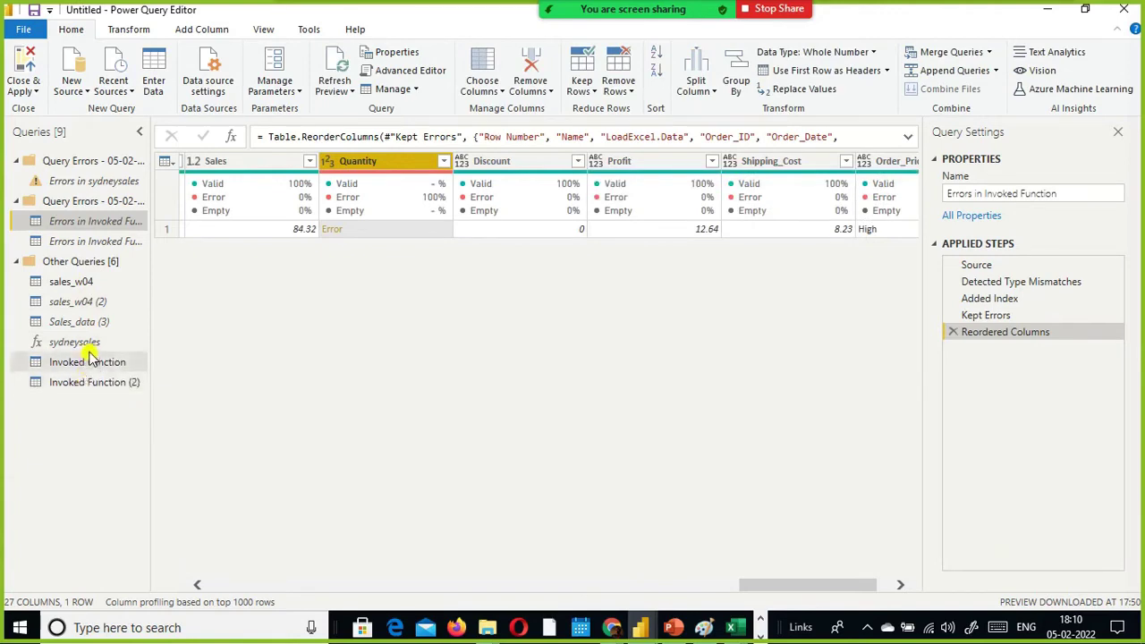
Load the full list of Name values in Invoked Function (2) and filter the column to AprM.xlsx only.
{"action": "left_click", "coordinate": [89, 362]}
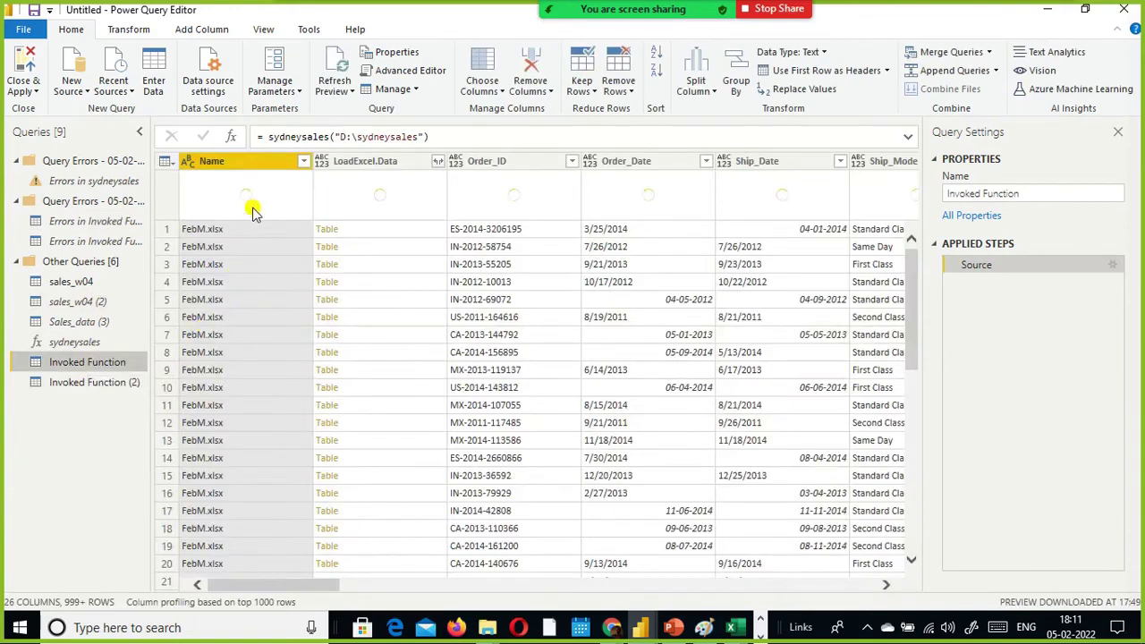
{"action": "left_click", "coordinate": [93, 382]}
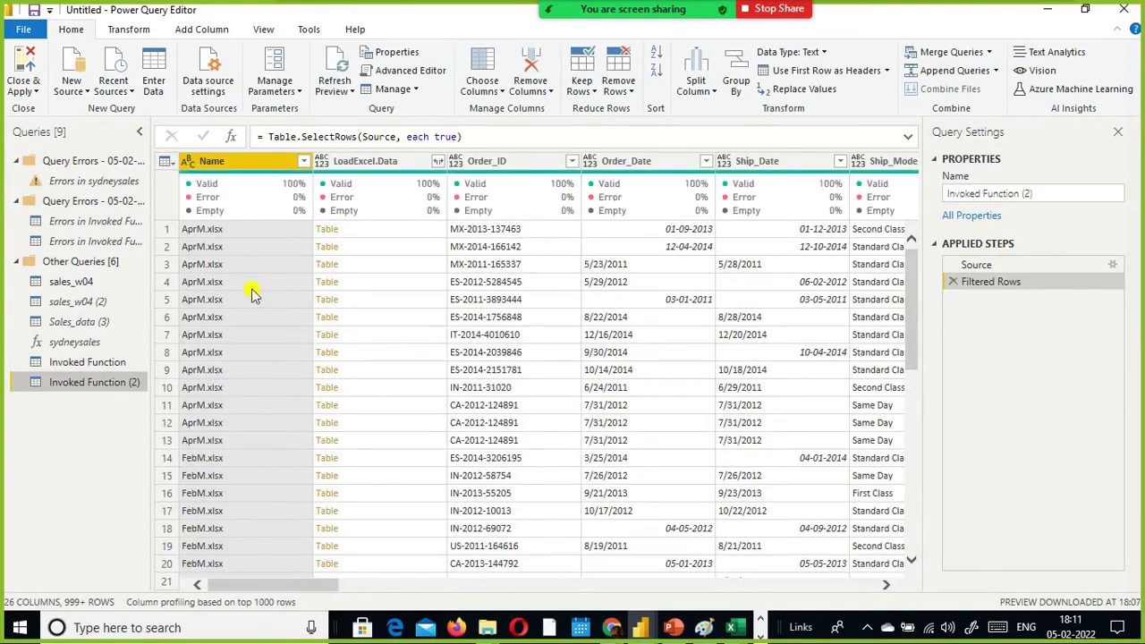
{"action": "mouse_move", "coordinate": [294, 195]}
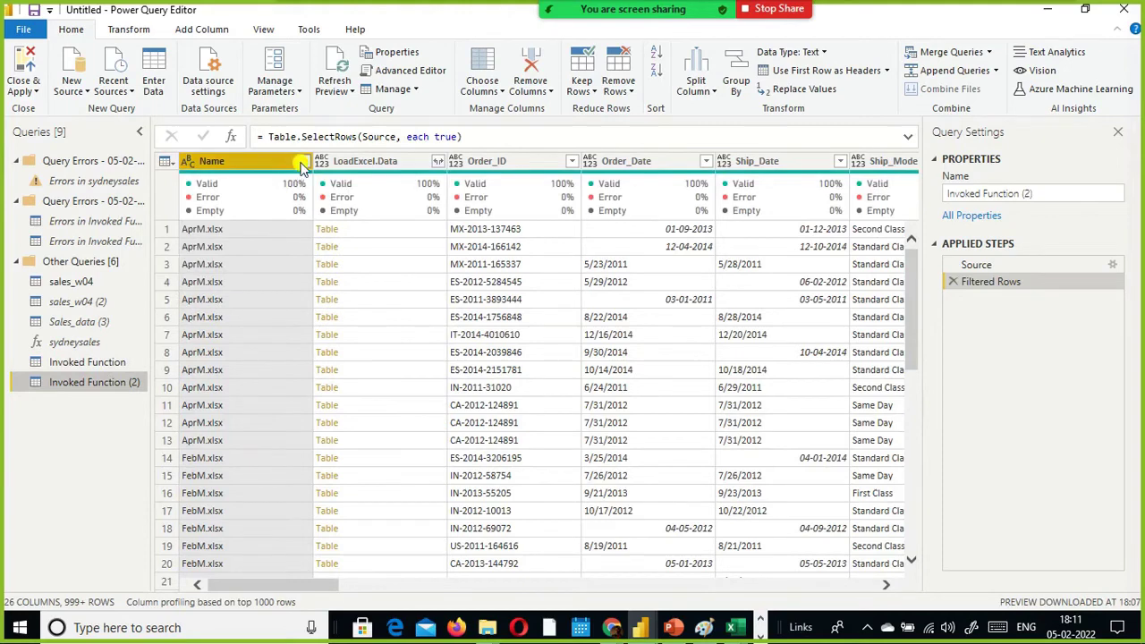
{"action": "left_click", "coordinate": [303, 162]}
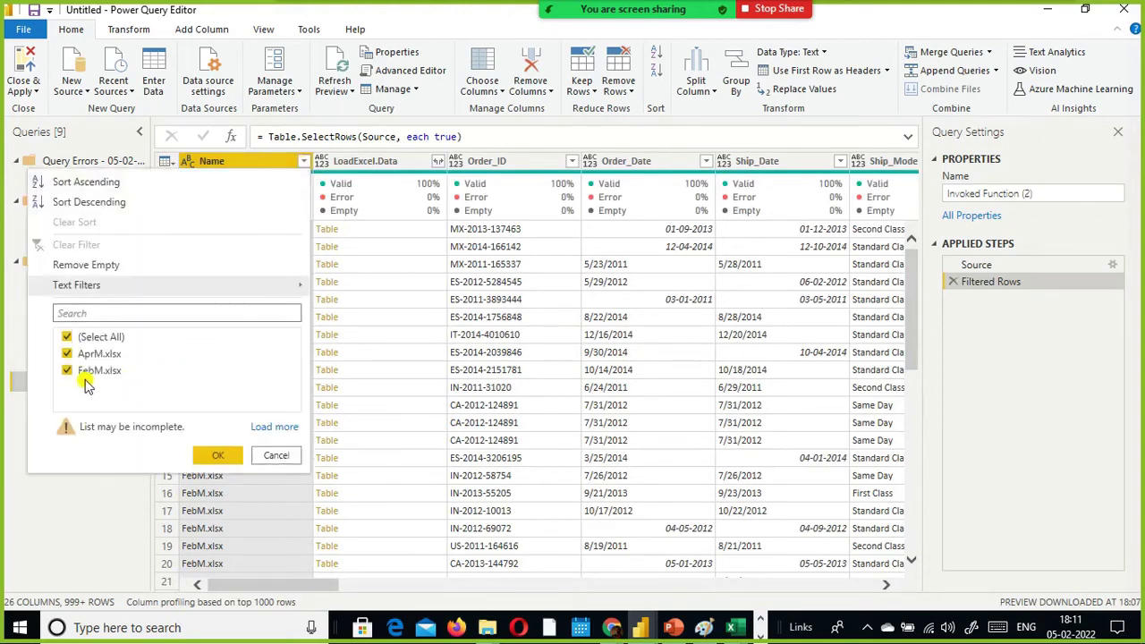
{"action": "left_click", "coordinate": [67, 337]}
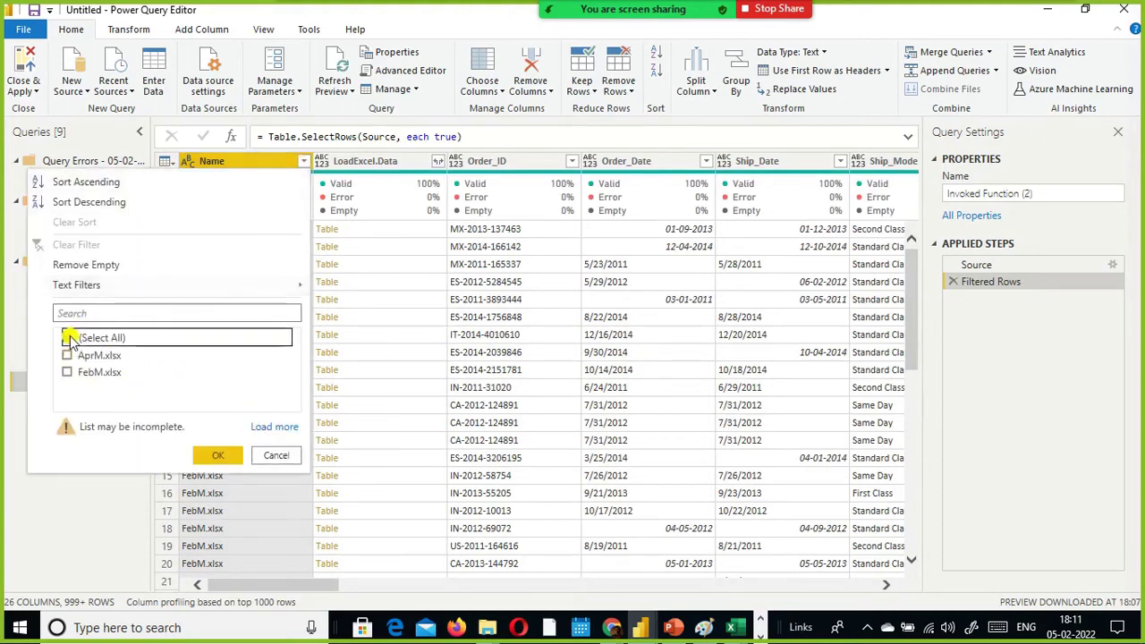
{"action": "left_click", "coordinate": [70, 356]}
{"action": "left_click", "coordinate": [273, 427]}
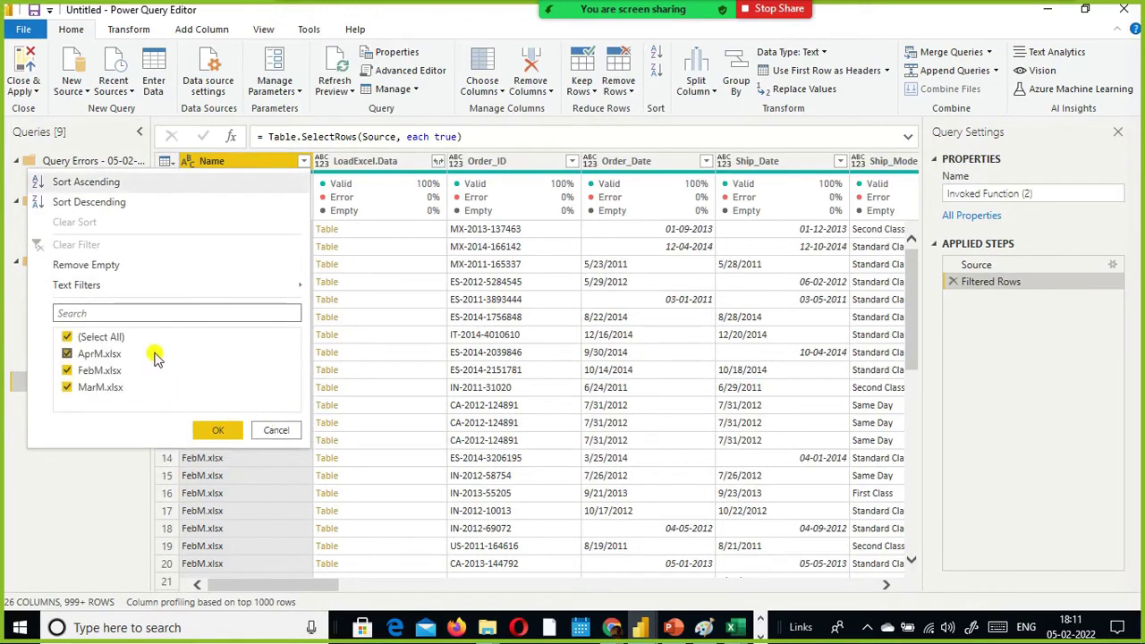
{"action": "left_click", "coordinate": [67, 370]}
{"action": "left_click", "coordinate": [67, 387]}
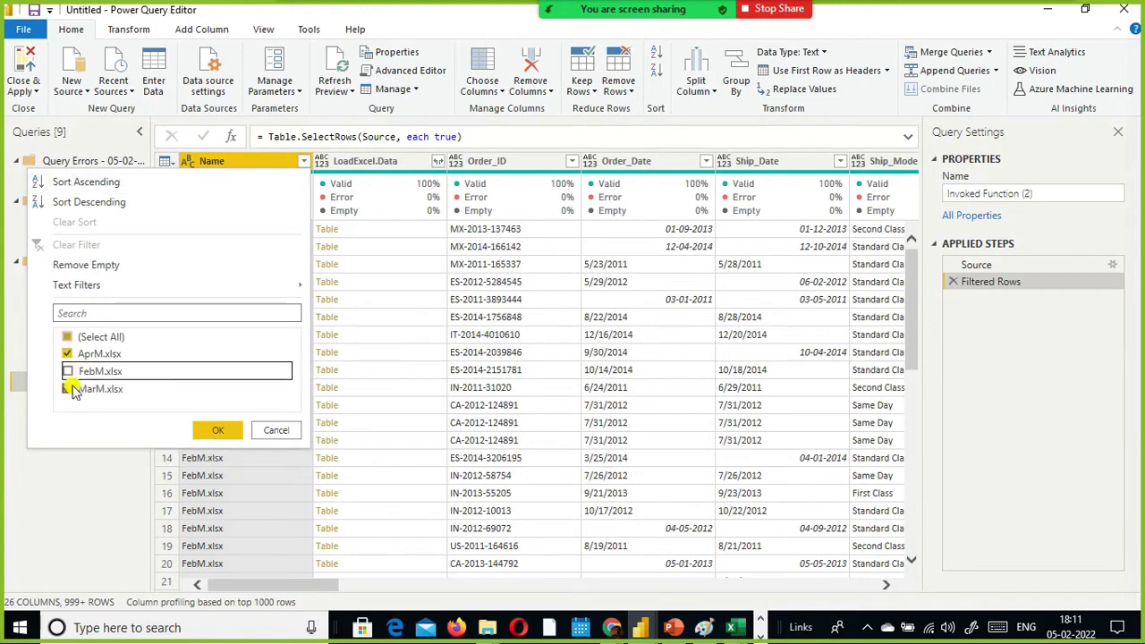
{"action": "left_click", "coordinate": [215, 431]}
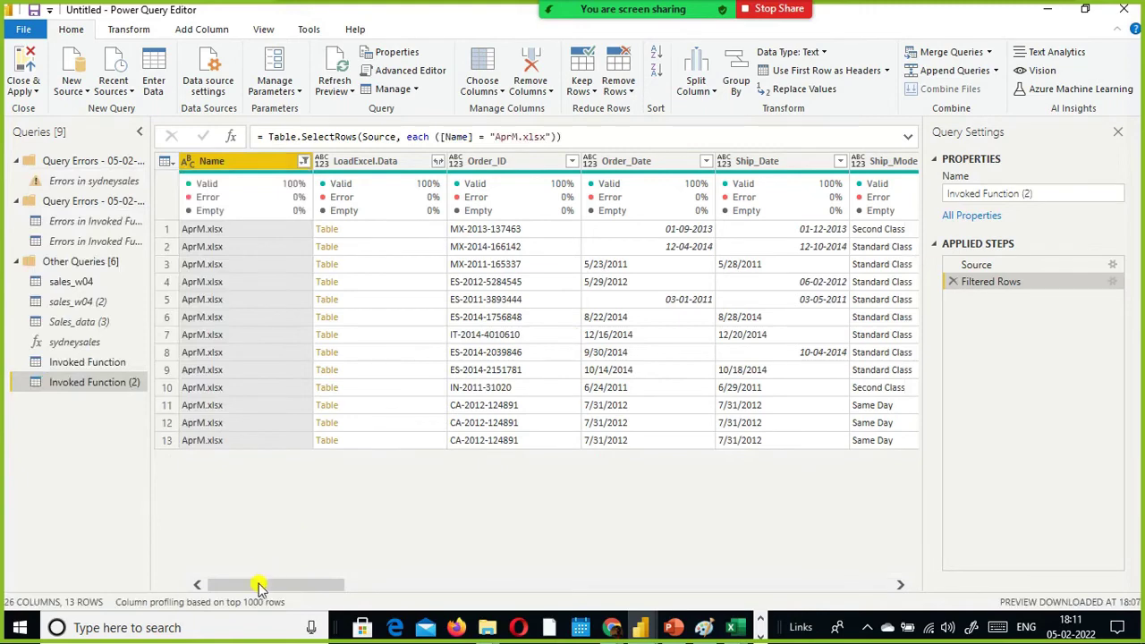
Find the Quantity error in the AprM.xlsx rows and review the Filtered Rows conditions, cancelling without changes.
{"action": "left_click_drag", "start_coordinate": [255, 583], "coordinate": [800, 549]}
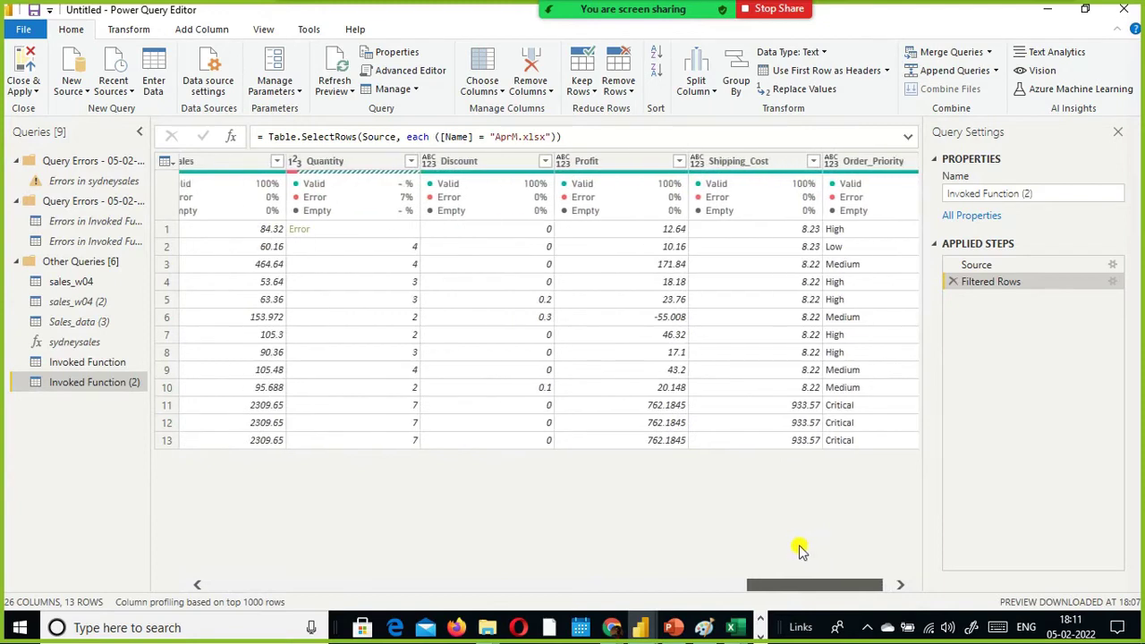
{"action": "right_click", "coordinate": [1116, 285]}
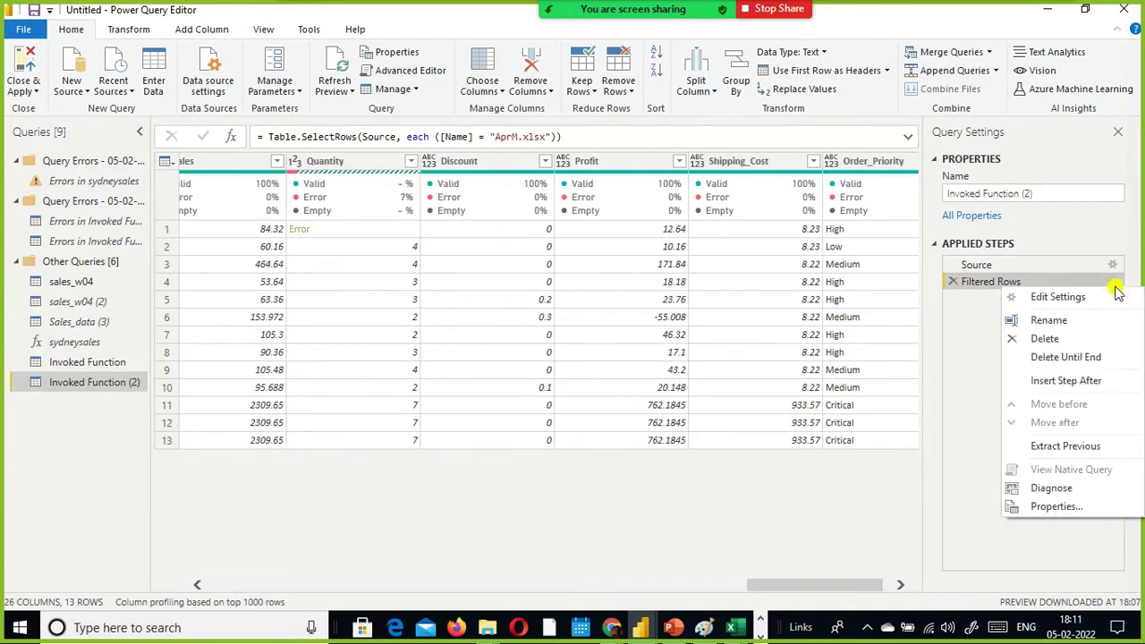
{"action": "key", "text": "Escape"}
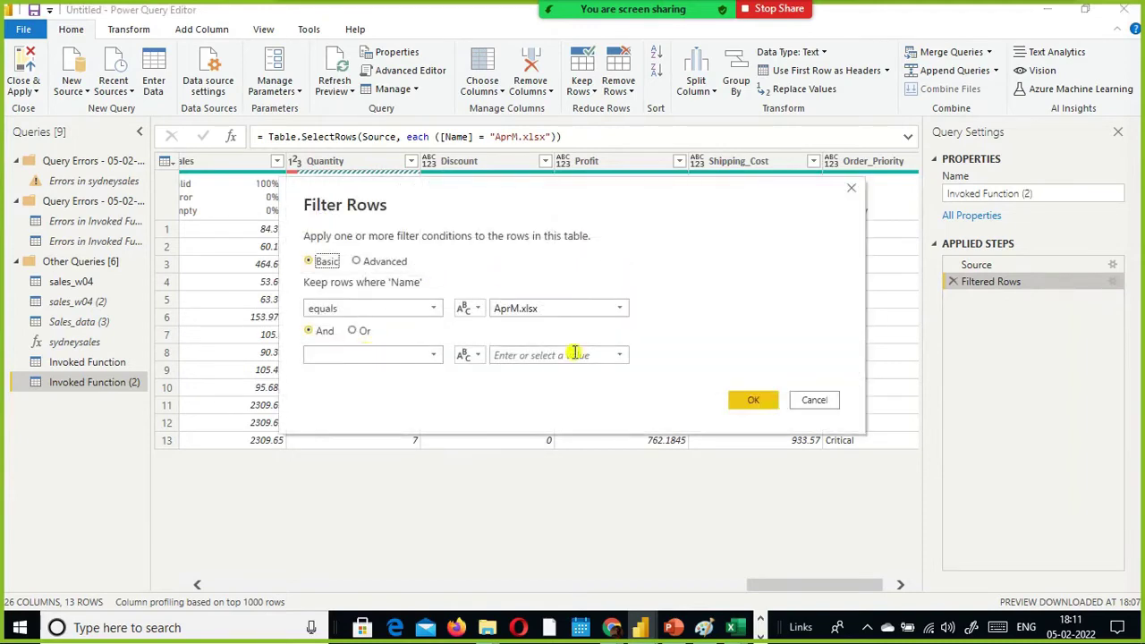
{"action": "left_click", "coordinate": [814, 402]}
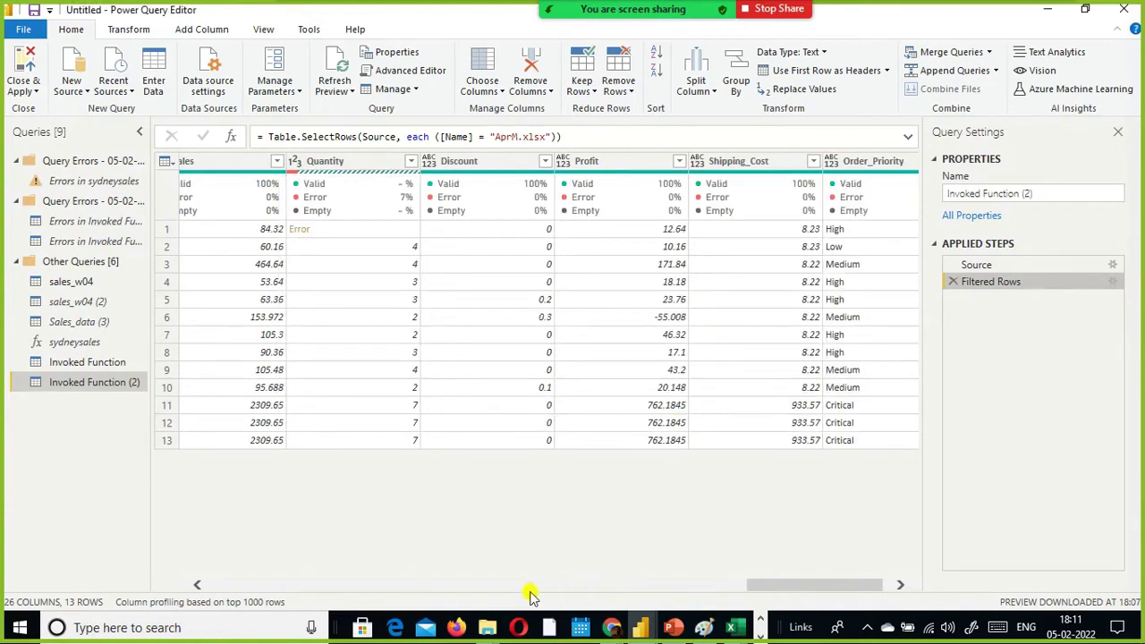
Look through the remaining columns of the filtered Invoked Function (2) rows and return to the Quantity column.
{"action": "scroll", "coordinate": [525, 590], "scroll_direction": "left", "scroll_amount": 5}
{"action": "left_click_drag", "start_coordinate": [647, 582], "coordinate": [319, 582]}
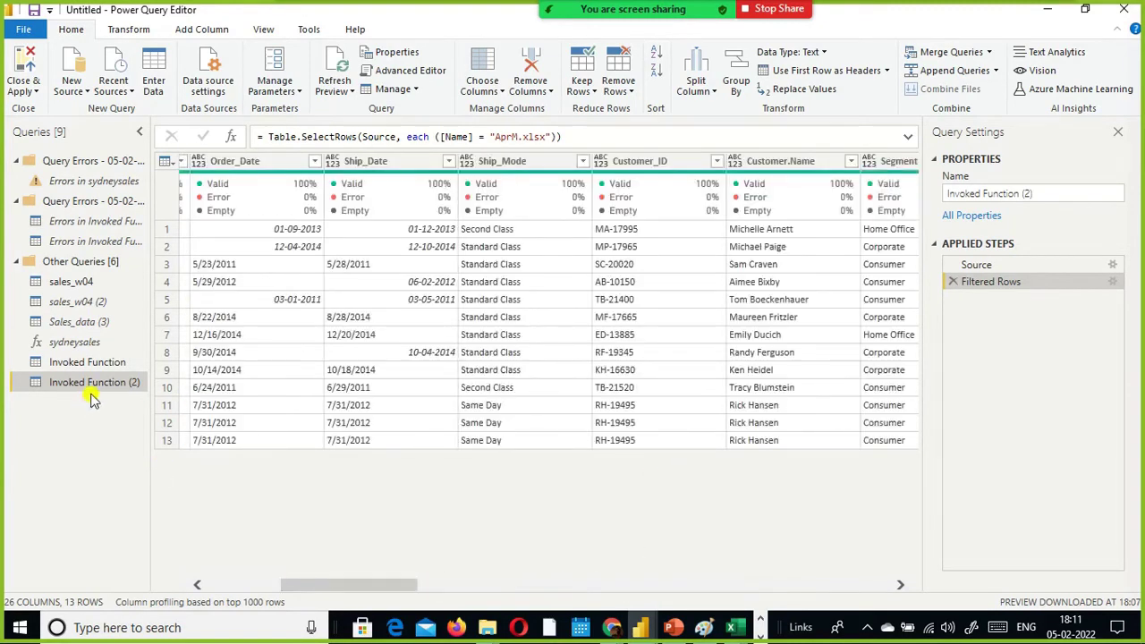
{"action": "left_click_drag", "start_coordinate": [347, 585], "coordinate": [814, 565]}
{"action": "scroll", "coordinate": [819, 567], "scroll_direction": "right", "scroll_amount": 2}
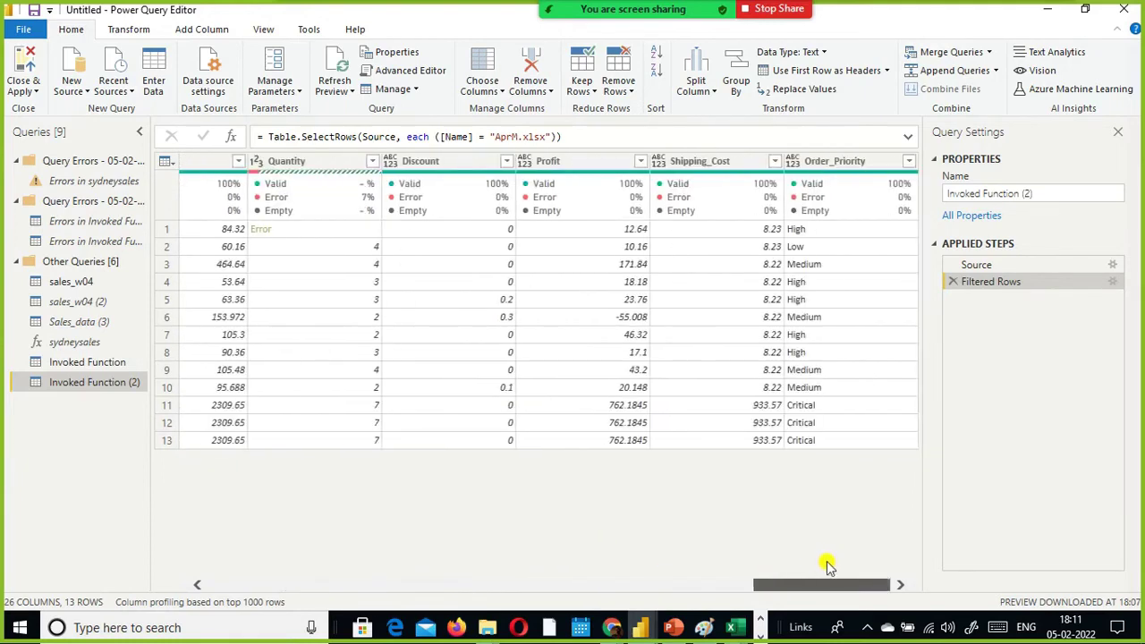
{"action": "scroll", "coordinate": [698, 567], "scroll_direction": "left", "scroll_amount": 6}
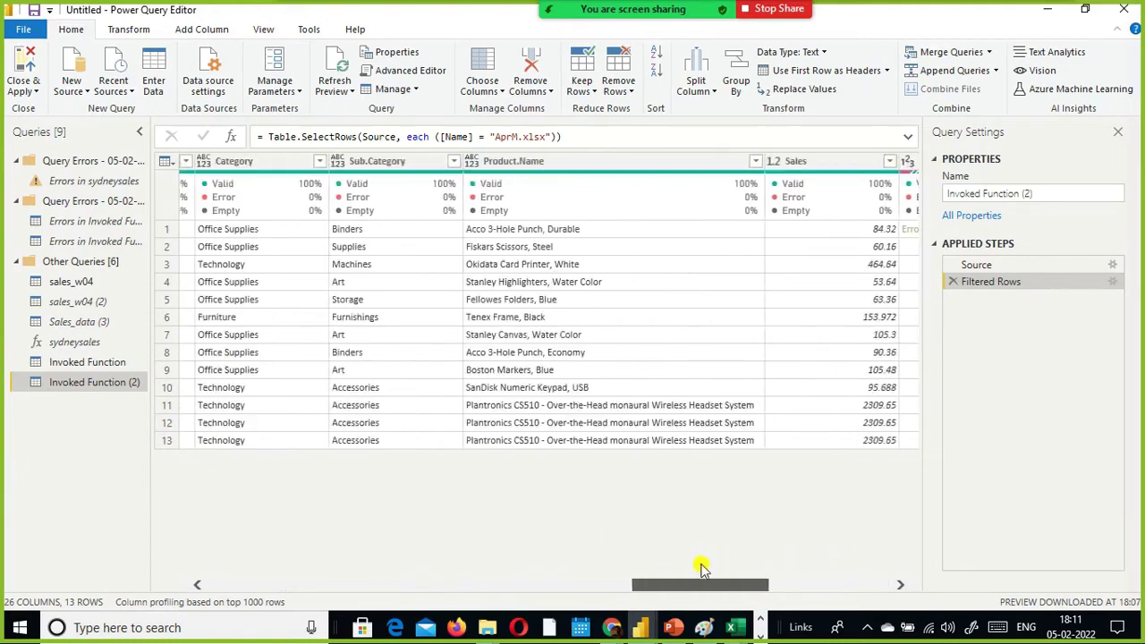
{"action": "scroll", "coordinate": [772, 568], "scroll_direction": "right", "scroll_amount": 4}
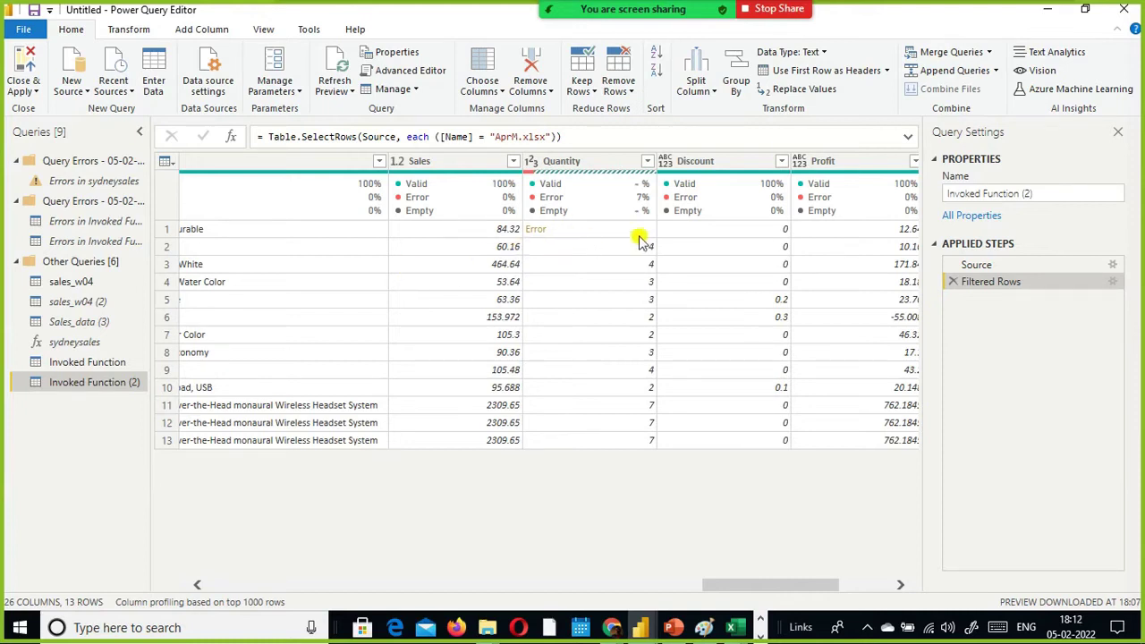
Open the sydneysales function's code in the Advanced Editor and read through it.
{"action": "left_click", "coordinate": [79, 344]}
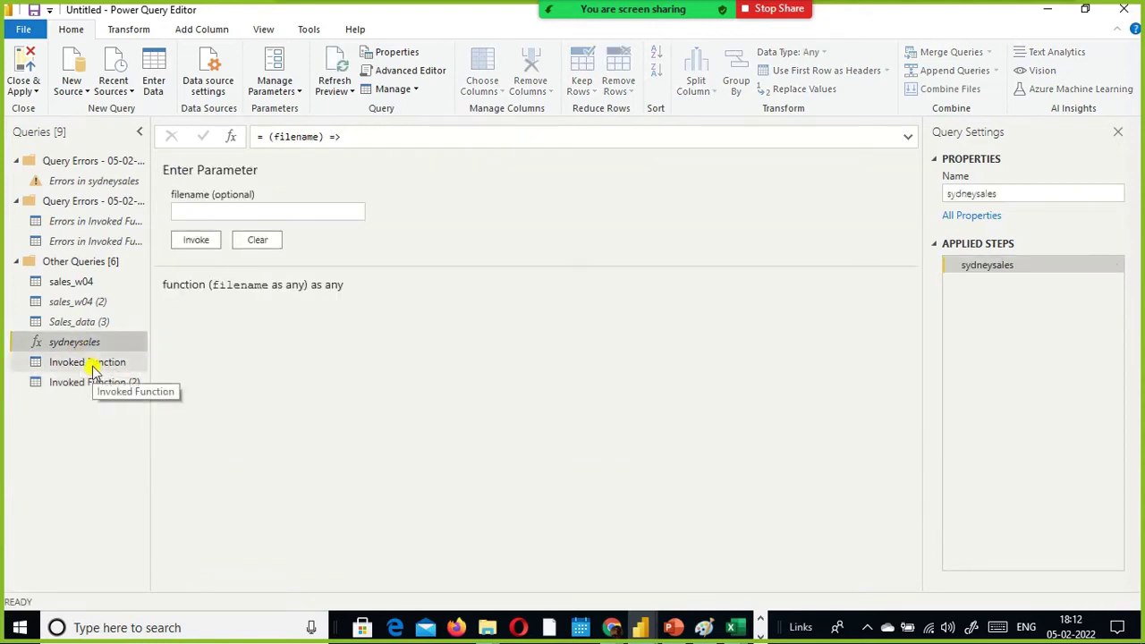
{"action": "left_click", "coordinate": [263, 30]}
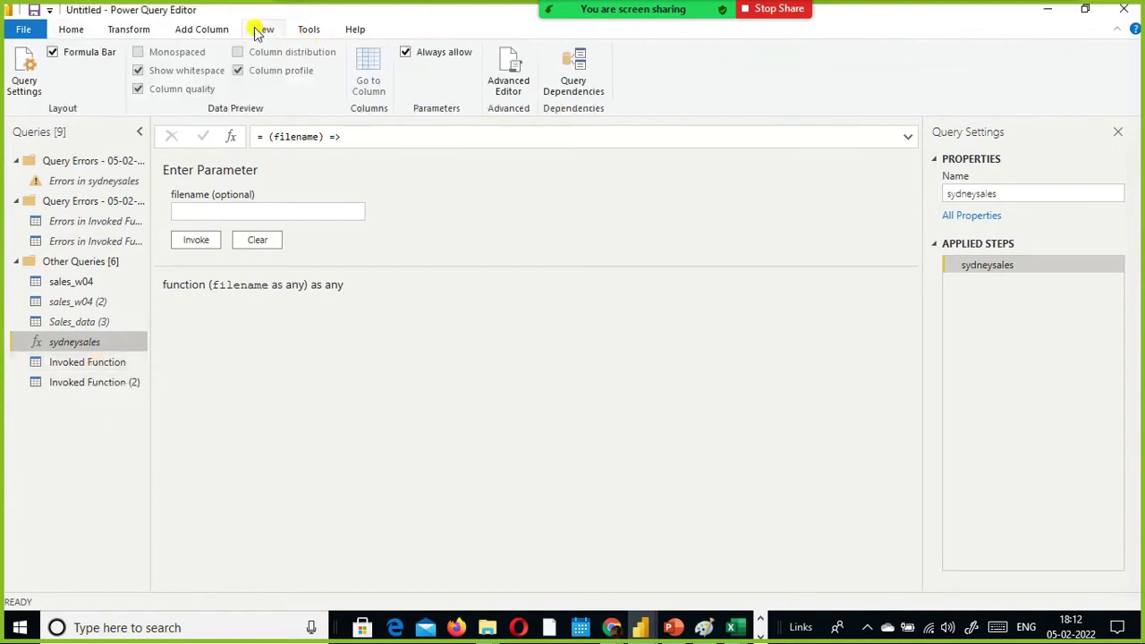
{"action": "left_click", "coordinate": [506, 78]}
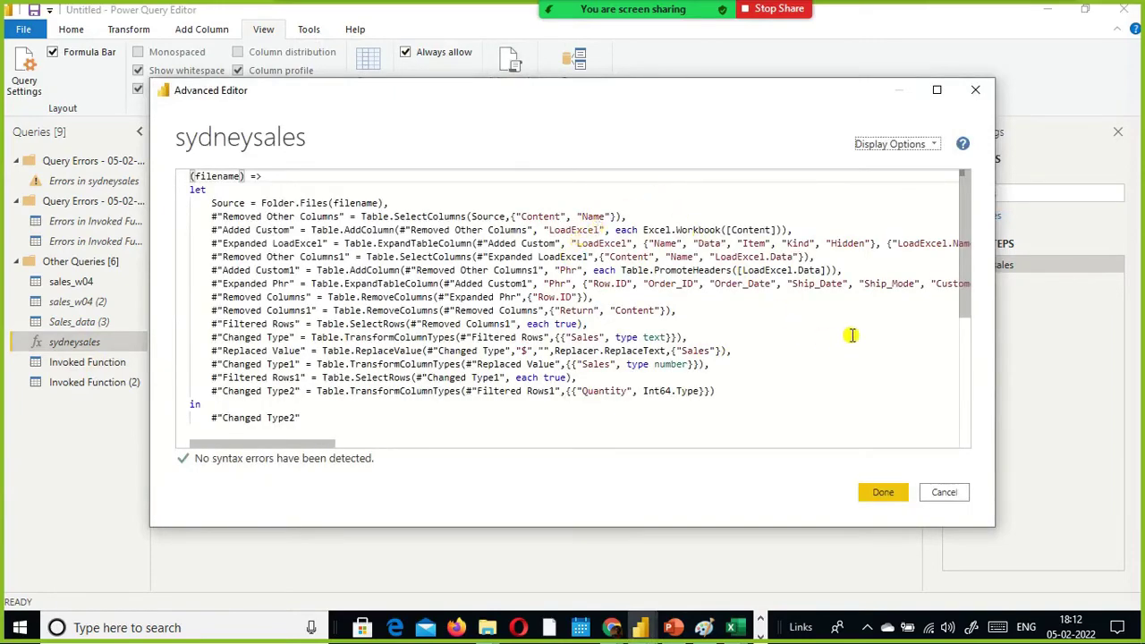
{"action": "scroll", "coordinate": [822, 227], "scroll_direction": "down", "scroll_amount": 1}
{"action": "scroll", "coordinate": [821, 230], "scroll_direction": "down", "scroll_amount": 1}
{"action": "scroll", "coordinate": [821, 228], "scroll_direction": "up", "scroll_amount": 2}
Examine the Changed Type and Replaced Value lines that convert Sales to text and strip the "$" sign.
{"action": "left_click_drag", "start_coordinate": [716, 337], "coordinate": [172, 335]}
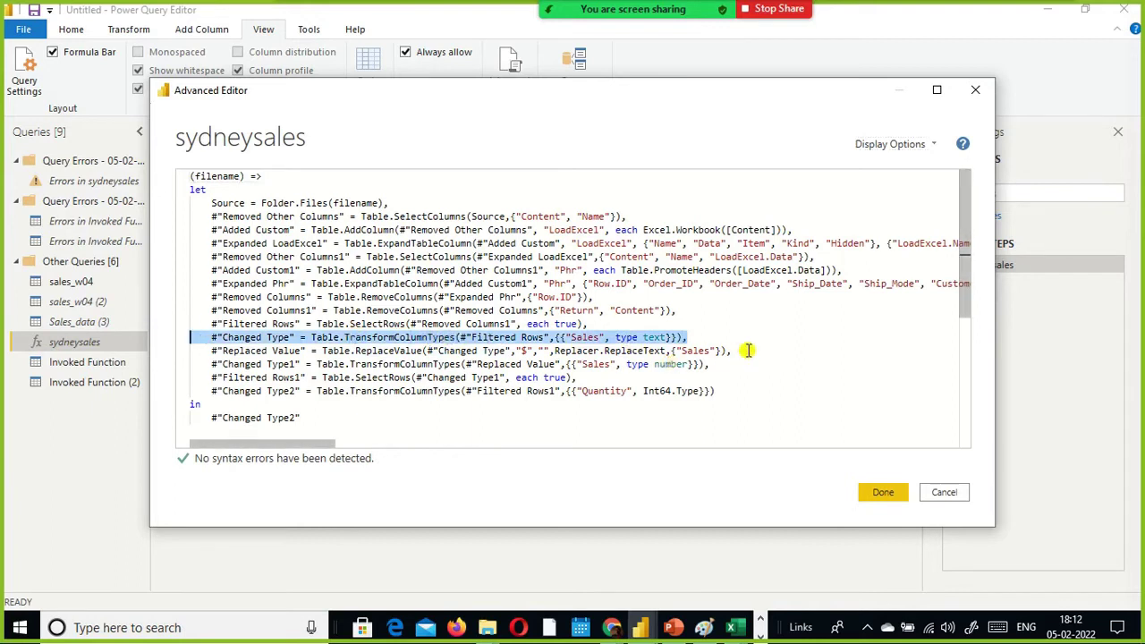
{"action": "left_click_drag", "start_coordinate": [747, 350], "coordinate": [202, 336]}
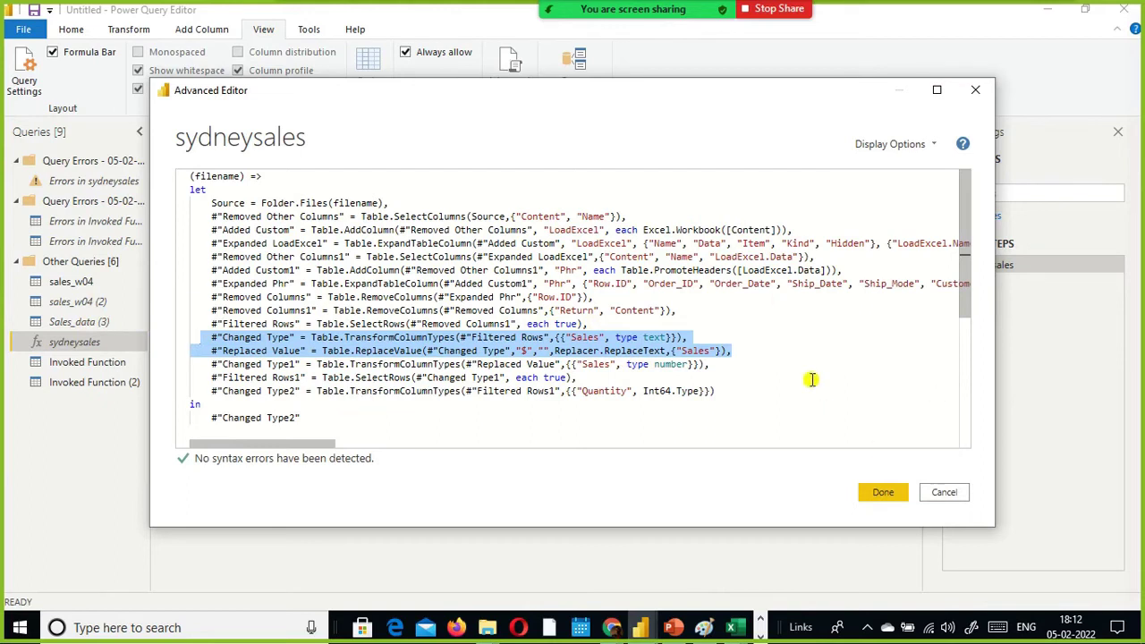
{"action": "left_click", "coordinate": [761, 350]}
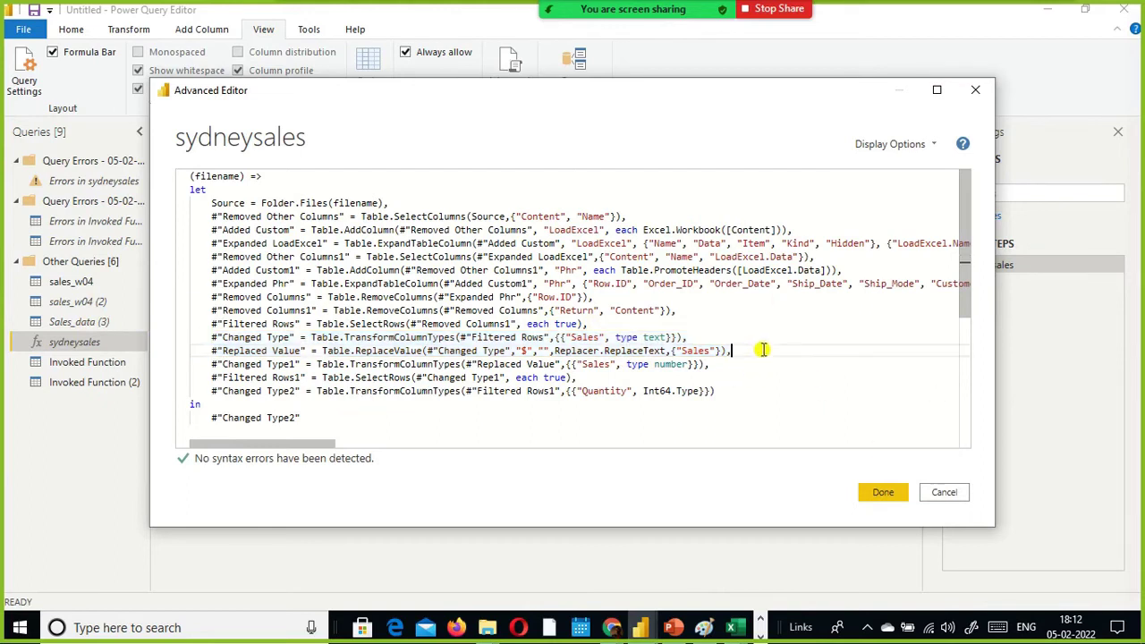
{"action": "left_click", "coordinate": [588, 337]}
{"action": "left_click", "coordinate": [709, 351]}
{"action": "type", "text": "s"}
{"action": "left_click", "coordinate": [732, 352]}
{"action": "type", "text": ","}
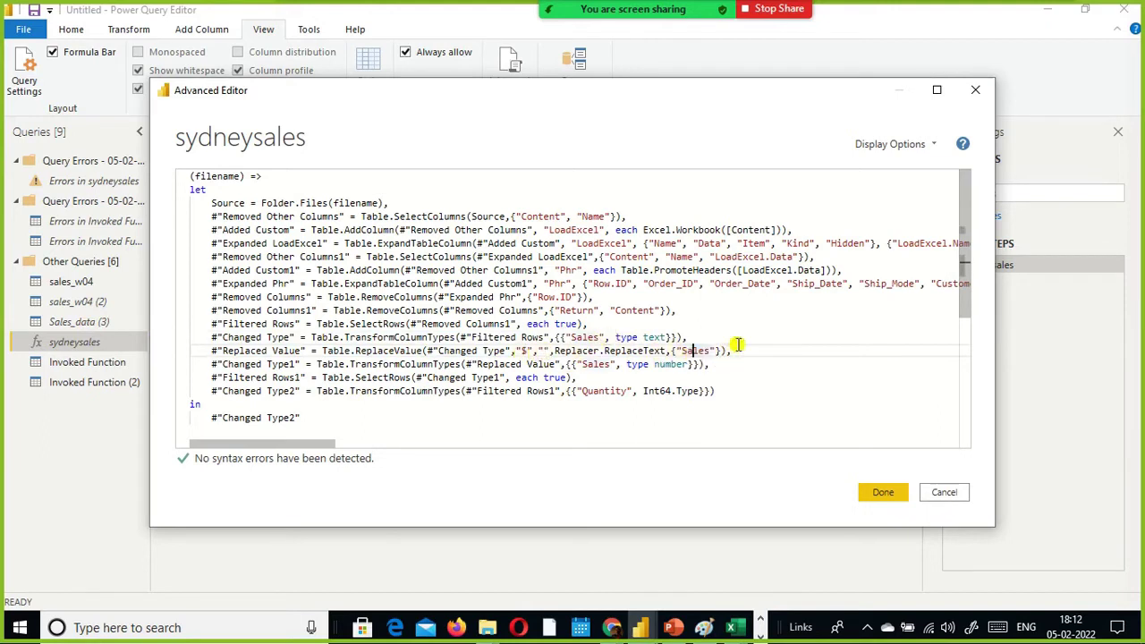
Highlight the Sales conversion lines and pick out the "Changed Type" step name in the sydneysales code.
{"action": "left_click_drag", "start_coordinate": [715, 365], "coordinate": [449, 351]}
{"action": "left_click", "coordinate": [185, 338], "text": "shift"}
{"action": "left_click", "coordinate": [259, 338]}
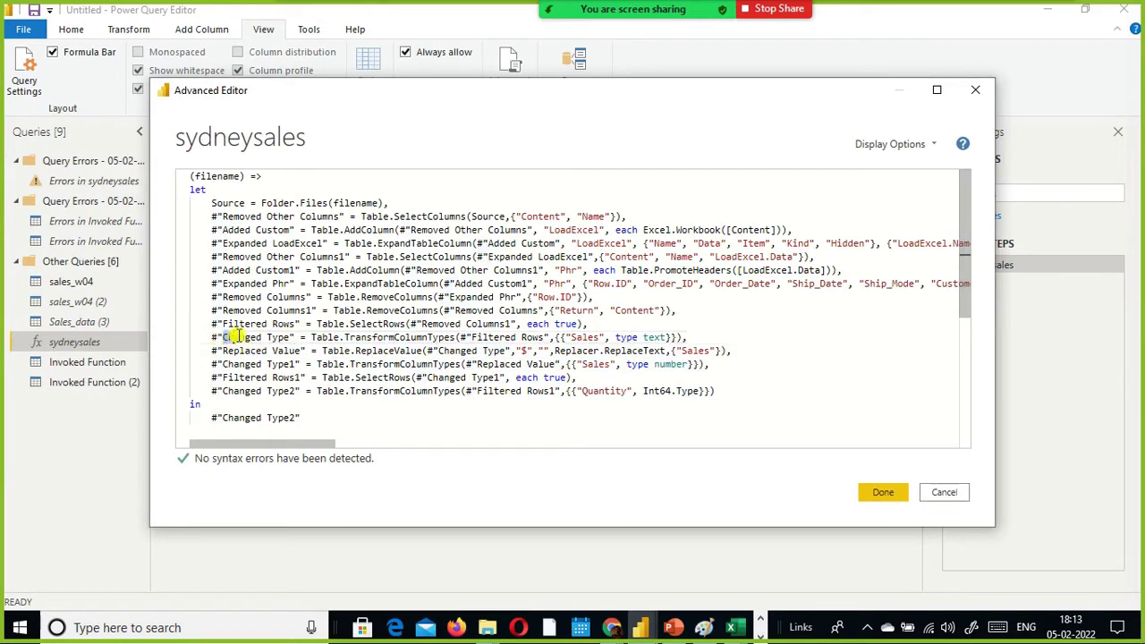
{"action": "left_click_drag", "start_coordinate": [296, 338], "coordinate": [203, 338]}
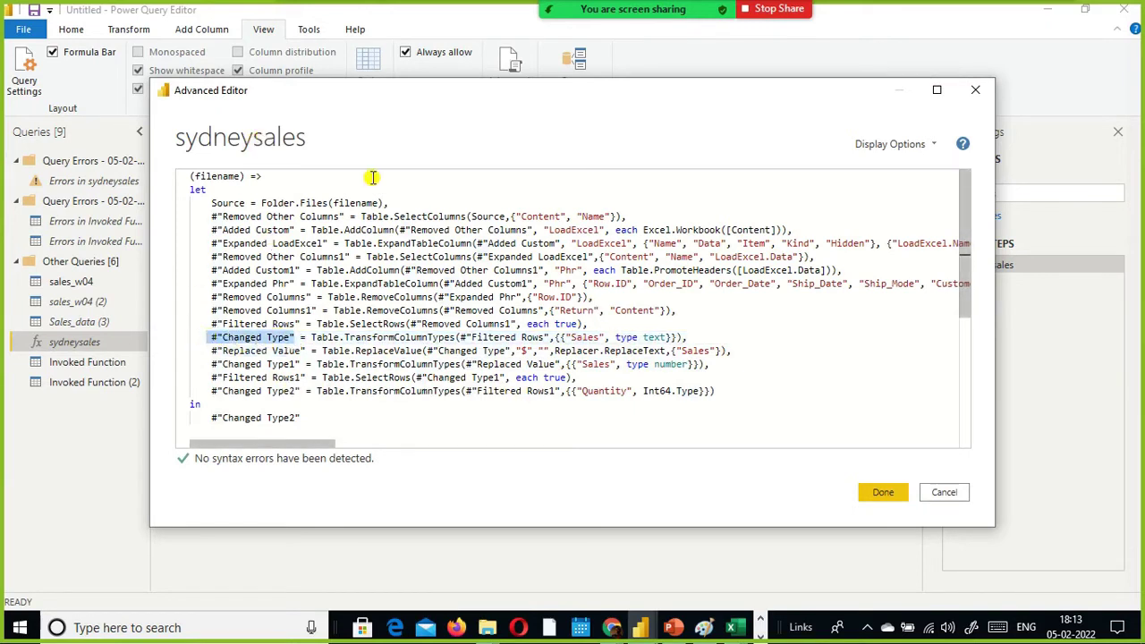
Examine the let and in keywords and the column-removal steps between them in the sydneysales code.
{"action": "double_click", "coordinate": [196, 189]}
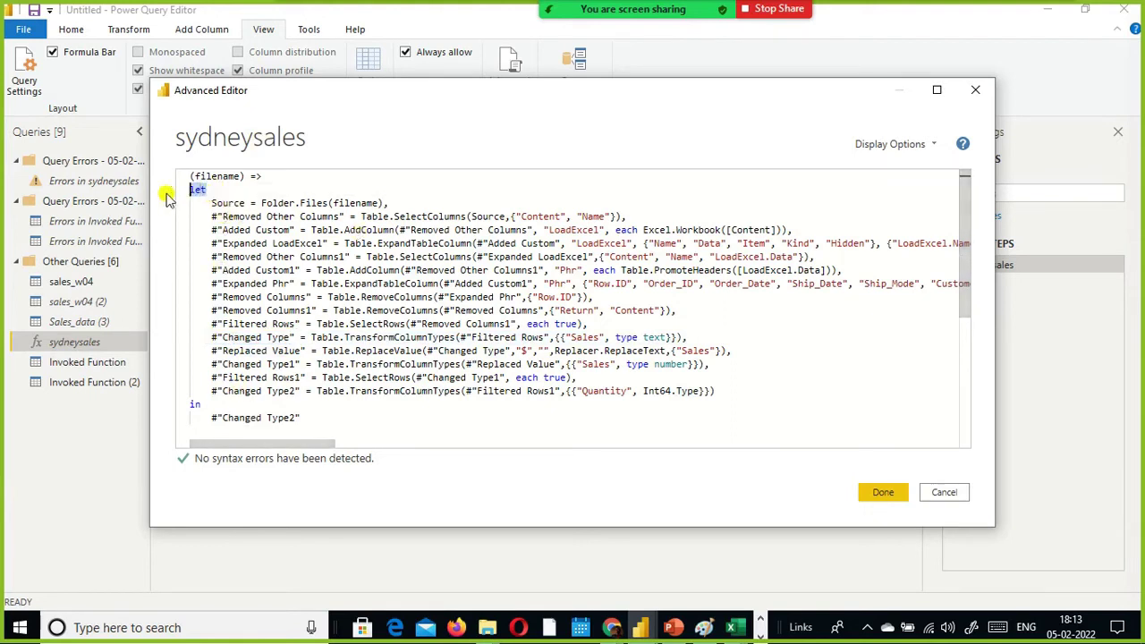
{"action": "double_click", "coordinate": [194, 404]}
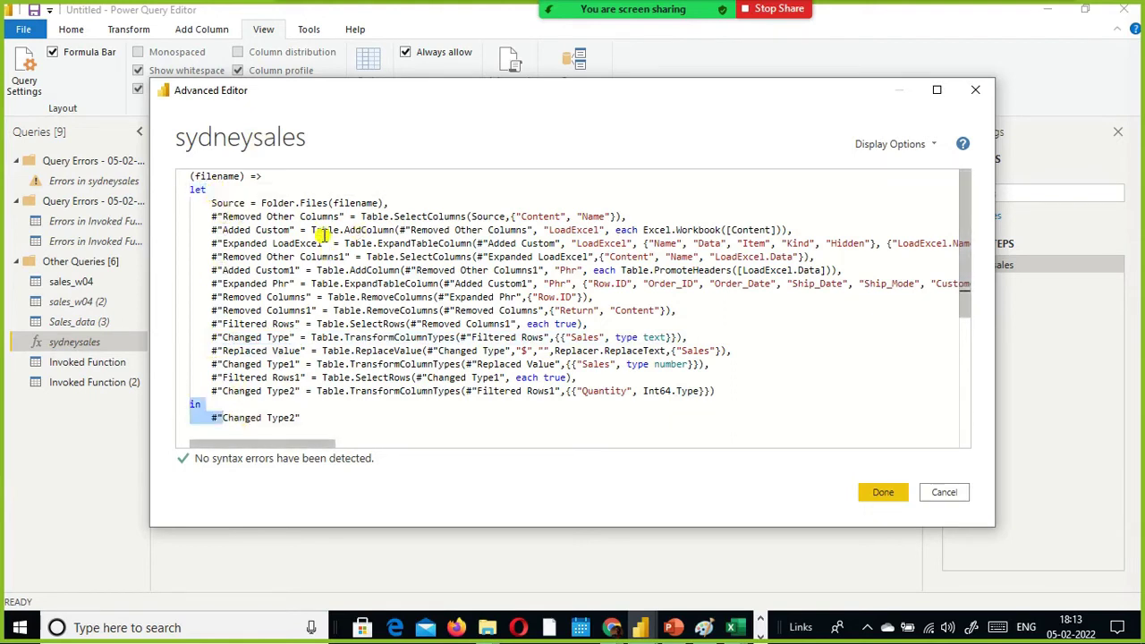
{"action": "left_click", "coordinate": [269, 217]}
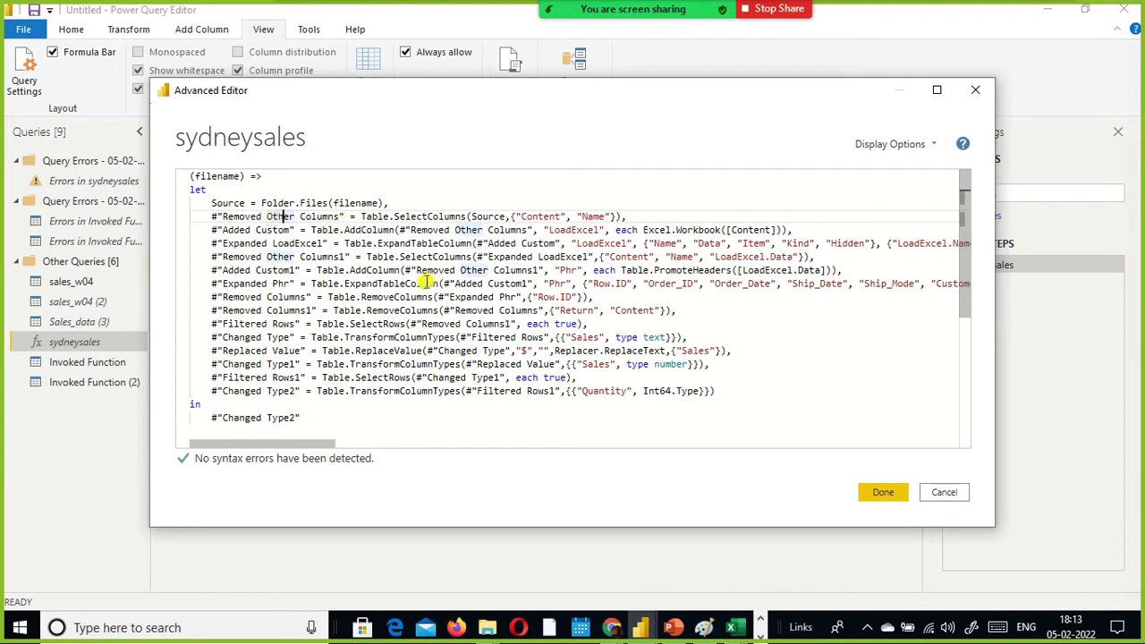
{"action": "left_click", "coordinate": [376, 297]}
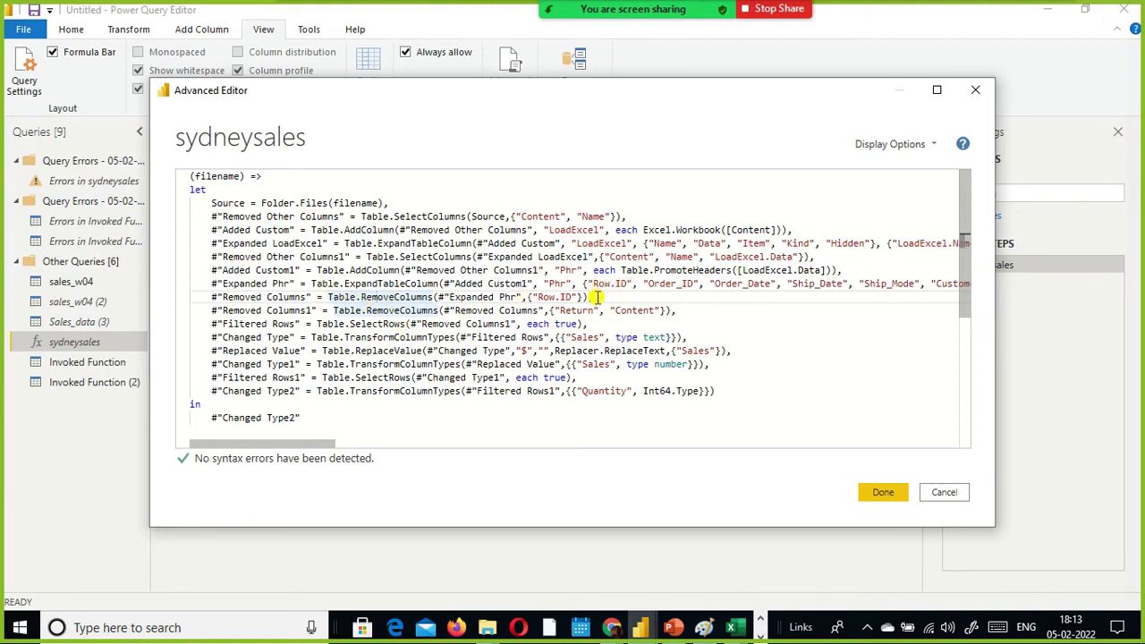
{"action": "left_click", "coordinate": [879, 355]}
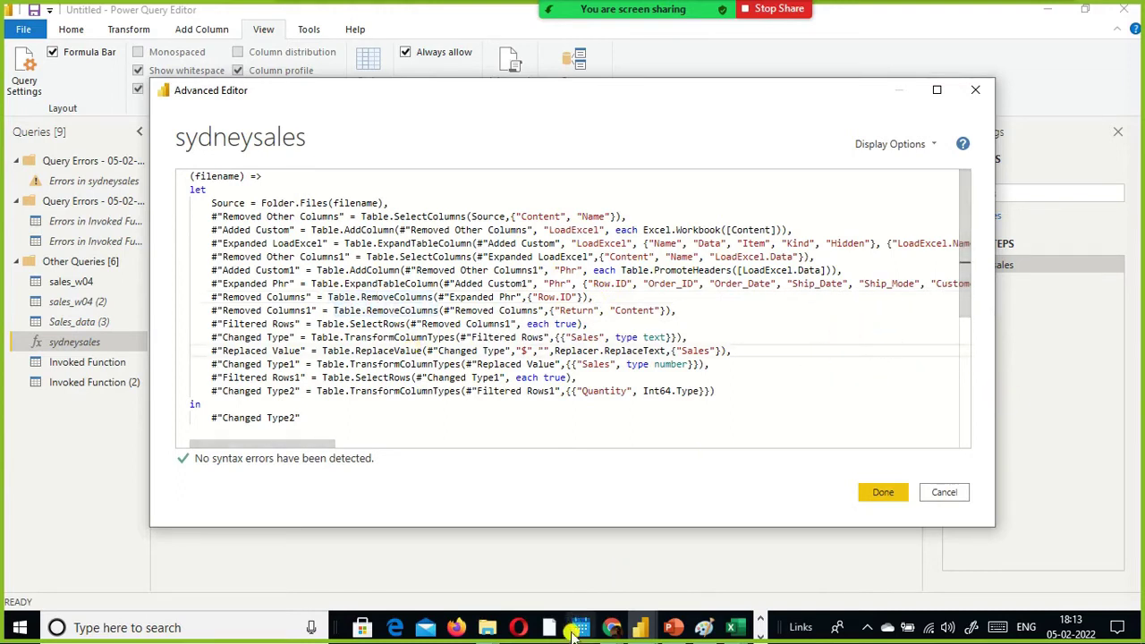
Switch to File Explorer and compare the workbooks in the Sydneysales folder with the files in stu1.
{"action": "left_click", "coordinate": [488, 629]}
{"action": "left_click", "coordinate": [528, 573]}
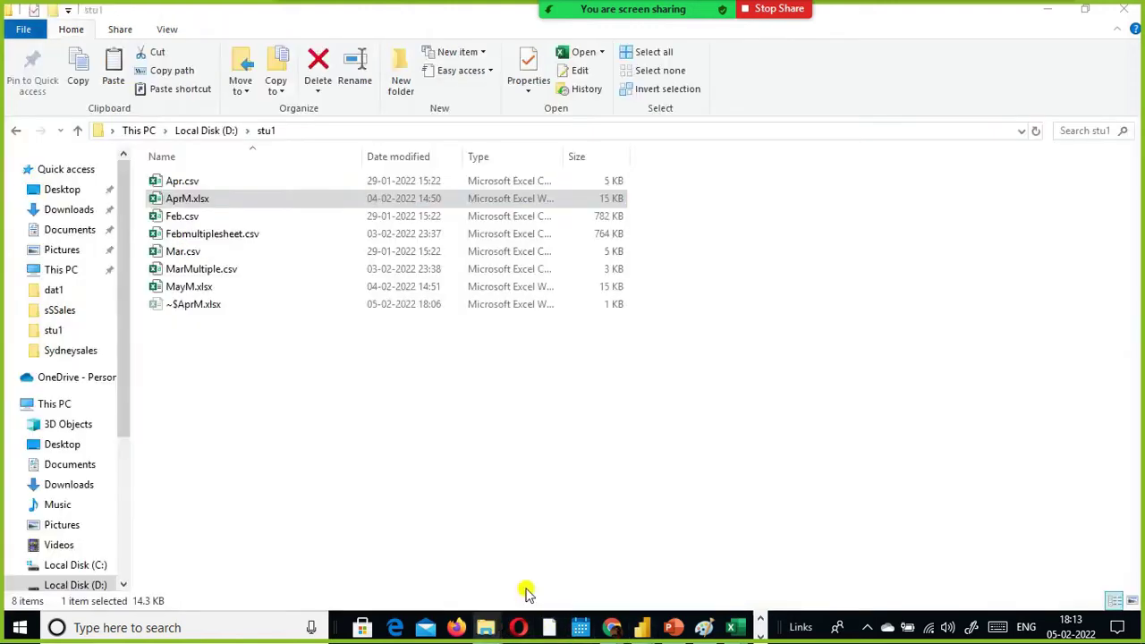
{"action": "left_click", "coordinate": [485, 627]}
{"action": "left_click", "coordinate": [435, 588]}
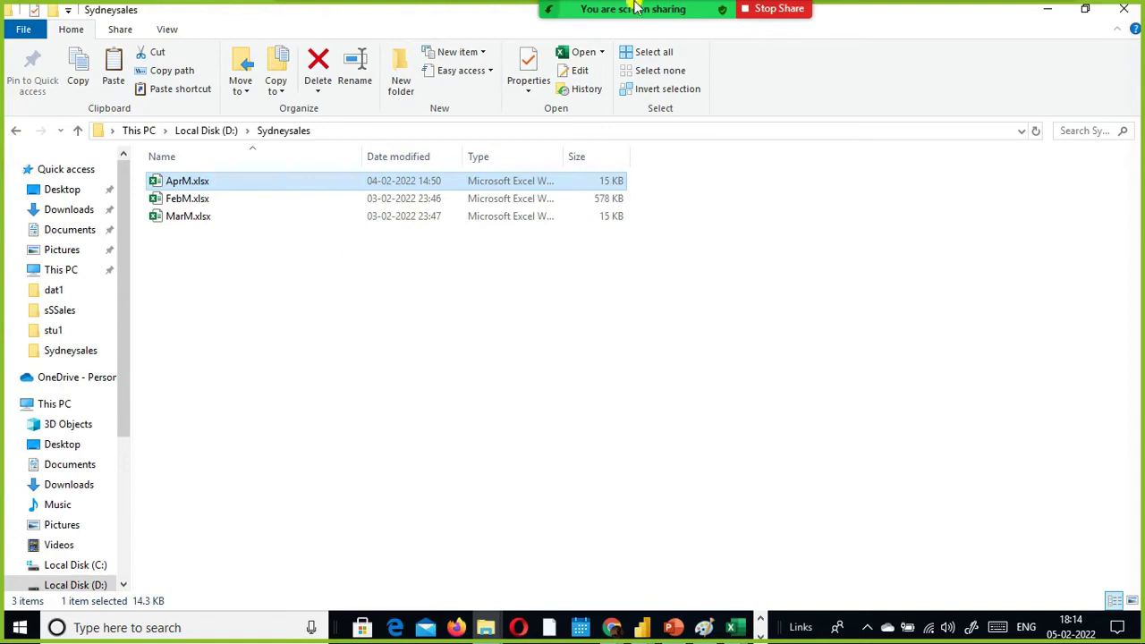
{"action": "mouse_move", "coordinate": [544, 10]}
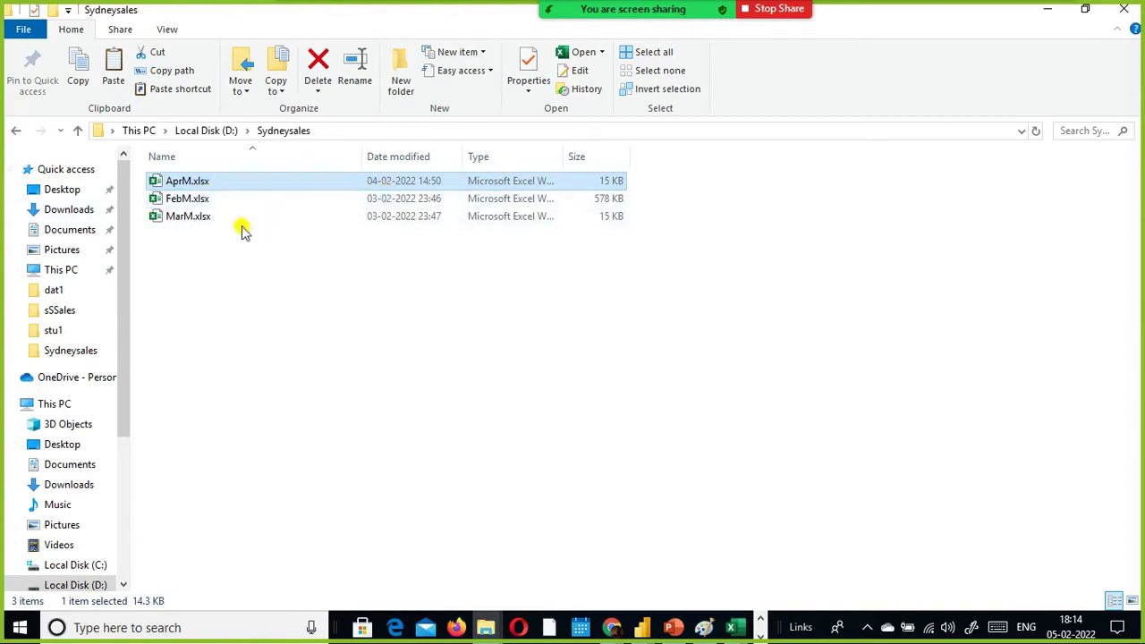
{"action": "key", "text": "alt+Tab"}
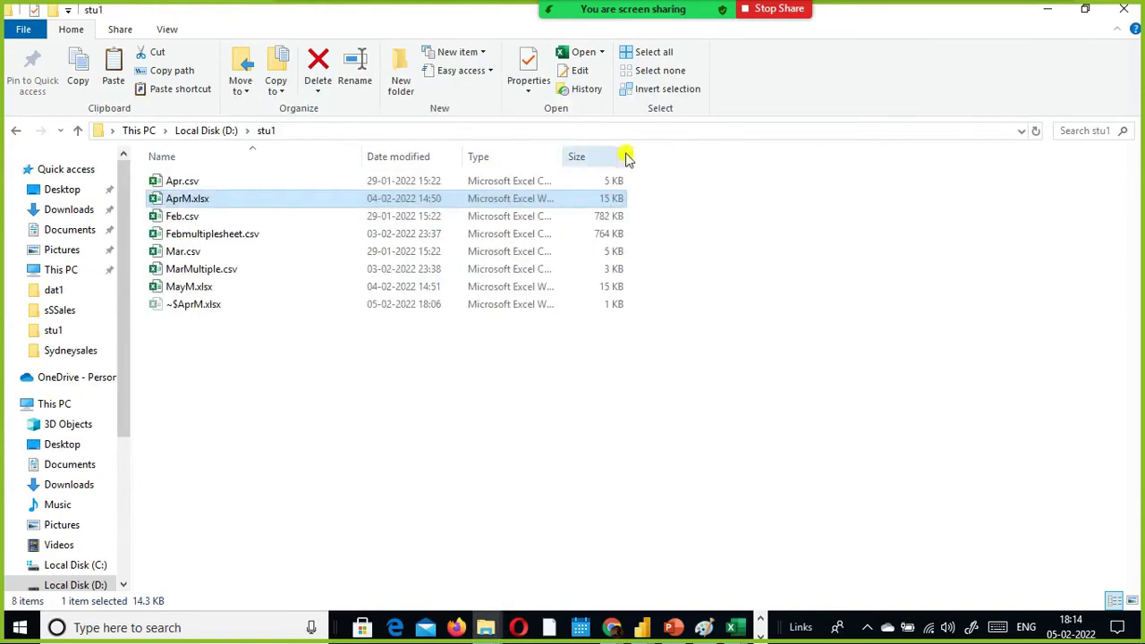
Return to the Advanced Editor and examine the Sales lines from Changed Type through Changed Type1, leaving the code as it is.
{"action": "key", "text": "alt+Tab"}
{"action": "left_click", "coordinate": [696, 222]}
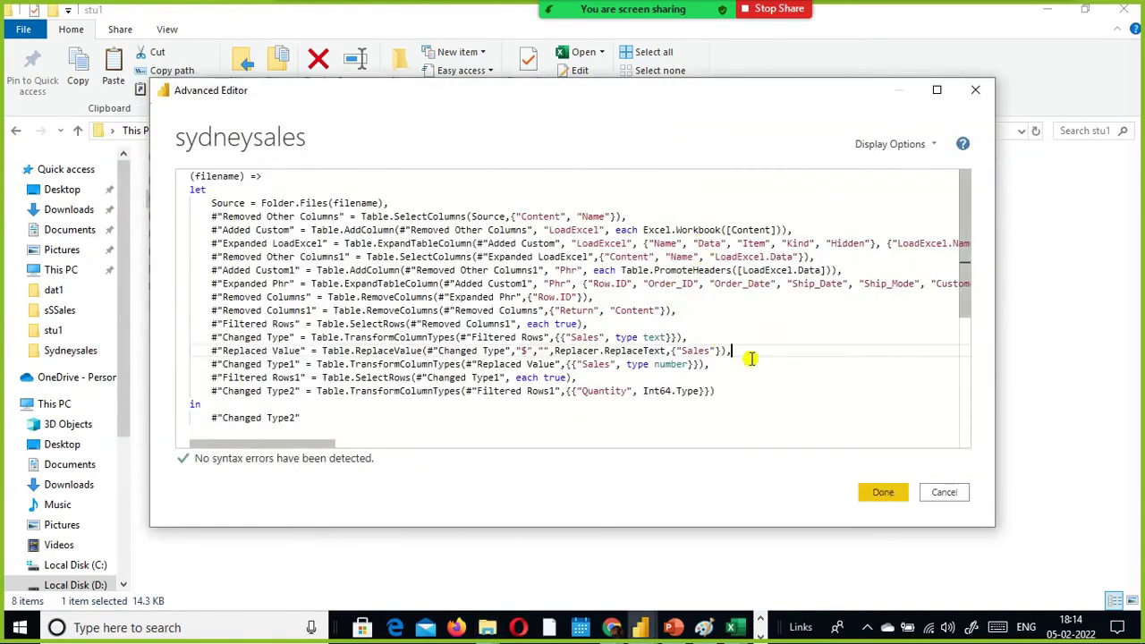
{"action": "left_click_drag", "start_coordinate": [747, 362], "coordinate": [311, 323]}
{"action": "left_click", "coordinate": [669, 364]}
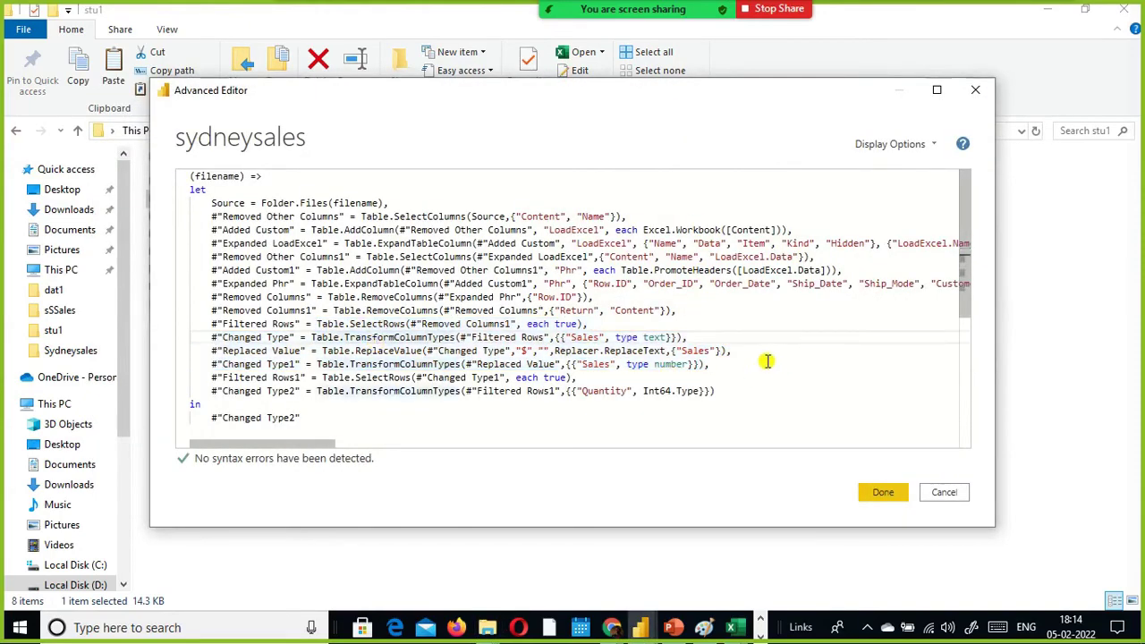
{"action": "left_click", "coordinate": [731, 351]}
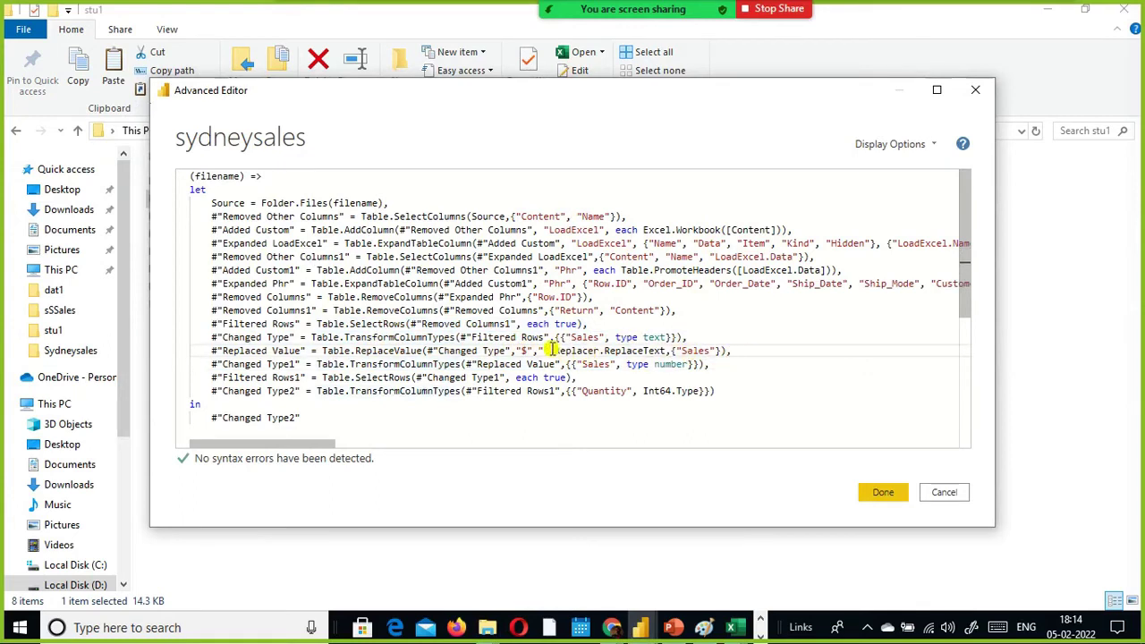
{"action": "key", "text": "BackSpace"}
{"action": "type", "text": ","}
{"action": "left_click", "coordinate": [650, 375]}
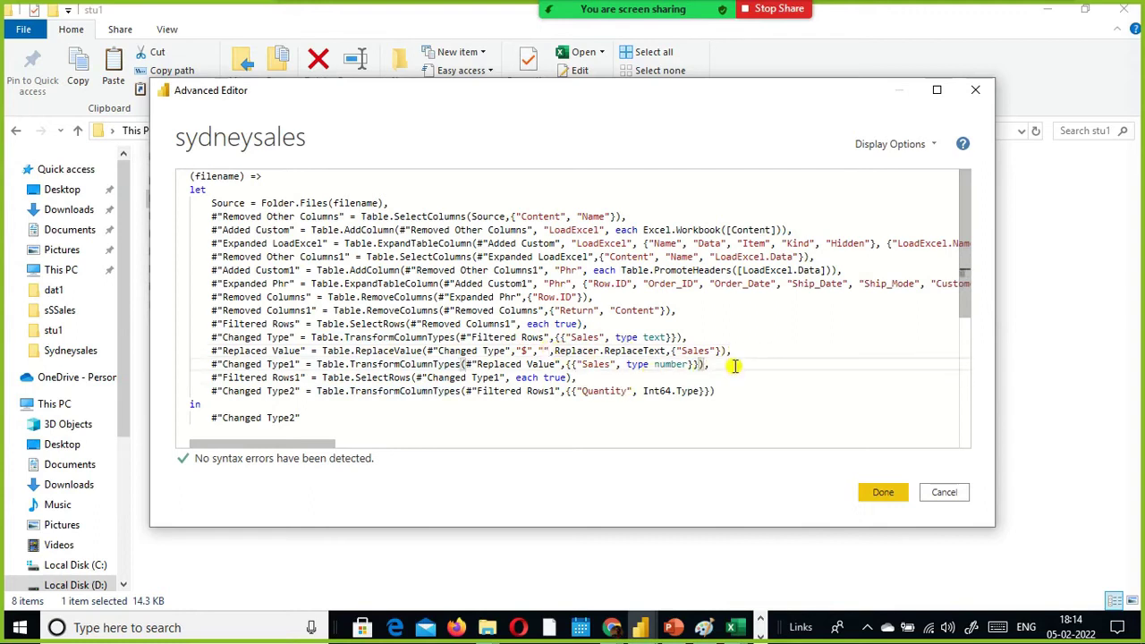
{"action": "left_click_drag", "start_coordinate": [733, 364], "coordinate": [185, 332]}
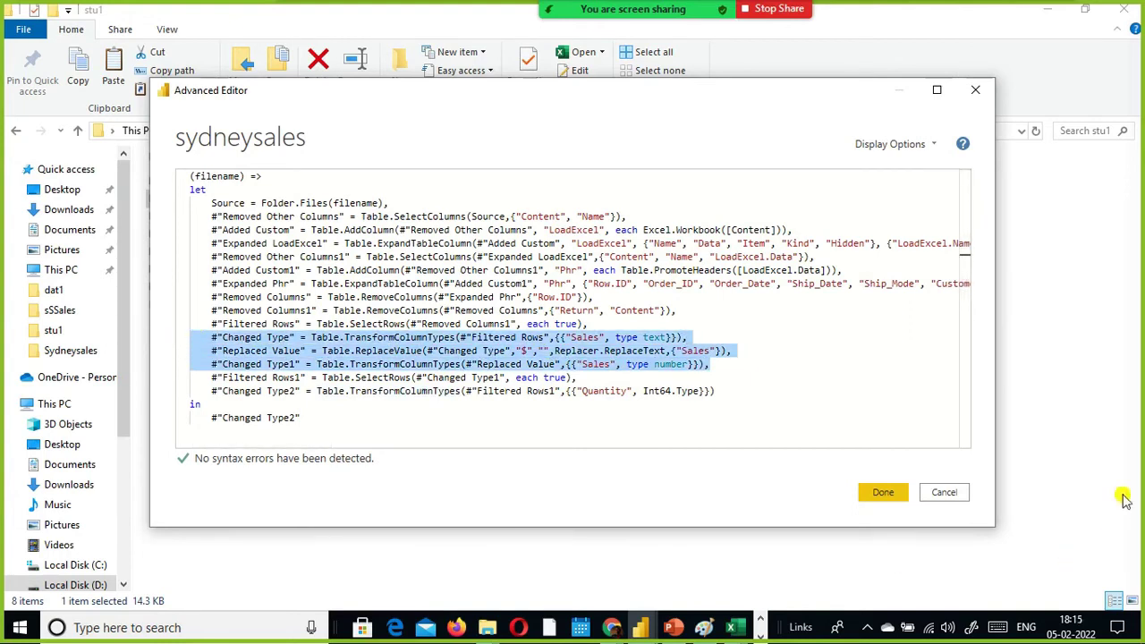
Bring the Power Query Editor back behind the code and review the Sales type-conversion lines down to Filtered Rows1.
{"action": "key", "text": "alt+Tab"}
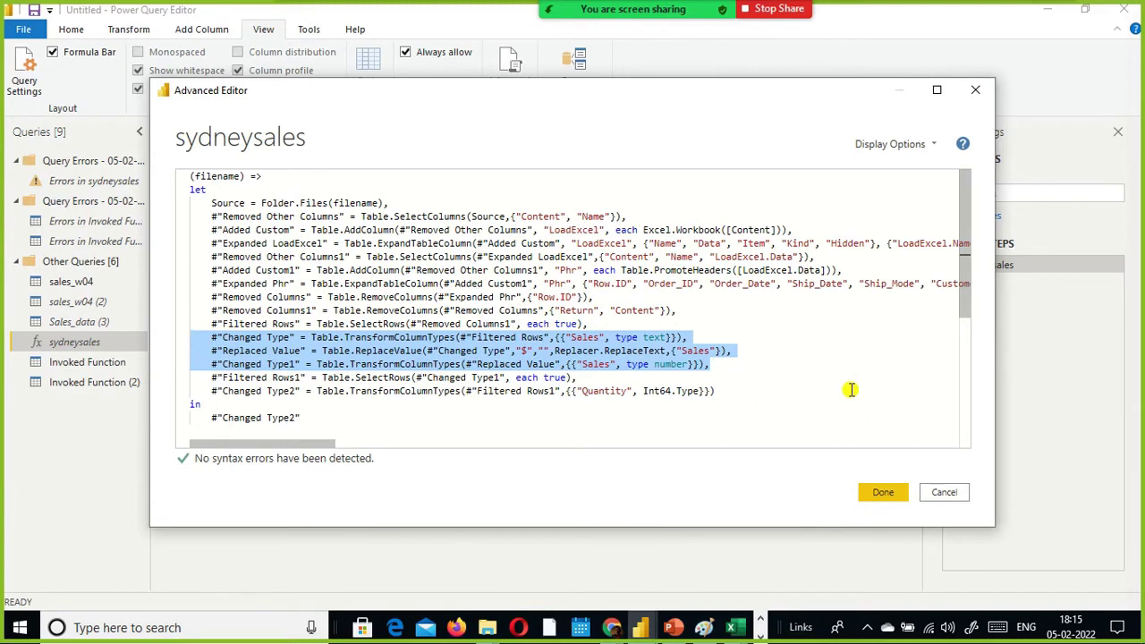
{"action": "left_click", "coordinate": [729, 366]}
{"action": "left_click_drag", "start_coordinate": [724, 365], "coordinate": [164, 335]}
{"action": "left_click", "coordinate": [127, 407]}
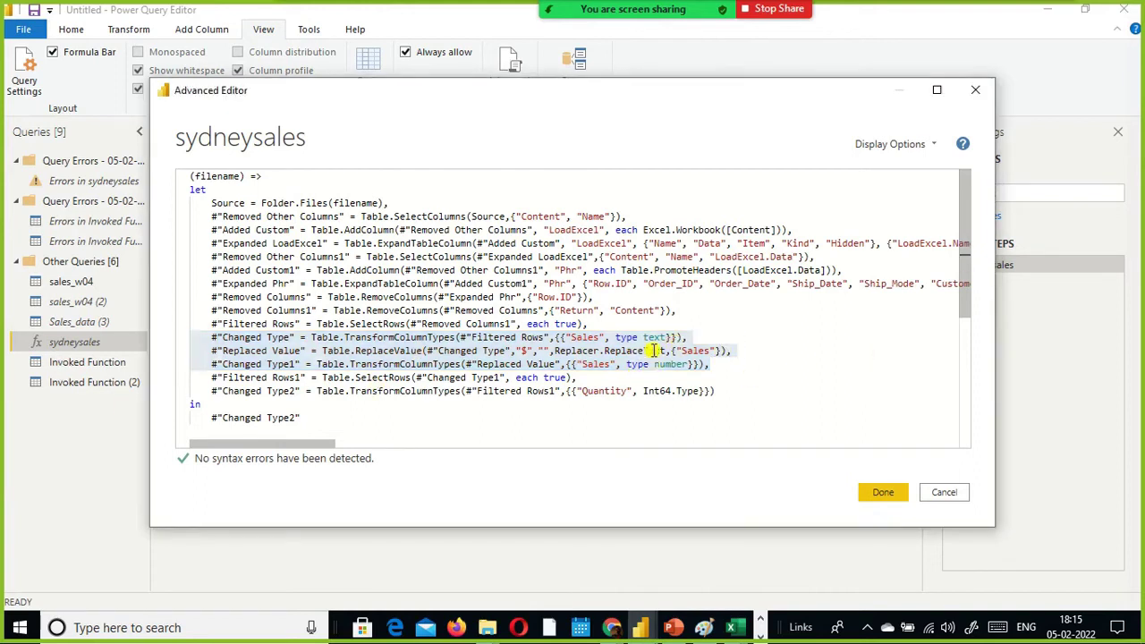
{"action": "left_click", "coordinate": [754, 365]}
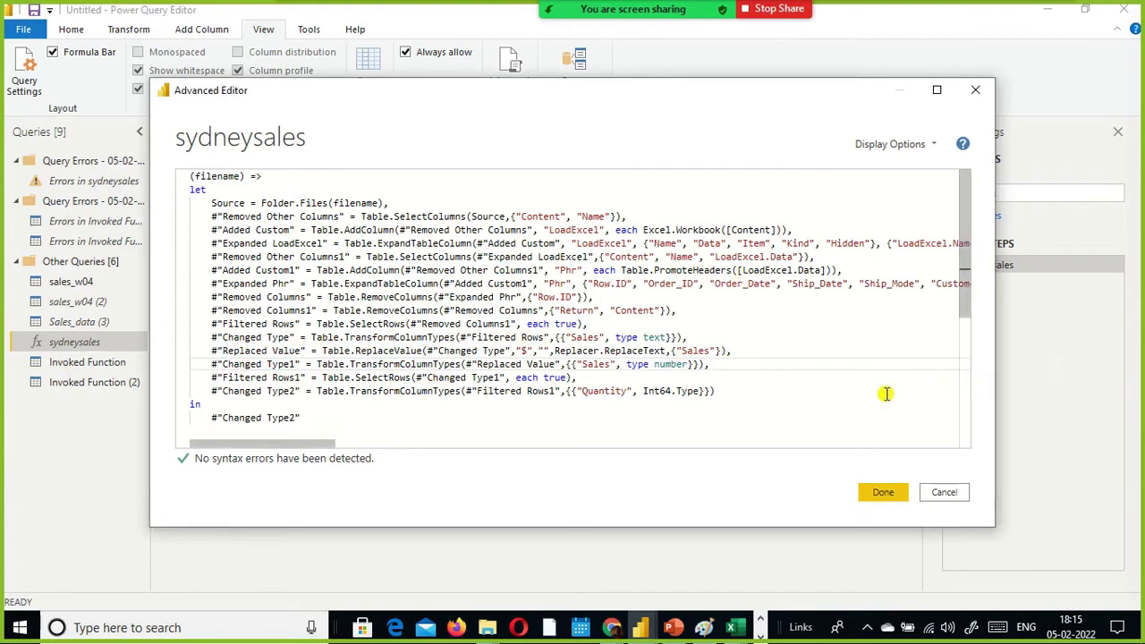
{"action": "left_click", "coordinate": [833, 378]}
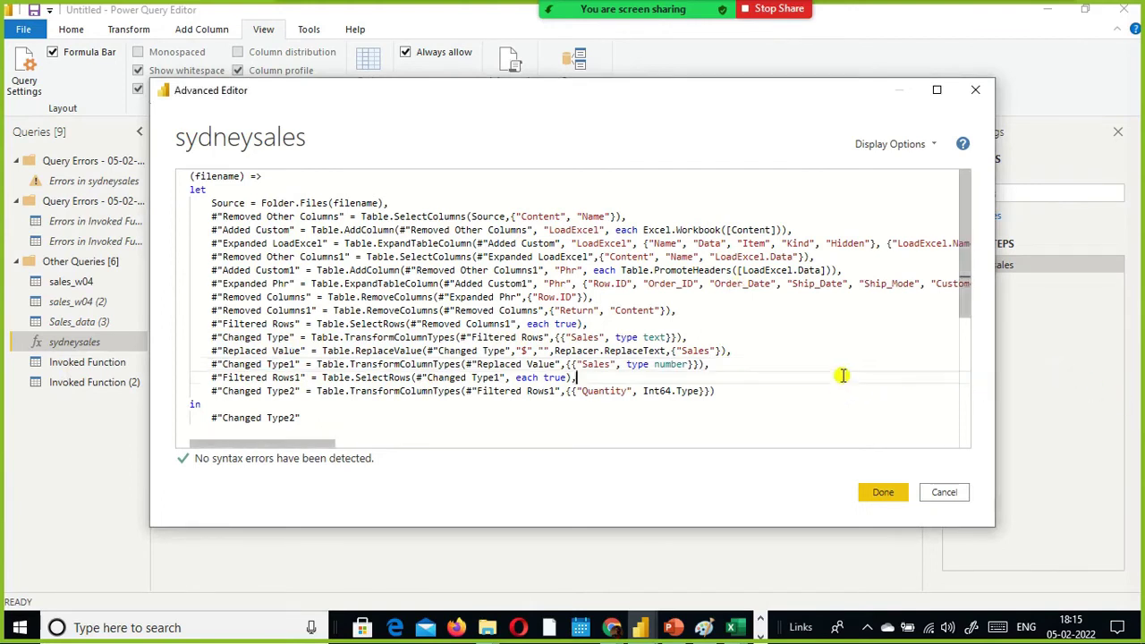
Close the sydneysales code without changes and extend the Name filter of Invoked Function (2) to include FebM.xlsx and MarM.xlsx.
{"action": "left_click", "coordinate": [841, 367]}
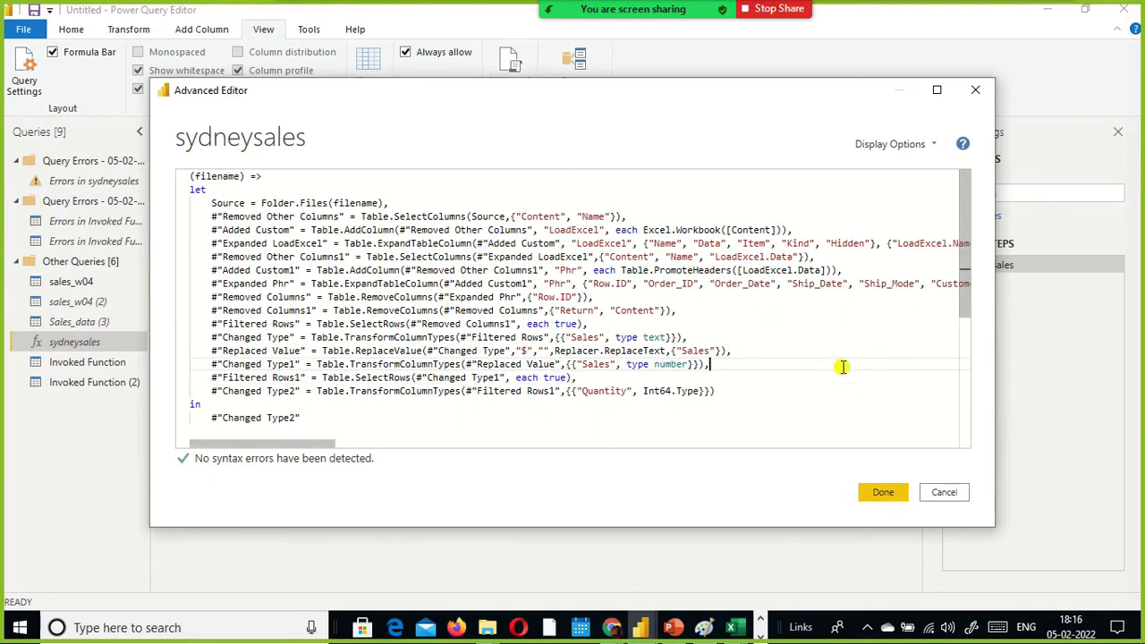
{"action": "left_click", "coordinate": [942, 492]}
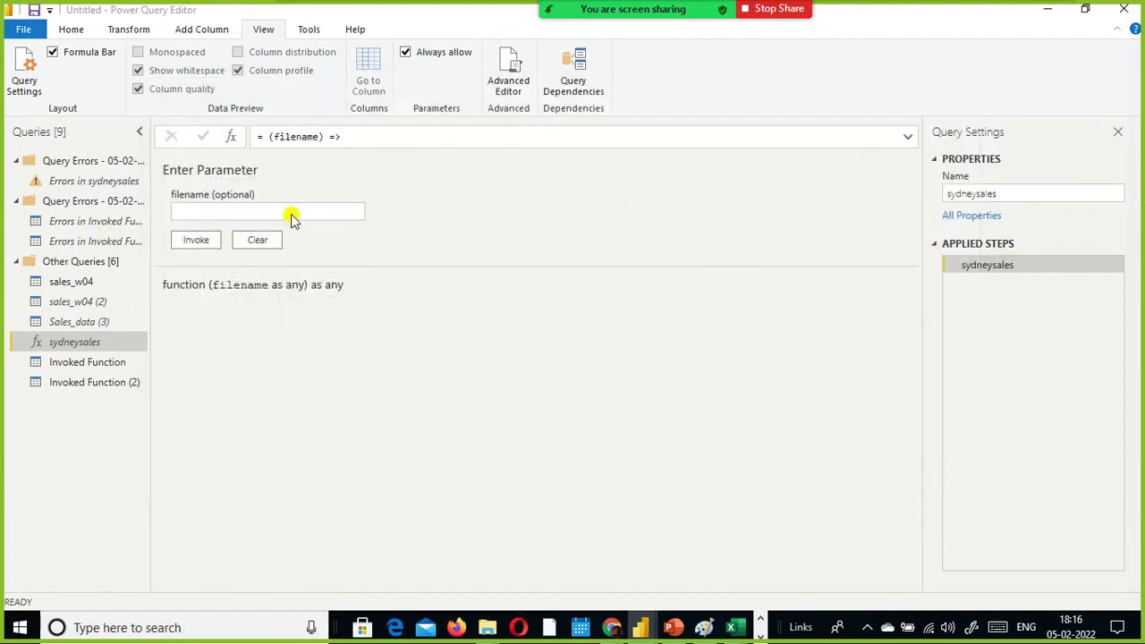
{"action": "left_click", "coordinate": [98, 387]}
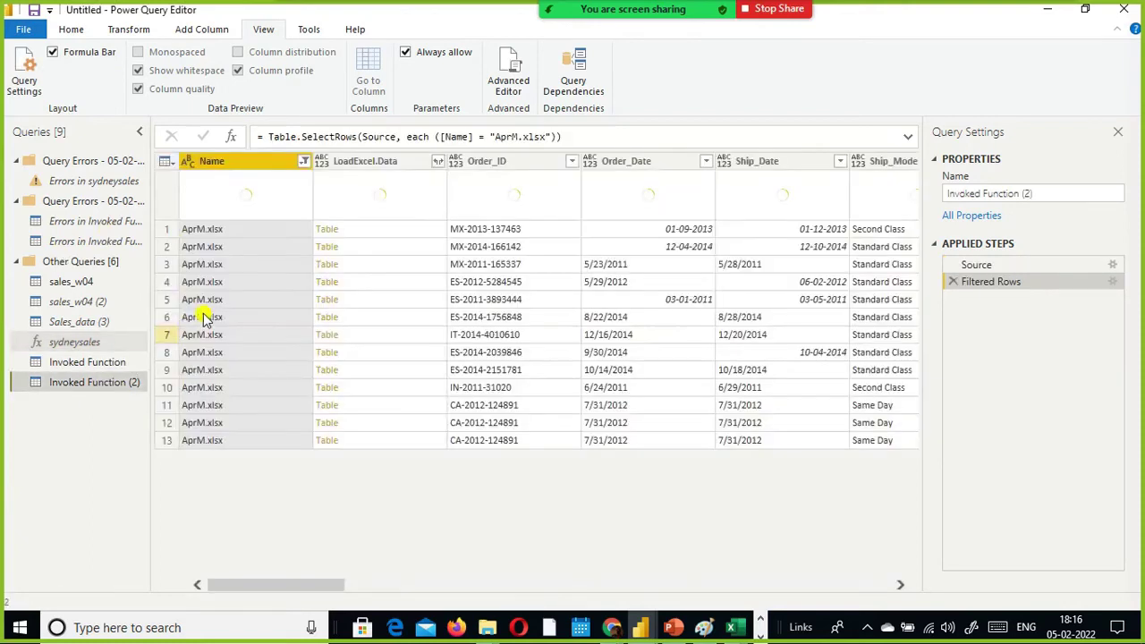
{"action": "left_click", "coordinate": [304, 162]}
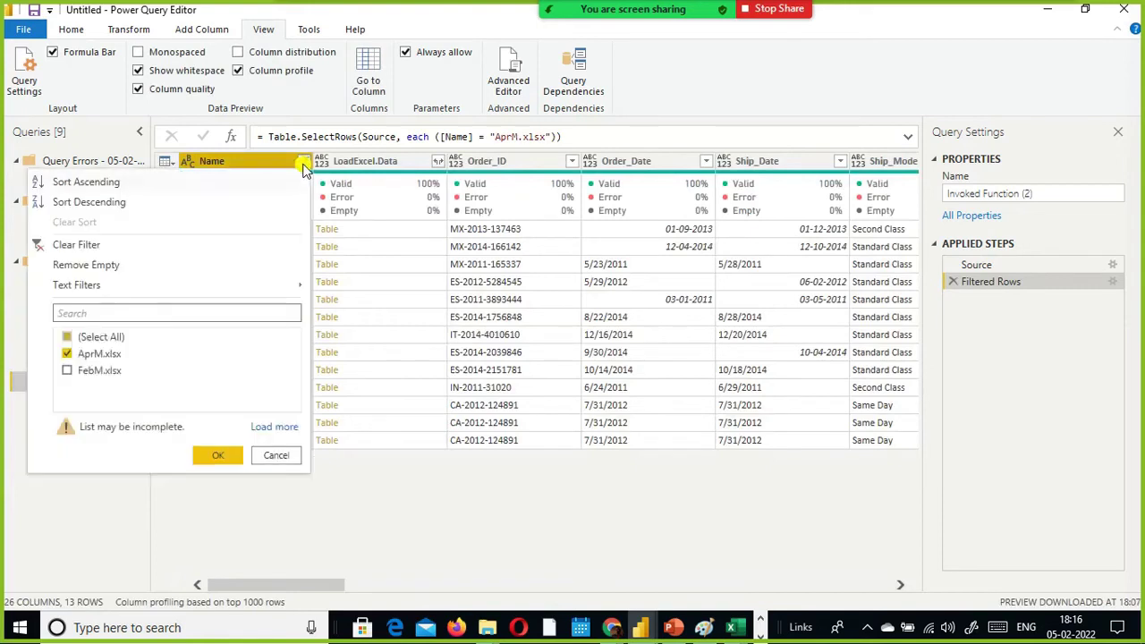
{"action": "left_click", "coordinate": [275, 427]}
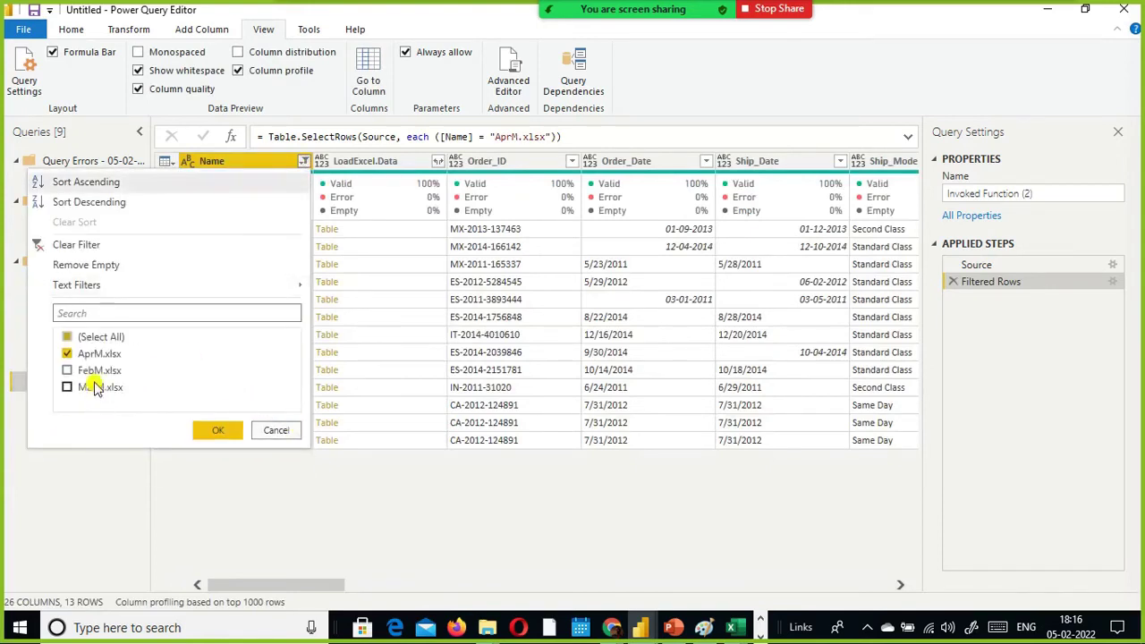
{"action": "left_click", "coordinate": [68, 372]}
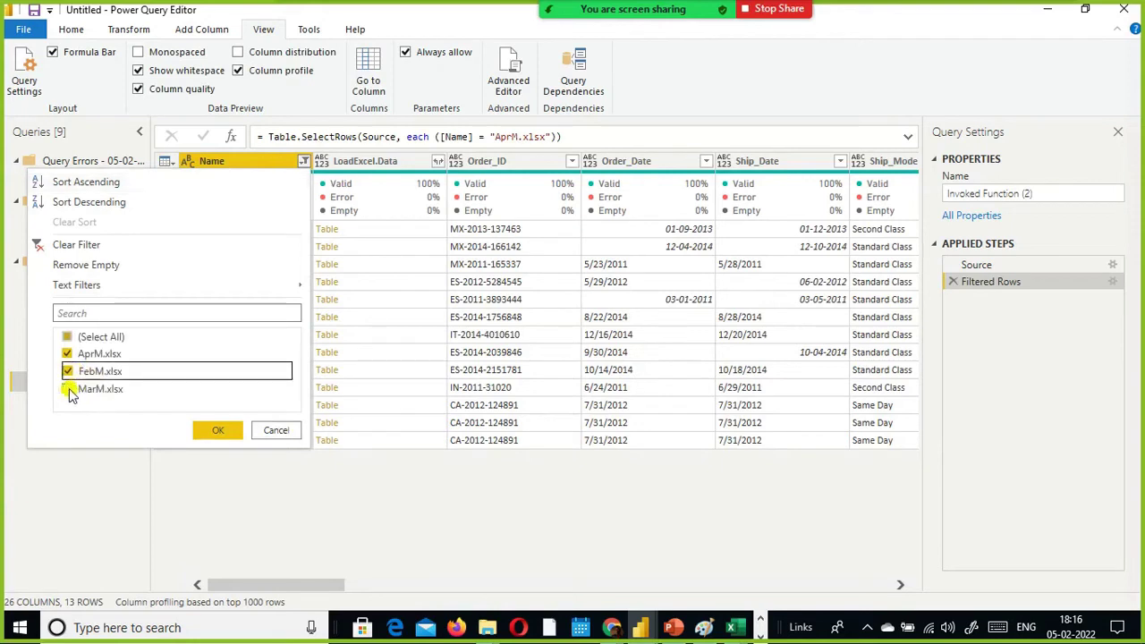
{"action": "left_click", "coordinate": [67, 389]}
{"action": "left_click", "coordinate": [215, 430]}
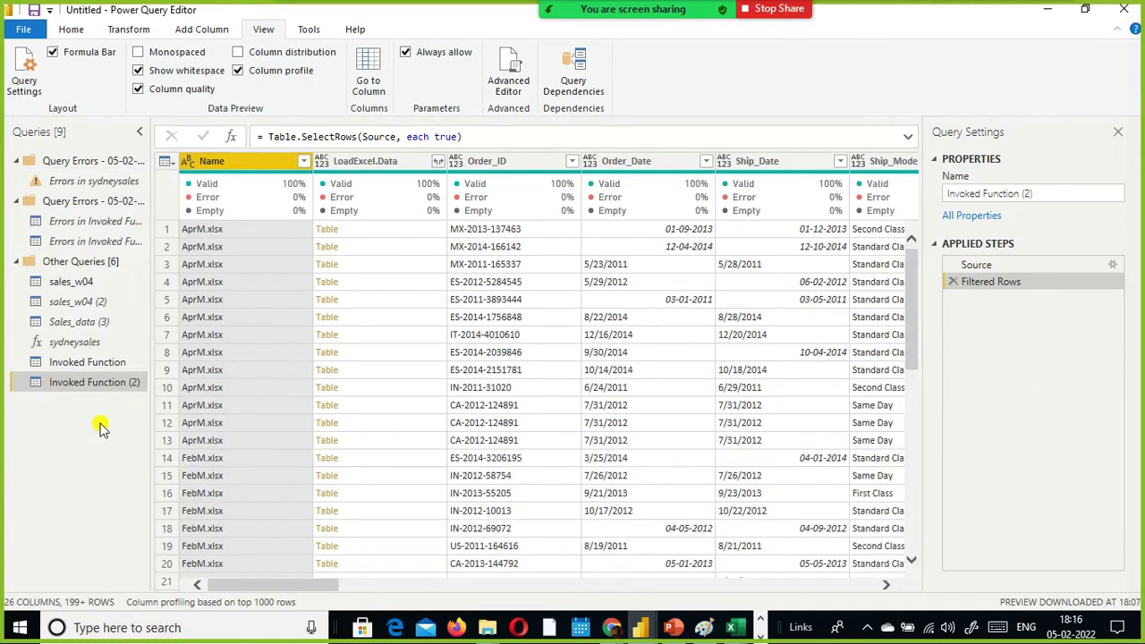
Open the Errors in Invoked Function query and examine the Sales and Quantity columns of its error row.
{"action": "left_click", "coordinate": [99, 203]}
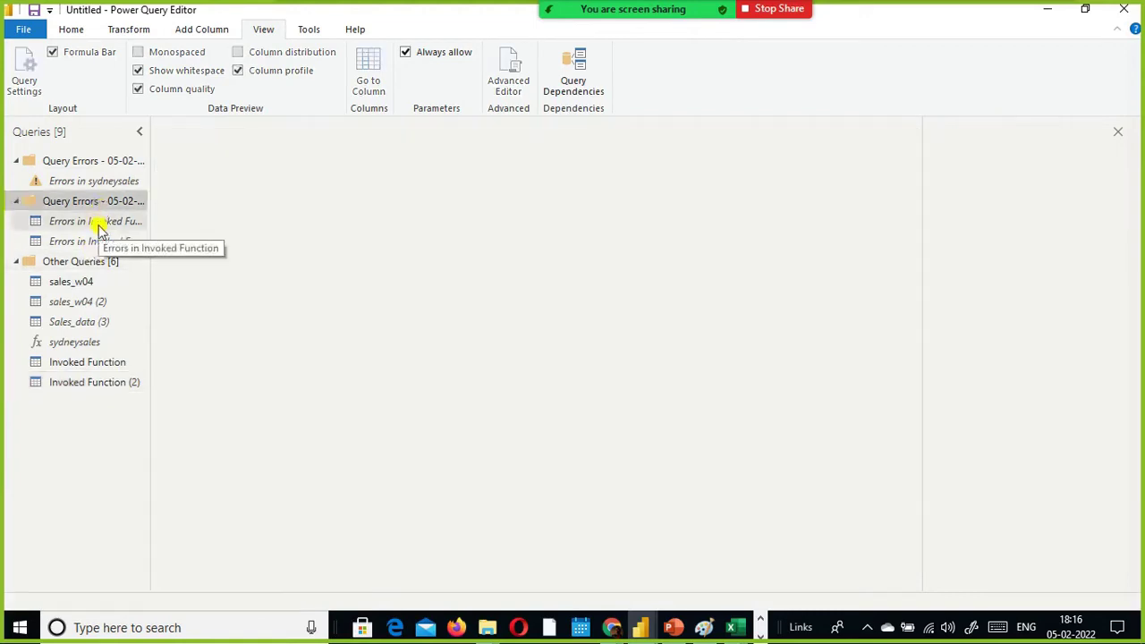
{"action": "left_click", "coordinate": [98, 225]}
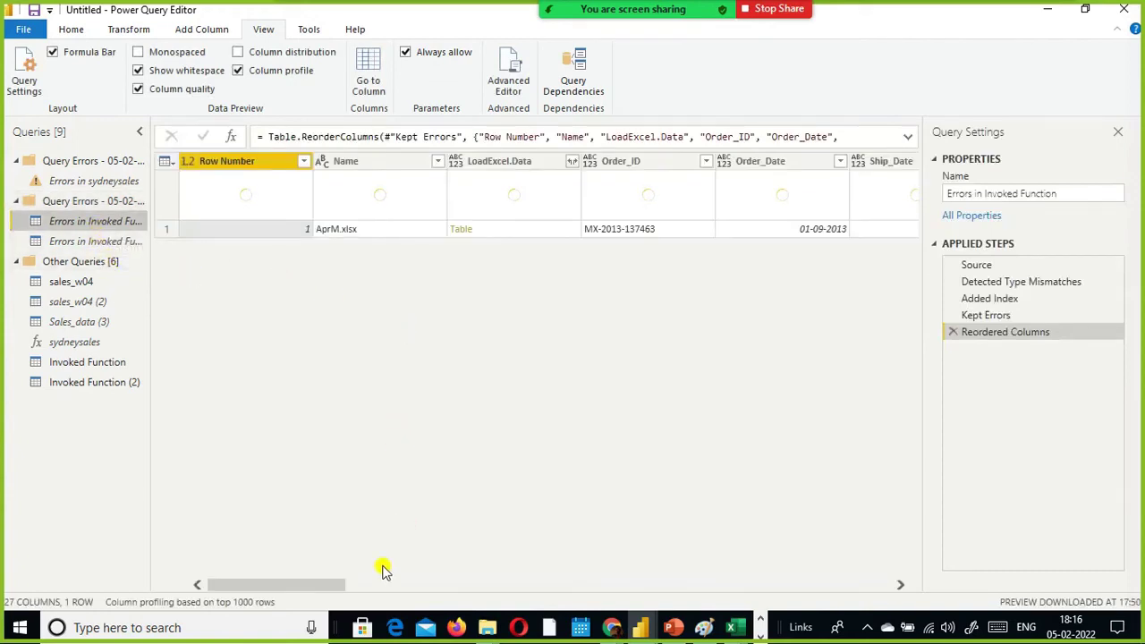
{"action": "left_click_drag", "start_coordinate": [265, 585], "coordinate": [776, 566]}
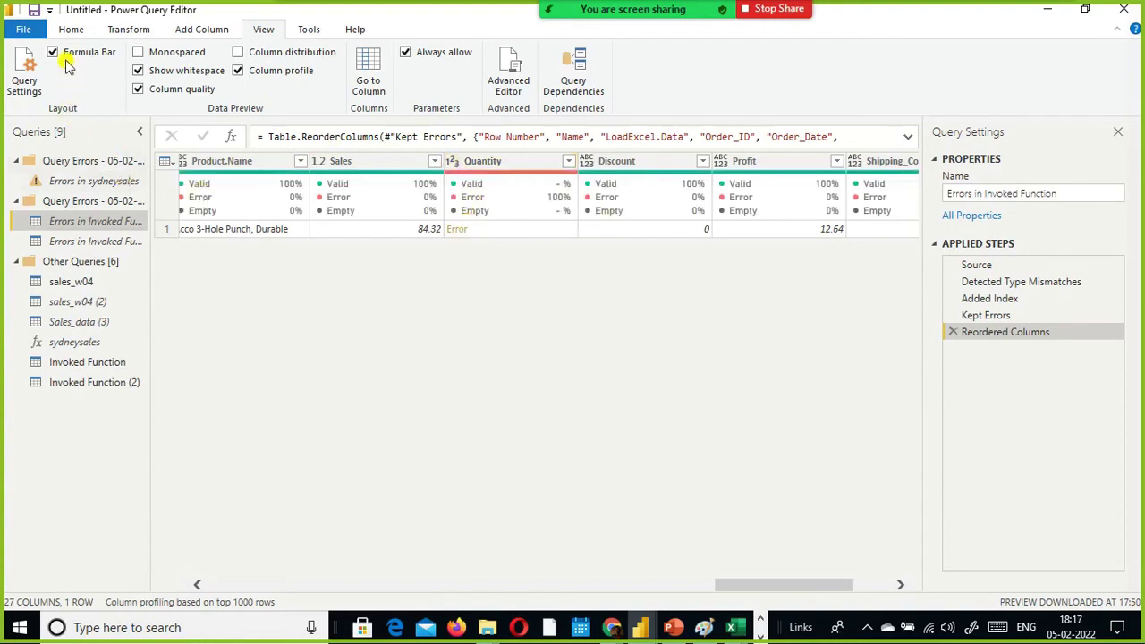
{"action": "left_click", "coordinate": [26, 30]}
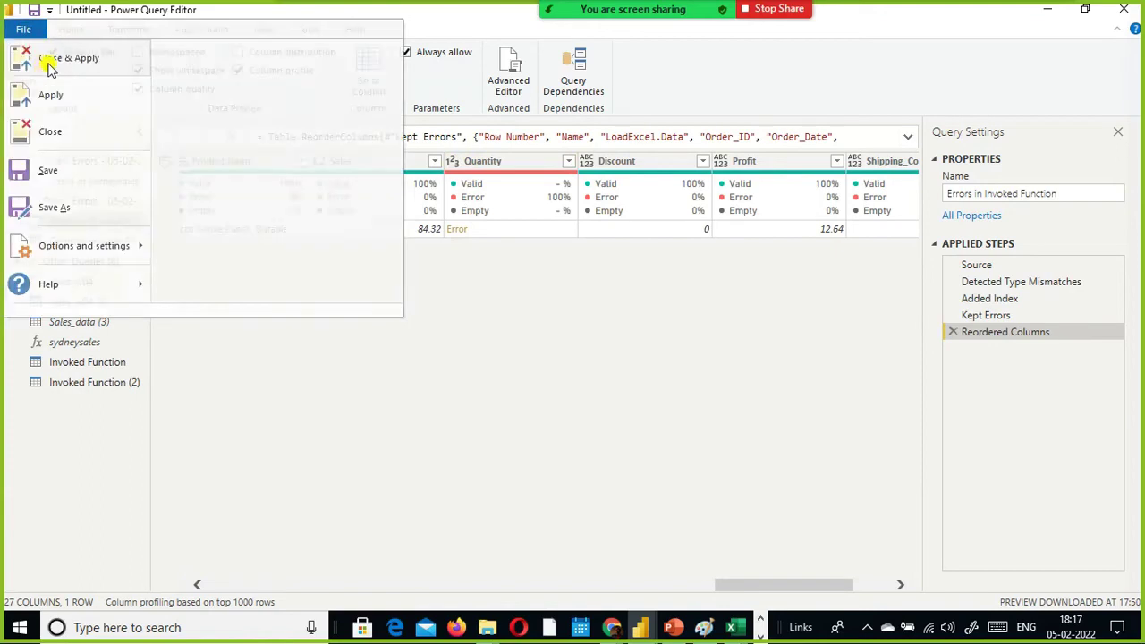
{"action": "key", "text": "Escape"}
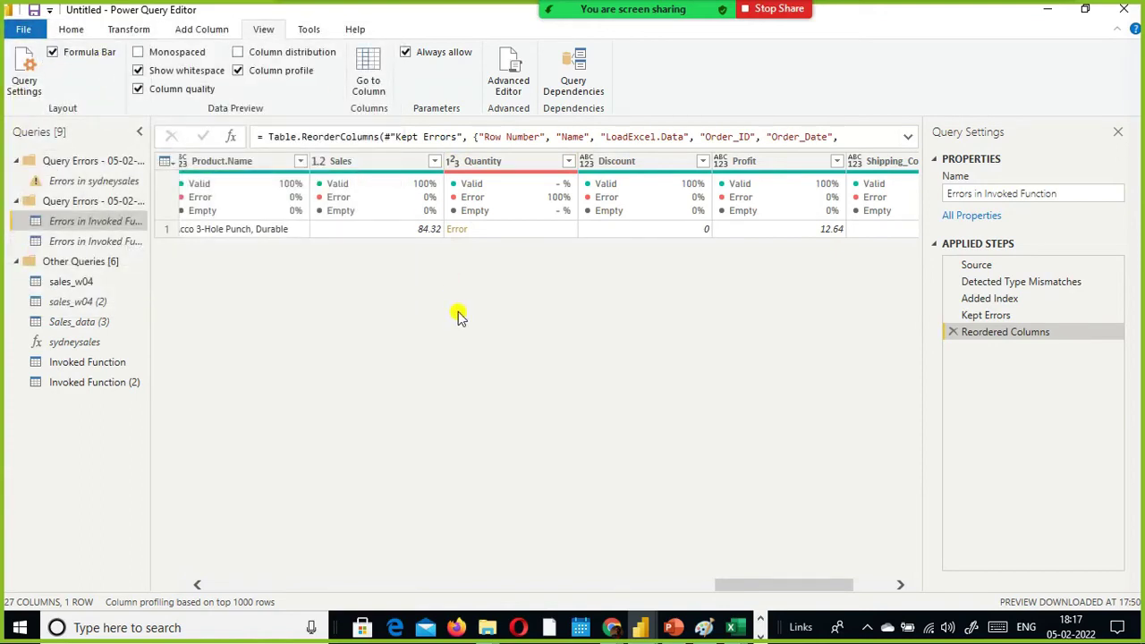
Switch to the Power BI Desktop report window and apply the pending query changes.
{"action": "key", "text": "alt+Tab"}
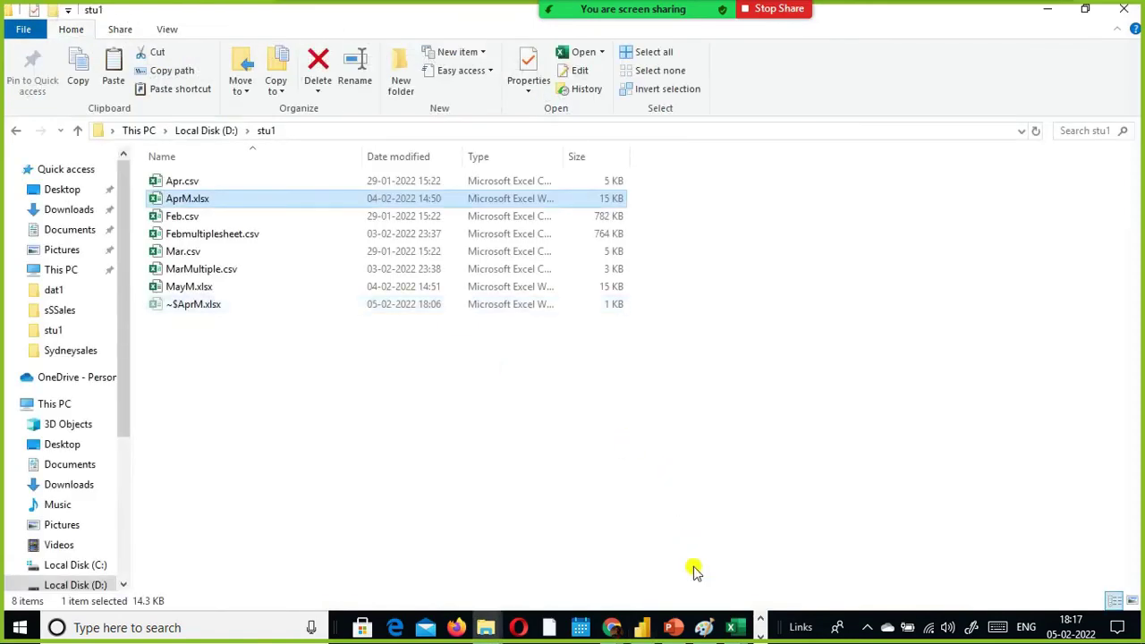
{"action": "left_click", "coordinate": [644, 627]}
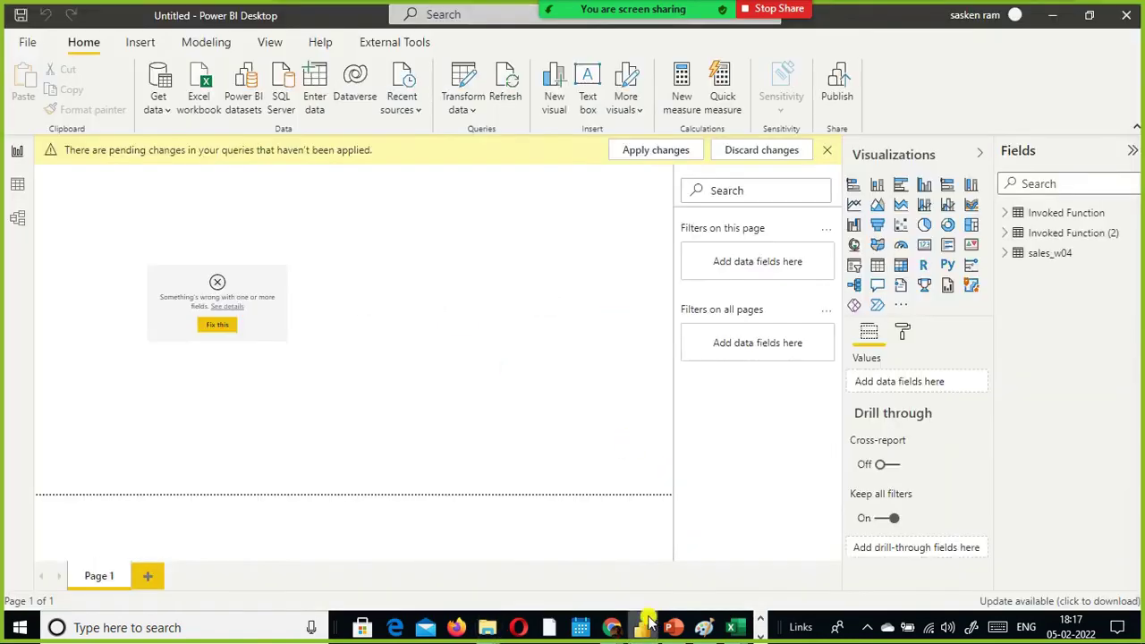
{"action": "left_click", "coordinate": [651, 152]}
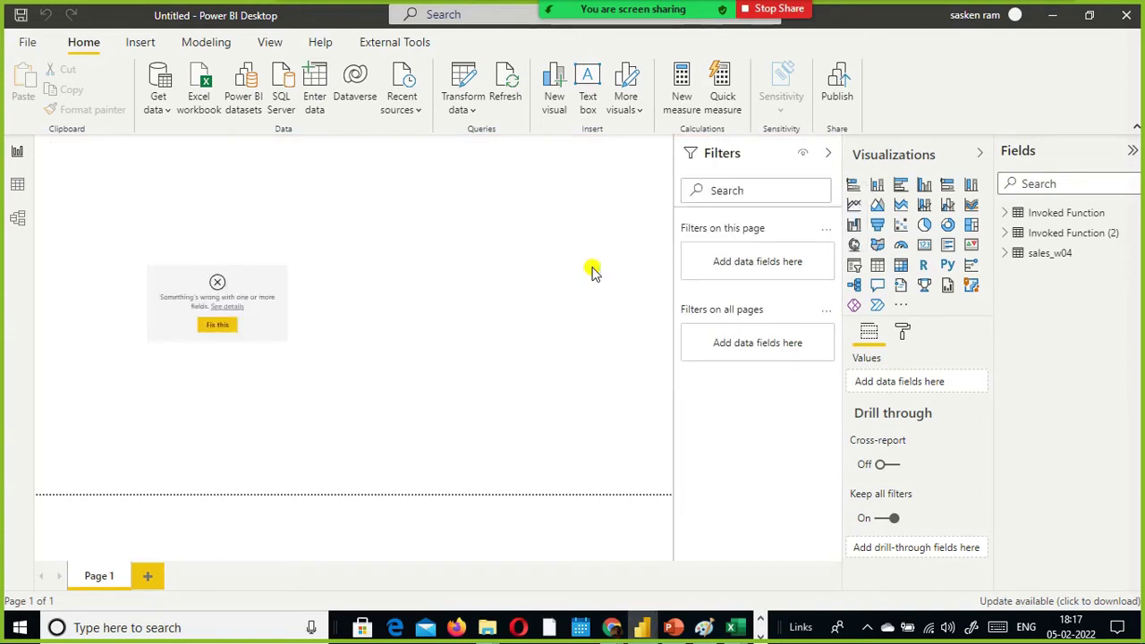
Fix the broken visual on Page 1 and add the Category field from sales_w04 to it.
{"action": "left_click", "coordinate": [1006, 255]}
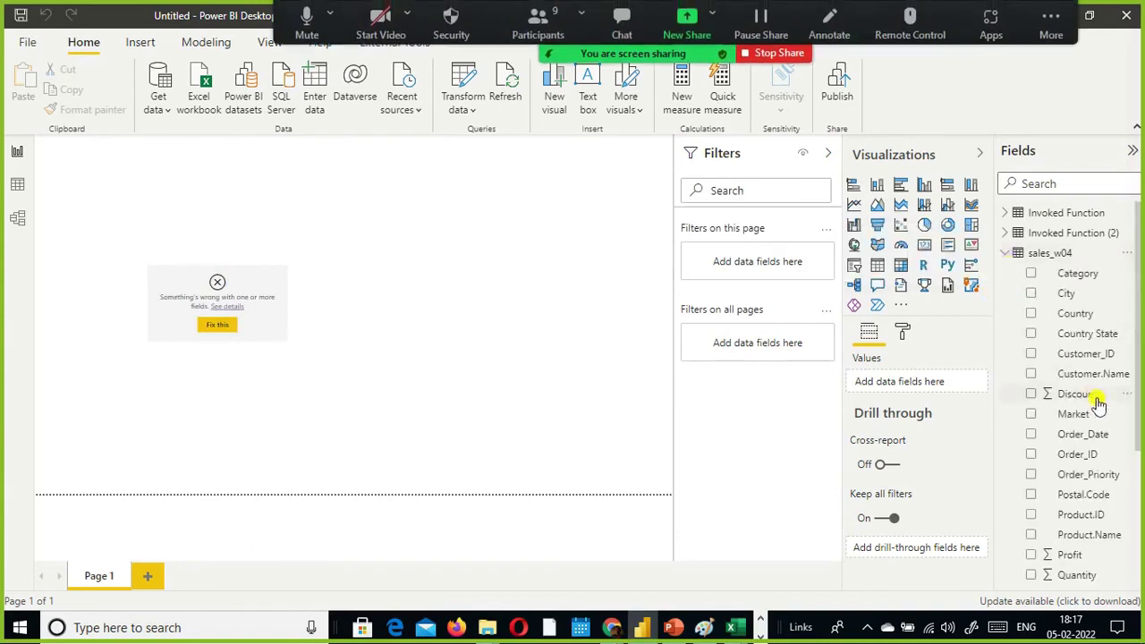
{"action": "scroll", "coordinate": [1098, 406], "scroll_direction": "down", "scroll_amount": 3}
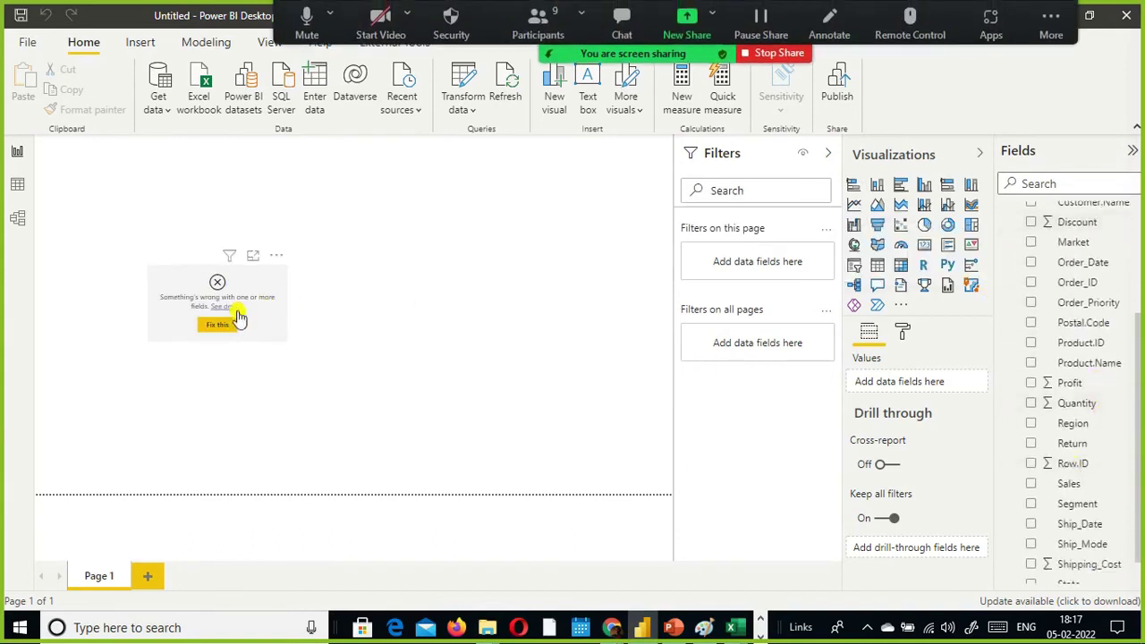
{"action": "left_click", "coordinate": [227, 329]}
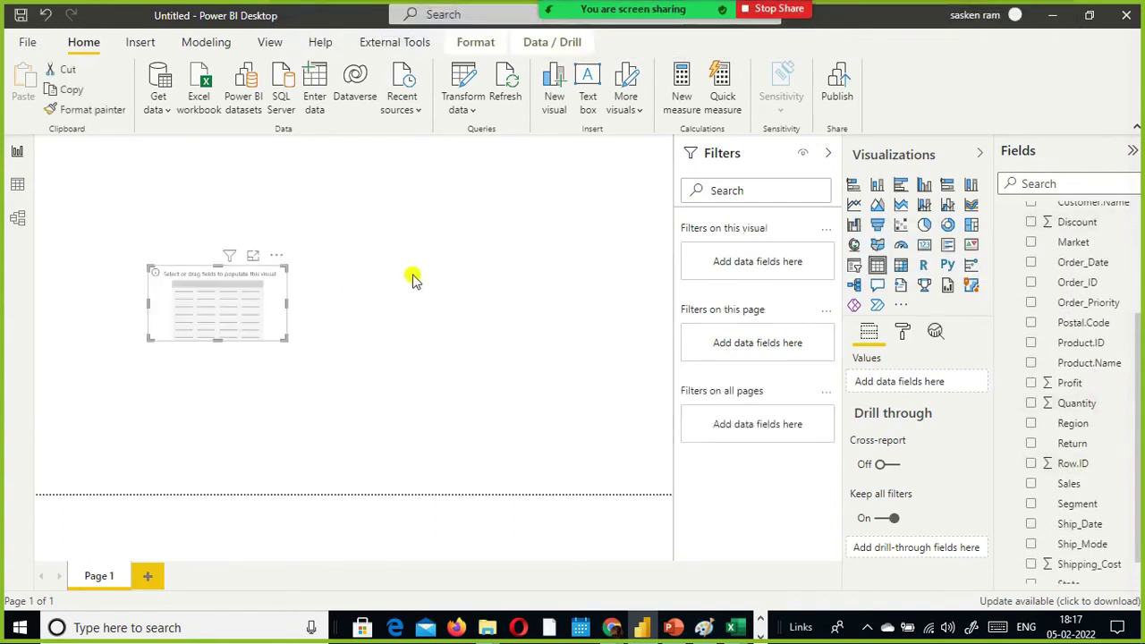
{"action": "scroll", "coordinate": [1077, 429], "scroll_direction": "up", "scroll_amount": 3}
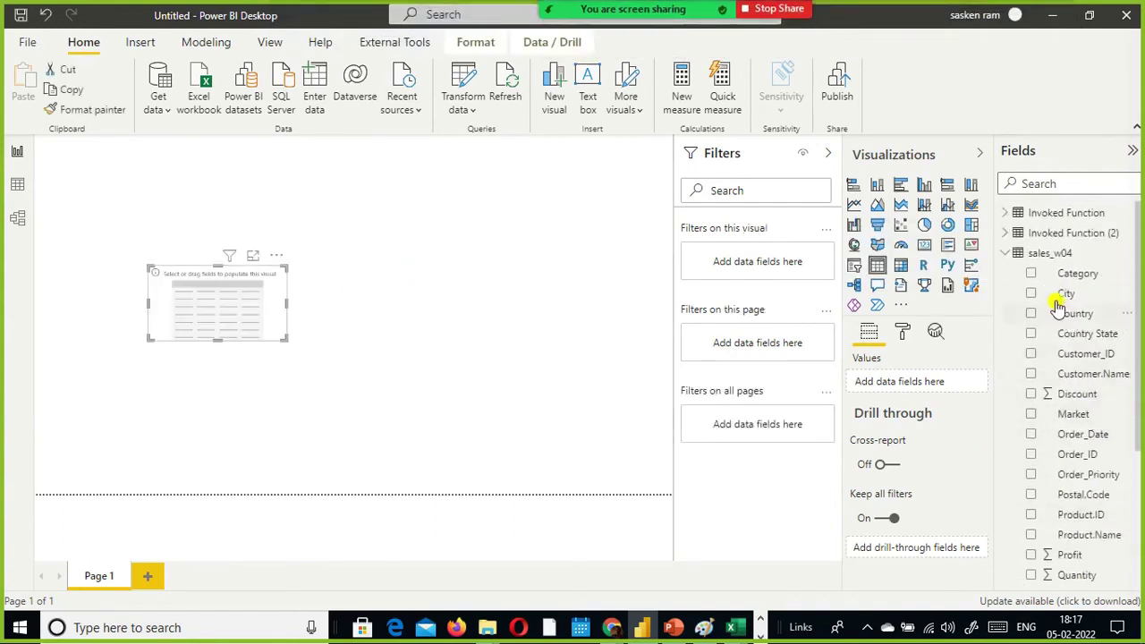
{"action": "left_click", "coordinate": [1032, 274]}
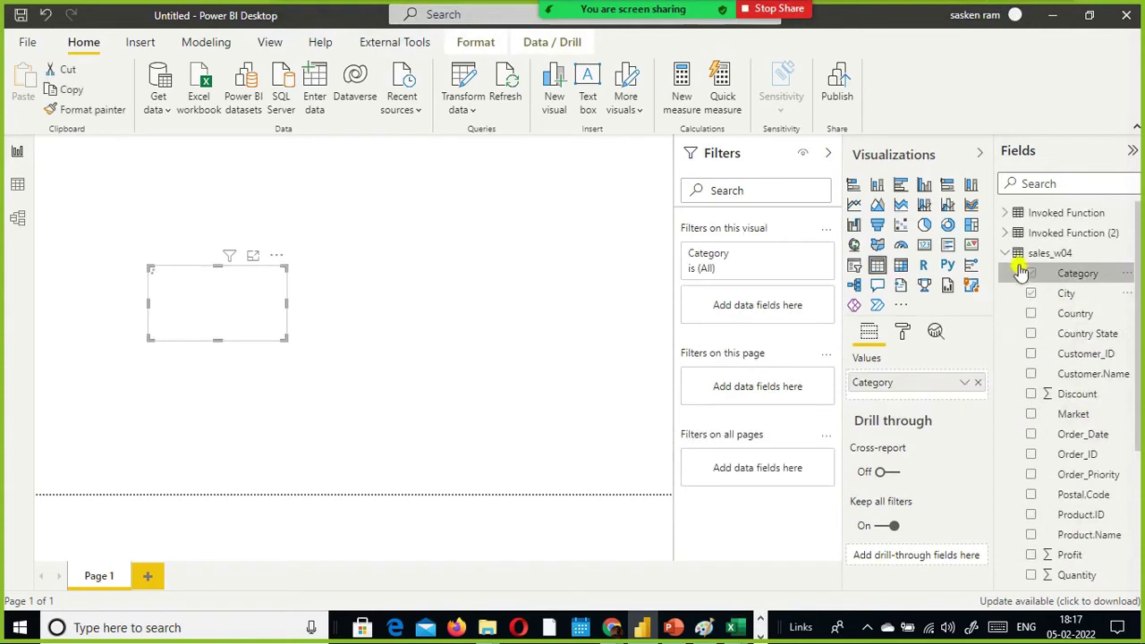
Try to add the Category and Quantity fields of Invoked Function (2) to the same table visual.
{"action": "left_click", "coordinate": [1007, 254]}
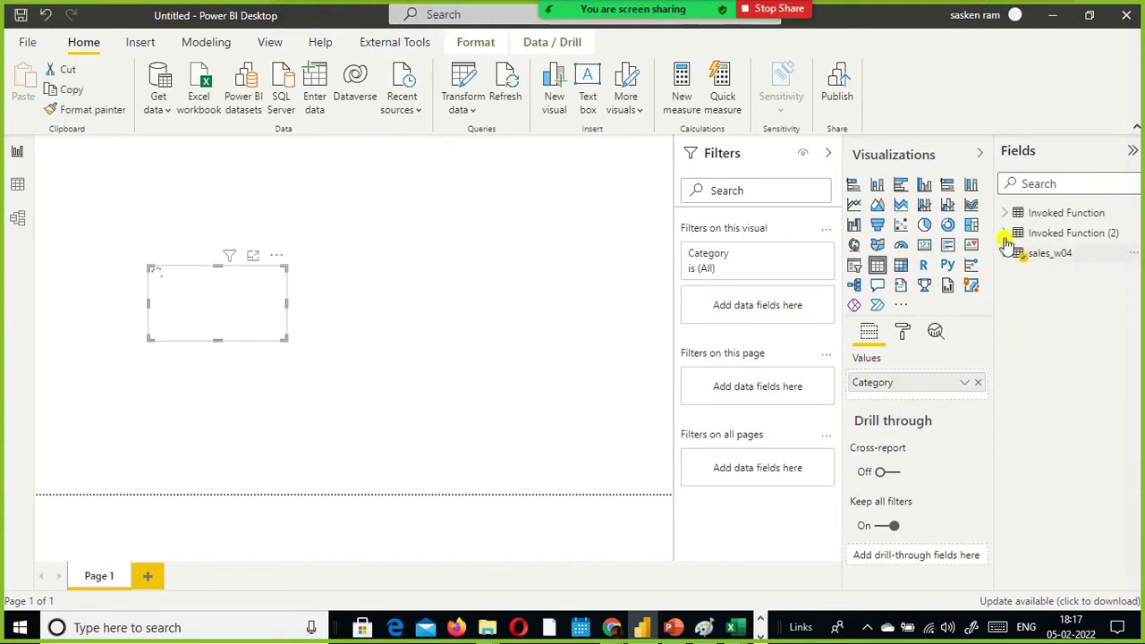
{"action": "left_click", "coordinate": [1005, 232]}
{"action": "left_click", "coordinate": [1005, 233]}
{"action": "left_click", "coordinate": [1006, 232]}
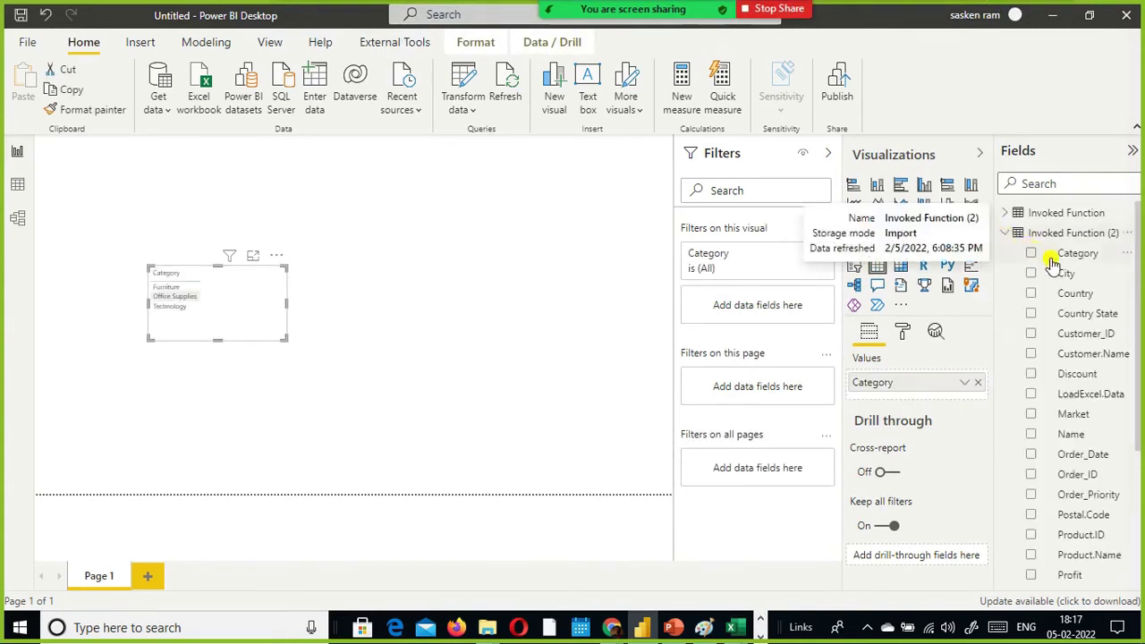
{"action": "left_click", "coordinate": [1031, 254]}
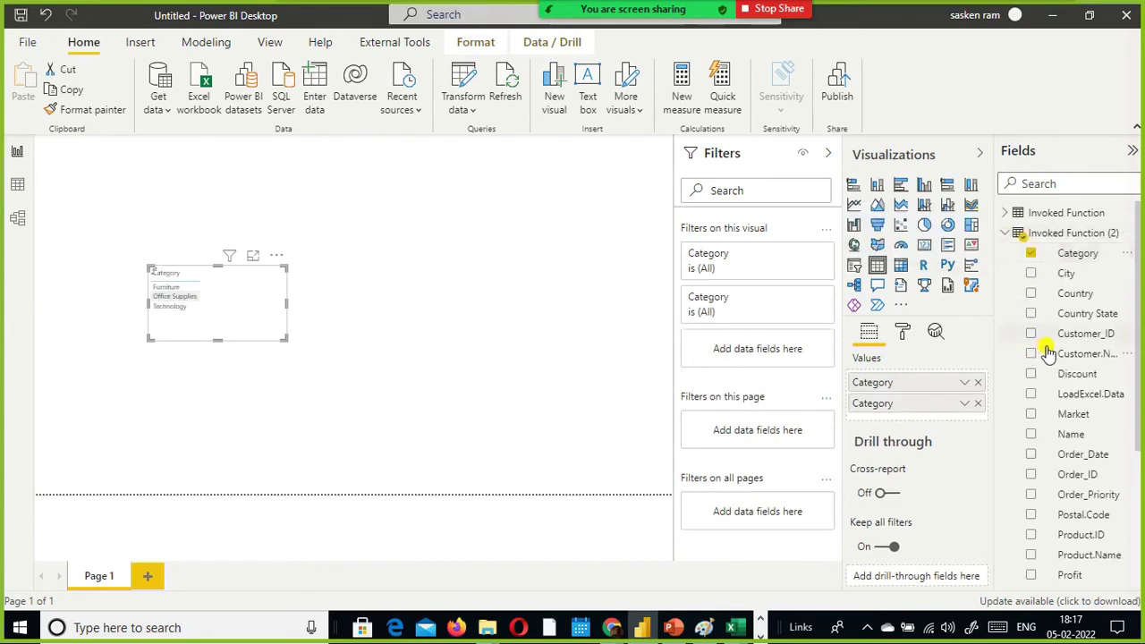
{"action": "scroll", "coordinate": [1038, 373], "scroll_direction": "down", "scroll_amount": 4}
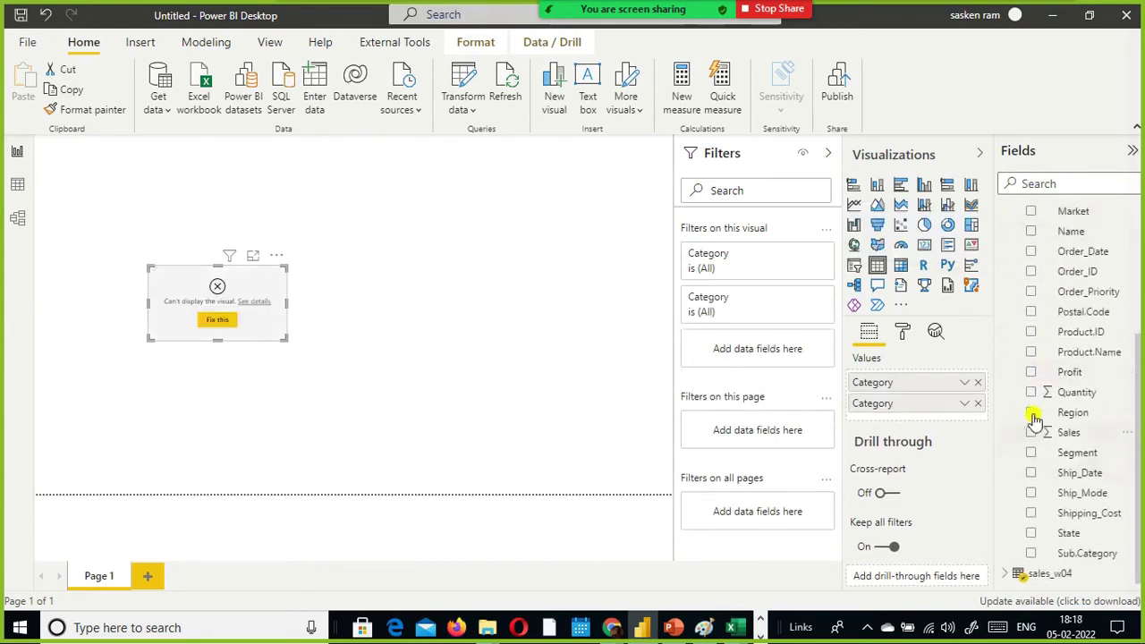
{"action": "left_click", "coordinate": [1032, 393]}
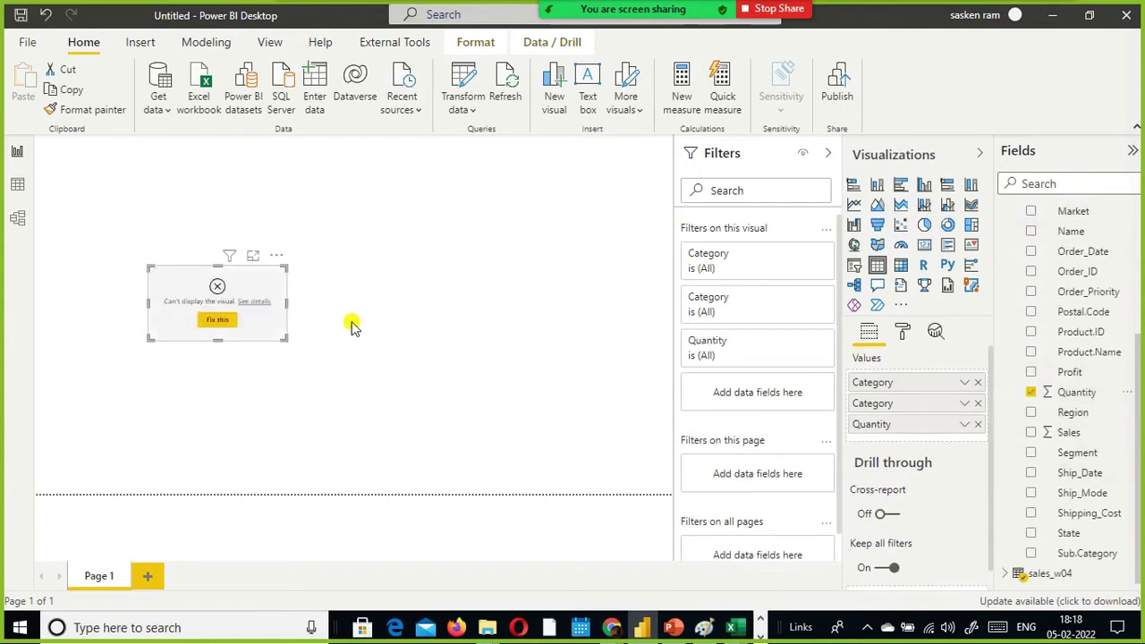
Check the suggested fix for the table visual, dismiss relationship detection, and delete the visual from the page.
{"action": "left_click", "coordinate": [218, 319]}
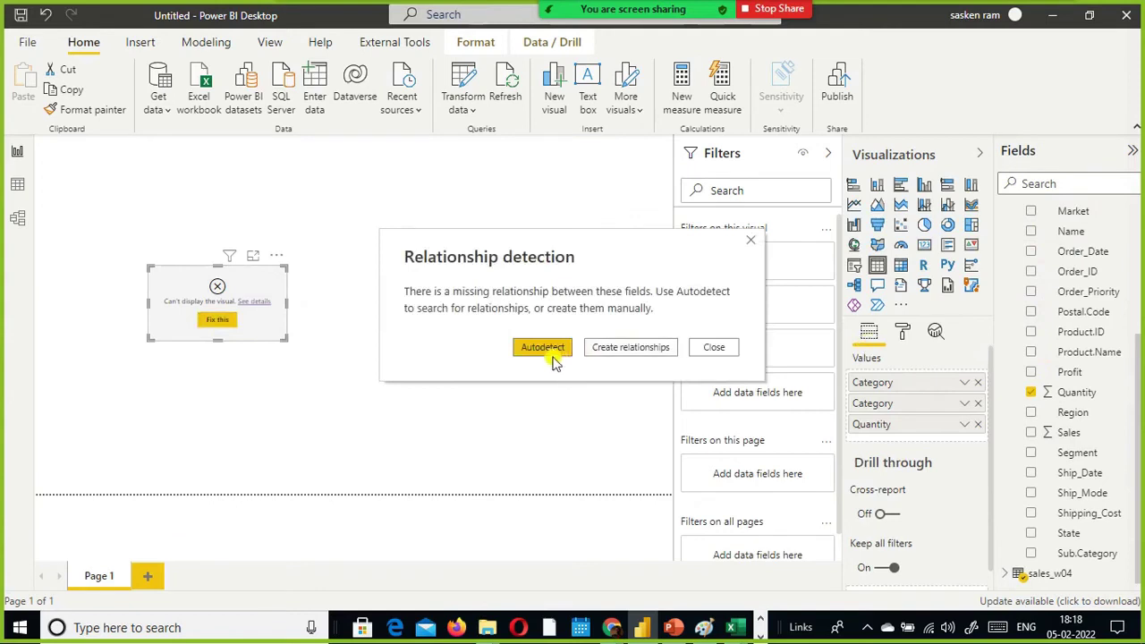
{"action": "left_click", "coordinate": [716, 347]}
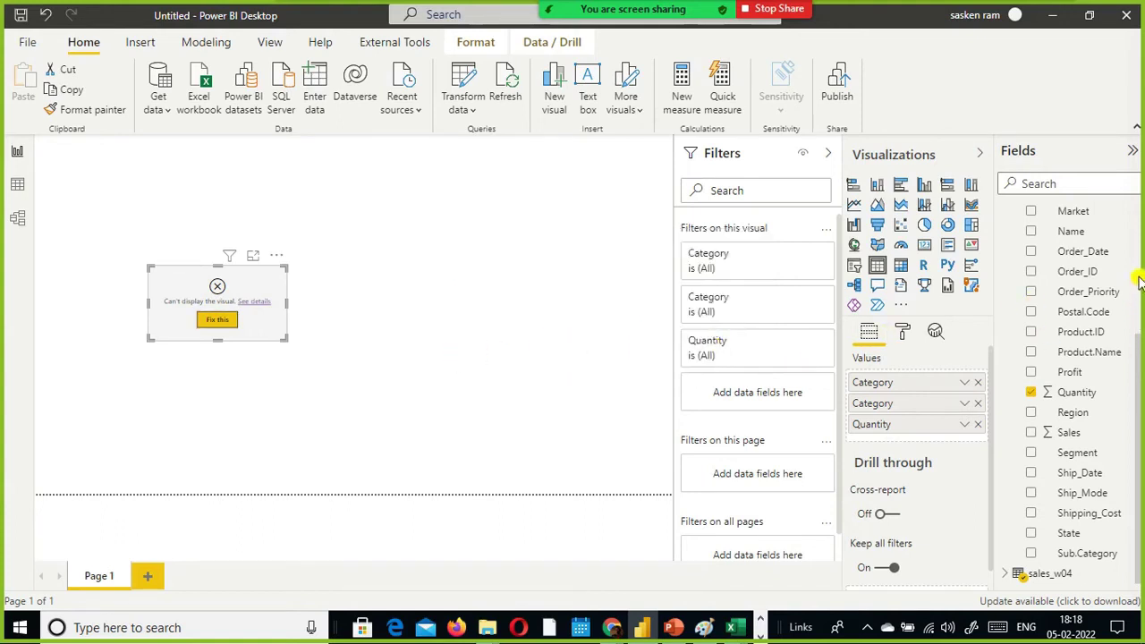
{"action": "scroll", "coordinate": [1121, 269], "scroll_direction": "up", "scroll_amount": 5}
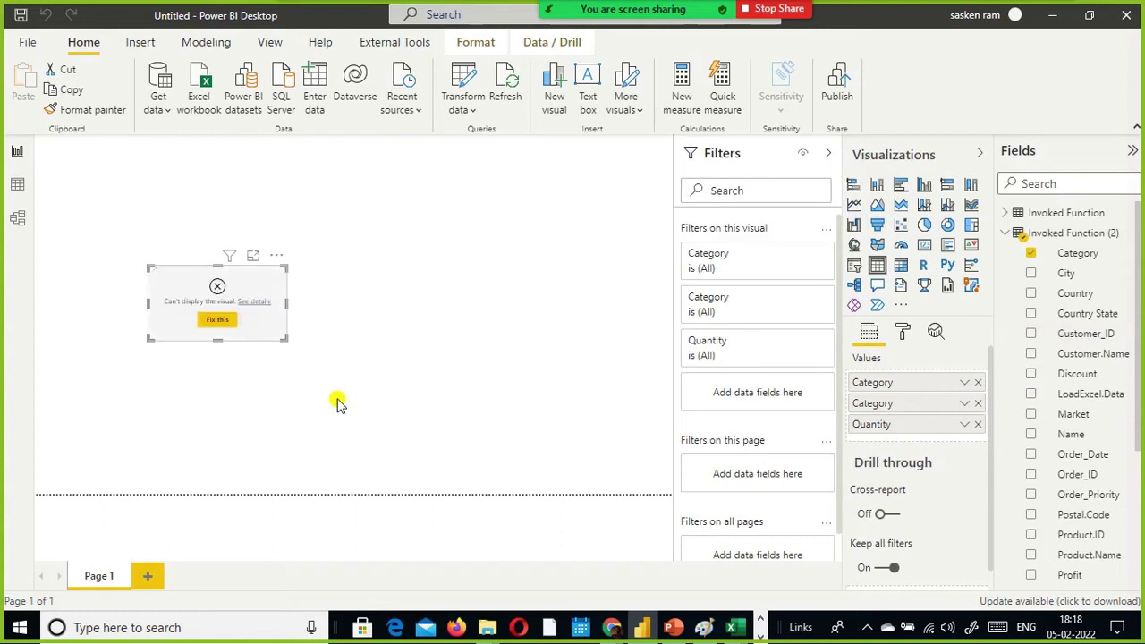
{"action": "left_click", "coordinate": [457, 325]}
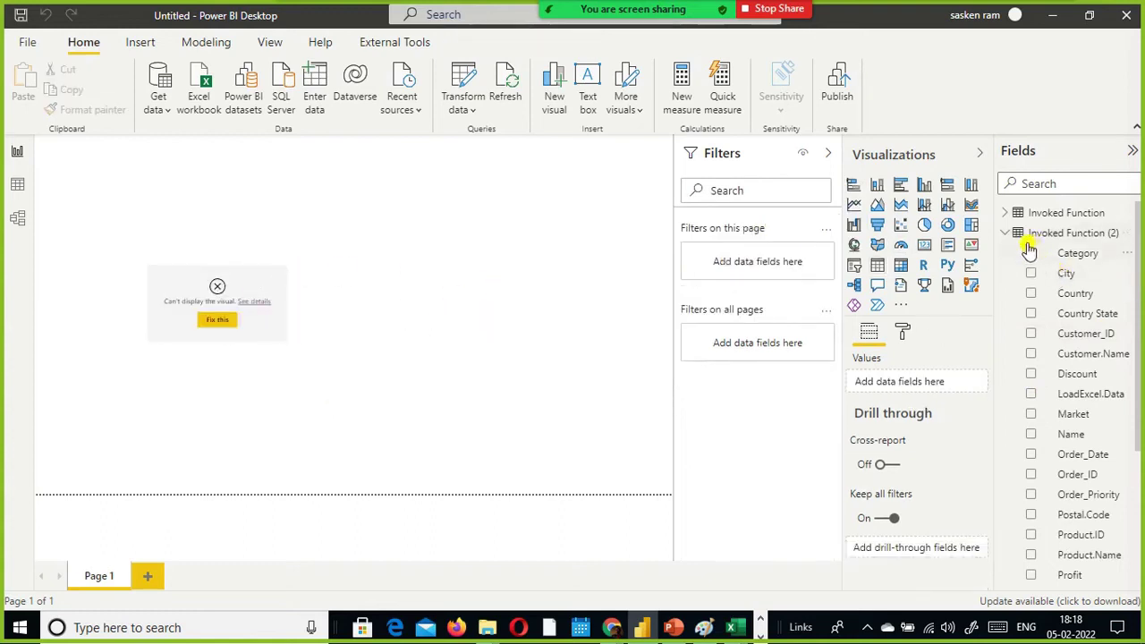
{"action": "mouse_move", "coordinate": [217, 299]}
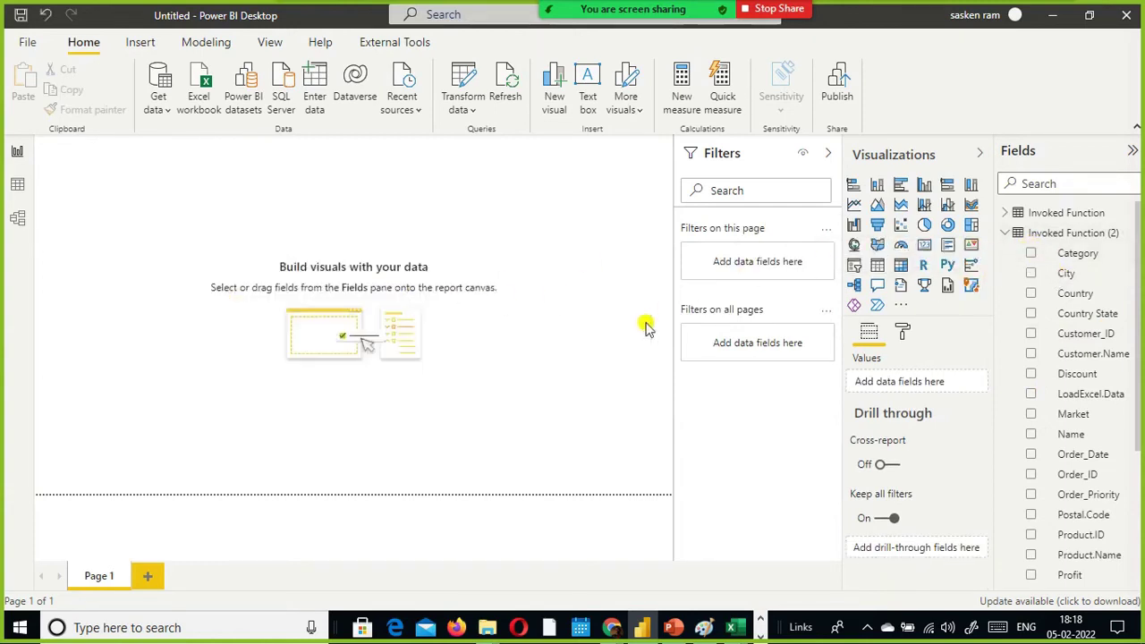
Insert a new table visual away from the page corner and fill it with Category and Quantity from Invoked Function (2).
{"action": "left_click", "coordinate": [877, 266]}
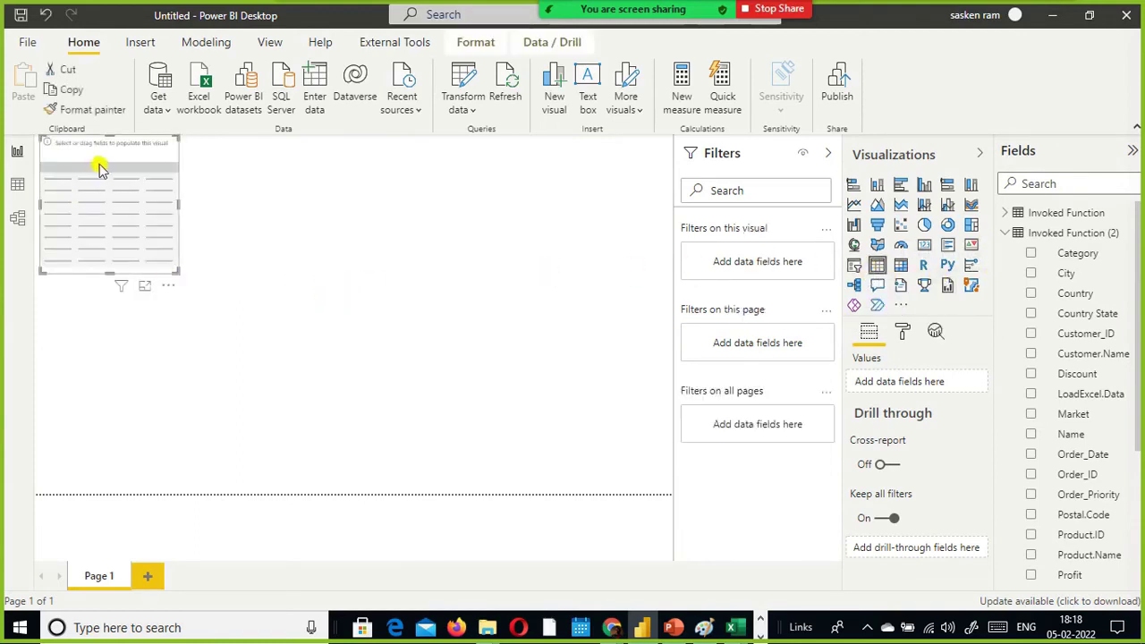
{"action": "left_click_drag", "start_coordinate": [165, 174], "coordinate": [255, 268]}
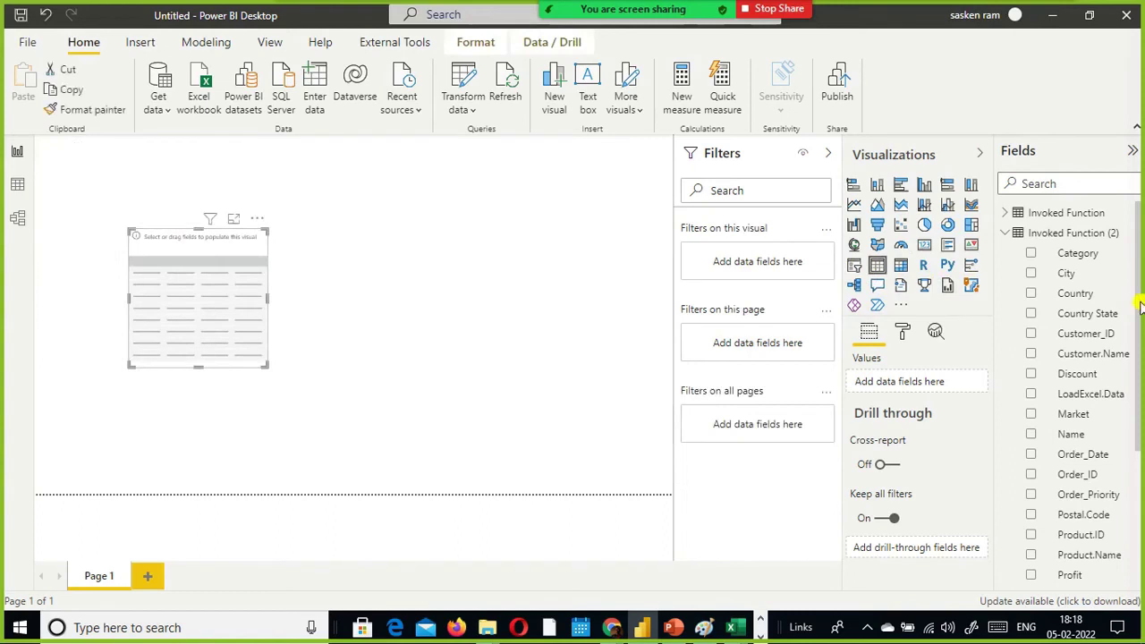
{"action": "left_click", "coordinate": [1031, 256]}
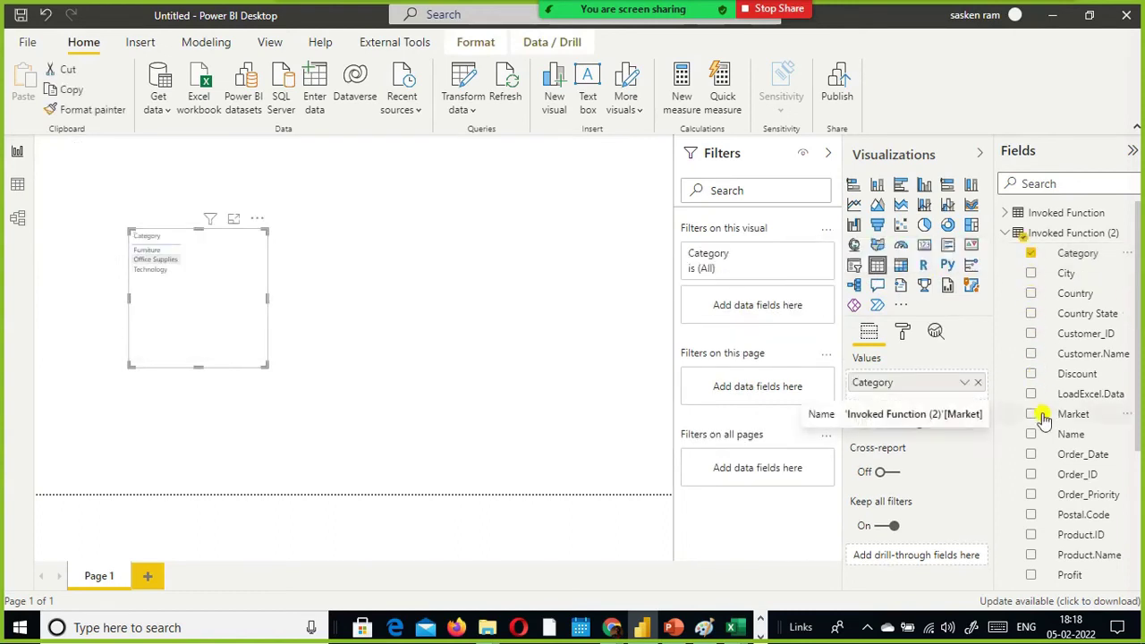
{"action": "scroll", "coordinate": [1042, 418], "scroll_direction": "down", "scroll_amount": 3}
{"action": "left_click", "coordinate": [1031, 481]}
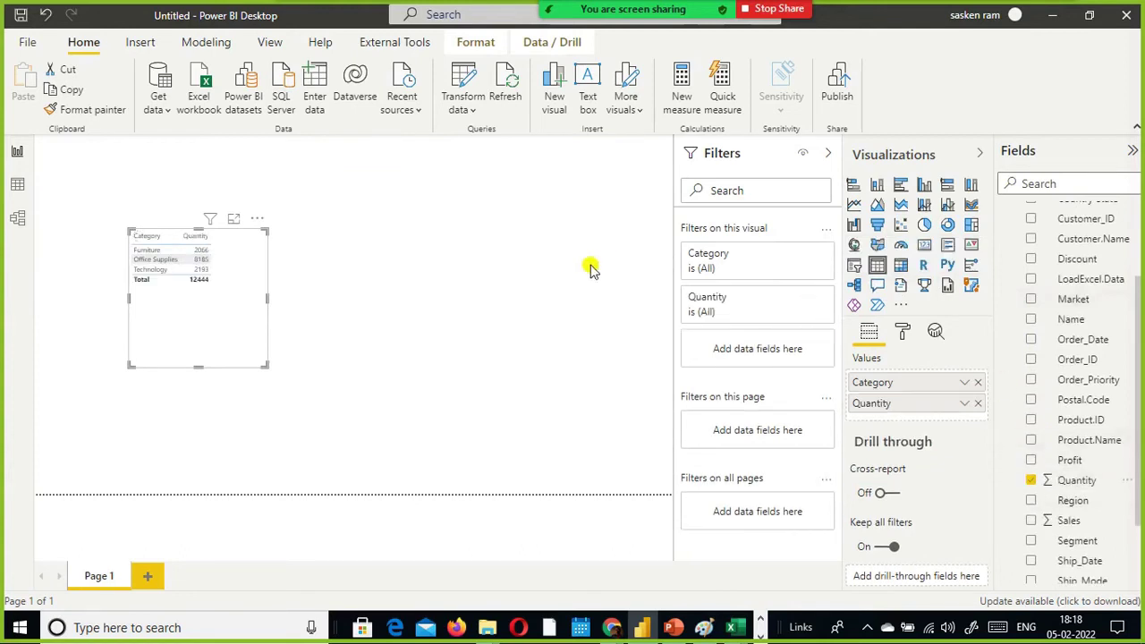
{"action": "scroll", "coordinate": [1083, 358], "scroll_direction": "up", "scroll_amount": 3}
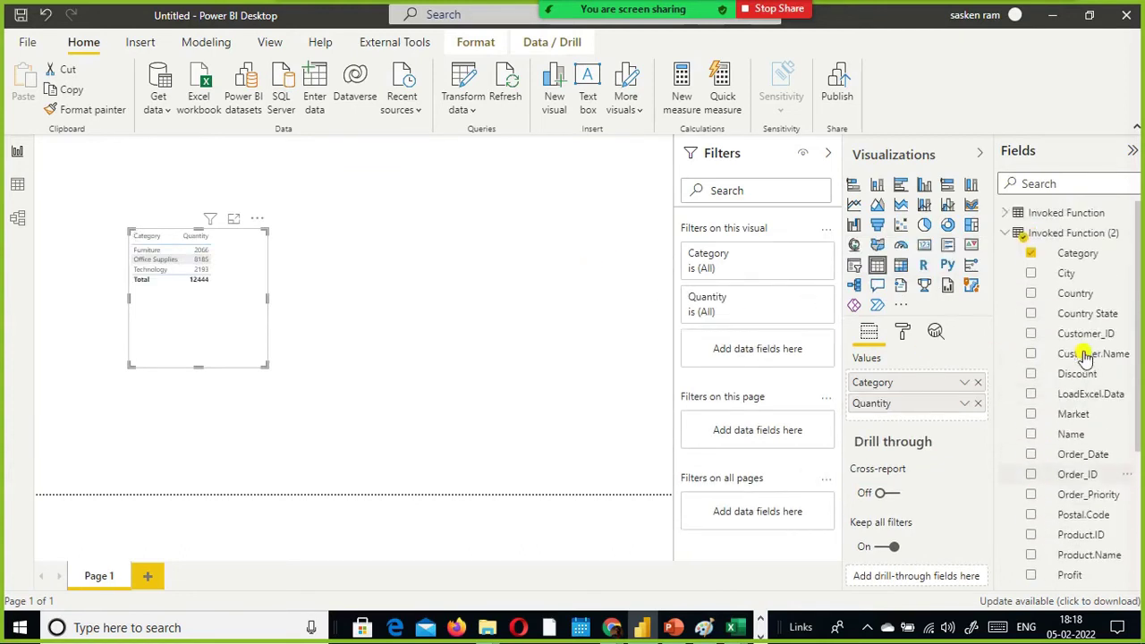
Reduce the height of the Category and Quantity table visual to fit just below its Total row.
{"action": "scroll", "coordinate": [1089, 374], "scroll_direction": "down", "scroll_amount": 3}
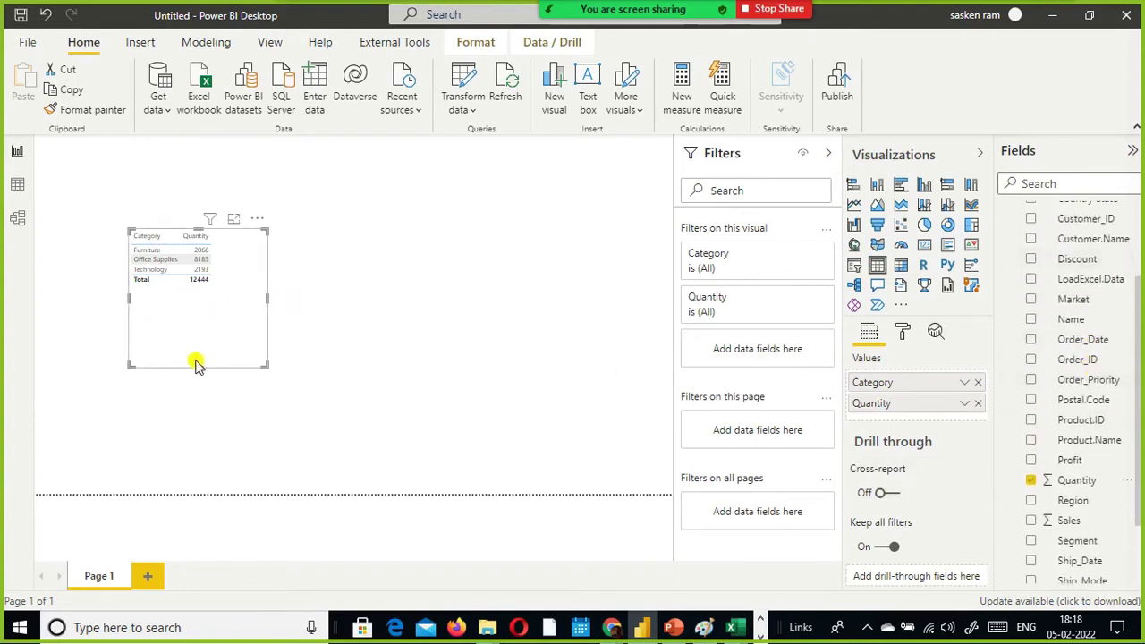
{"action": "left_click_drag", "start_coordinate": [194, 365], "coordinate": [204, 295]}
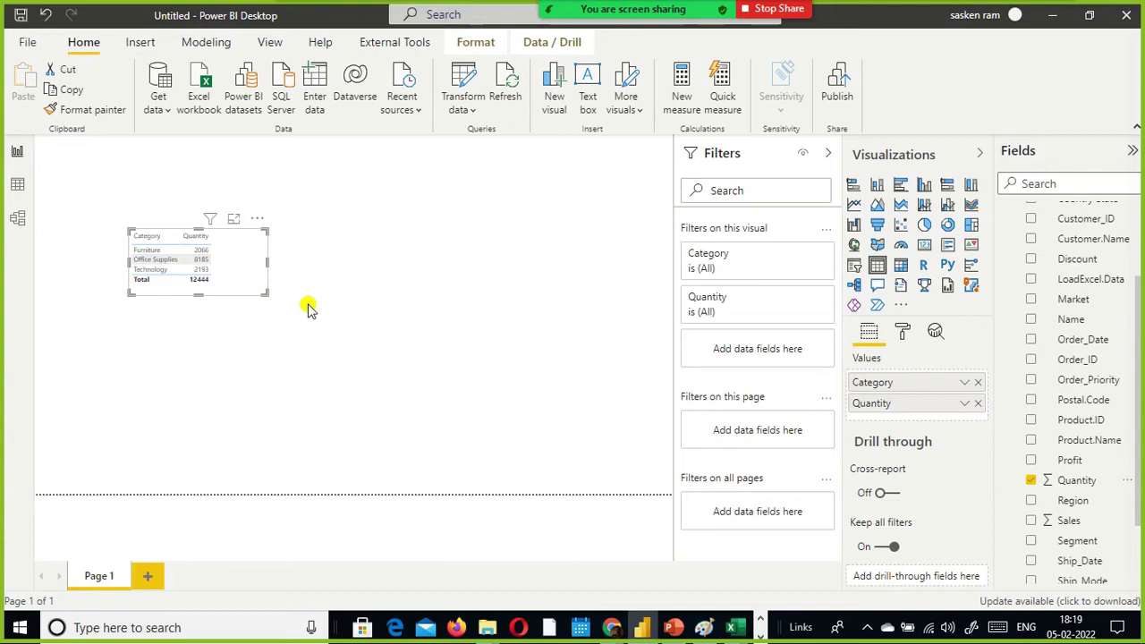
{"action": "left_click", "coordinate": [575, 256]}
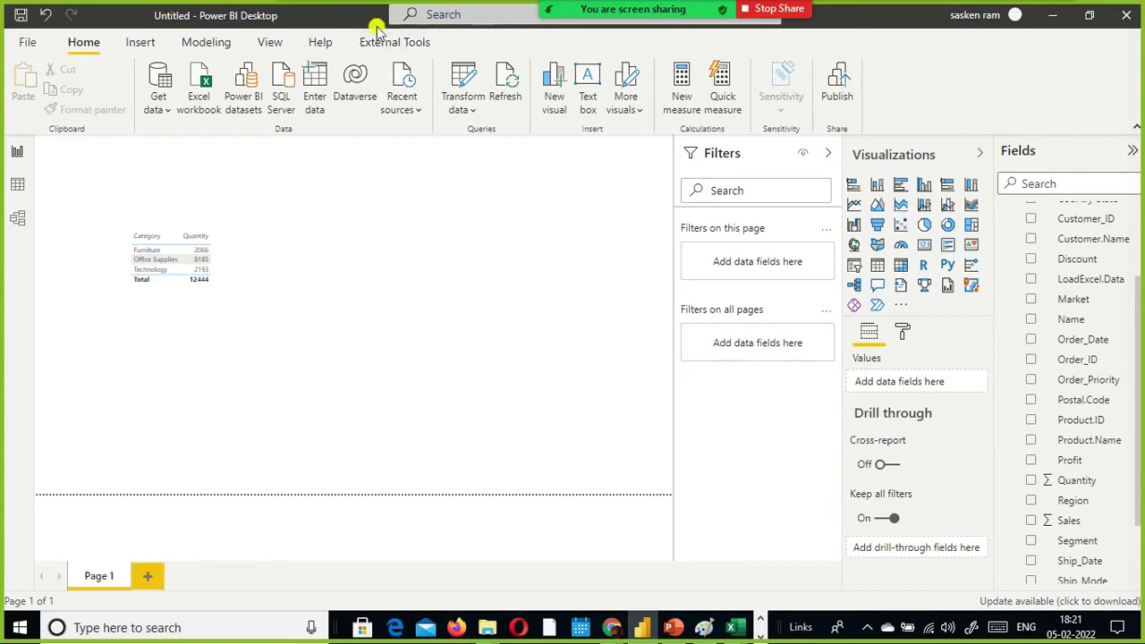
{"action": "double_click", "coordinate": [256, 12]}
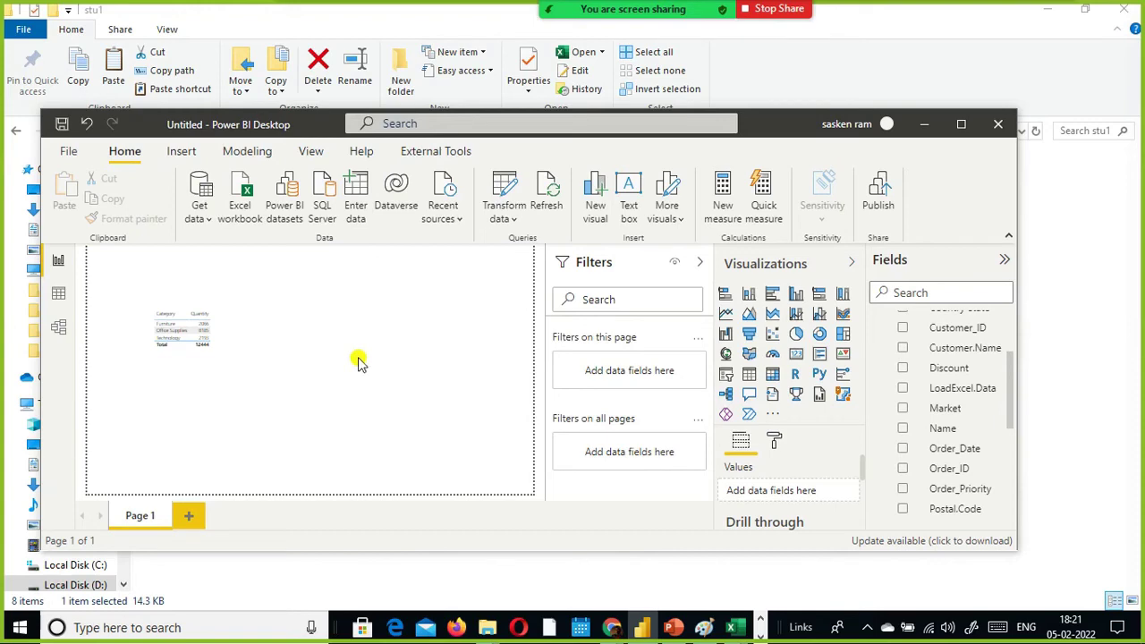
{"action": "left_click_drag", "start_coordinate": [756, 122], "coordinate": [768, 136]}
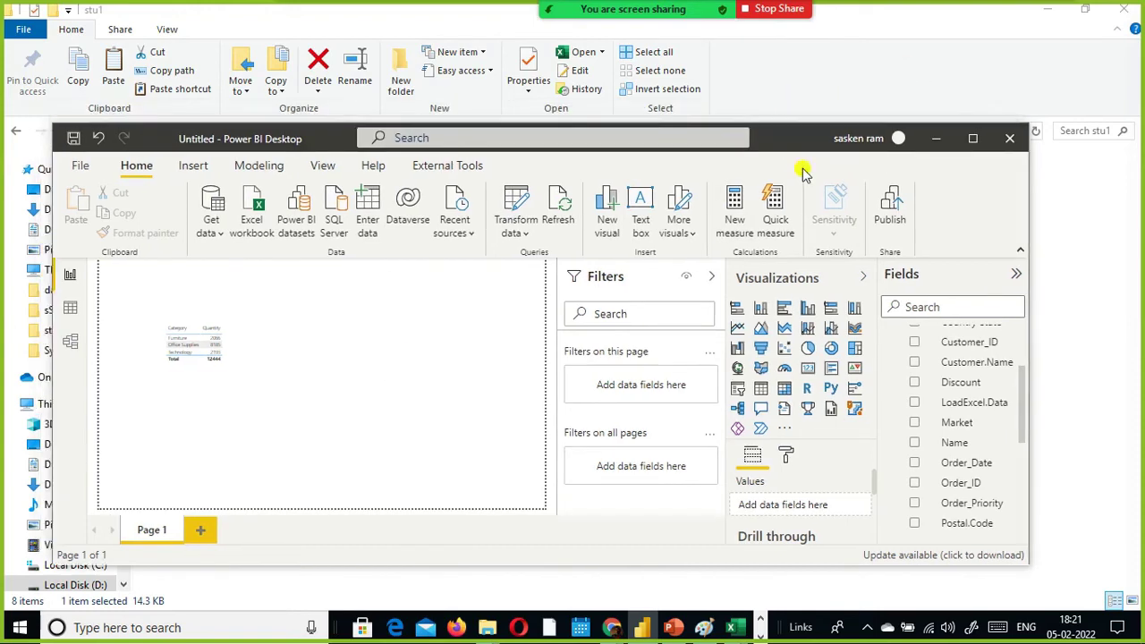
{"action": "left_click_drag", "start_coordinate": [802, 171], "coordinate": [894, 102]}
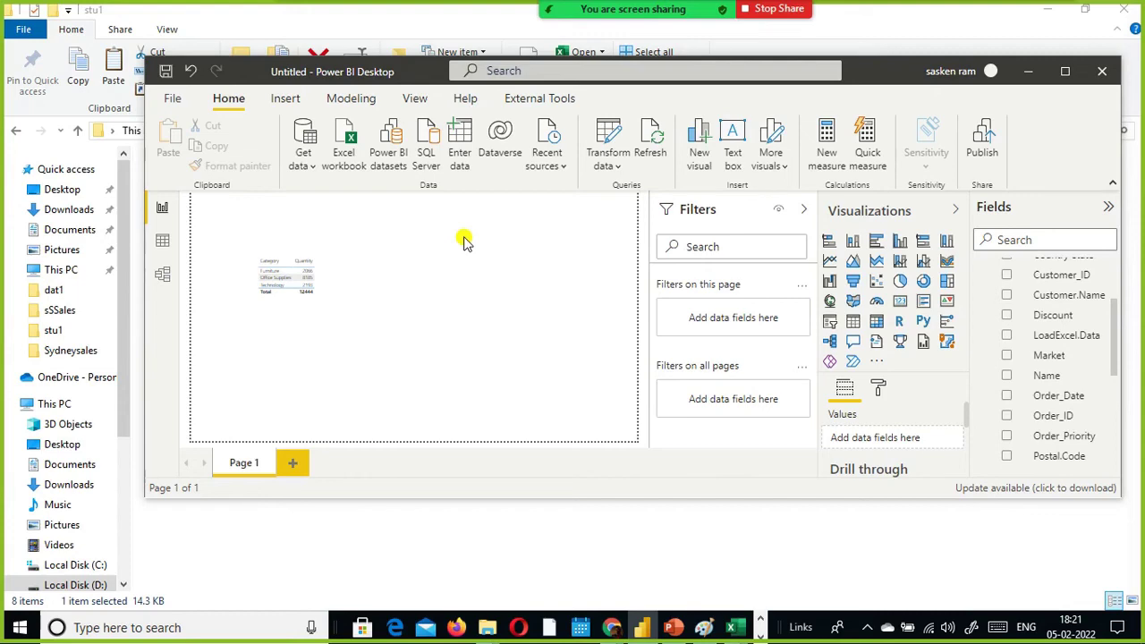
{"action": "left_click_drag", "start_coordinate": [294, 74], "coordinate": [285, 50]}
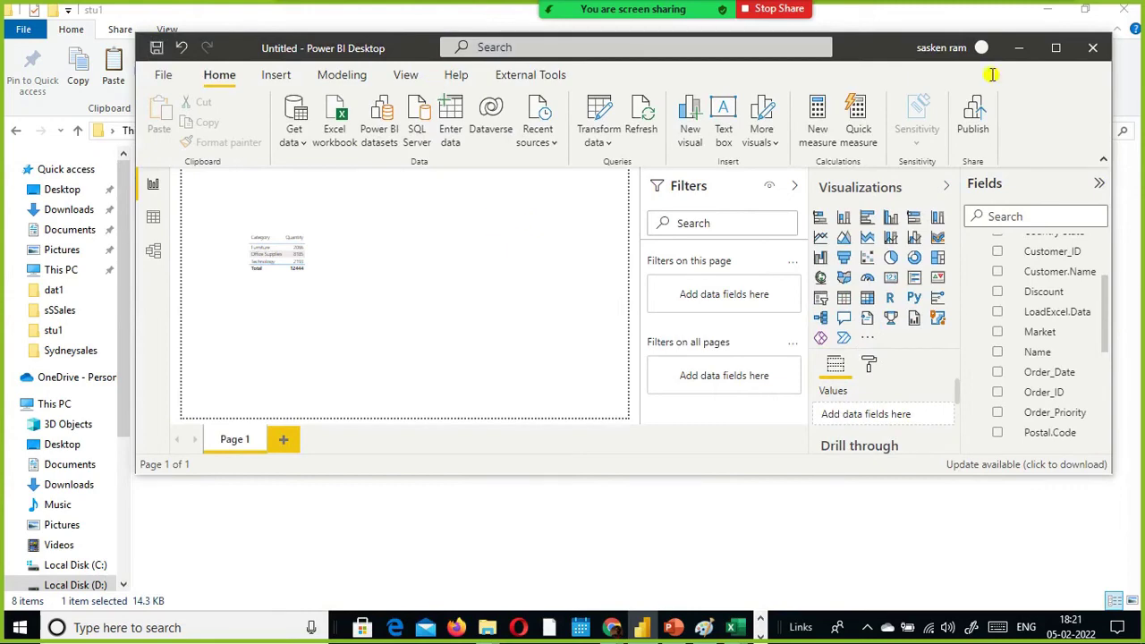
{"action": "left_click", "coordinate": [1056, 55]}
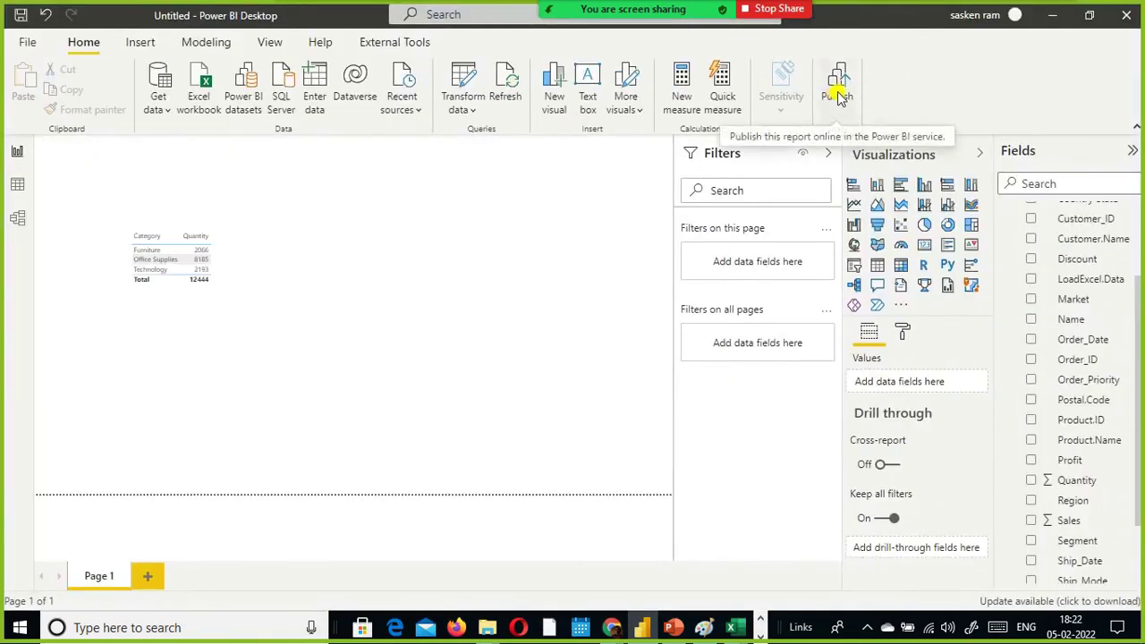
Start publishing the report and save it in the dat1 folder as demoCombinemultiplesheet.
{"action": "left_click", "coordinate": [838, 96]}
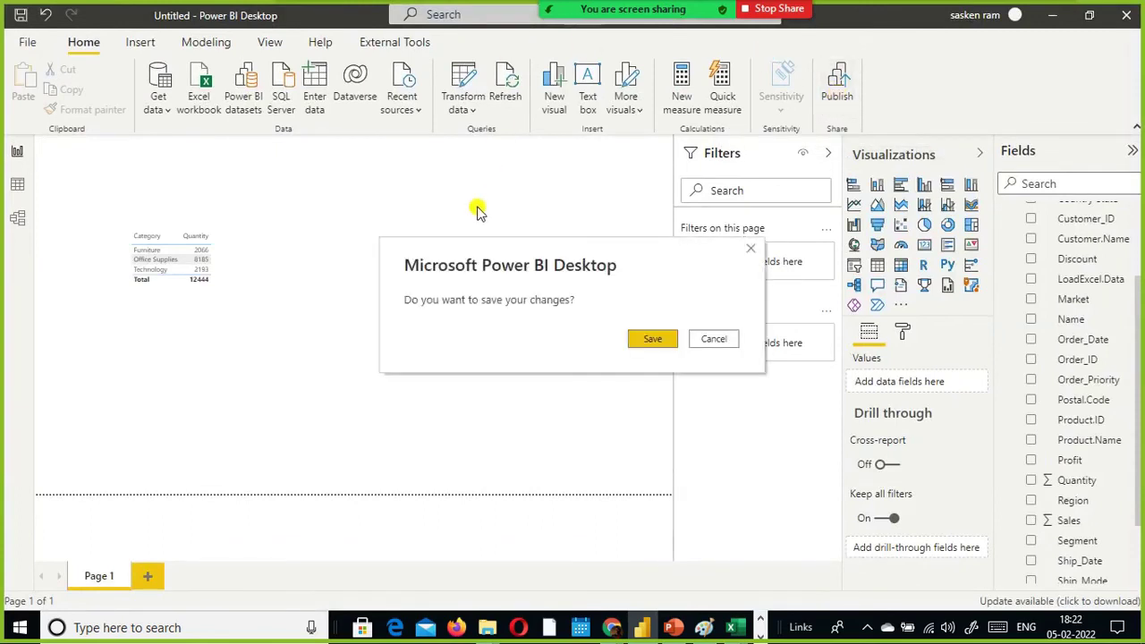
{"action": "left_click", "coordinate": [654, 339]}
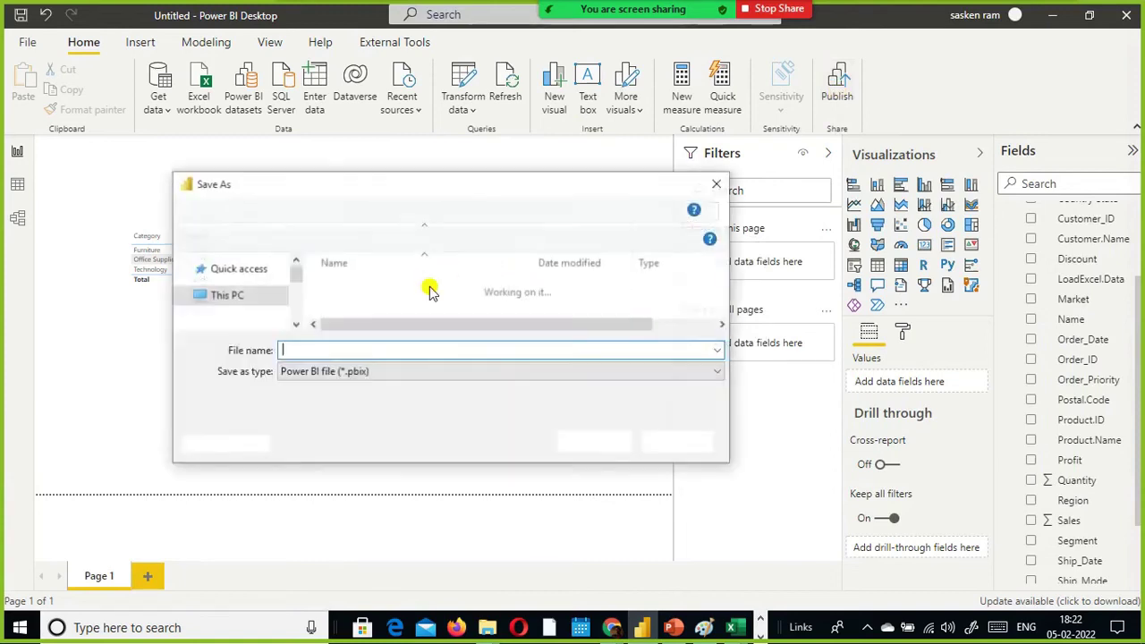
{"action": "type", "text": "de"}
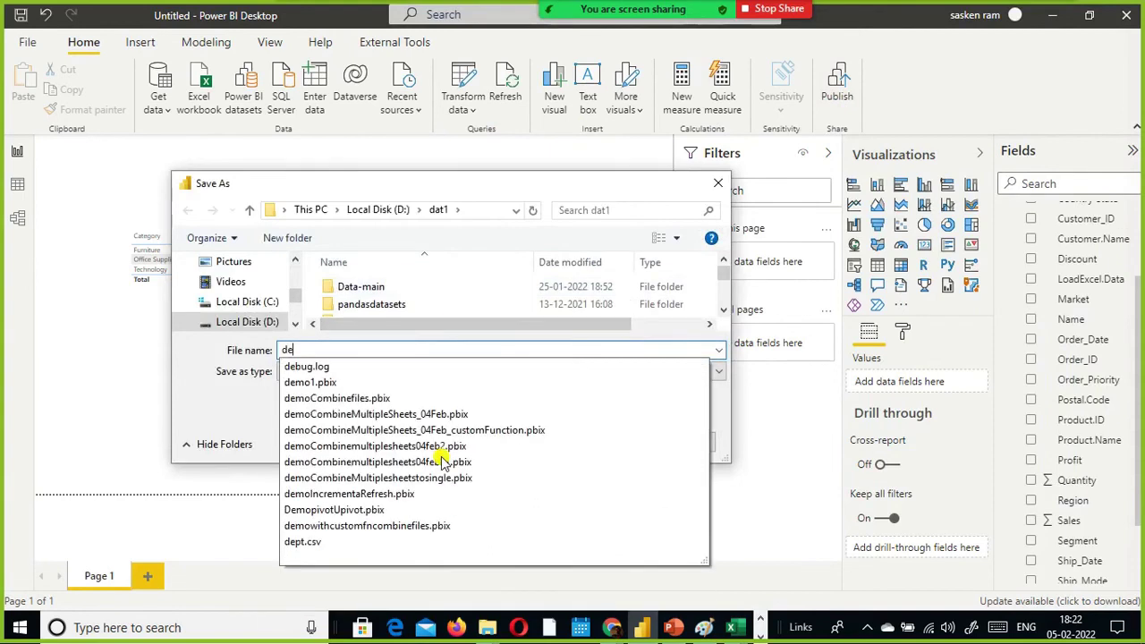
{"action": "type", "text": "momod"}
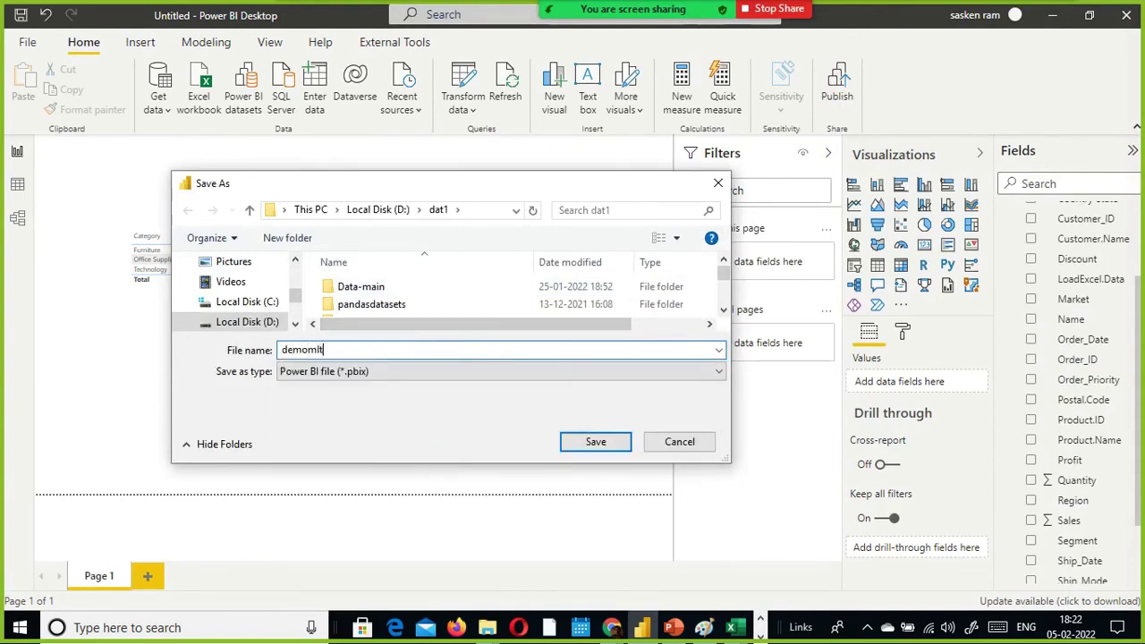
{"action": "key", "text": "BackSpace"}
{"action": "key", "text": "BackSpace"}
{"action": "key", "text": "BackSpace"}
{"action": "key", "text": "BackSpace"}
{"action": "key", "text": "BackSpace"}
{"action": "key", "text": "BackSpace"}
{"action": "key", "text": "BackSpace"}
{"action": "type", "text": "demomultiplesheetComne"}
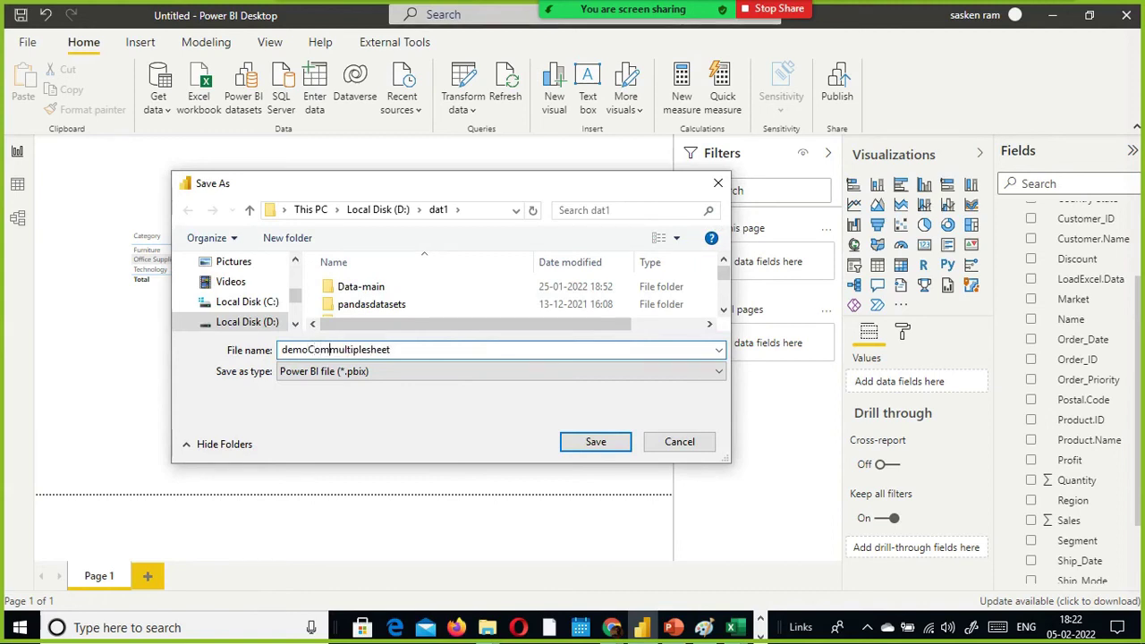
{"action": "key", "text": "BackSpace"}
{"action": "key", "text": "BackSpace"}
{"action": "type", "text": "bine"}
{"action": "left_click", "coordinate": [561, 199]}
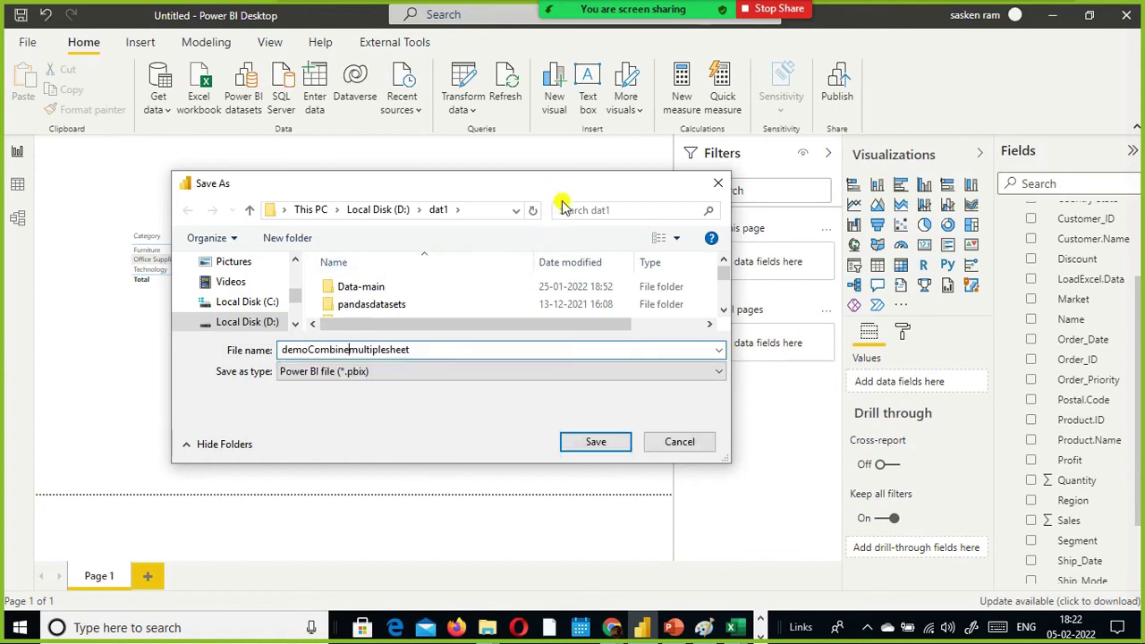
{"action": "left_click", "coordinate": [595, 442]}
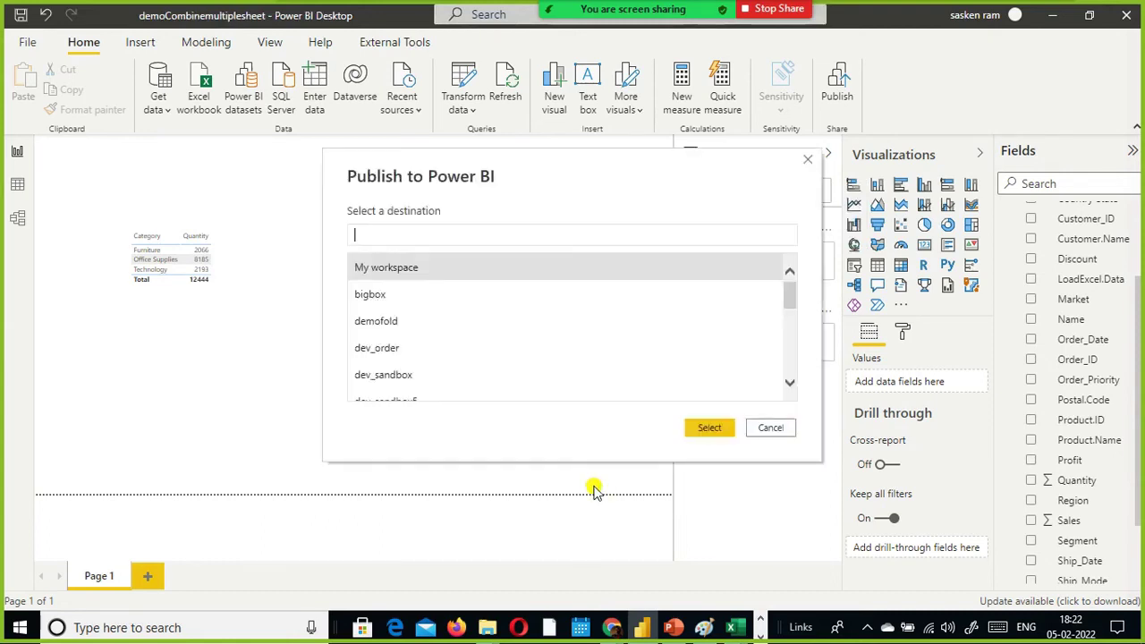
Publish the report to the dev3_Sandbox workspace and dismiss the publishing dialog.
{"action": "scroll", "coordinate": [572, 376], "scroll_direction": "down", "scroll_amount": 1}
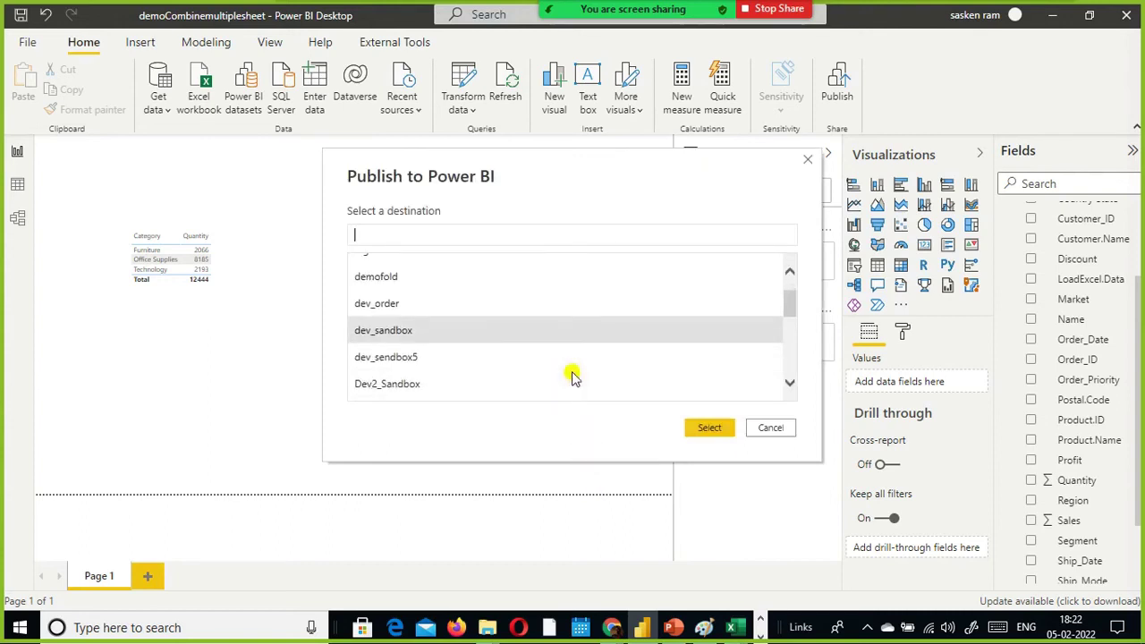
{"action": "scroll", "coordinate": [556, 371], "scroll_direction": "down", "scroll_amount": 1}
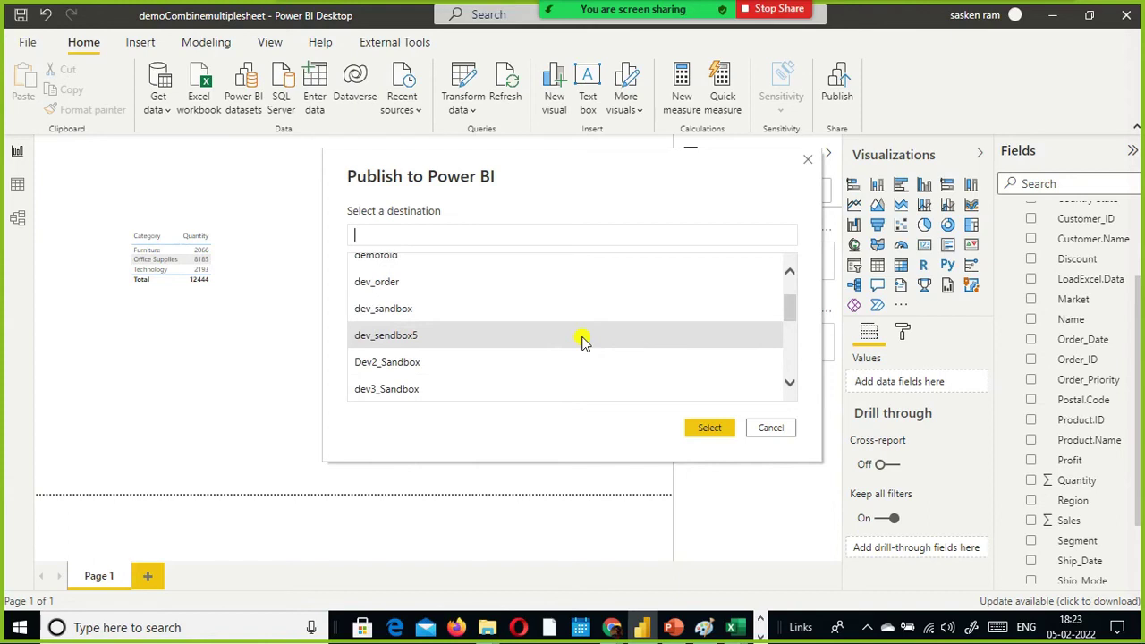
{"action": "scroll", "coordinate": [581, 341], "scroll_direction": "down", "scroll_amount": 1}
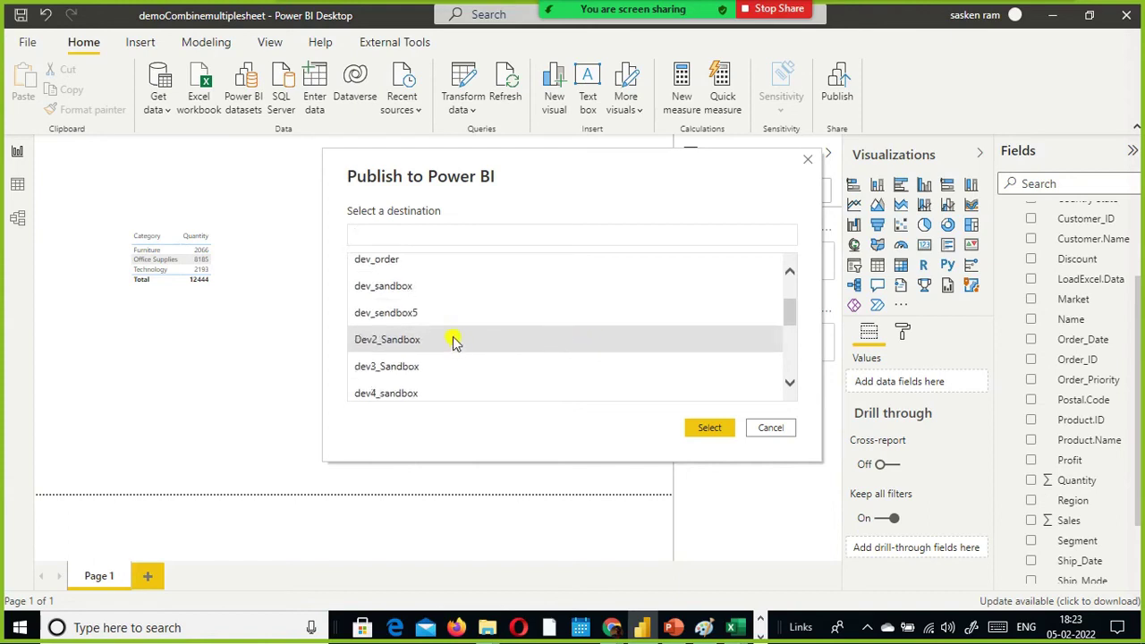
{"action": "double_click", "coordinate": [387, 365]}
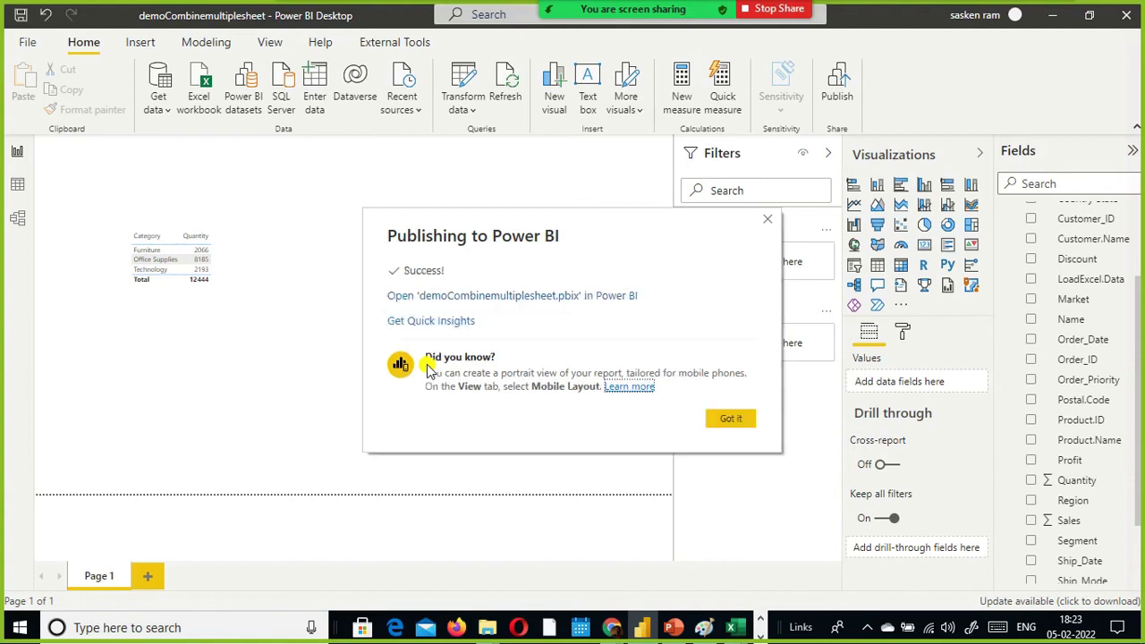
{"action": "left_click", "coordinate": [742, 426]}
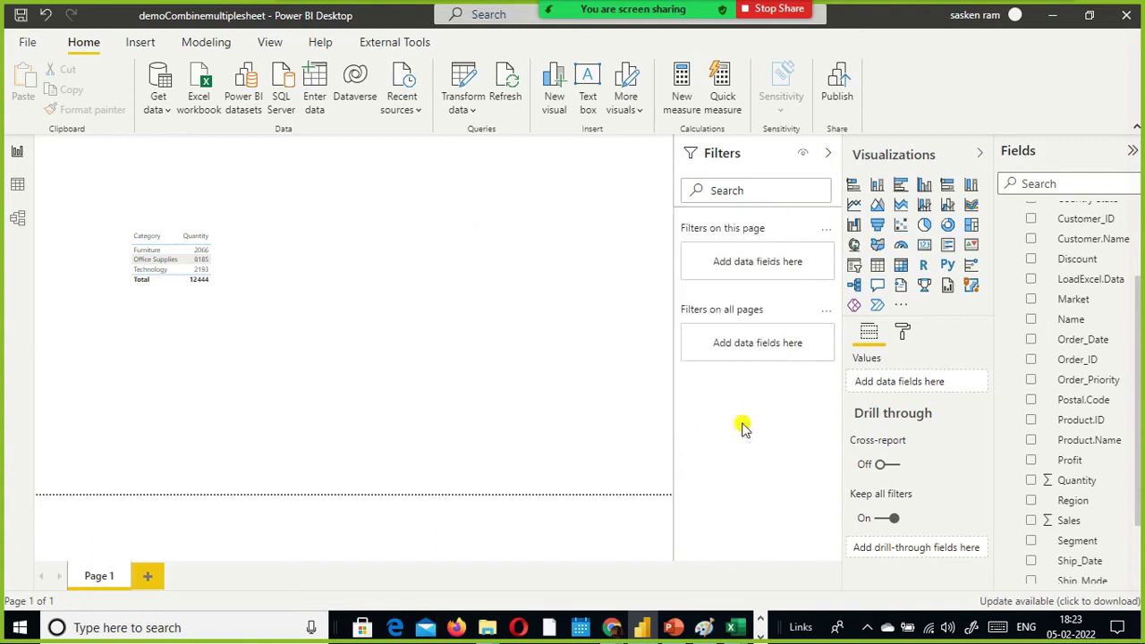
Switch to the Power BI service in Chrome, reload the dev3_Sandbox workspace, and open the demoCombinemultiplesheet report in a separate browser tab.
{"action": "left_click", "coordinate": [610, 624]}
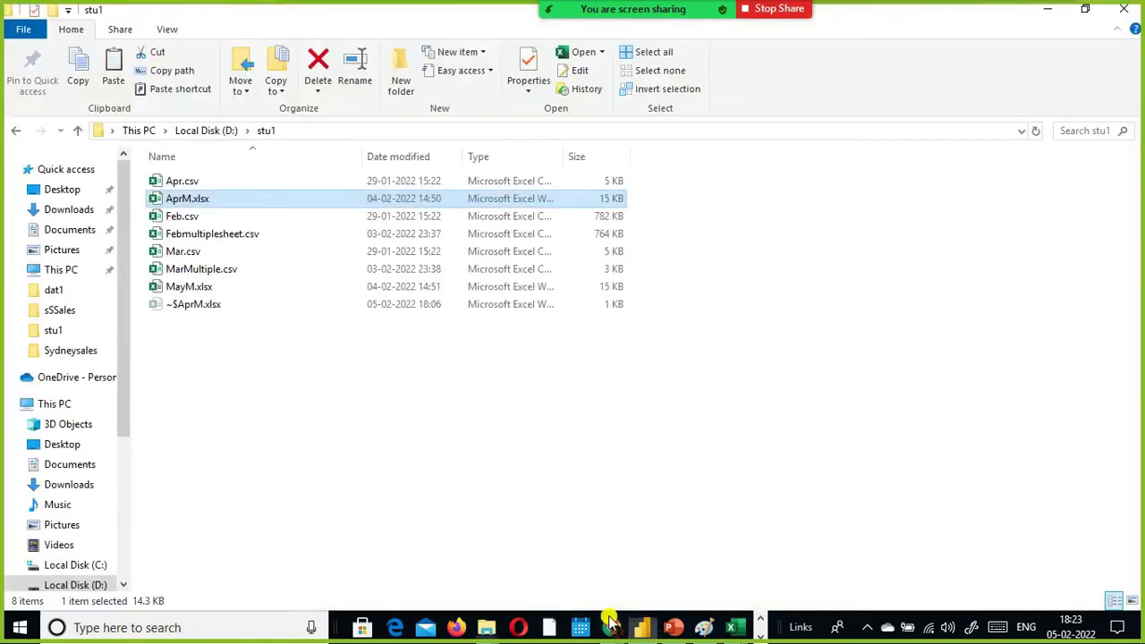
{"action": "left_click", "coordinate": [664, 586]}
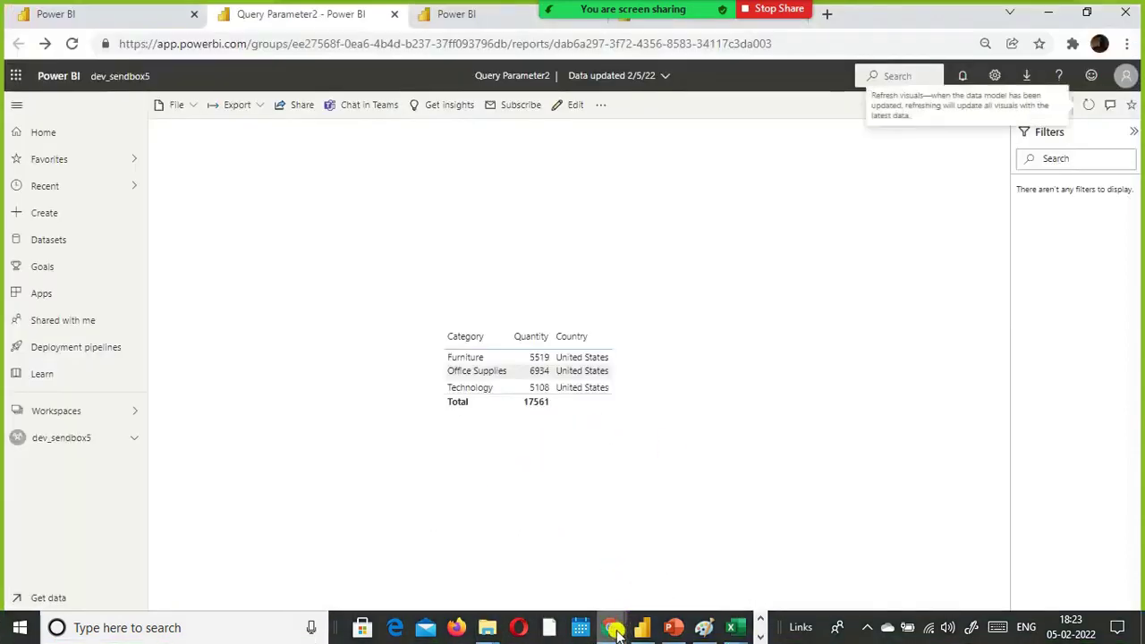
{"action": "left_click", "coordinate": [129, 20]}
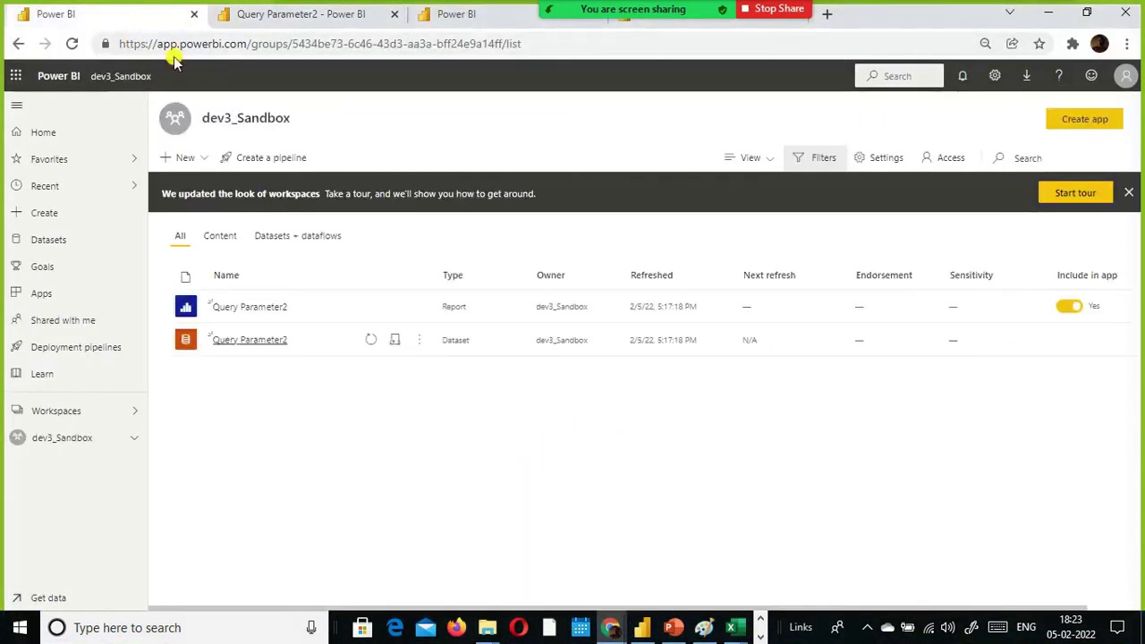
{"action": "left_click", "coordinate": [49, 445]}
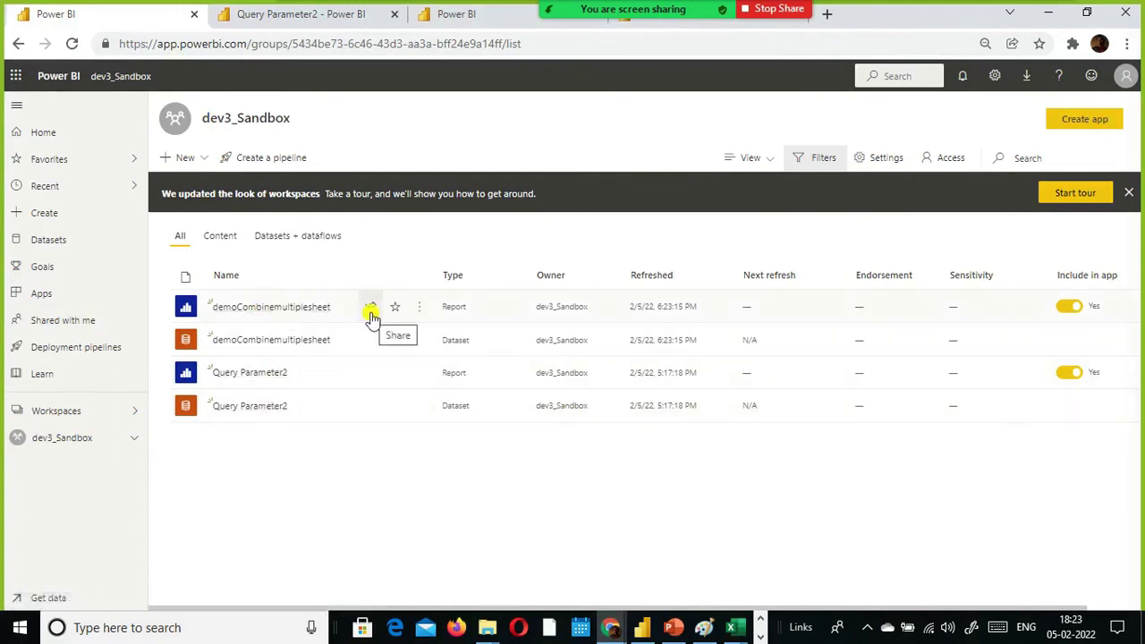
{"action": "right_click", "coordinate": [324, 313]}
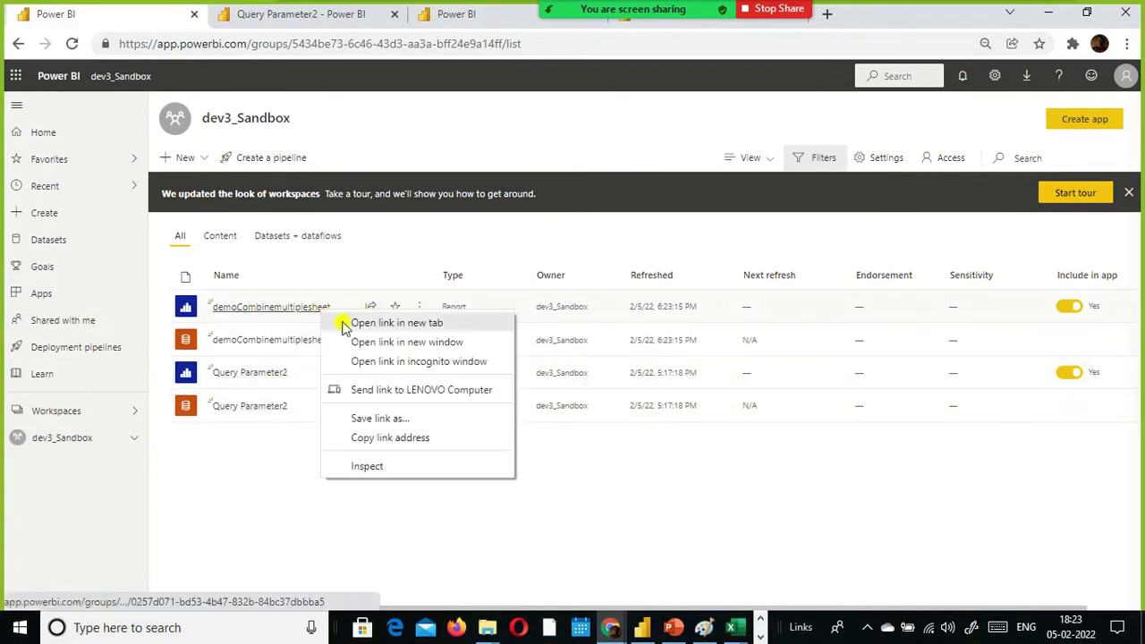
{"action": "left_click", "coordinate": [396, 323]}
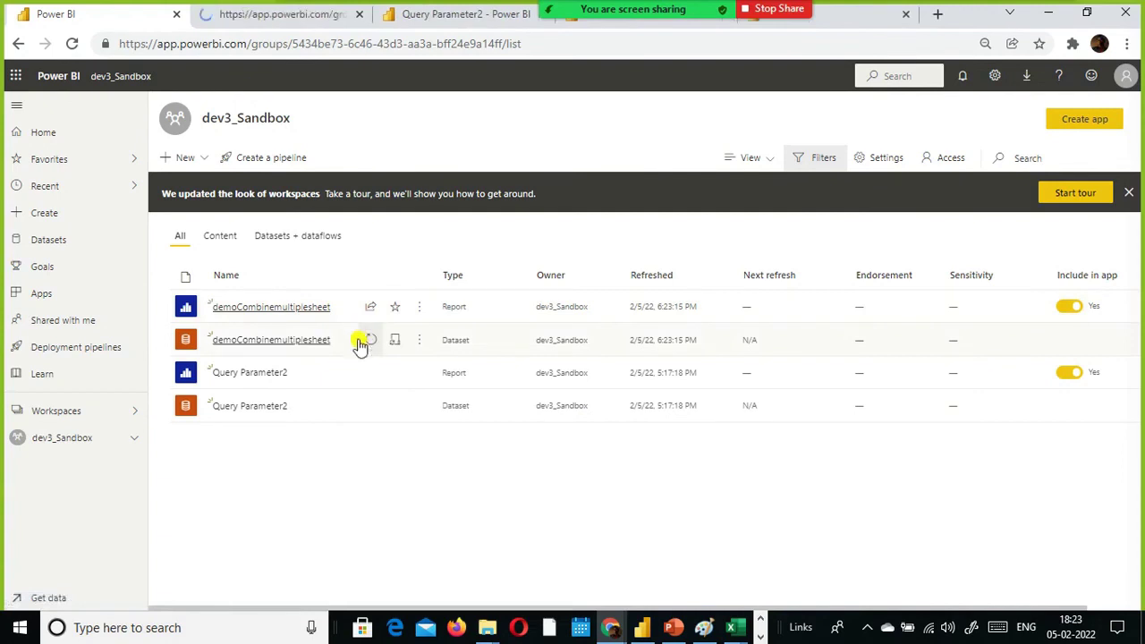
{"action": "left_click", "coordinate": [264, 14]}
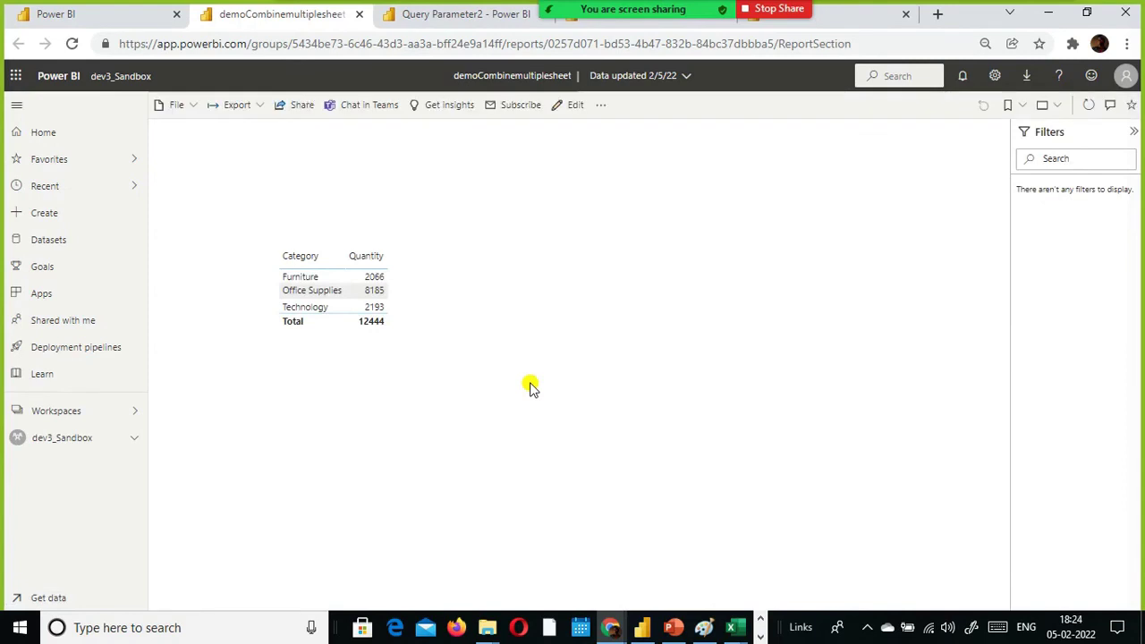
Switch to the Sydneysales folder in File Explorer and permanently delete the AprM.xlsx workbook.
{"action": "left_click", "coordinate": [136, 26]}
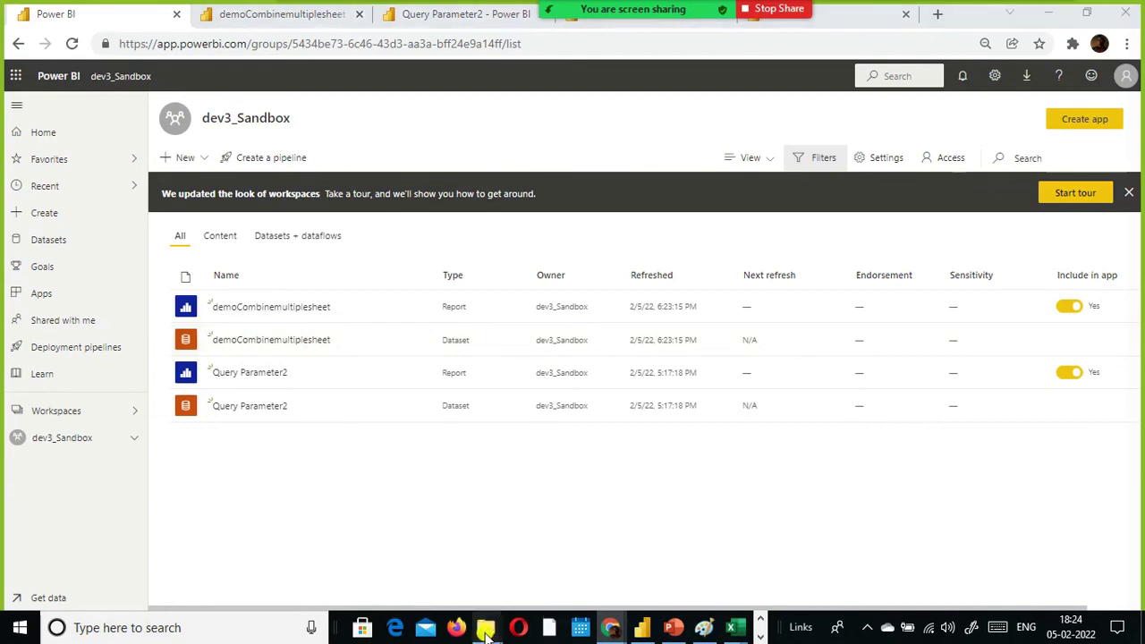
{"action": "mouse_move", "coordinate": [486, 627]}
{"action": "left_click", "coordinate": [440, 573]}
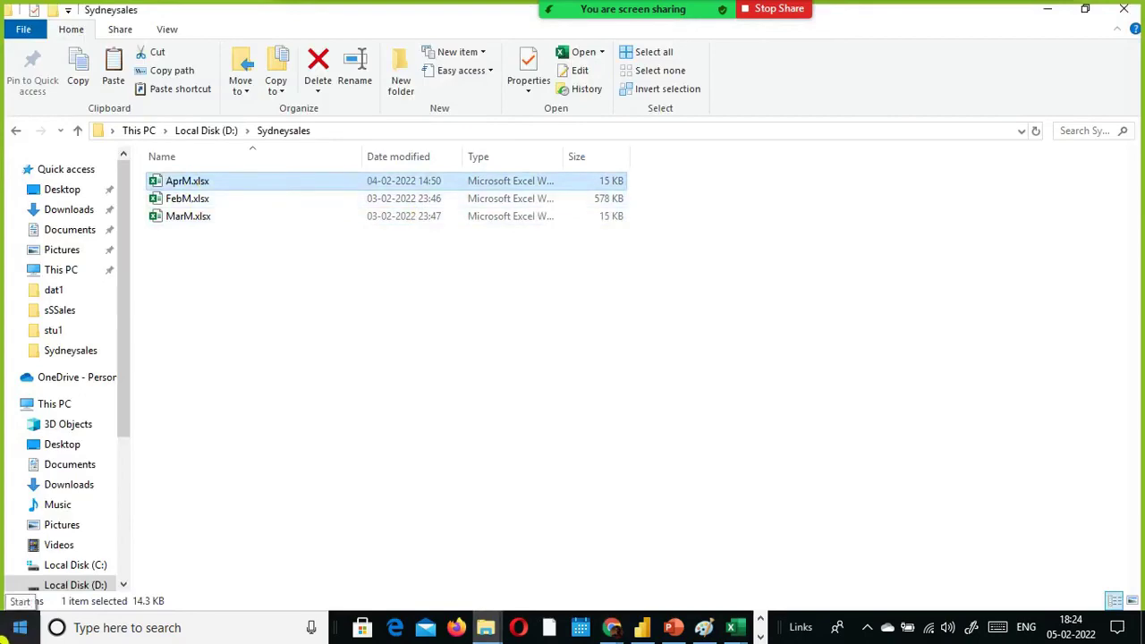
{"action": "key", "text": "shift+Delete"}
{"action": "key", "text": "Return"}
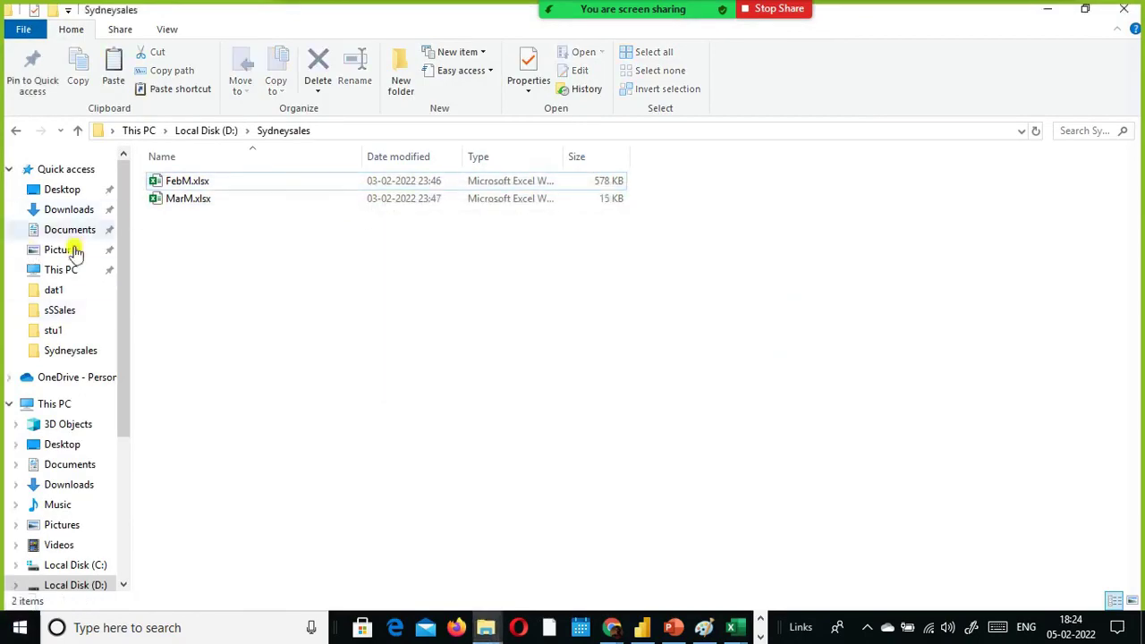
Return to the published demoCombinemultiplesheet report in Chrome and check its Category and Quantity table.
{"action": "key", "text": "alt+Tab"}
{"action": "key", "text": "alt+Tab"}
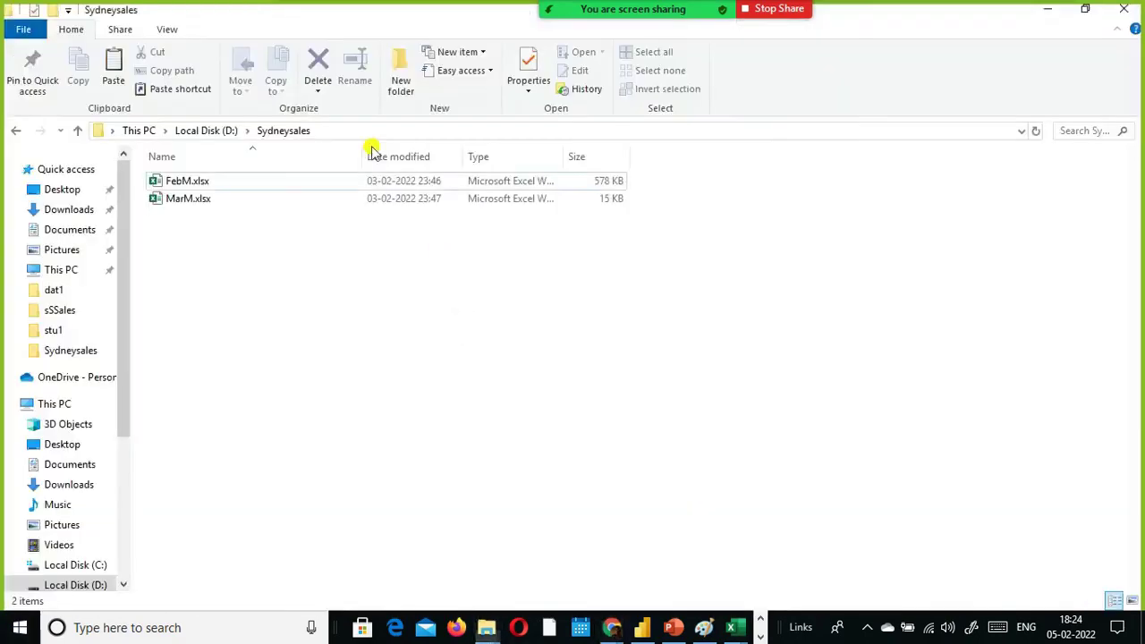
{"action": "key", "text": "alt+Tab"}
{"action": "left_click", "coordinate": [262, 19]}
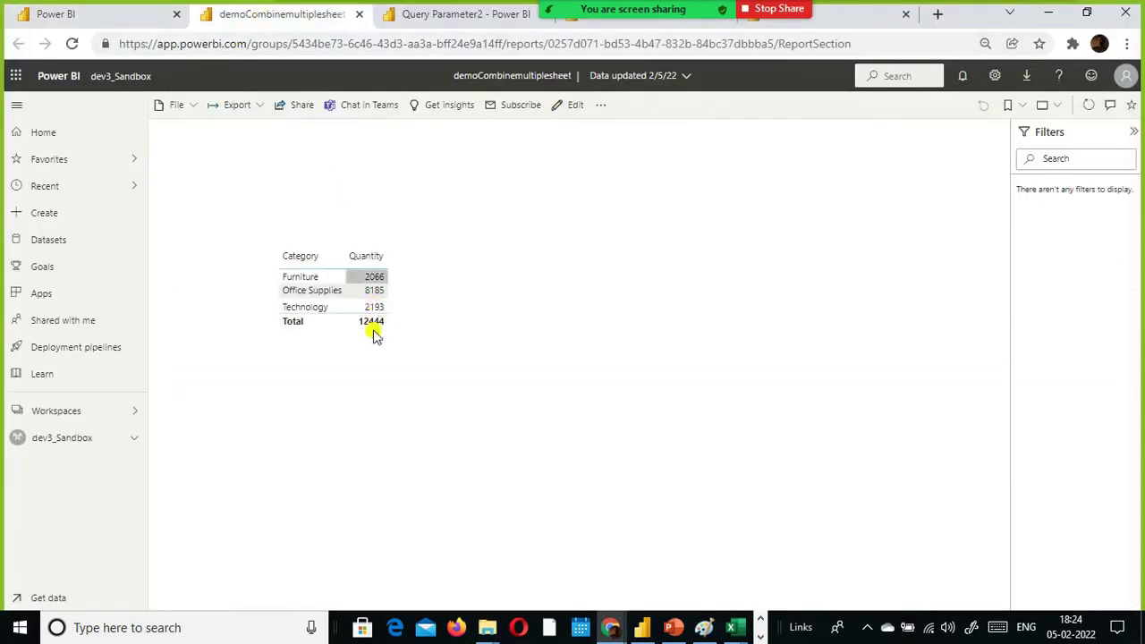
Request an immediate refresh of the demoCombinemultiplesheet dataset in dev3_Sandbox and open its scheduled refresh settings.
{"action": "left_click", "coordinate": [124, 22]}
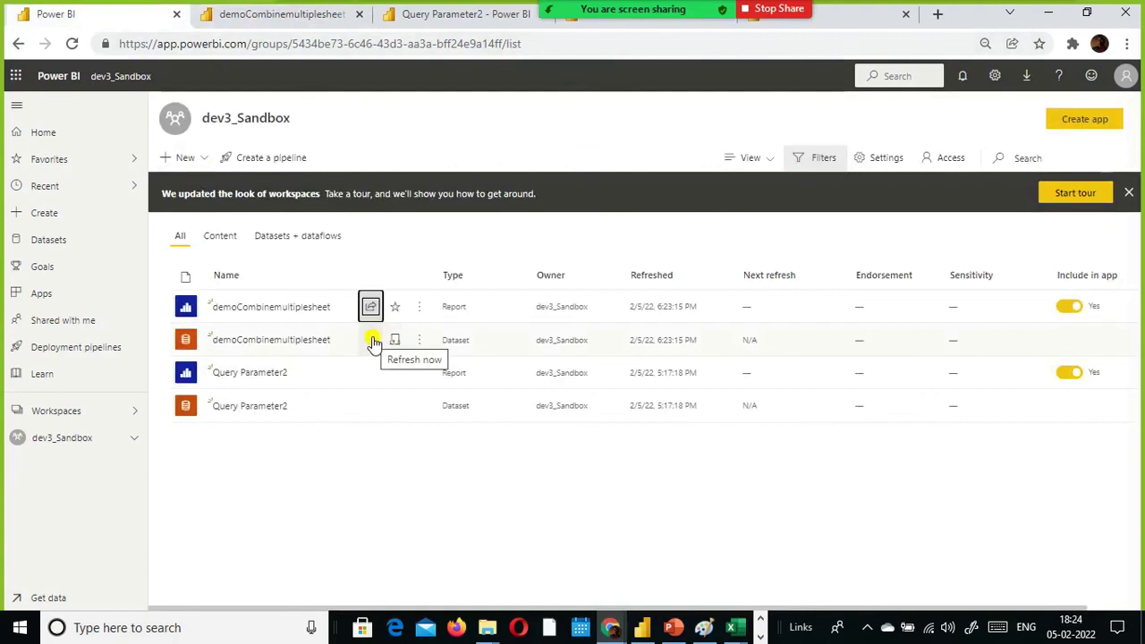
{"action": "left_click", "coordinate": [373, 340]}
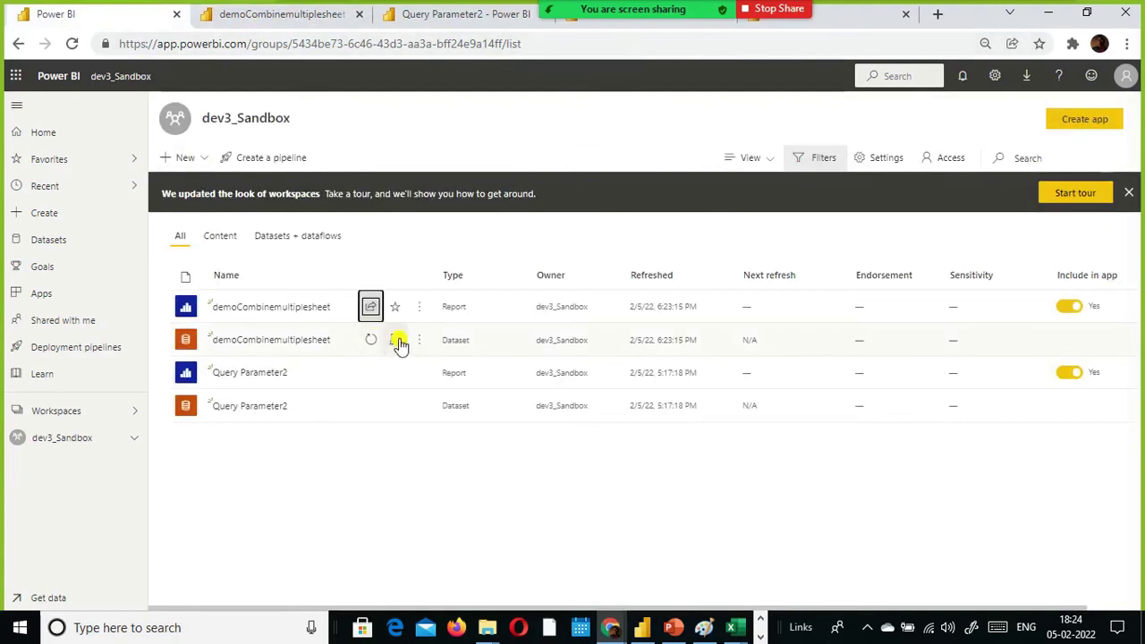
{"action": "left_click", "coordinate": [400, 344]}
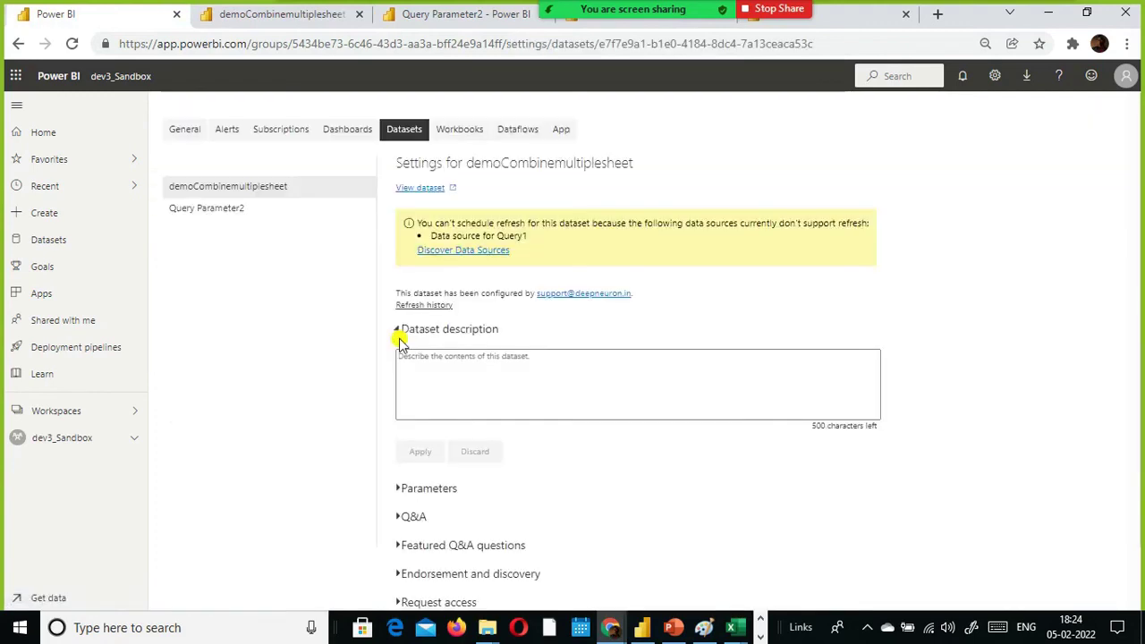
Expand the Parameters section in the demoCombinemultiplesheet dataset settings and review its contents.
{"action": "scroll", "coordinate": [814, 347], "scroll_direction": "down", "scroll_amount": 1}
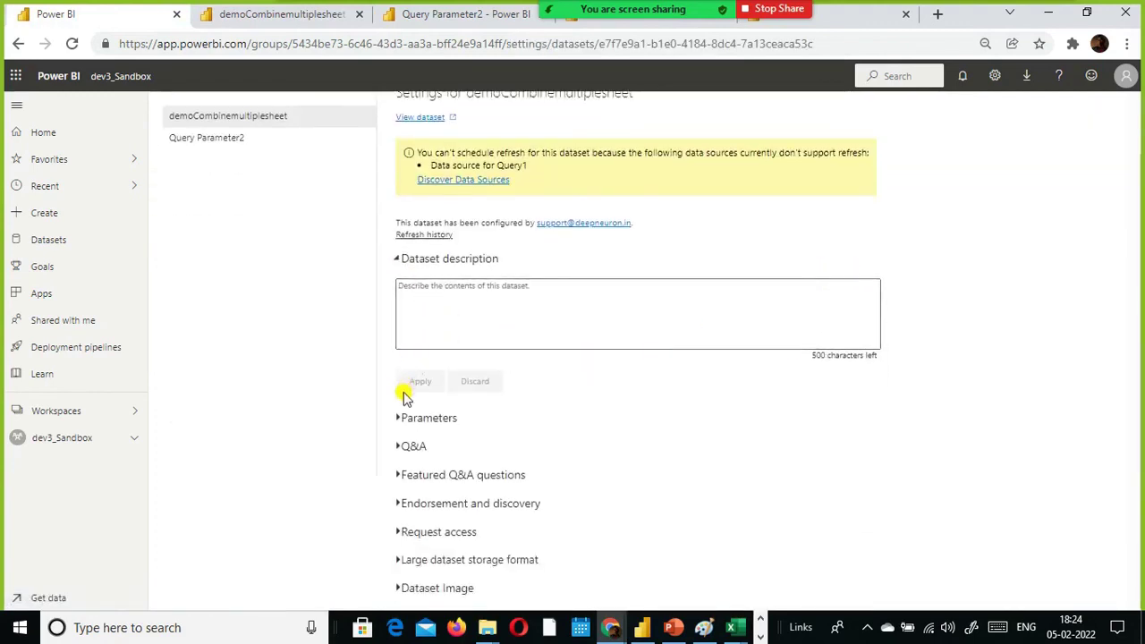
{"action": "left_click", "coordinate": [406, 421]}
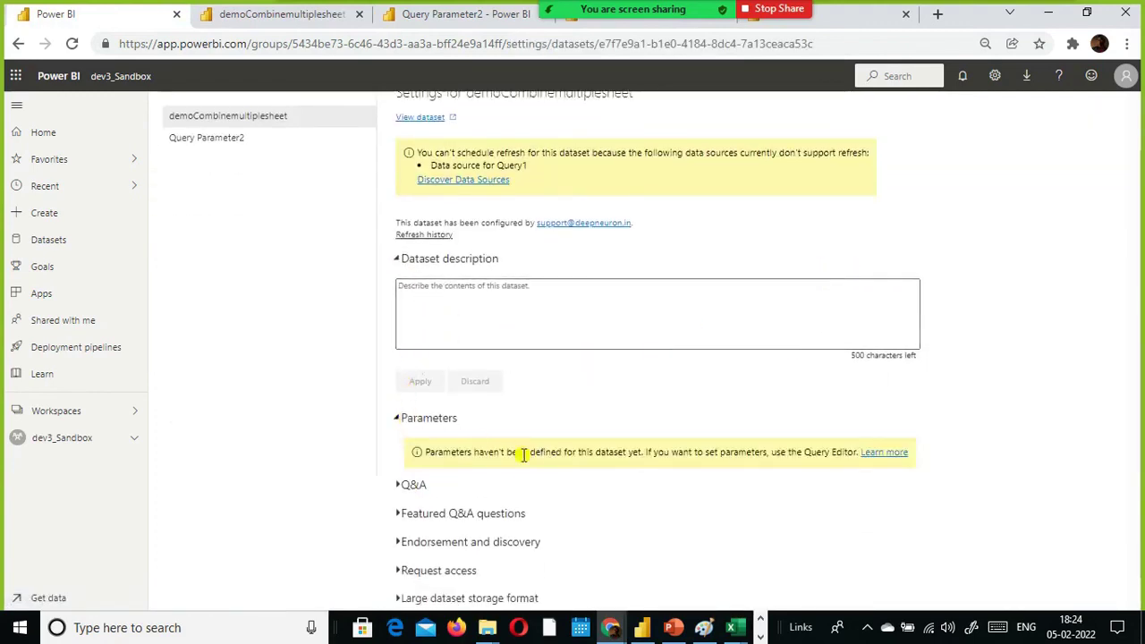
{"action": "scroll", "coordinate": [830, 486], "scroll_direction": "down", "scroll_amount": 1}
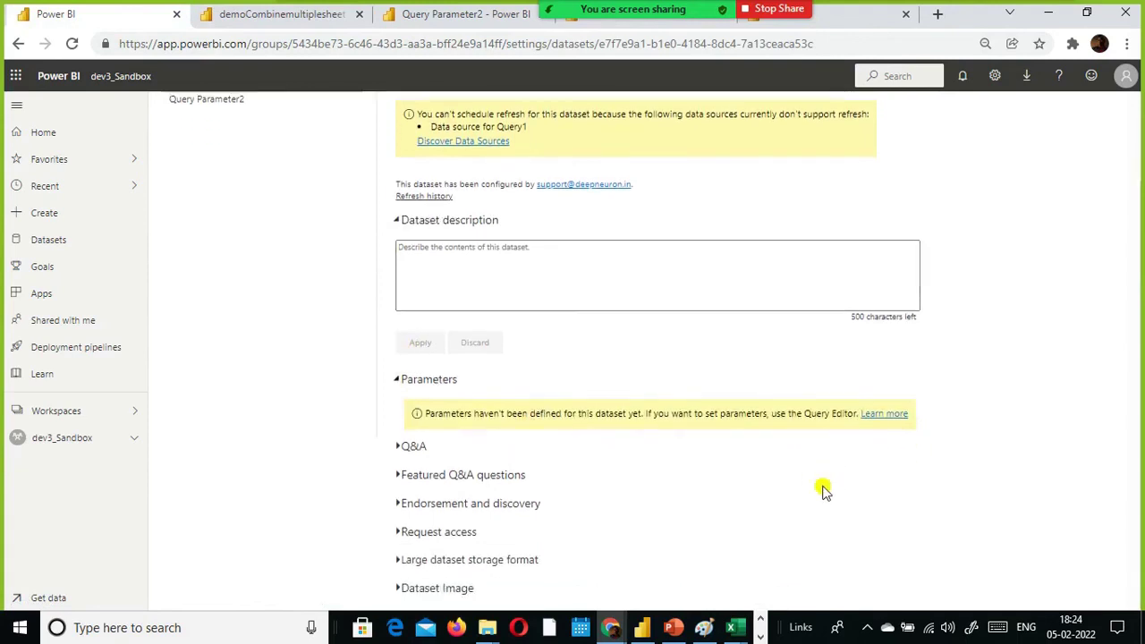
Discover the data sources of the demoCombinemultiplesheet dataset and check its scheduled refresh history.
{"action": "scroll", "coordinate": [823, 488], "scroll_direction": "up", "scroll_amount": 2}
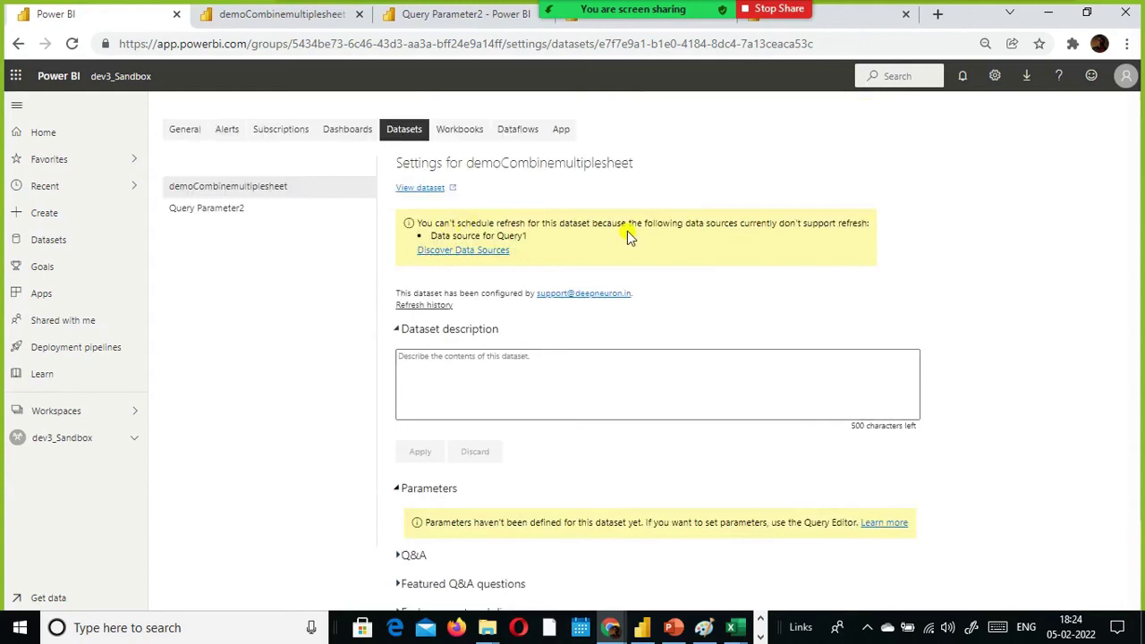
{"action": "left_click", "coordinate": [467, 252]}
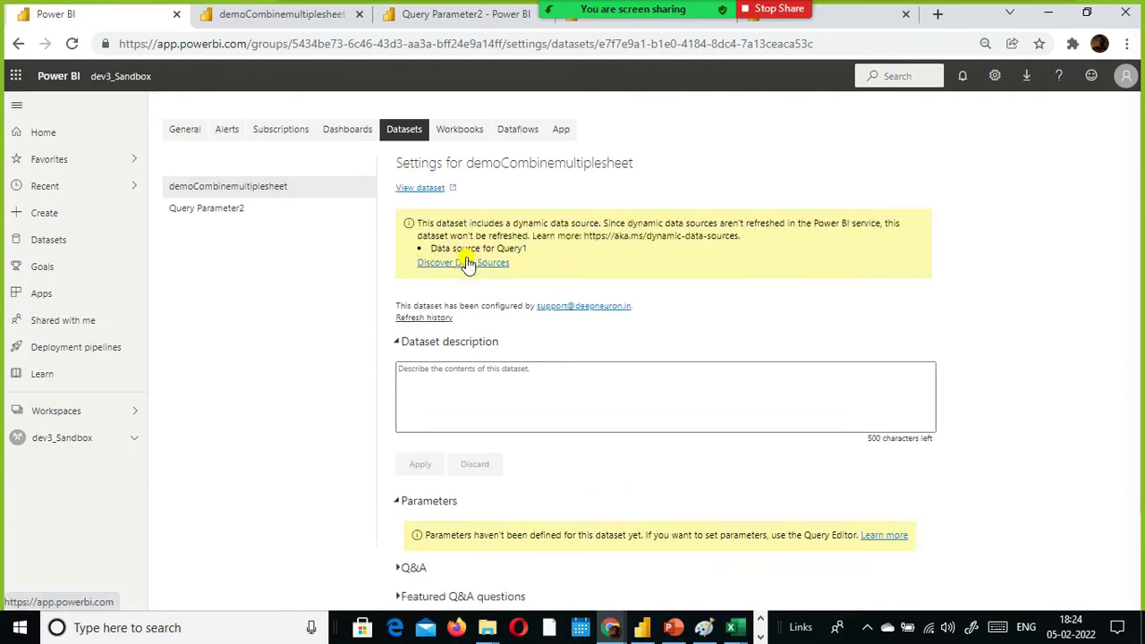
{"action": "left_click", "coordinate": [419, 320]}
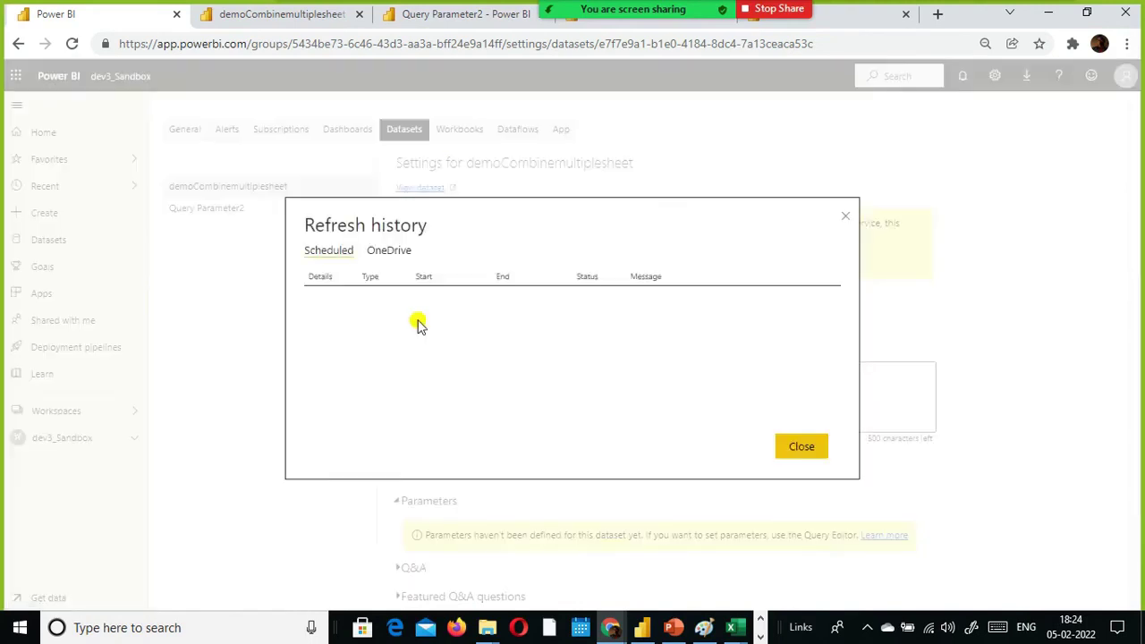
{"action": "left_click", "coordinate": [798, 445]}
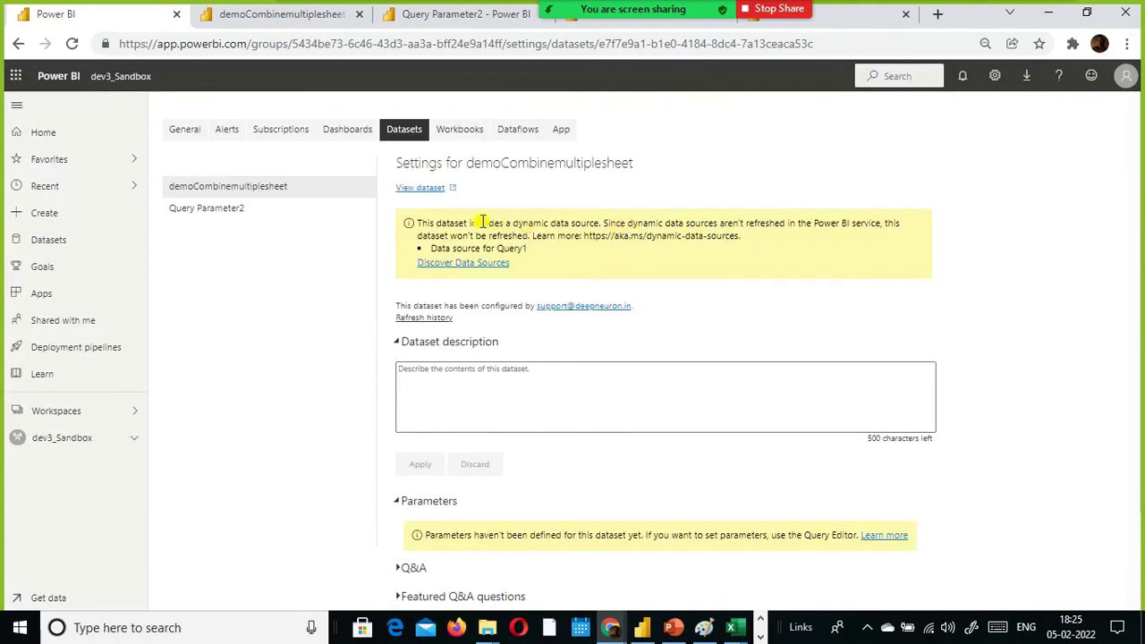
Read through the refresh notice about Query1's data source in the dataset settings, highlighting its text.
{"action": "left_click_drag", "start_coordinate": [481, 222], "coordinate": [884, 250]}
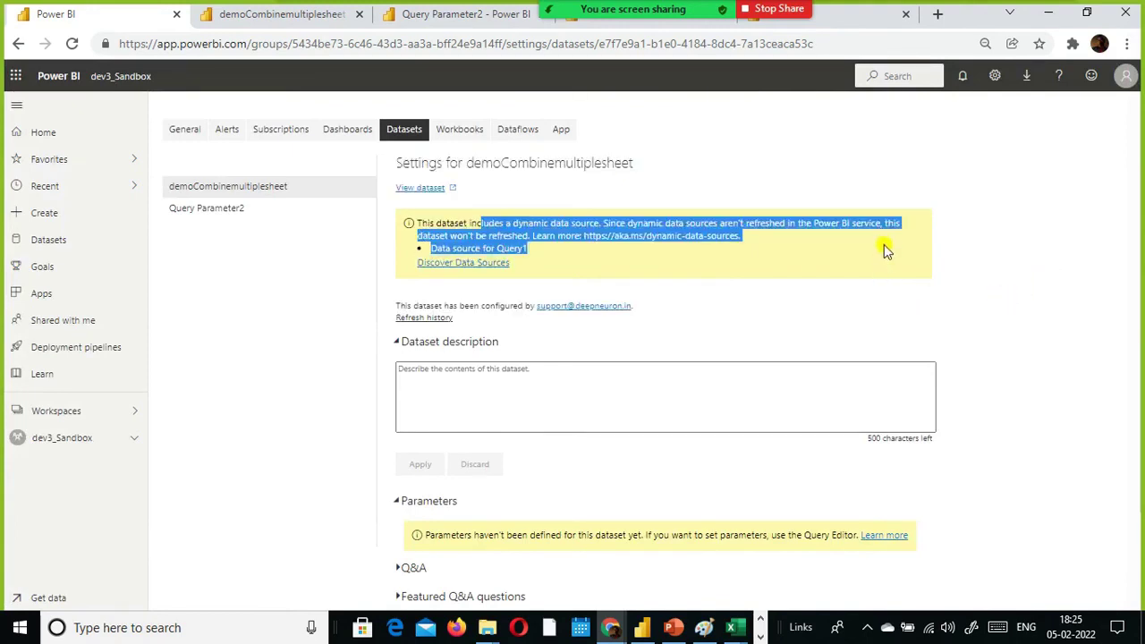
{"action": "left_click", "coordinate": [884, 244]}
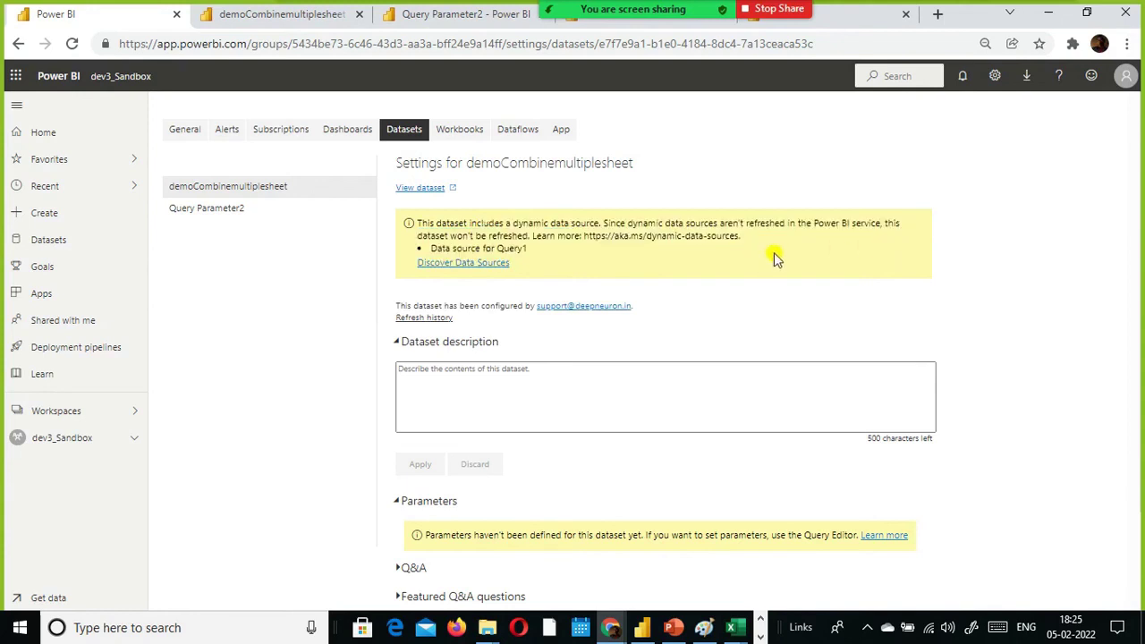
{"action": "left_click_drag", "start_coordinate": [779, 242], "coordinate": [417, 202]}
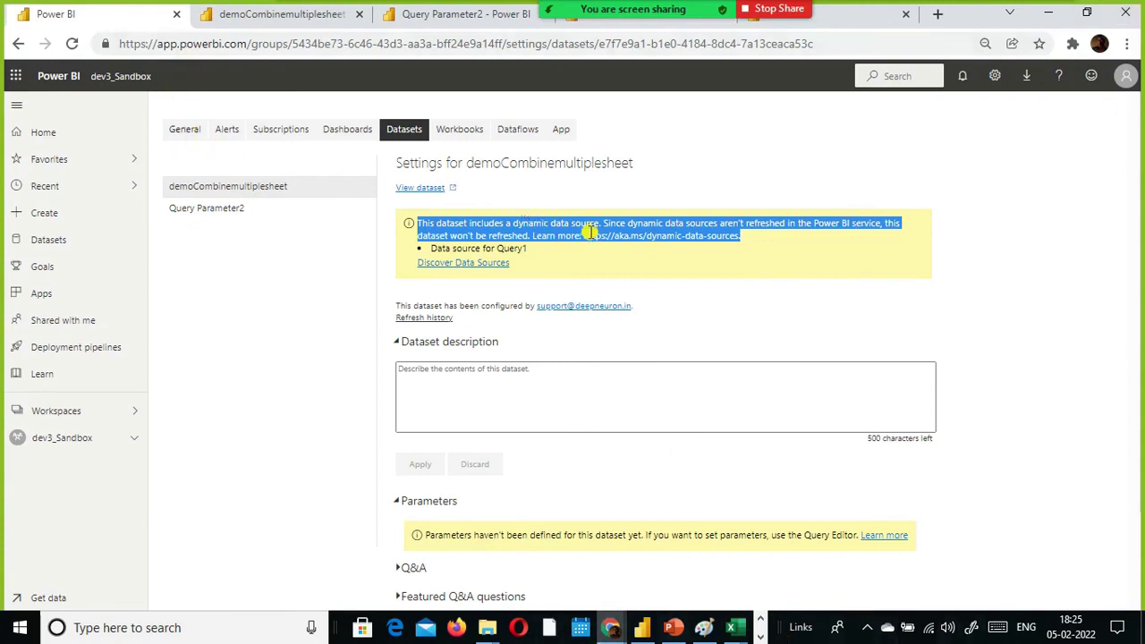
{"action": "left_click", "coordinate": [734, 229]}
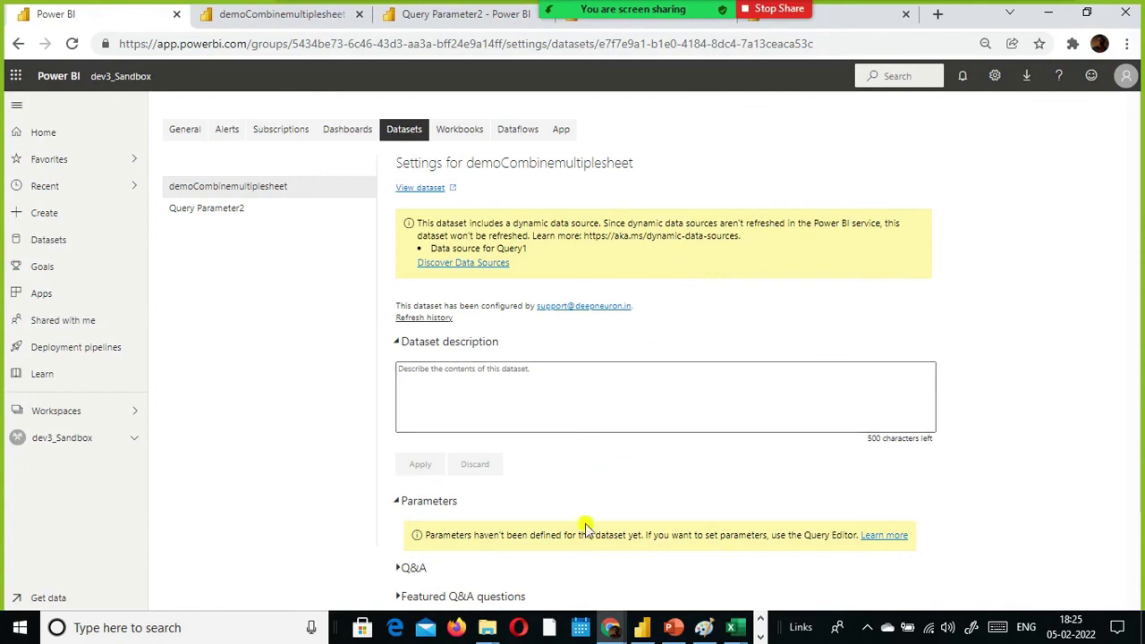
Switch to Power BI Desktop, open the report's queries in Power Query Editor, and select the sydneysales function.
{"action": "left_click", "coordinate": [642, 627]}
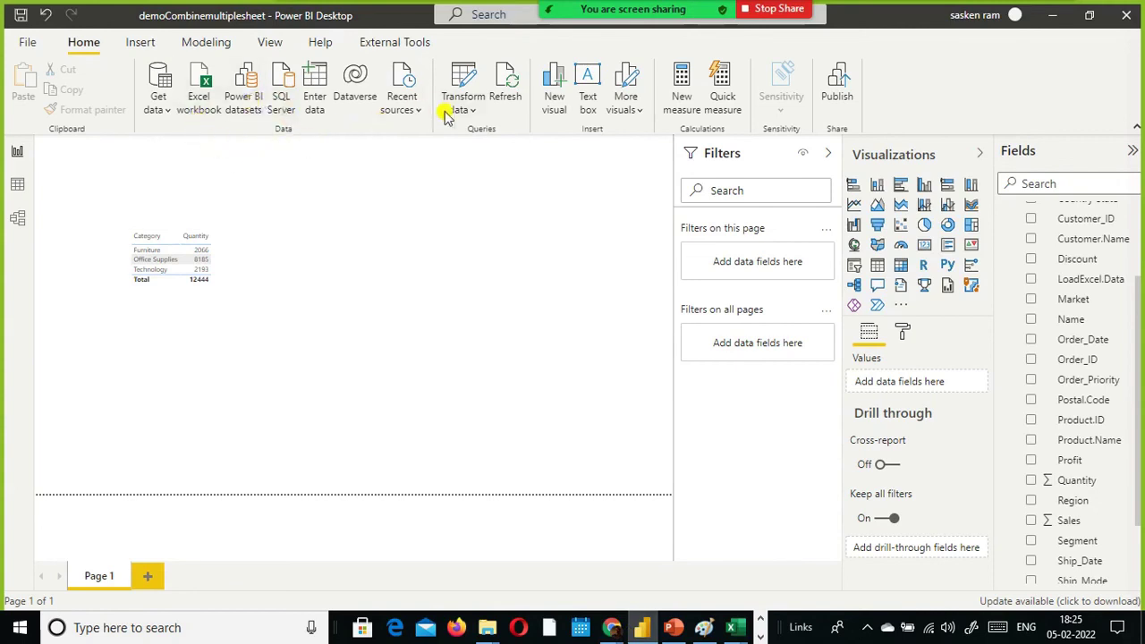
{"action": "left_click", "coordinate": [476, 111]}
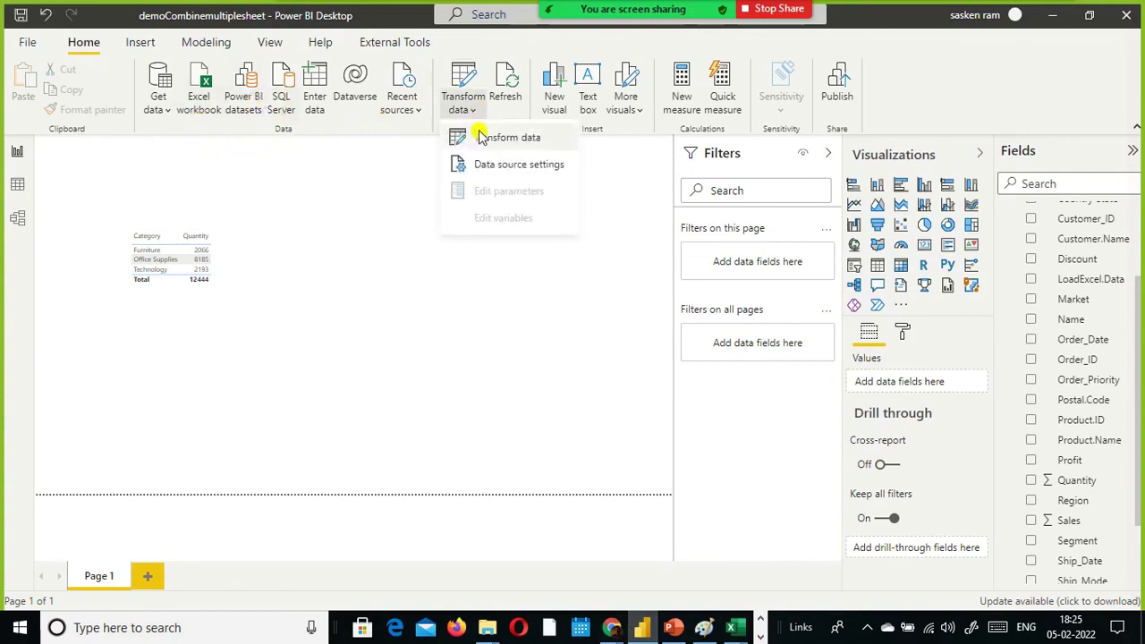
{"action": "left_click", "coordinate": [472, 134]}
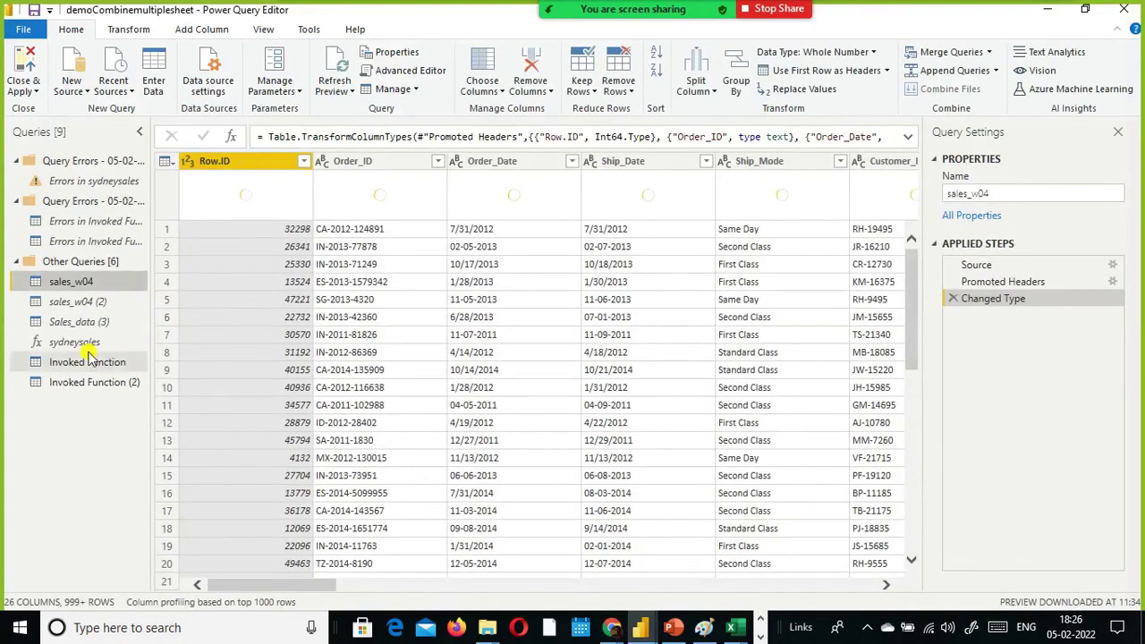
{"action": "left_click", "coordinate": [87, 341]}
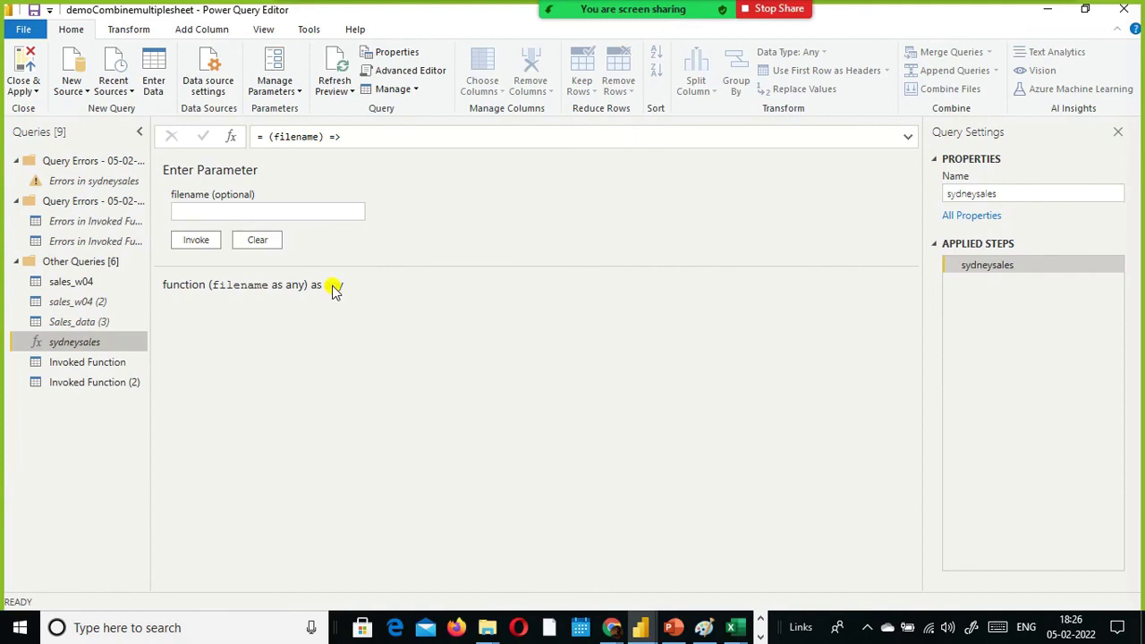
Enter D:\sydneysales as the filename parameter of the sydneysales function and highlight the path.
{"action": "left_click", "coordinate": [242, 207]}
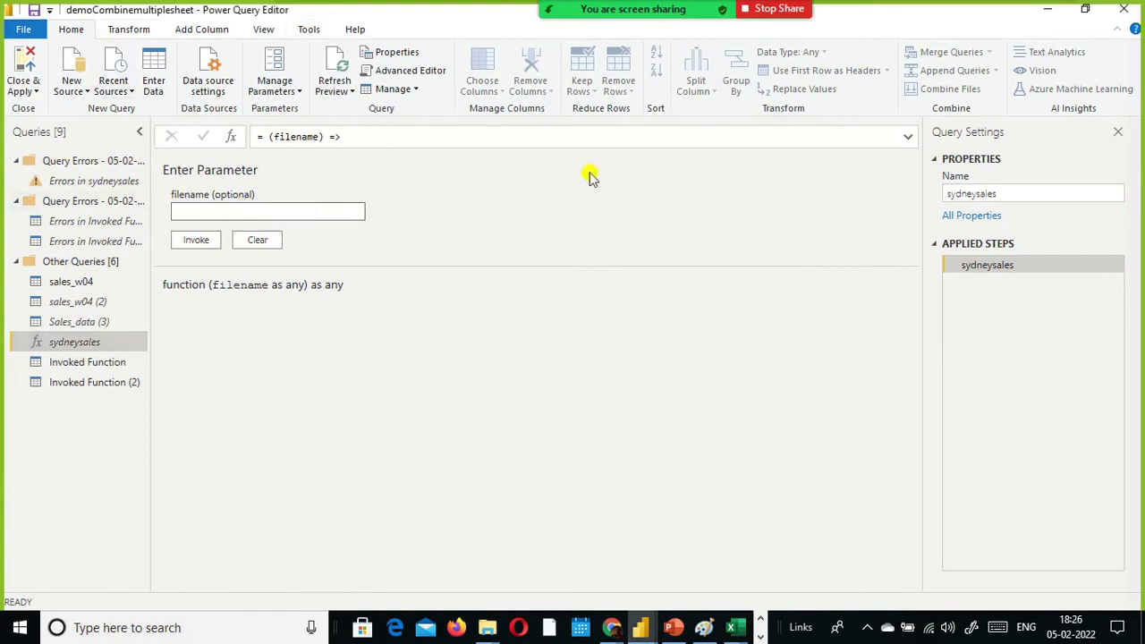
{"action": "type", "text": "D:\\sydneysales"}
{"action": "key", "text": "BackSpace"}
{"action": "key", "text": "BackSpace"}
{"action": "key", "text": "BackSpace"}
{"action": "key", "text": "BackSpace"}
{"action": "key", "text": "BackSpace"}
{"action": "type", "text": "sales"}
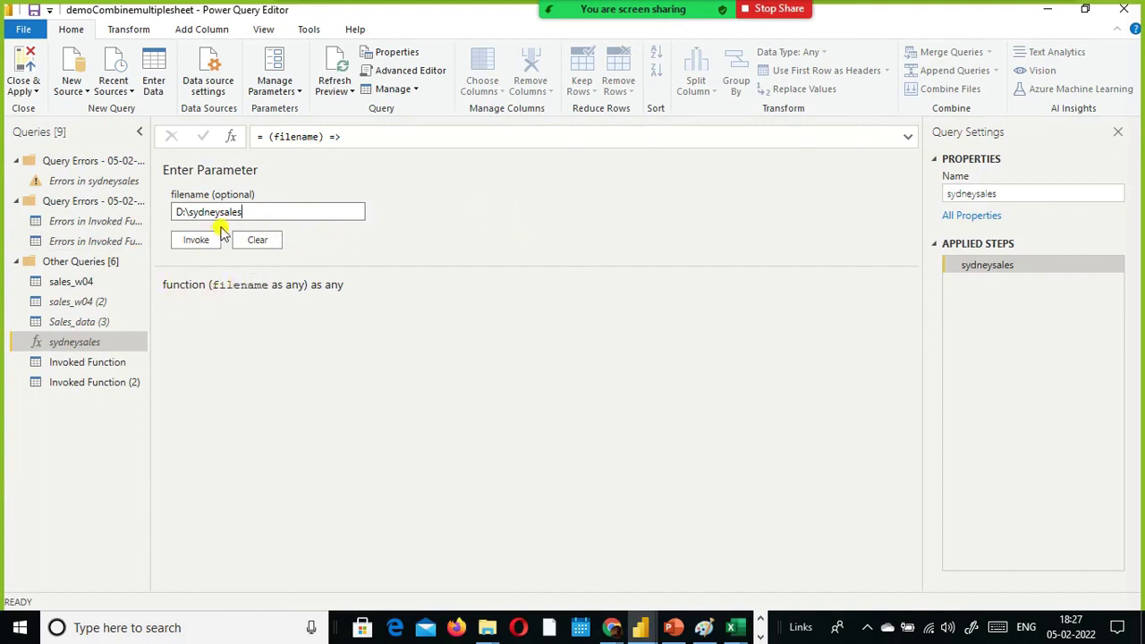
{"action": "left_click_drag", "start_coordinate": [294, 212], "coordinate": [183, 212]}
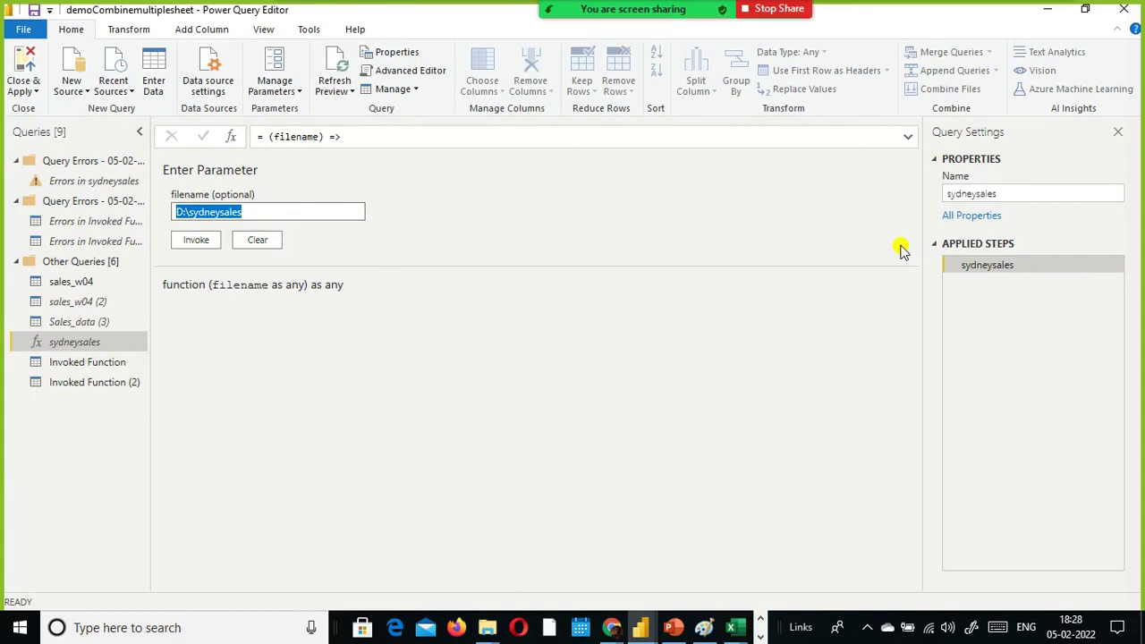
Check the Zoom meeting chat, close it, and switch back towards the Power Query Editor window.
{"action": "key", "text": "alt+Tab"}
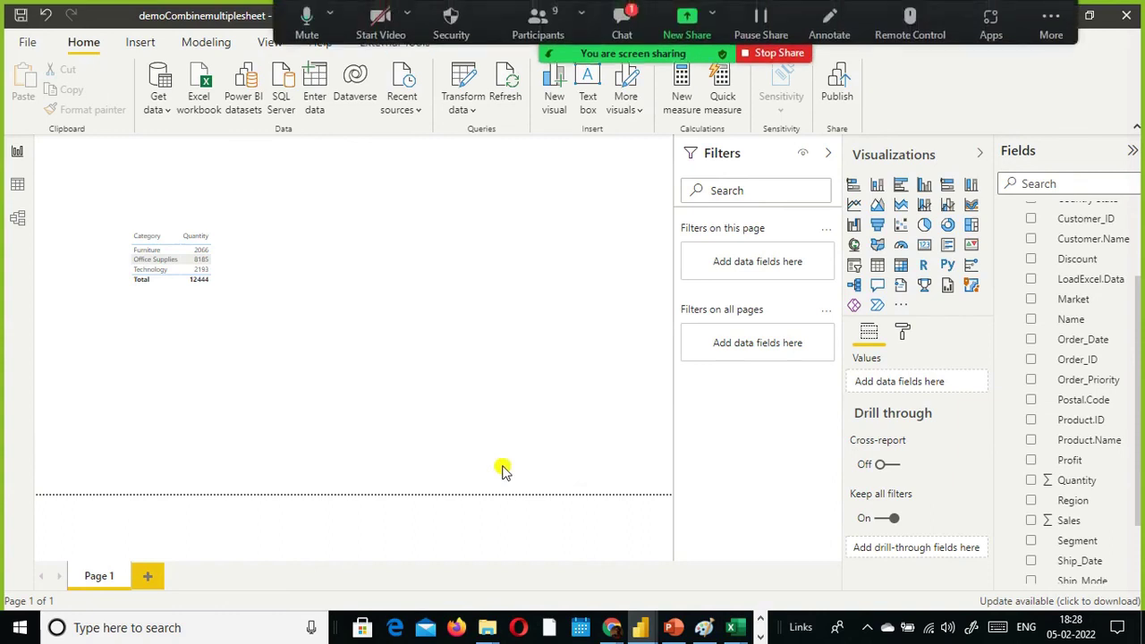
{"action": "left_click", "coordinate": [626, 27]}
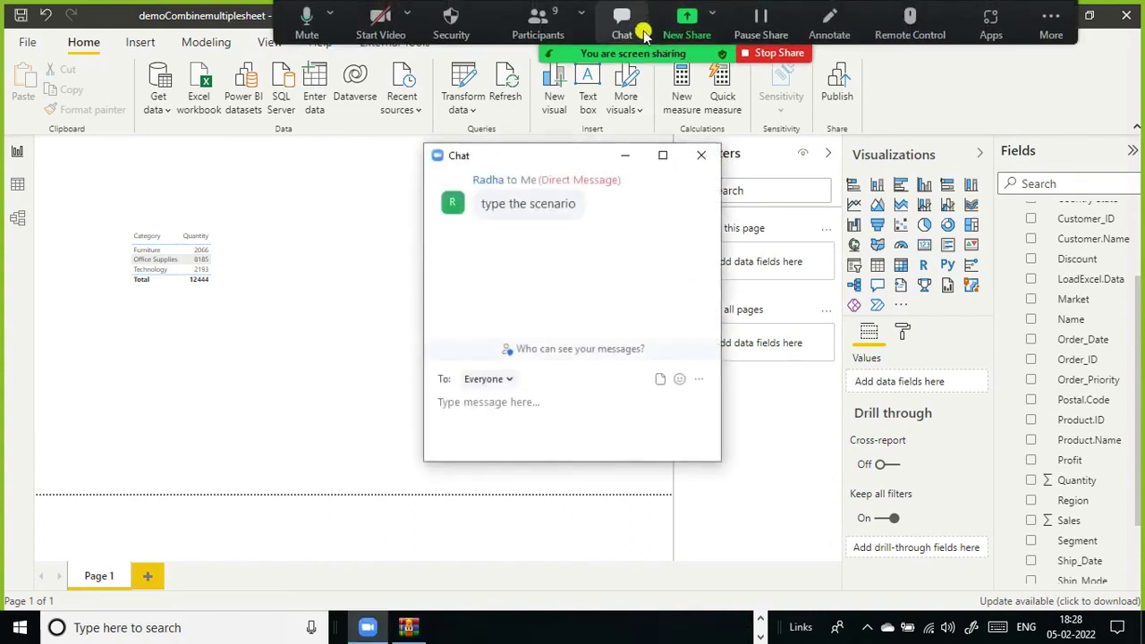
{"action": "left_click", "coordinate": [700, 159]}
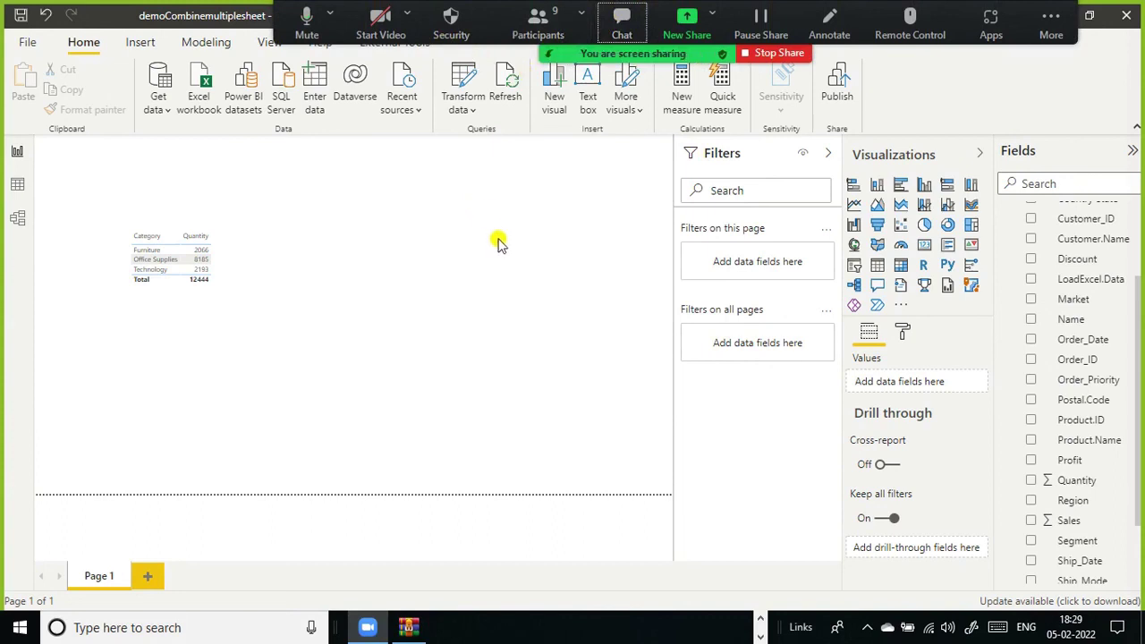
{"action": "key", "text": "alt+Tab"}
{"action": "key", "text": "alt+Tab"}
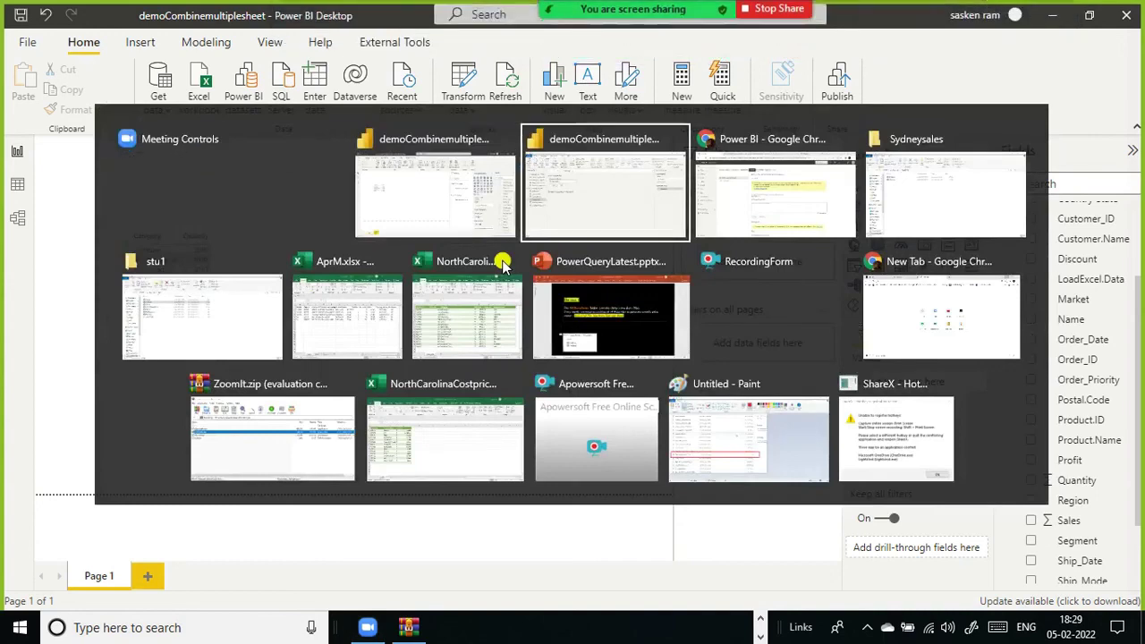